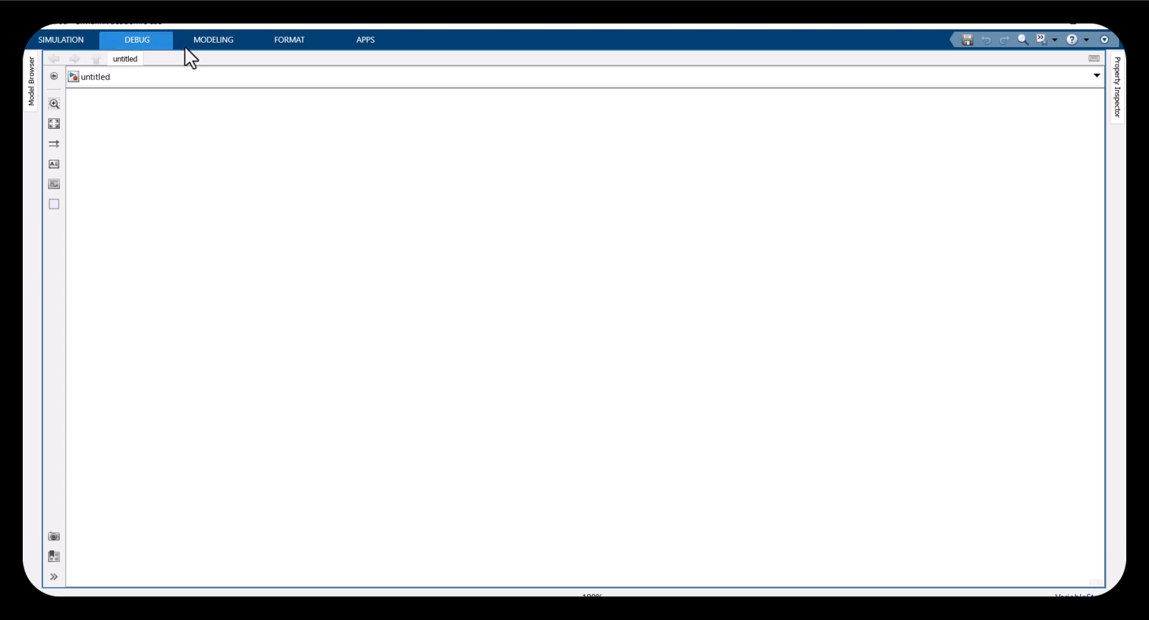
Open the model's configuration parameters
left_click(80, 38)
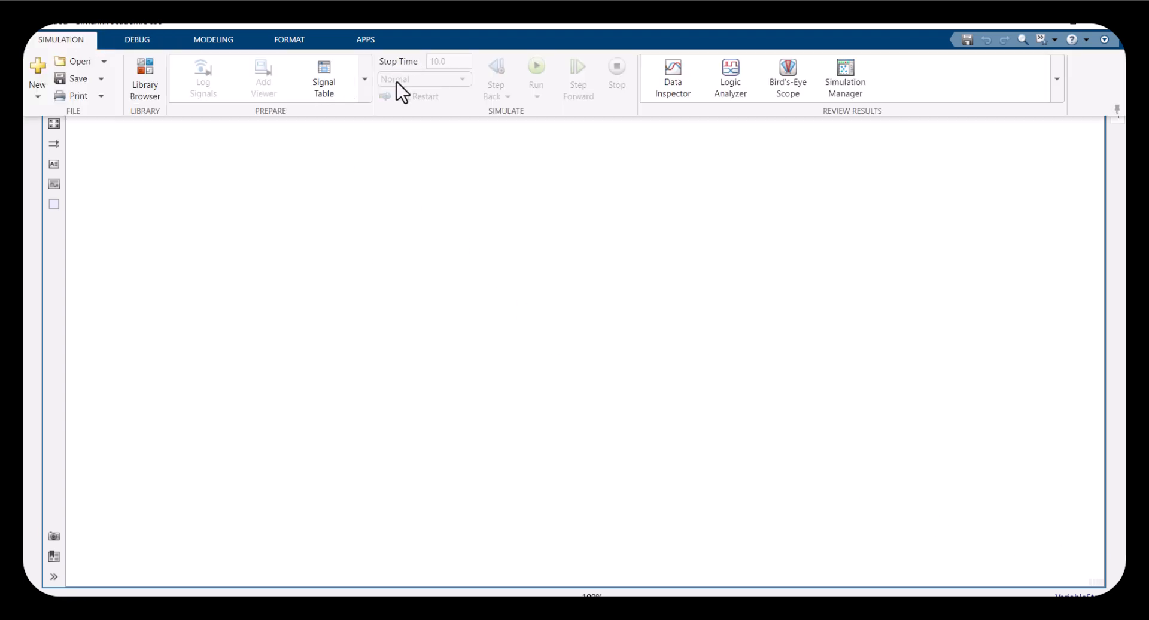
left_click(240, 39)
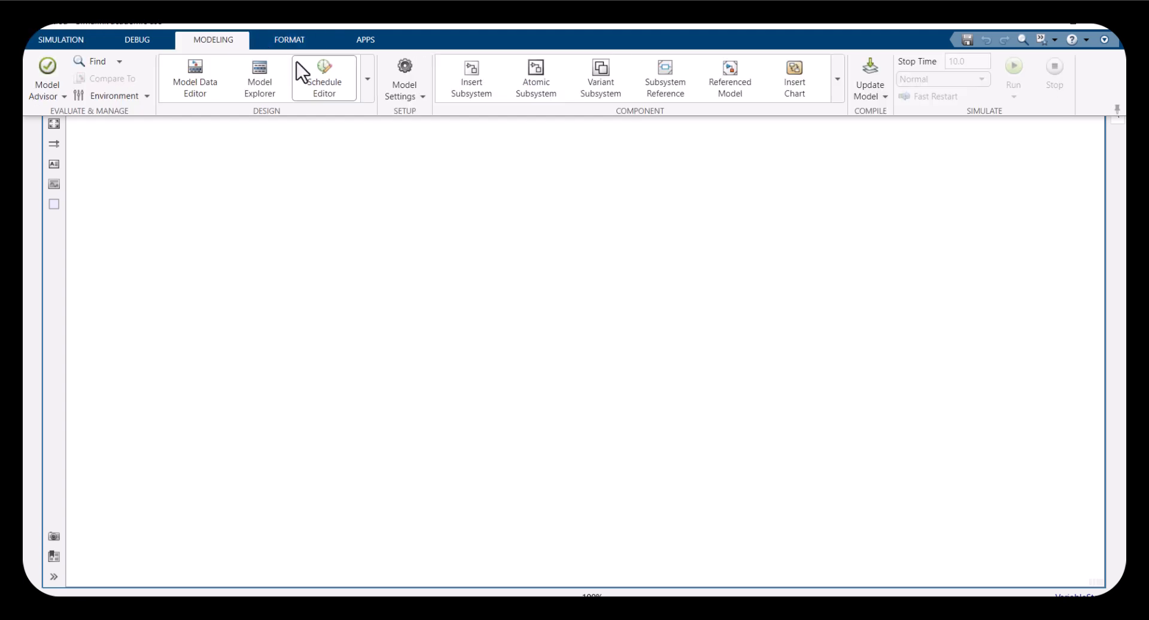
left_click(395, 98)
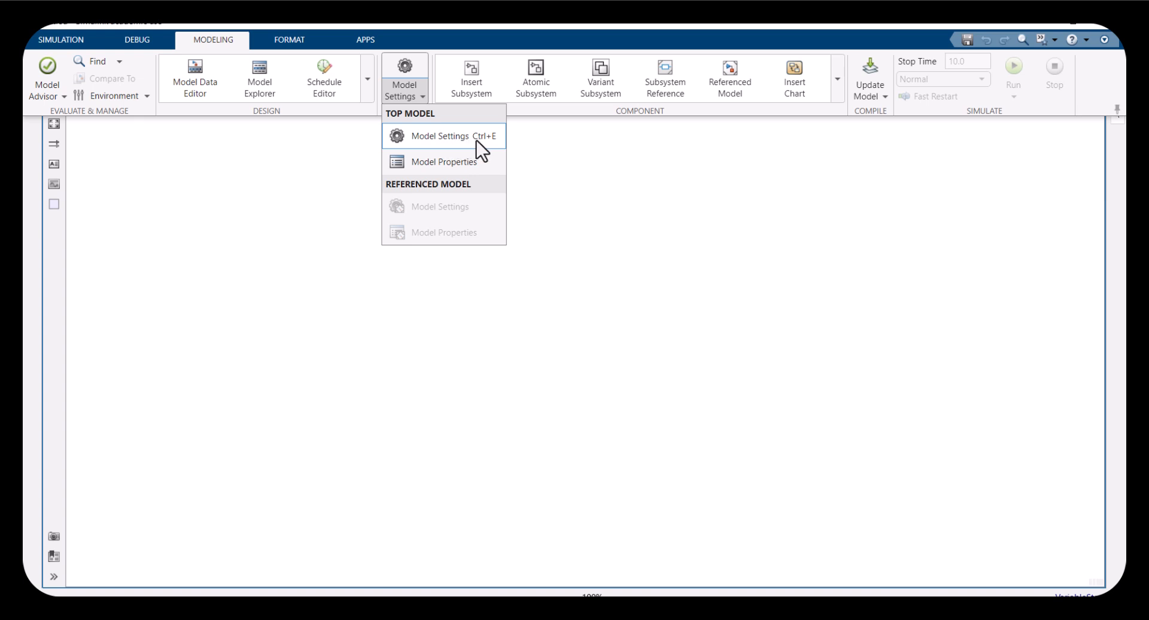
left_click(443, 138)
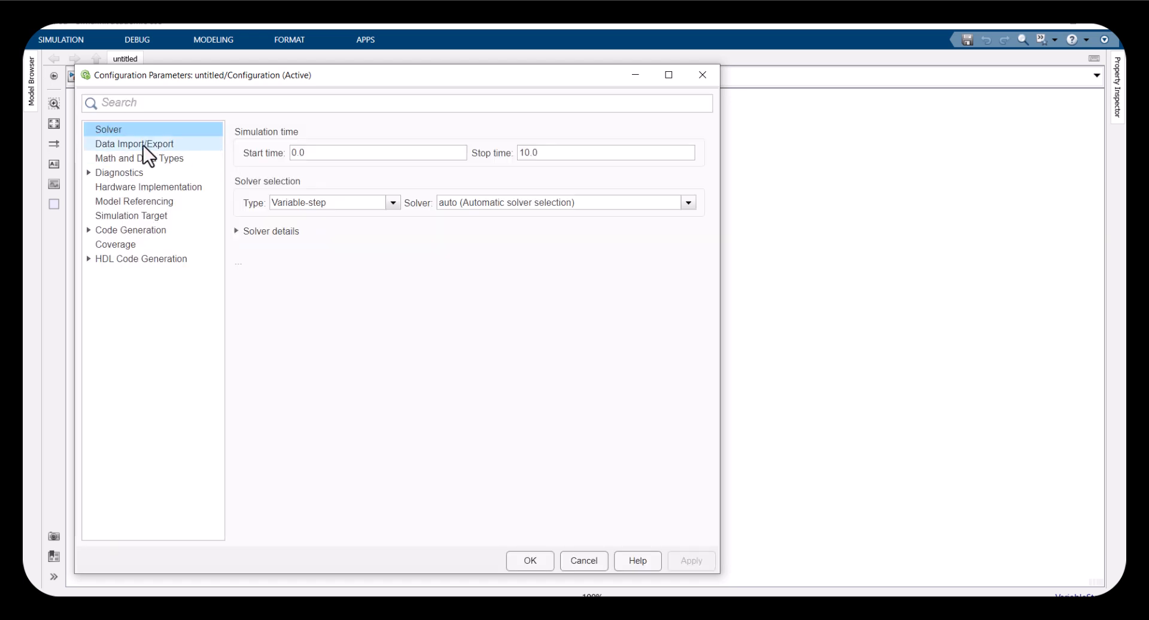
Set the solver type to Fixed-step and the solver to discrete (no continuous states)
left_click(323, 204)
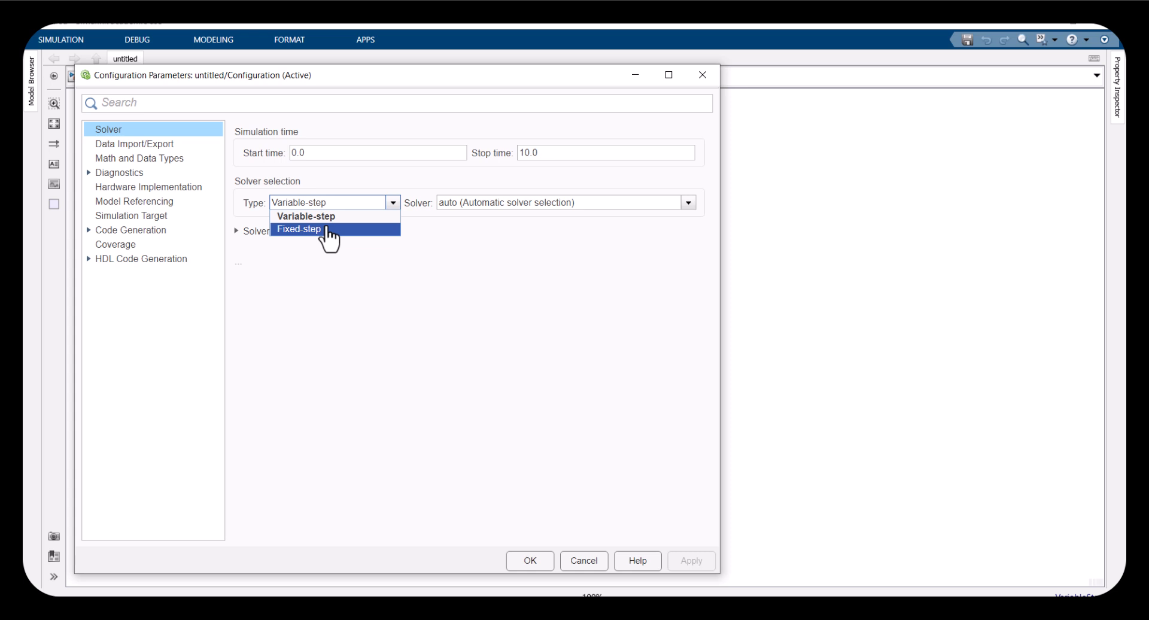
left_click(326, 229)
left_click(466, 203)
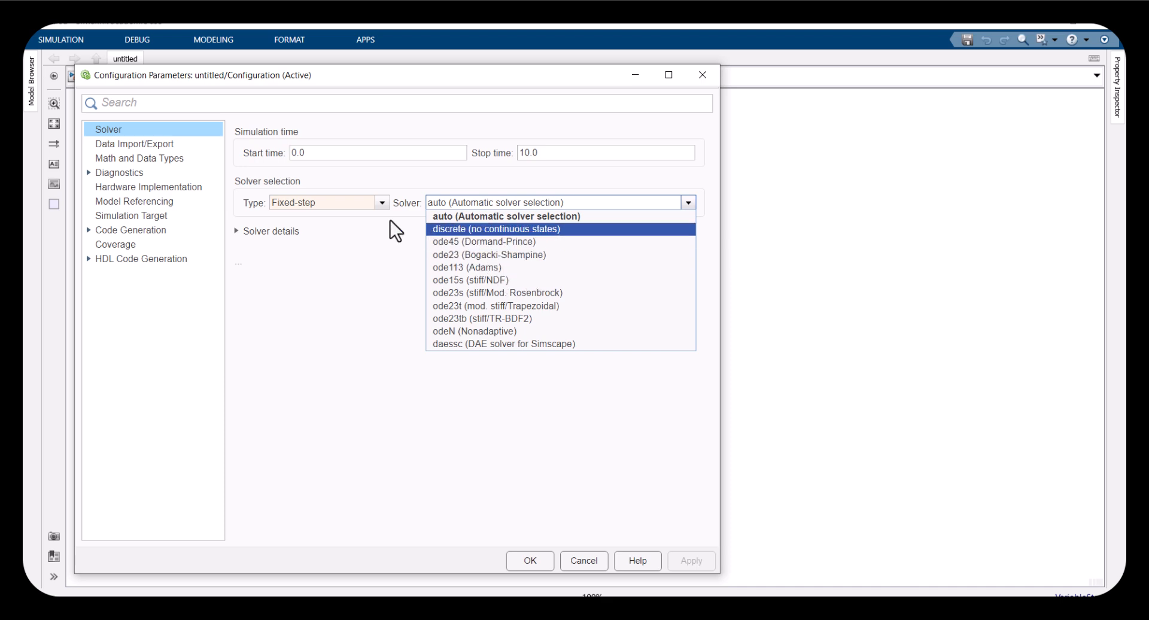
left_click(276, 231)
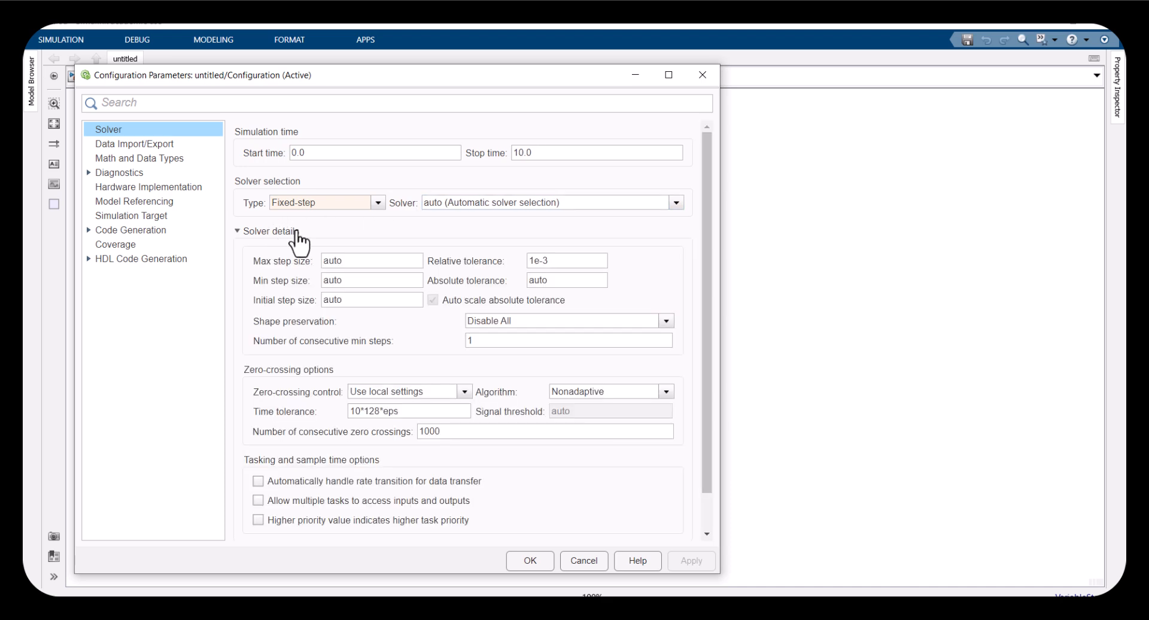
left_click(526, 203)
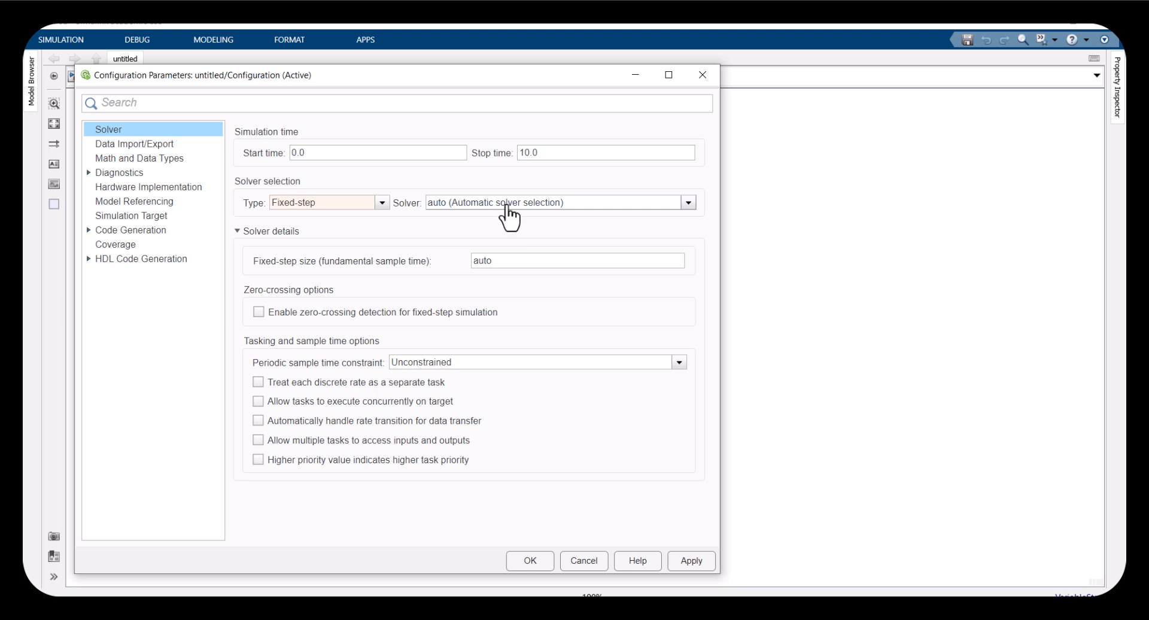
left_click(510, 205)
left_click(505, 231)
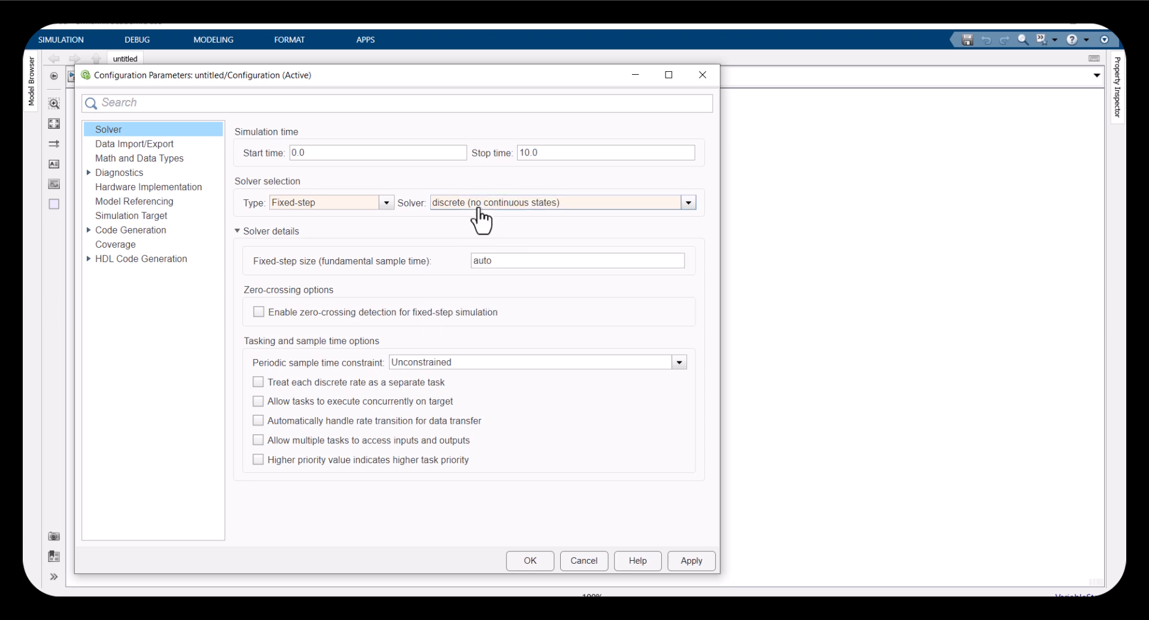
Set the fixed-step size (fundamental sample time) to 1e-5
double_click(501, 261)
left_click(501, 260)
type("1e-5")
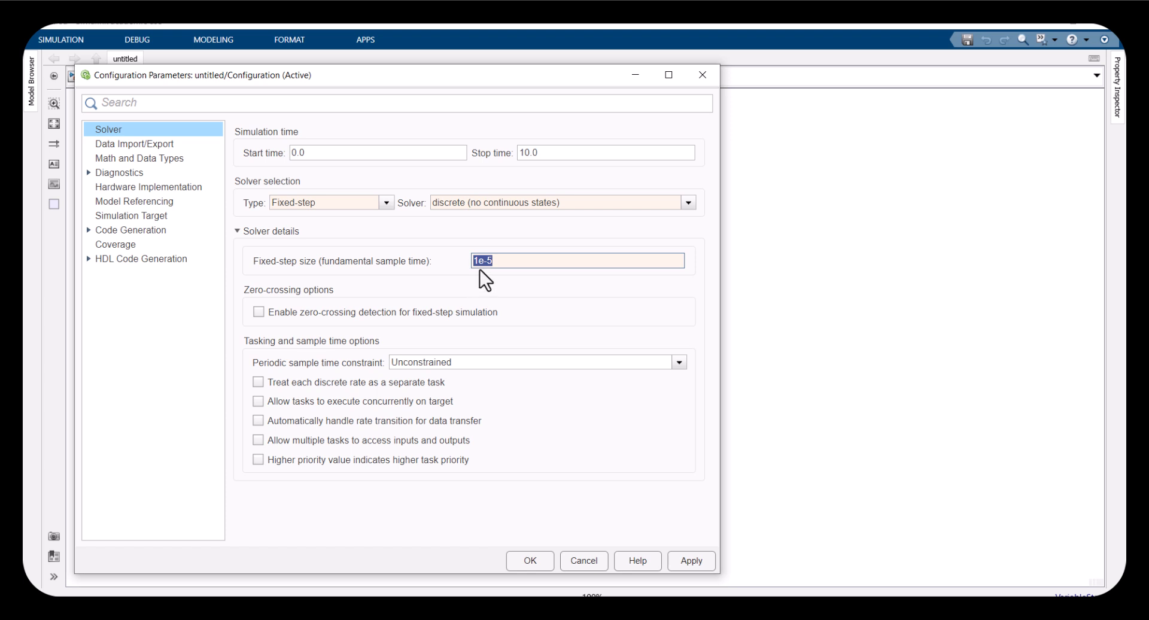
left_click_drag(510, 262, 485, 261)
left_click(505, 261)
left_click_drag(491, 259, 473, 260)
Under Data Import/Export, disable single simulation output, set the format to Array, and apply the configuration
left_click(151, 143)
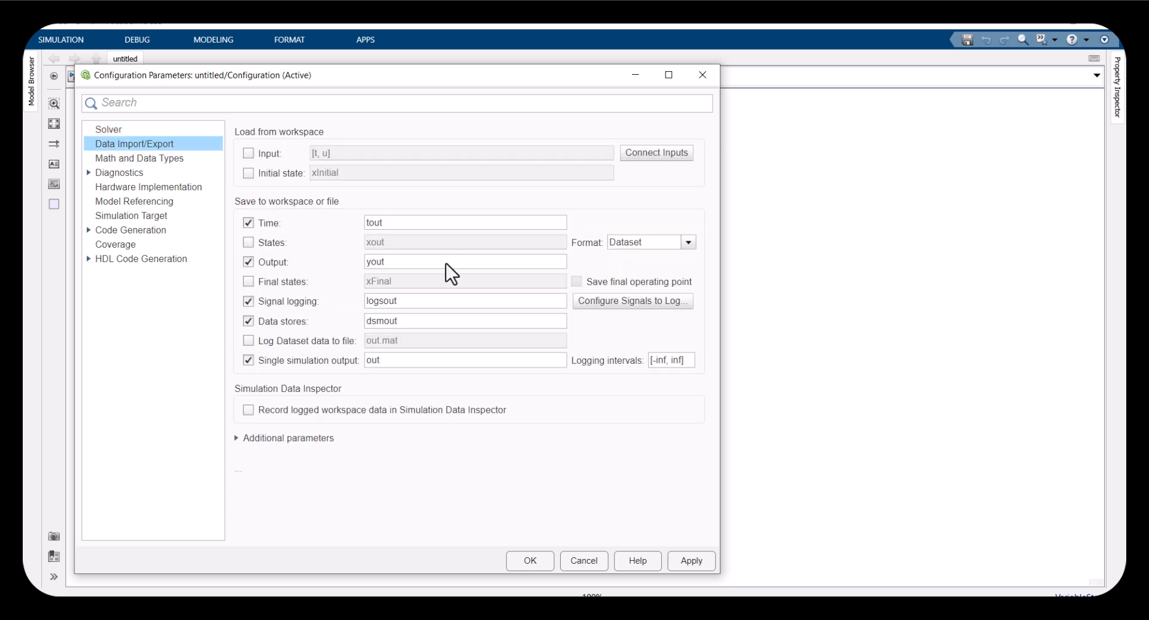
left_click(248, 360)
left_click(651, 242)
left_click(628, 256)
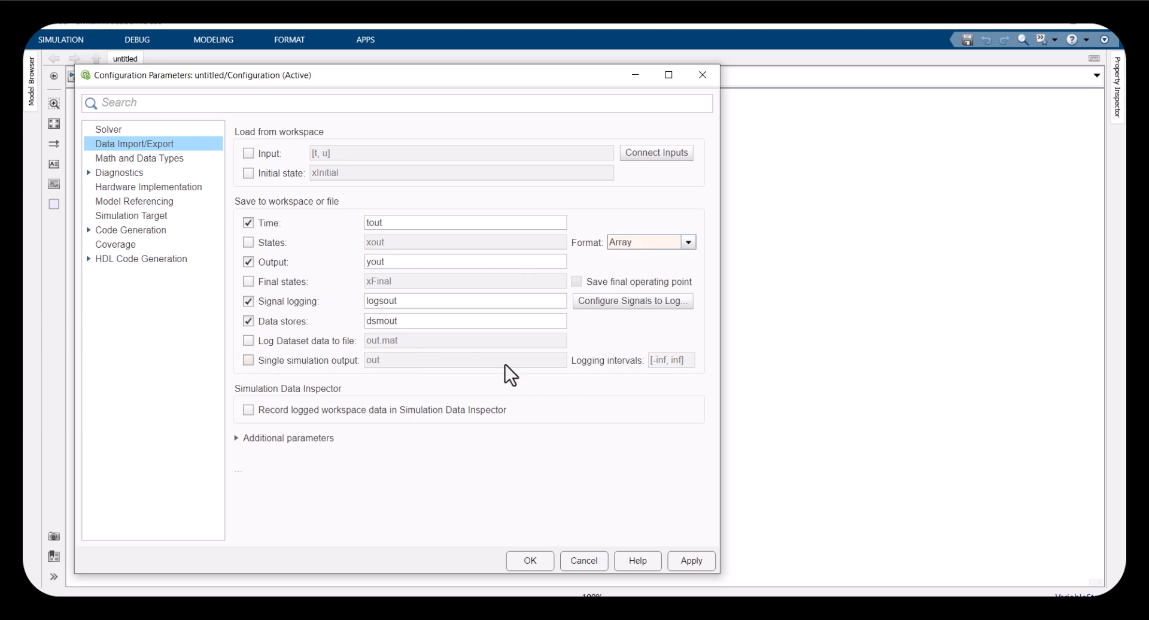
left_click(145, 131)
left_click(144, 144)
left_click(545, 565)
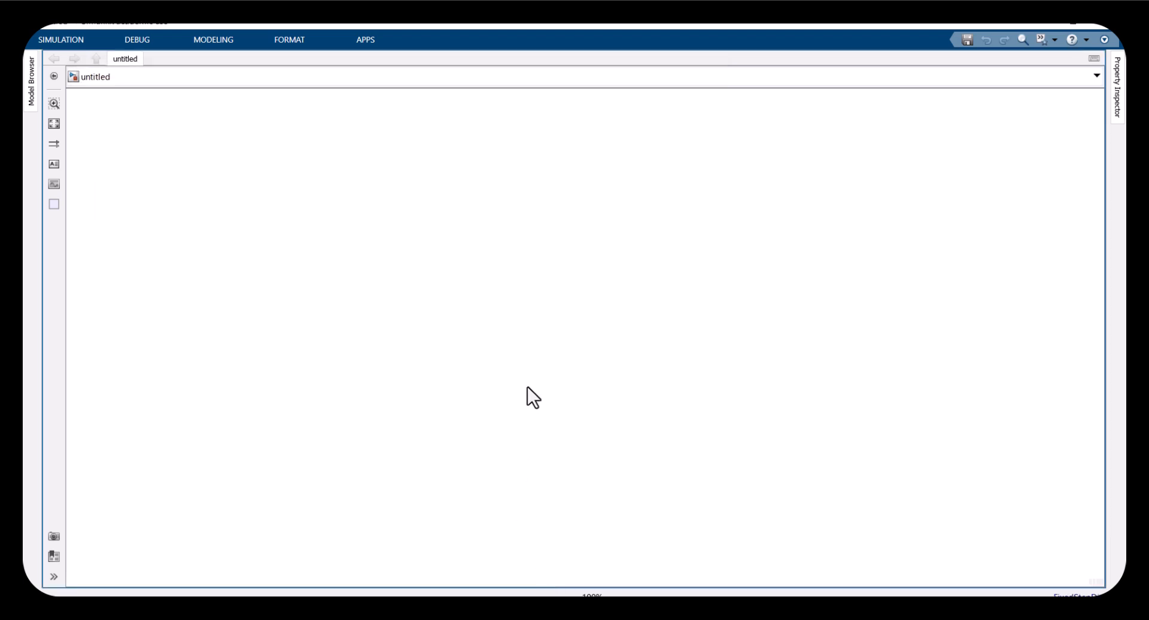
Add an enlarged MATLAB Function block to the model, labelled Plant Model
left_click_drag(350, 228, 591, 361)
left_click(221, 152)
double_click(459, 252)
type("matlab")
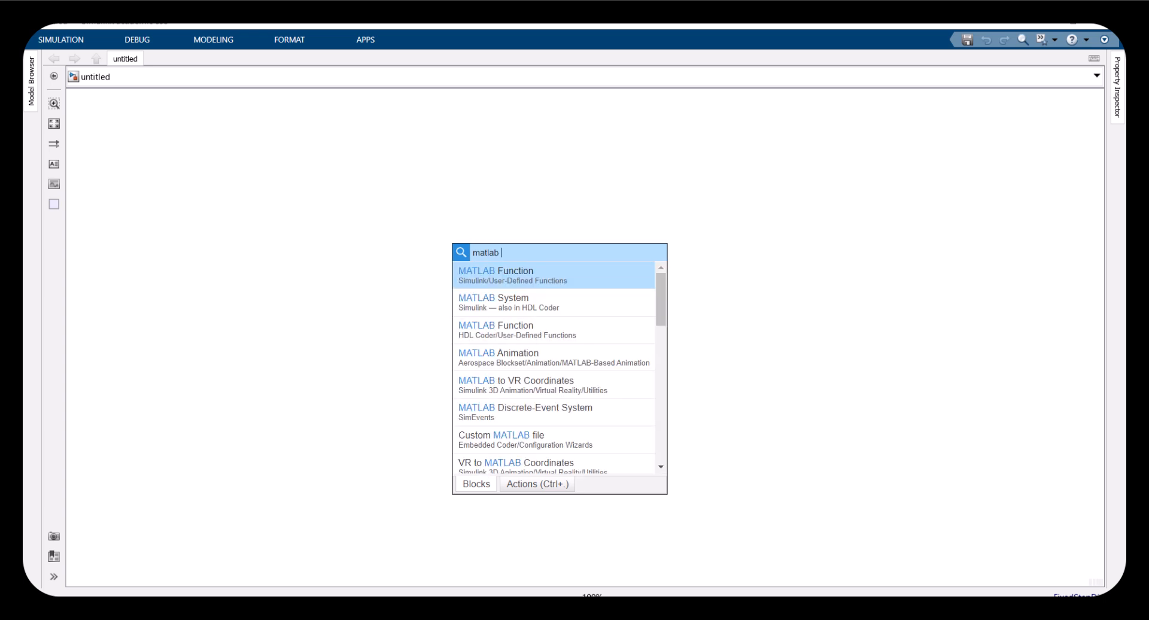
key("Return")
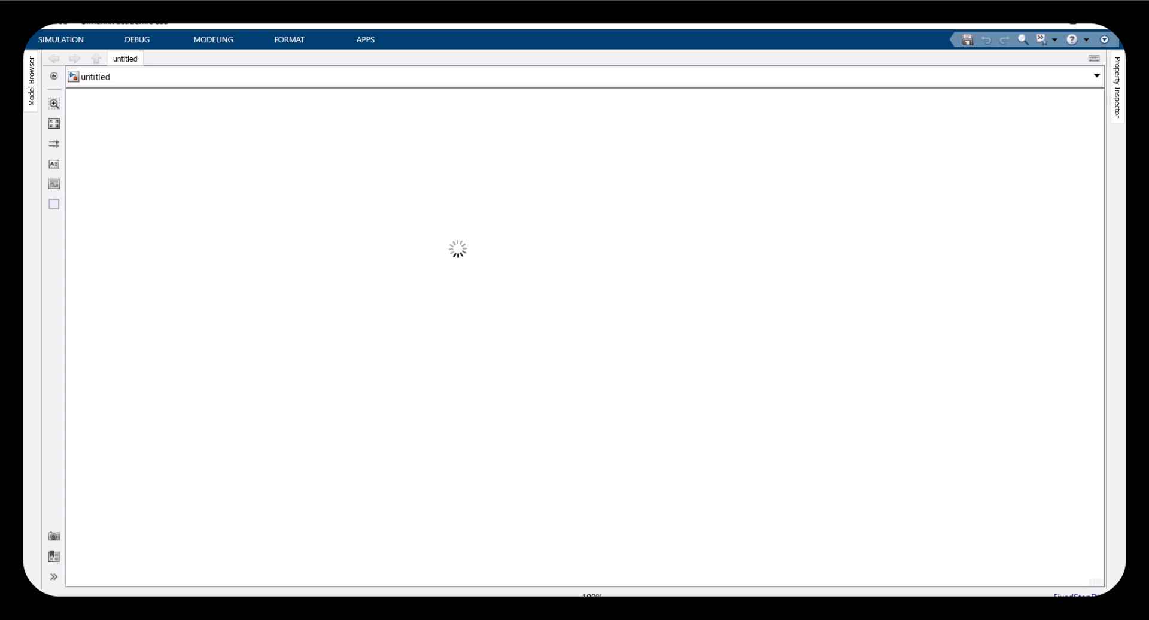
left_click_drag(484, 264, 539, 385)
left_click_drag(483, 318, 616, 310)
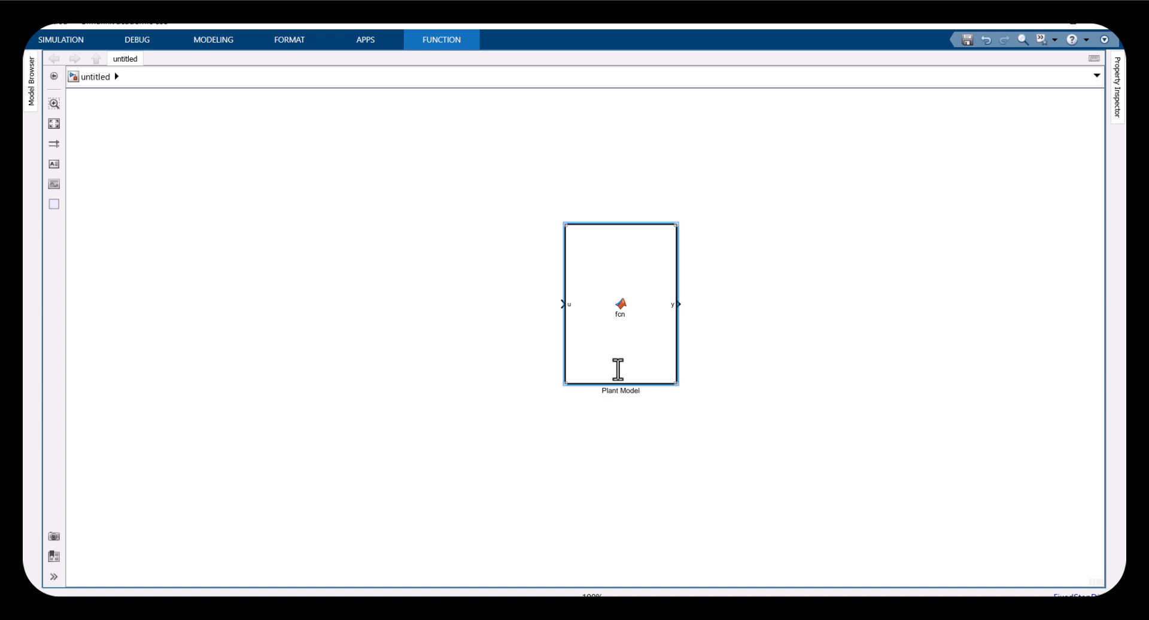
left_click(534, 290)
left_click(633, 325)
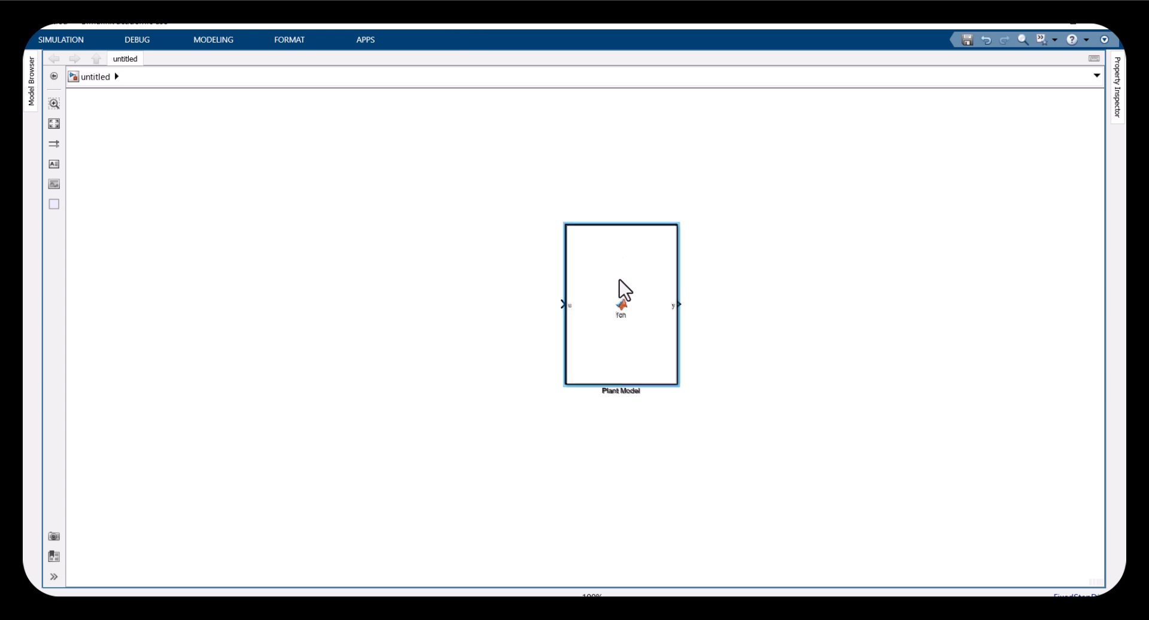
Duplicate the function block to the left and rename the copy Controller
left_click_drag(620, 279, 338, 272)
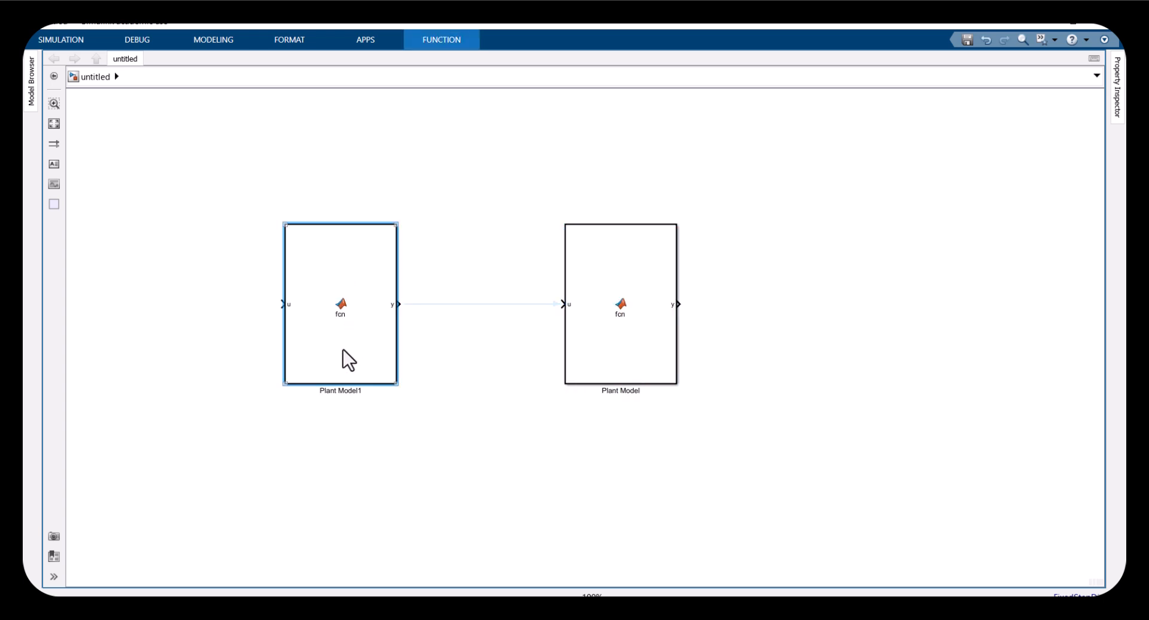
double_click(343, 390)
type("Controller")
left_click(421, 407)
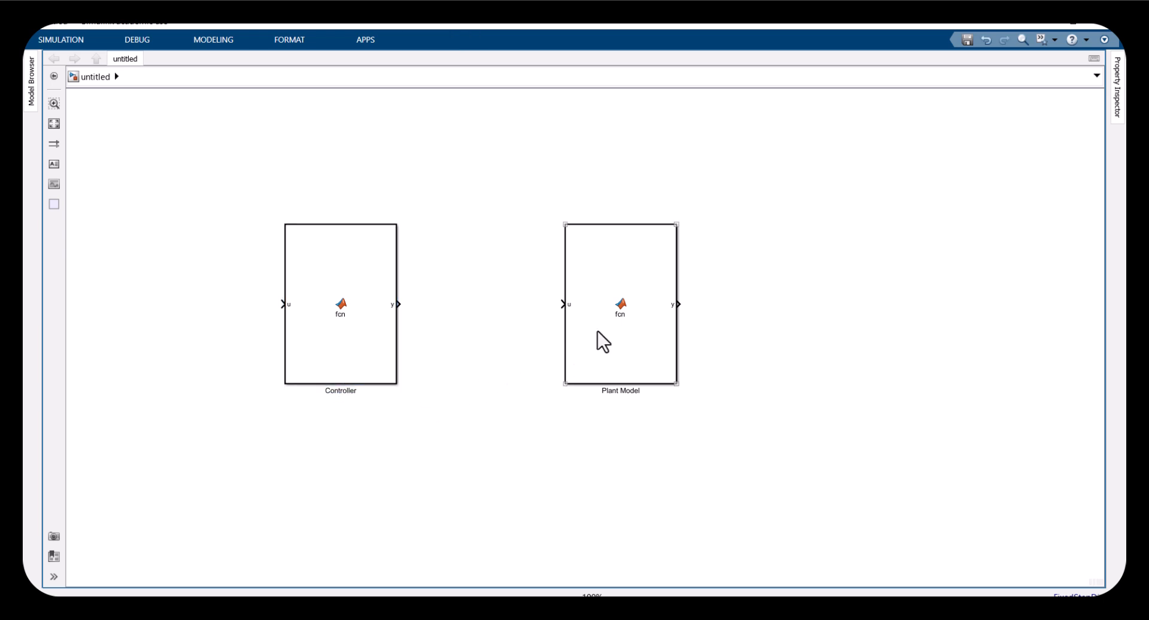
Open the Plant Model block and replace its default code with the sys function defining m, R, k, g, L and three state equations
left_click_drag(778, 459, 534, 190)
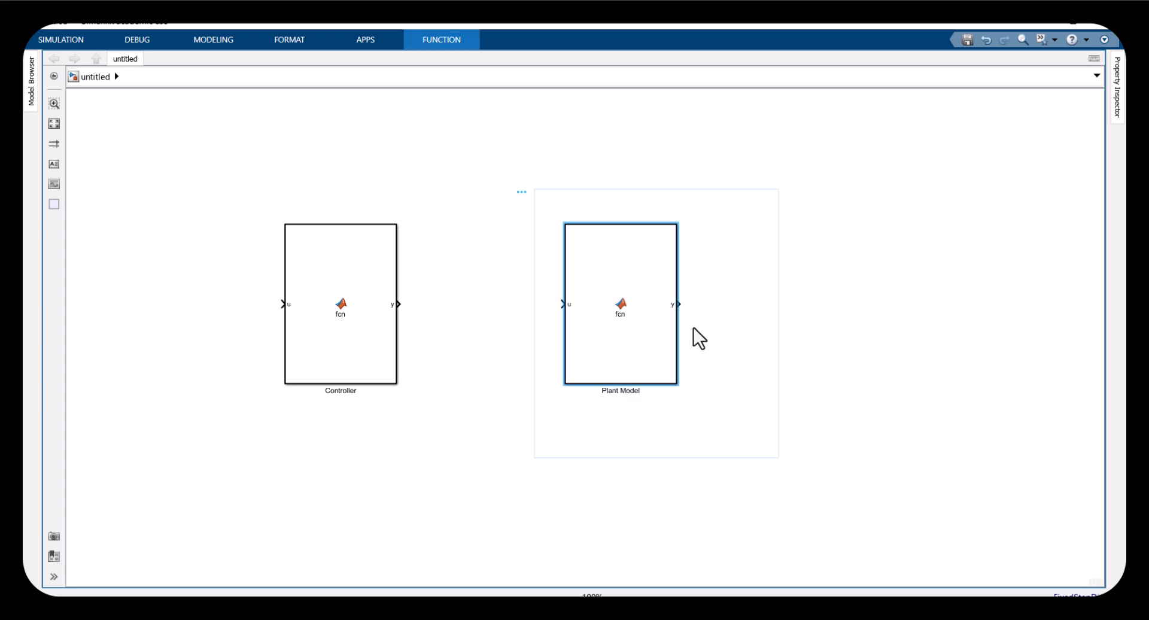
double_click(630, 334)
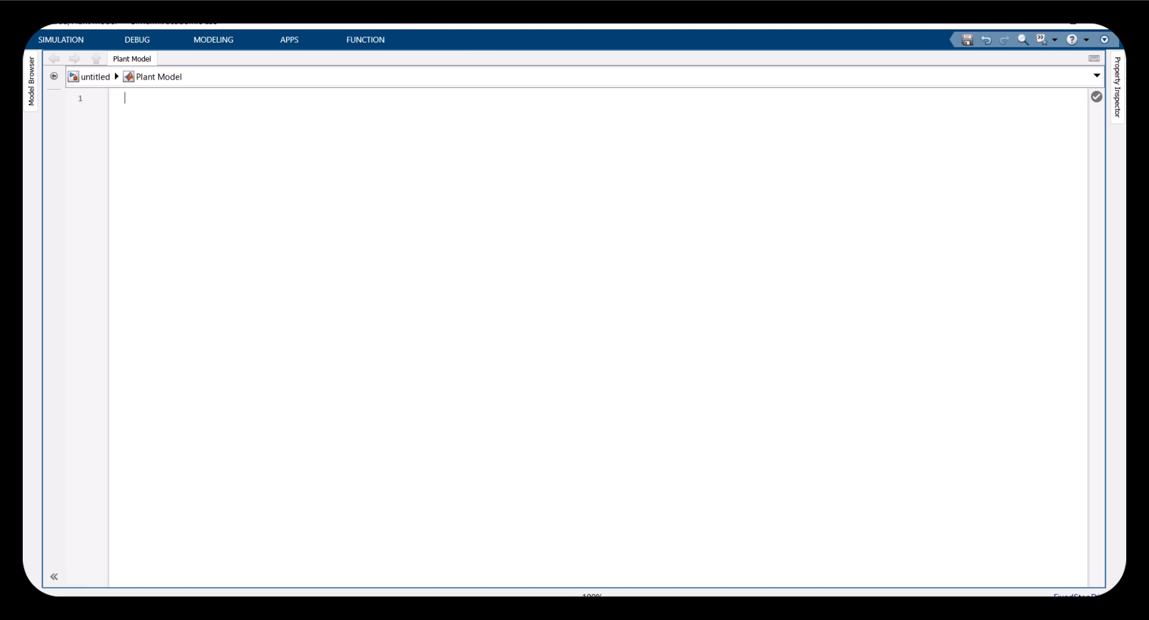
mouse_move(526, 566)
left_click(473, 561)
left_click(262, 263)
left_click_drag(230, 211, 686, 521)
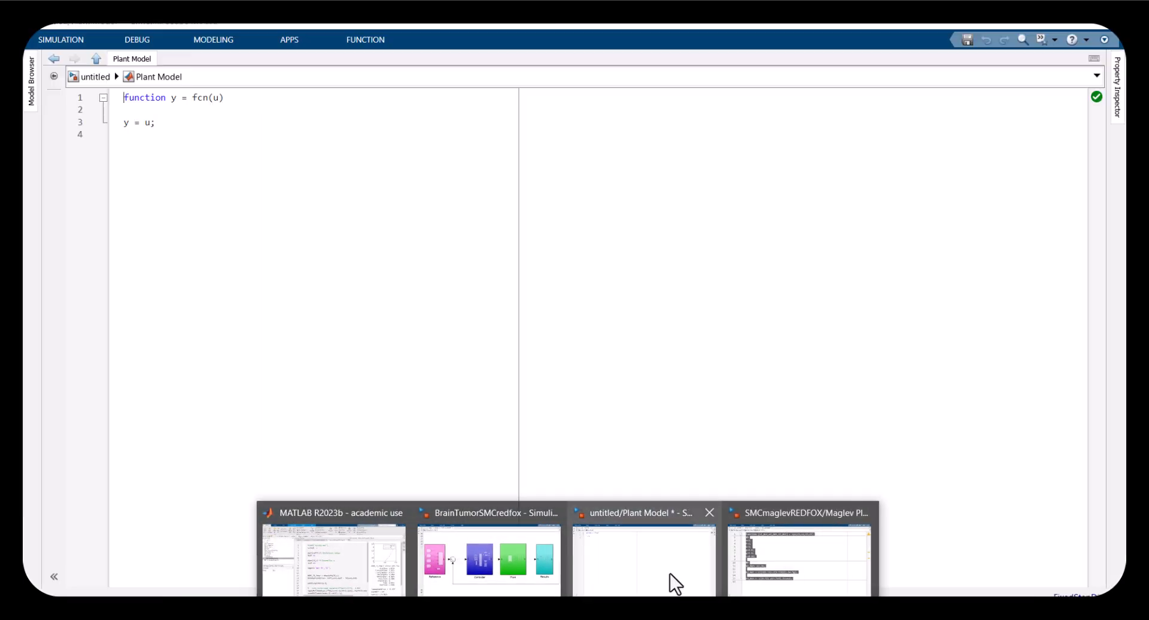
left_click(676, 583)
left_click(147, 133)
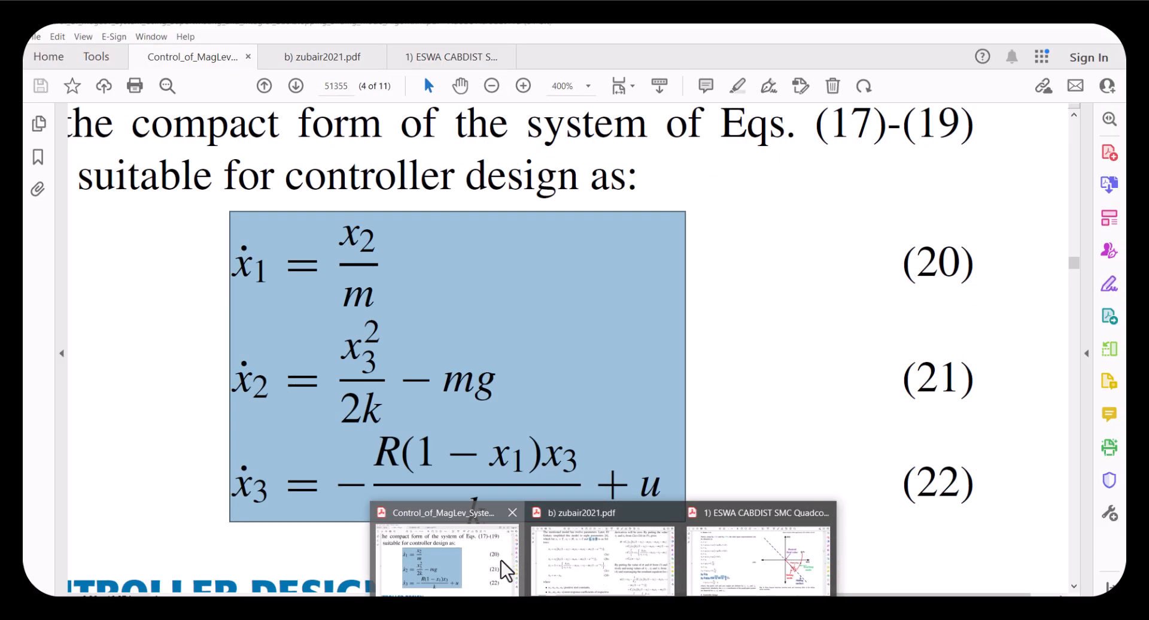
Compare the code's state equations with equations (20)–(22) in the reference paper
left_click(506, 562)
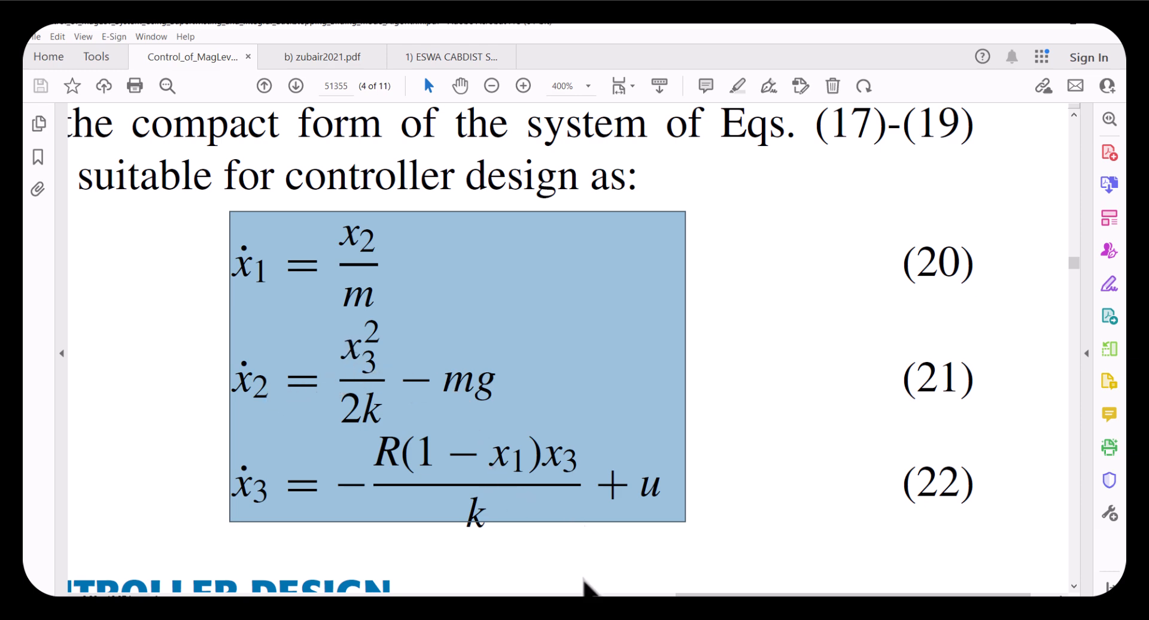
mouse_move(568, 616)
left_click(595, 583)
left_click(274, 449)
scroll(228, 392, "up", 3, "ctrl")
left_click_drag(315, 396, 217, 400)
left_click_drag(229, 466, 317, 465)
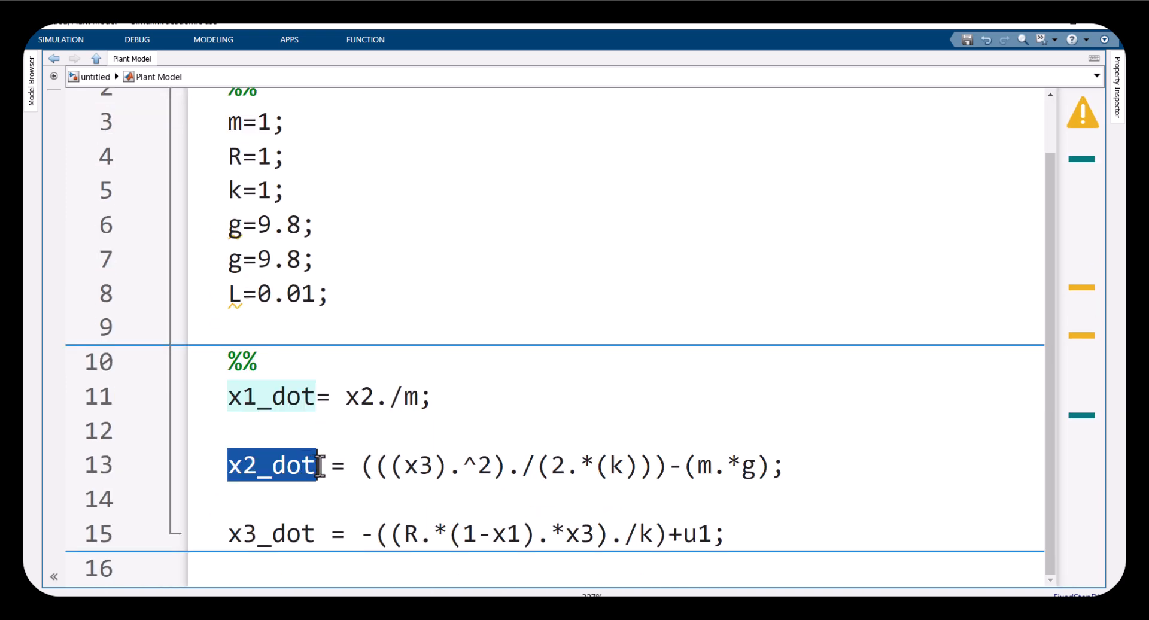
left_click_drag(229, 532, 317, 533)
left_click(399, 470)
left_click_drag(742, 535, 228, 395)
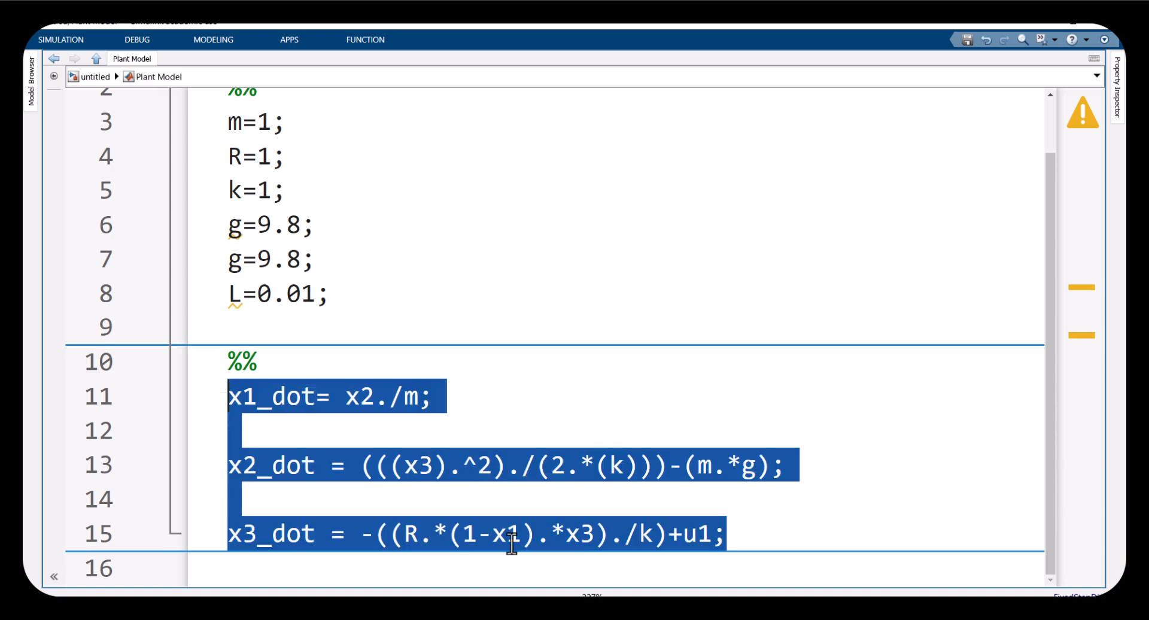
mouse_move(577, 584)
left_click(475, 569)
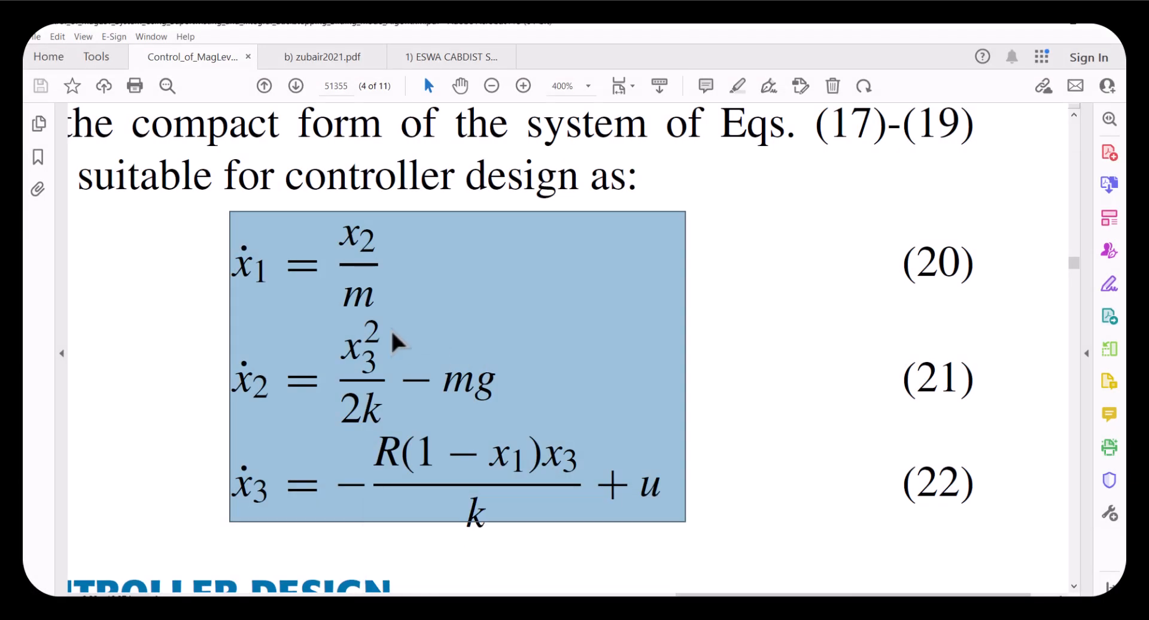
left_click(163, 206)
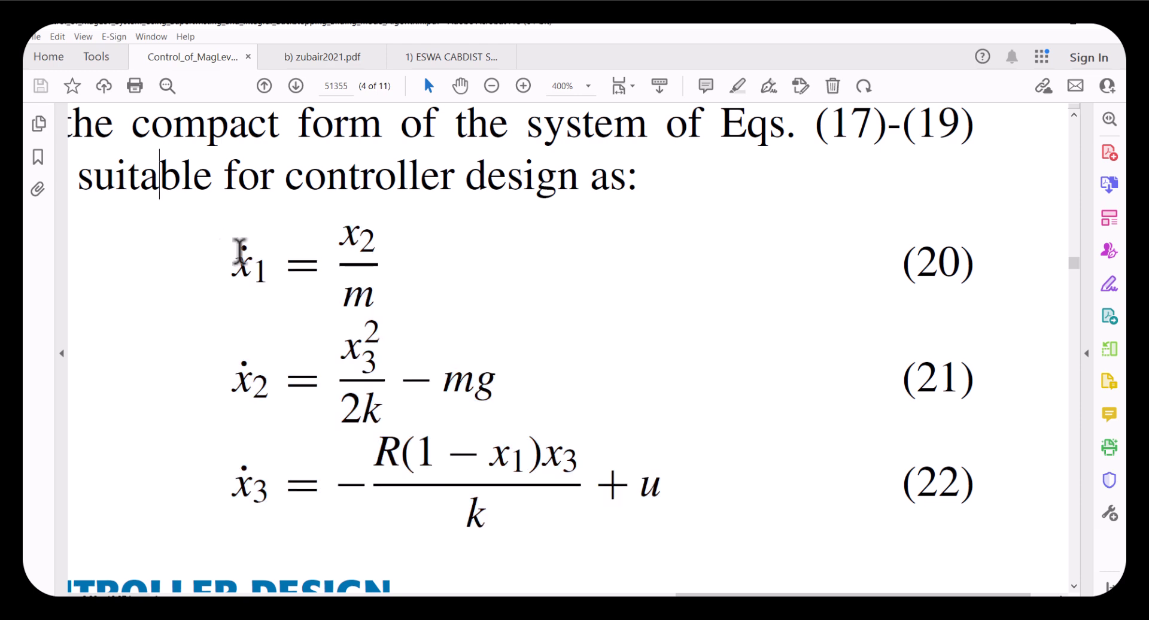
left_click_drag(695, 492, 212, 225)
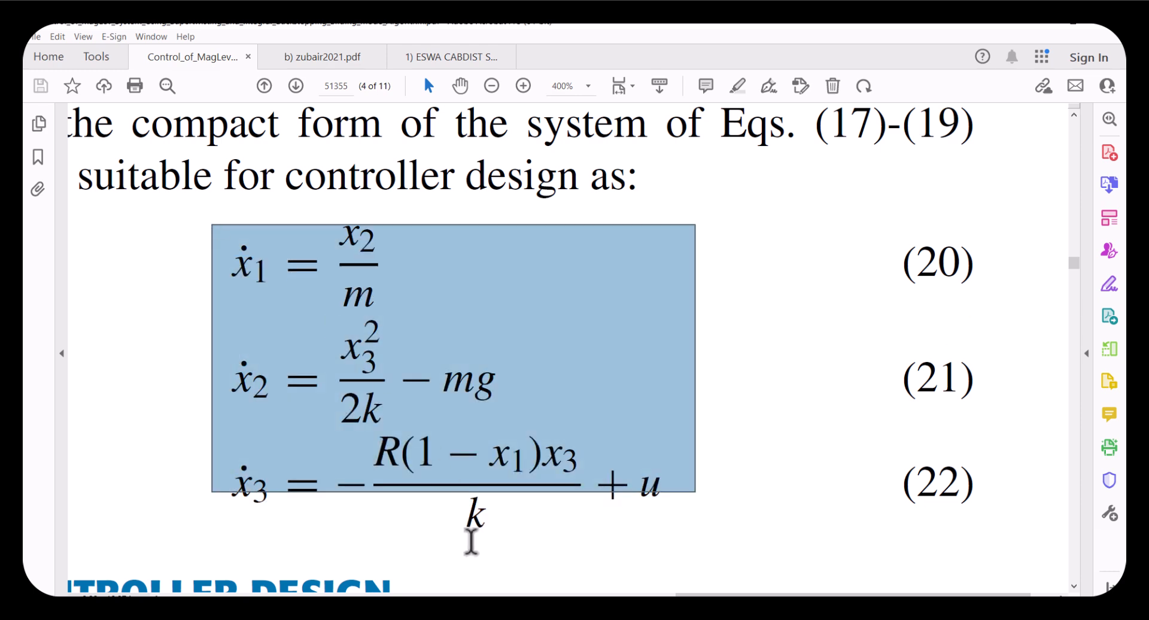
mouse_move(577, 584)
left_click(662, 551)
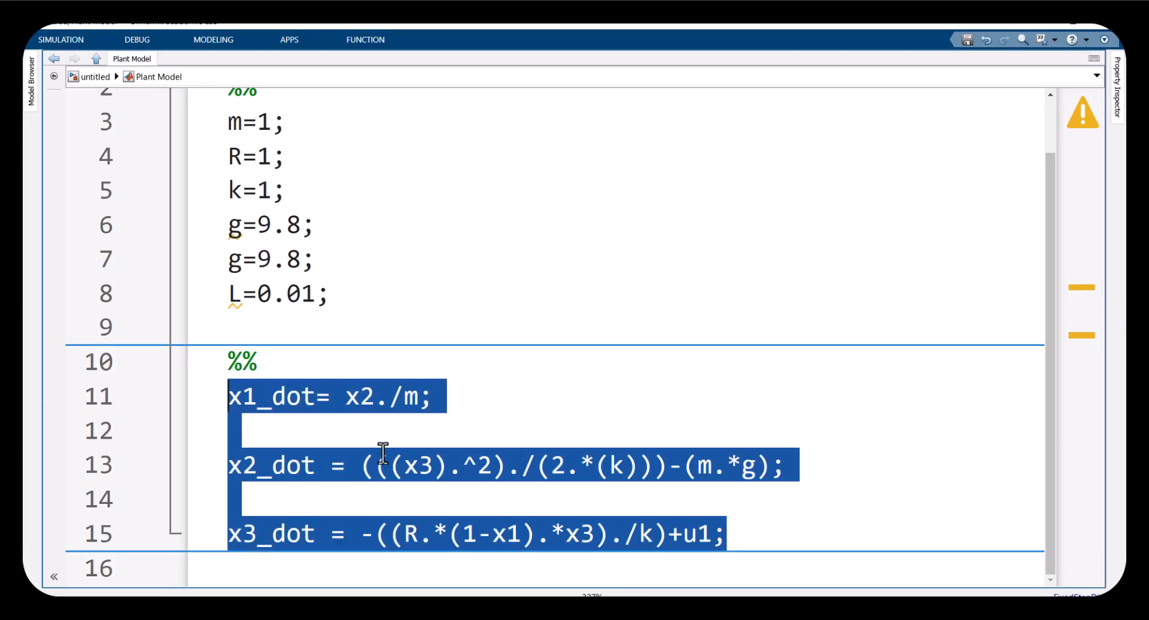
Examine the Plant Model code, highlighting the state variables x1, x2, x3 and each state equation line
left_click(355, 444)
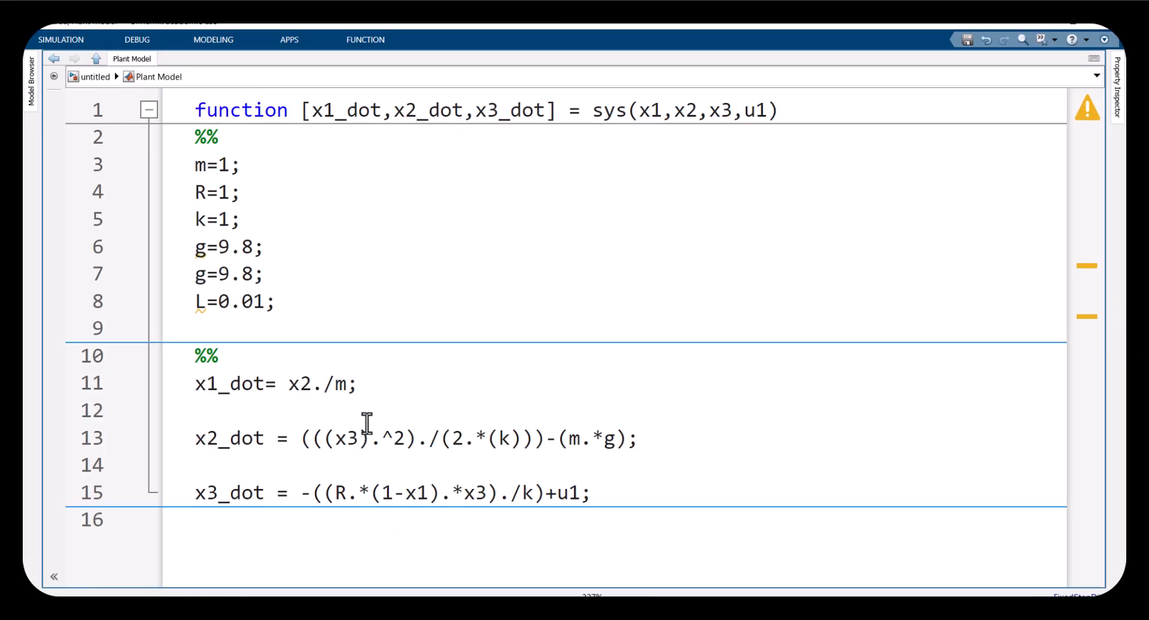
left_click_drag(264, 384, 191, 384)
left_click_drag(313, 383, 293, 385)
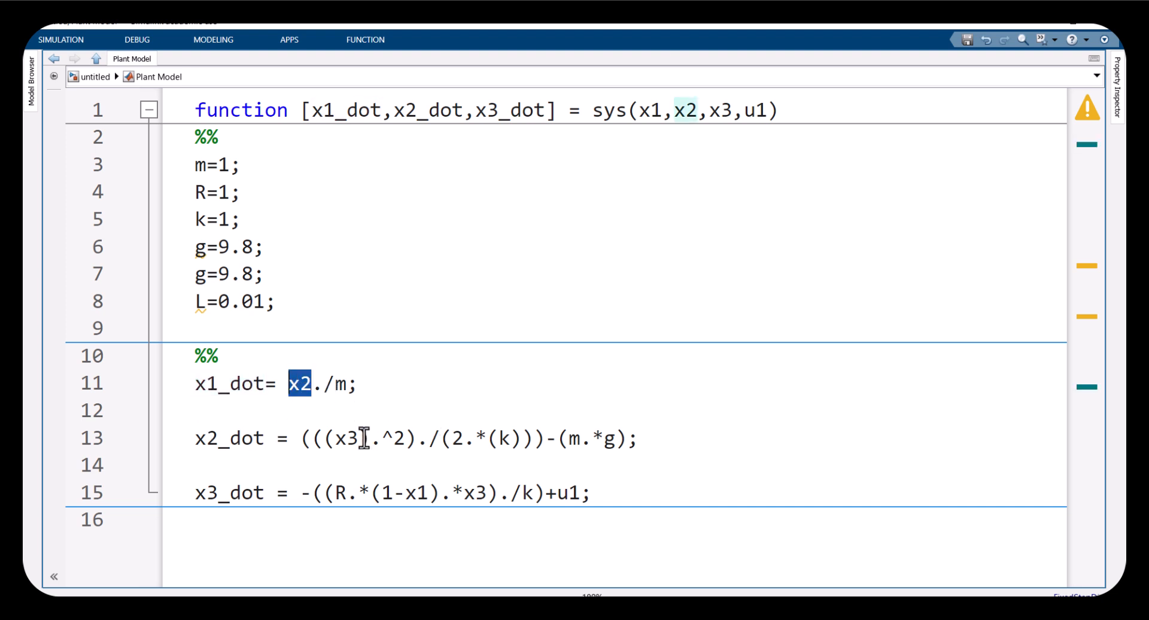
left_click_drag(358, 438, 333, 440)
left_click_drag(402, 494, 428, 494)
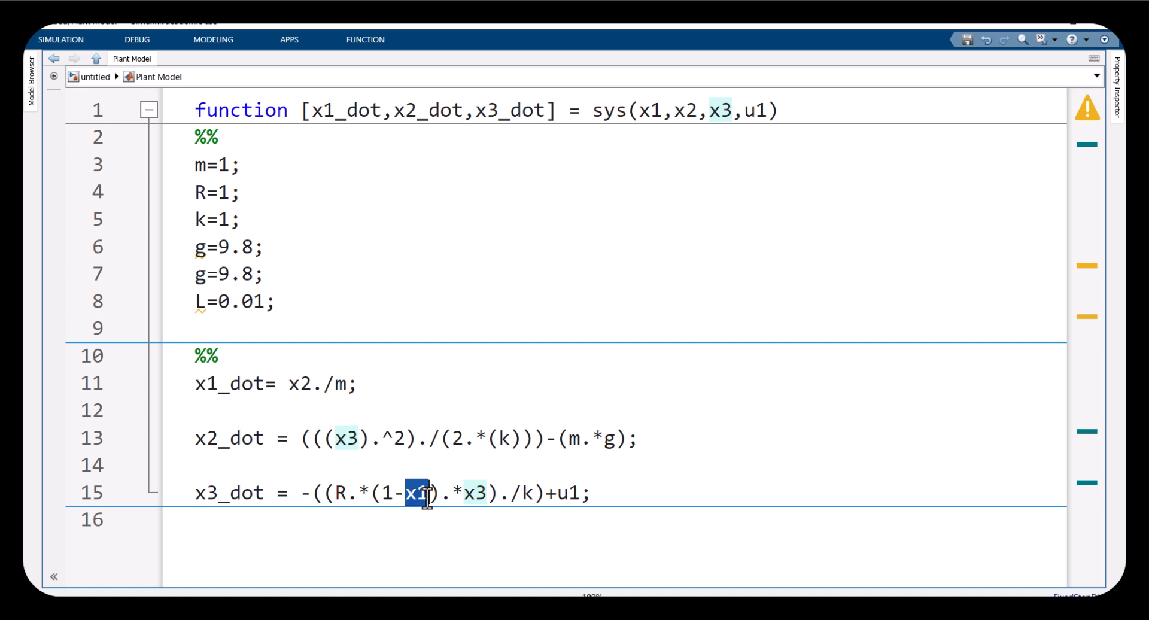
left_click(351, 440)
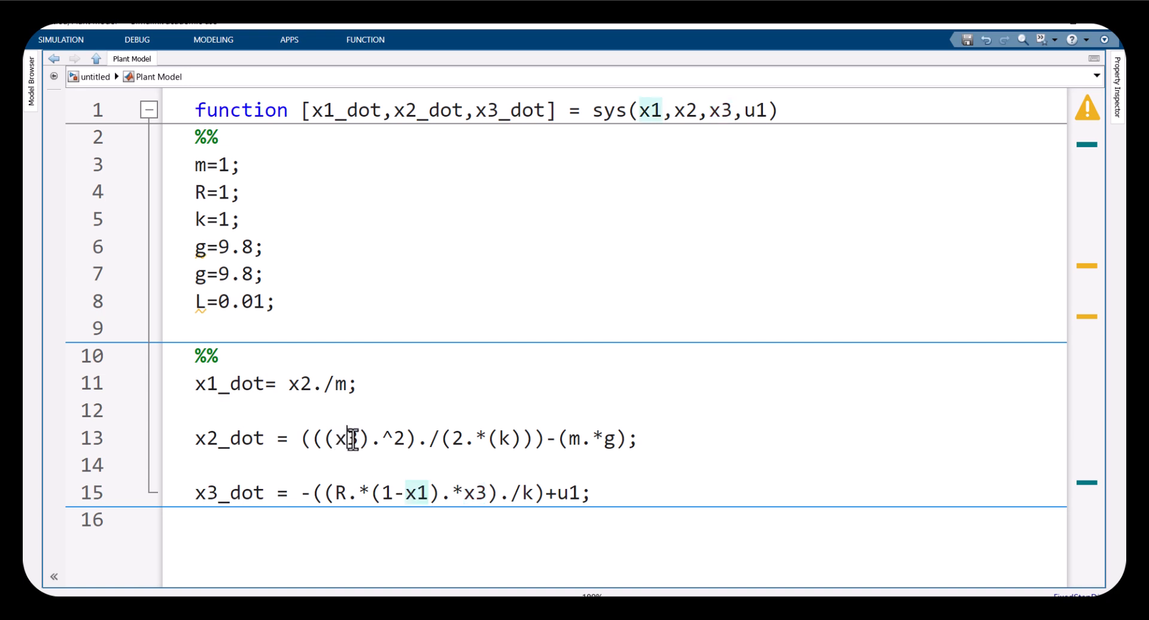
left_click(299, 385)
left_click_drag(192, 384, 675, 502)
left_click(535, 493)
left_click_drag(590, 492, 191, 386)
left_click(271, 400)
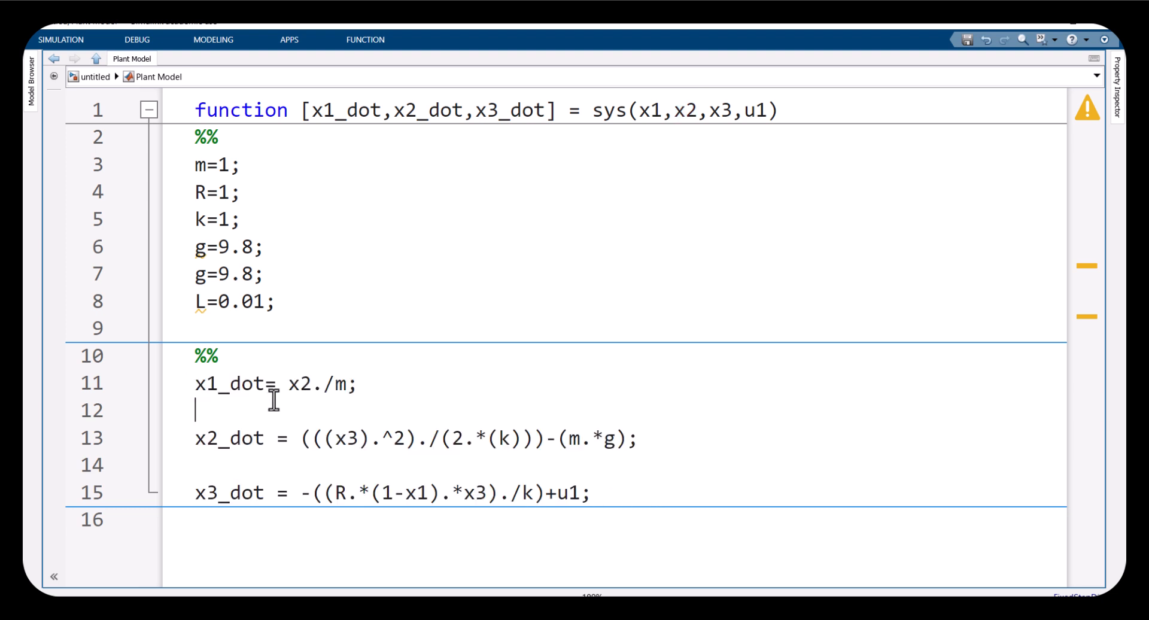
left_click_drag(636, 441, 195, 439)
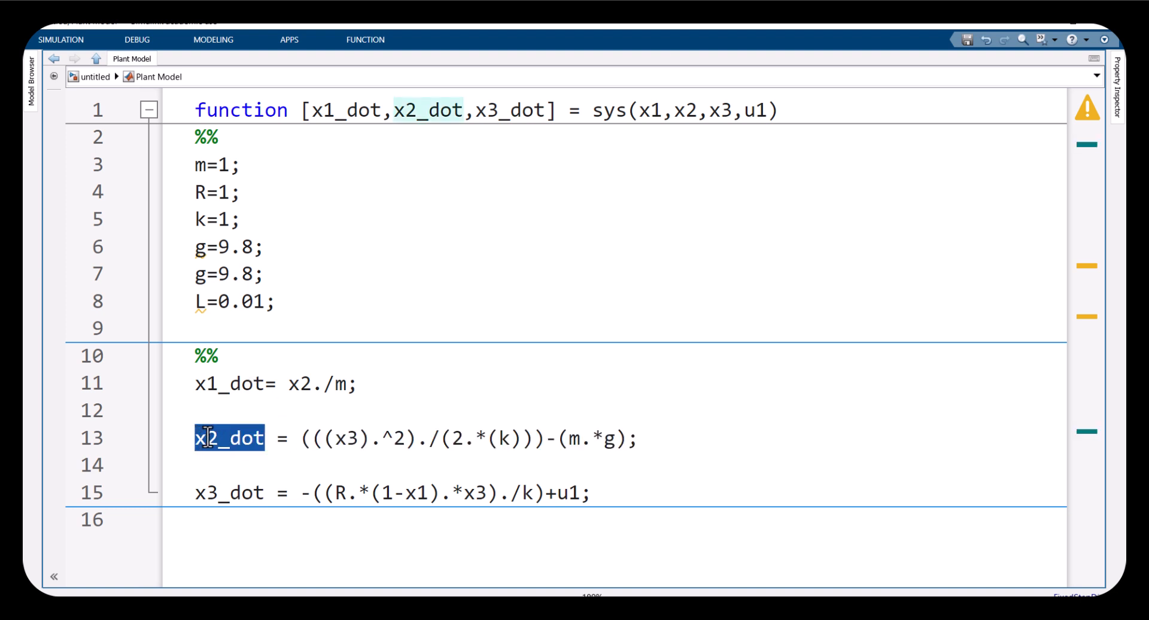
Review the state equations (17)–(22) and the MagLev circuit diagram in the Control_of_MagLev reference paper
left_click(595, 584)
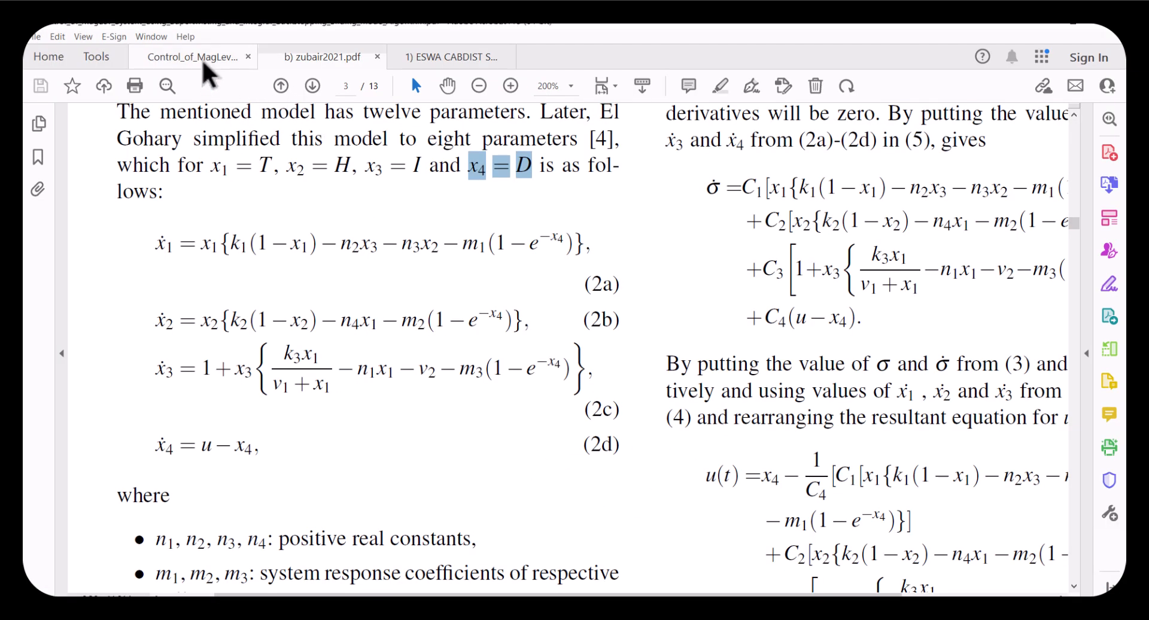
left_click(201, 58)
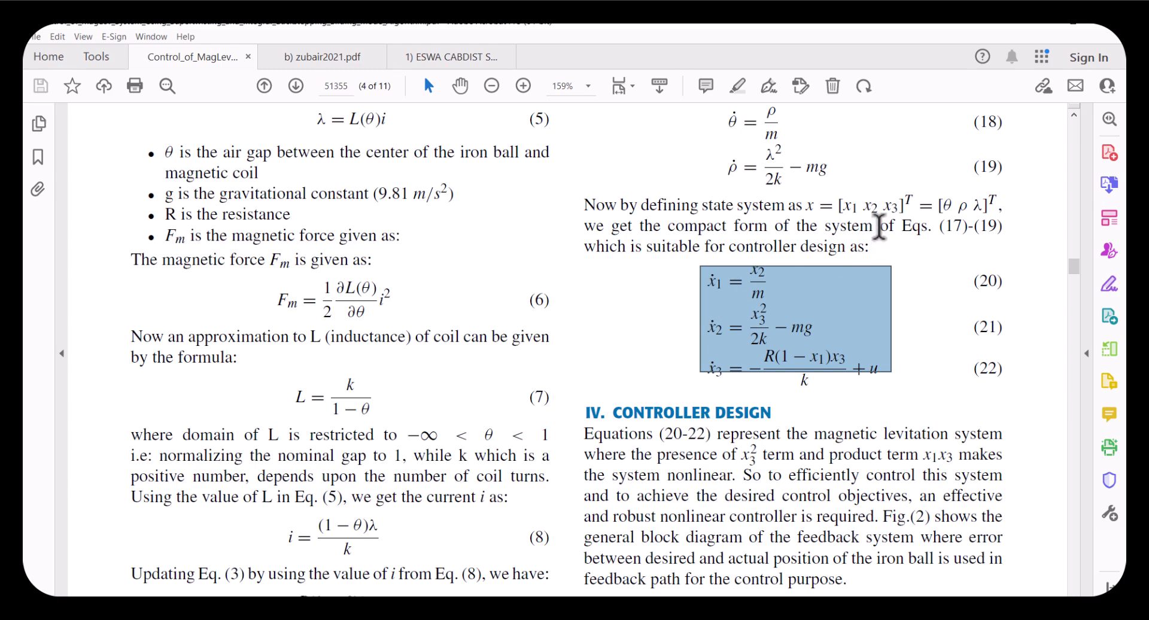
left_click(850, 209)
scroll(930, 207, "up", 5)
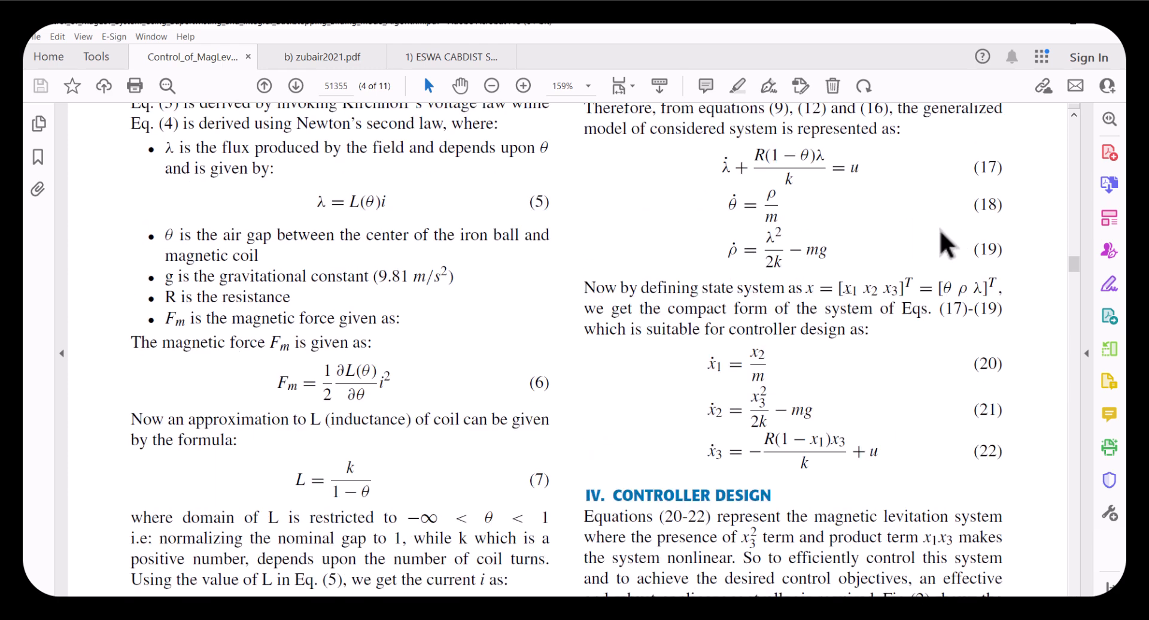
scroll(328, 452, "down", 8)
scroll(323, 455, "down", 7)
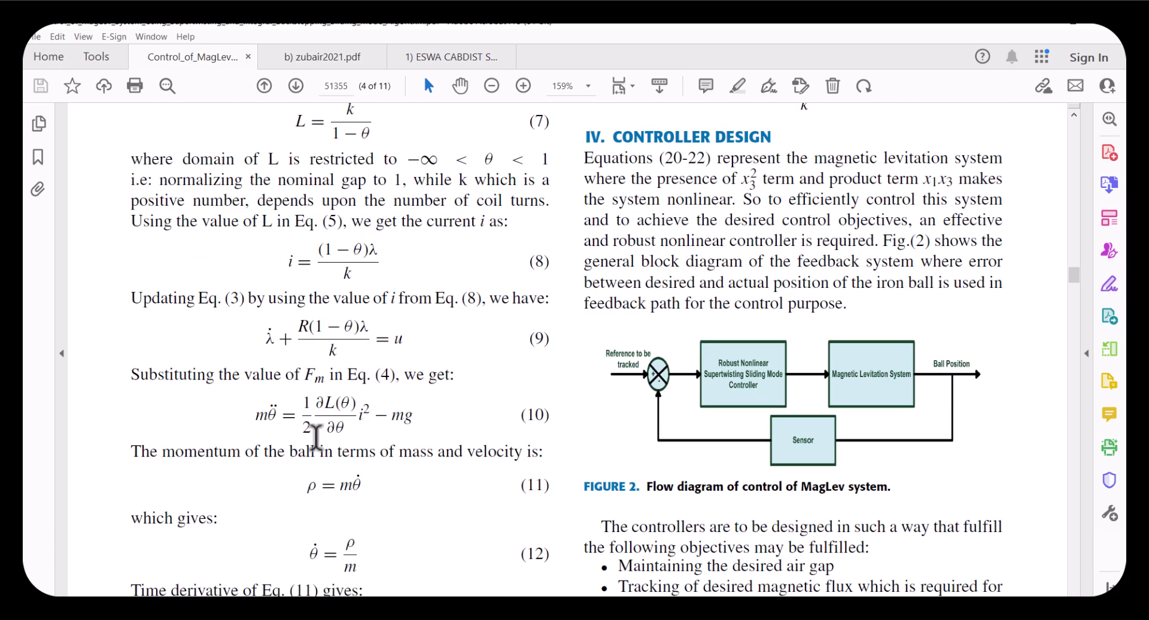
scroll(419, 401, "up", 9)
scroll(413, 402, "up", 4)
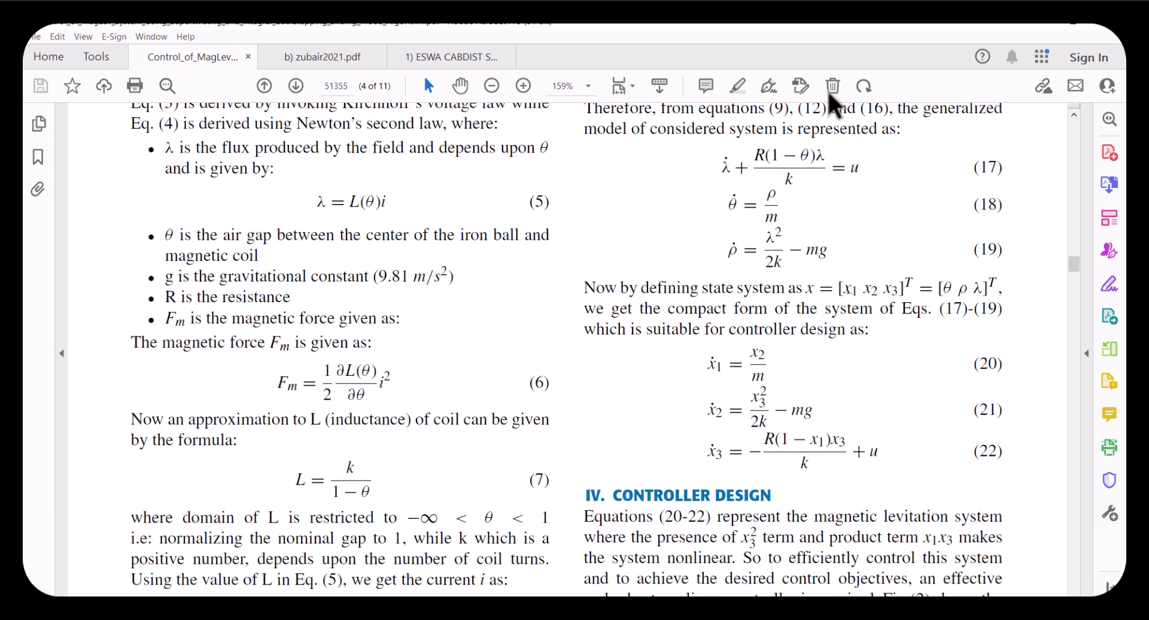
scroll(216, 190, "down", 1)
left_click_drag(176, 207, 309, 208)
scroll(801, 302, "up", 5)
scroll(801, 302, "up", 20)
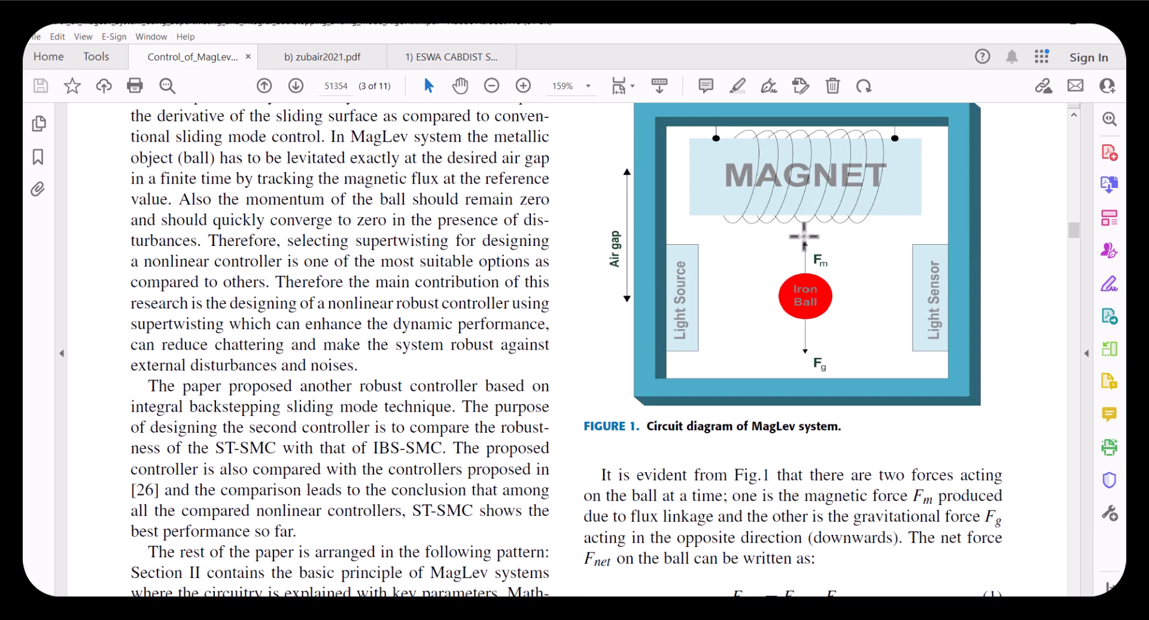
left_click_drag(788, 220, 829, 275)
scroll(757, 300, "down", 10)
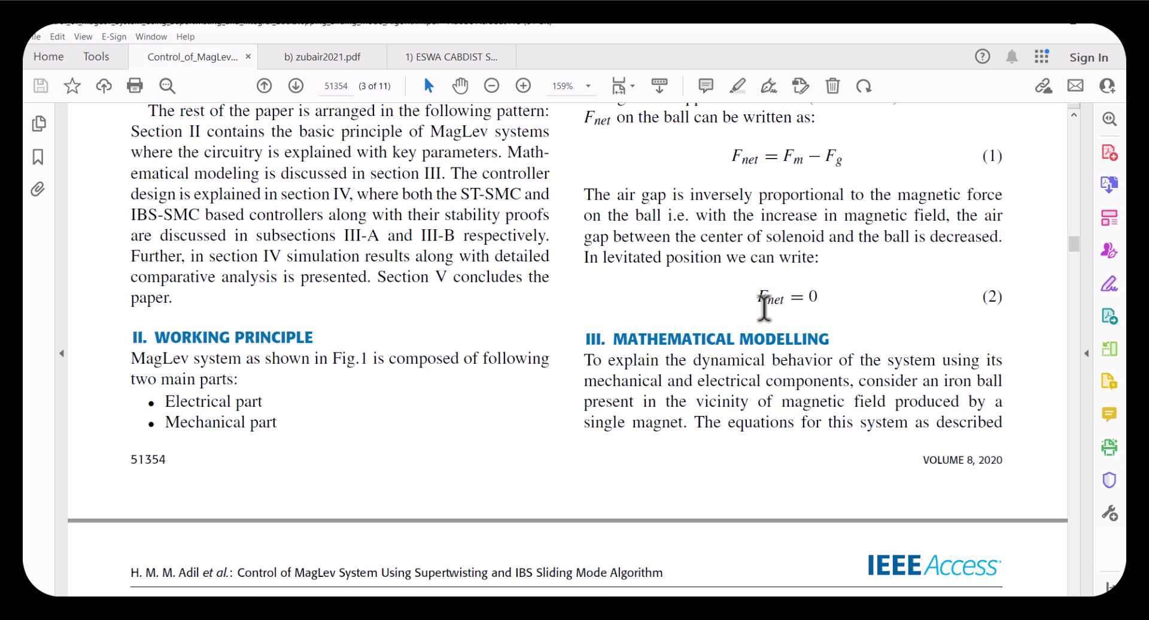
Compare the state-space notation in the zubair2021 and ESWA CABDIST papers, highlighting the x-dot state variables
left_click(331, 58)
left_click_drag(172, 247, 156, 244)
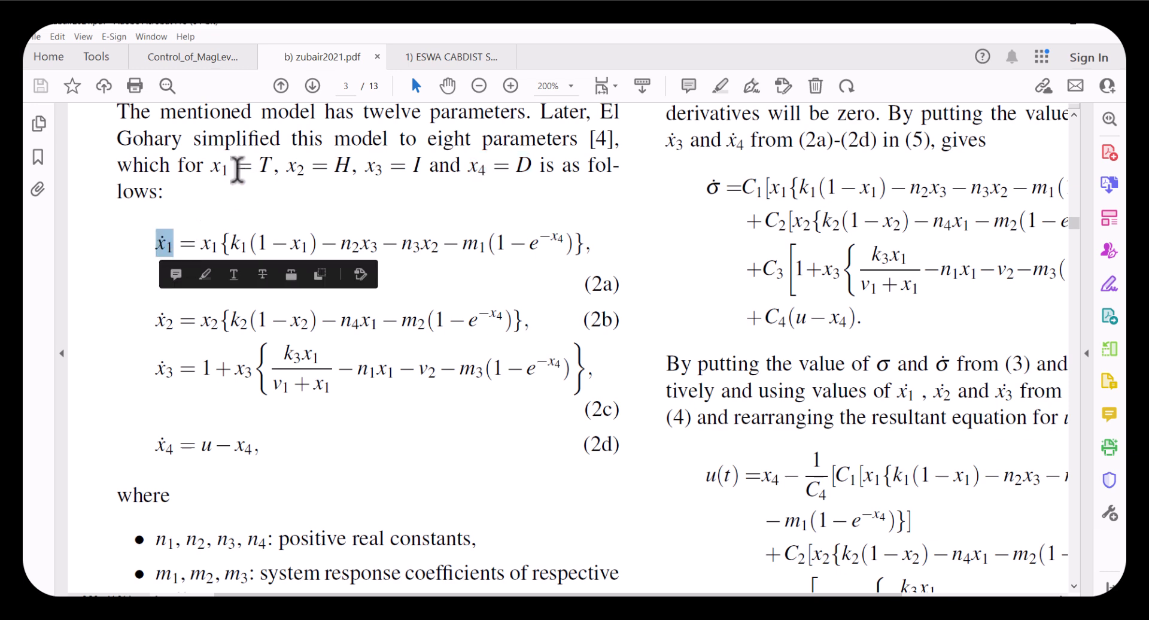
left_click_drag(228, 163, 220, 165)
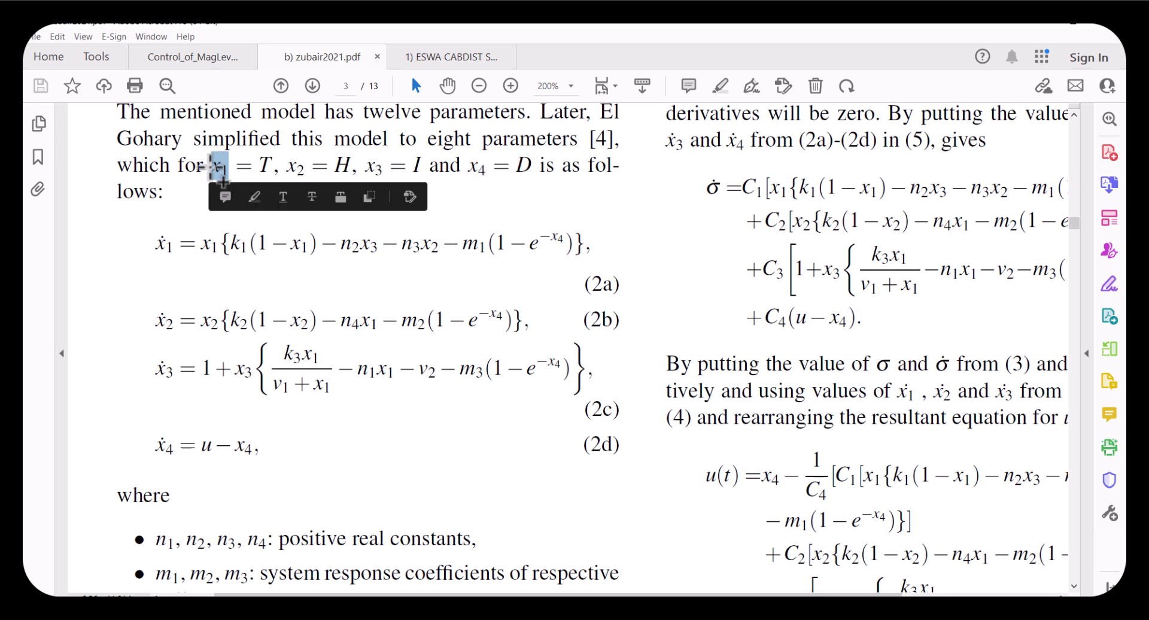
double_click(264, 163)
left_click_drag(174, 245, 157, 245)
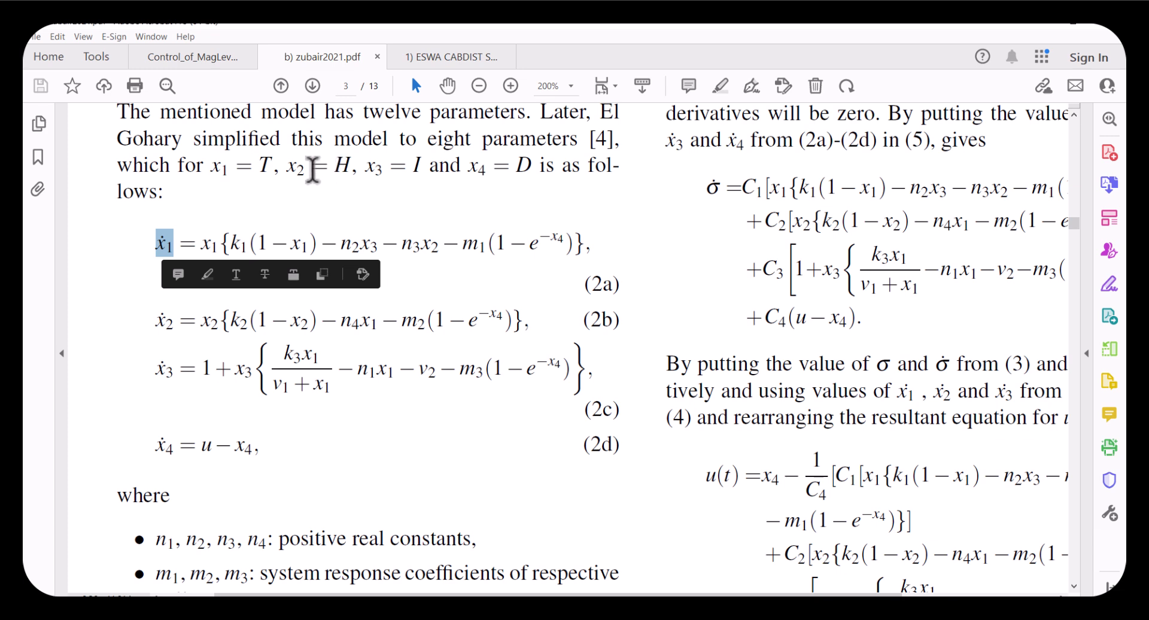
left_click_drag(290, 164, 424, 164)
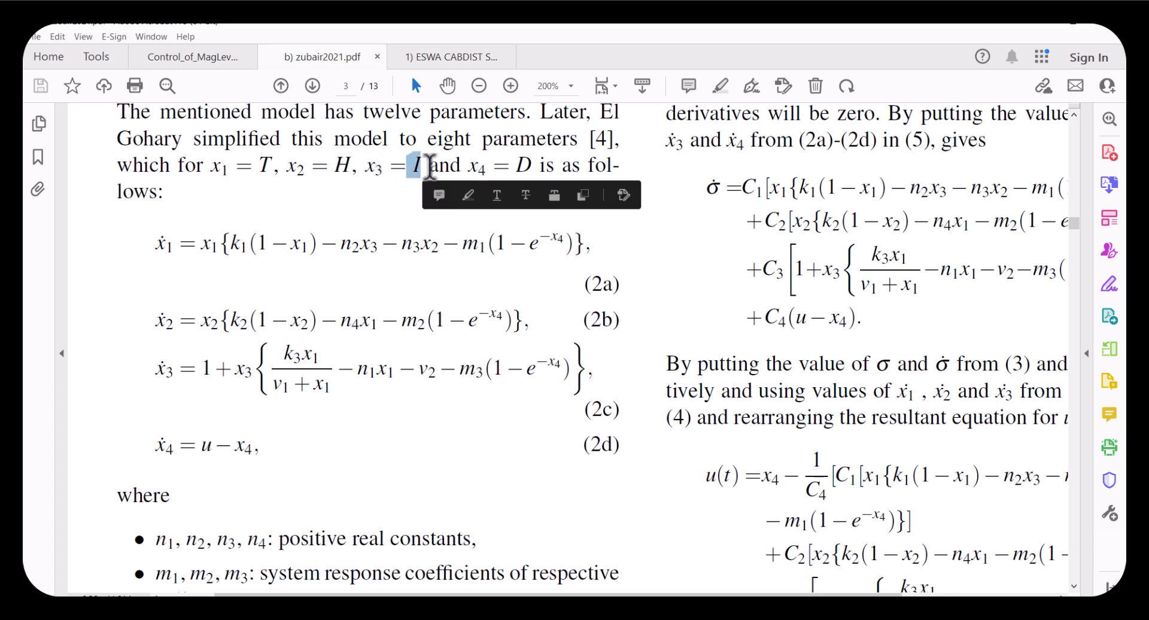
left_click(450, 56)
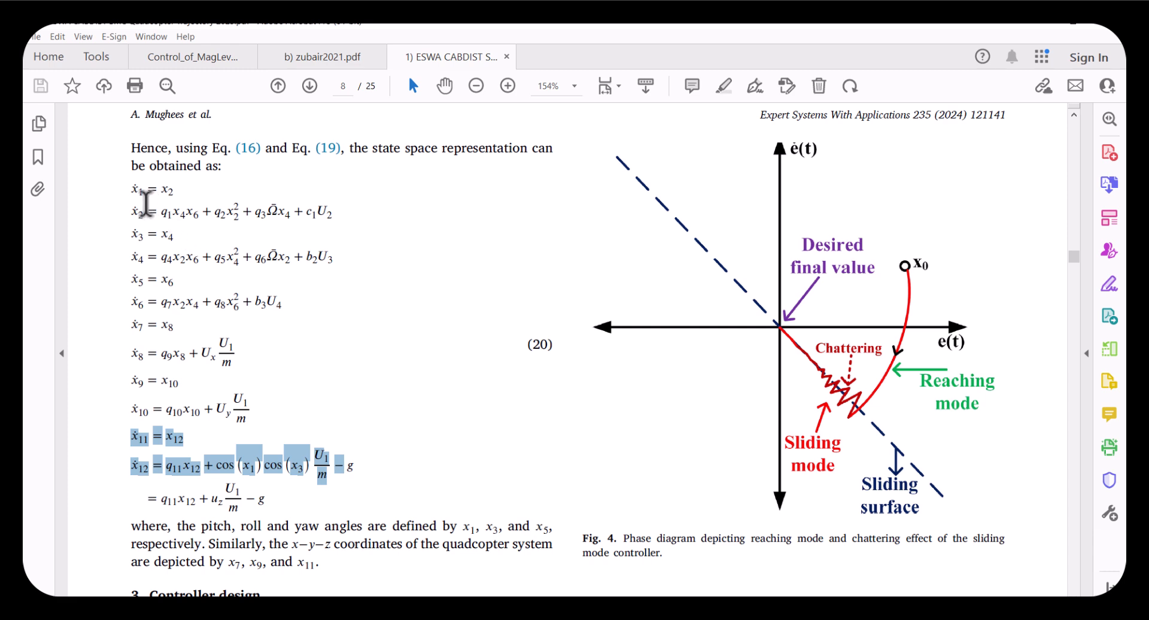
left_click(142, 190)
scroll(142, 190, "up", 3)
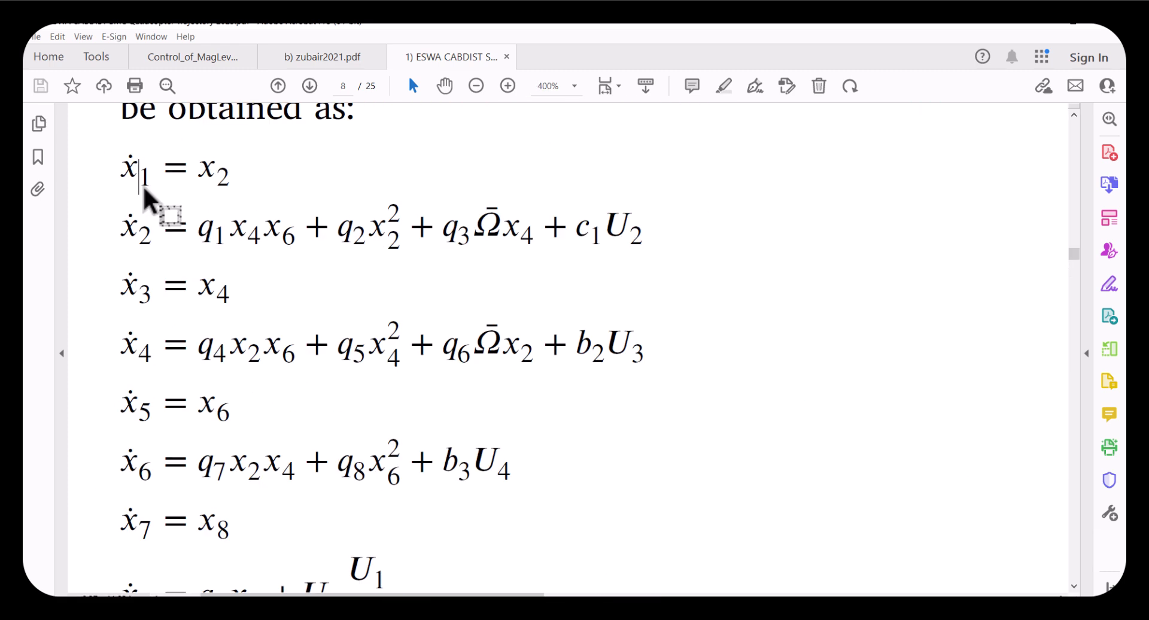
left_click_drag(151, 176, 120, 168)
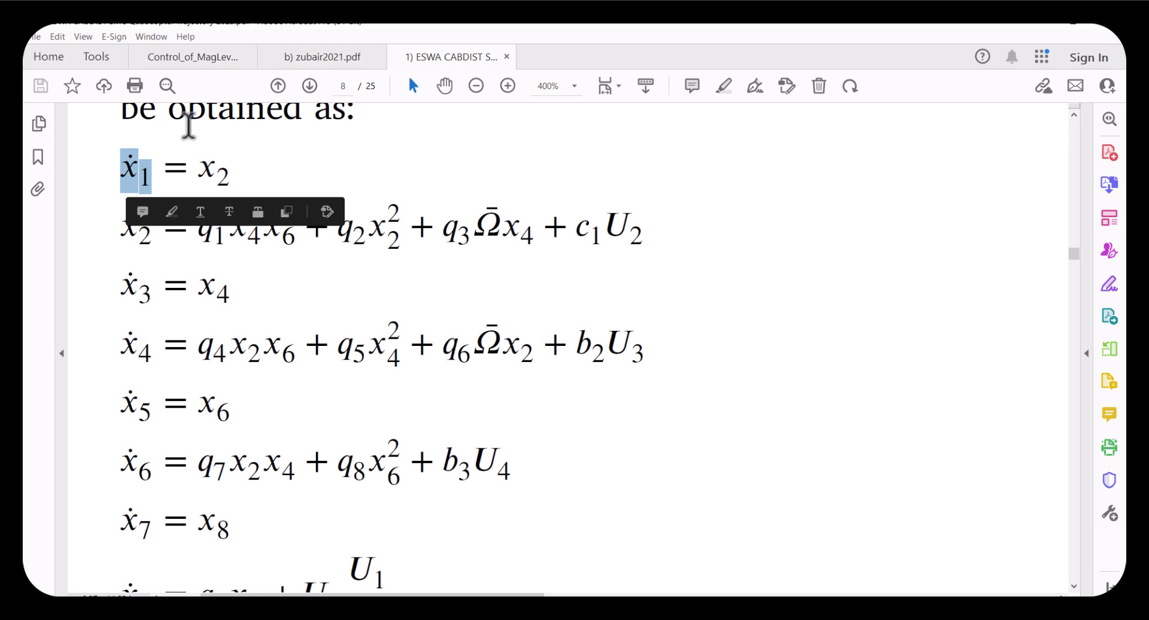
Zoom into equations (20)–(22) in the MagLev paper and highlight the terms of each state equation
left_click(252, 60)
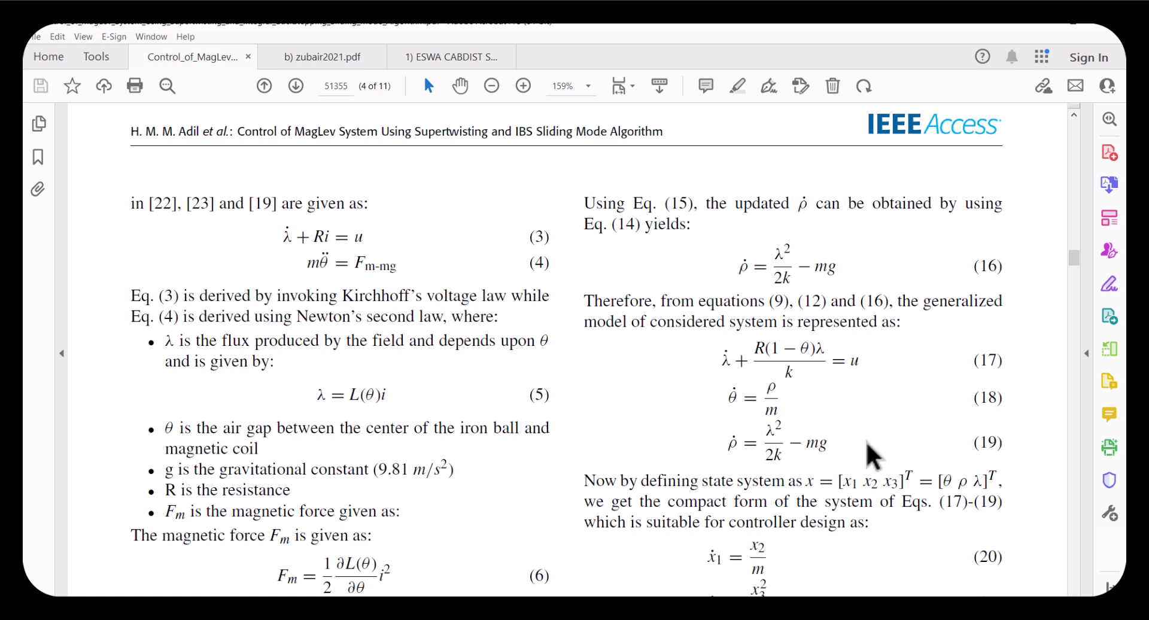
scroll(898, 479, "down", 5)
scroll(868, 443, "up", 3, "ctrl")
scroll(661, 379, "down", 2)
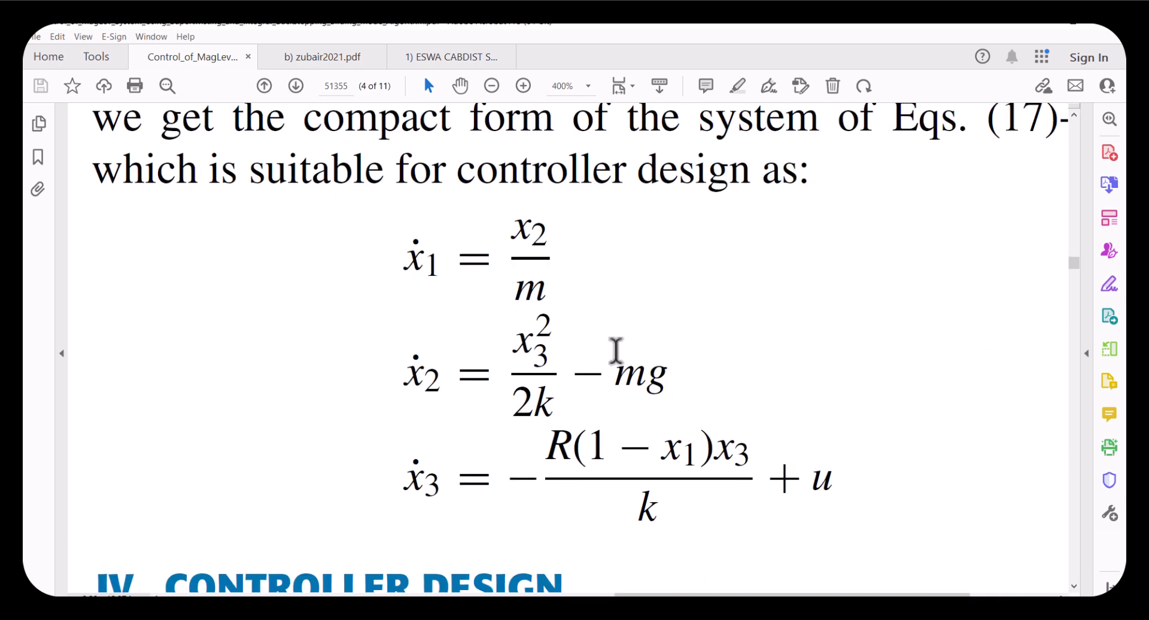
scroll(359, 267, "up", 1, "ctrl")
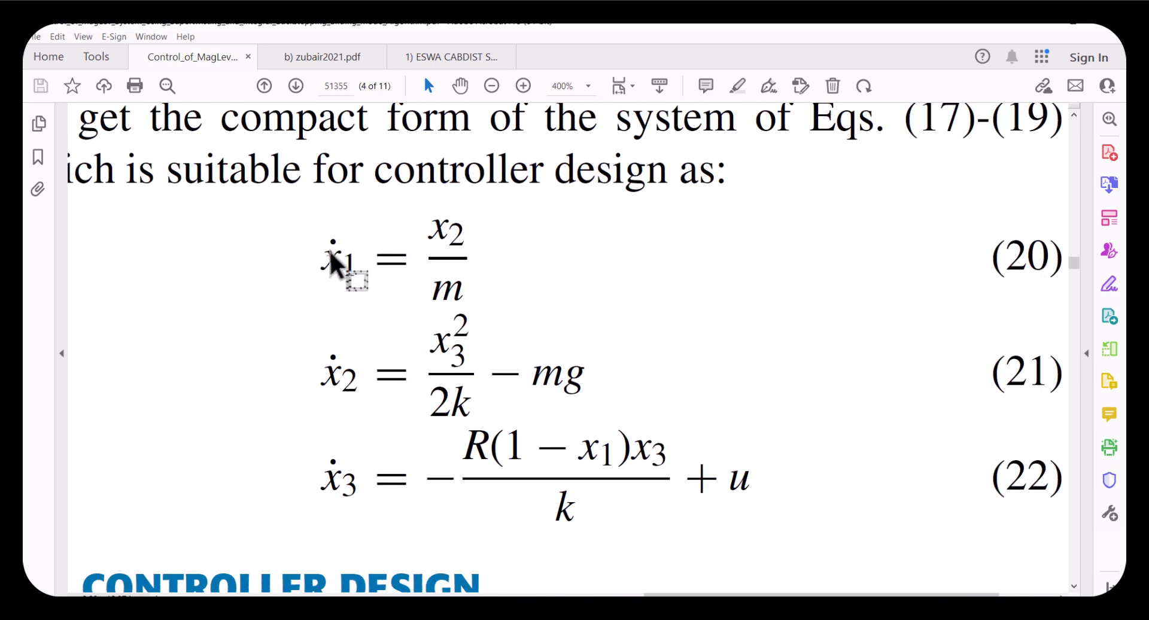
left_click_drag(418, 232, 459, 233)
left_click(455, 234)
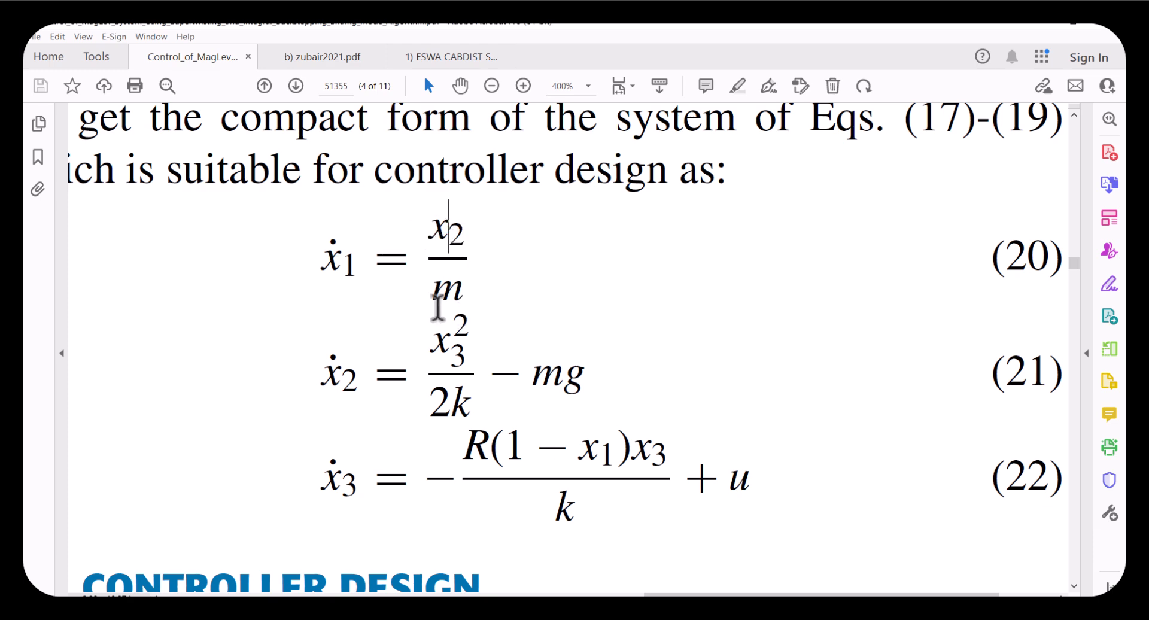
left_click_drag(431, 323, 462, 308)
left_click_drag(578, 446, 613, 455)
key("ctrl+2")
Return to the Plant Model code and highlight the x1_dot equation and its variables
key("alt+Tab")
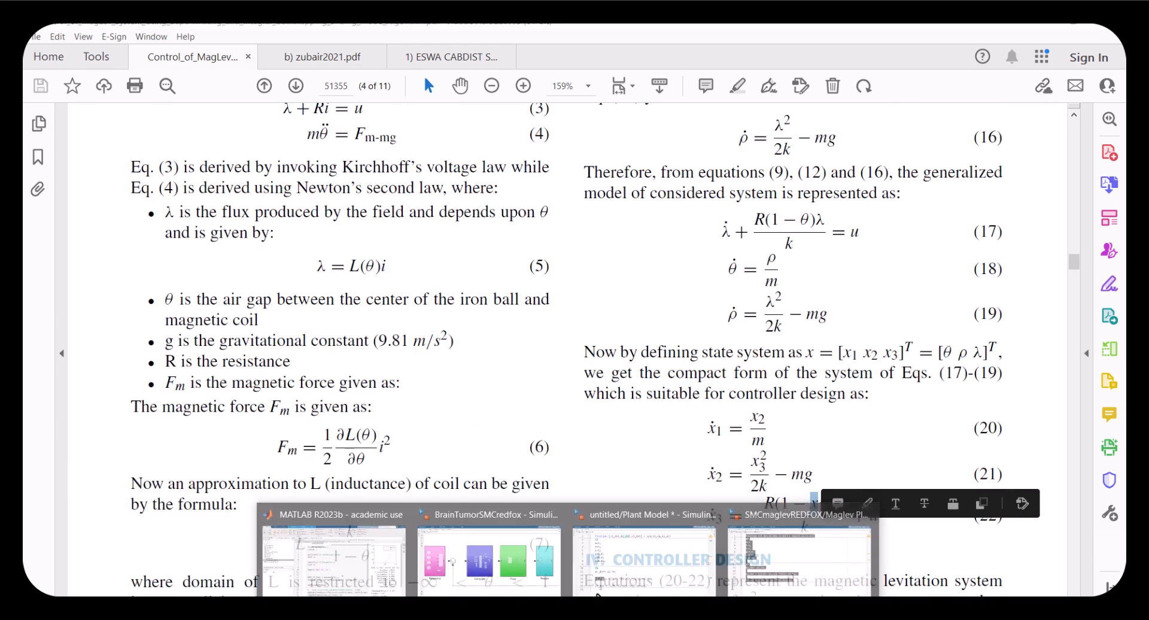
left_click(254, 438)
double_click(296, 386)
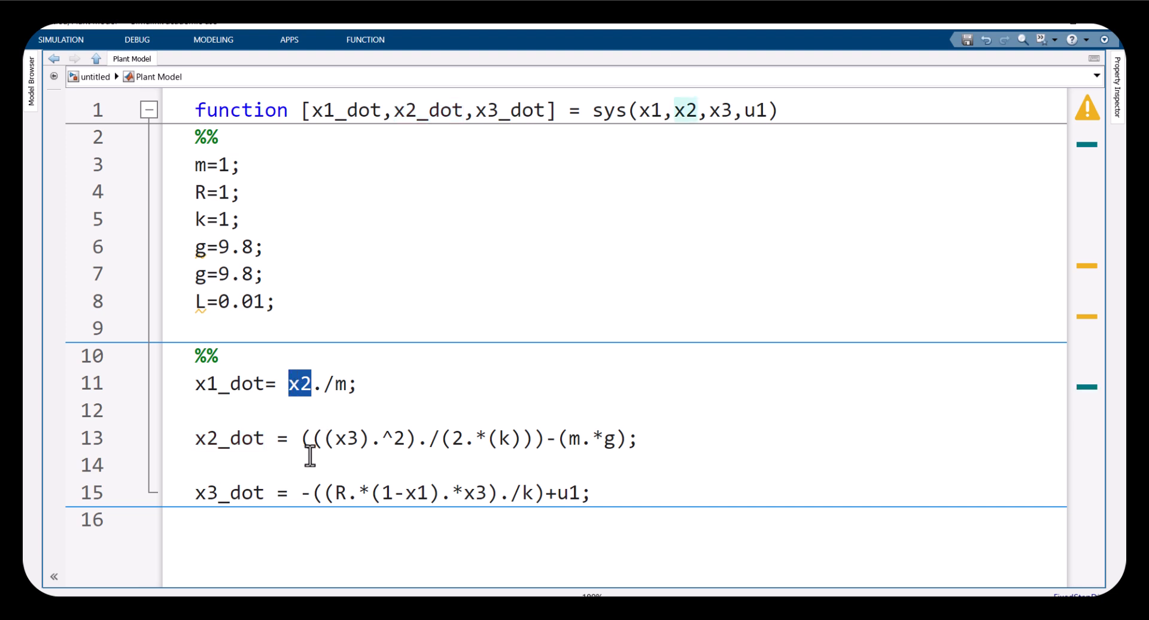
left_click(274, 384)
left_click_drag(363, 384, 192, 383)
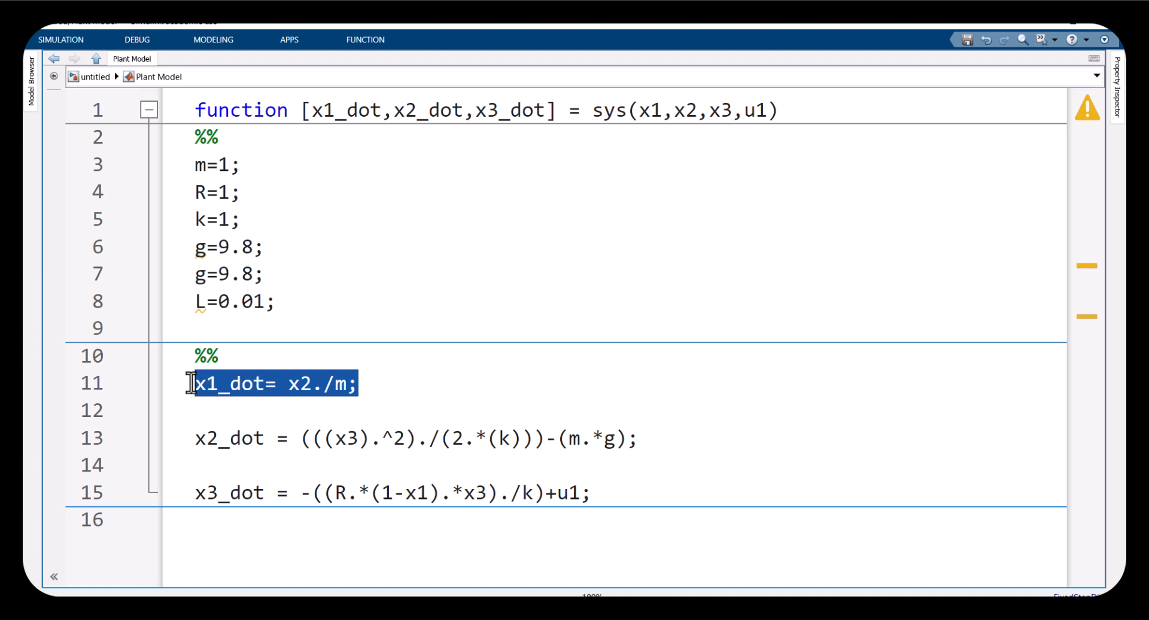
left_click(272, 407)
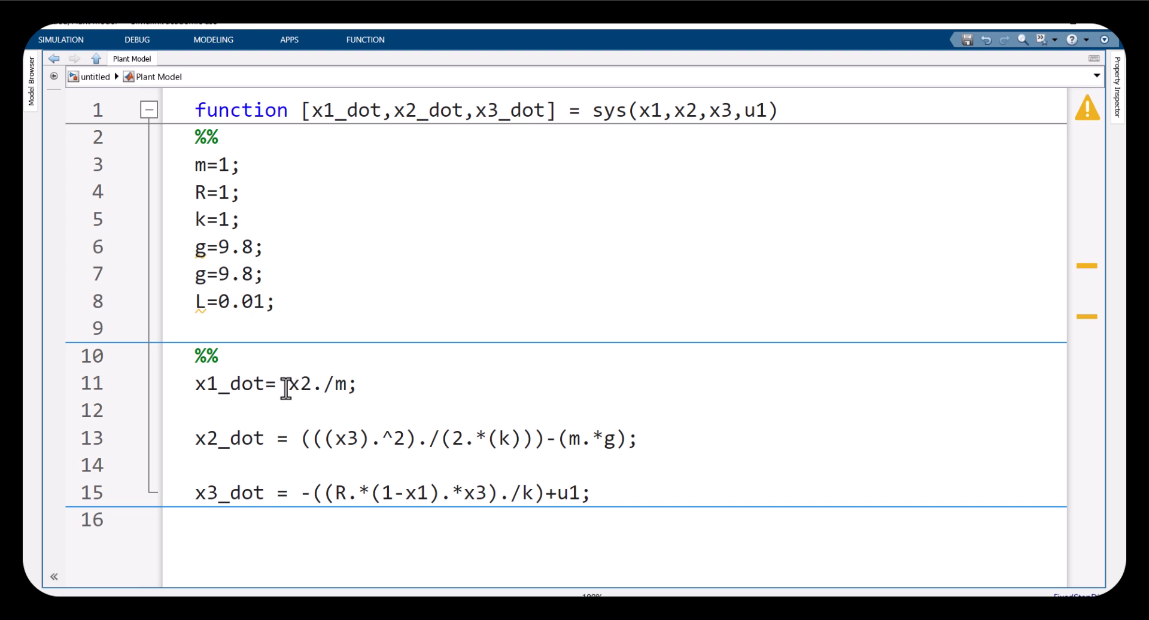
left_click_drag(287, 383, 313, 384)
double_click(341, 384)
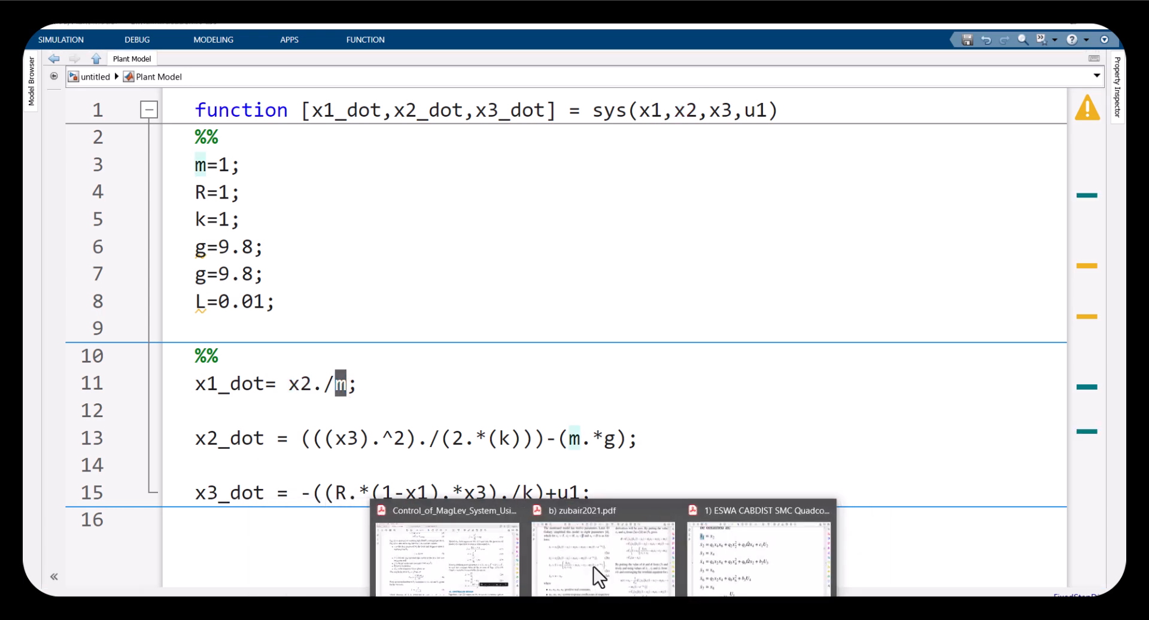
Compare the x1_dot equation with equation (20) in the MagLev paper at high zoom
left_click(554, 568)
left_click(785, 431)
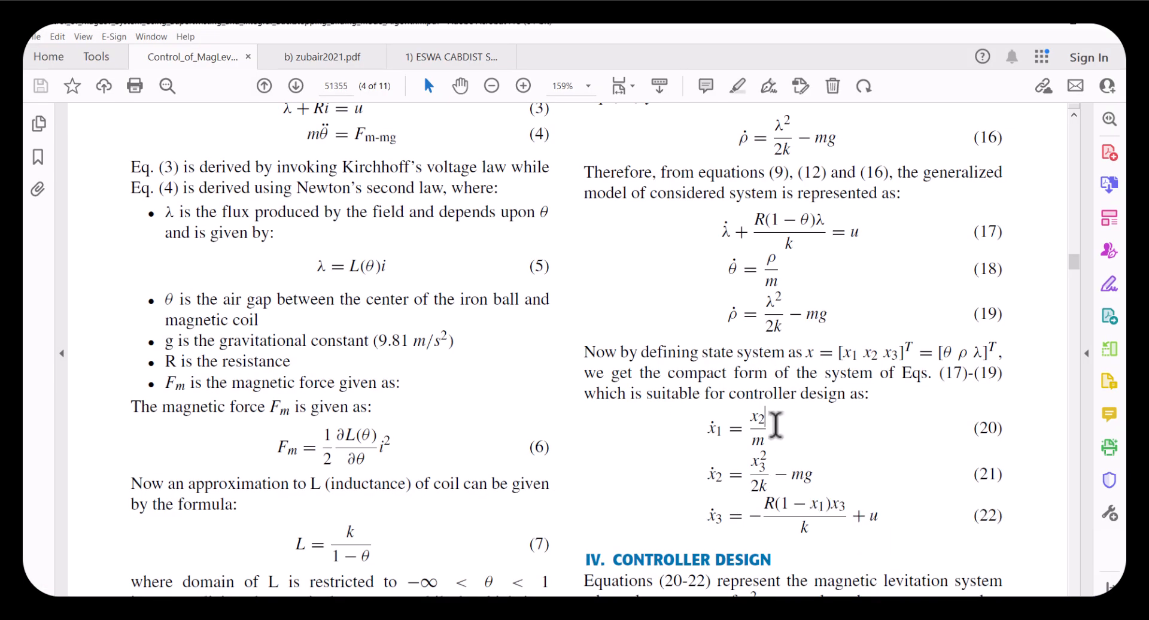
scroll(784, 435, "up", 5)
scroll(705, 431, "down", 5)
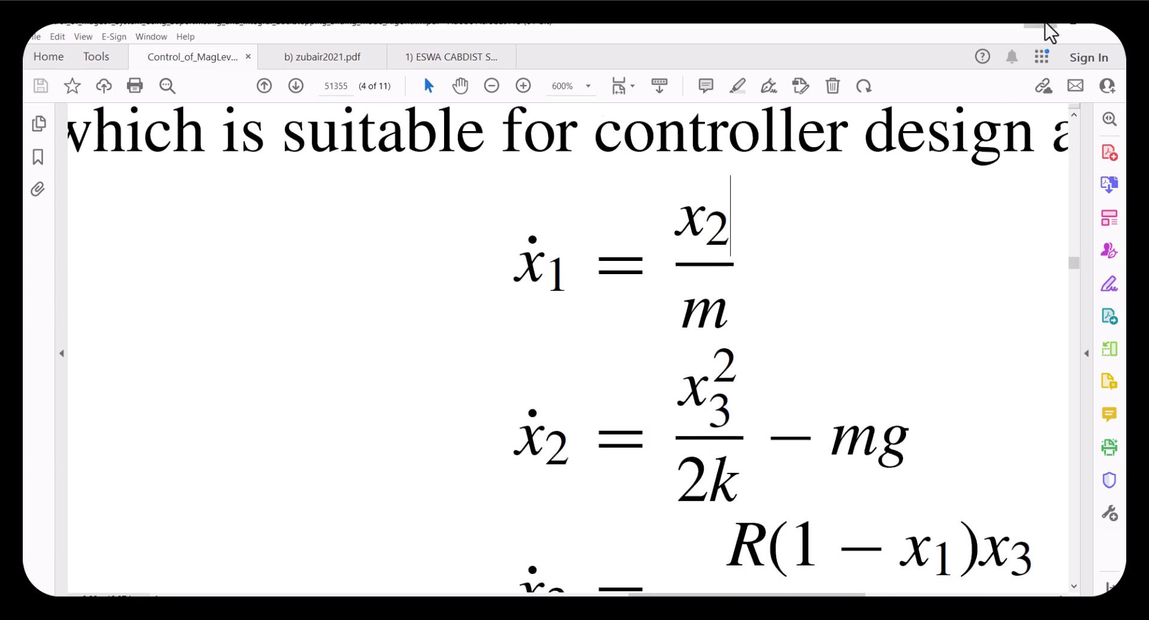
left_click(1069, 23)
Highlight the element-wise dot operators in the Plant Model's three state equations
double_click(316, 386)
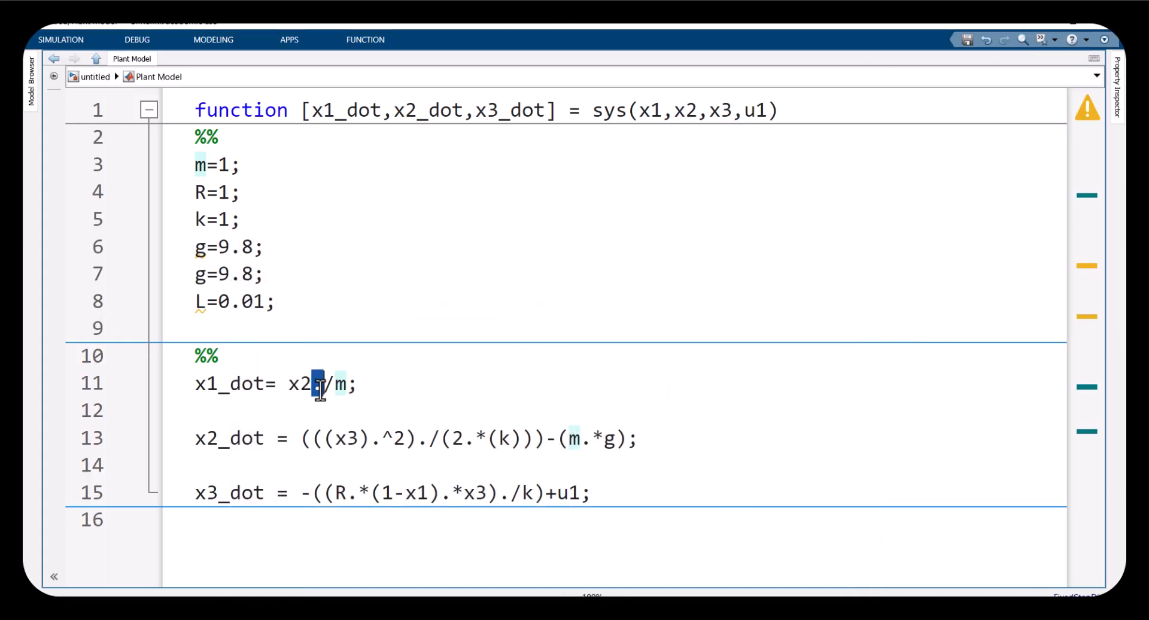
double_click(377, 442)
double_click(424, 441)
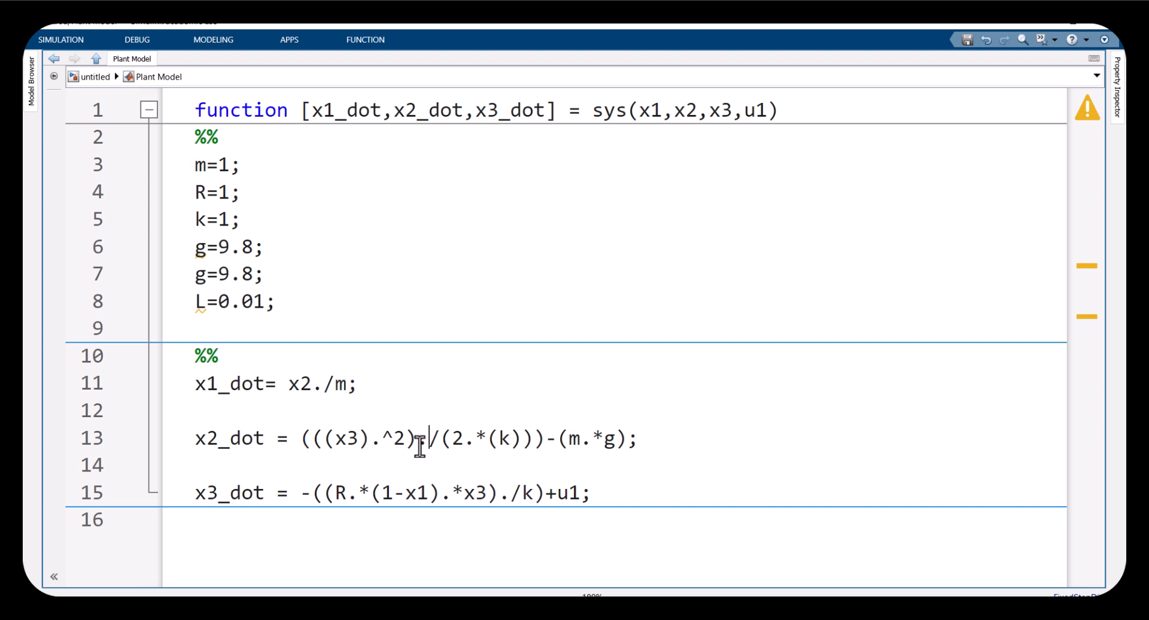
double_click(470, 441)
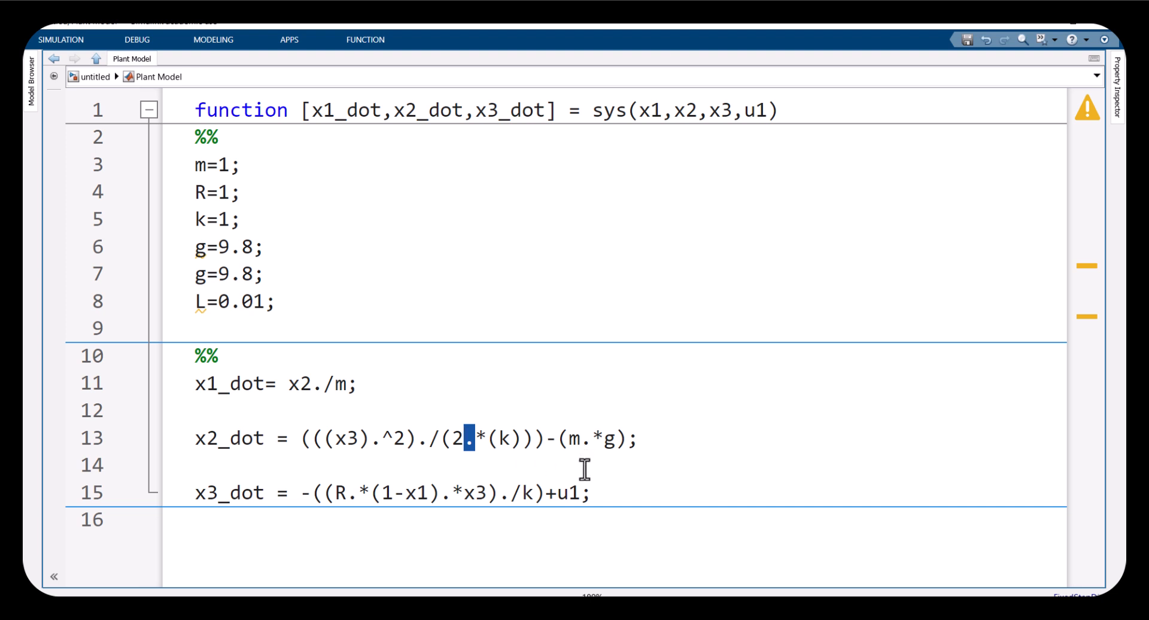
double_click(318, 386)
left_click(355, 495)
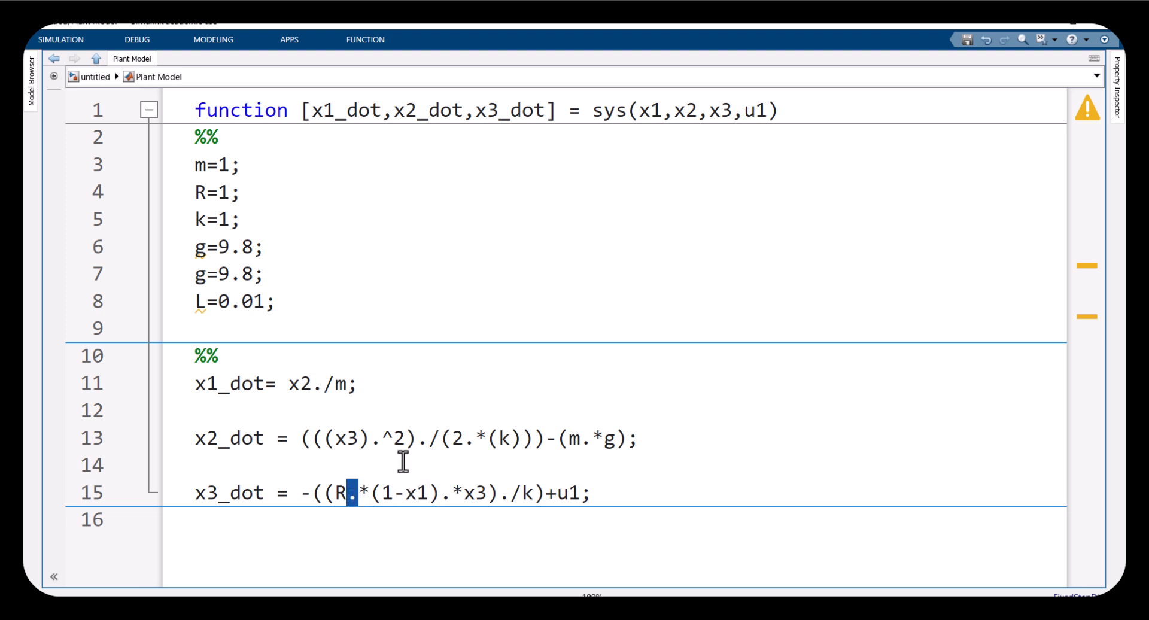
Highlight the x1_dot output name and its full equation in the Plant Model code
double_click(375, 442)
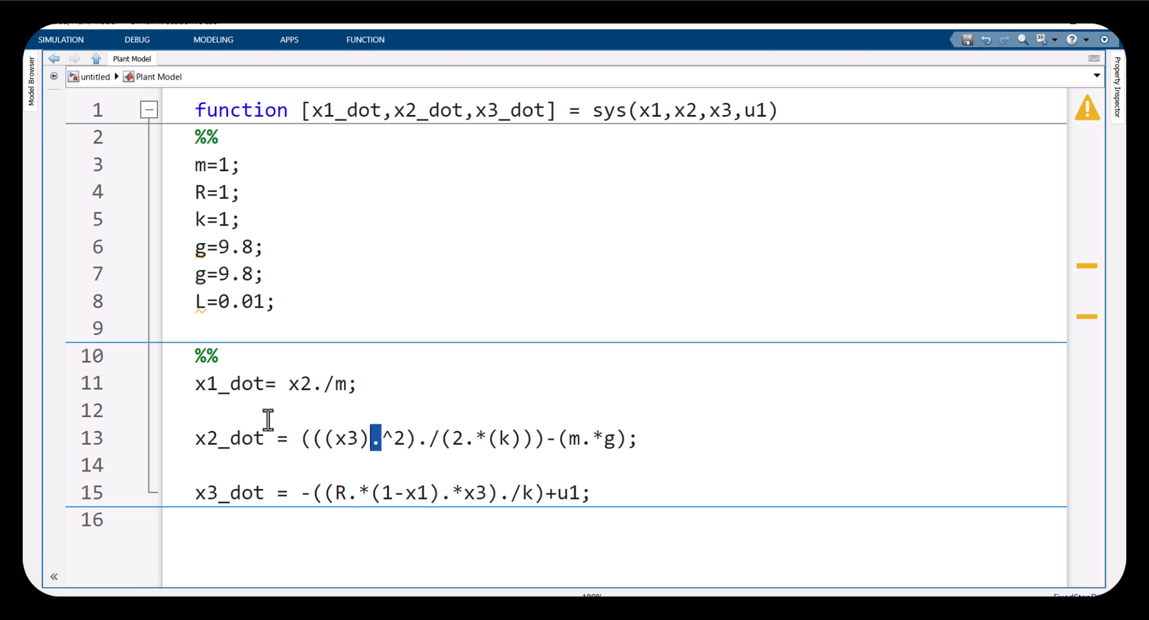
left_click(276, 394)
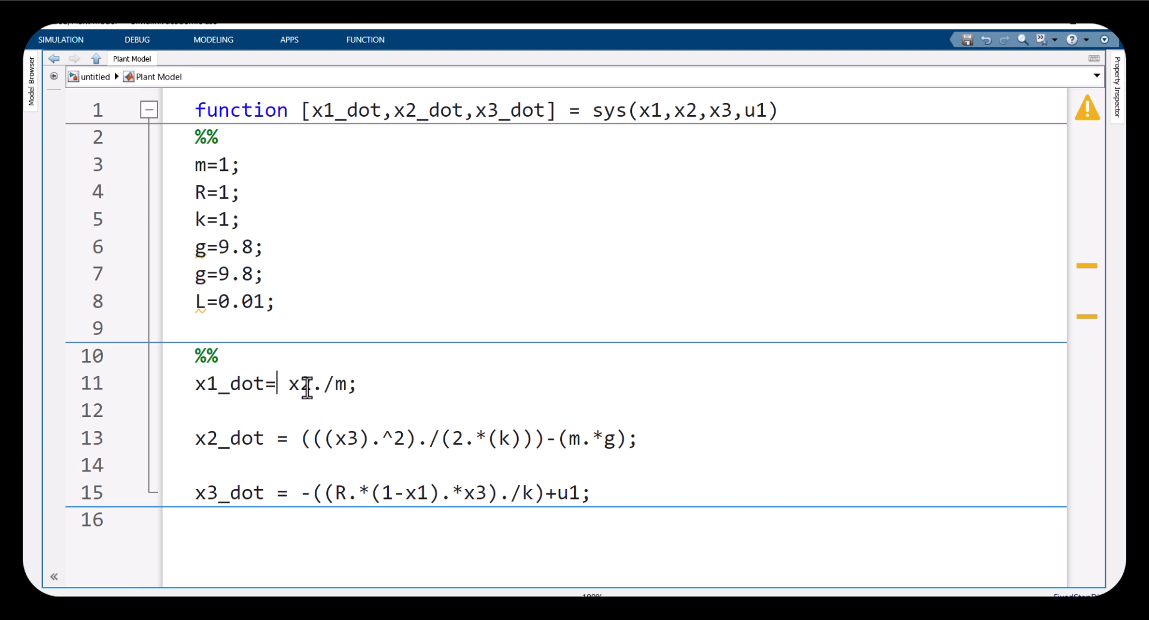
left_click_drag(263, 384, 195, 384)
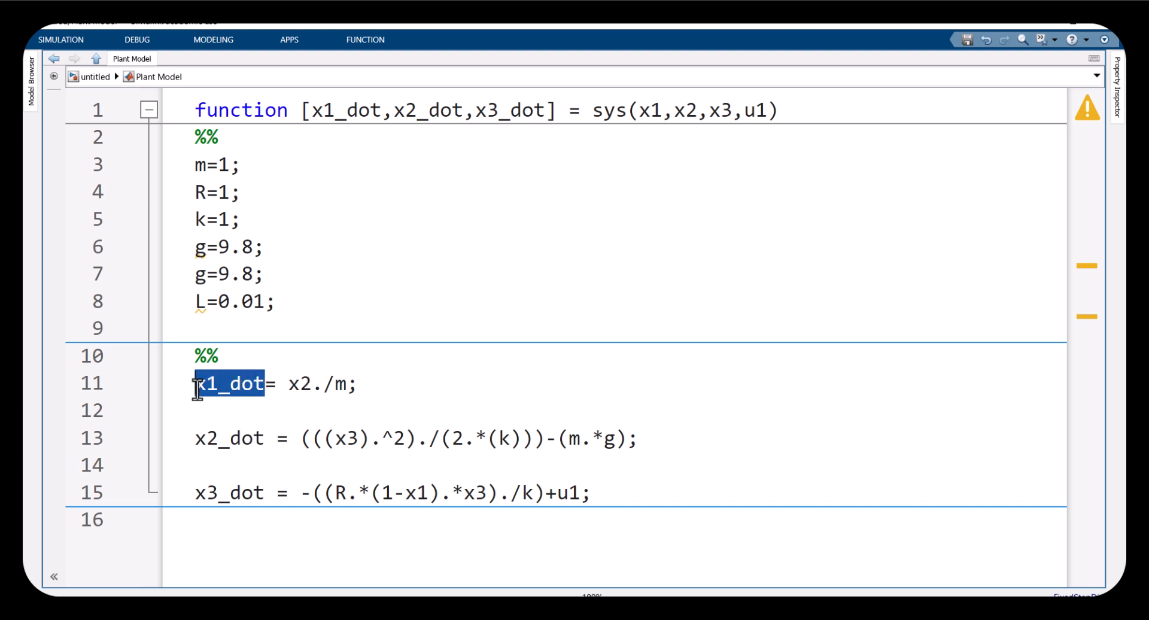
left_click_drag(314, 384, 193, 383)
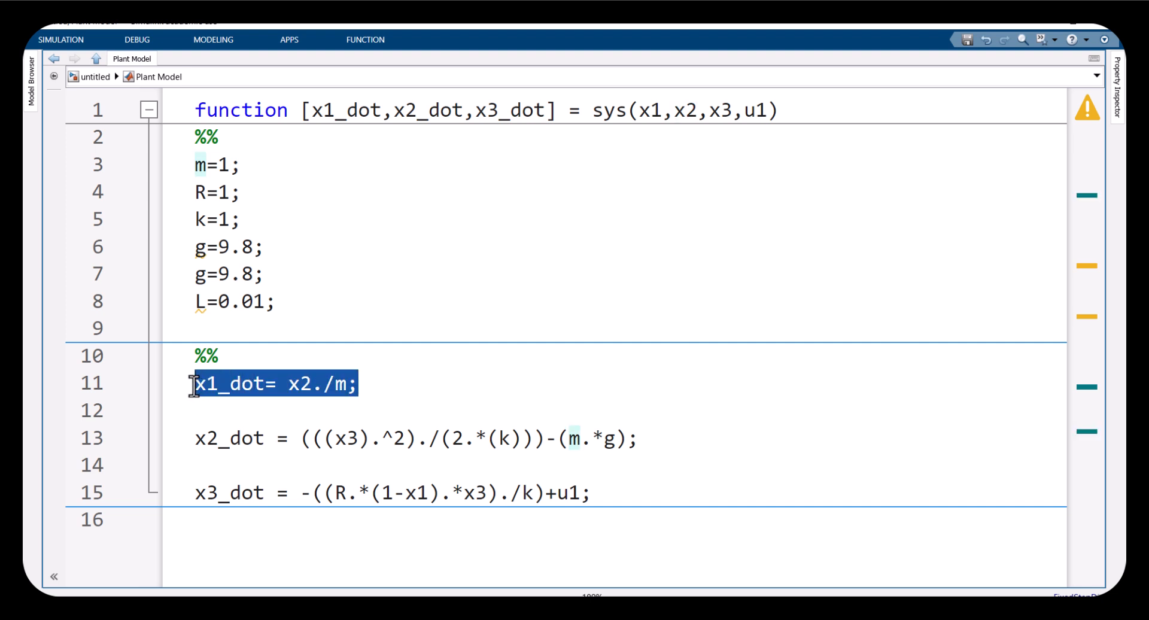
Highlight the variables x2, m, x2_dot, x3, k and g in the first two state equations
left_click(329, 386)
left_click_drag(312, 386, 286, 386)
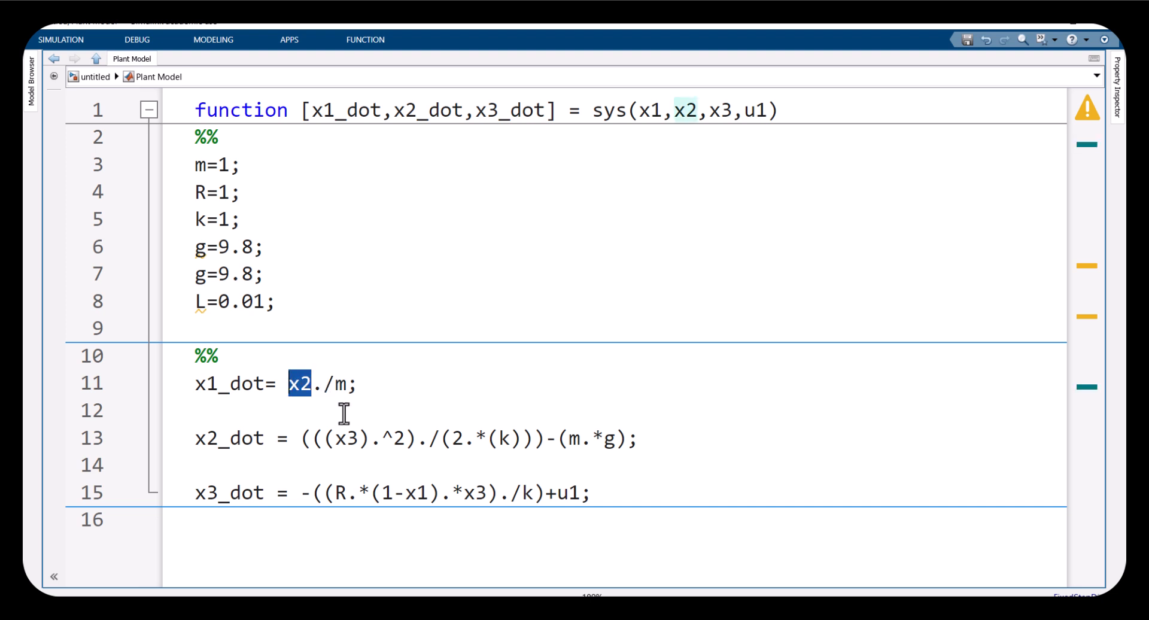
left_click_drag(265, 446, 187, 444)
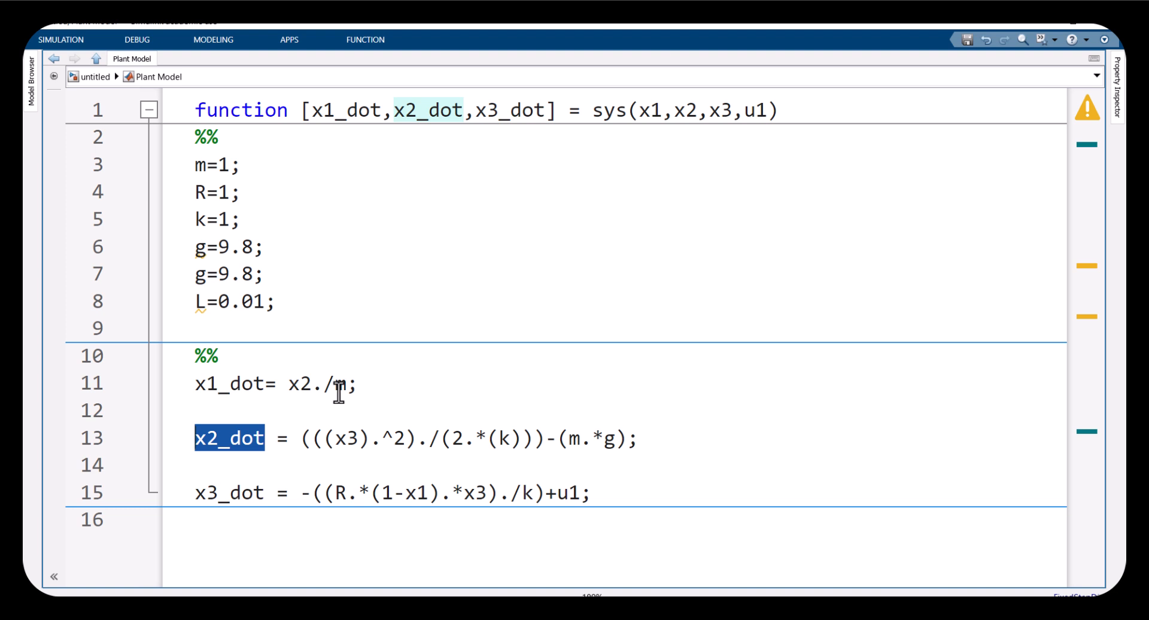
left_click(323, 437)
left_click_drag(333, 437, 359, 438)
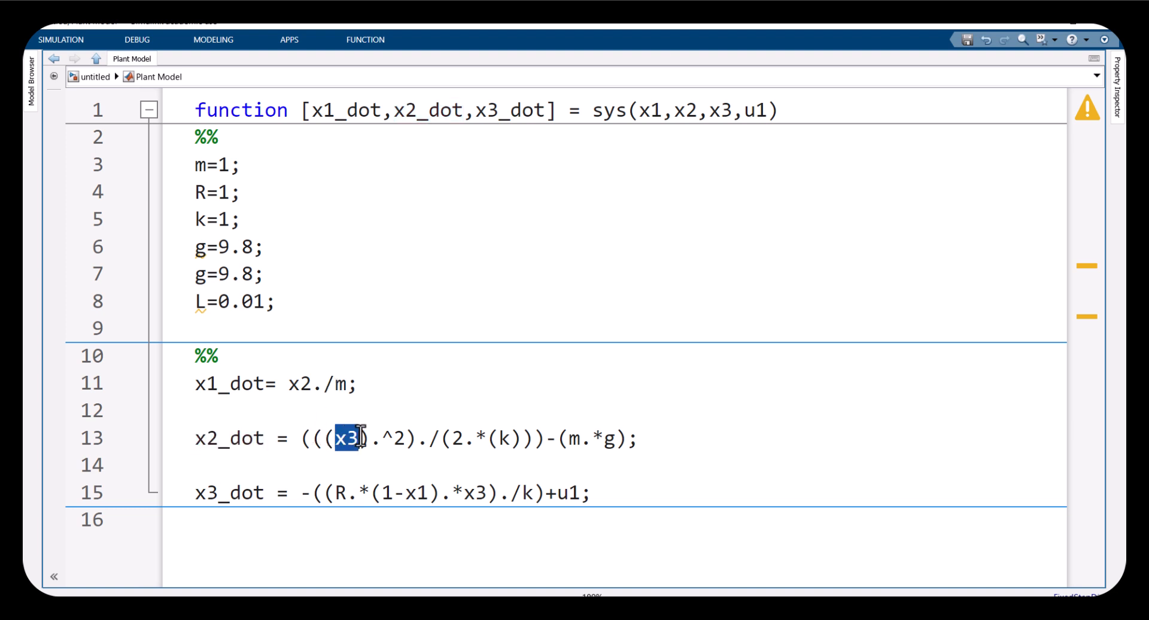
left_click_drag(498, 439, 514, 439)
left_click_drag(348, 383, 331, 383)
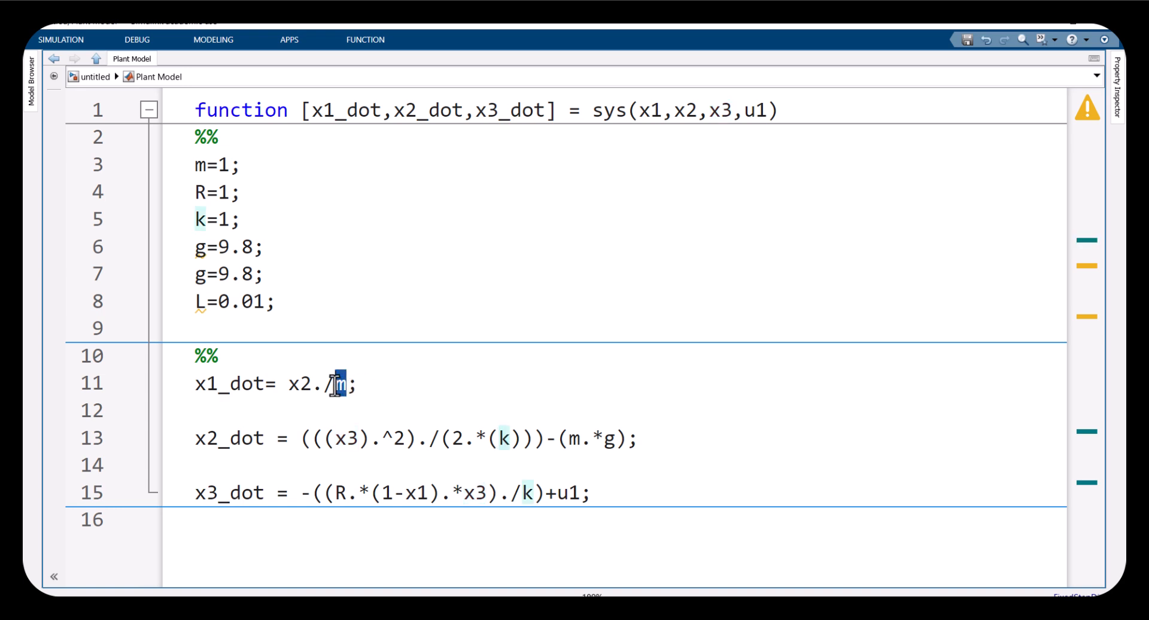
left_click(510, 438)
double_click(511, 437)
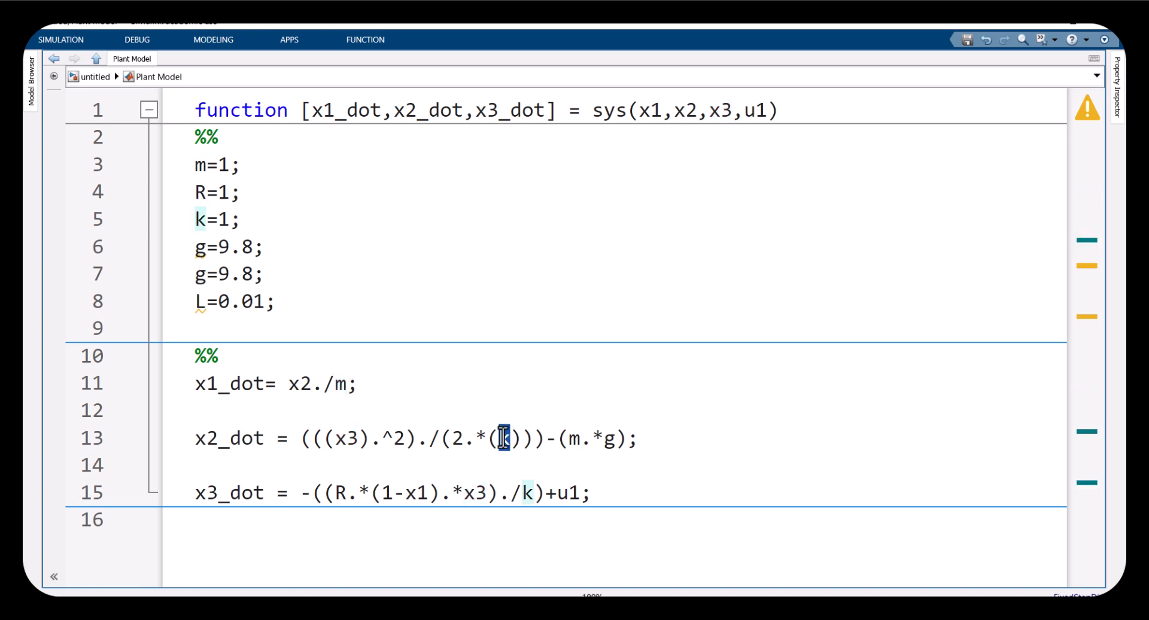
double_click(573, 439)
left_click(604, 439)
double_click(605, 439)
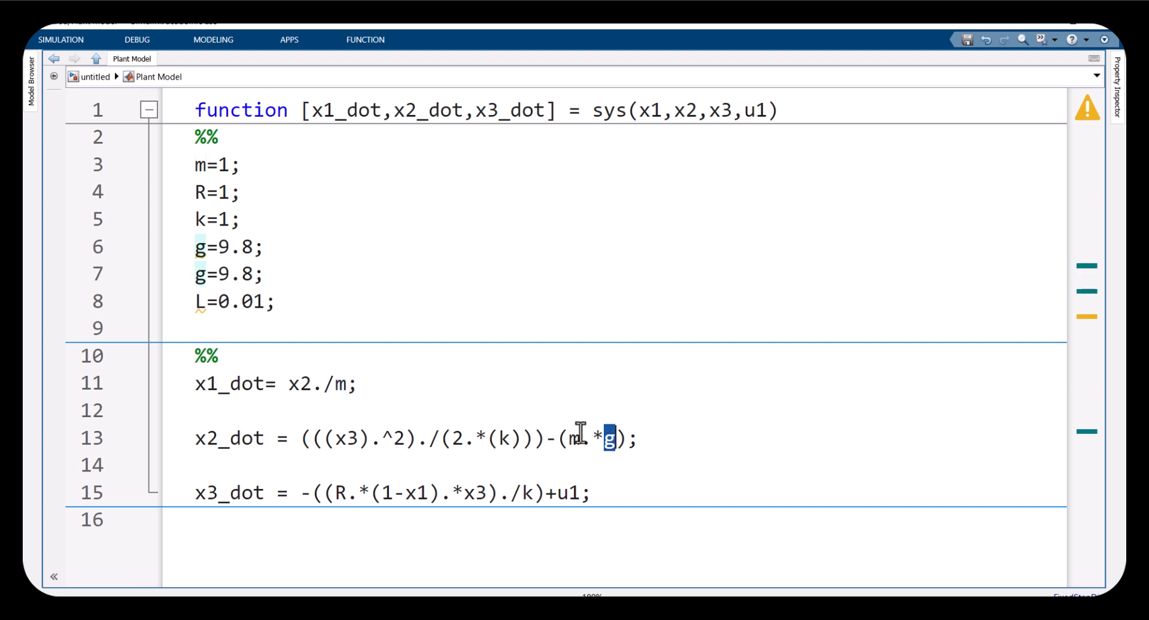
Delete the duplicated g=9.8 line from the parameter definitions
left_click(250, 268)
left_click_drag(276, 276, 156, 278)
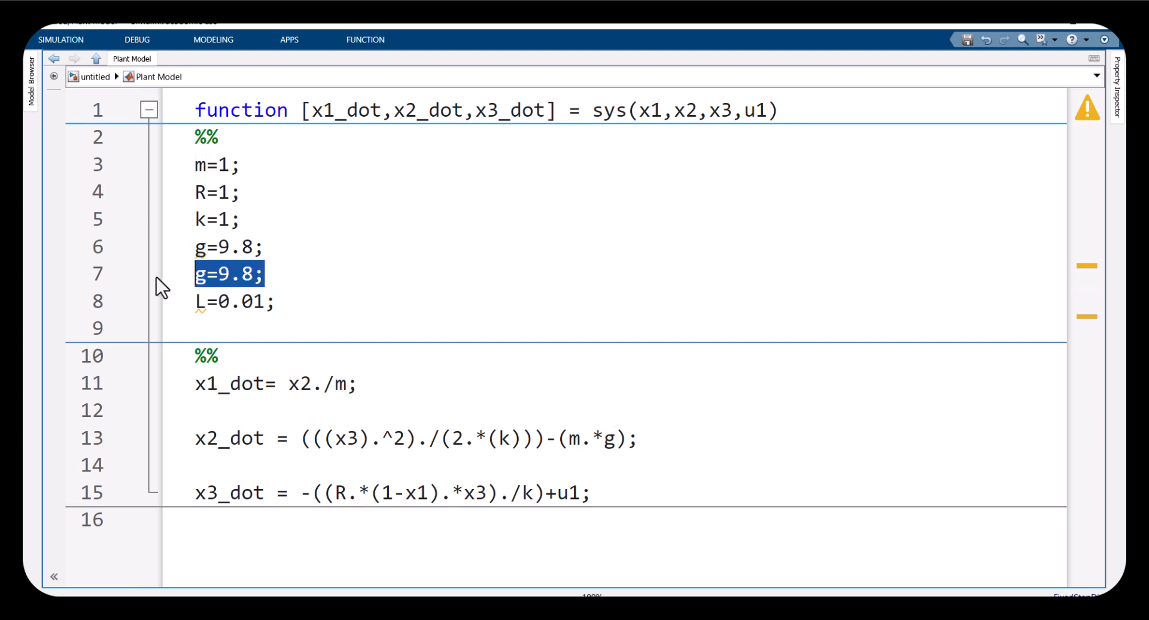
key("BackSpace")
key("BackSpace")
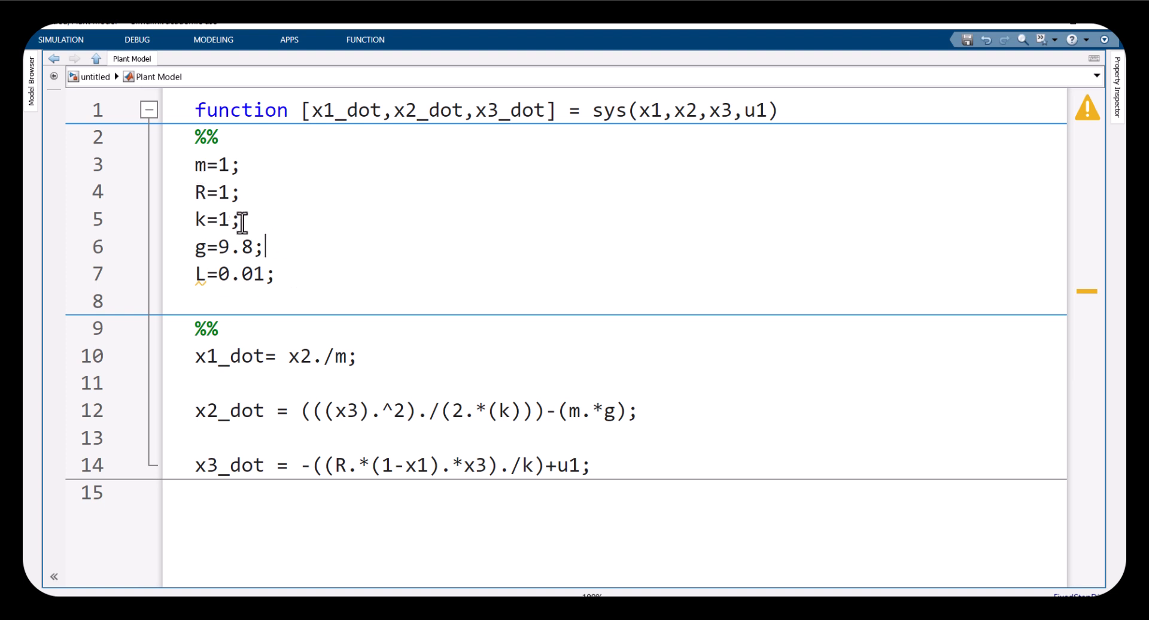
Highlight the parameter definitions and the R, x1, x3 and k terms of the x3_dot equation
left_click_drag(240, 220, 190, 221)
left_click_drag(263, 248, 191, 249)
left_click_drag(230, 166, 187, 180)
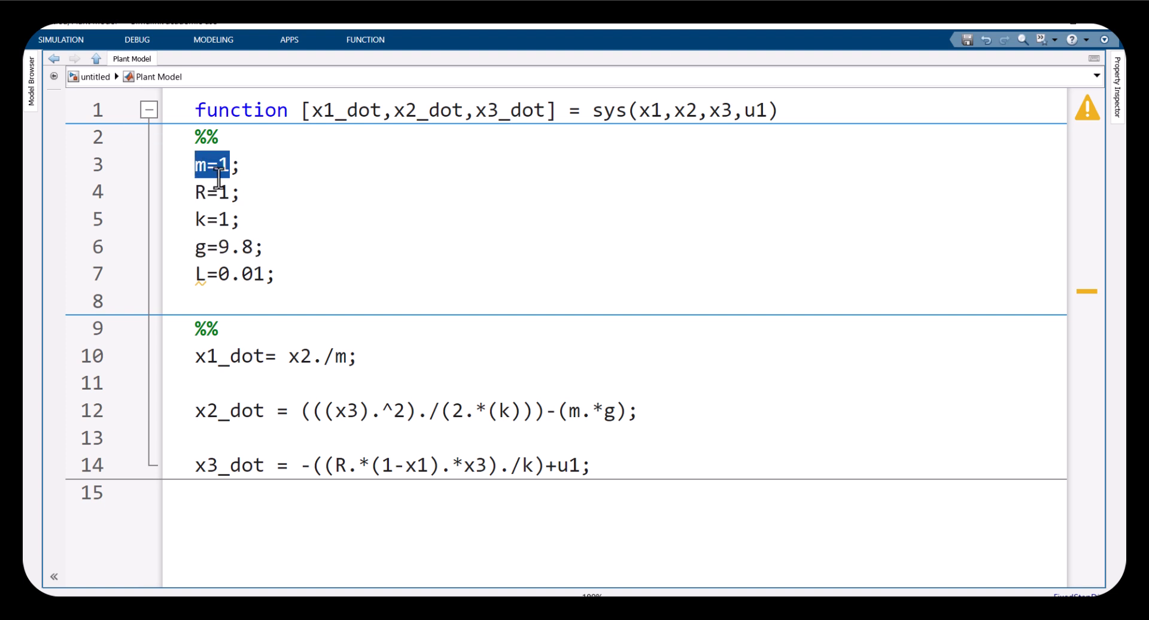
left_click_drag(333, 465, 343, 466)
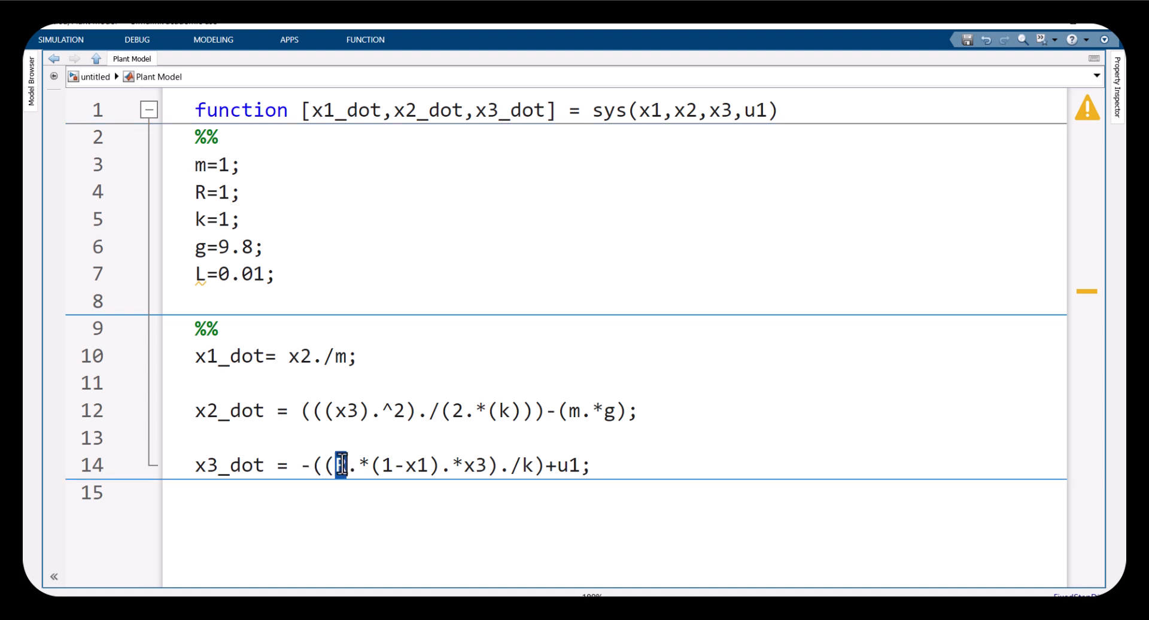
left_click(428, 465)
left_click(476, 465)
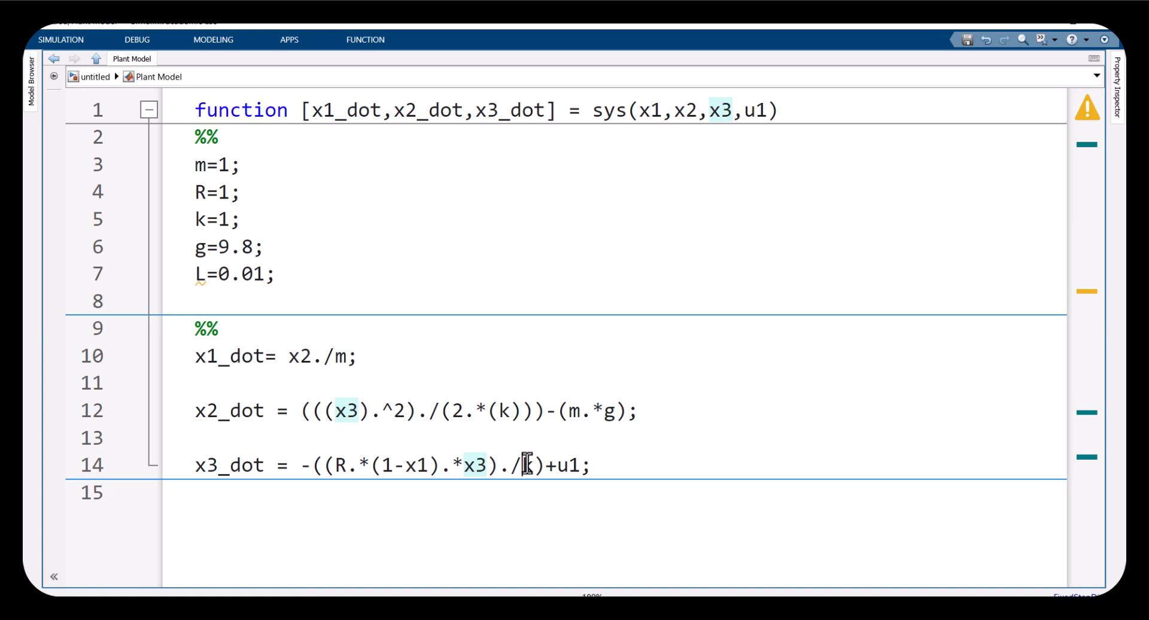
double_click(525, 465)
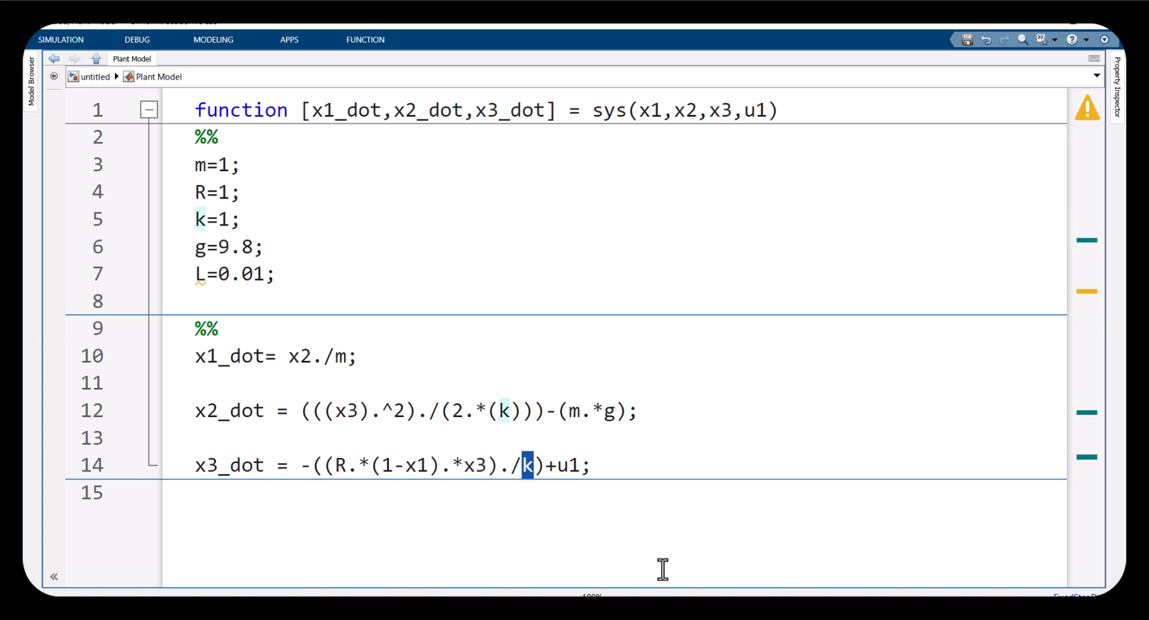
left_click(475, 578)
Compare the state equations (20)–(22) in the MagLev paper with the code
scroll(641, 475, "down", 5)
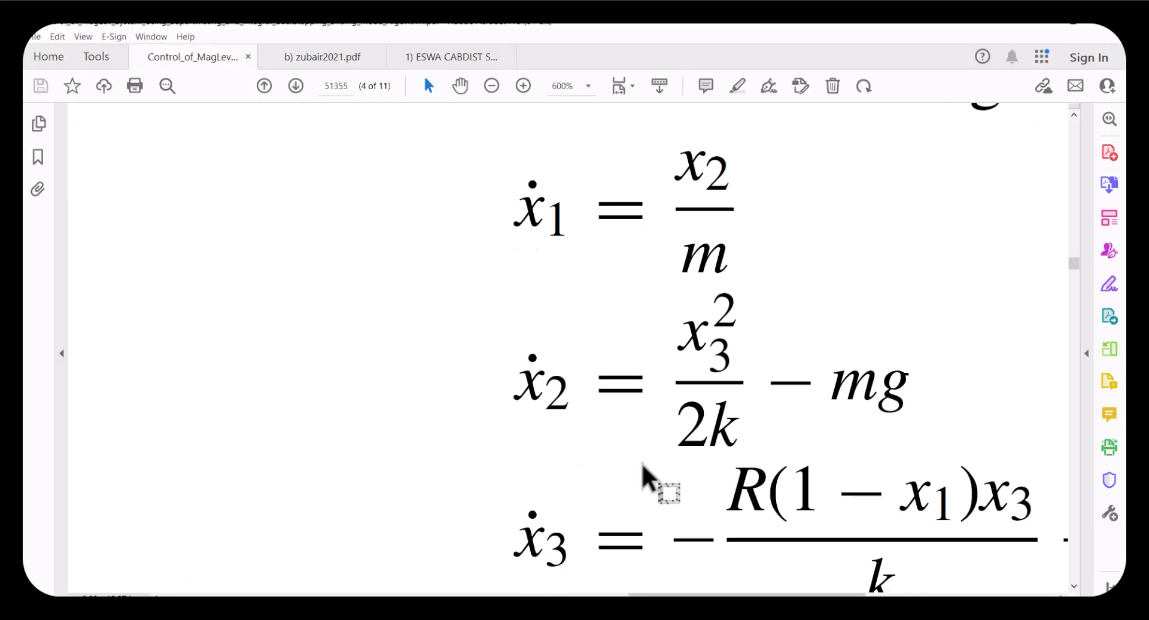
scroll(653, 466, "down", 3)
scroll(457, 423, "up", 1)
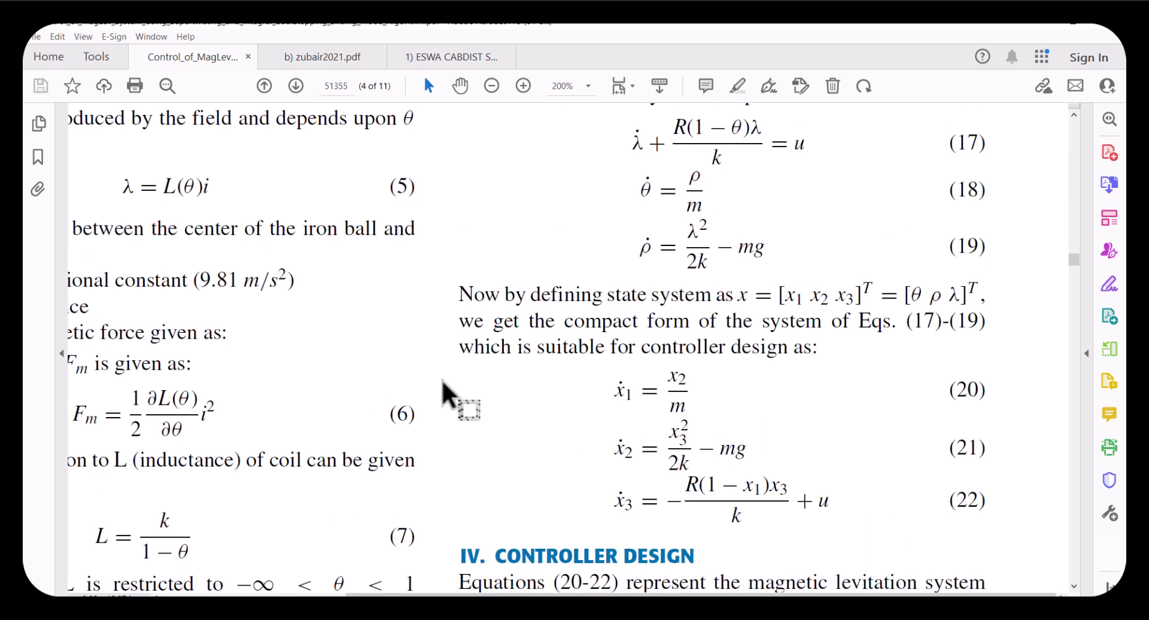
key("alt+Tab")
Highlight the parameter block and the terms and names of all three state equations
left_click_drag(279, 280, 157, 170)
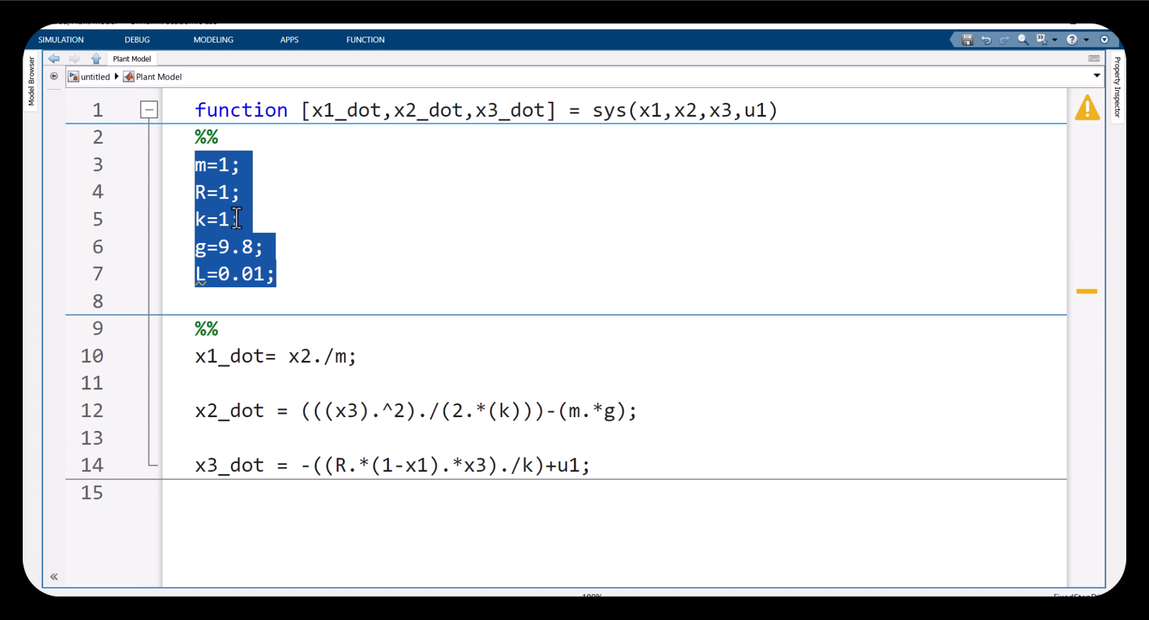
left_click(274, 279)
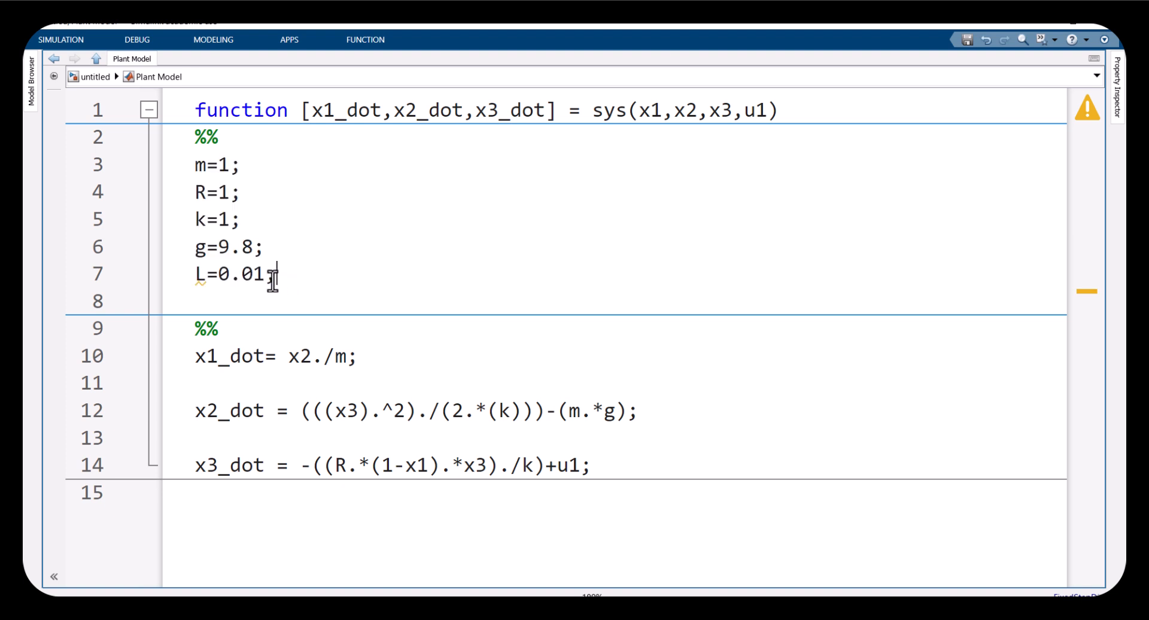
double_click(525, 460)
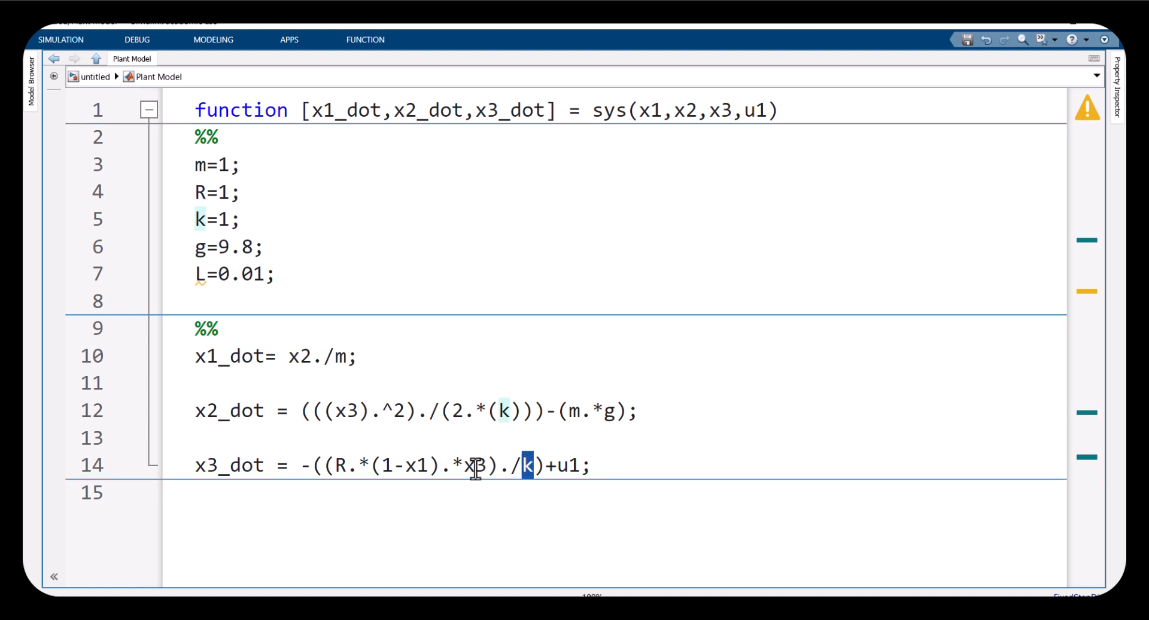
double_click(341, 465)
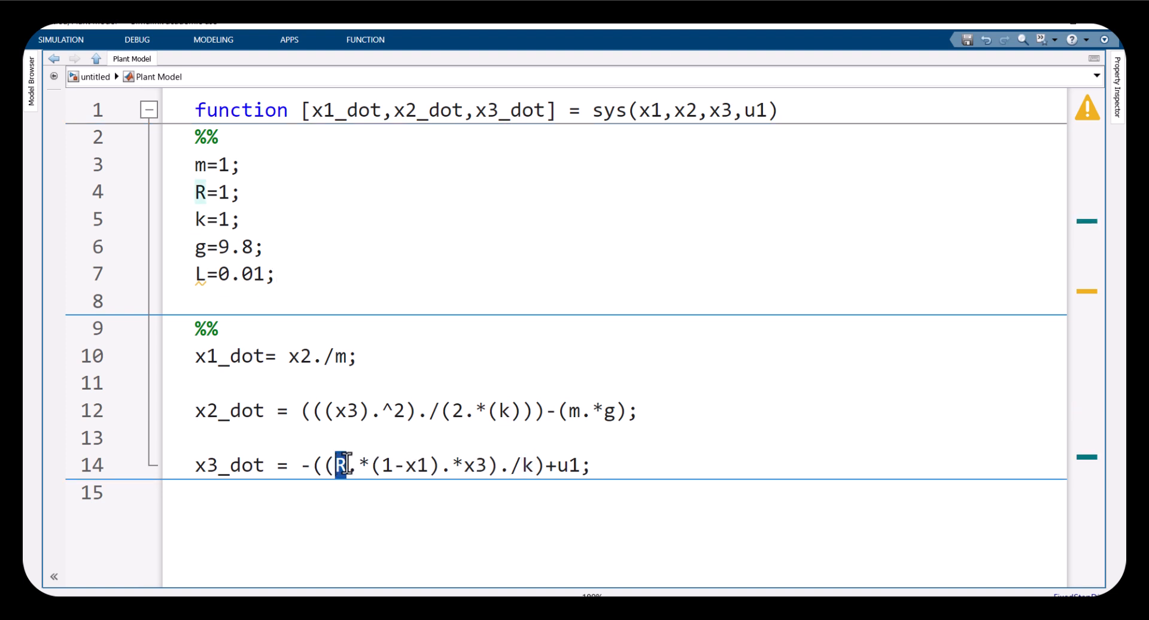
double_click(418, 465)
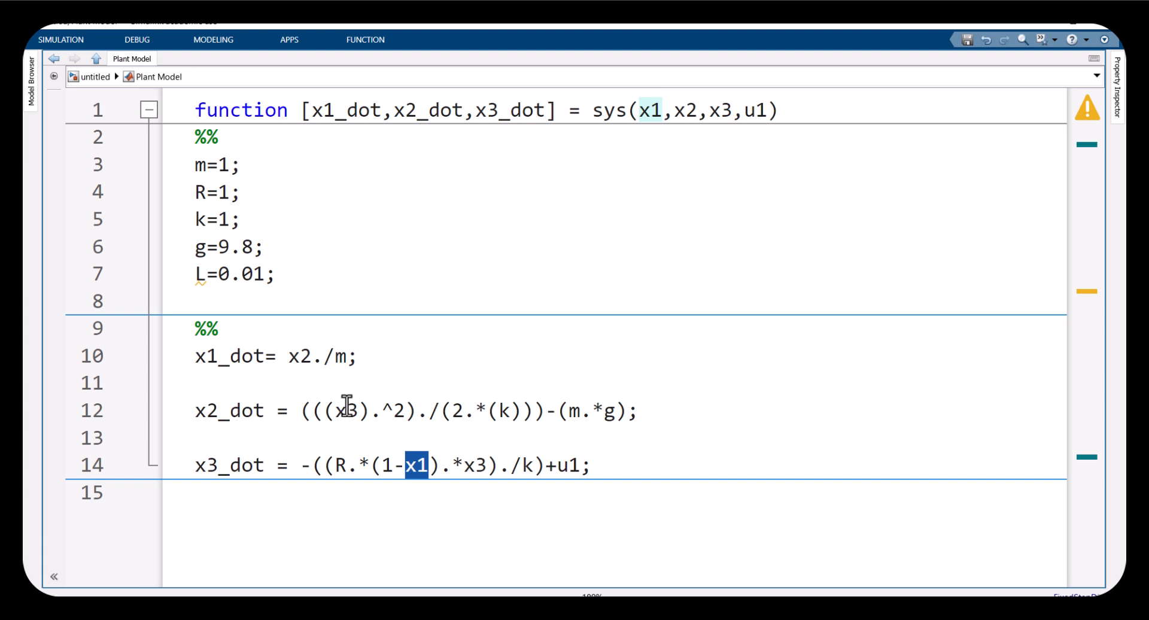
left_click_drag(296, 358, 359, 358)
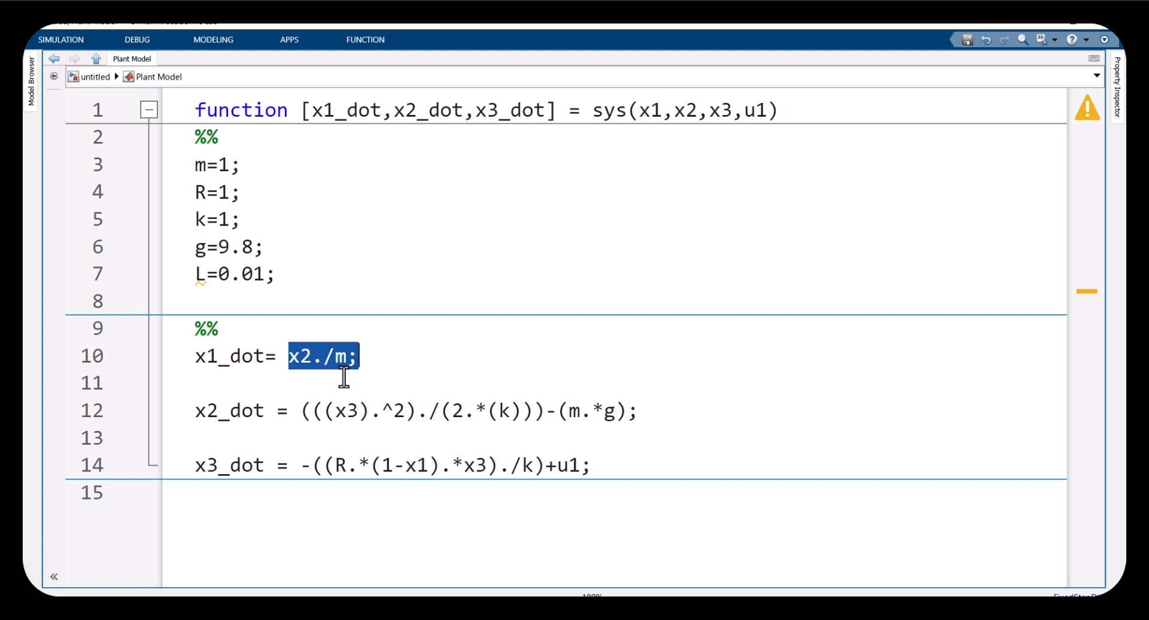
left_click_drag(309, 409, 633, 410)
left_click_drag(606, 473, 194, 464)
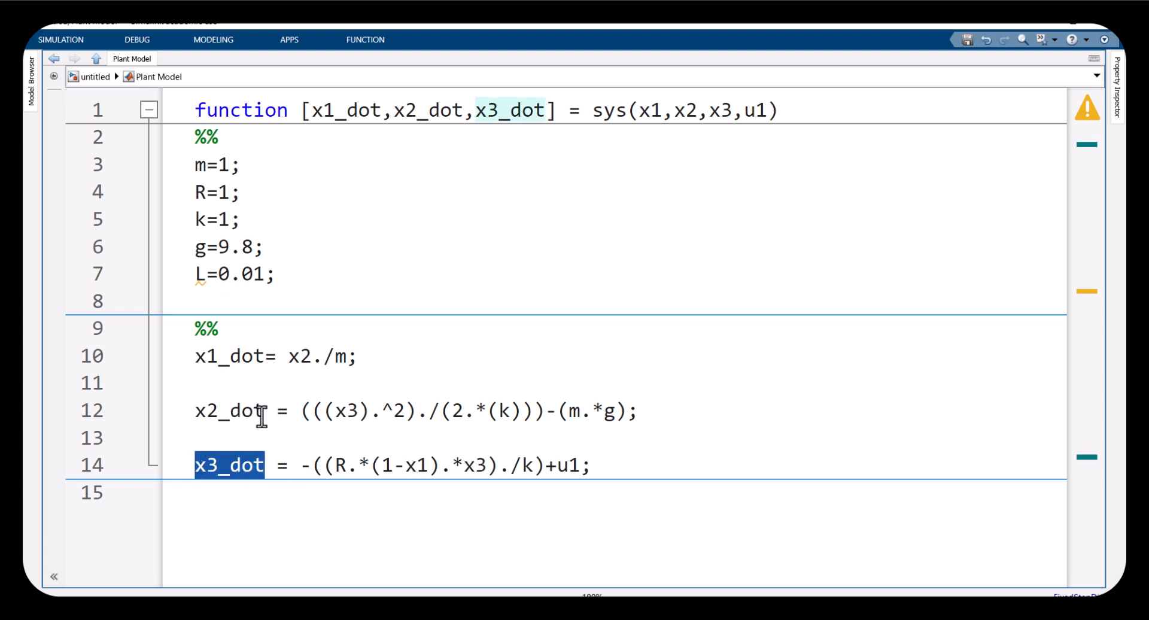
left_click_drag(261, 413, 194, 410)
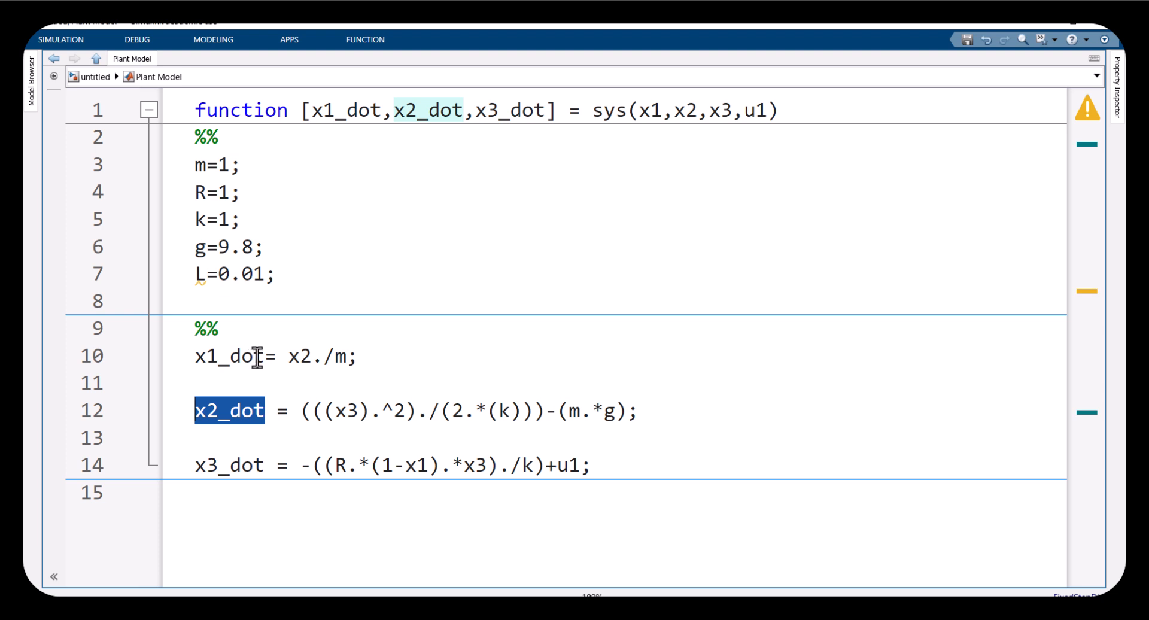
left_click_drag(257, 358, 192, 353)
left_click_drag(194, 411, 276, 412)
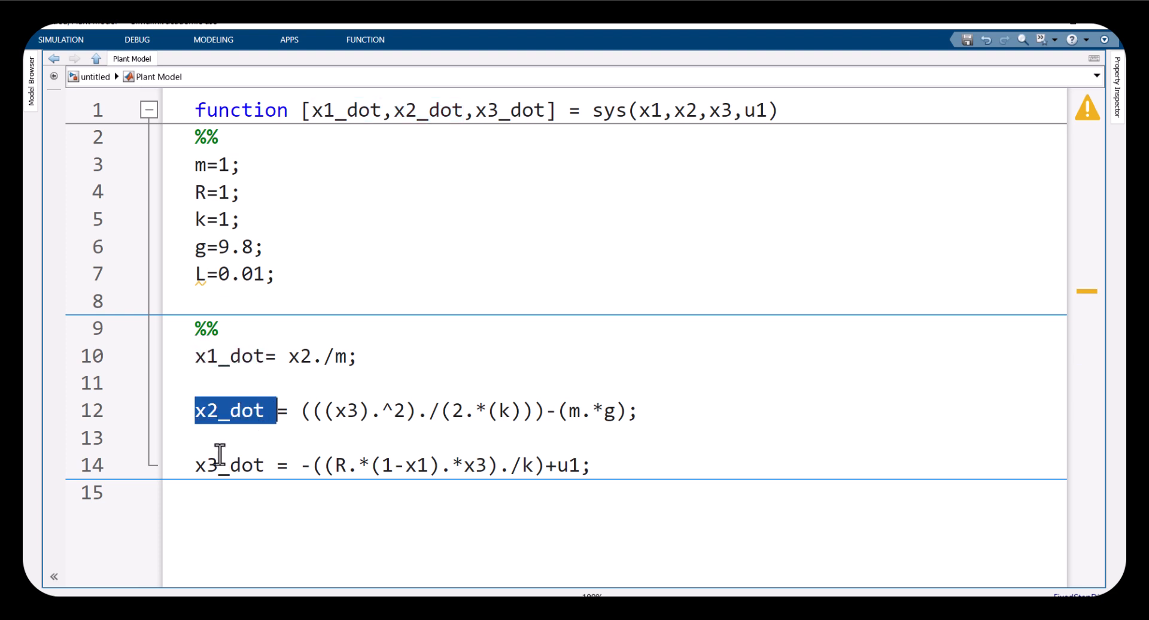
left_click_drag(200, 466, 264, 465)
Highlight the function keyword and the output list x1_dot, x2_dot, x3_dot in the function header
left_click(325, 123)
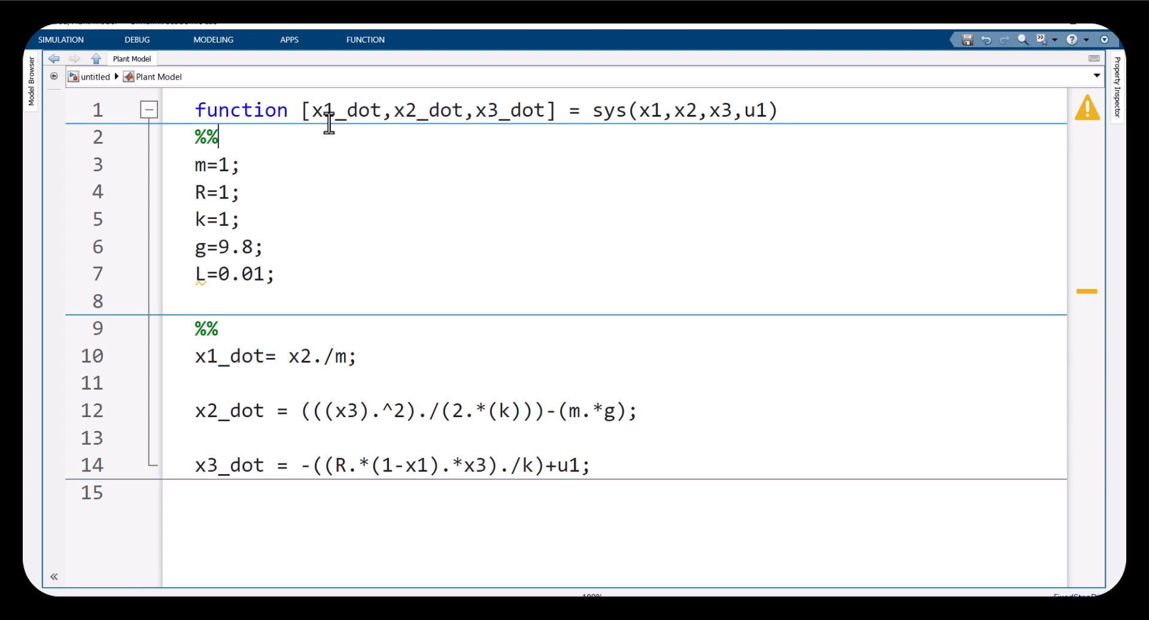
left_click_drag(302, 111, 180, 110)
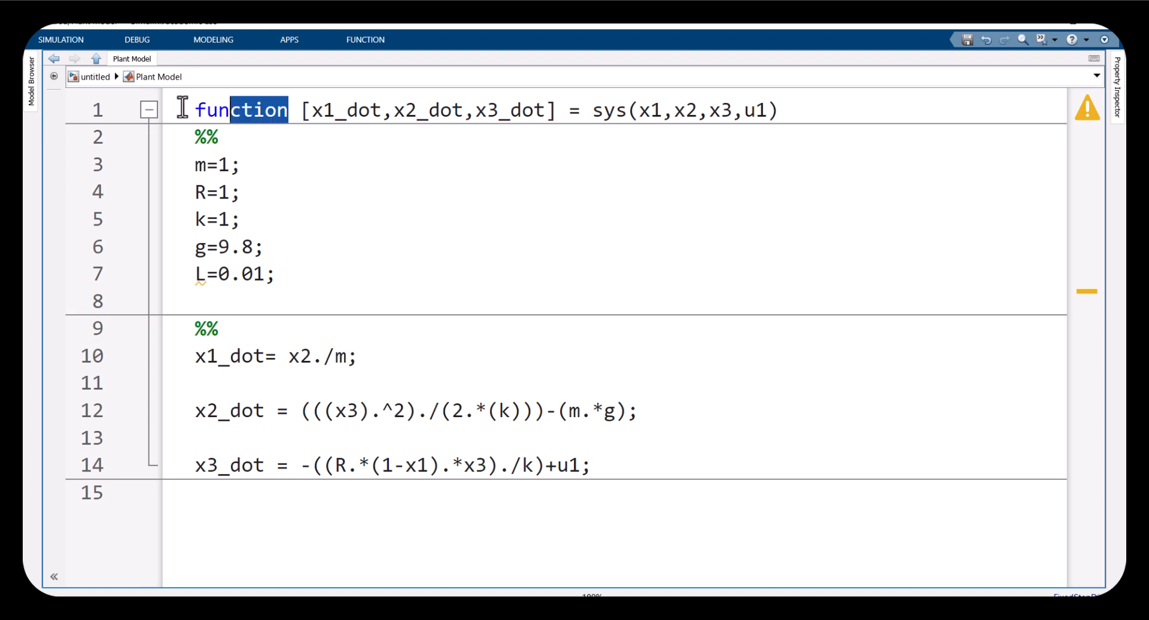
left_click(302, 111)
left_click_drag(311, 111, 544, 112)
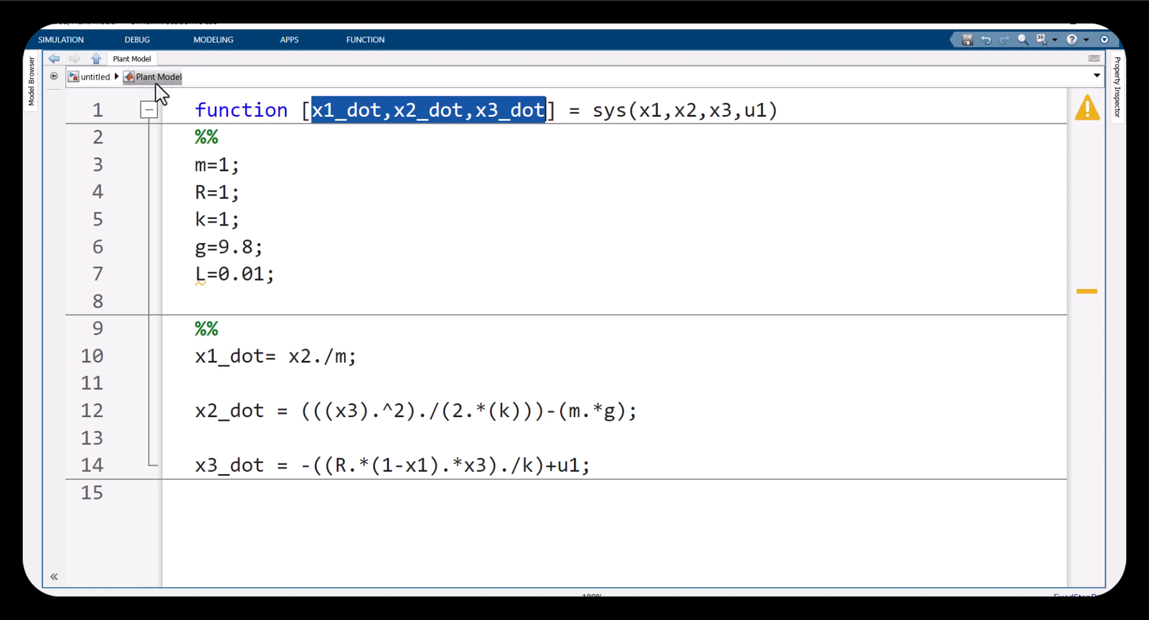
Examine the Plant Model block's output ports in the model, then reopen its code
left_click(104, 78)
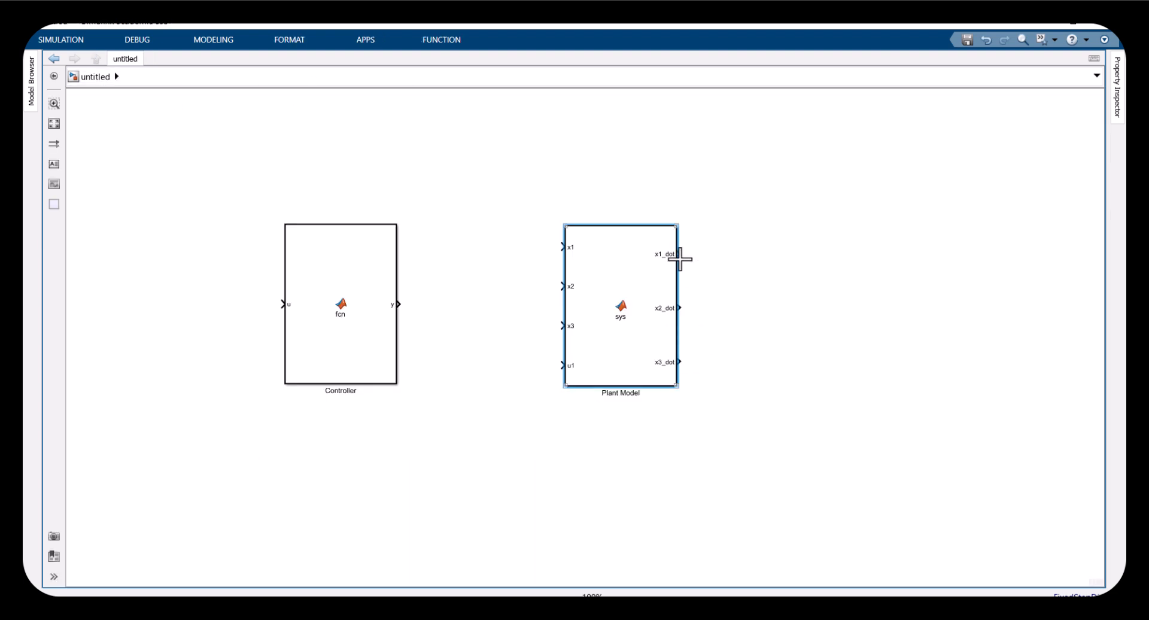
scroll(682, 263, "up", 3)
left_click_drag(717, 193, 594, 537)
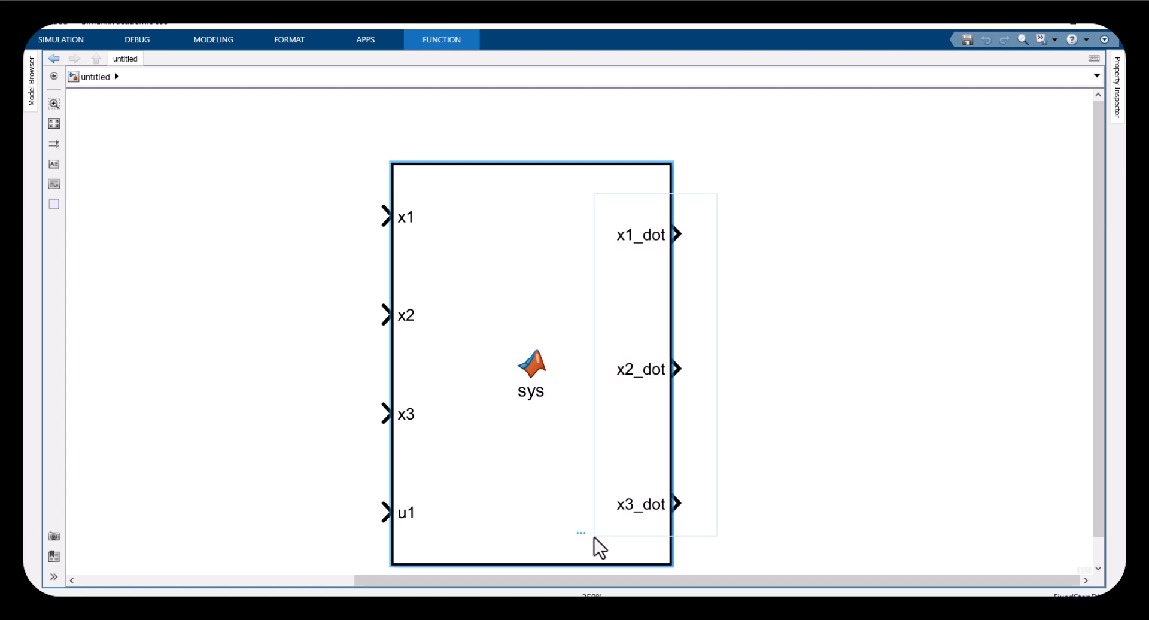
double_click(558, 475)
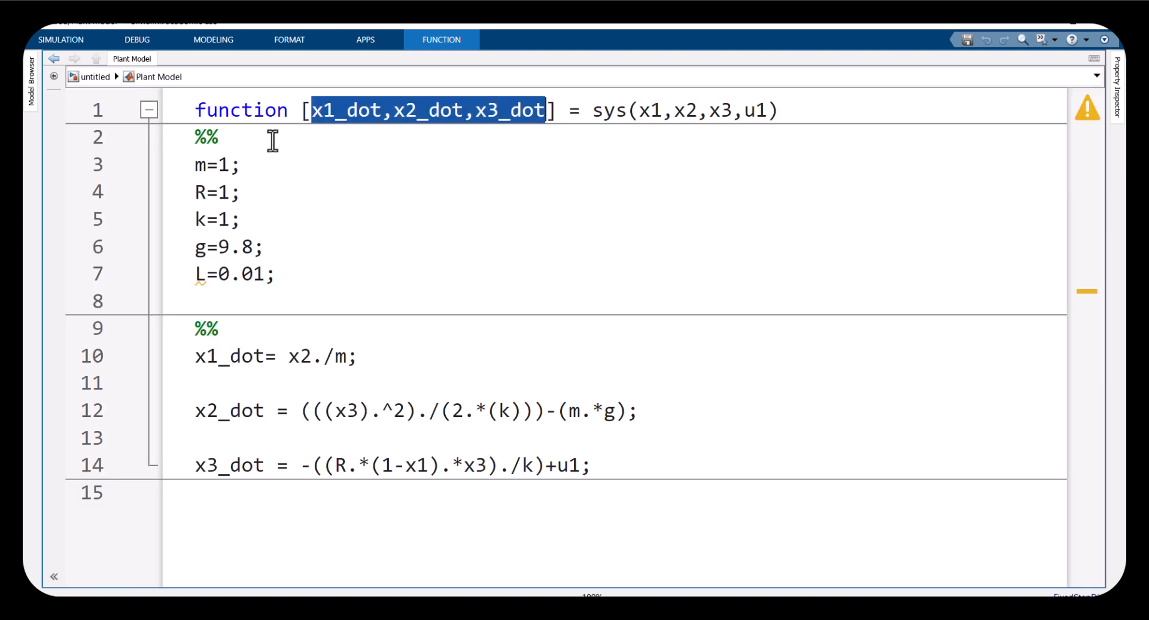
Highlight the sys input signature, return to the model and examine the block's input ports
left_click_drag(303, 113, 790, 112)
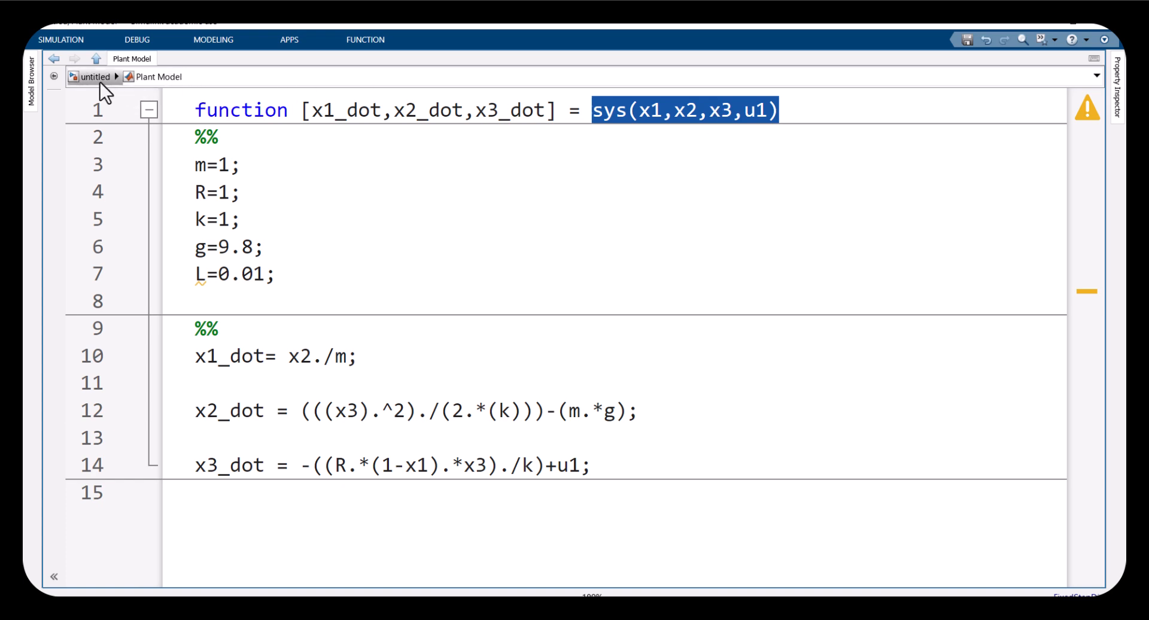
left_click(99, 79)
left_click_drag(132, 143, 443, 570)
left_click_drag(436, 537, 437, 537)
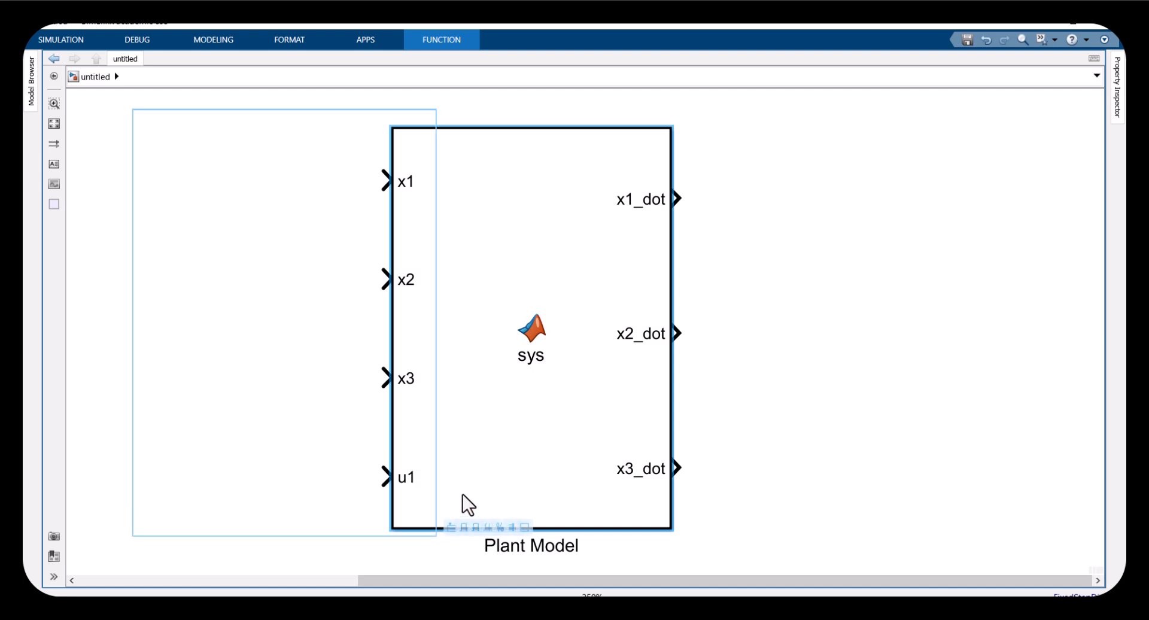
Open the Plant Model code, highlight the x1, x2, x3 and u1 inputs of the sys signature, and return to the model
double_click(488, 455)
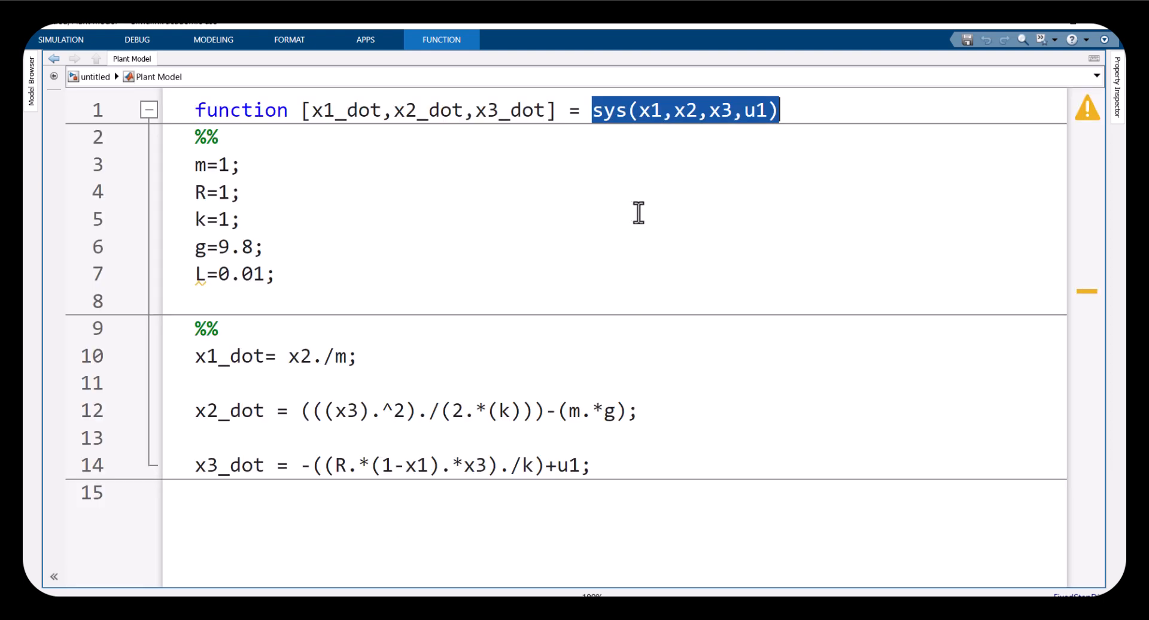
left_click(633, 114)
double_click(657, 113)
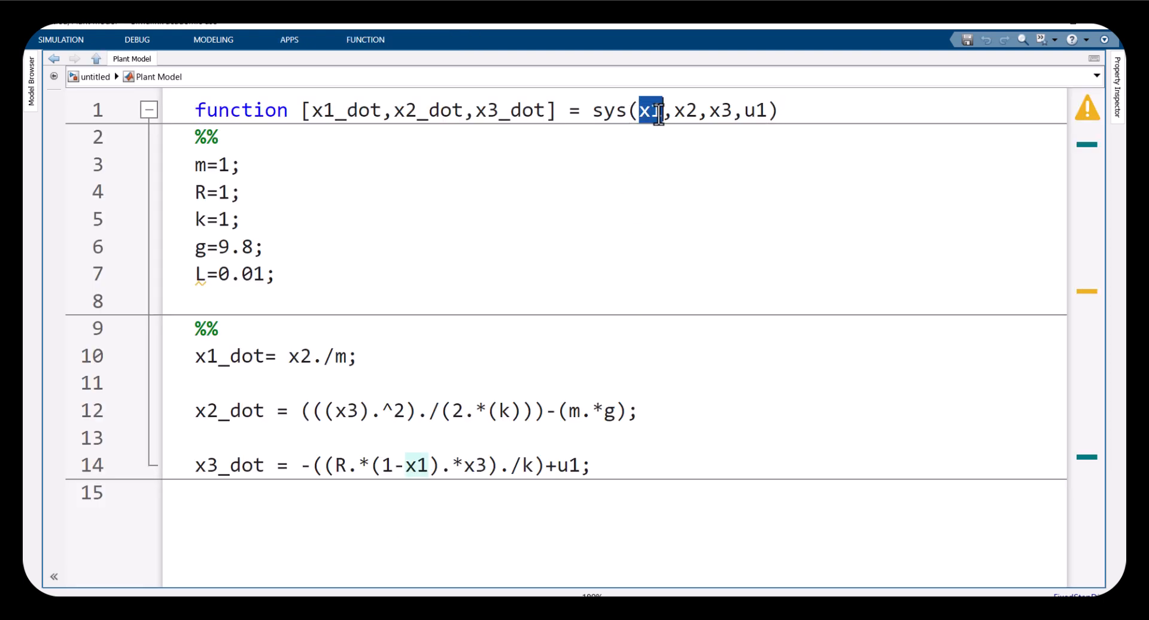
left_click(674, 114)
left_click(731, 112)
left_click(746, 113)
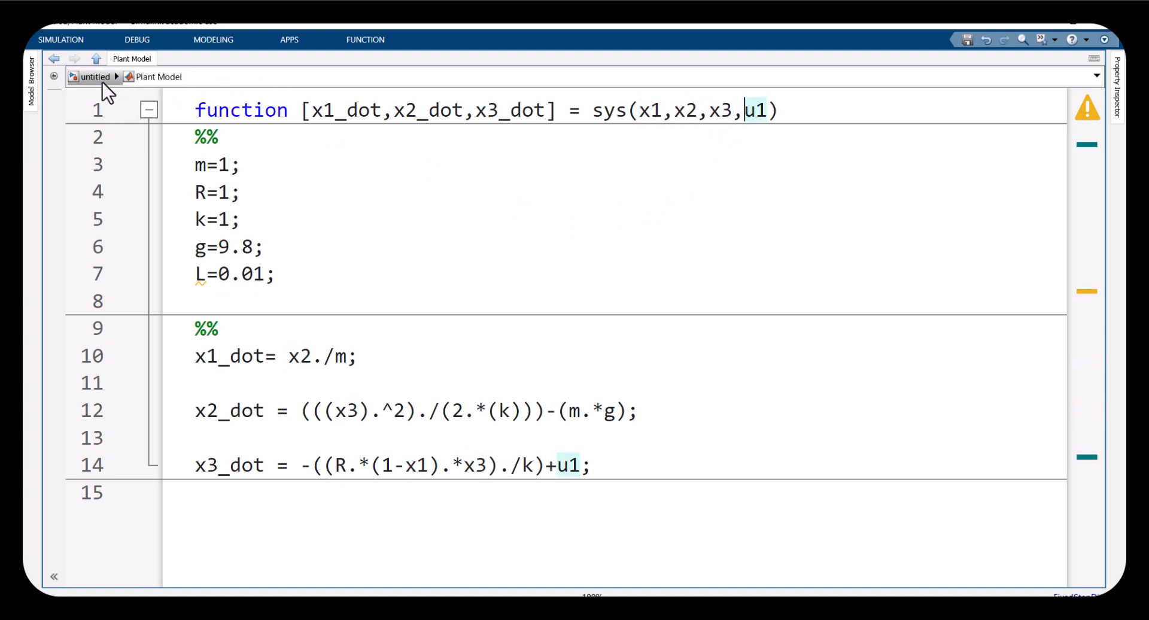
left_click(105, 81)
Add three Discrete-Time Integrator blocks and connect them to the x1_dot, x2_dot and x3_dot outputs
left_click_drag(662, 241, 619, 483)
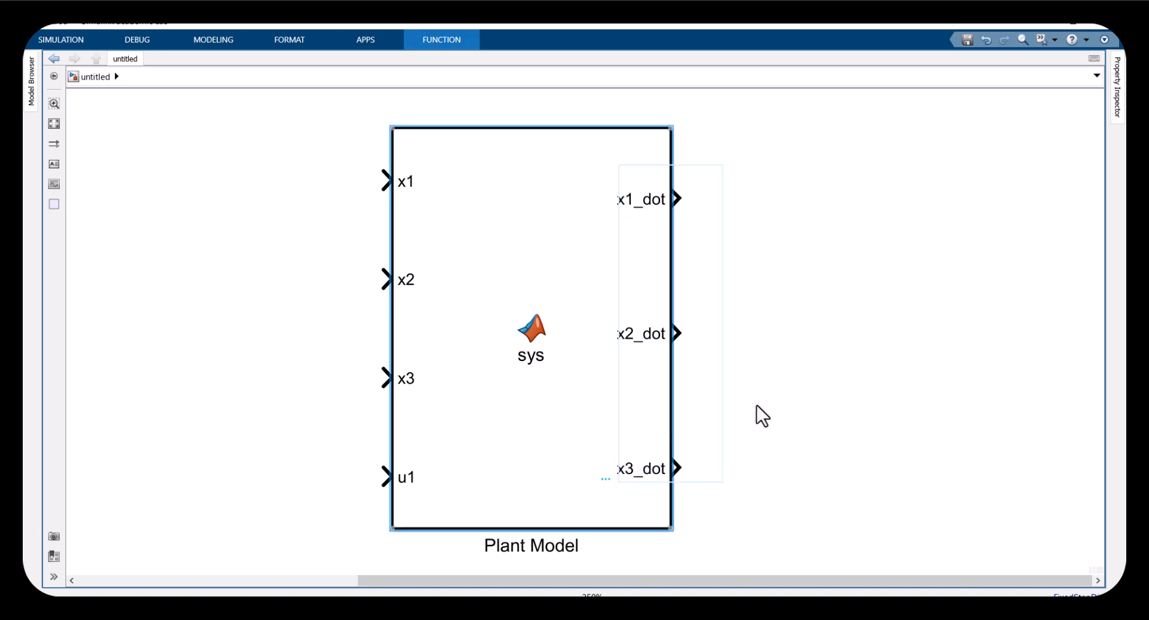
double_click(824, 294)
type("discrete")
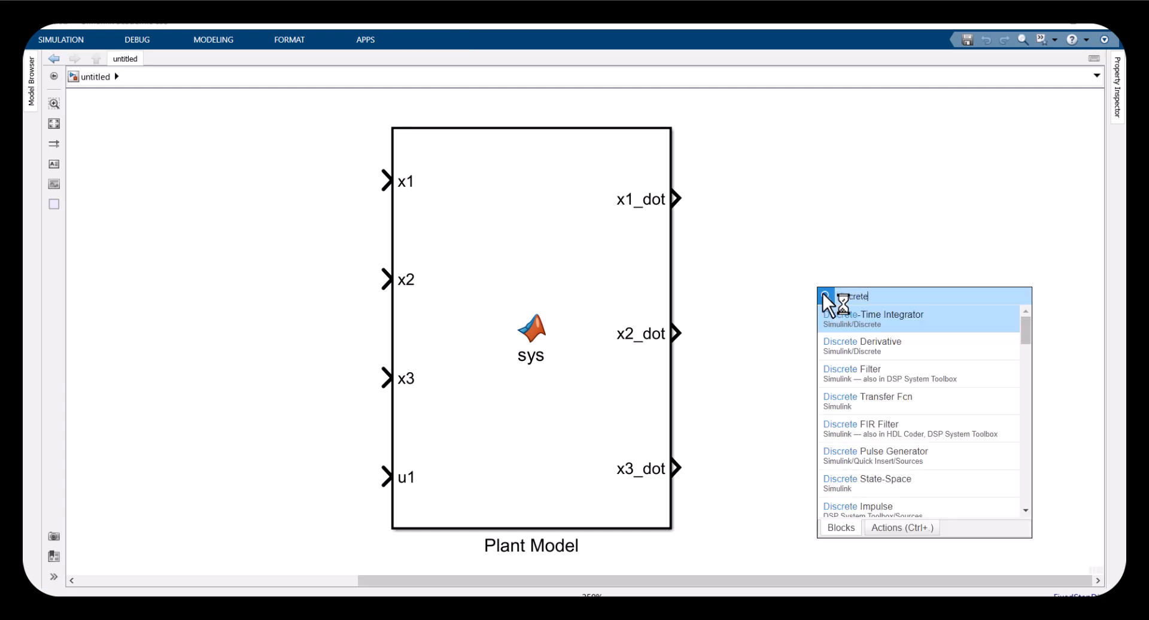
key("Return")
left_click_drag(833, 303, 761, 339)
left_click(723, 201)
mouse_move(676, 333)
left_mouse_down()
mouse_move(726, 324)
mouse_move(762, 486)
left_mouse_up()
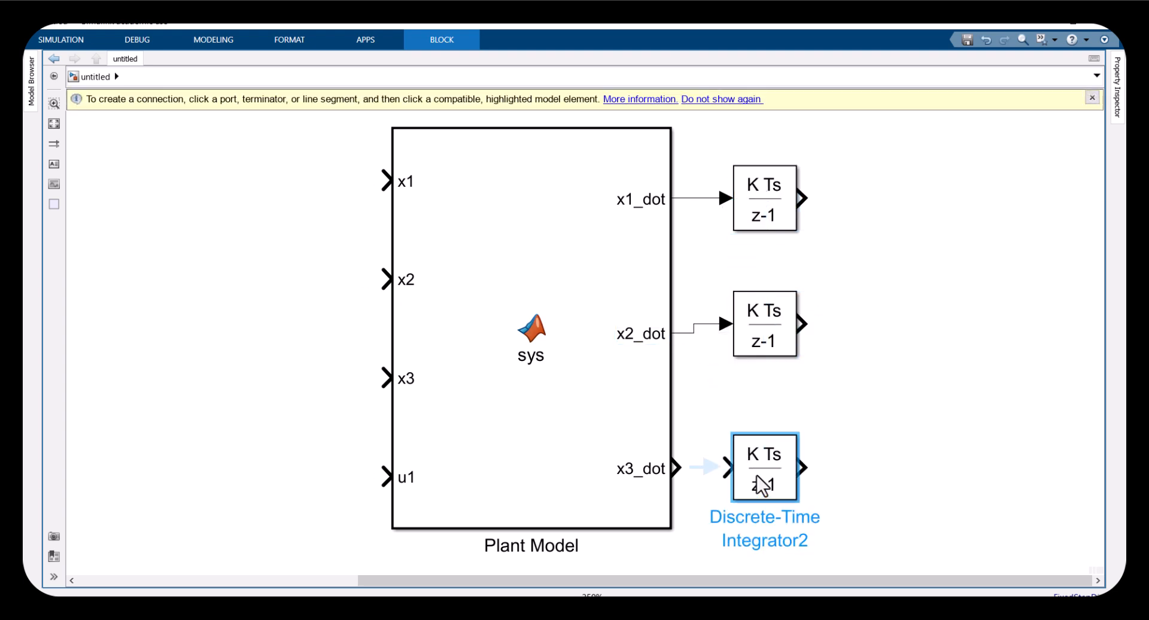
left_click(697, 467)
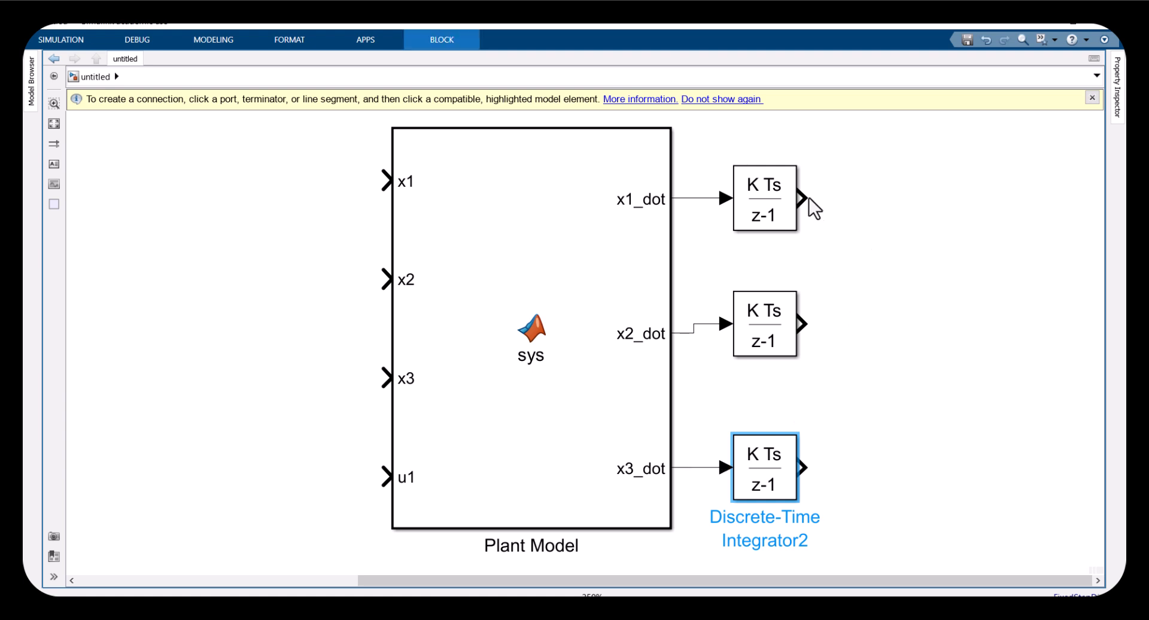
Connect the first integrator's output back to the Plant Model's x1 input
left_click_drag(806, 196, 383, 181)
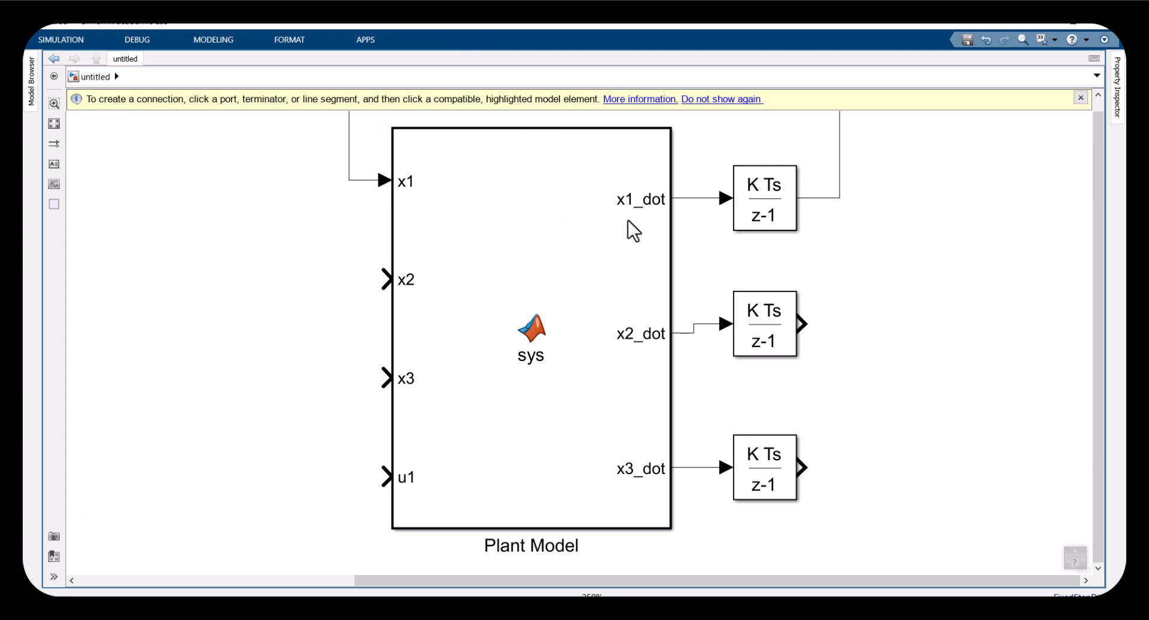
key("space")
scroll(977, 241, "up", 1)
scroll(978, 260, "down", 3)
left_click_drag(1031, 264, 724, 320)
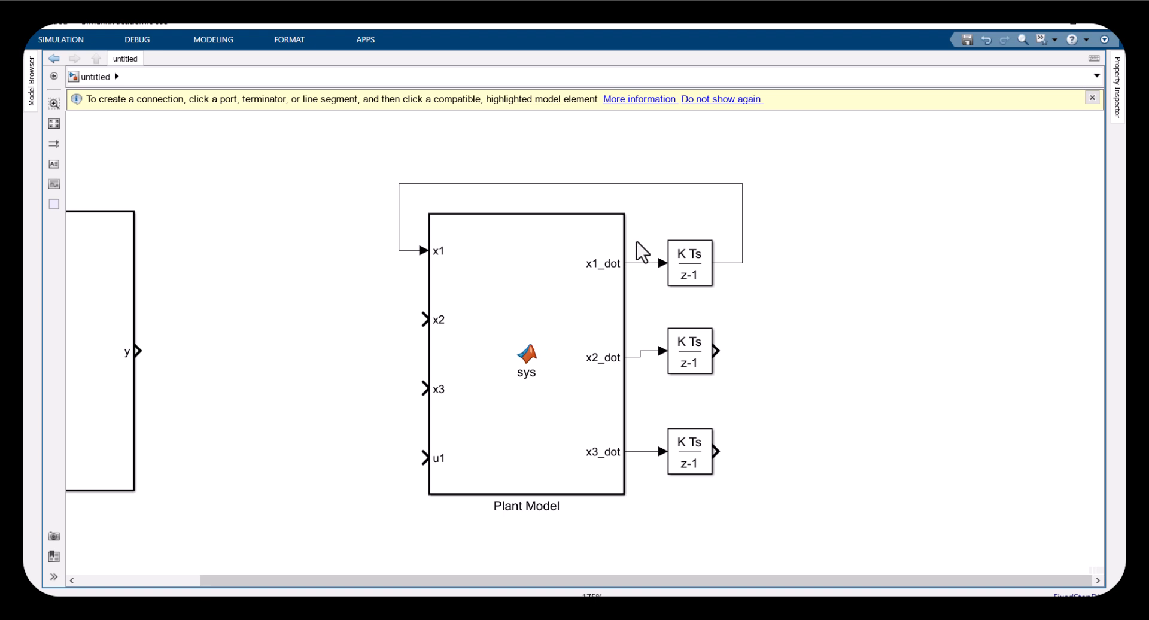
left_click(652, 285)
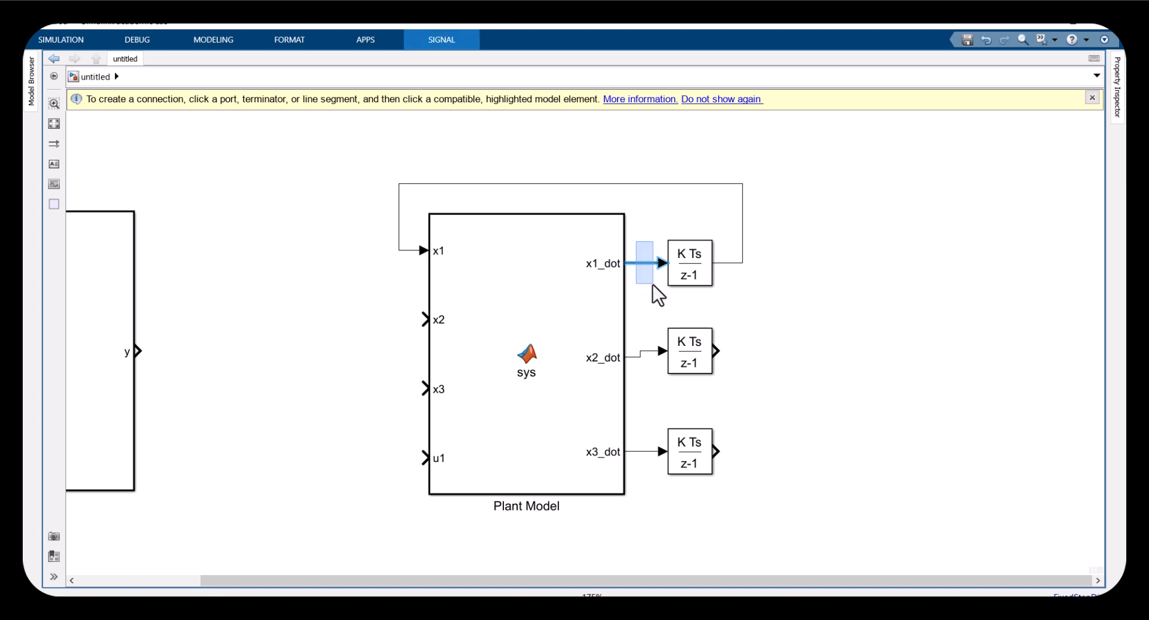
left_click(671, 241)
left_click(656, 262)
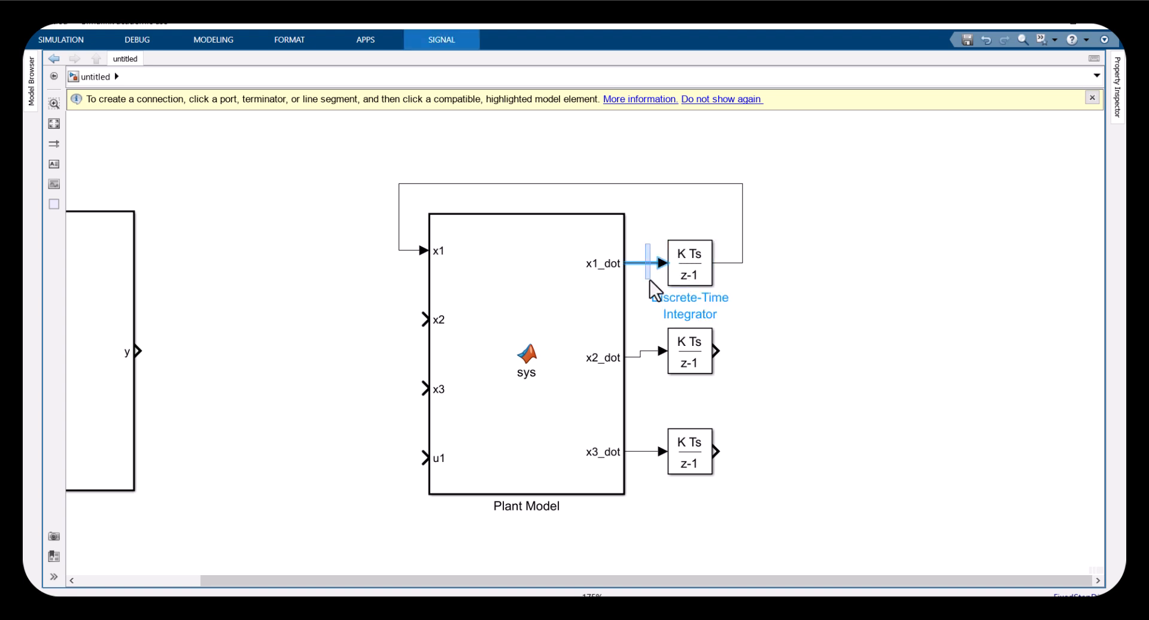
left_click(743, 243)
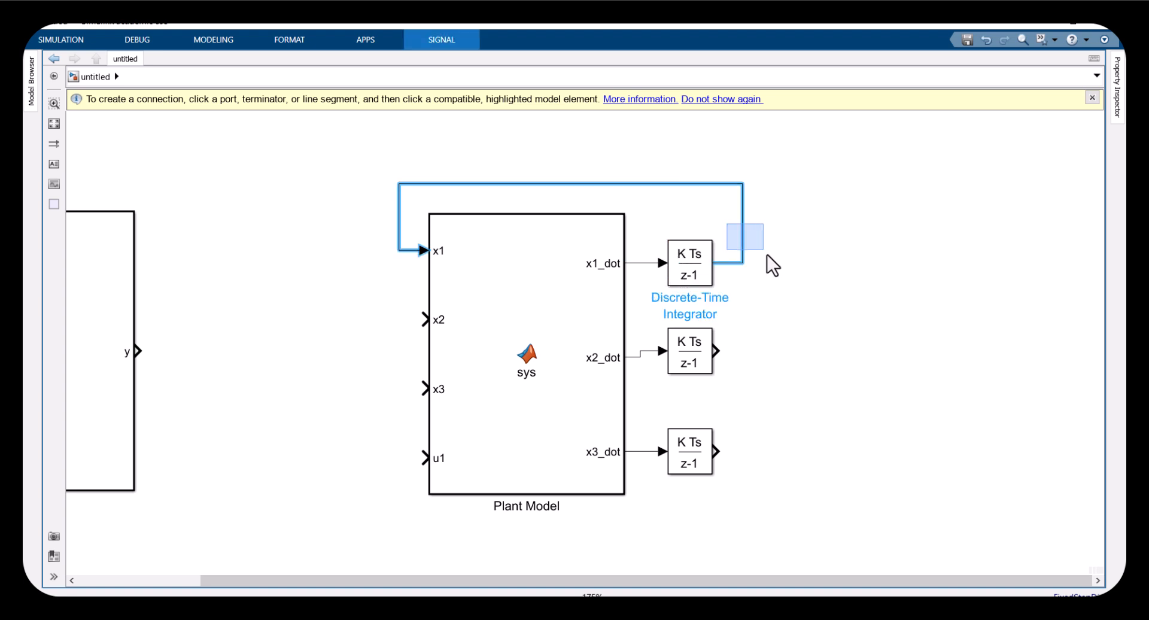
left_click_drag(773, 261, 773, 261)
Connect the second and third integrators' outputs back to the x2 and x3 inputs
left_click(679, 356, "shift")
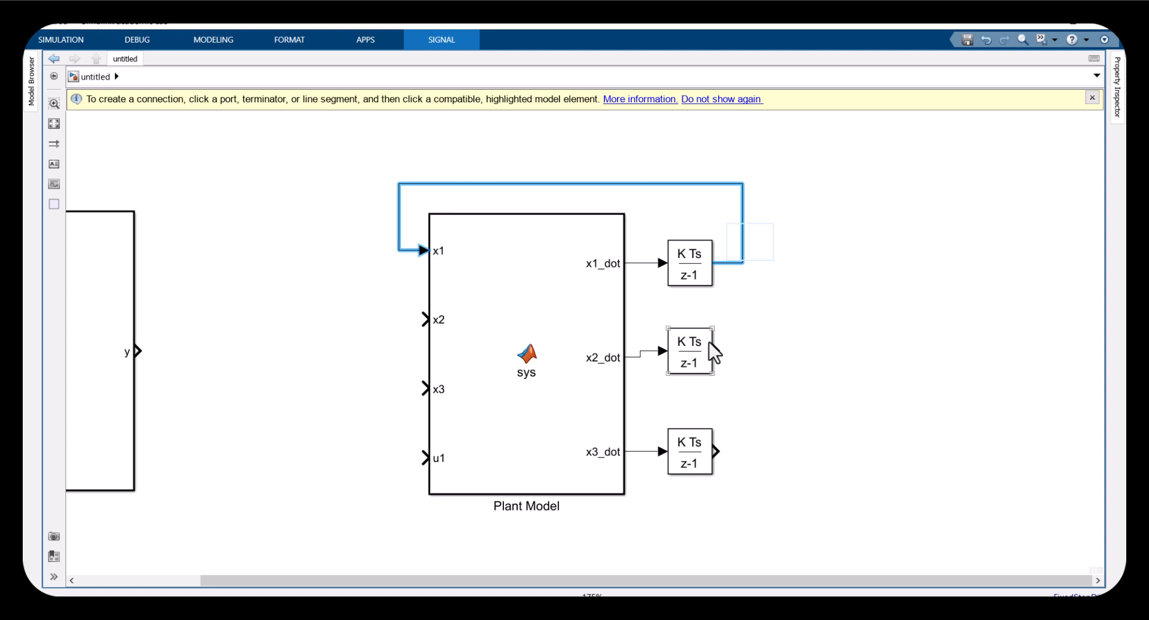
left_click_drag(715, 352, 482, 332)
left_click(716, 447)
mouse_move(716, 447)
left_mouse_down()
mouse_move(705, 397)
mouse_move(418, 367)
mouse_move(419, 389)
left_mouse_up()
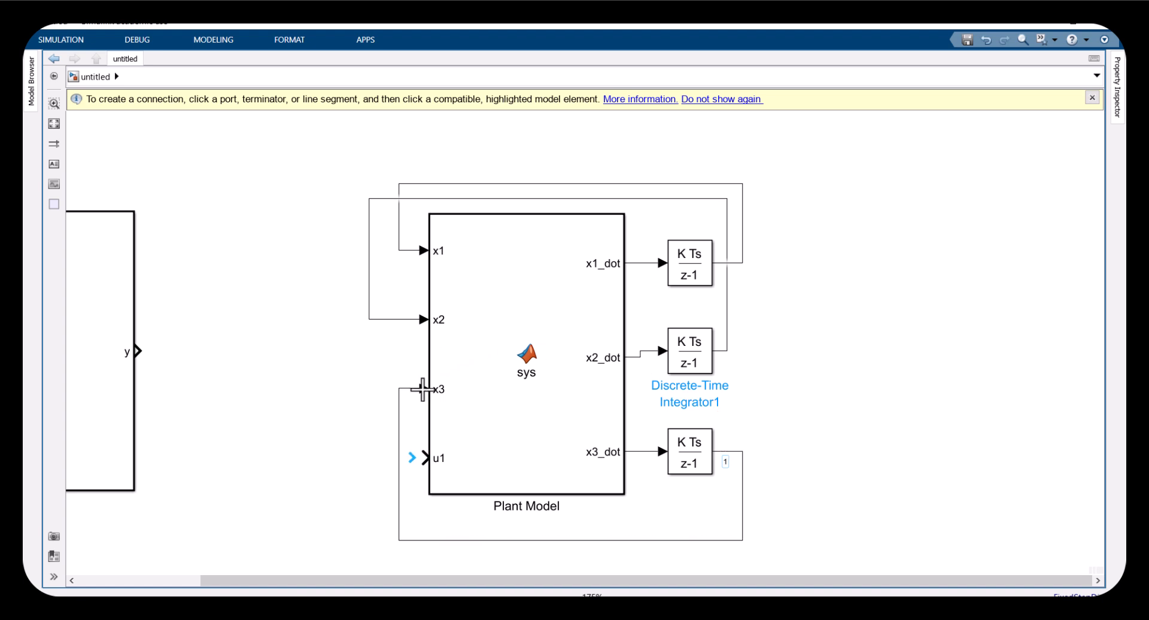
Open the Plant Model code to examine the state equations, then return to the model
double_click(524, 420)
left_click(290, 353)
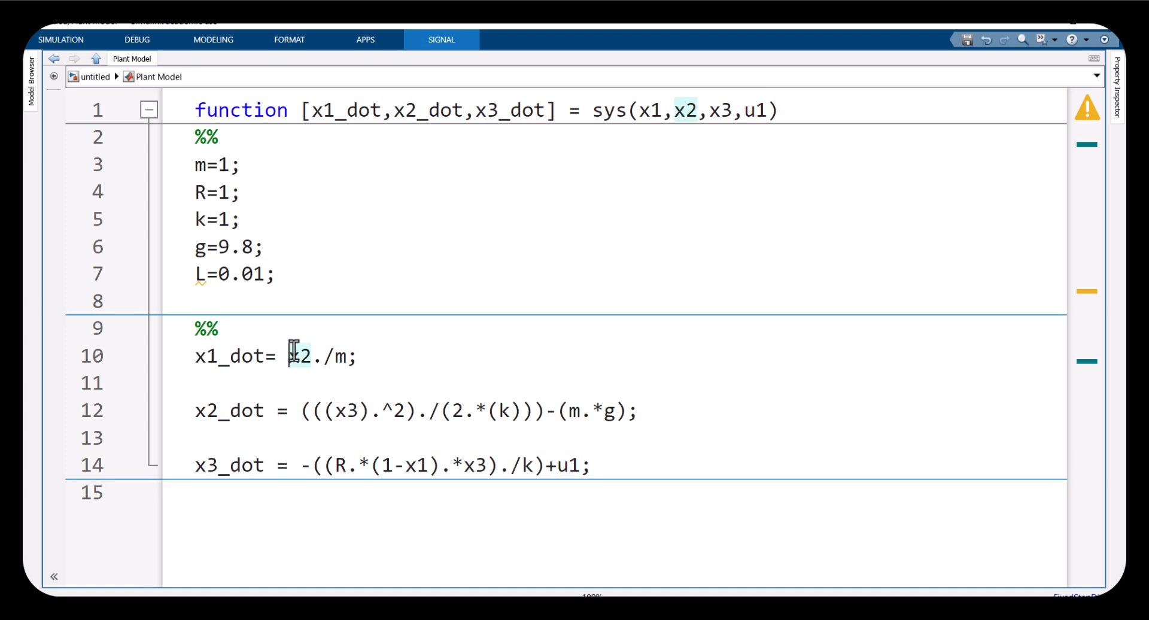
left_click(339, 410)
left_click(446, 410)
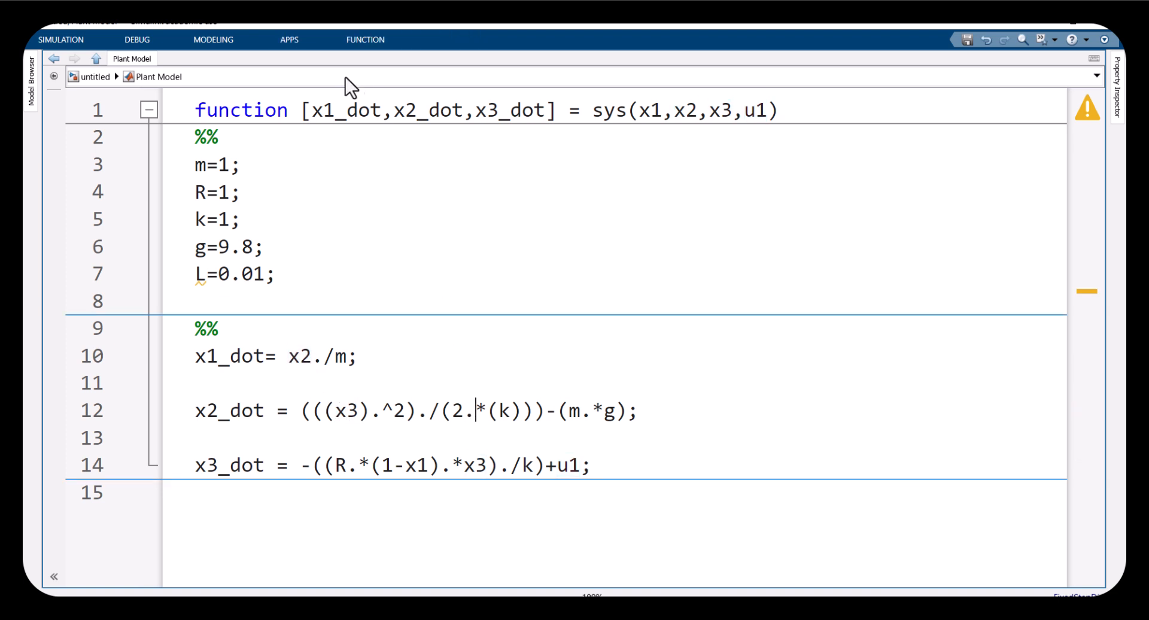
left_click(92, 83)
Delete the three feedback lines from the integrators to the Plant Model inputs
left_click_drag(659, 230, 715, 479)
left_click(809, 468)
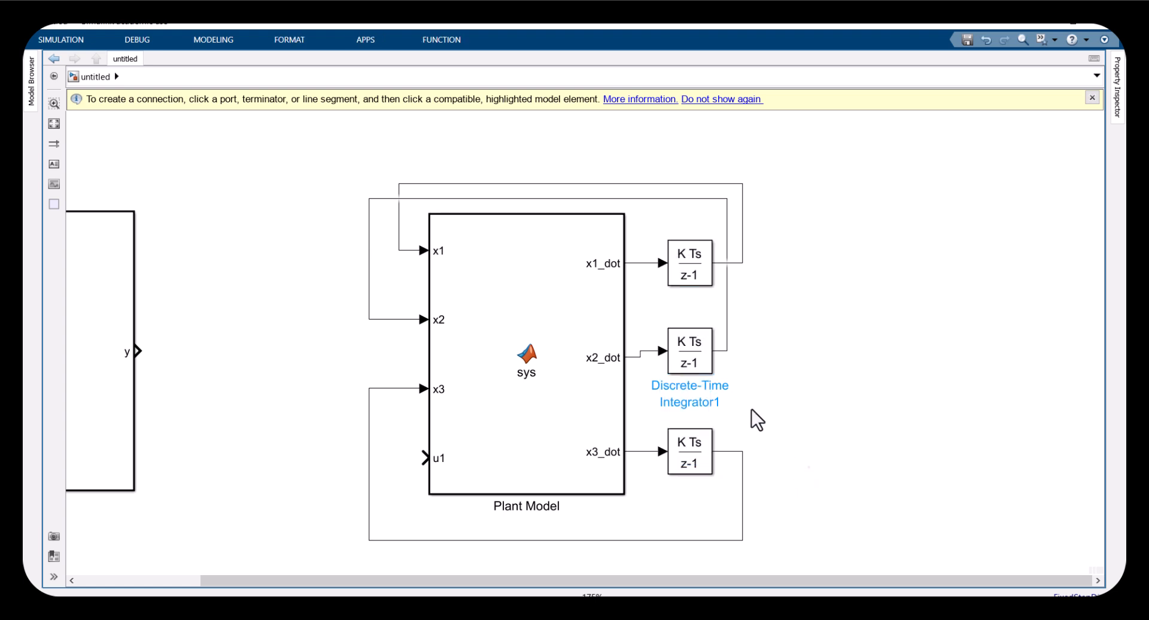
left_click_drag(773, 294, 724, 252)
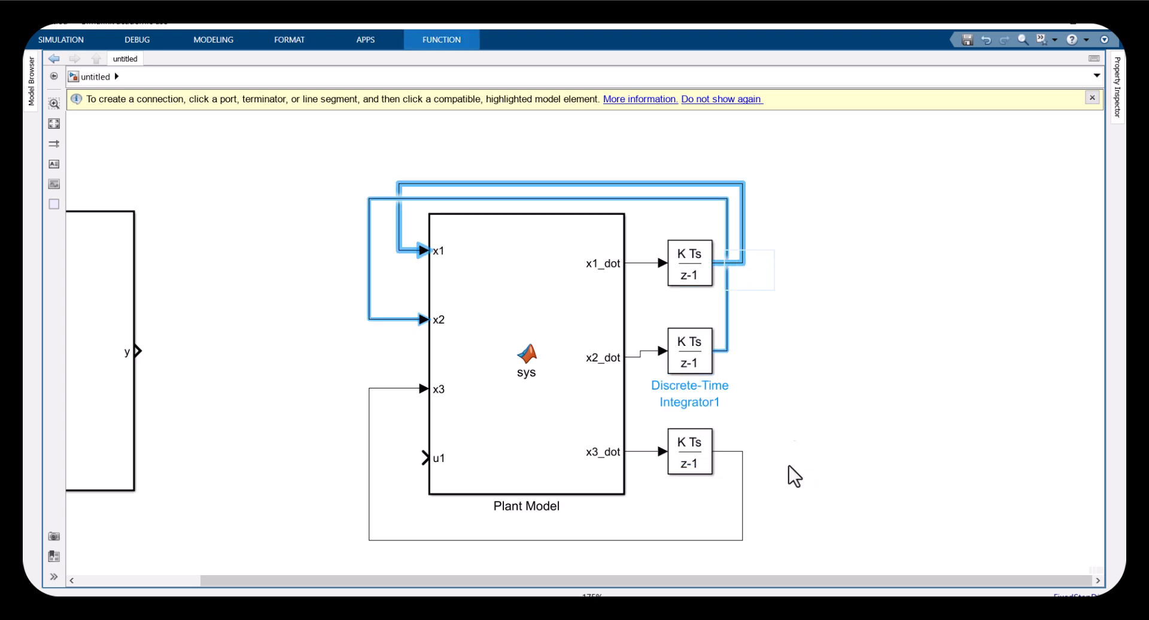
key("Delete")
left_click_drag(766, 516, 737, 526)
key("Delete")
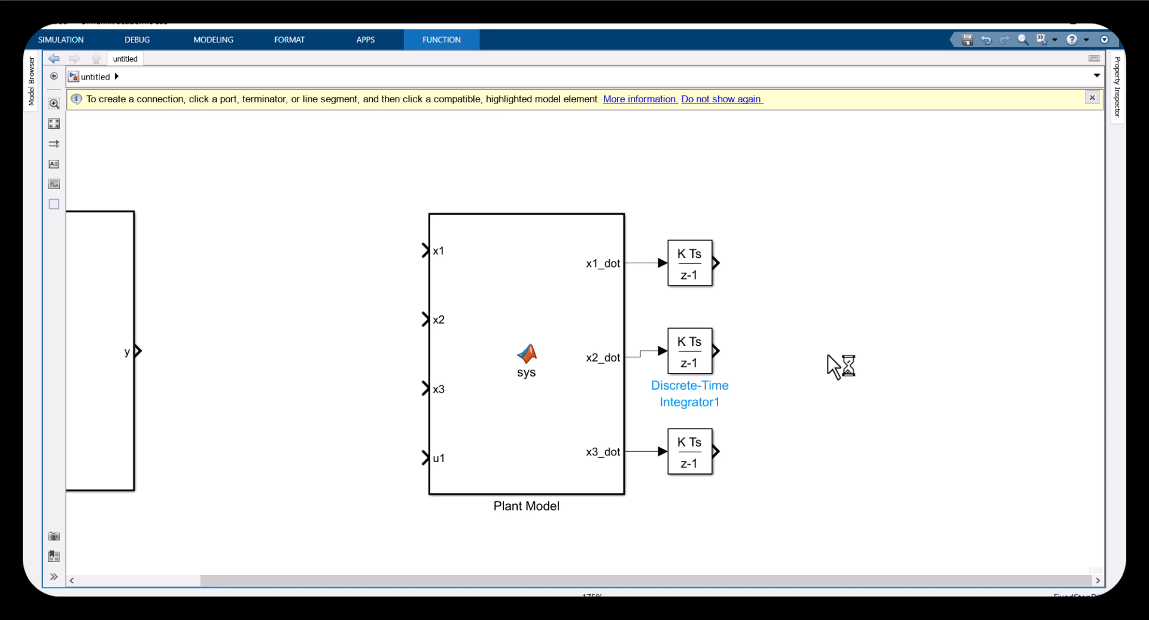
Add a Goto block with tag x1 and global tag visibility
double_click(828, 356)
type("goto")
key("Return")
double_click(827, 355)
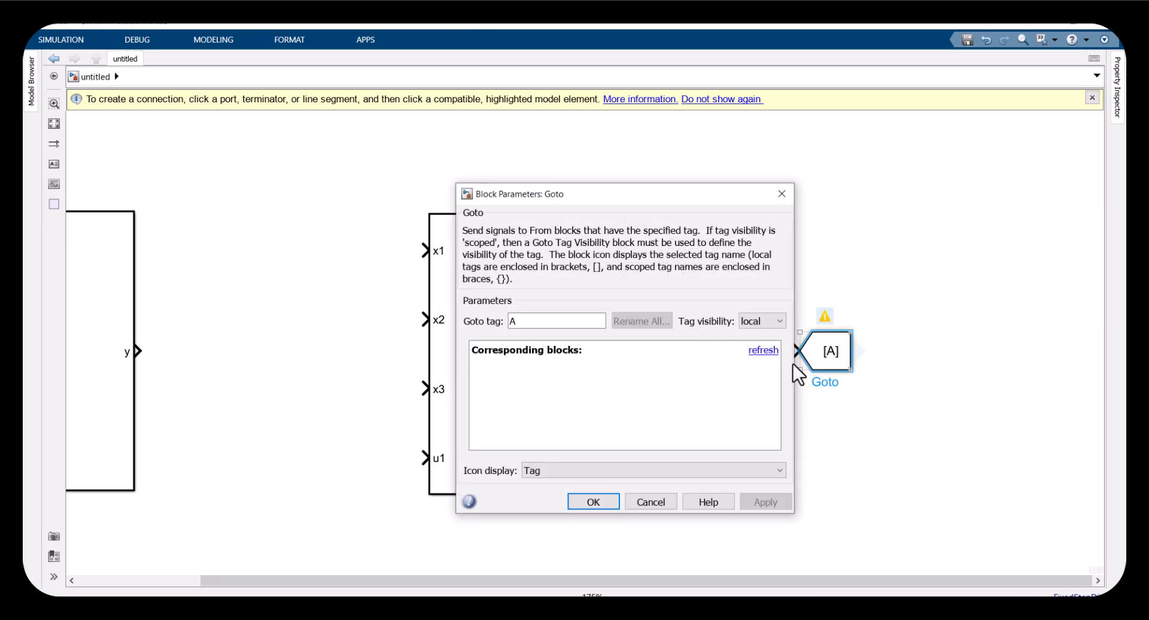
left_click(748, 324)
left_click(749, 359)
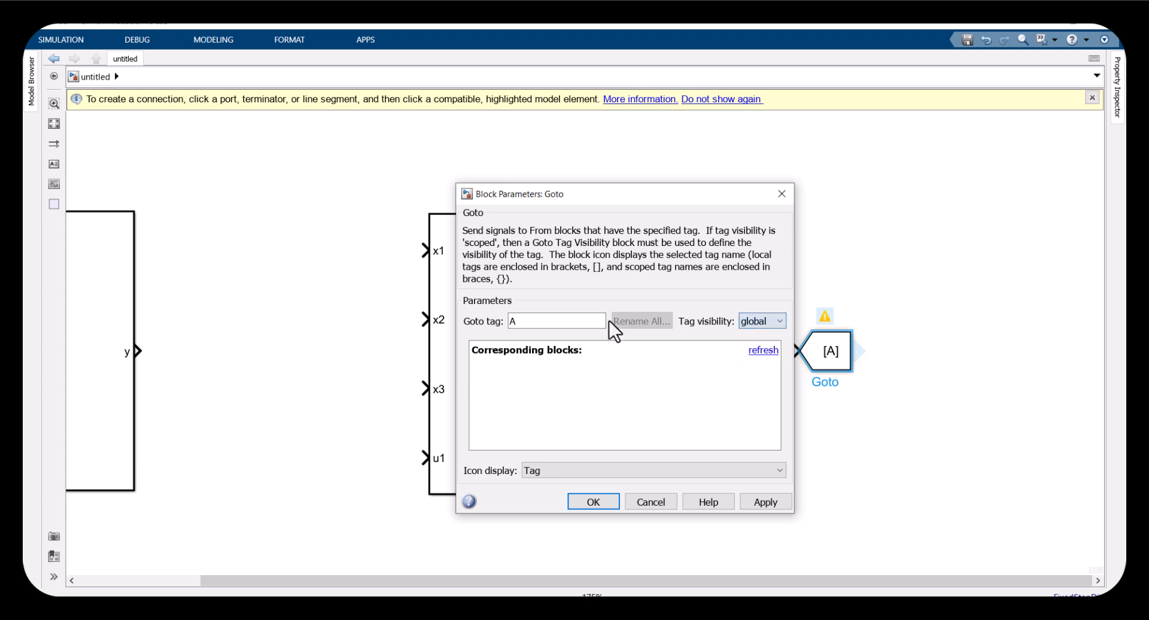
double_click(543, 317)
type("x1")
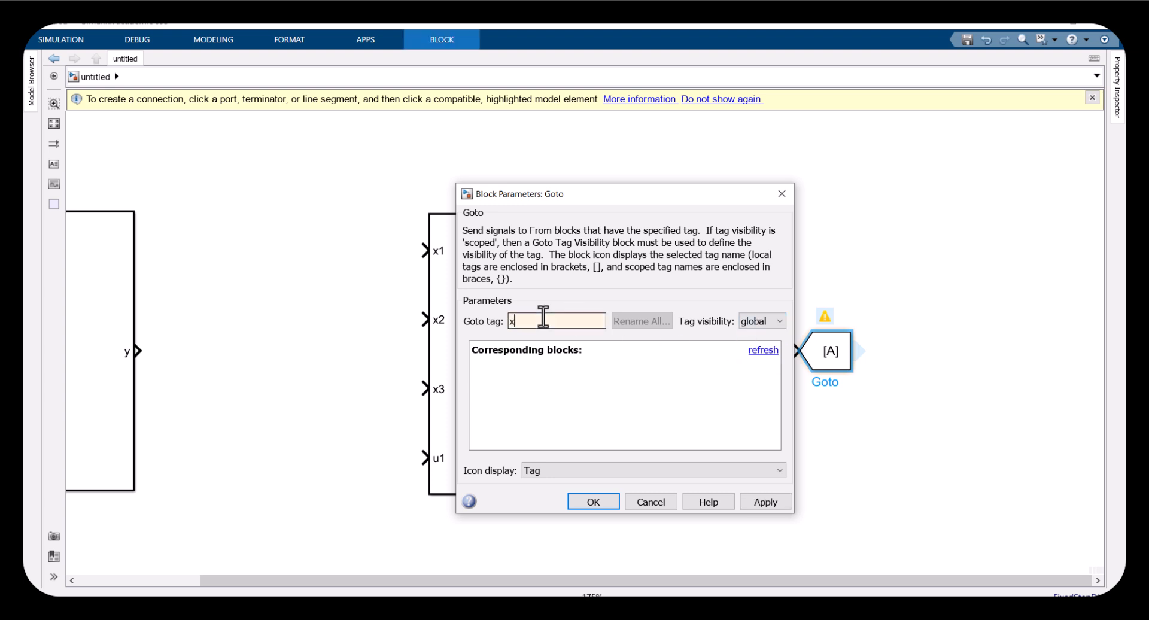
left_click(593, 501)
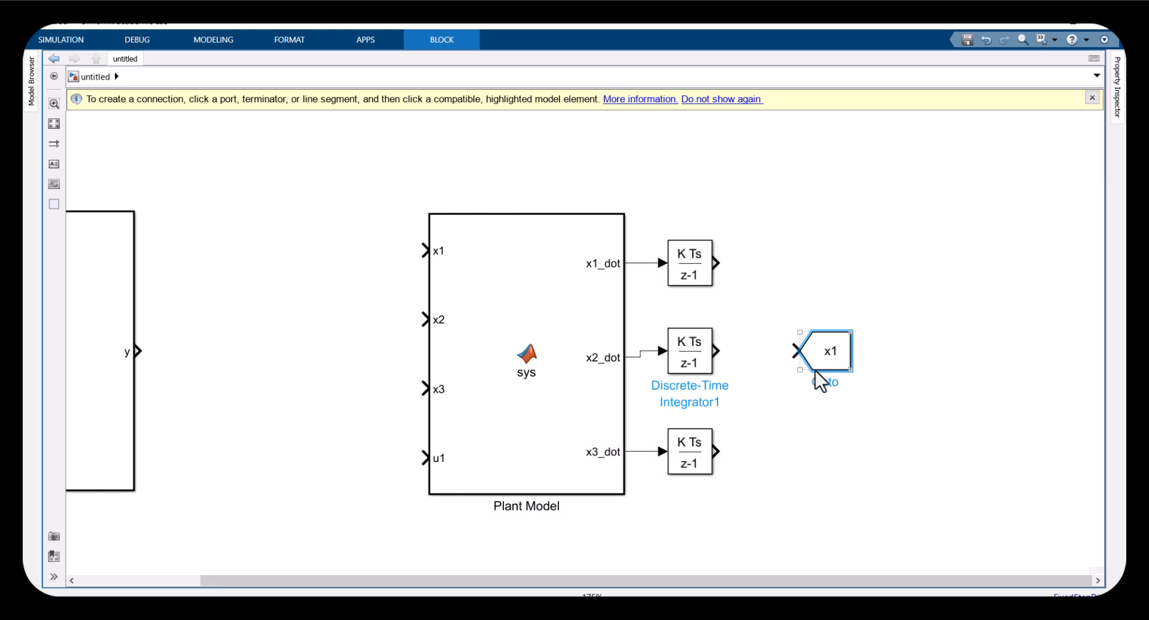
Copy the Goto block to each integrator output, connect them, and set the second and third tags to x2 and x3
left_click_drag(832, 356, 788, 467)
left_click_drag(723, 354, 778, 360)
left_click(782, 352)
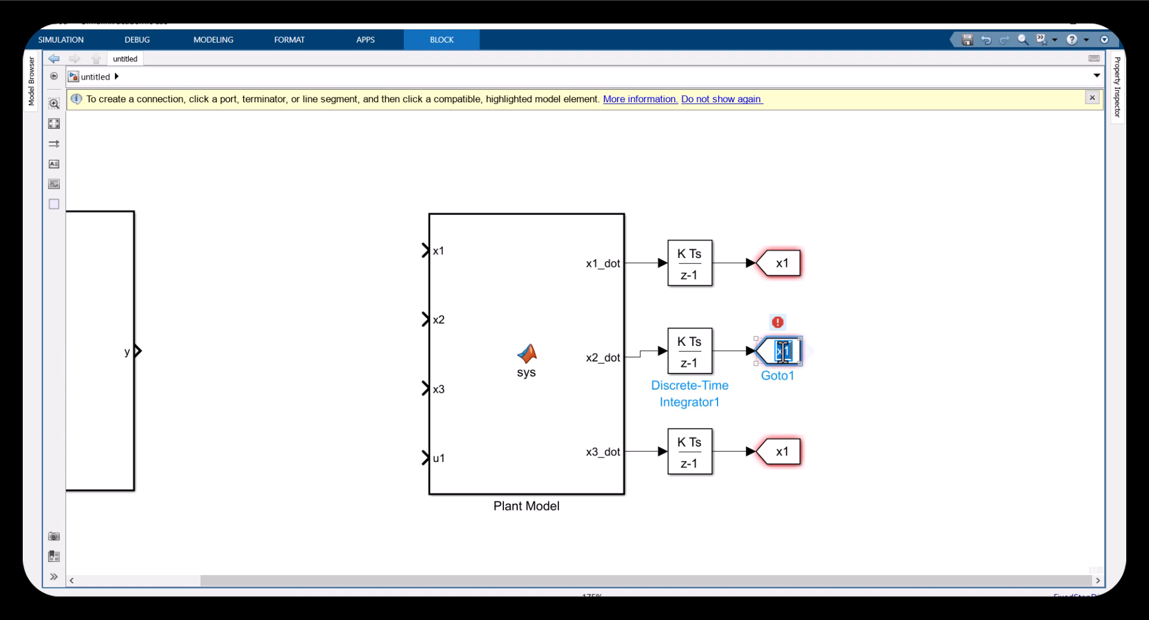
double_click(783, 352)
left_click(783, 352)
type("x2")
key("Return")
double_click(785, 452)
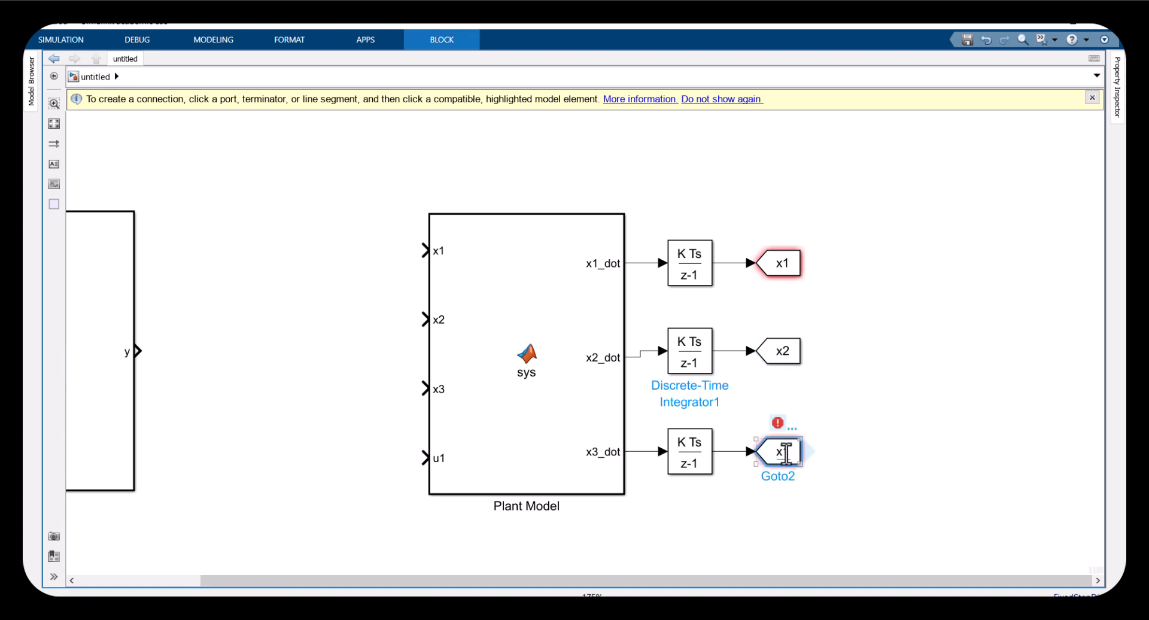
type("x3")
key("Return")
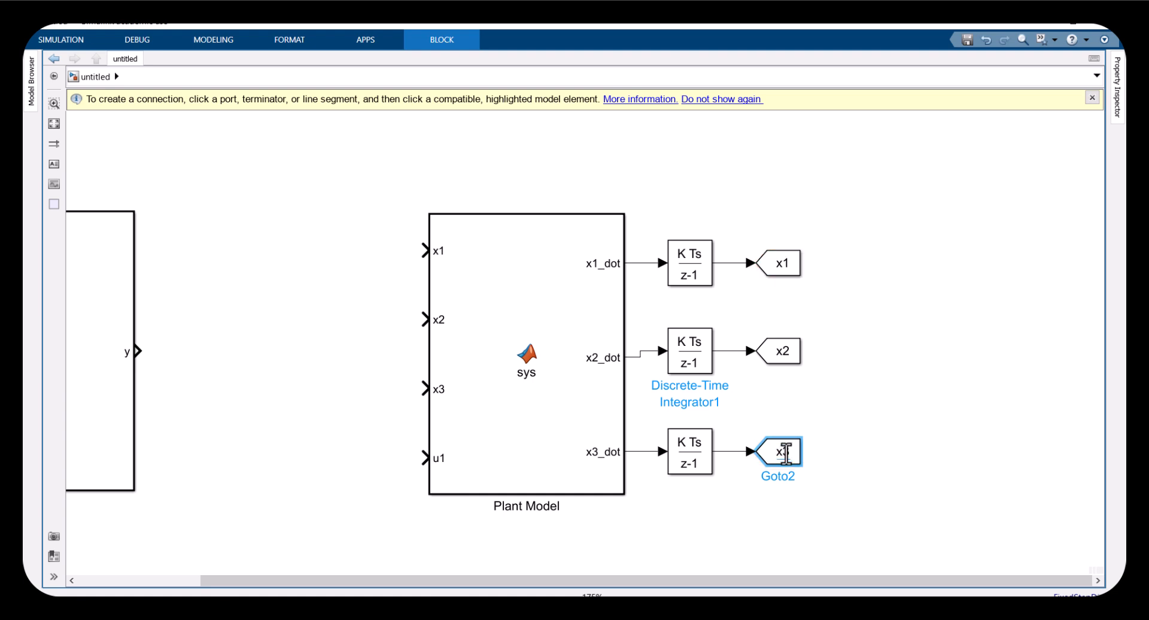
Add a From block and copy it to create four From blocks before the Plant Model inputs
left_click(338, 350)
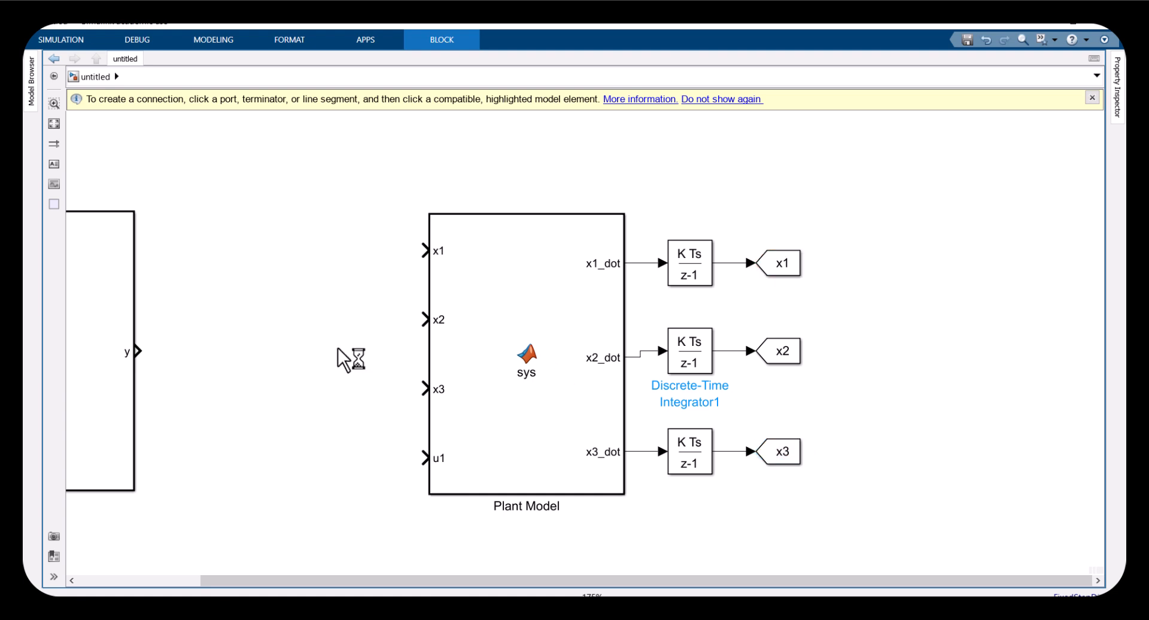
double_click(338, 349)
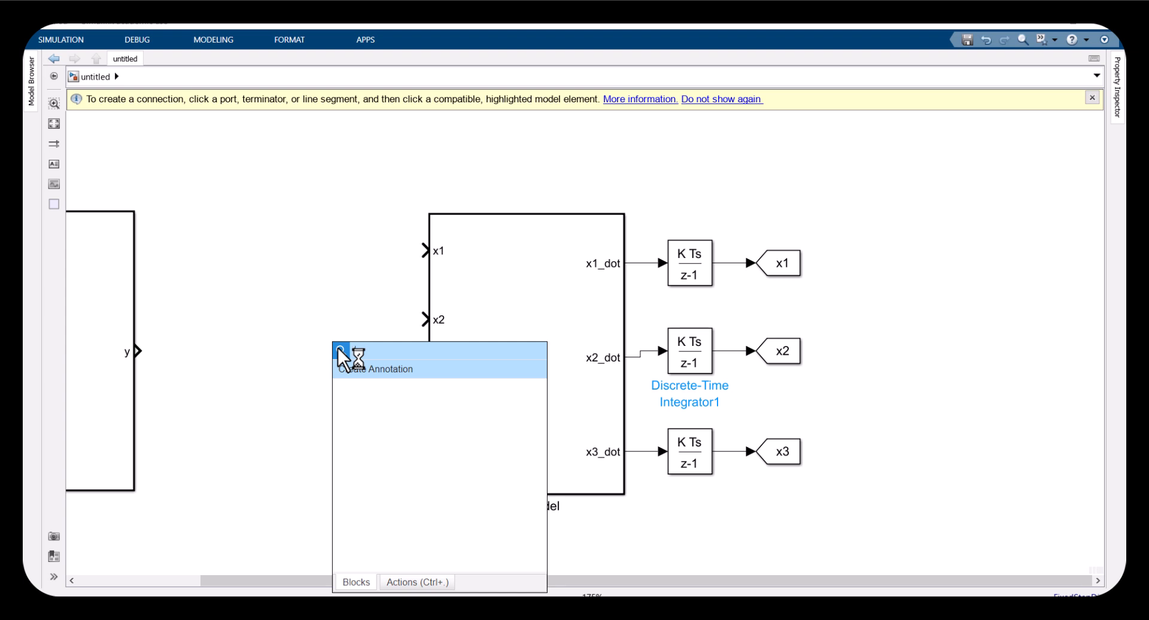
key("Return")
left_click_drag(341, 340, 337, 490)
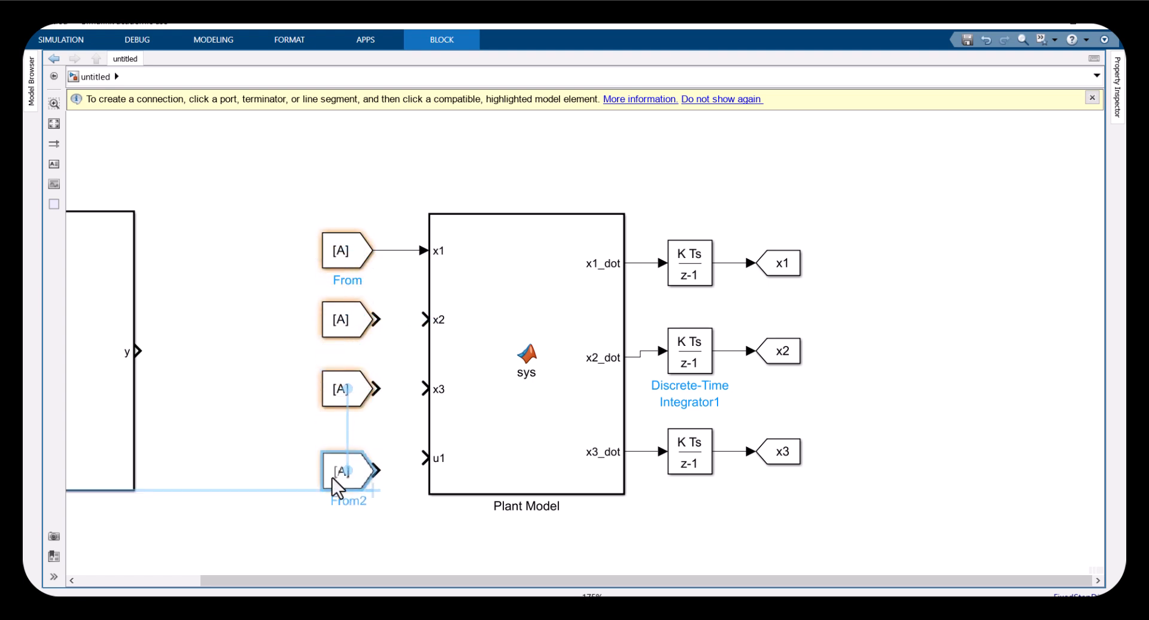
Set the first three From blocks' tags to x1, x2 and x3 and connect them to the matching inputs
left_click(342, 251)
left_click(391, 249)
left_click(349, 274)
left_click(342, 320)
left_click(342, 320)
left_click(390, 317)
left_click(349, 351)
left_click(346, 404)
left_click(346, 404)
left_click(390, 388)
left_click(349, 425)
left_click_drag(378, 388, 424, 388)
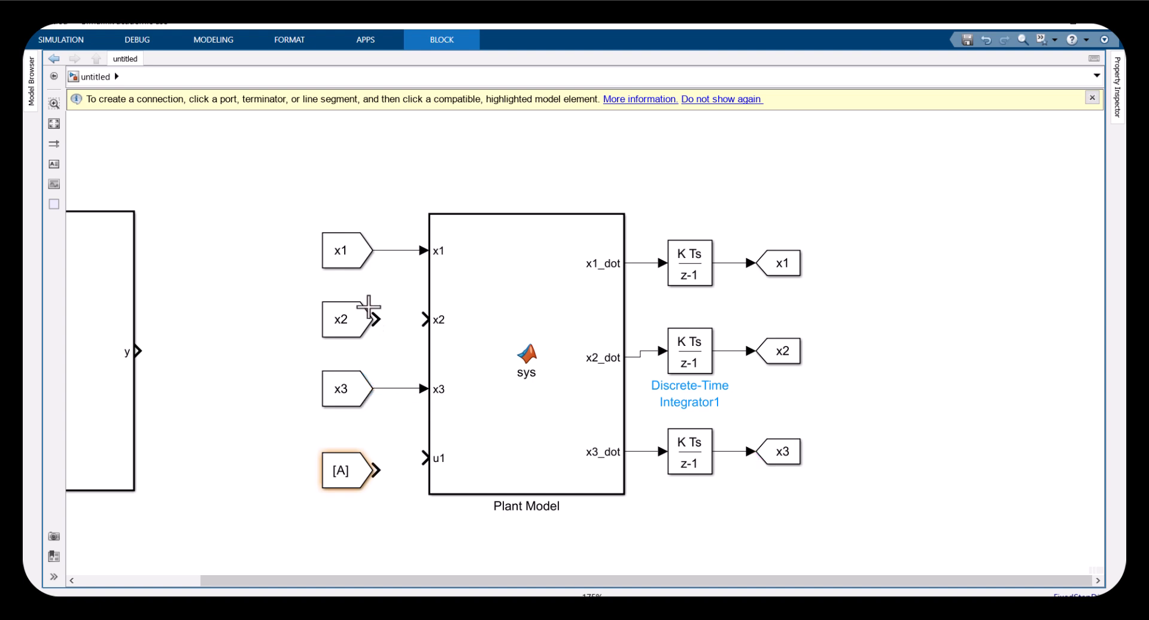
left_click_drag(377, 319, 424, 318)
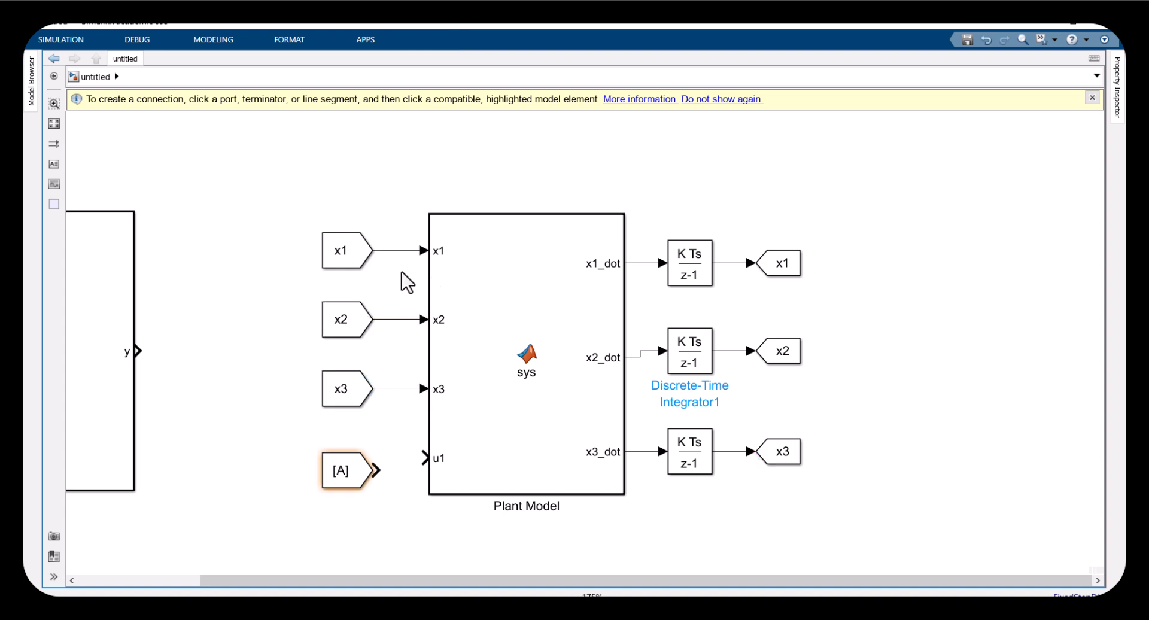
Select the x1 Goto and From blocks to compare their pairing
left_click(736, 263)
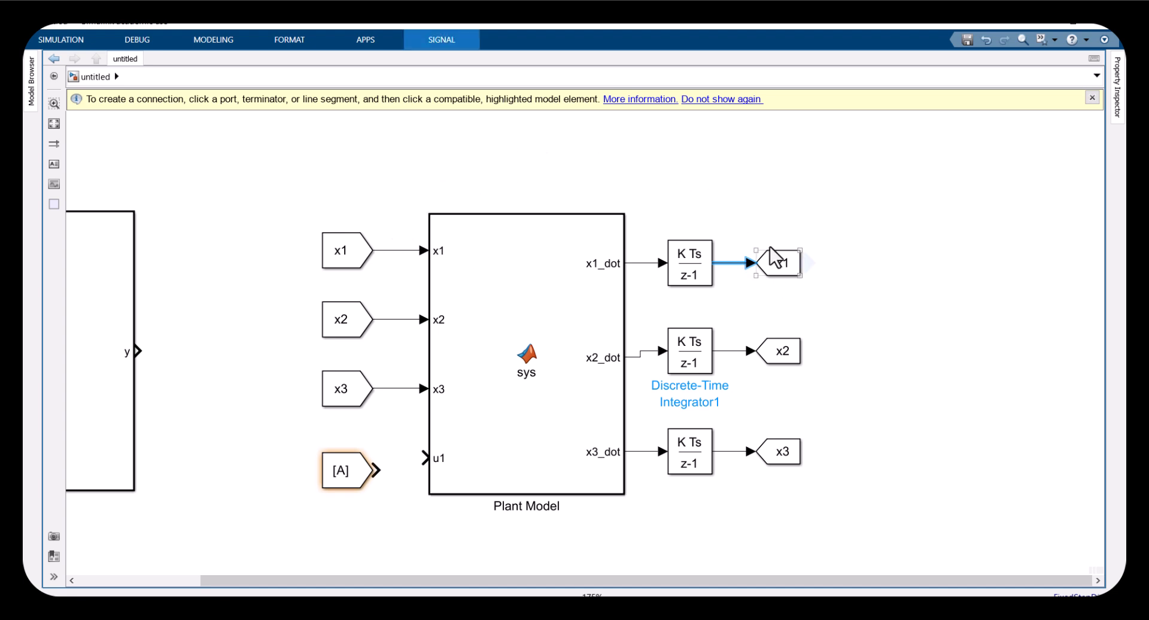
left_click_drag(763, 220, 813, 292)
left_click_drag(316, 211, 378, 276)
left_click(783, 266)
left_click(346, 256)
left_click_drag(766, 221, 813, 286)
left_click(871, 274)
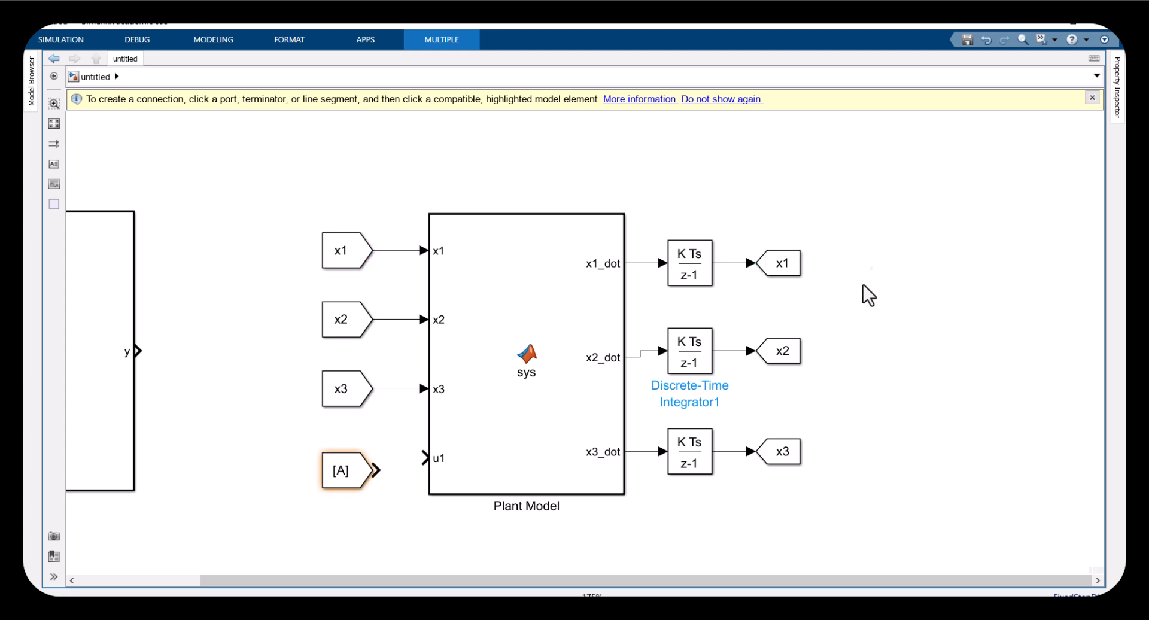
Resize the x1, x2 and x3 From blocks to match the Goto blocks
left_click_drag(767, 324, 817, 374)
left_click(336, 395)
left_click_drag(317, 366, 317, 379)
left_click(335, 318)
left_click_drag(318, 303, 322, 314)
left_click(346, 252)
left_click_drag(317, 229, 355, 255)
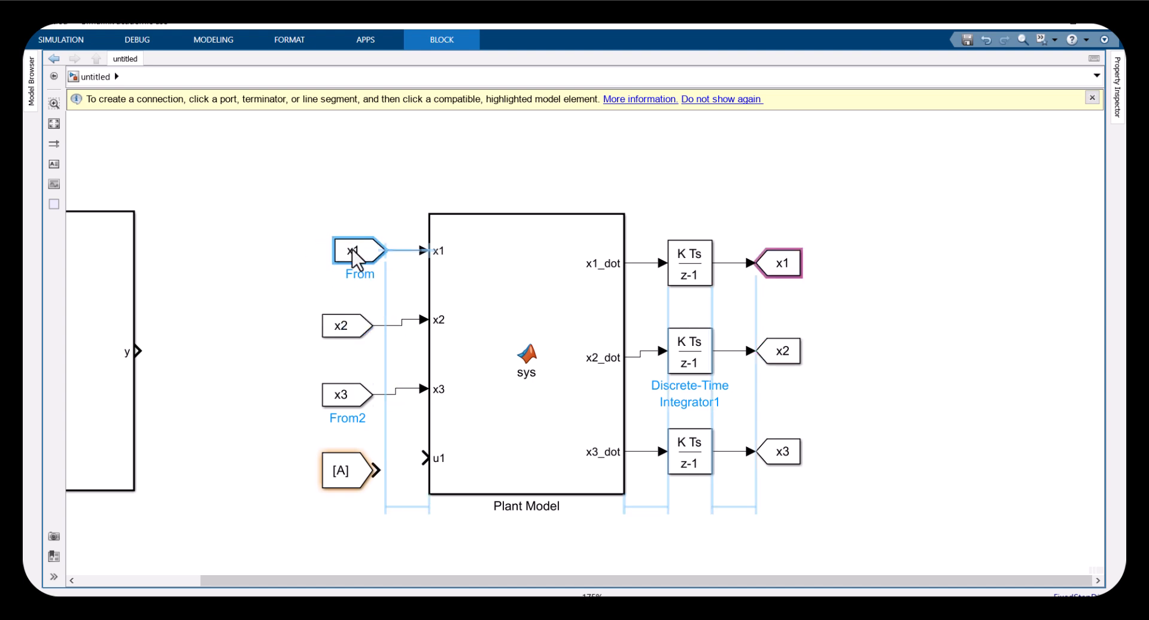
left_click(341, 323)
left_click_drag(351, 326, 363, 315)
left_click(341, 395)
left_click_drag(345, 395, 362, 381)
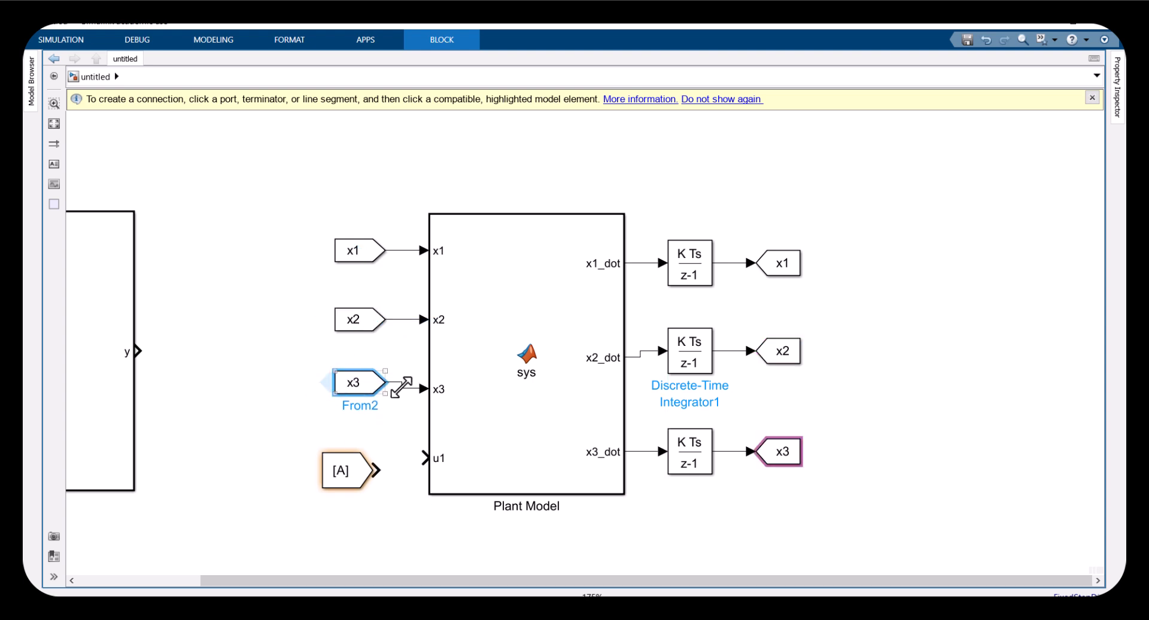
Open the Plant Model function and review its state equation code
double_click(497, 371)
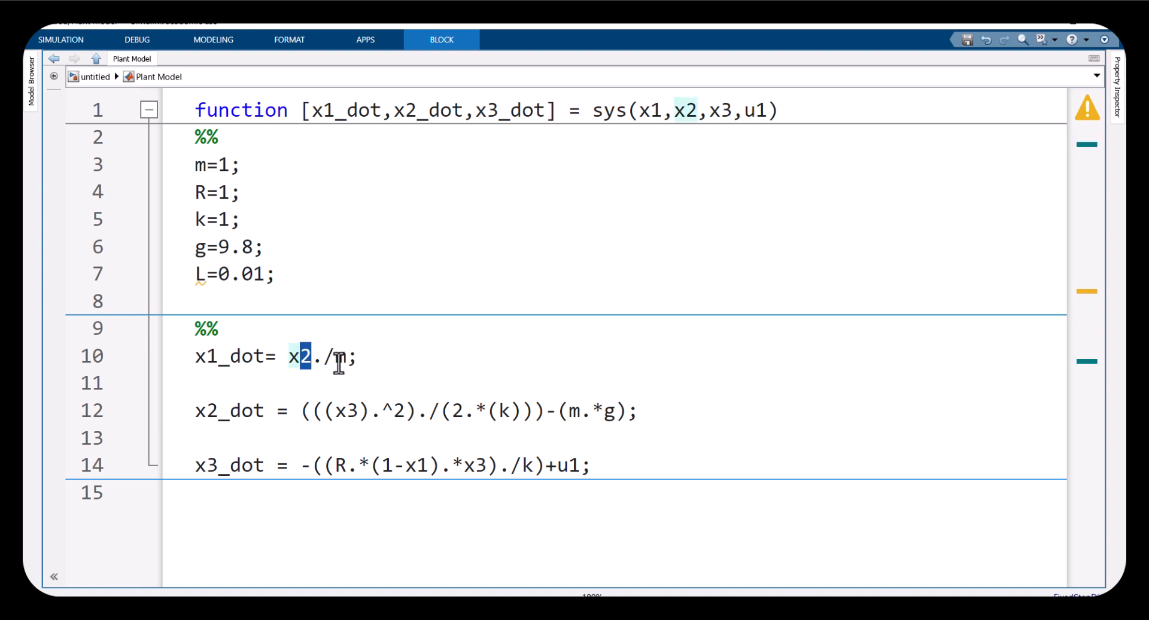
double_click(339, 359)
left_click_drag(474, 410, 524, 411)
left_click(557, 411)
left_click_drag(557, 465, 589, 468)
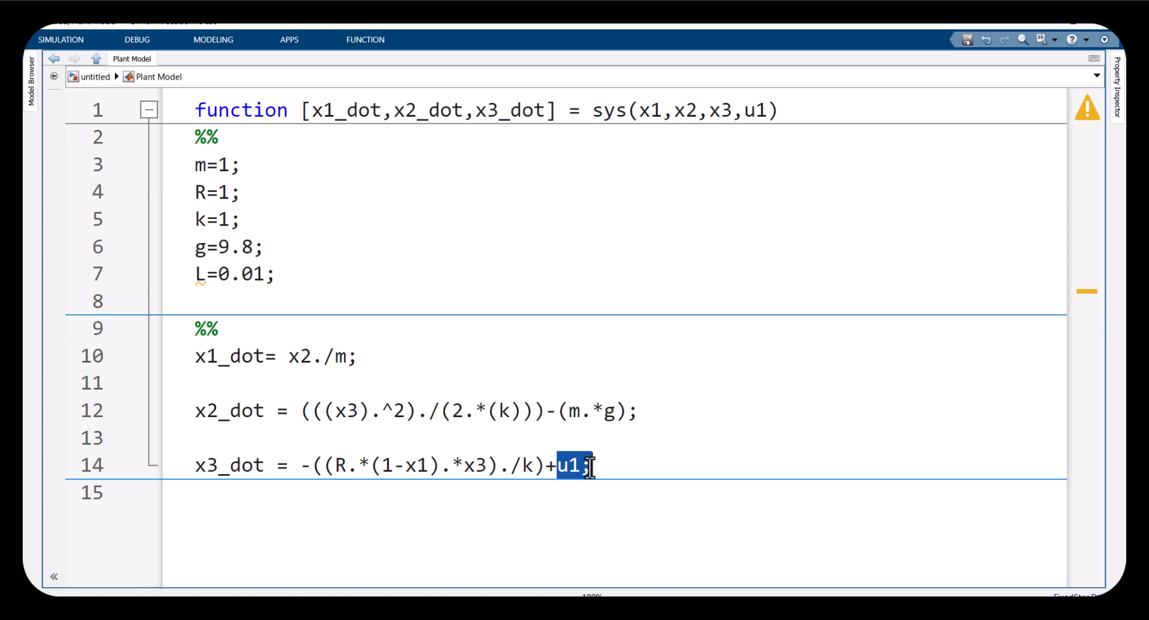
Switch to the PDF paper and compare the state equations (20)-(22) with the code
left_click(485, 563)
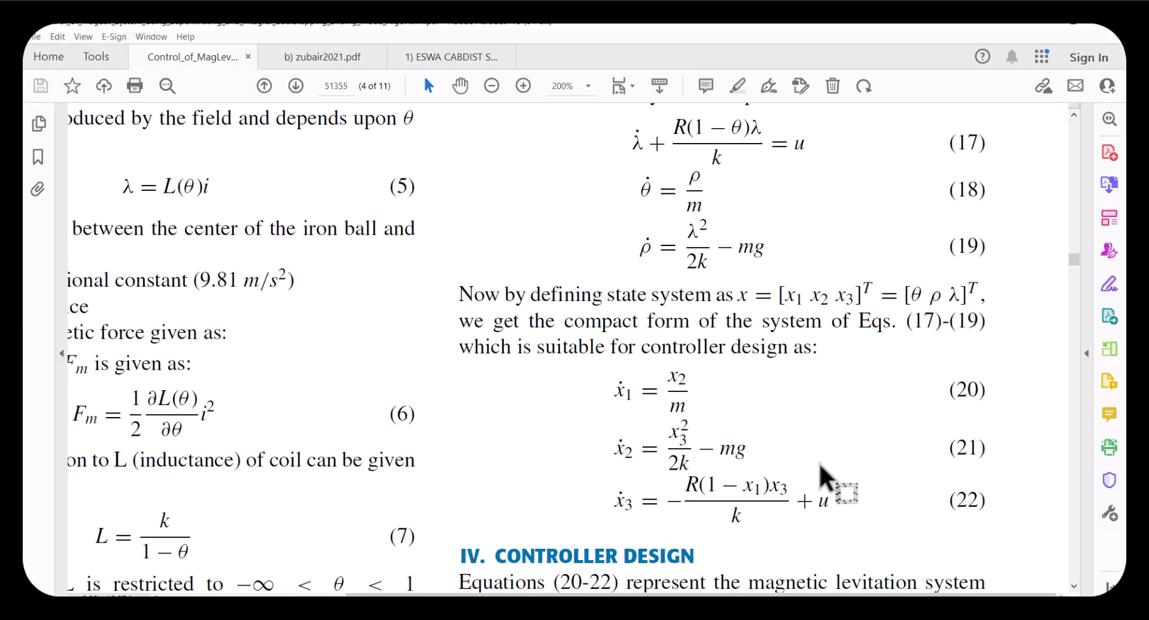
double_click(824, 500)
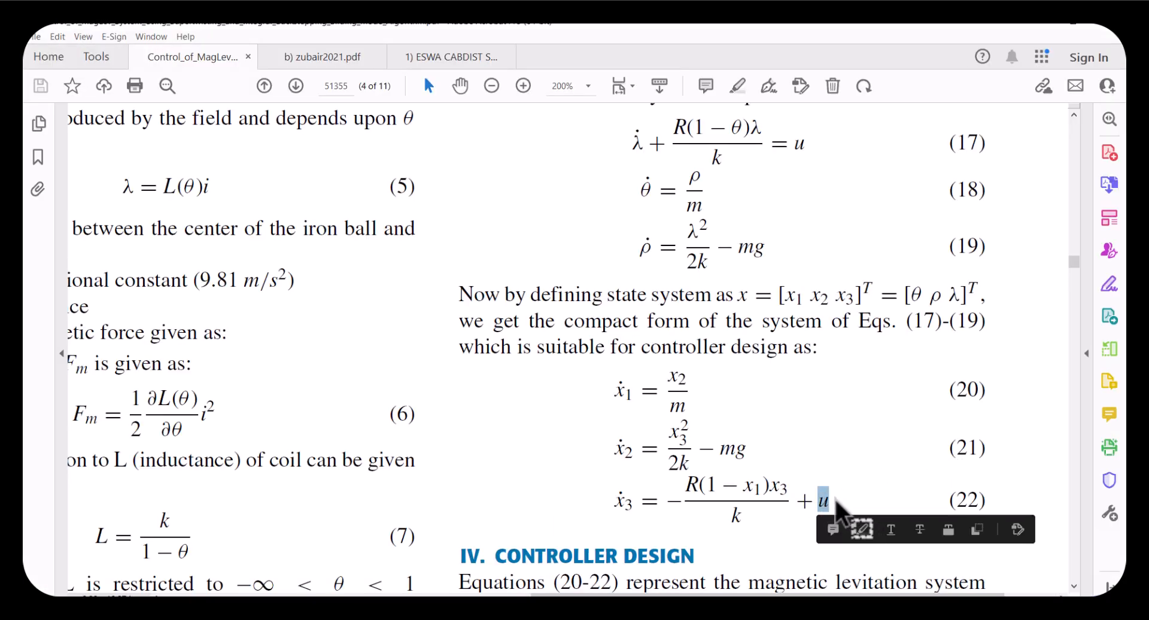
key("ctrl+plus")
scroll(836, 505, "down", 3)
scroll(832, 486, "up", 2, "ctrl")
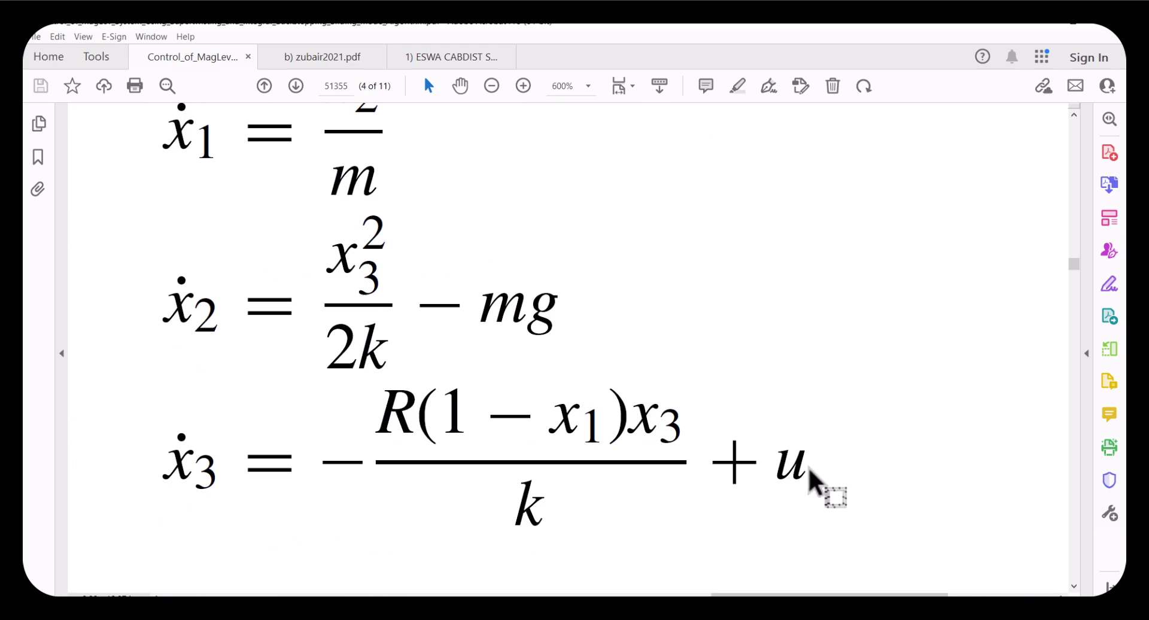
left_click_drag(770, 443, 802, 482)
left_click(777, 461)
left_click_drag(772, 446, 816, 487)
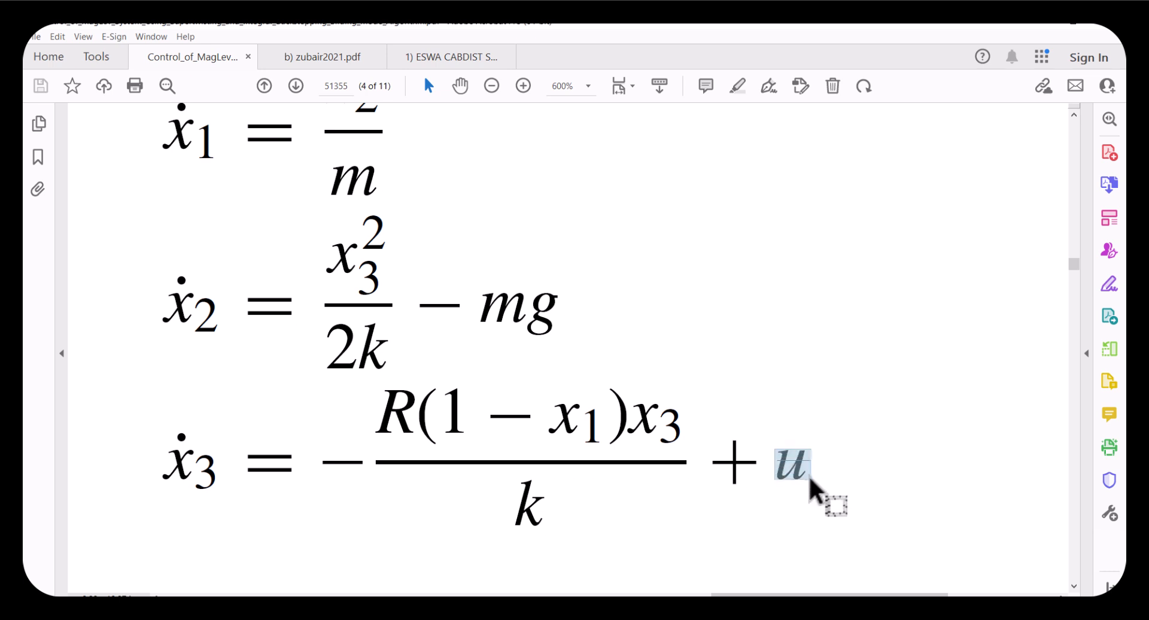
left_click_drag(223, 479, 147, 440)
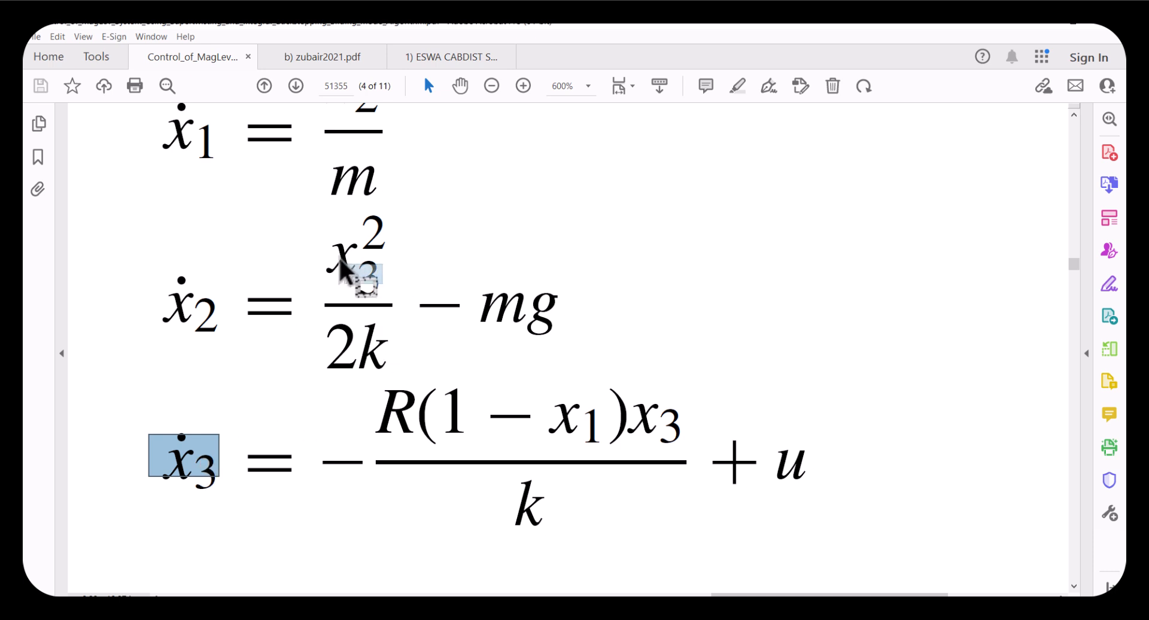
left_click_drag(361, 272, 326, 214)
left_click_drag(165, 280, 226, 346)
scroll(231, 328, "up", 2)
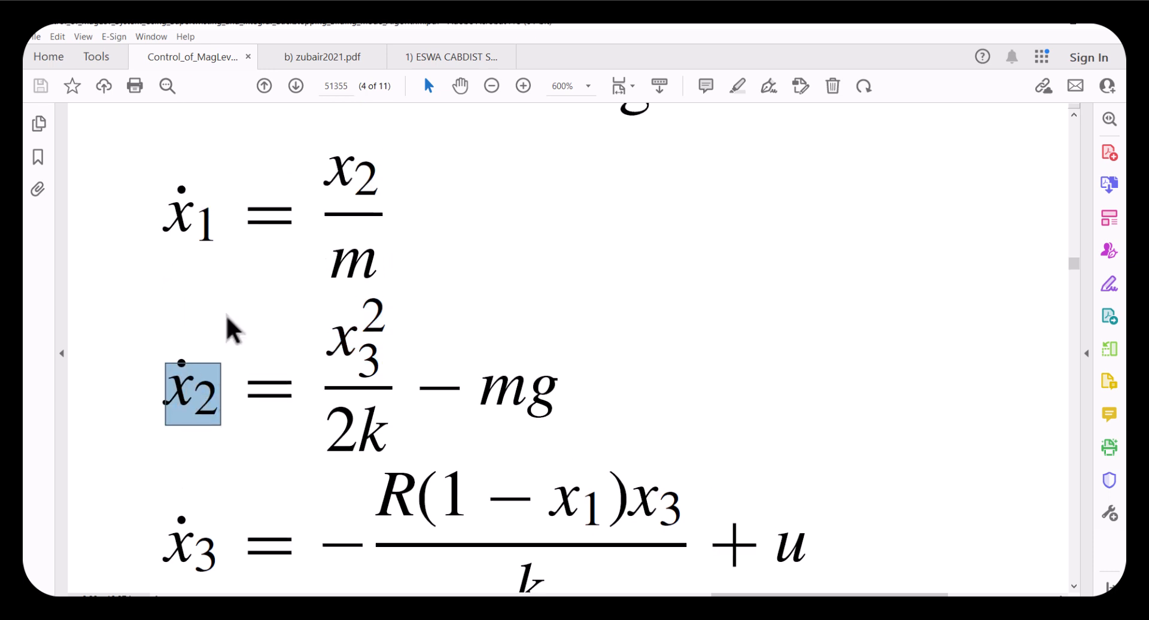
scroll(313, 186, "up", 1)
left_click_drag(324, 206, 390, 212)
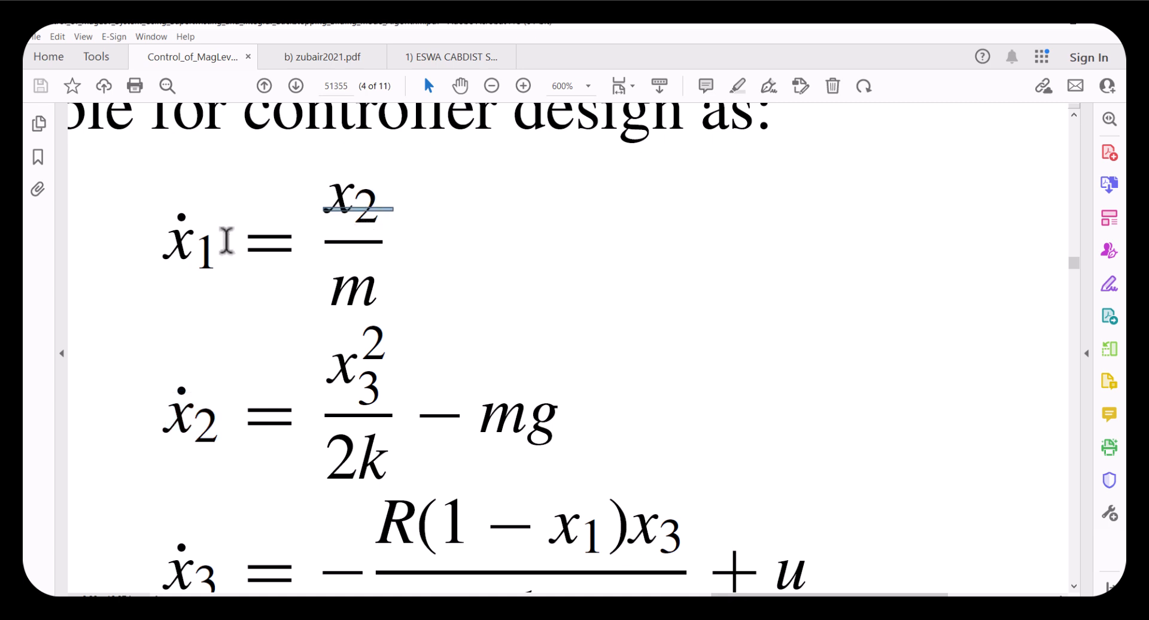
left_click_drag(207, 254, 175, 226)
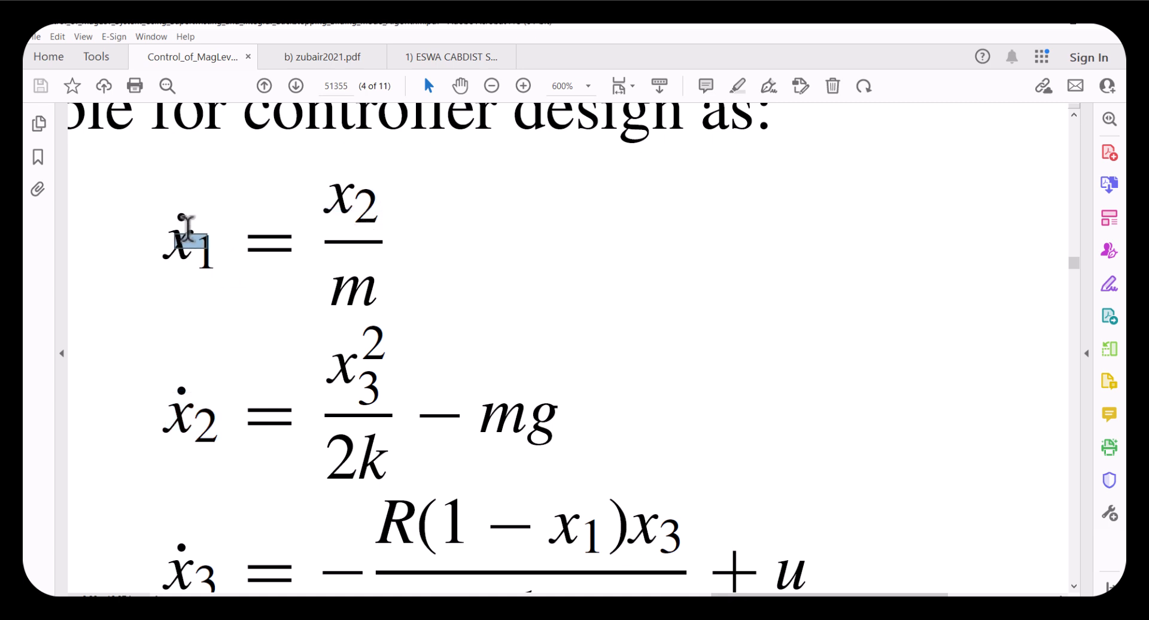
scroll(449, 354, "down", 2)
left_click_drag(782, 506, 786, 528)
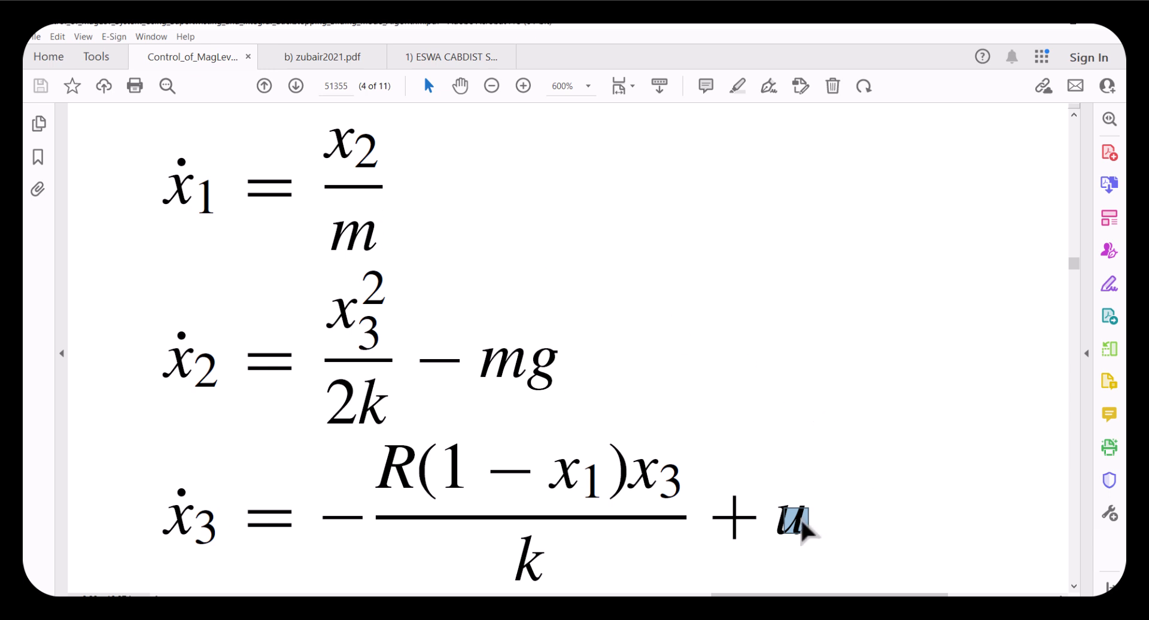
left_click_drag(771, 495, 805, 526)
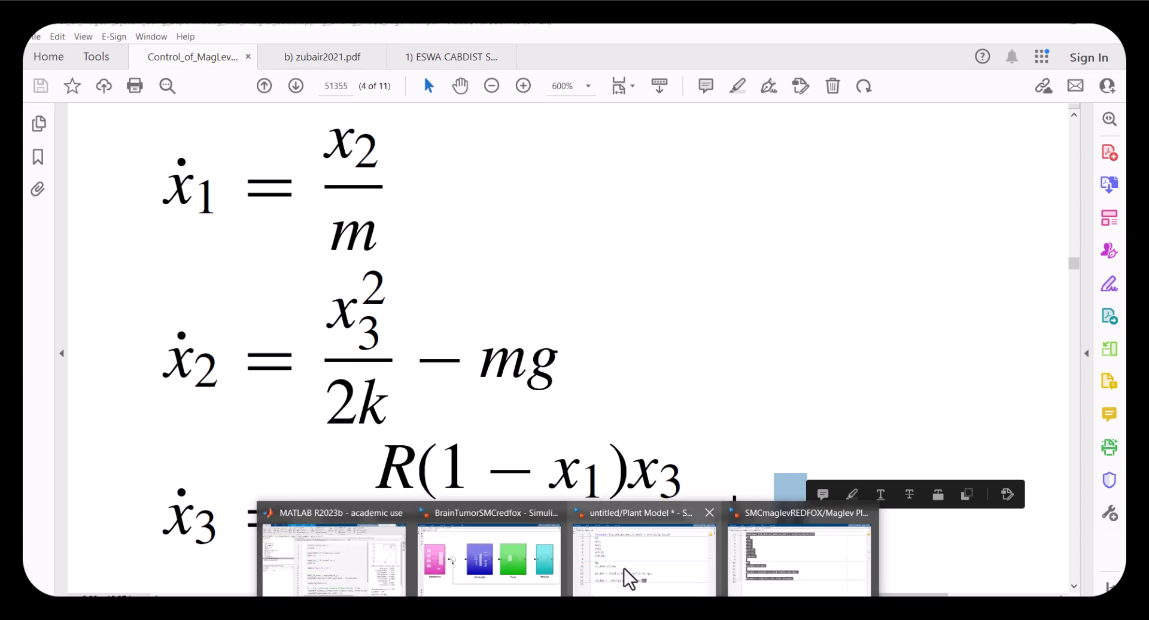
Return to the Plant Model code and check the terms of the x3_dot equation
left_click(628, 577)
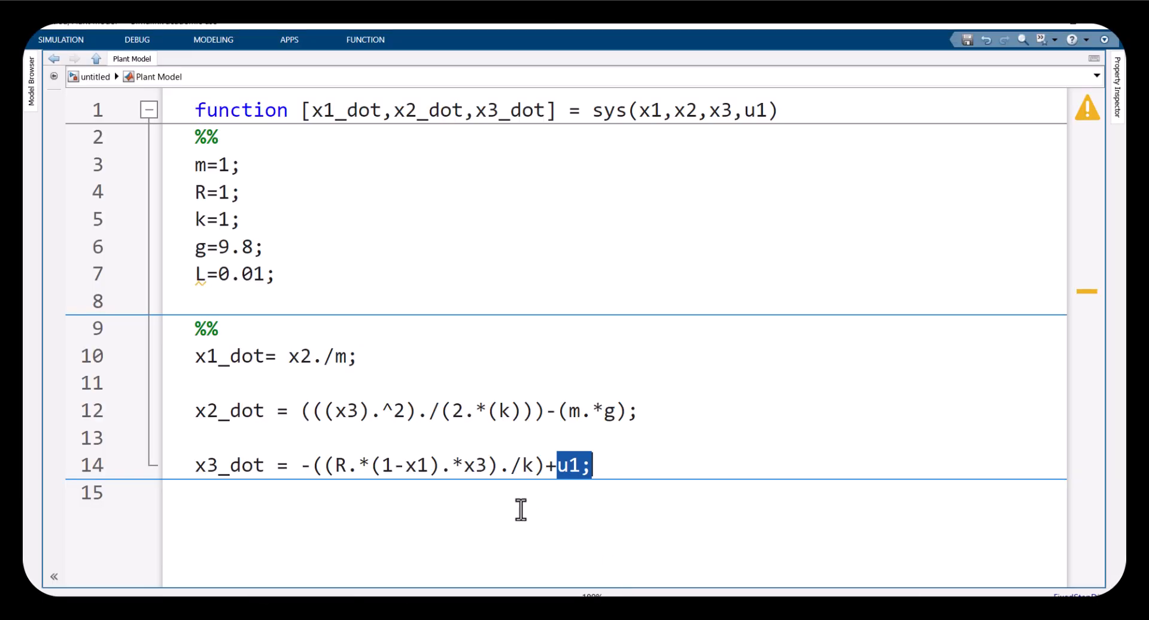
left_click(347, 413)
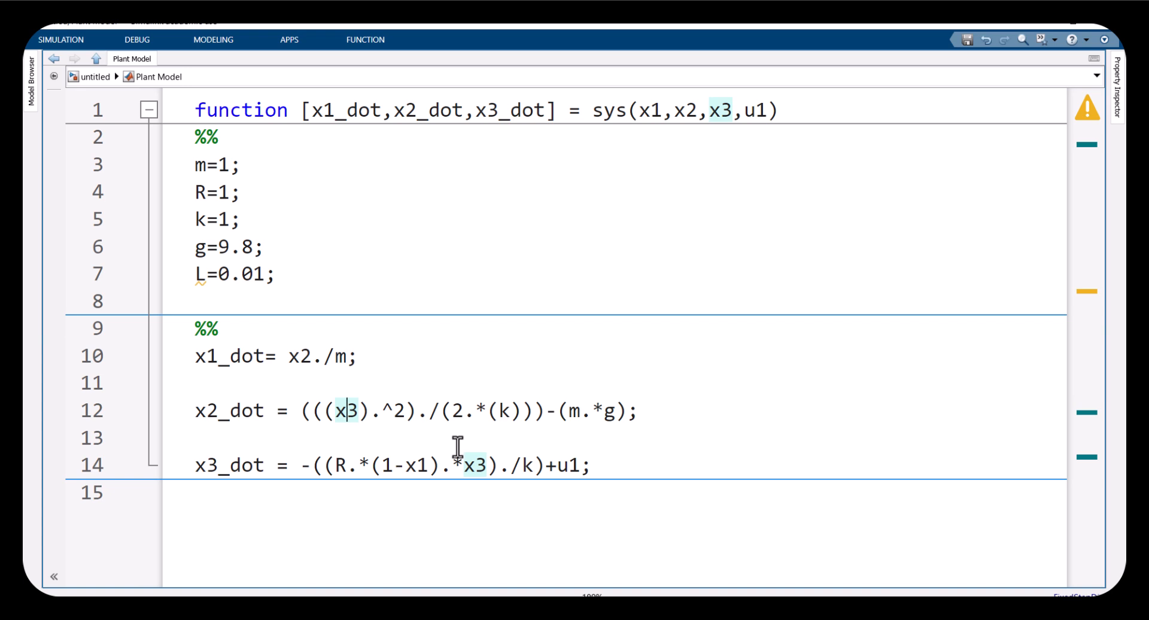
double_click(577, 465)
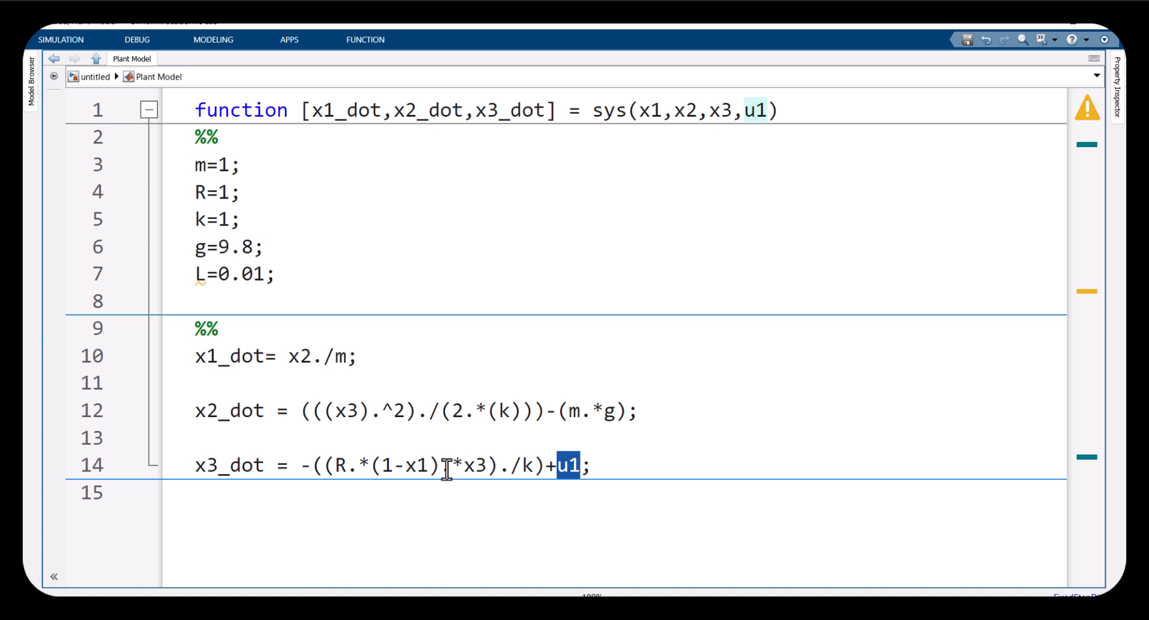
double_click(419, 467)
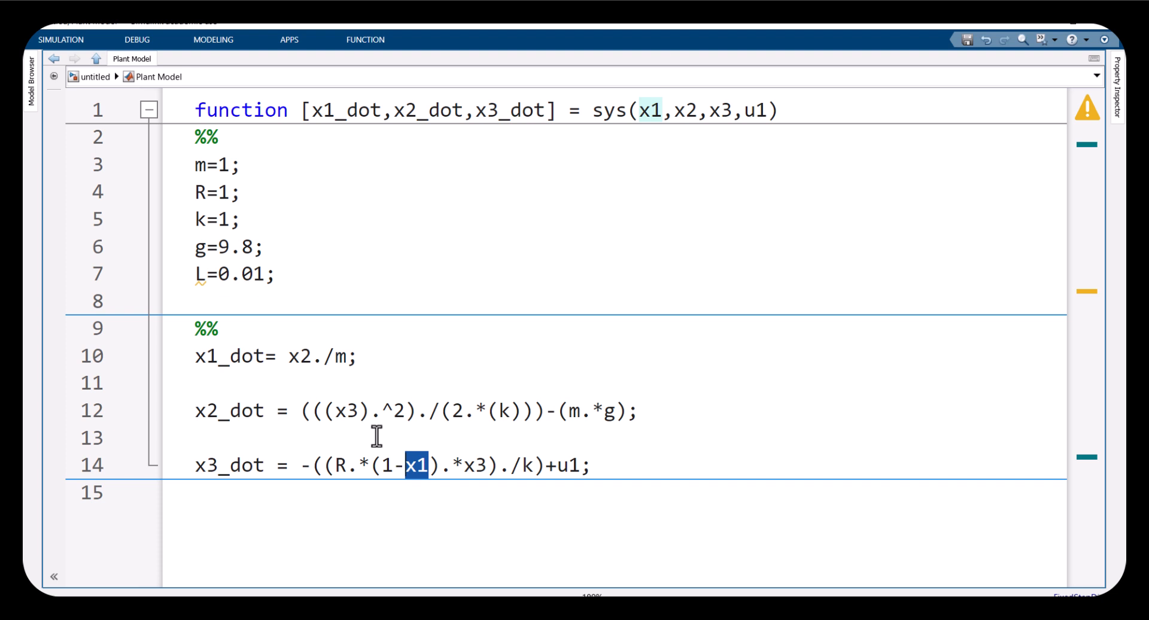
double_click(563, 466)
left_click(577, 467)
double_click(571, 466)
left_click_drag(276, 466, 193, 350)
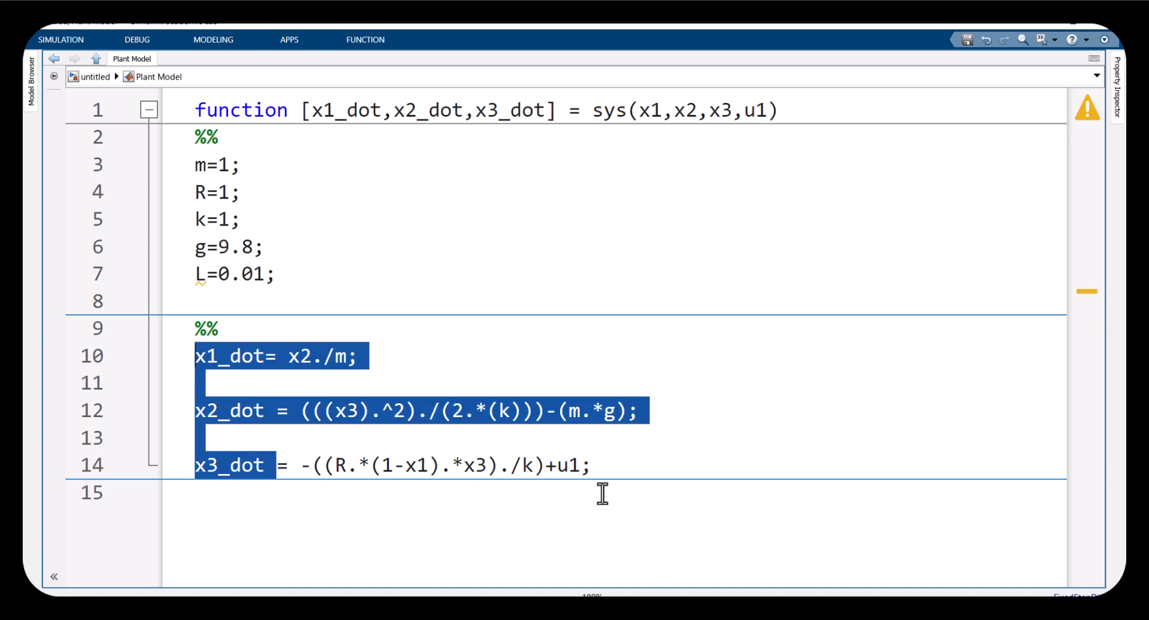
left_click_drag(584, 466, 555, 467)
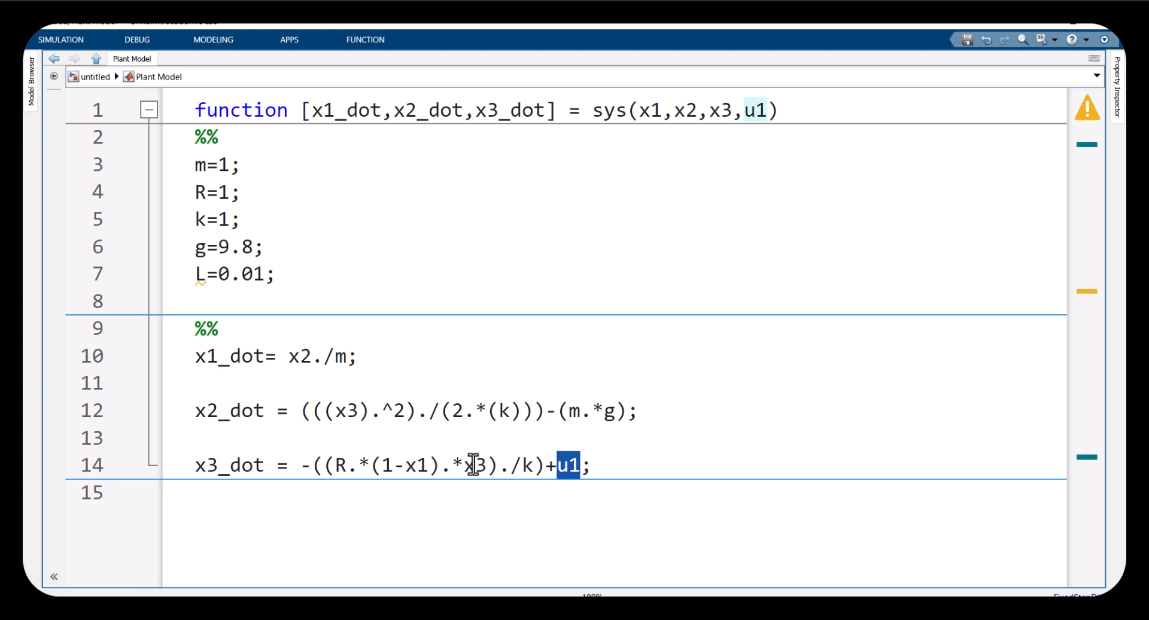
left_click_drag(427, 465, 192, 354)
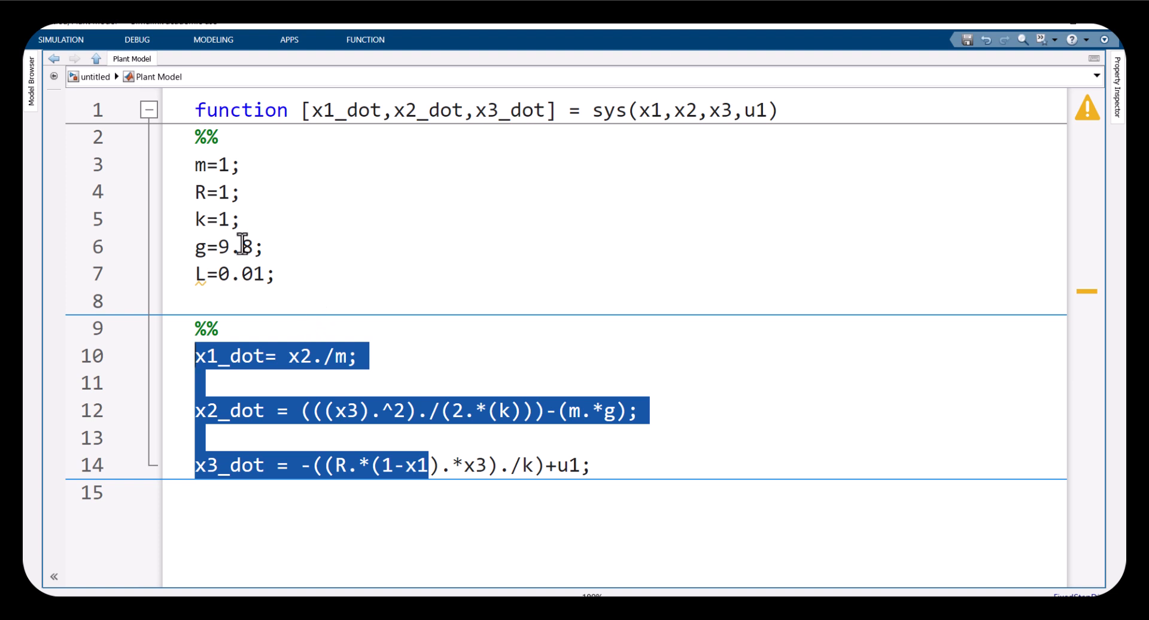
Go back to the model and delete the [A] From block feeding the Plant Model's u1 input
left_click(92, 81)
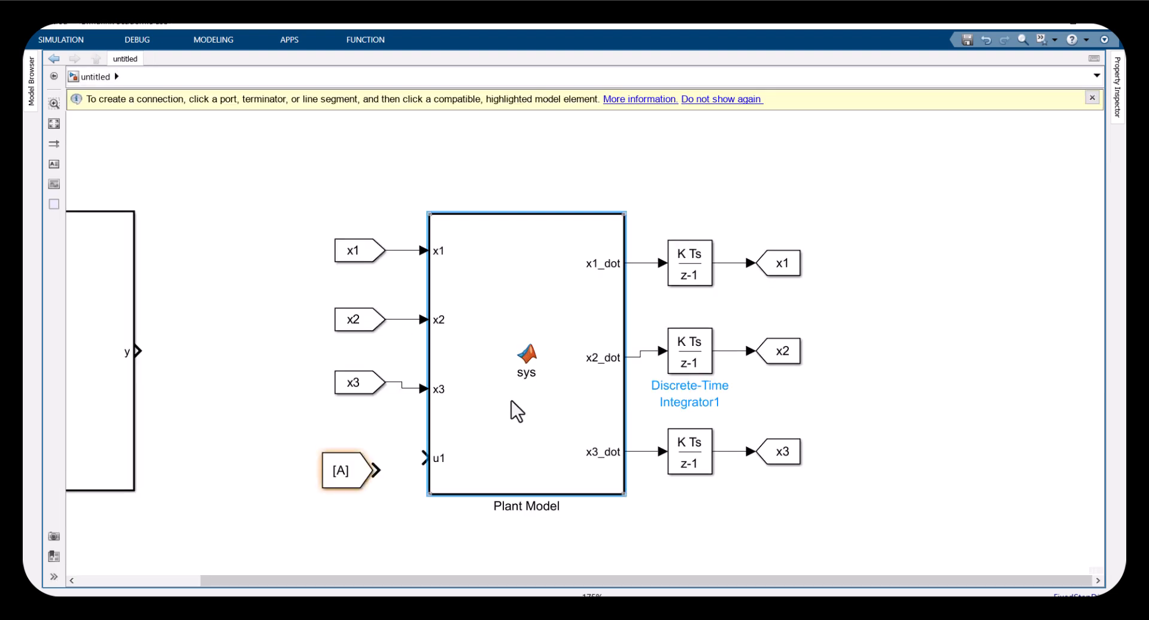
left_click_drag(331, 428, 369, 512)
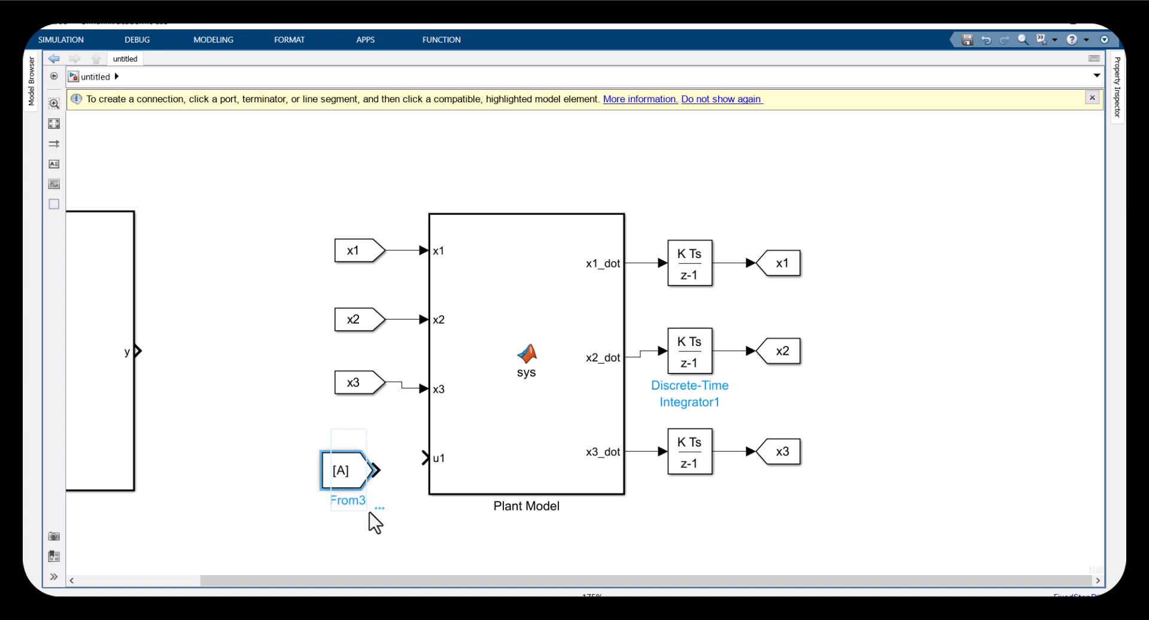
key("Delete")
left_click_drag(424, 458, 350, 467)
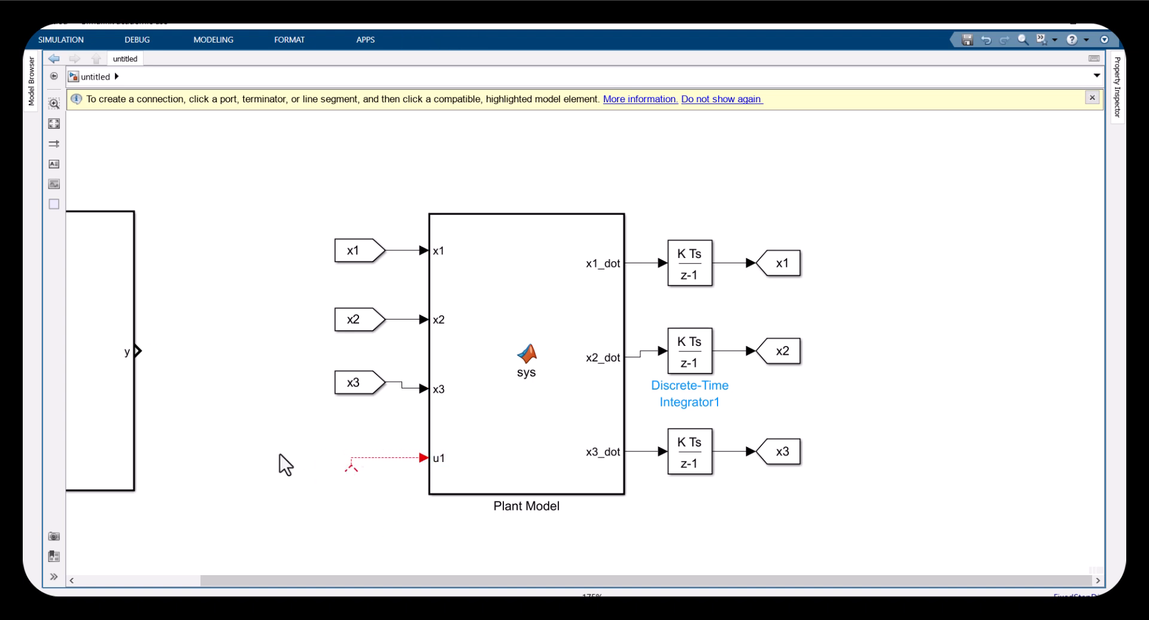
Fit the diagram in view and open the Controller function to inspect its code
key("space")
left_click_drag(187, 374, 232, 371)
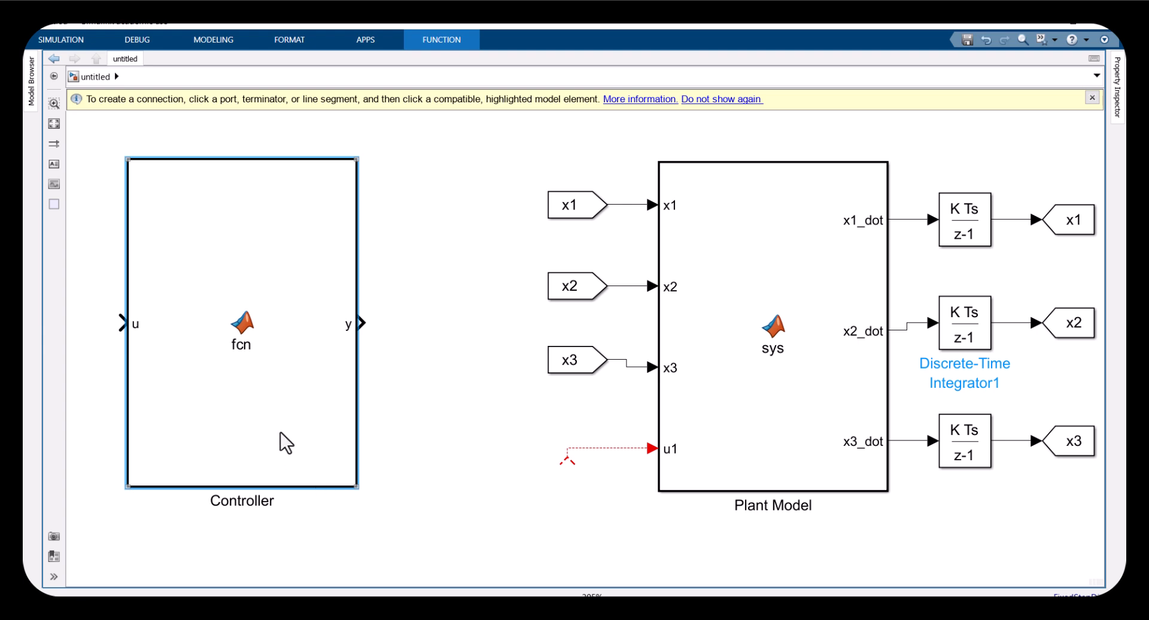
double_click(267, 371)
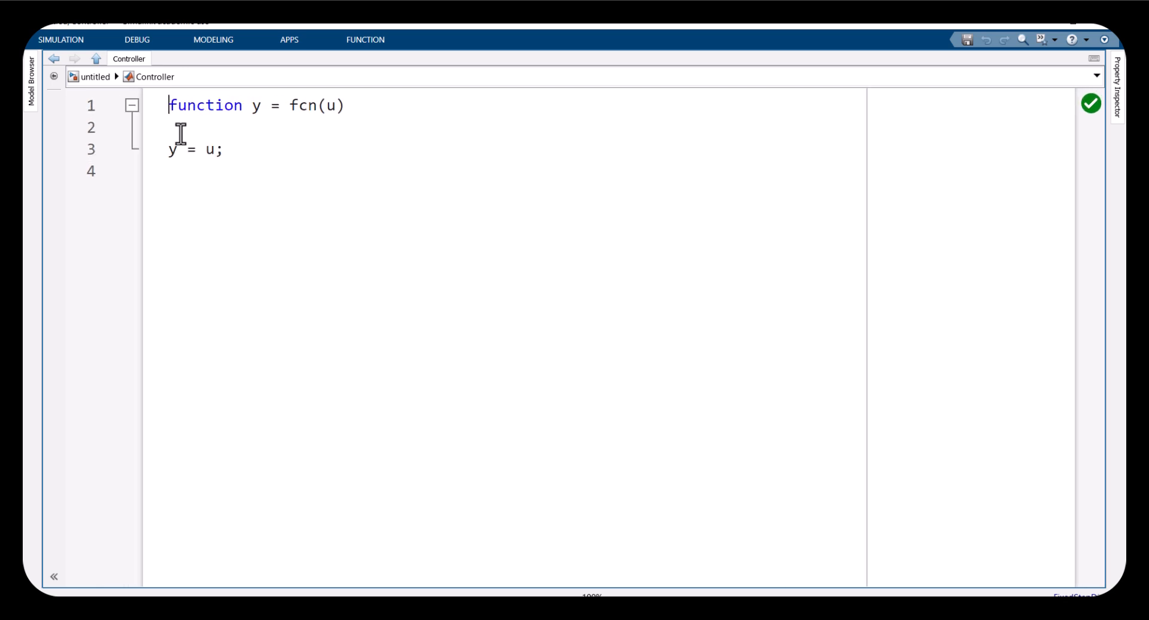
left_click(93, 80)
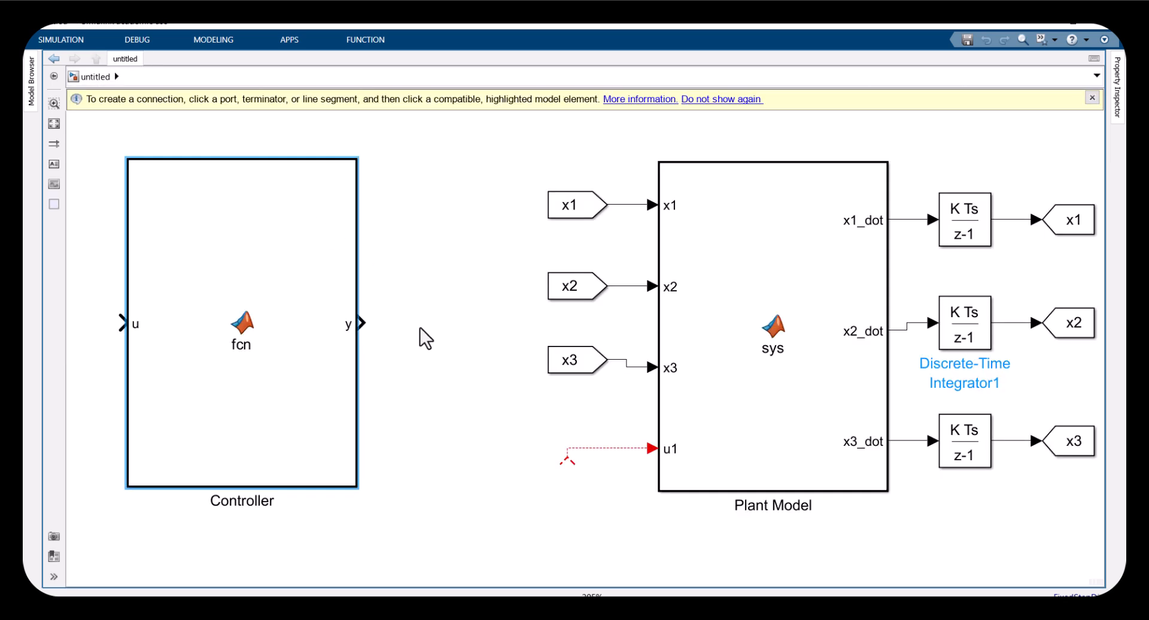
left_click_drag(1059, 517, 605, 155)
left_click(490, 313)
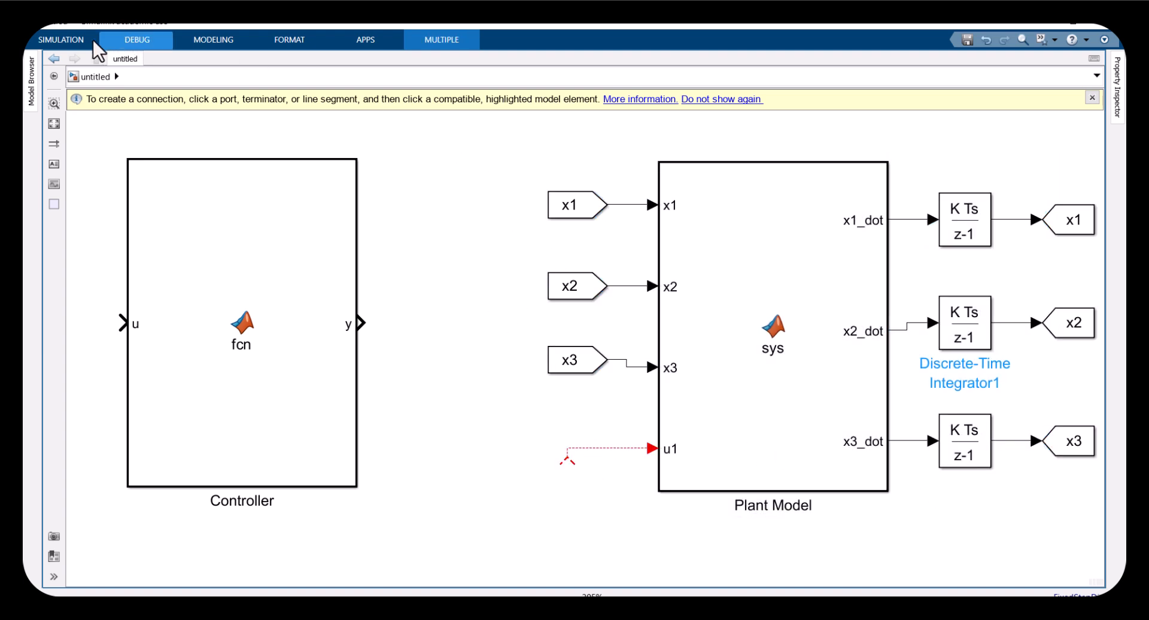
left_click(73, 40)
left_click(714, 456)
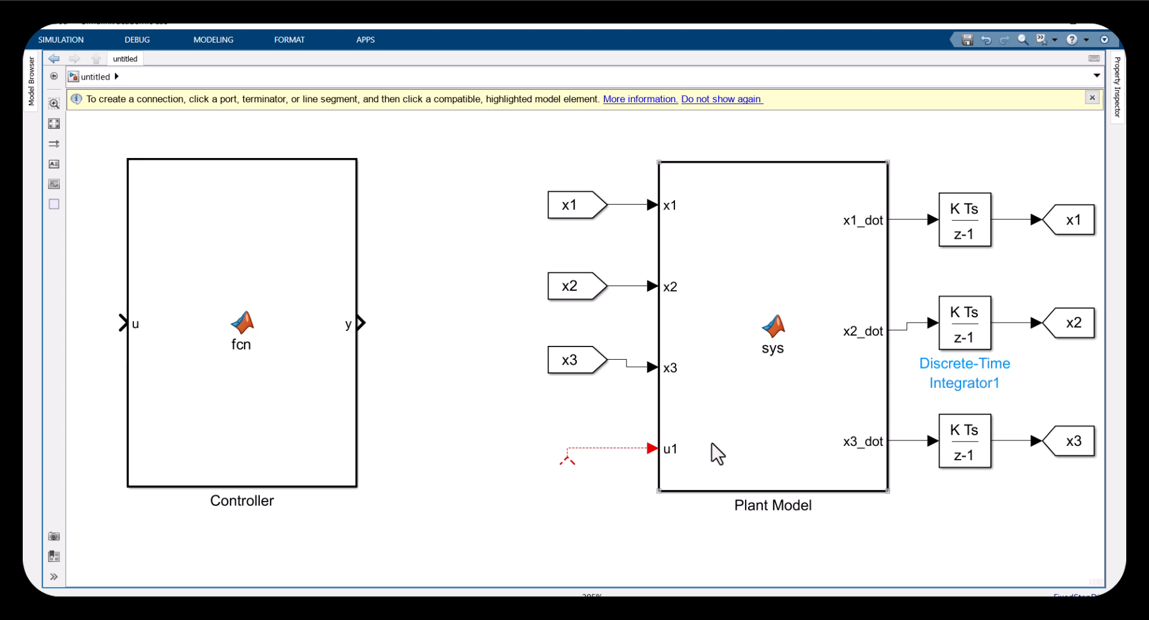
left_click_drag(576, 418, 623, 501)
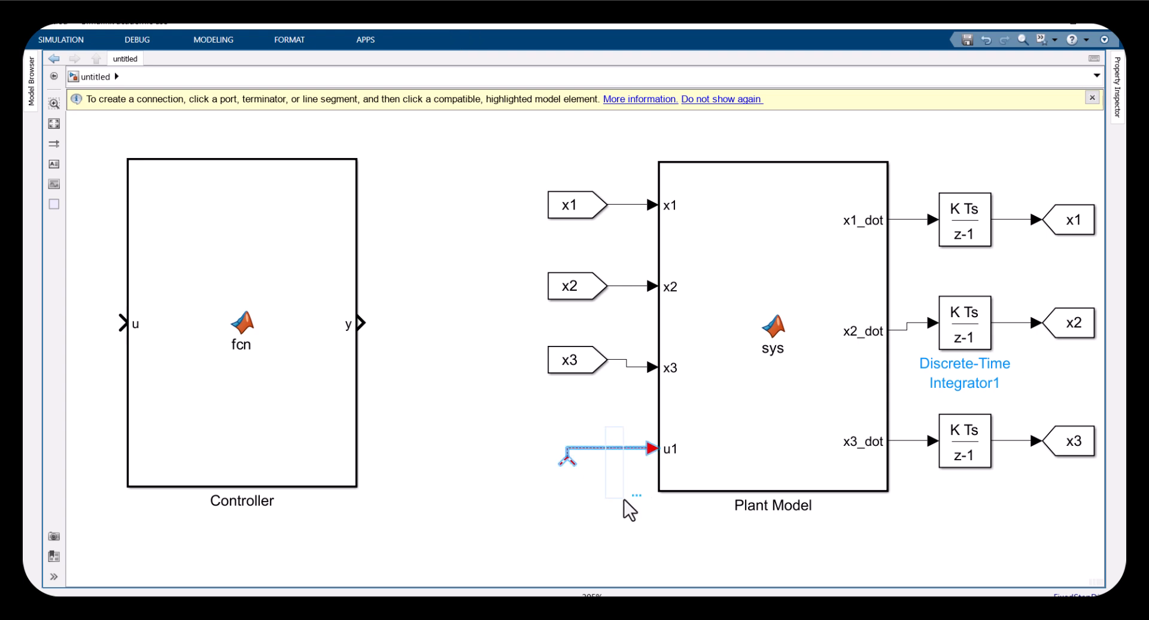
left_click(265, 338)
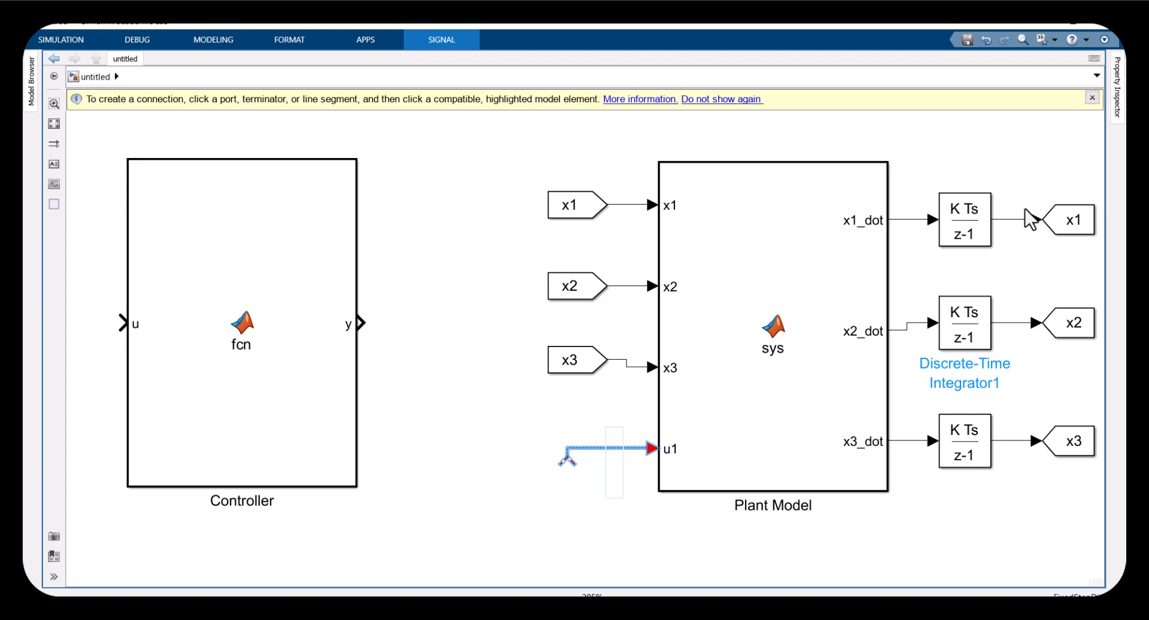
scroll(736, 487, "up", 2)
scroll(713, 410, "right", 4)
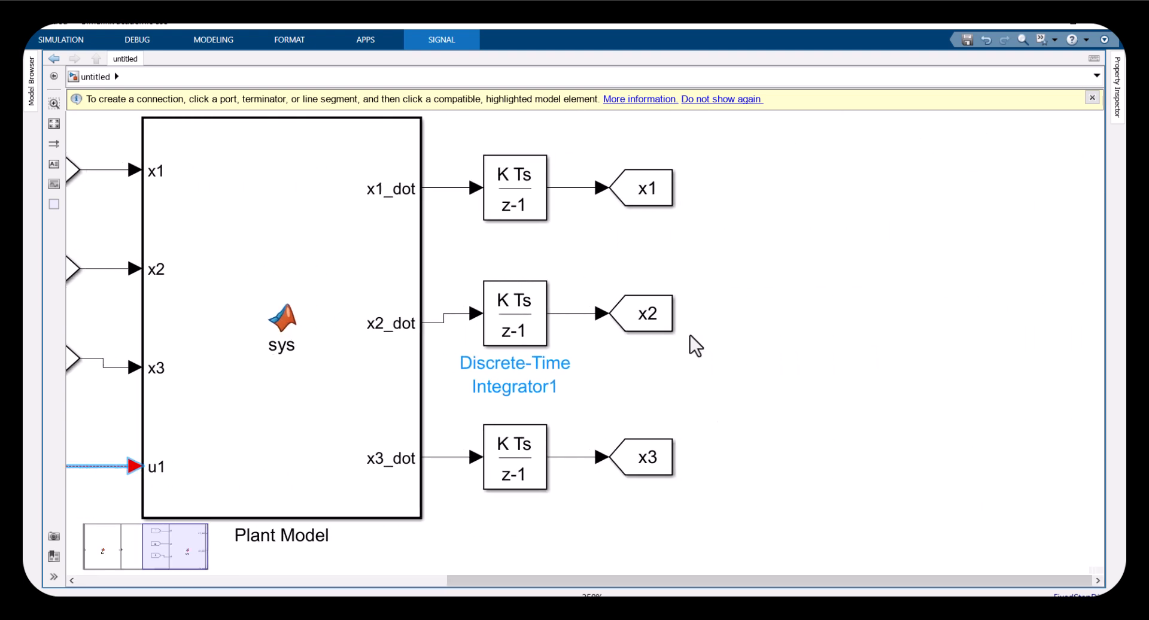
Add a Scope block and connect it to the x1 integrator's output signal
left_click_drag(565, 151, 711, 530)
left_click(812, 242)
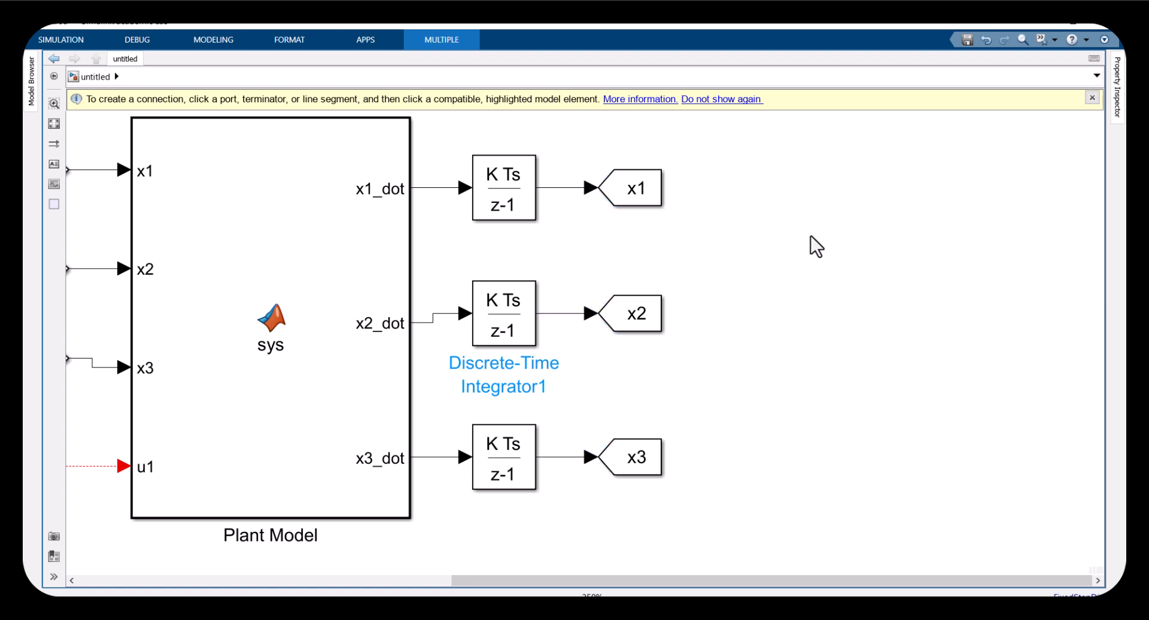
type("Scop")
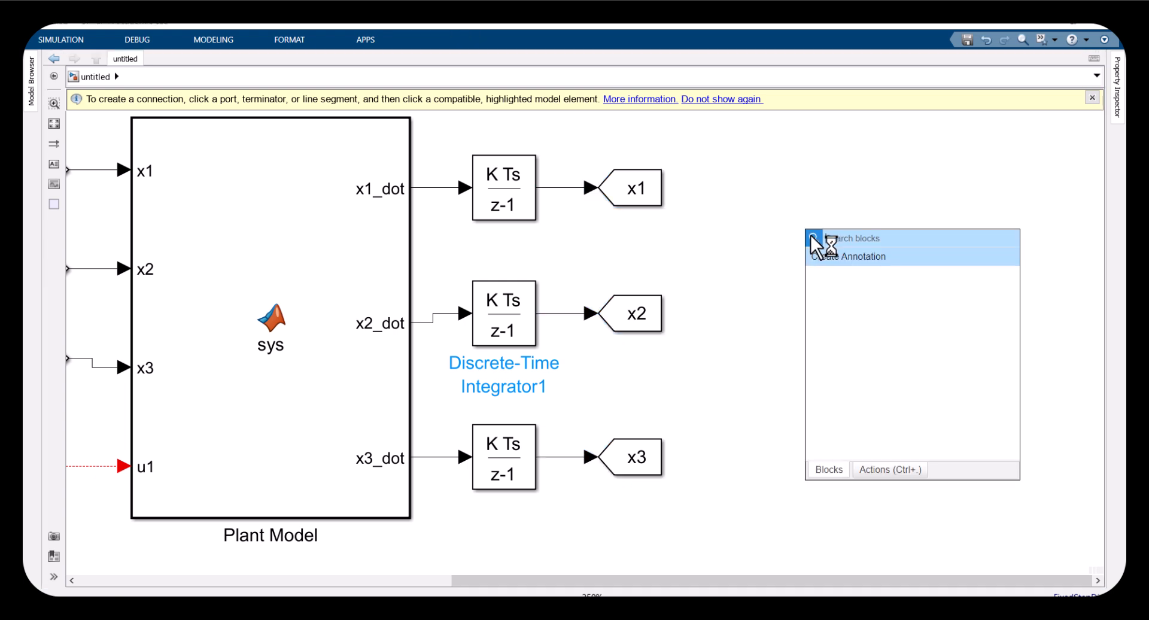
key("Return")
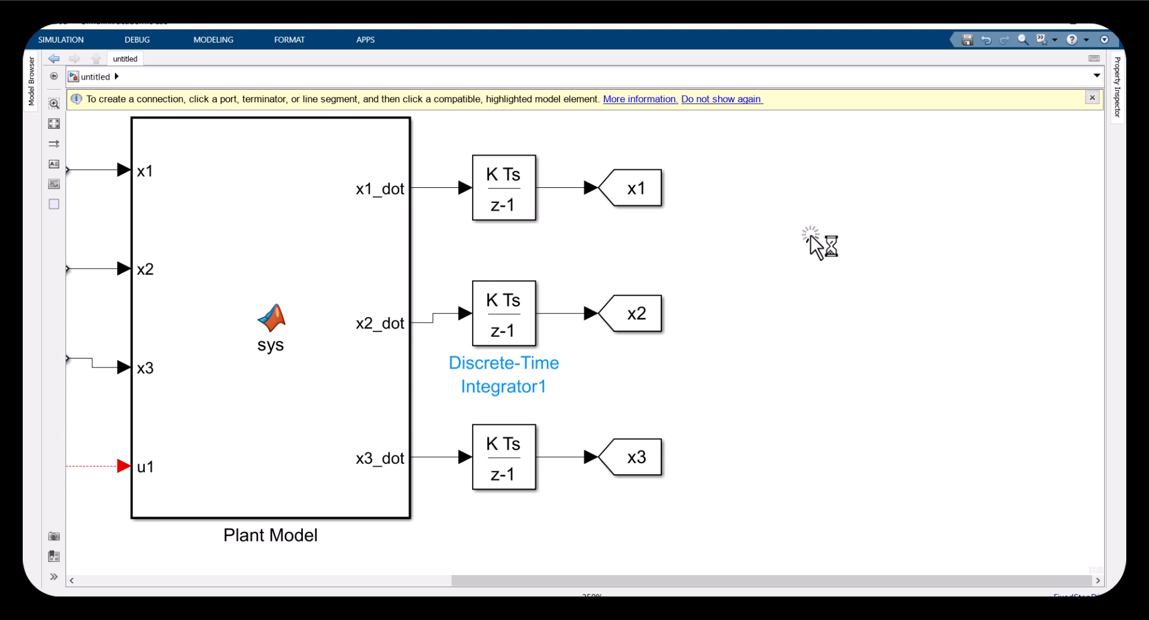
mouse_move(768, 235)
left_mouse_down()
mouse_move(568, 206)
mouse_move(566, 191)
left_mouse_up()
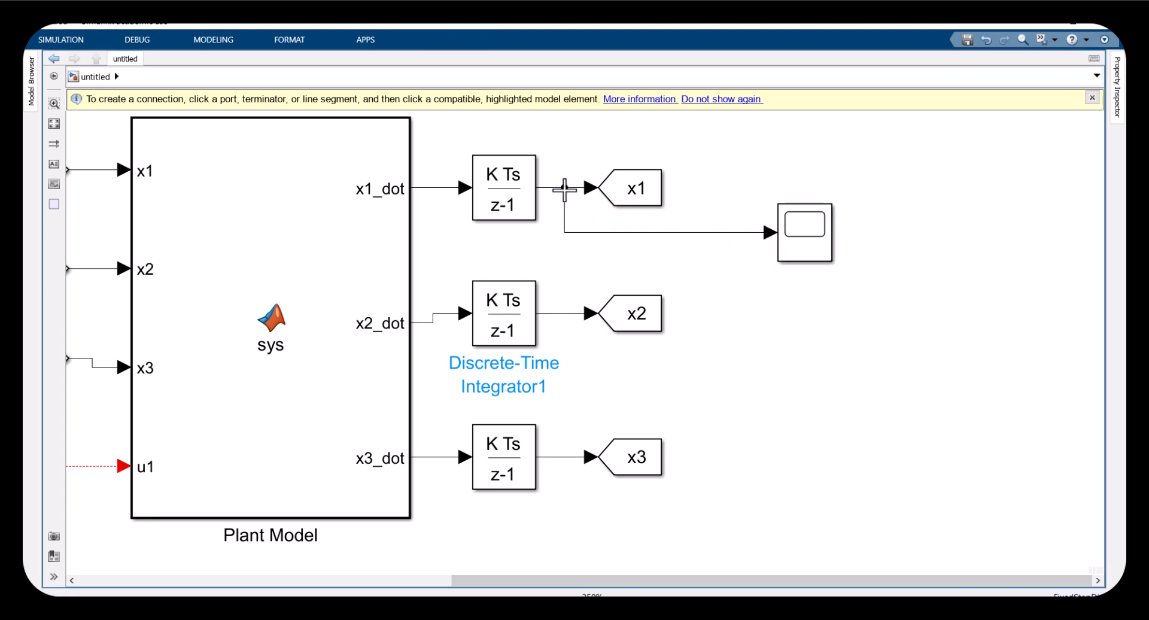
left_click_drag(753, 182, 992, 326)
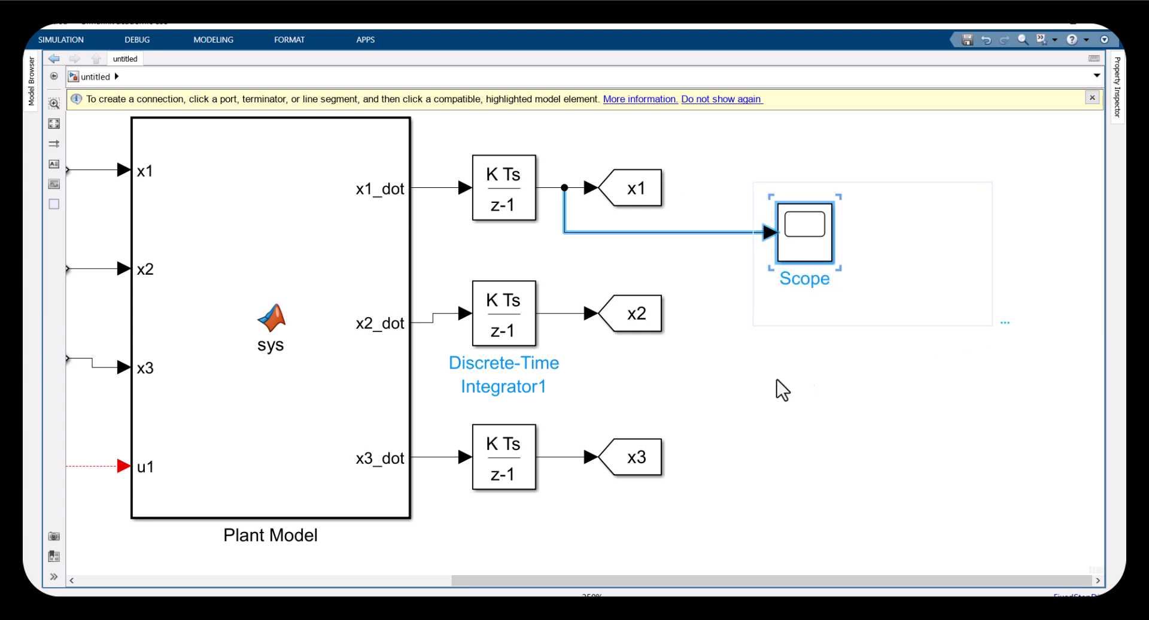
Open the Controller MATLAB Function block and replace its code with the pasted reference-state definitions
left_click(781, 572)
left_click_drag(726, 580, 575, 474)
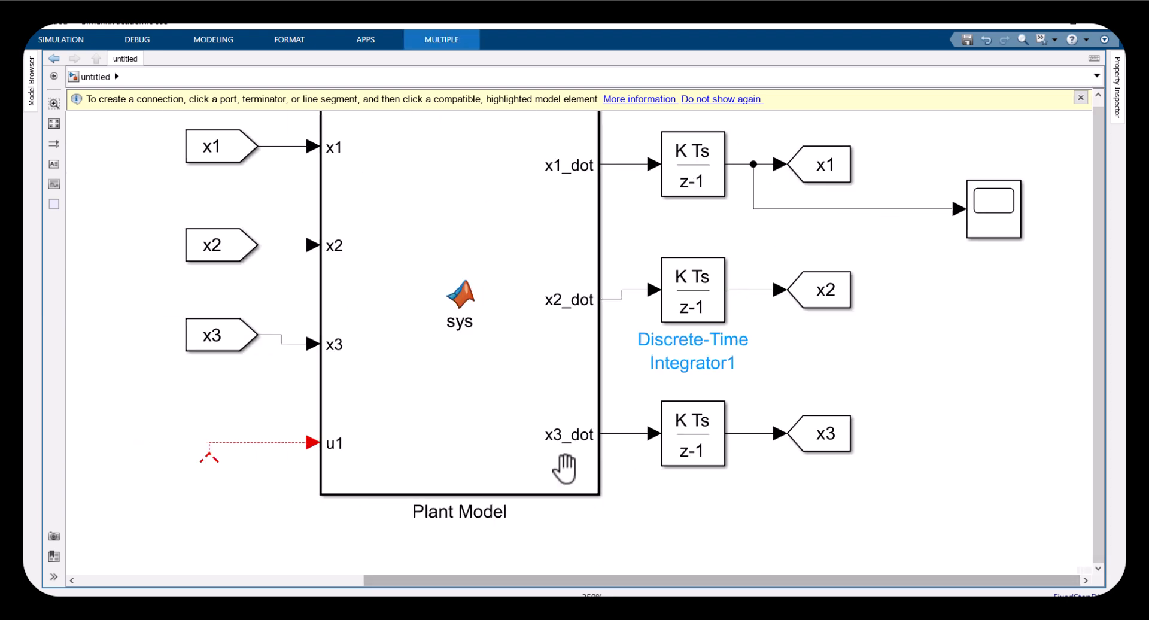
key("space")
left_click_drag(514, 451, 531, 479)
left_click(226, 353)
double_click(206, 354)
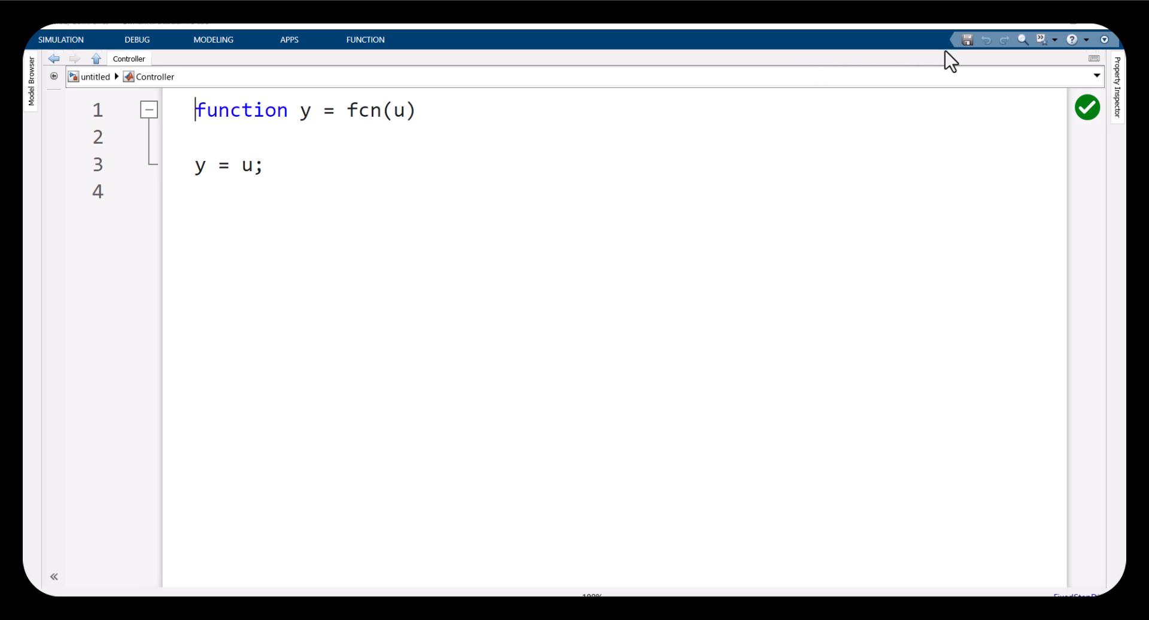
key("ctrl+a")
key("ctrl+v")
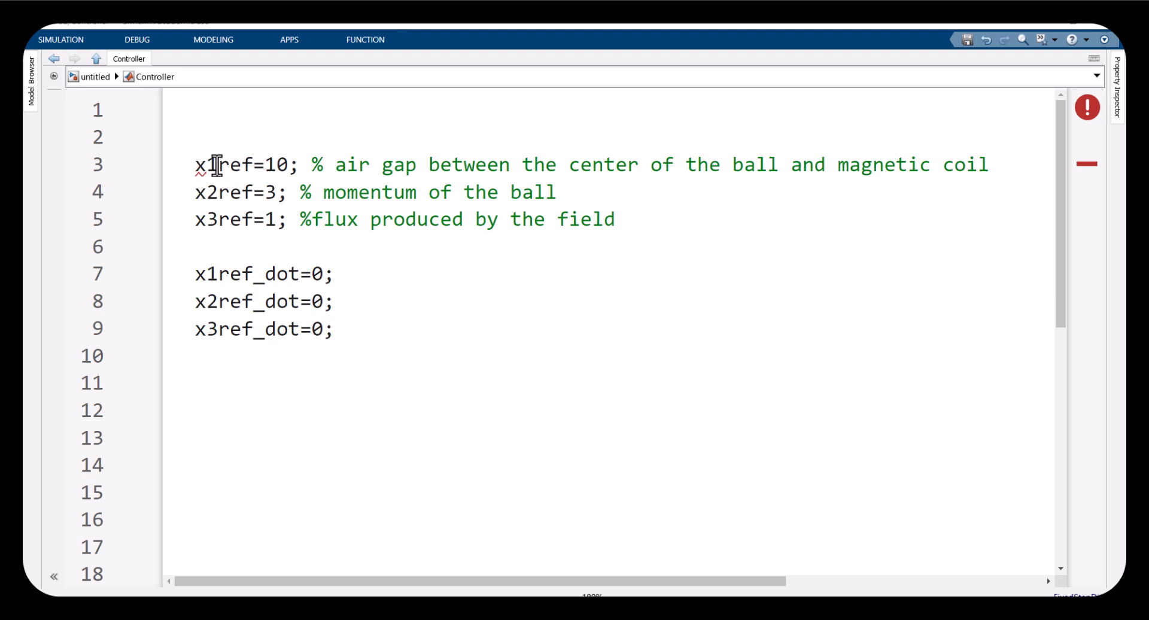
Review the pasted reference values, then inspect the Plant Model code and the state Goto blocks in the diagram
left_click_drag(192, 164, 167, 200)
left_click_drag(283, 219, 192, 219)
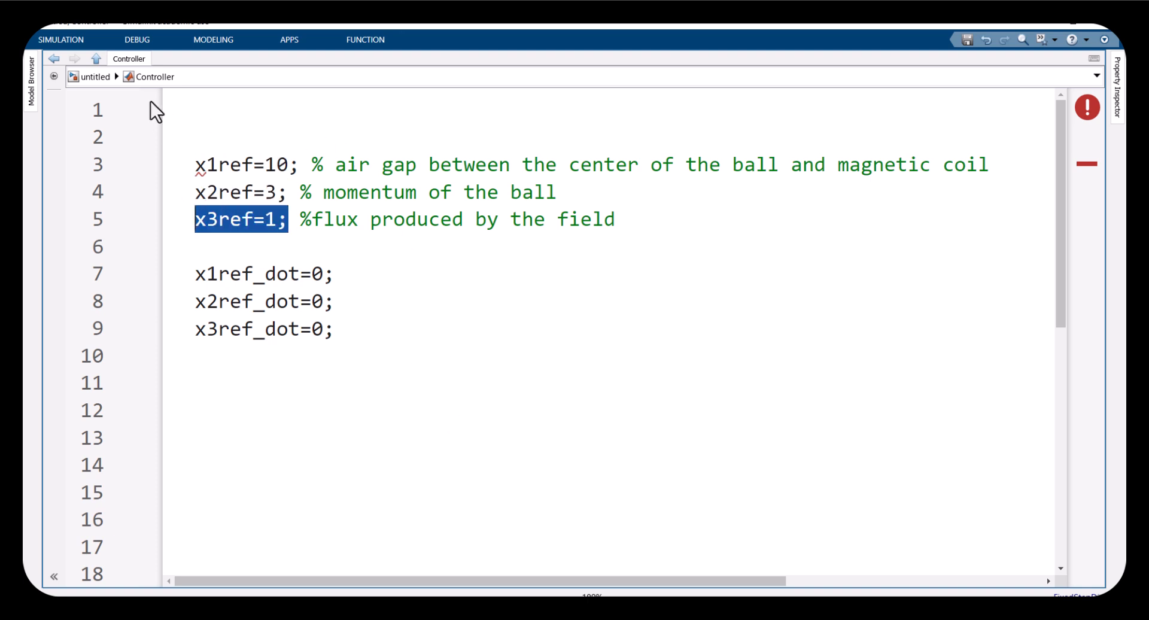
left_click(95, 77)
left_click(710, 332)
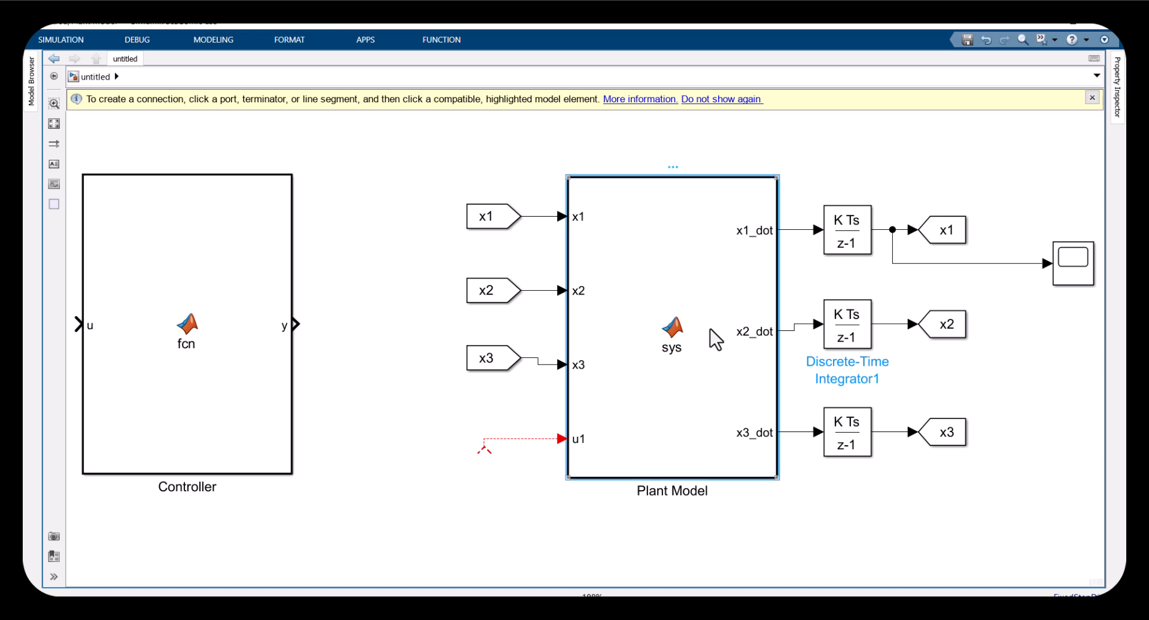
double_click(711, 330)
left_click(374, 376)
left_click_drag(209, 348, 195, 350)
left_click_drag(403, 432, 610, 480)
left_click(105, 83)
left_click_drag(926, 190, 981, 470)
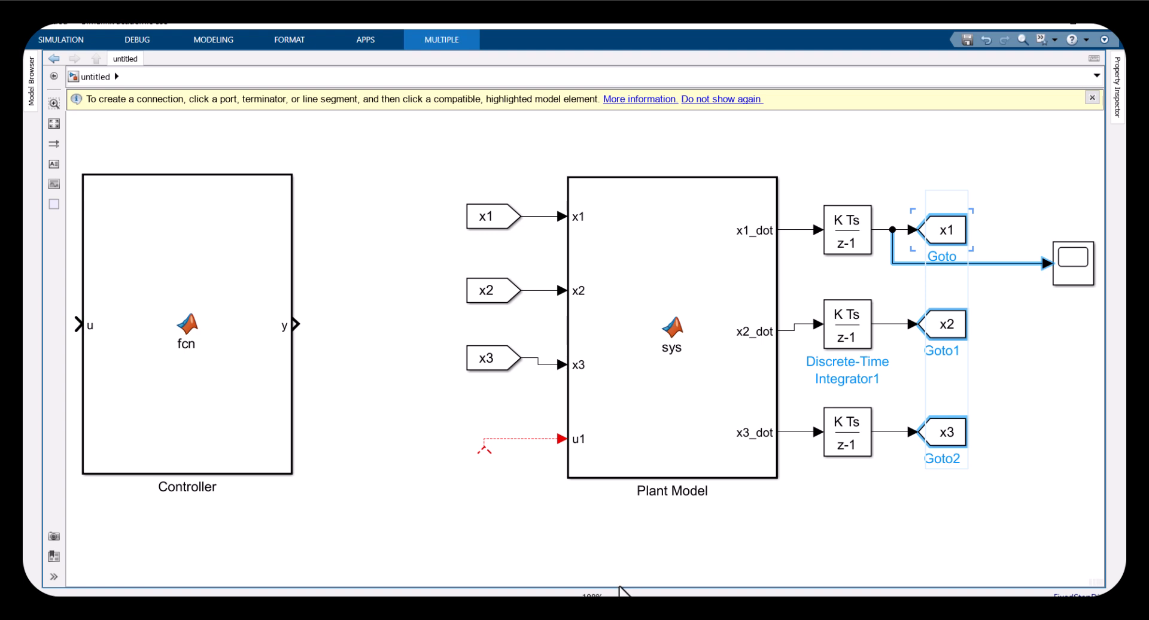
mouse_move(605, 606)
Switch to the paper PDF and examine the state vector definition and equations 20 to 22
left_click(481, 577)
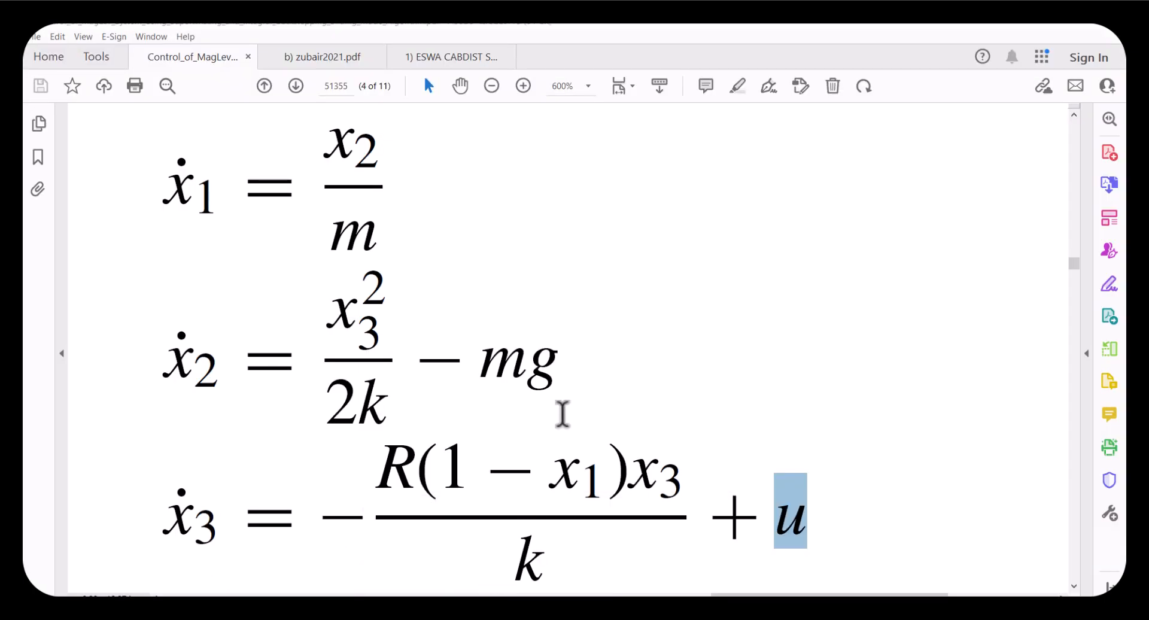
scroll(566, 421, "down", 2)
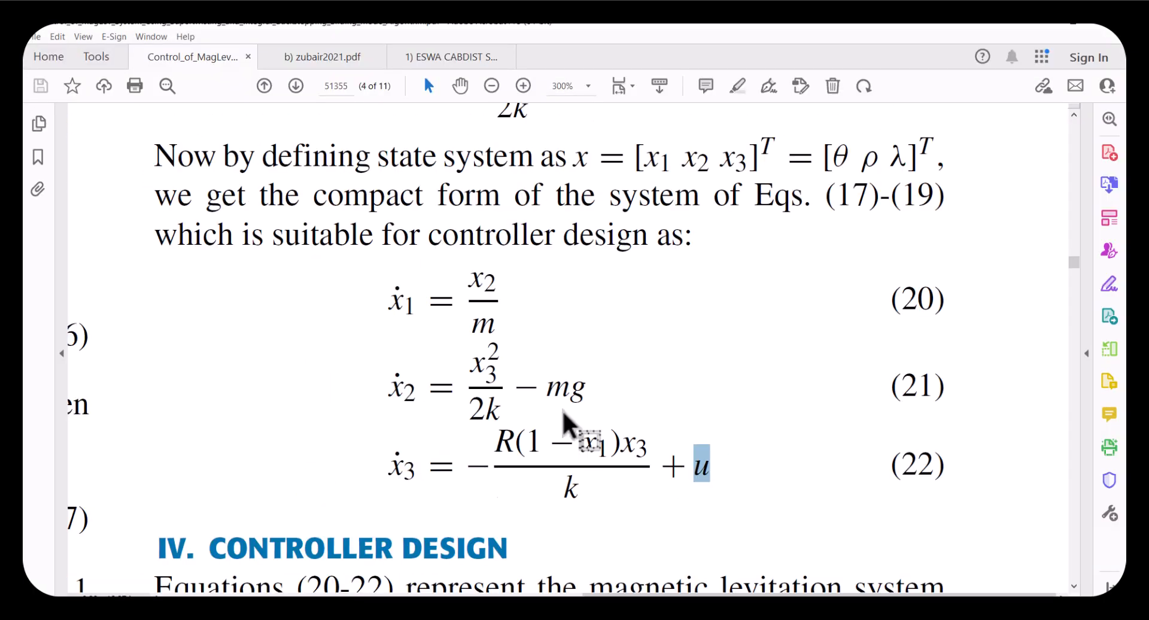
mouse_move(926, 243)
left_mouse_down()
mouse_move(939, 244)
mouse_move(910, 243)
left_mouse_up()
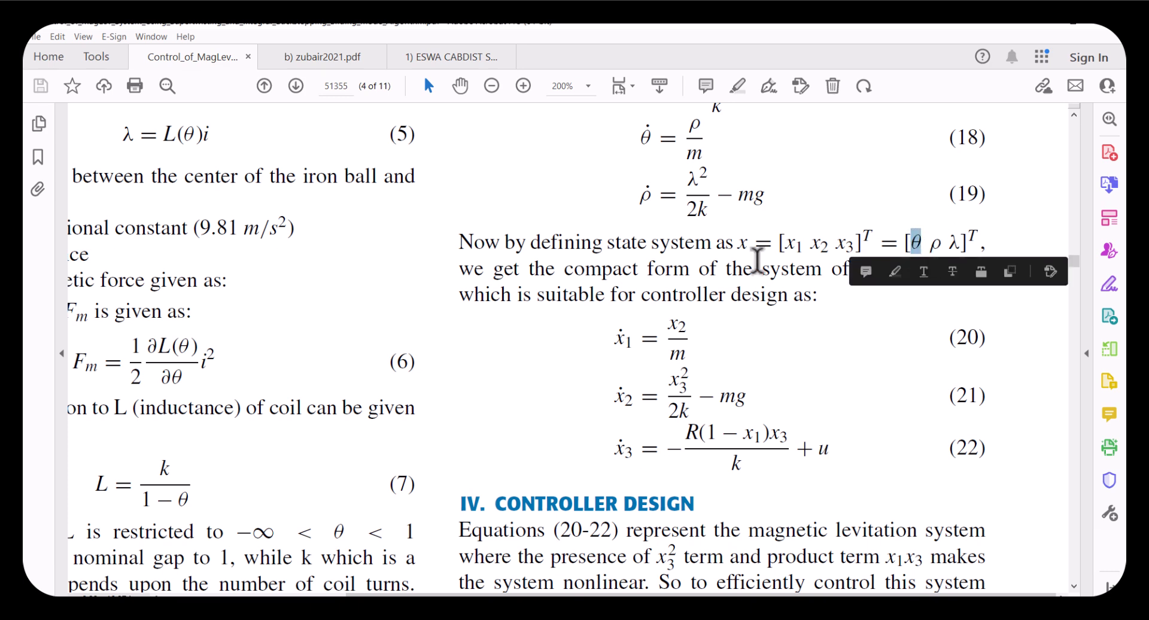
scroll(707, 265, "left", 3)
scroll(708, 261, "left", 2)
scroll(898, 258, "right", 5)
left_click_drag(925, 242, 956, 241)
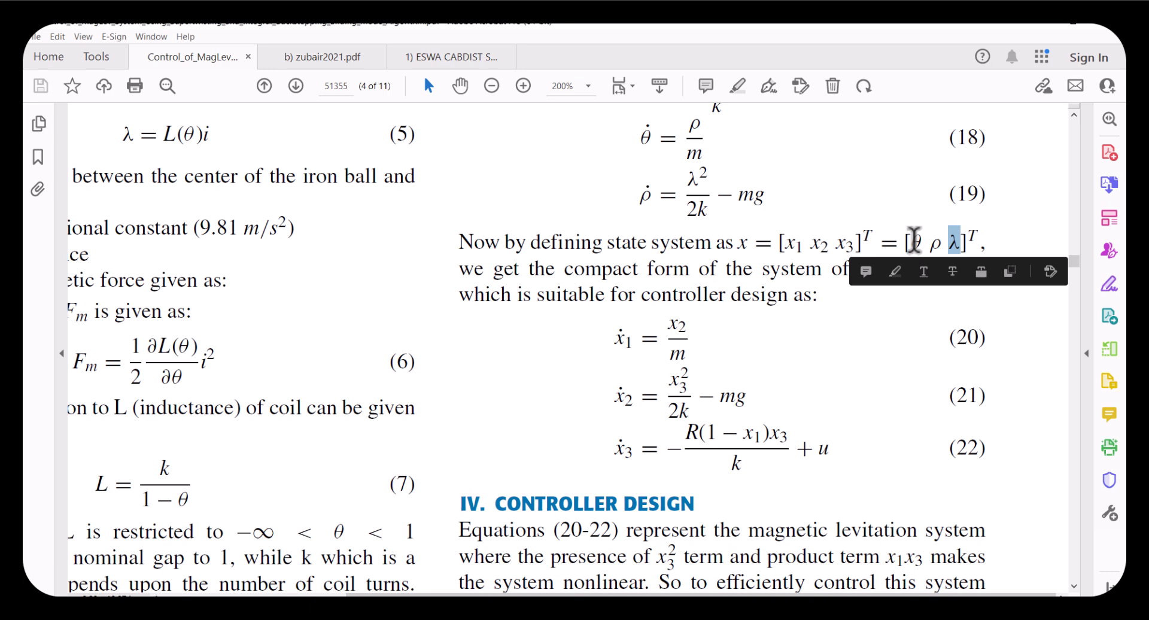
left_click_drag(914, 240, 961, 239)
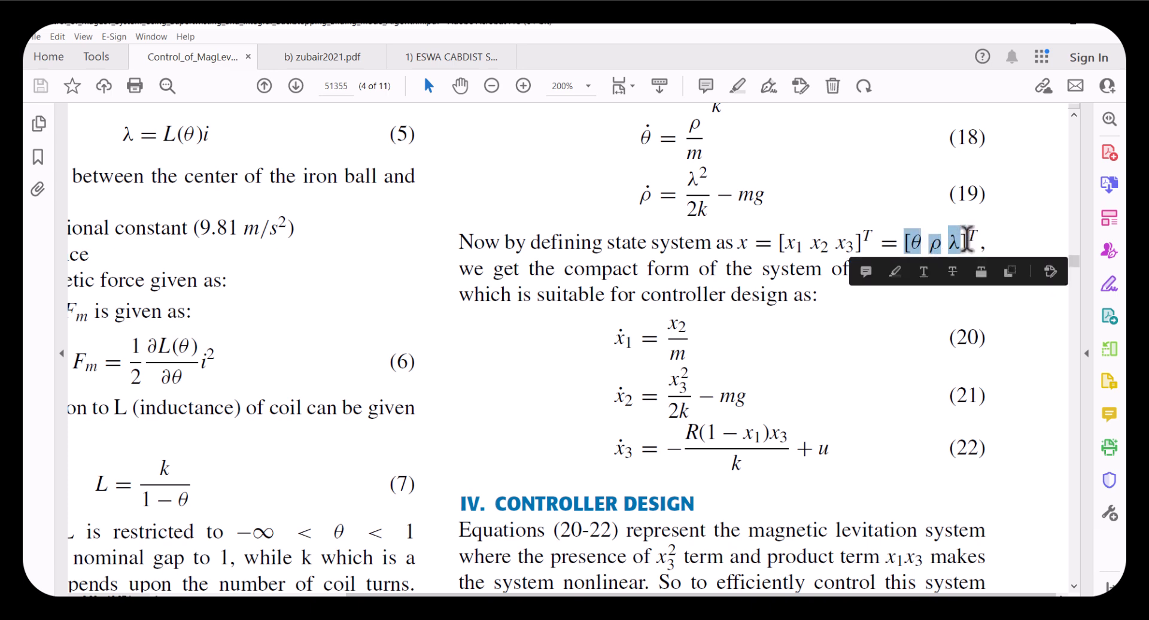
scroll(948, 236, "up", 4, "ctrl")
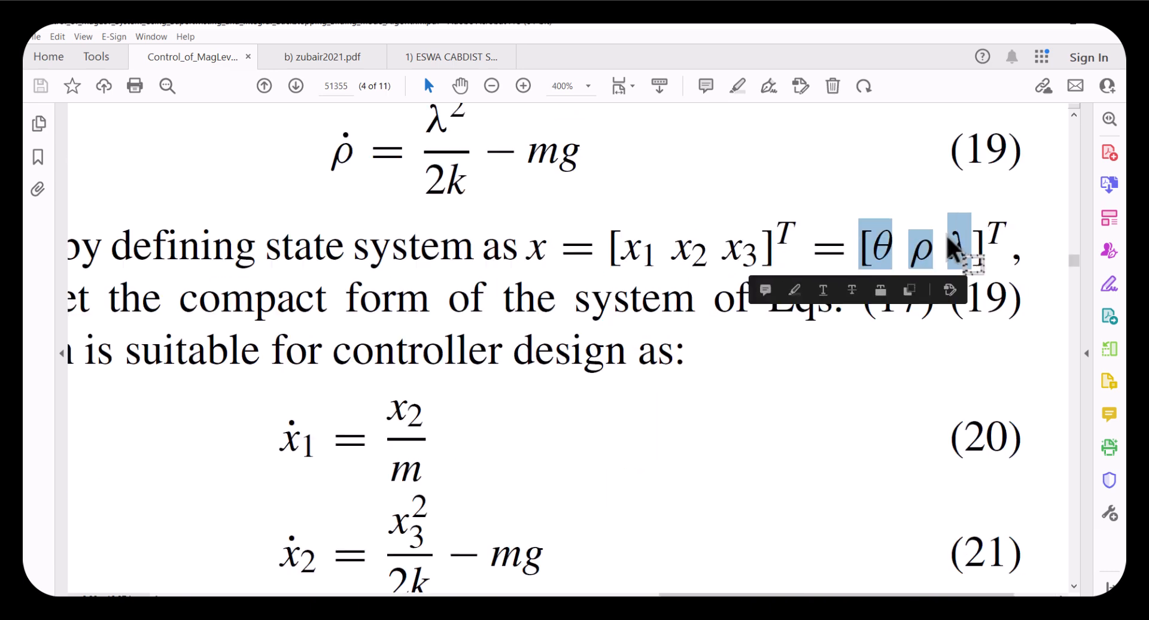
scroll(945, 240, "down", 1, "ctrl")
left_click_drag(919, 251, 843, 252)
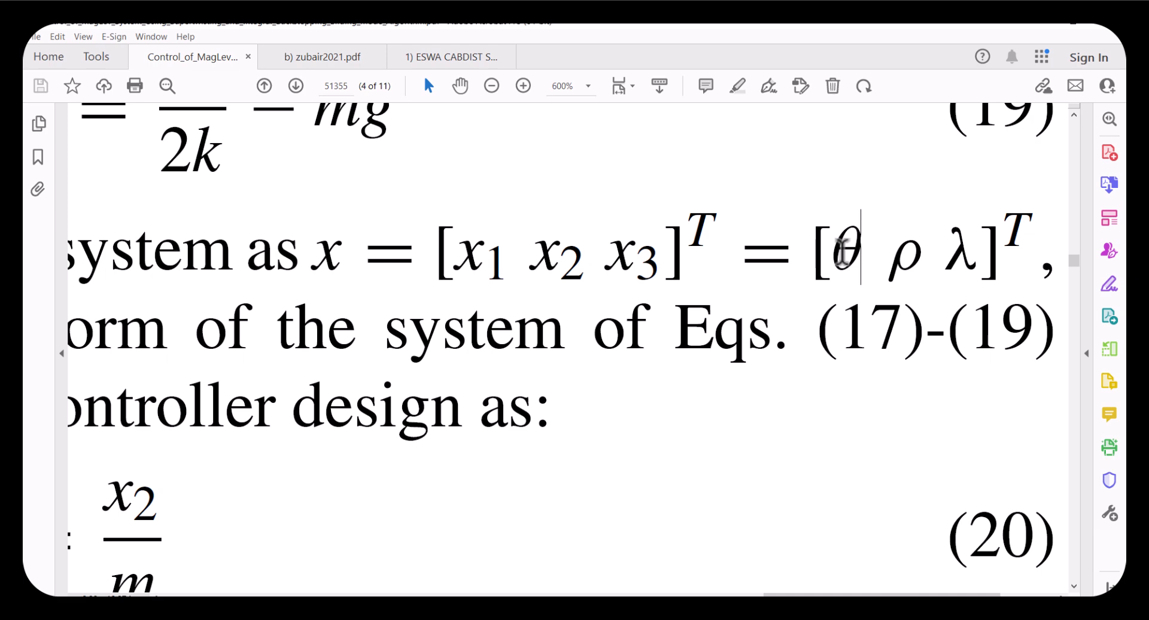
scroll(842, 254, "down", 1, "ctrl")
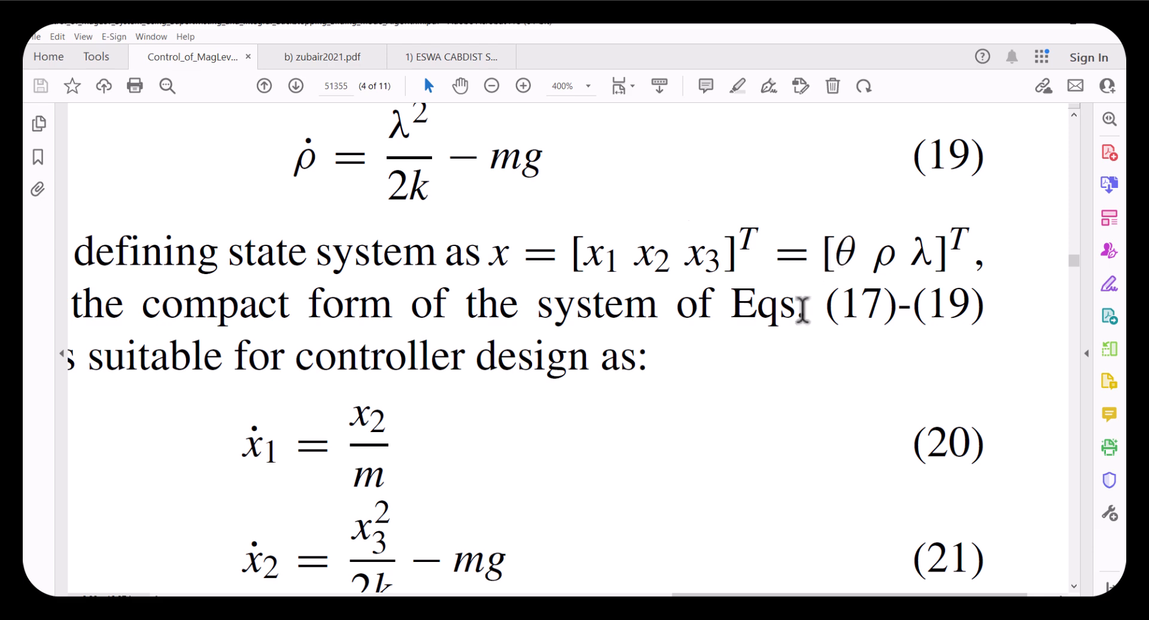
scroll(673, 481, "down", 3)
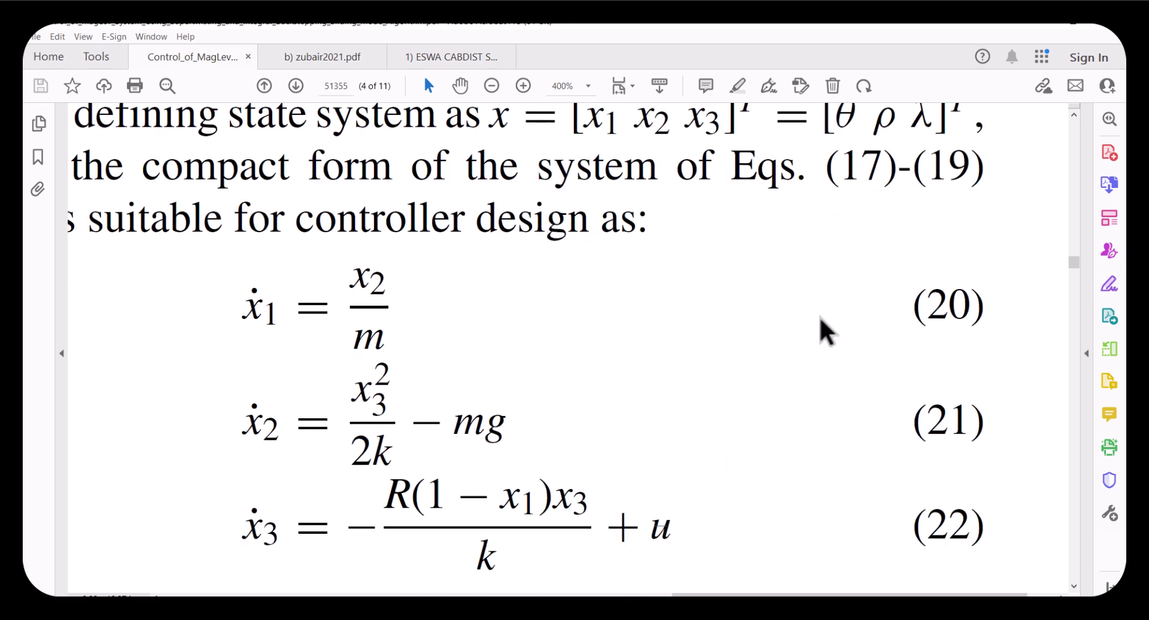
scroll(847, 164, "up", 1)
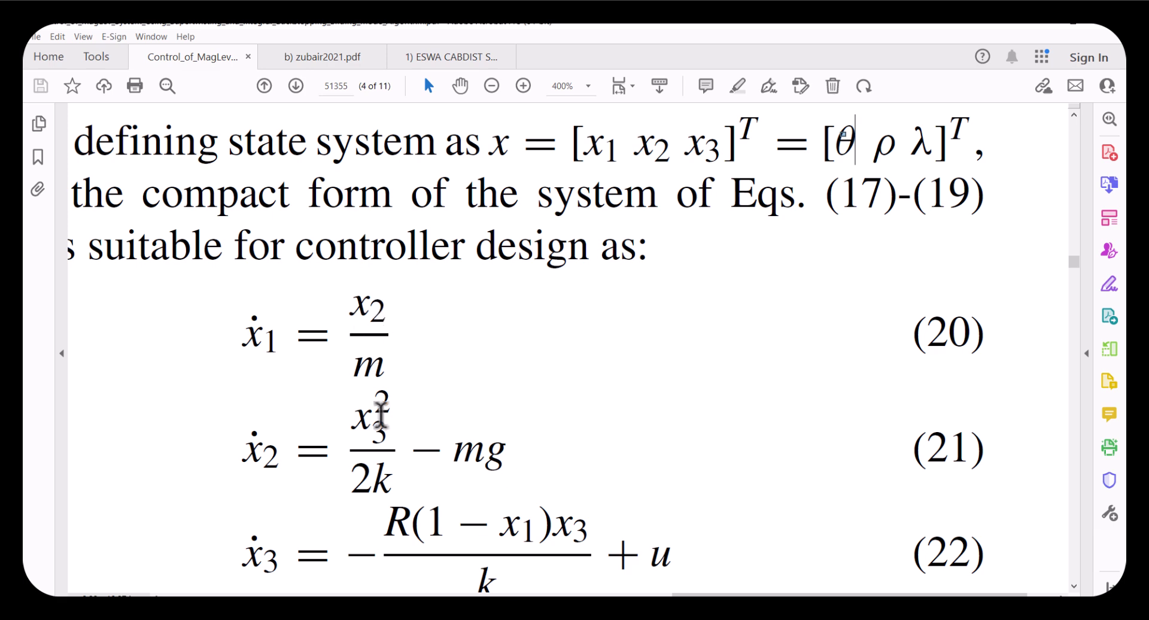
double_click(518, 530)
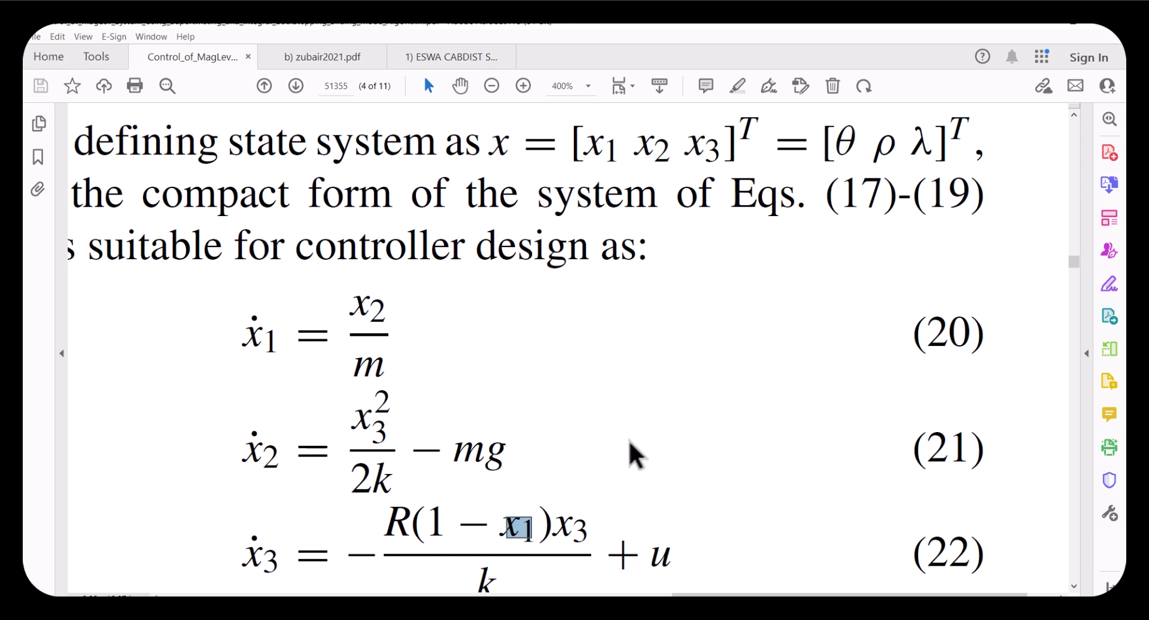
left_click(880, 149)
double_click(879, 150)
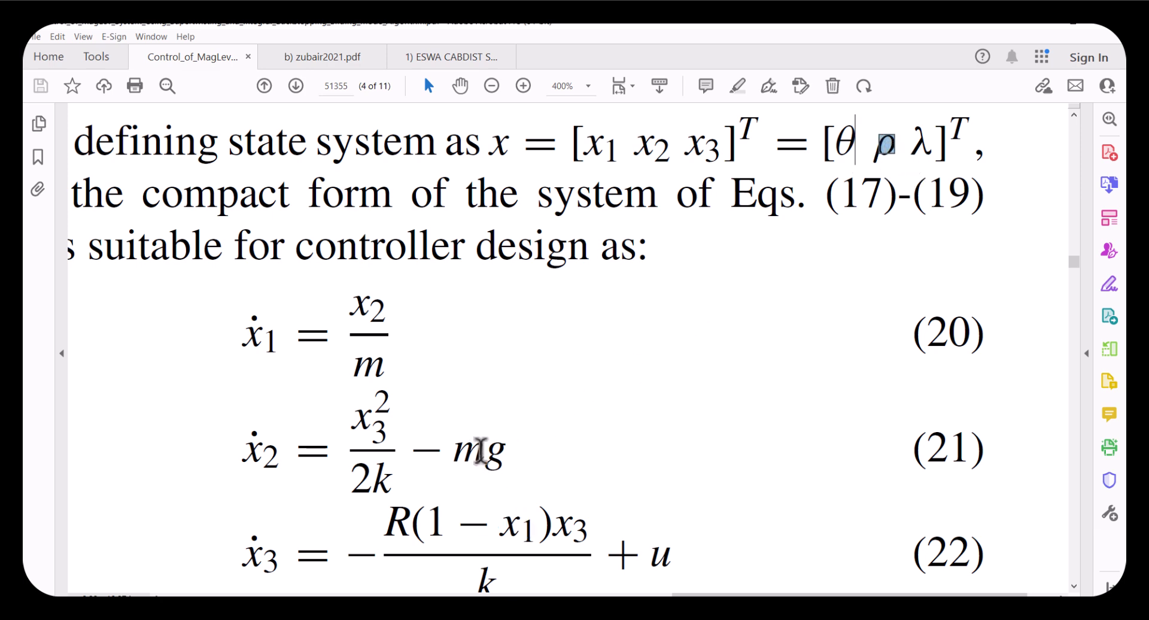
left_click_drag(685, 157, 602, 155)
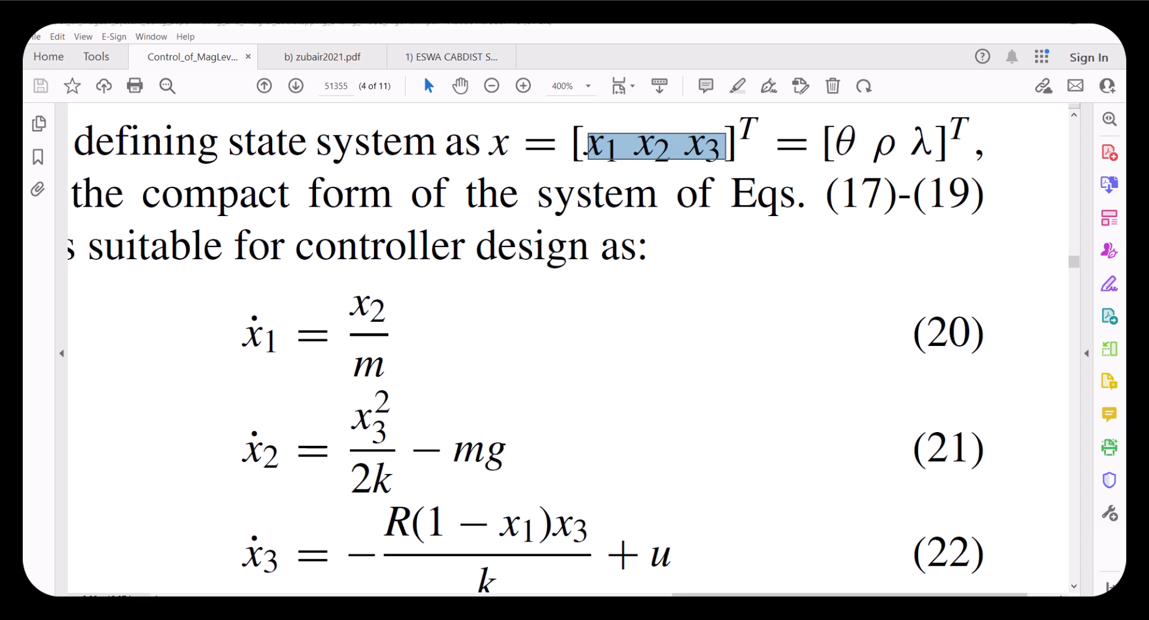
Reopen the Controller code and examine the x1ref, x2ref and x3ref reference value lines
left_click(644, 548)
double_click(203, 418)
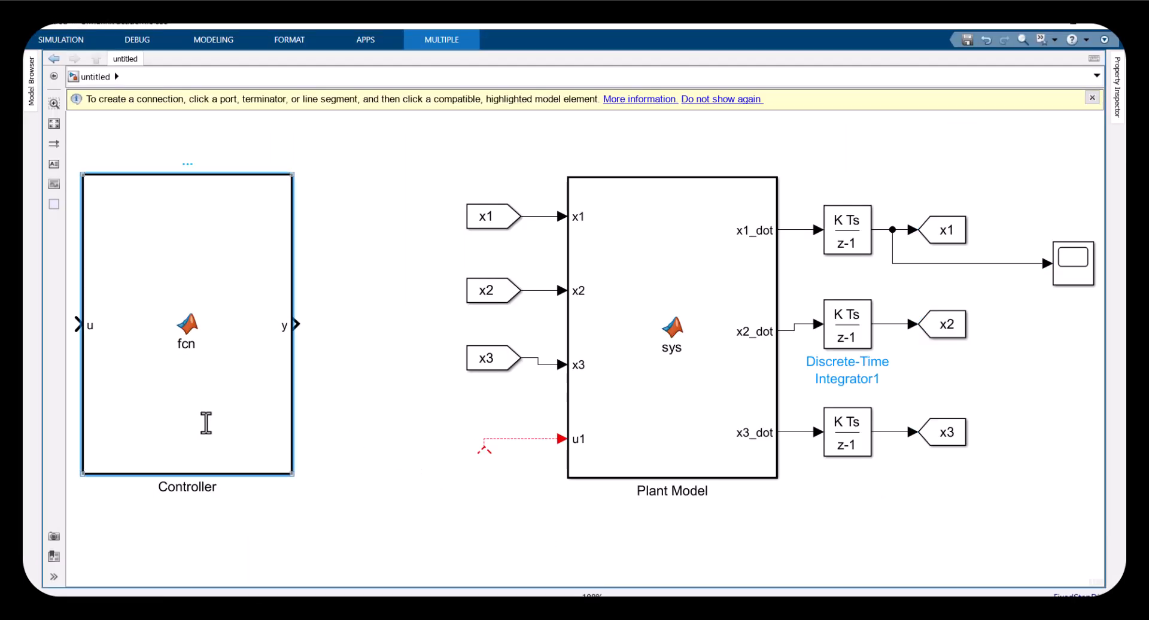
left_click_drag(197, 192, 290, 193)
left_click(279, 192)
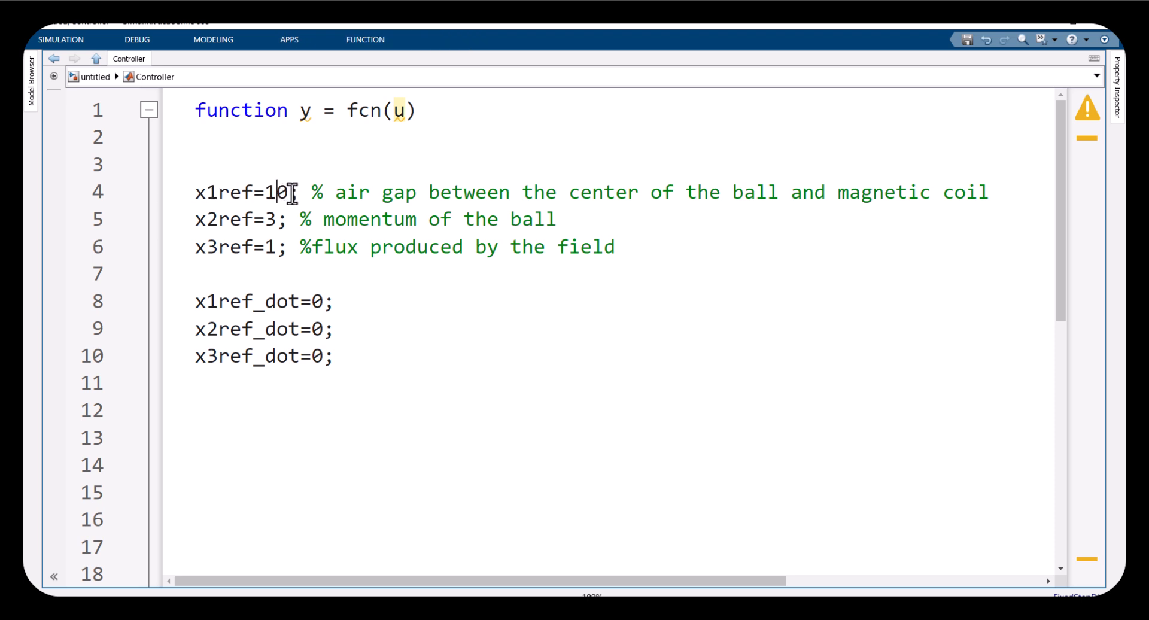
left_click_drag(290, 192, 264, 192)
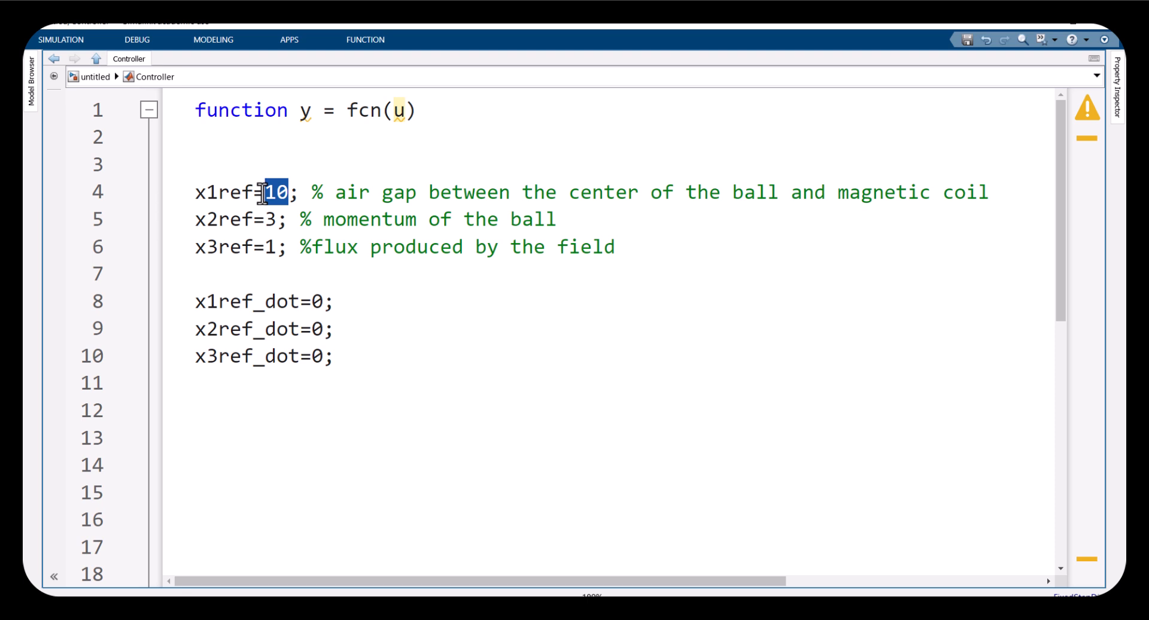
left_click(278, 221)
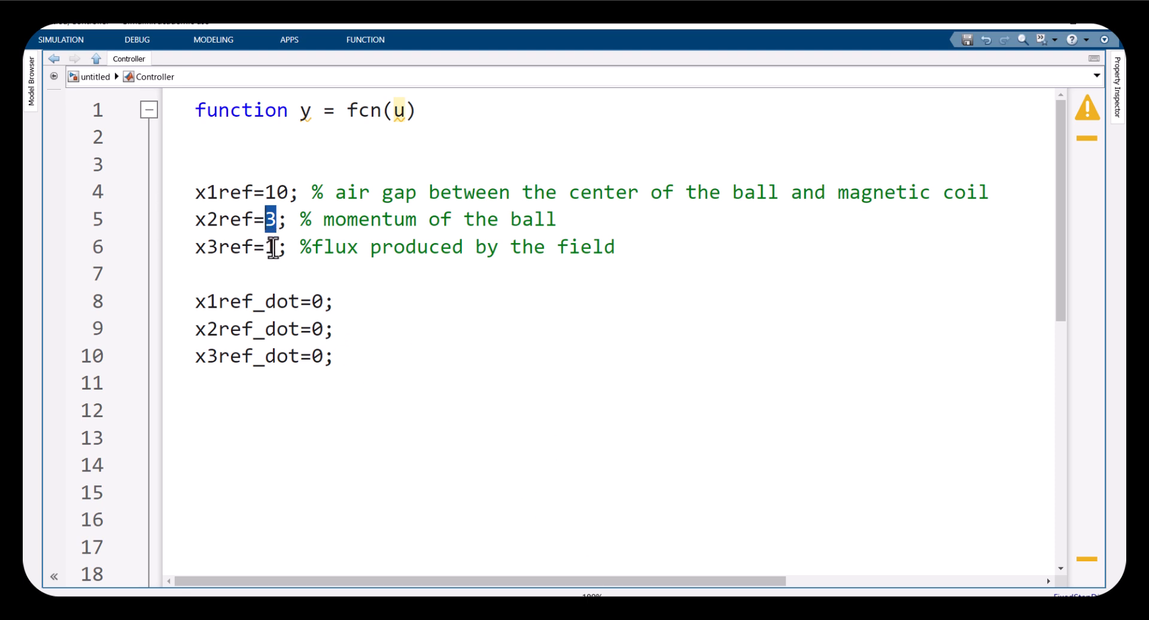
double_click(269, 246)
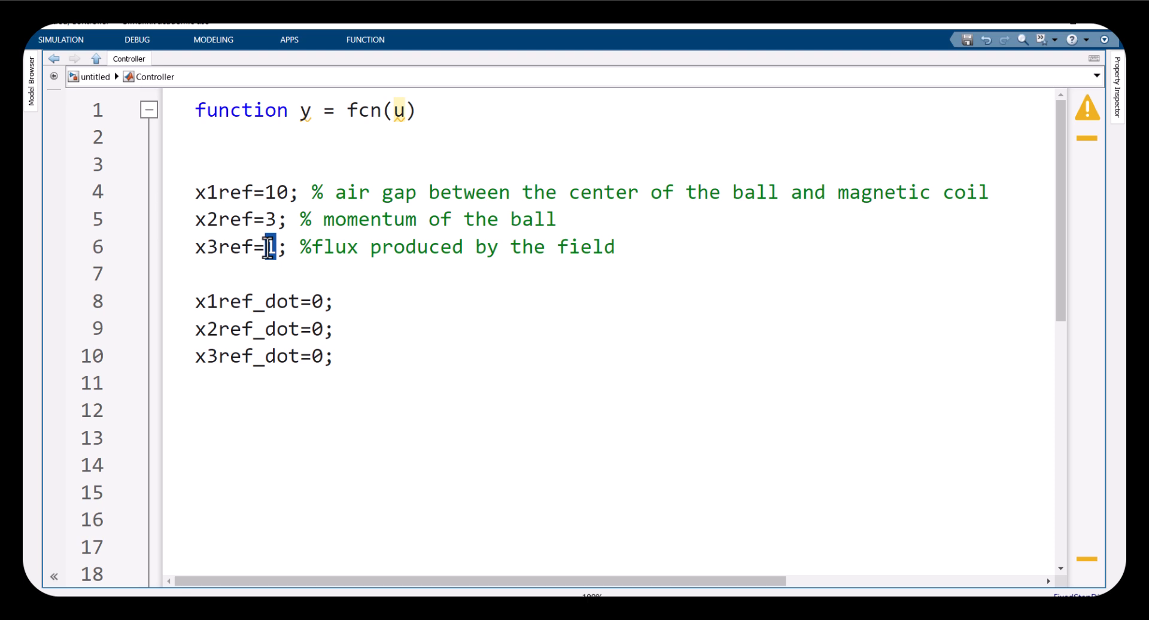
left_click_drag(252, 190, 216, 190)
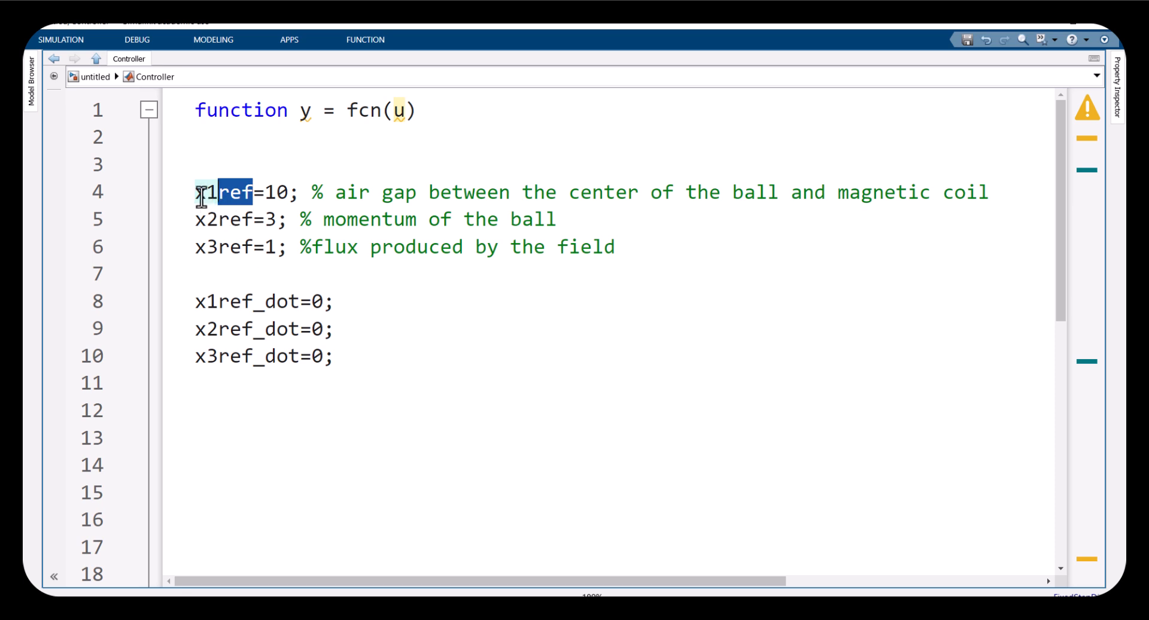
left_click_drag(191, 192, 263, 191)
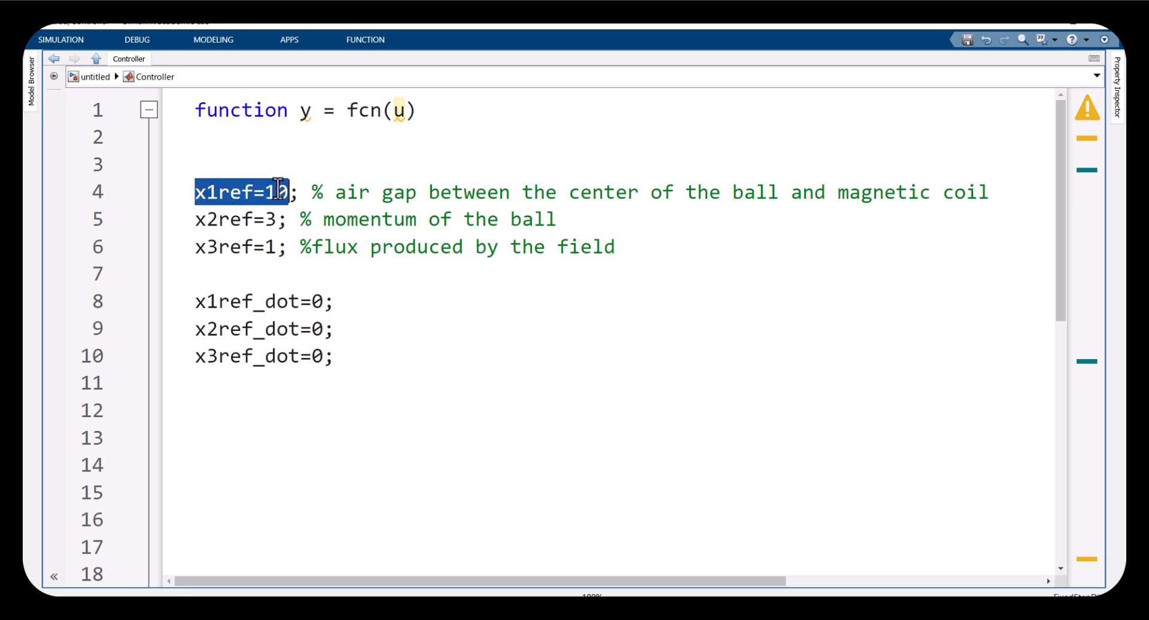
left_click_drag(192, 219, 286, 219)
left_click_drag(195, 247, 169, 192)
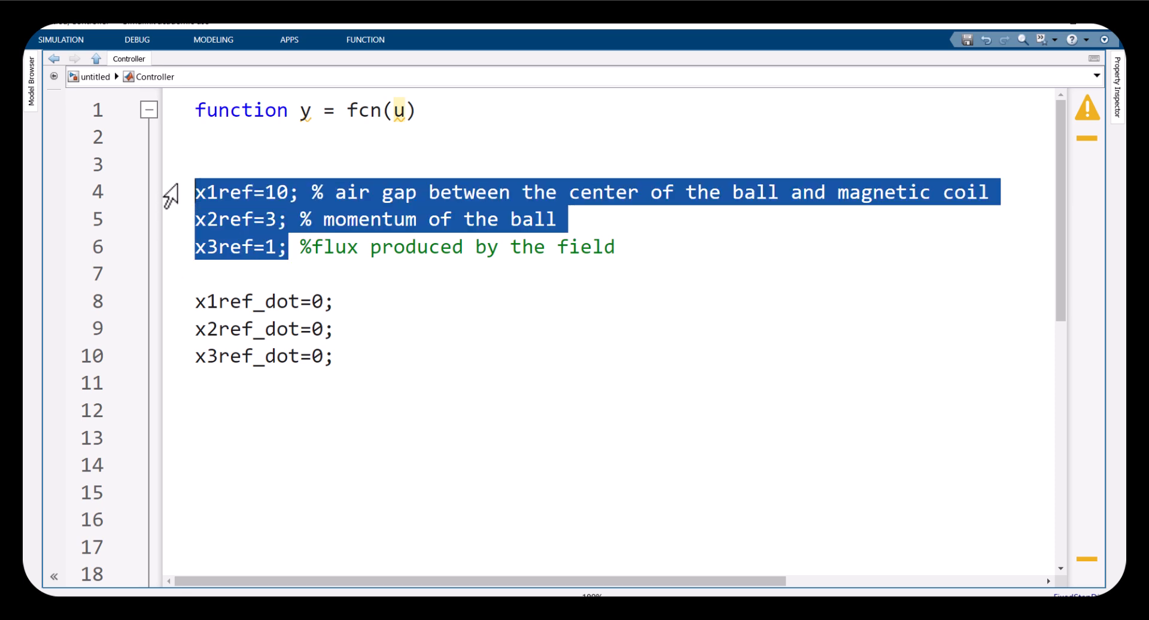
left_click(231, 193)
left_click_drag(310, 248, 176, 208)
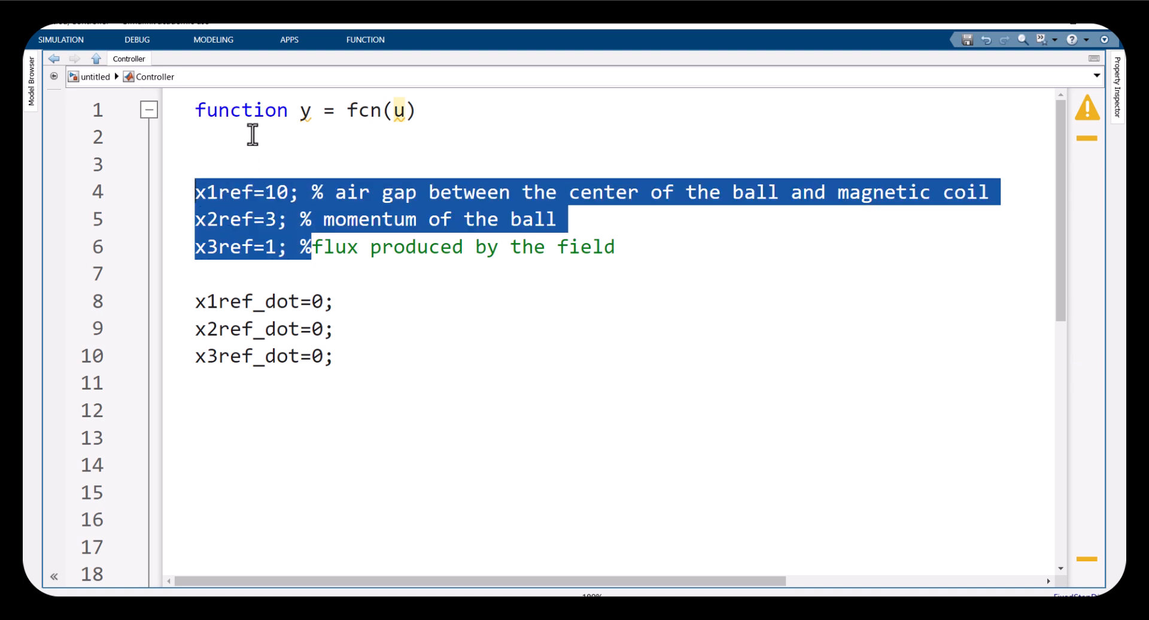
Select the state Goto blocks in the model and reopen the Controller's reference-value lines for comparison
left_click(102, 79)
left_click_drag(903, 199, 991, 501)
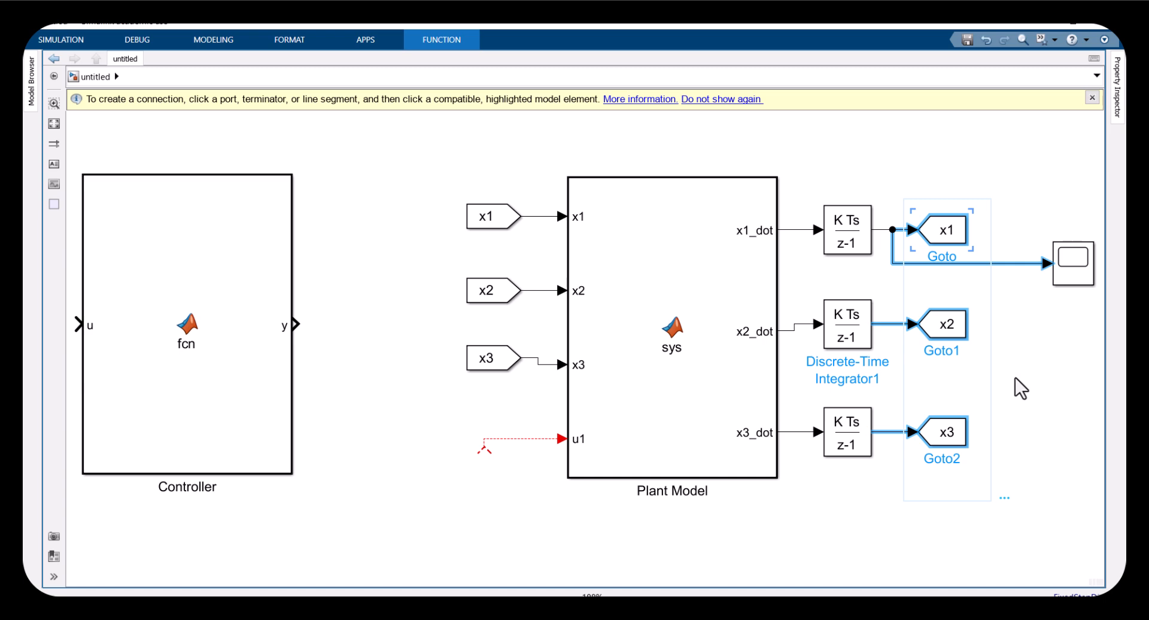
double_click(195, 359)
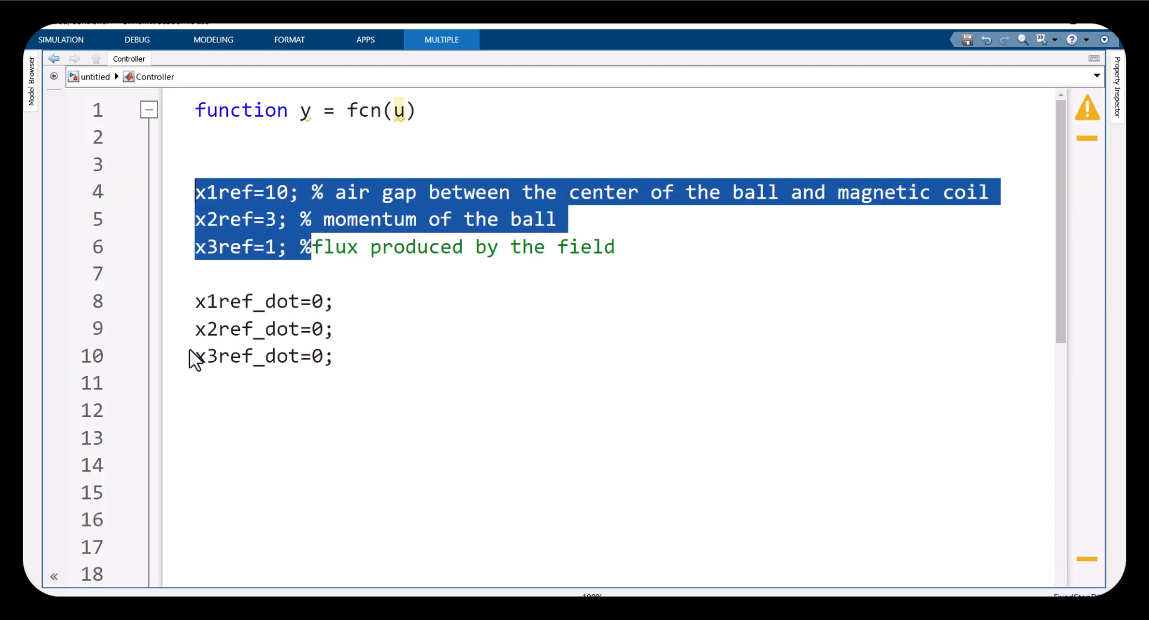
left_click(207, 219)
left_click_drag(289, 191, 195, 191)
Inspect the x1, x2 and x3 Goto blocks and the unconnected u1 input line in the model
left_click(95, 76)
left_click_drag(892, 172, 1042, 286)
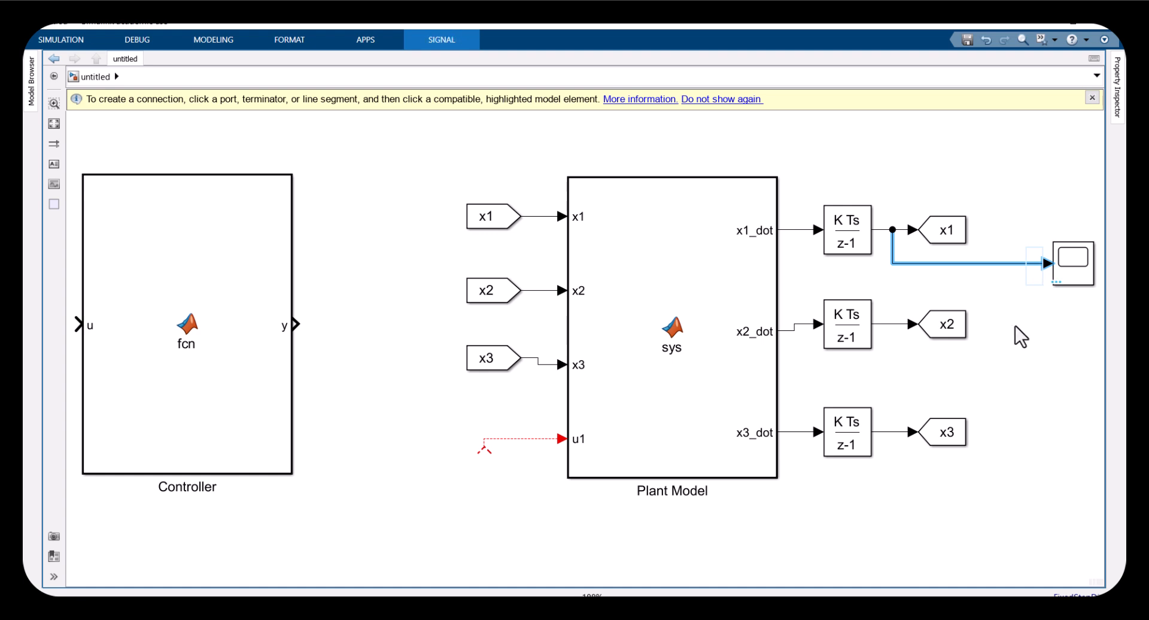
left_click_drag(896, 187, 961, 248)
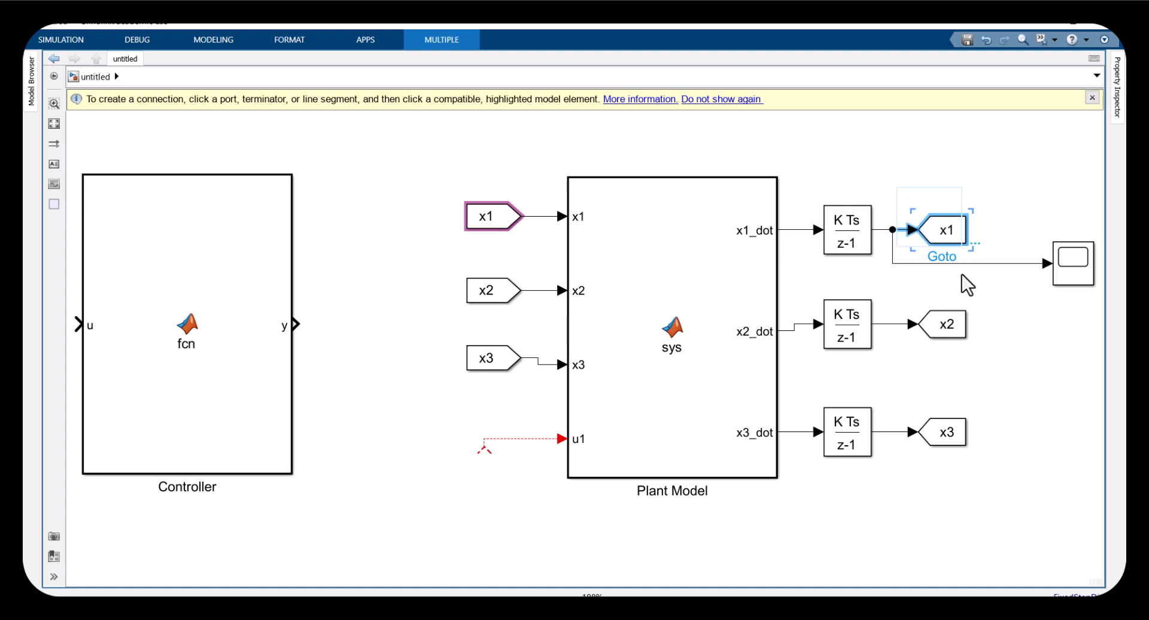
left_click_drag(904, 295, 993, 353)
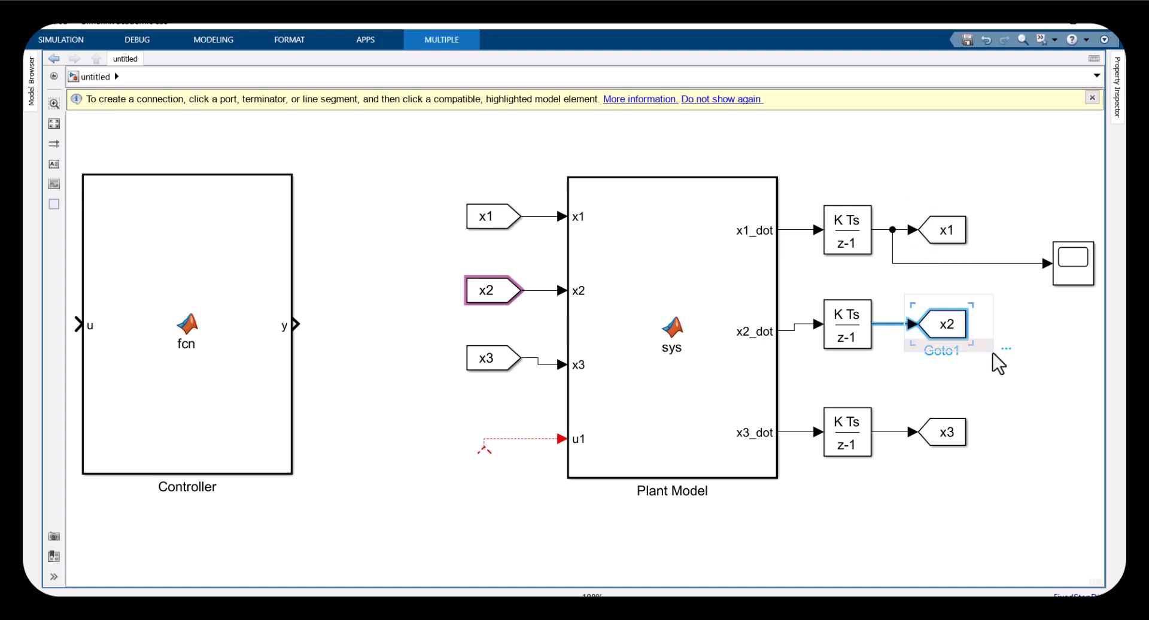
left_click_drag(903, 390, 974, 464)
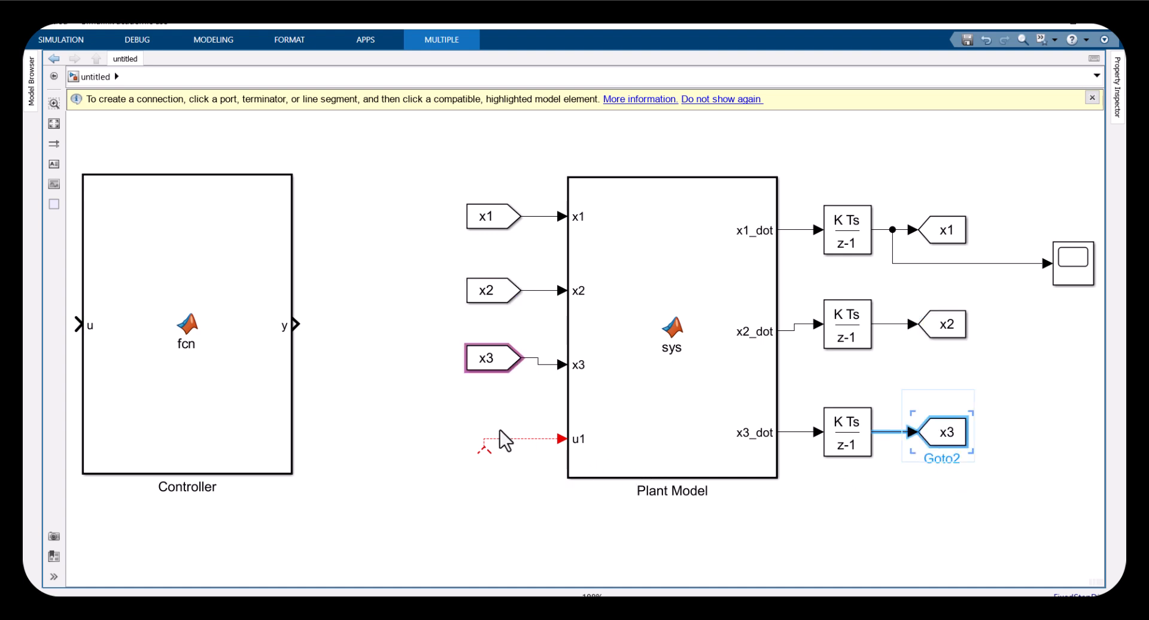
left_click_drag(424, 410, 542, 497)
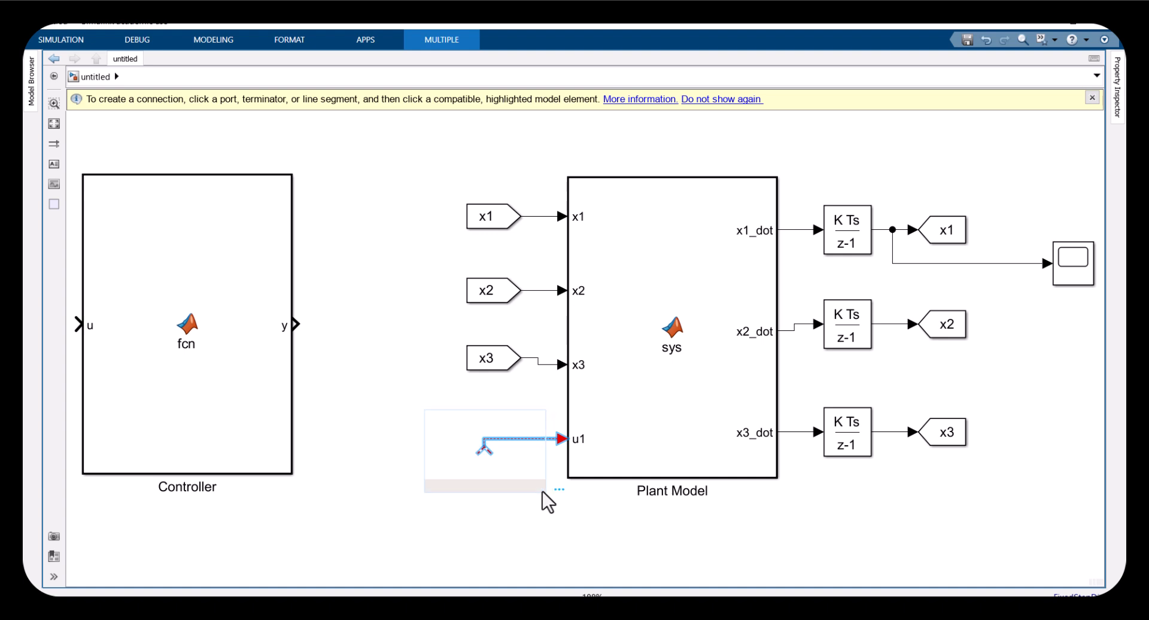
Open the Controller code and examine the x1ref to x3ref and x1ref_dot to x3ref_dot lines
double_click(242, 387)
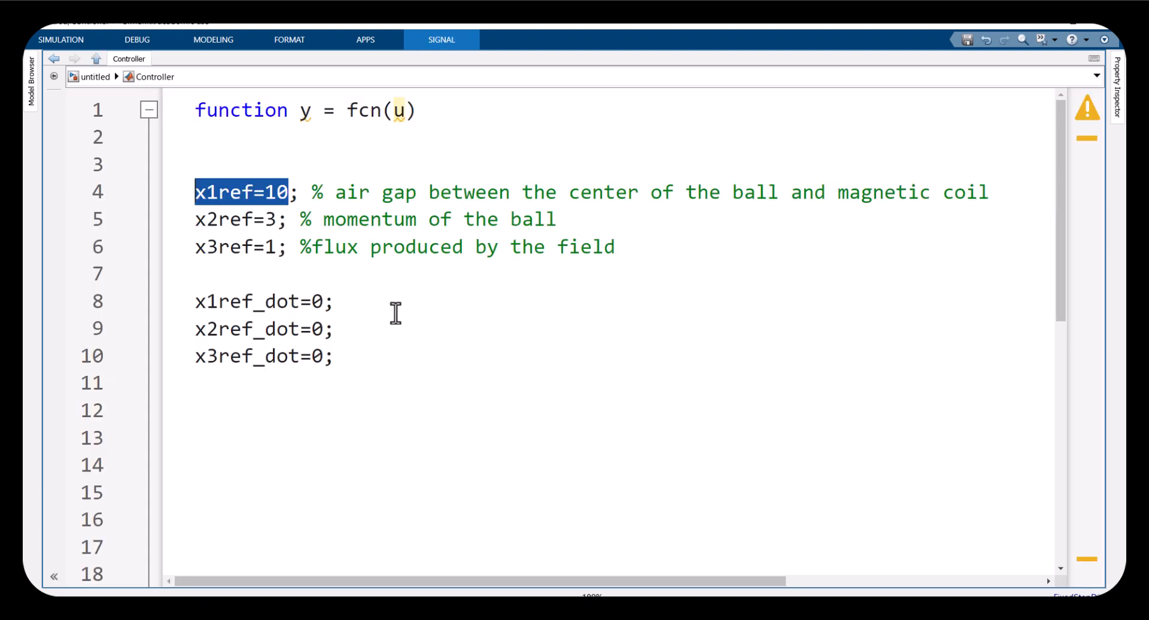
left_click(253, 227)
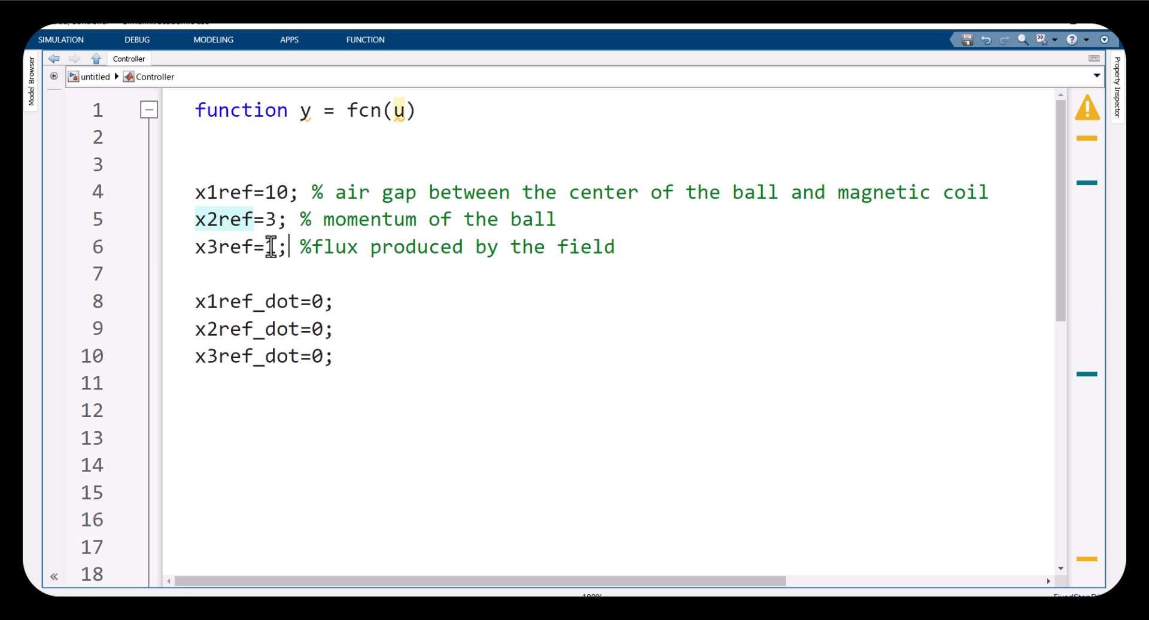
left_click_drag(289, 249, 197, 192)
left_click(233, 264)
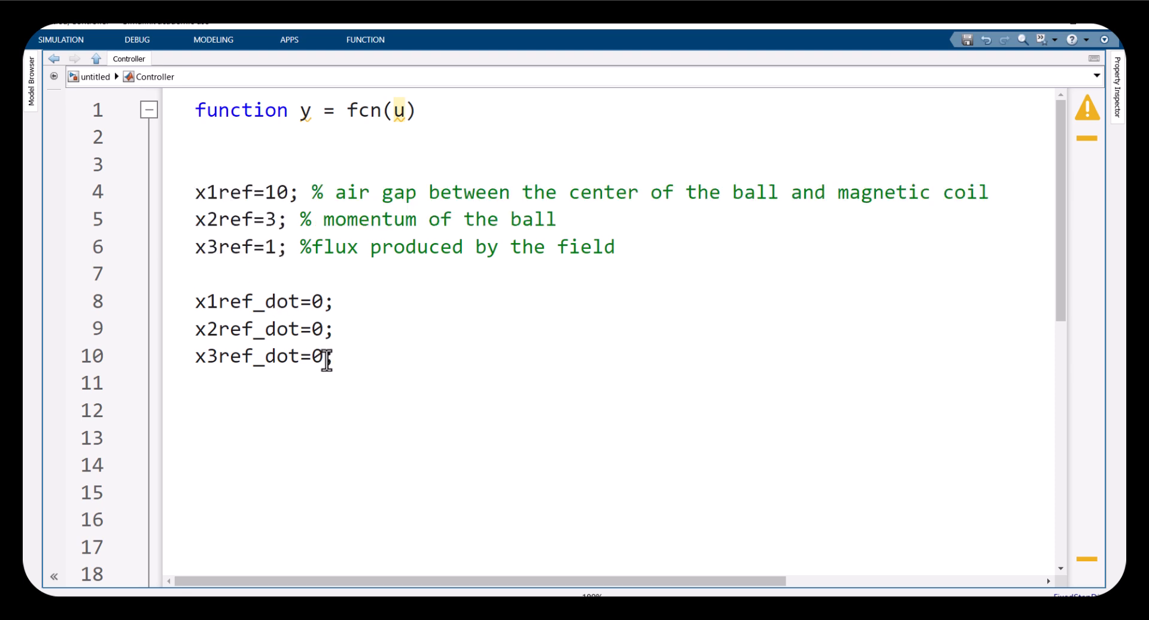
left_click_drag(342, 361, 152, 298)
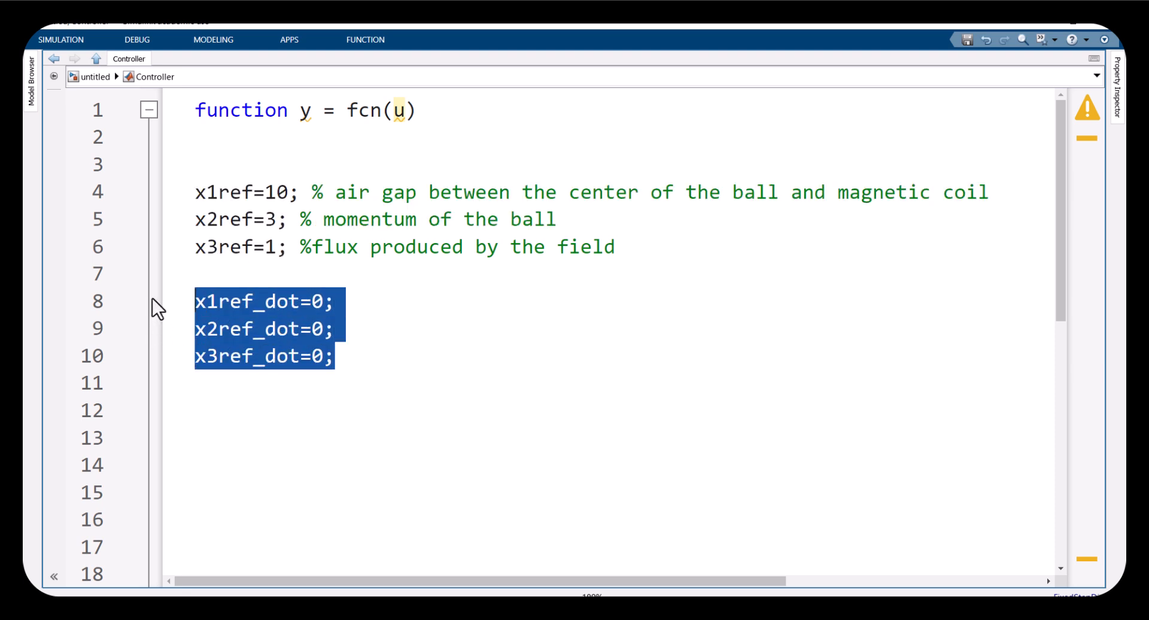
left_click(249, 409)
left_click_drag(200, 192, 253, 192)
left_click_drag(194, 301, 241, 302)
left_click_drag(241, 192, 162, 238)
double_click(317, 301)
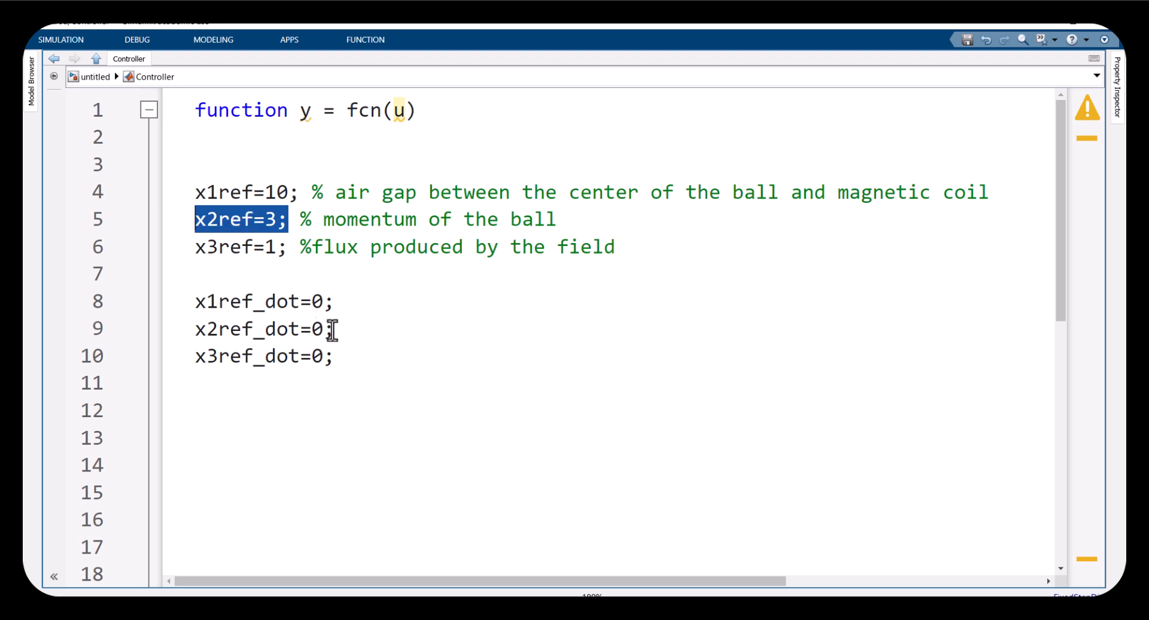
left_click_drag(332, 329, 316, 330)
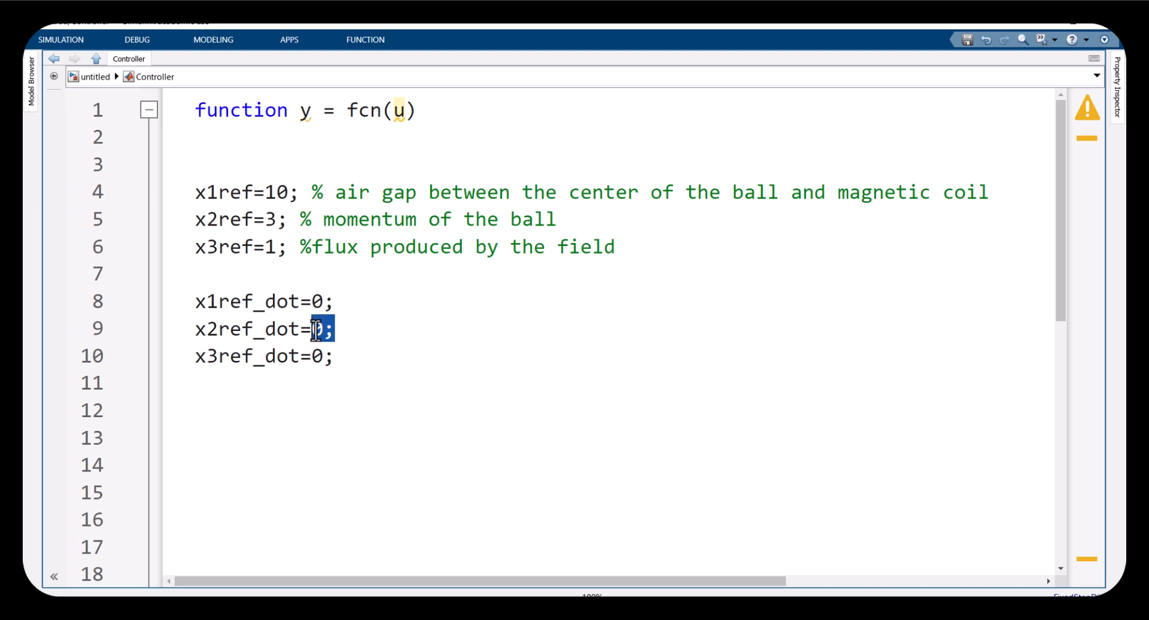
left_click(320, 358)
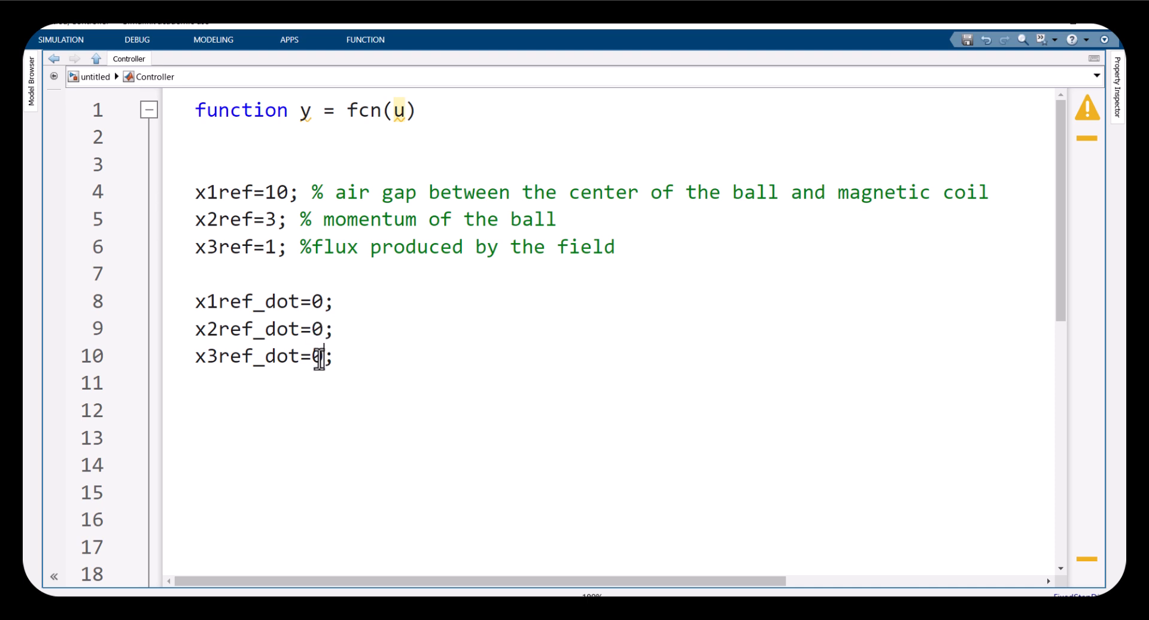
Remove three blank lines between the reference derivative lines and the error equations in the Controller code
scroll(260, 377, "down", 2)
scroll(230, 329, "up", 1)
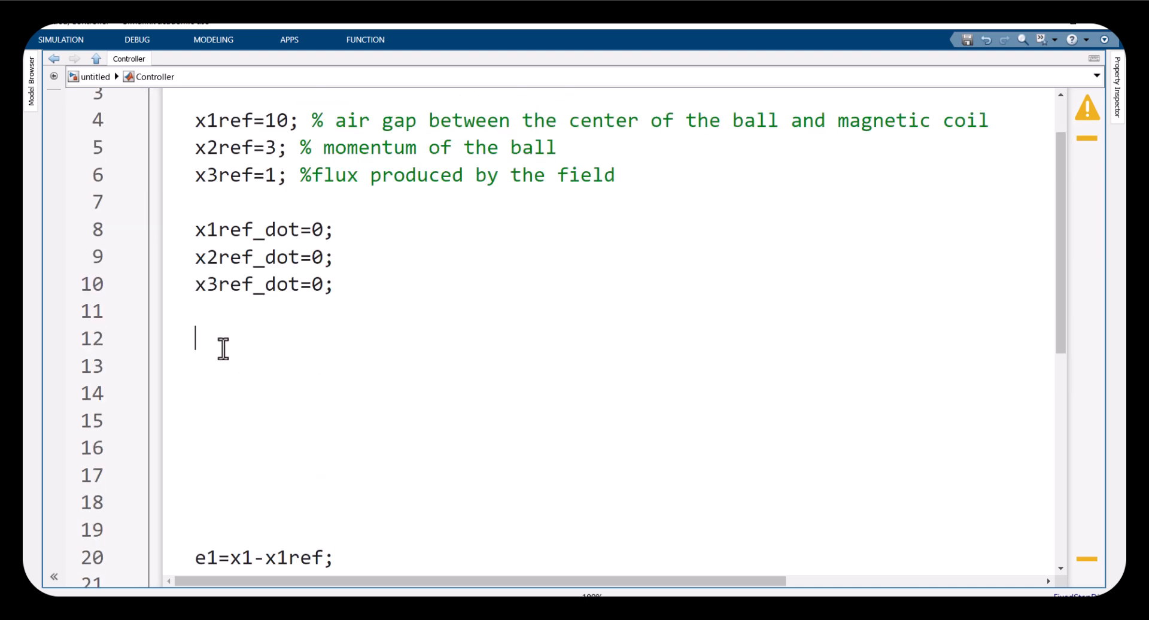
key("Delete")
key("Delete")
key("Delete")
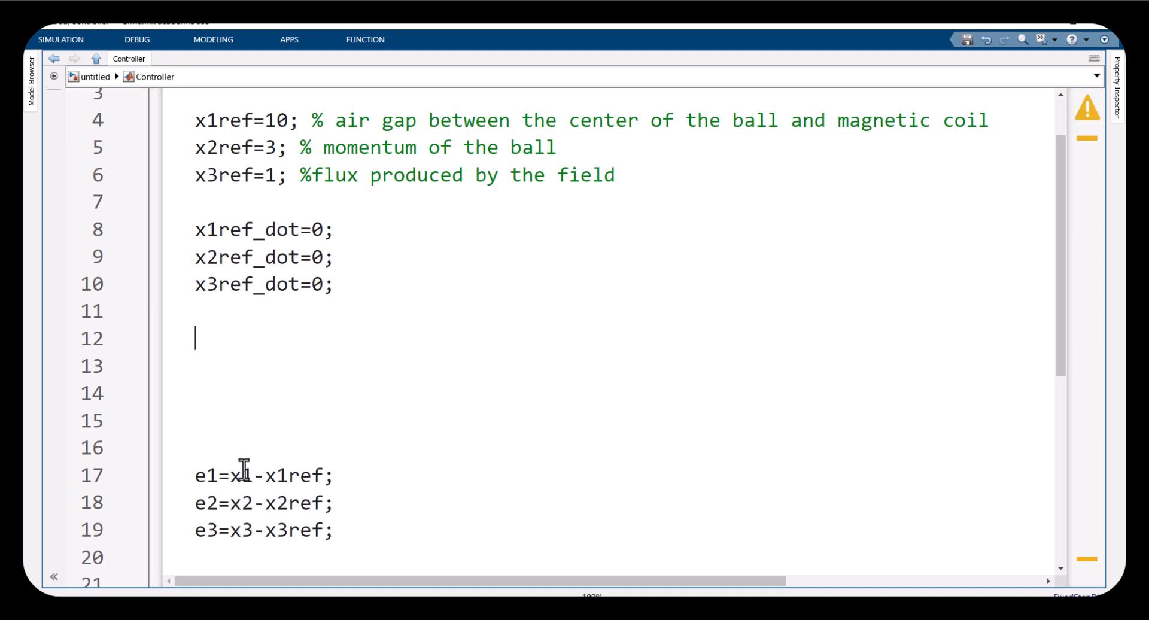
Compare the x1 Goto and scope branch in the model with the Controller's x1ref line
left_click(101, 78)
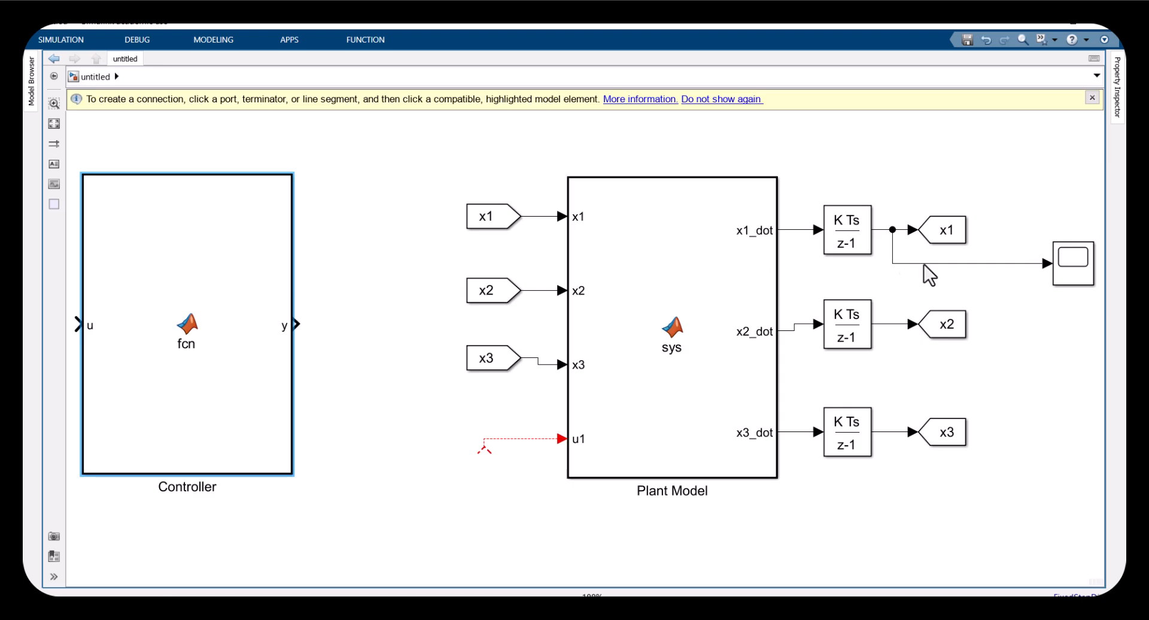
left_click_drag(896, 188, 986, 288)
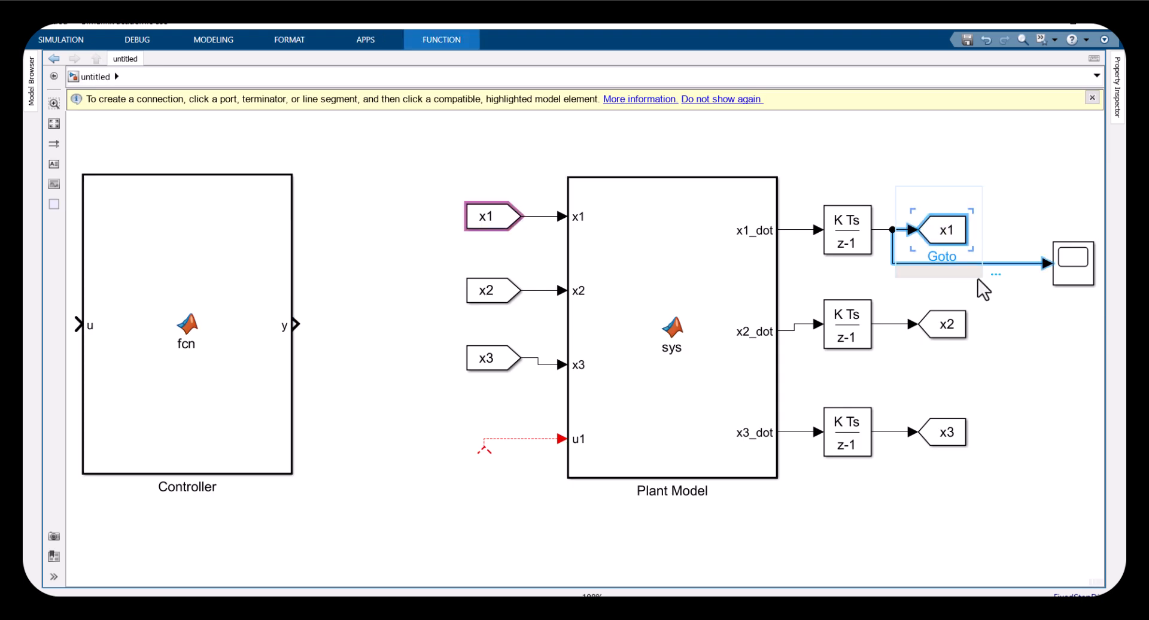
left_click(183, 318)
double_click(187, 325)
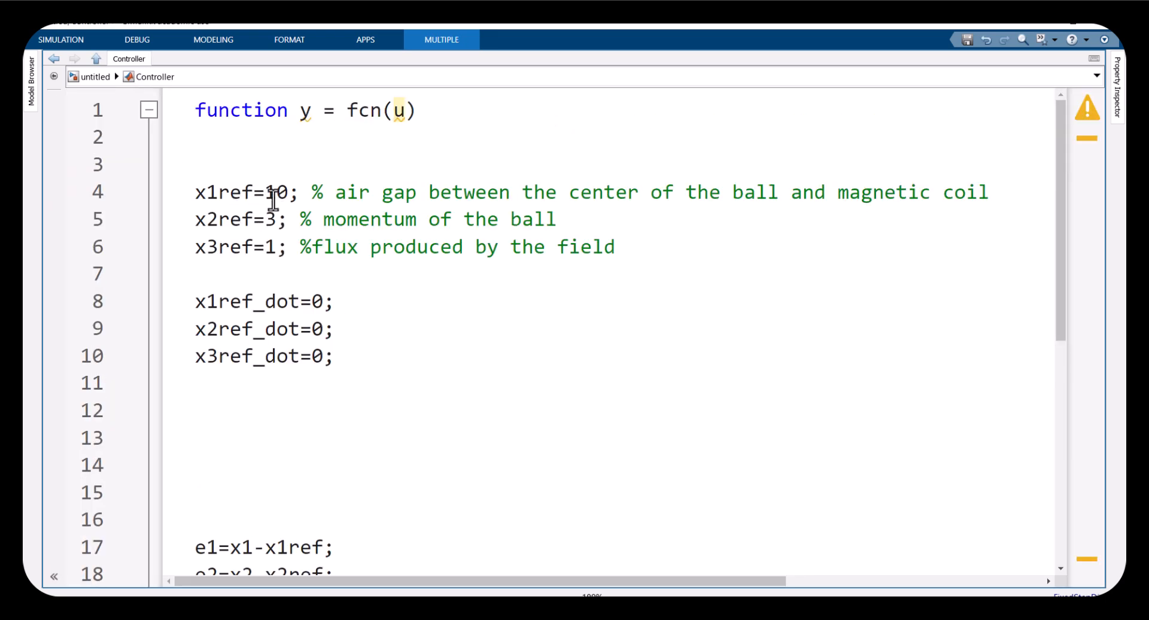
left_click_drag(293, 192, 188, 192)
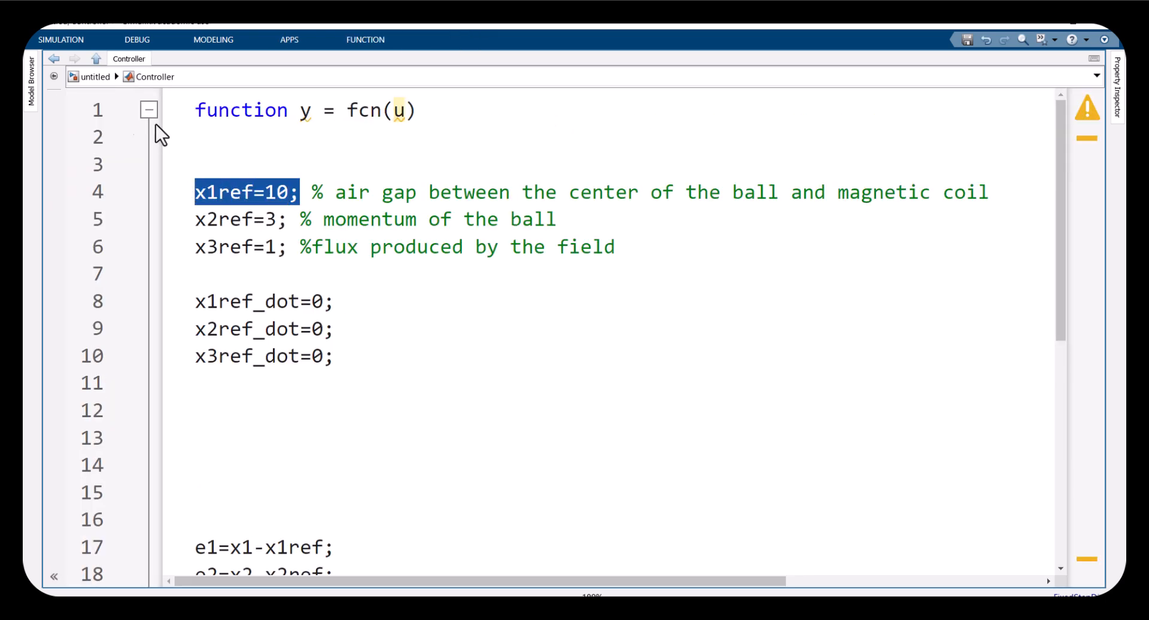
left_click(87, 72)
left_click_drag(894, 190, 988, 276)
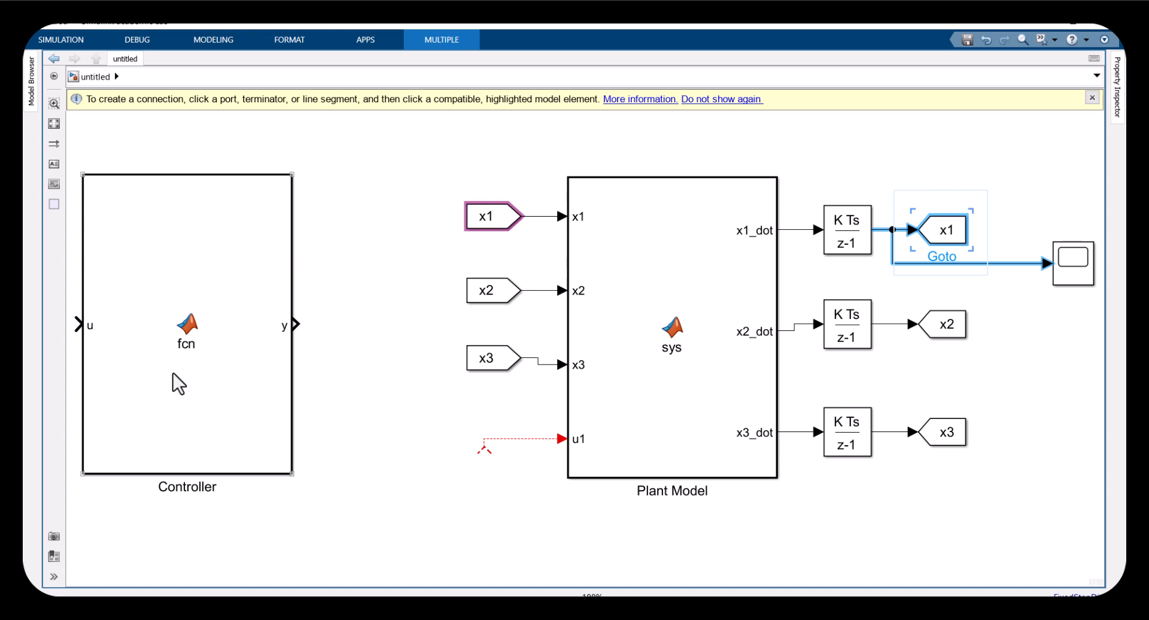
left_click(179, 350)
double_click(184, 356)
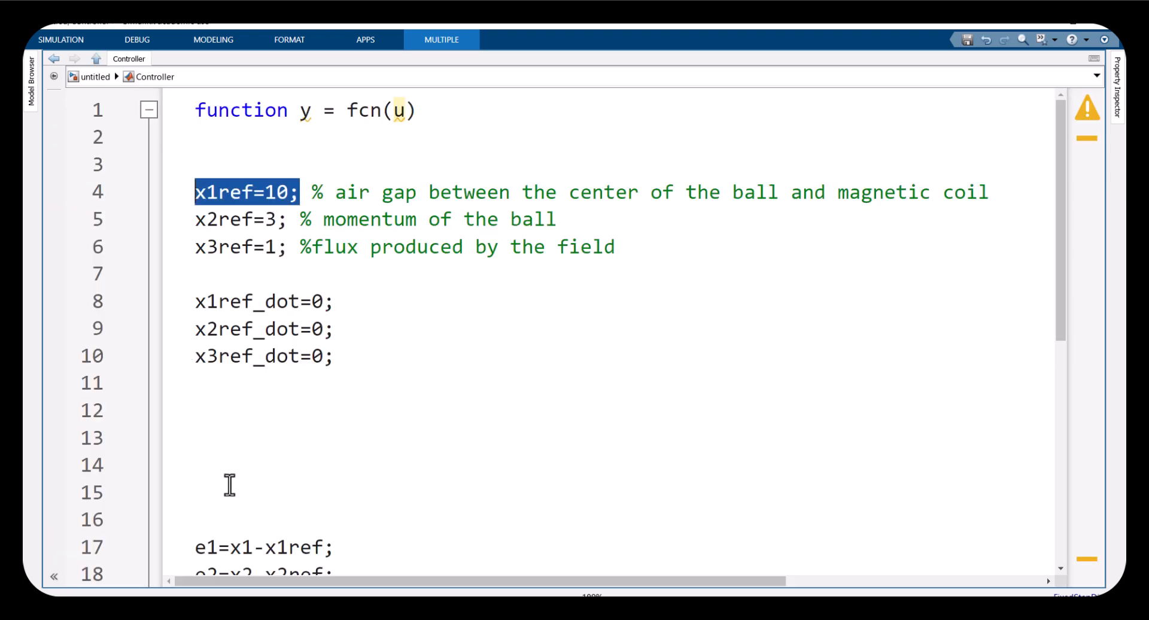
Delete three more blank lines above the e1, e2, e3 error equations in the Controller code
scroll(228, 482, "down", 2)
scroll(220, 427, "up", 1)
scroll(220, 427, "up", 1)
left_click(221, 429)
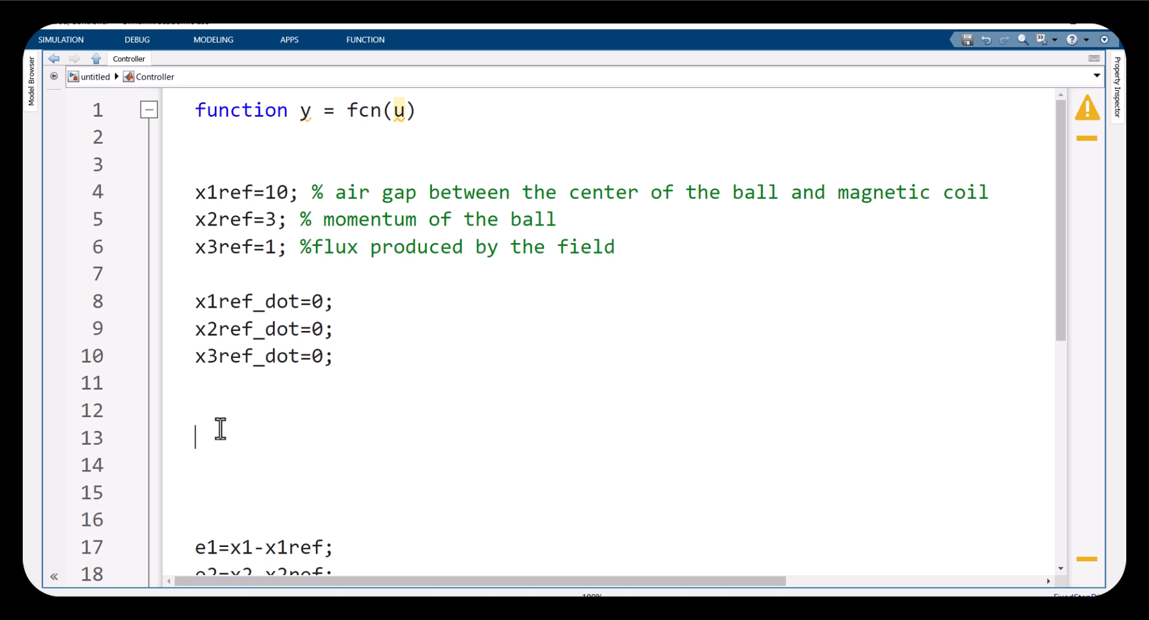
key("Delete")
key("Delete")
key("Delete")
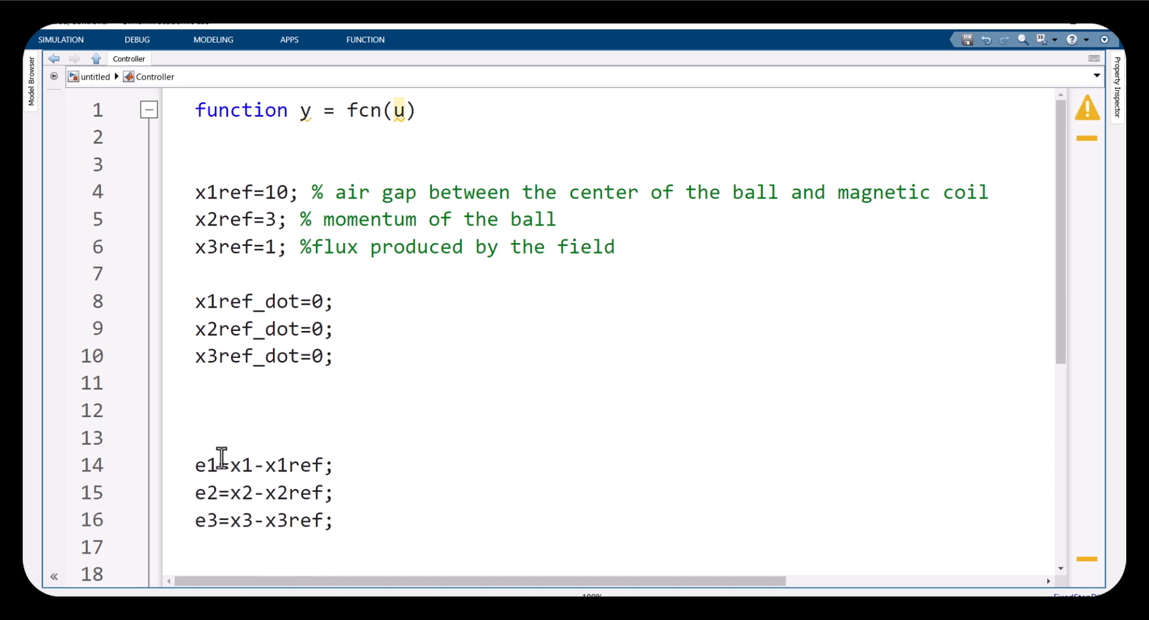
Review the error equations and delete the remaining blank lines so they follow the reference derivatives
double_click(214, 464)
double_click(236, 465)
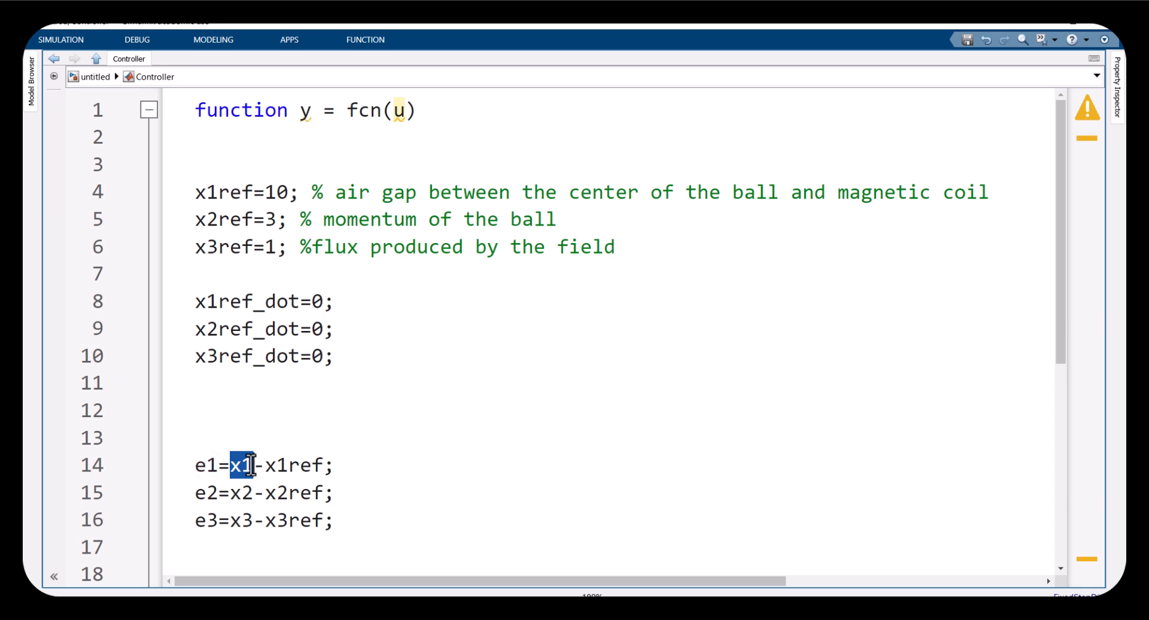
left_click_drag(267, 465, 321, 465)
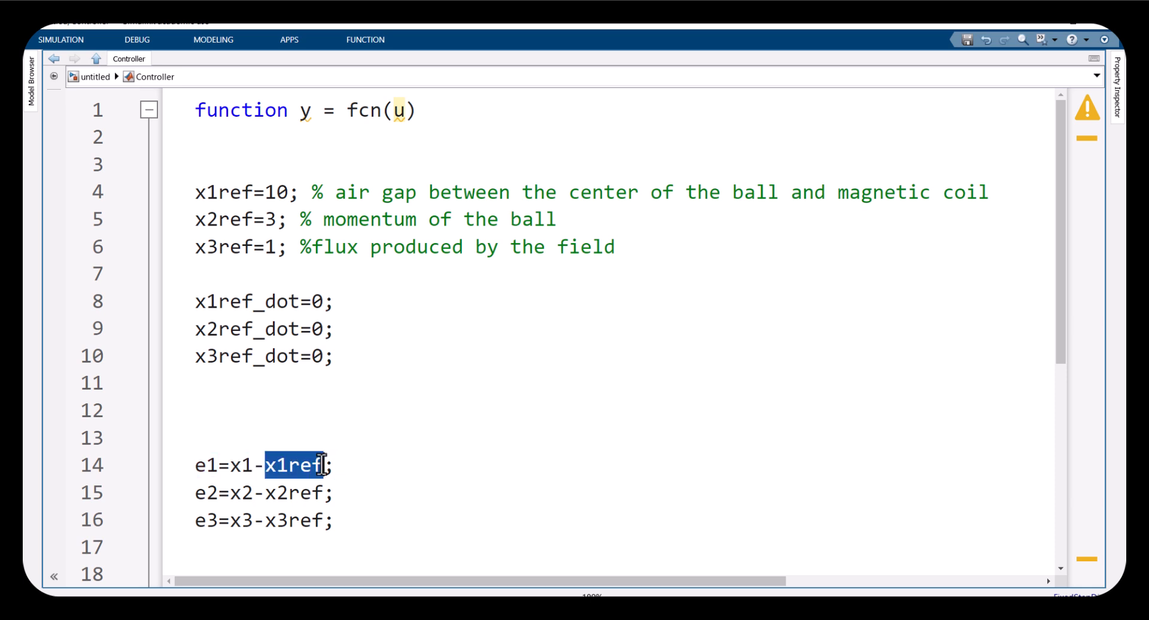
double_click(249, 465)
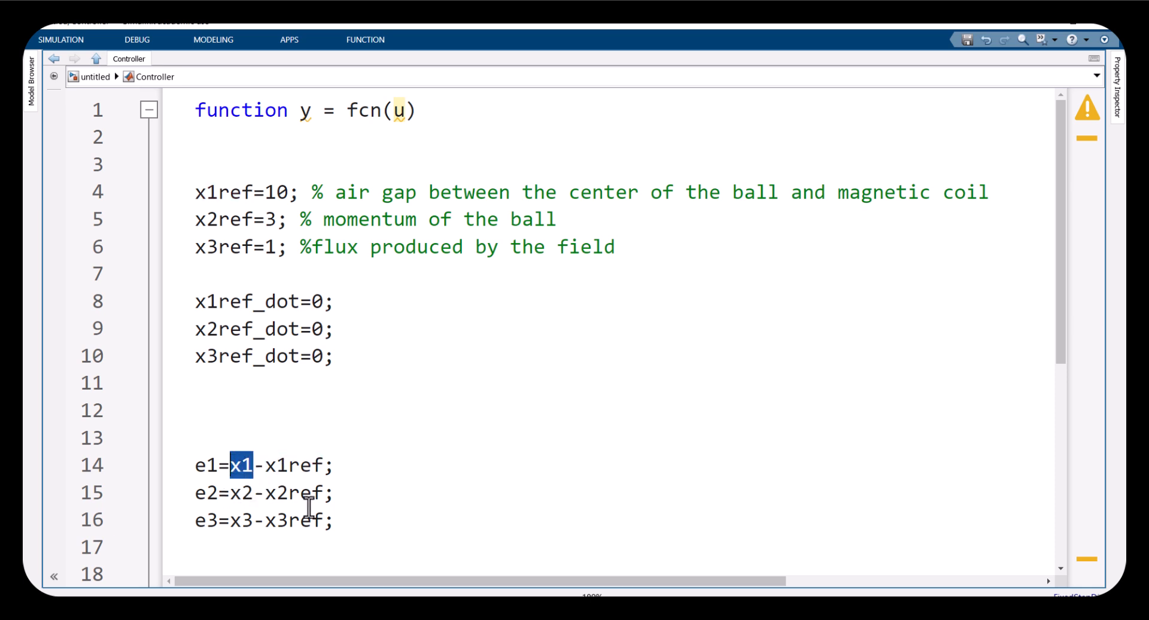
left_click_drag(332, 520, 180, 477)
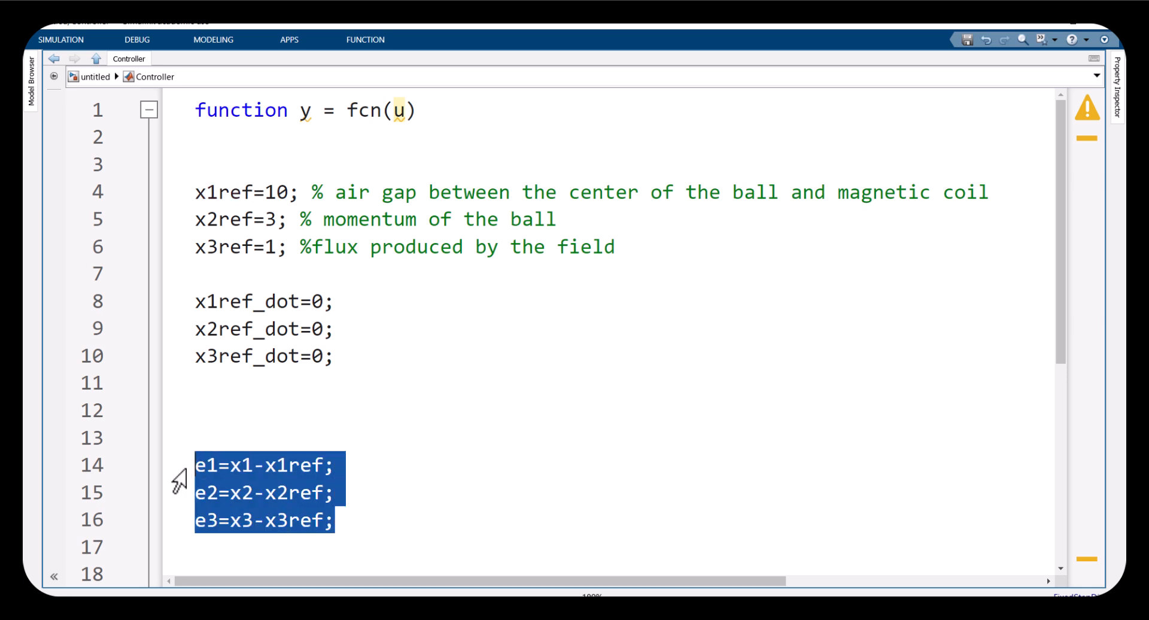
left_click(243, 417)
key("Delete")
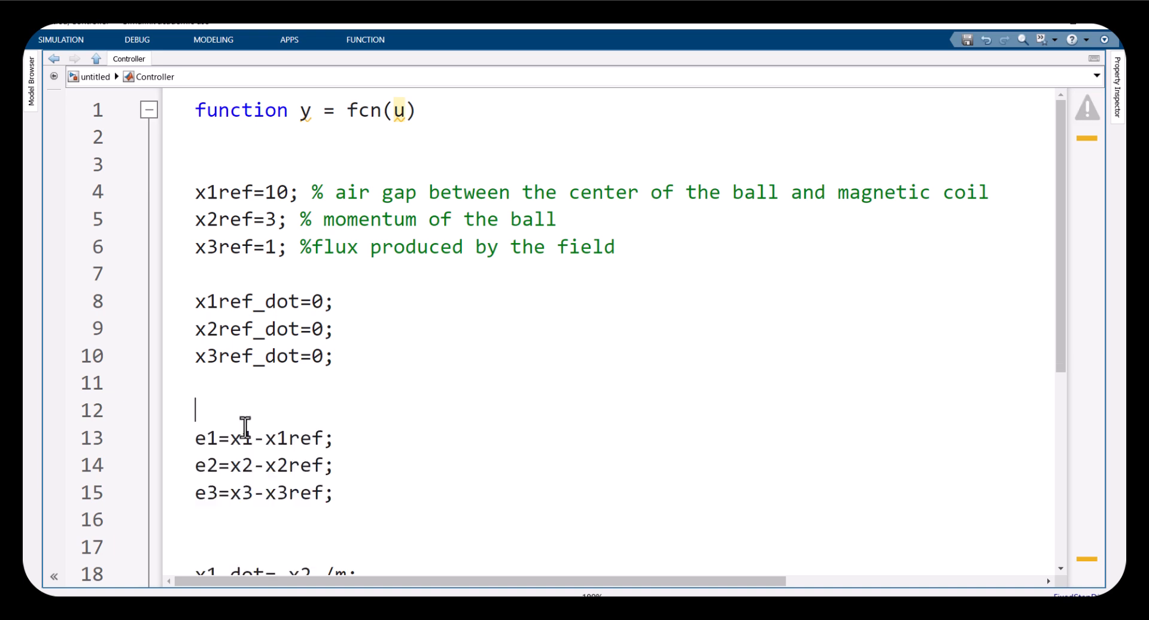
key("Delete")
Move the e1dot and e2dot lines up to sit directly below the error equations, followed by two blank lines
left_click(239, 484)
scroll(245, 482, "down", 3)
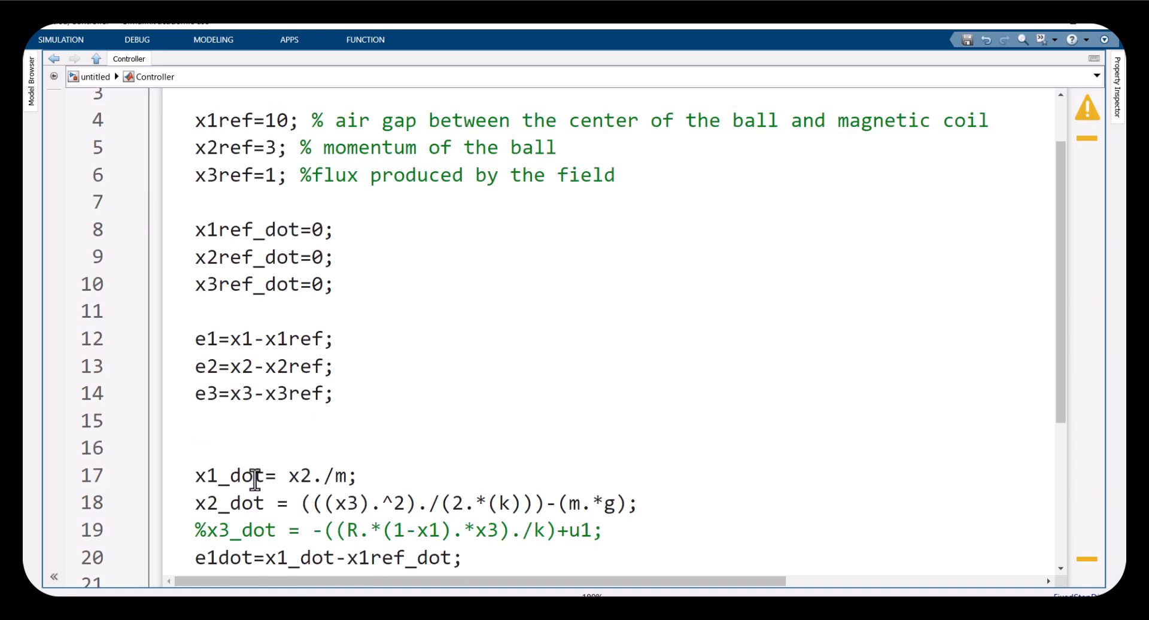
left_click_drag(476, 442, 186, 424)
key("ctrl+x")
left_click(205, 302)
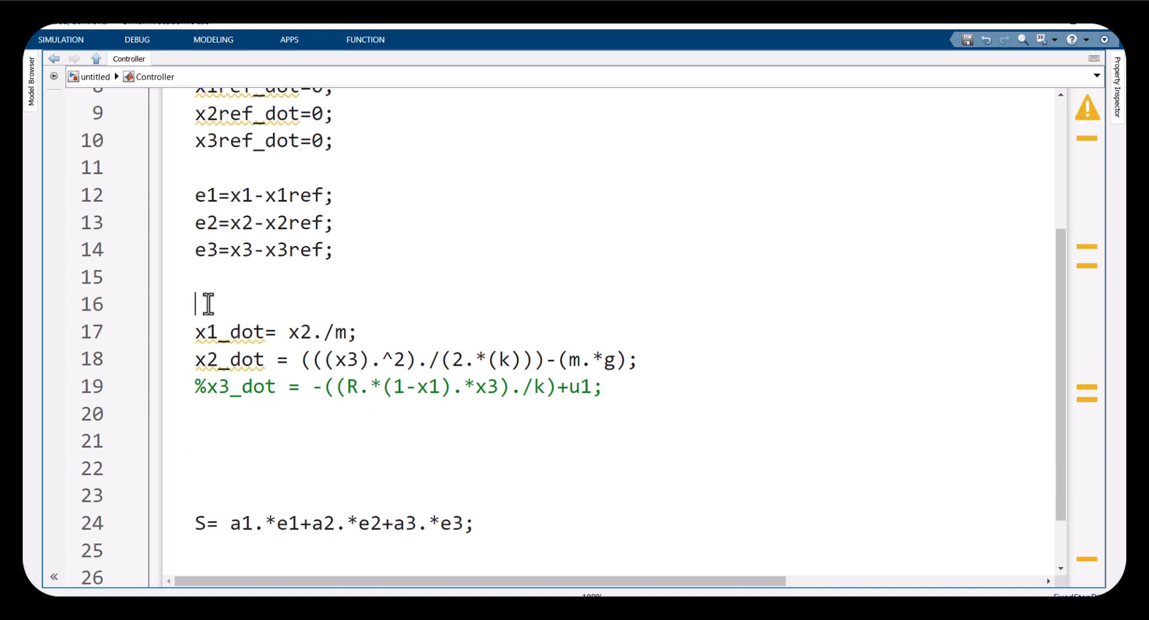
key("ctrl+v")
key("Return")
key("Return")
Examine how e1dot relates to x1, x1ref, x1_dot and x1ref_dot in the Controller code
scroll(277, 335, "up", 1)
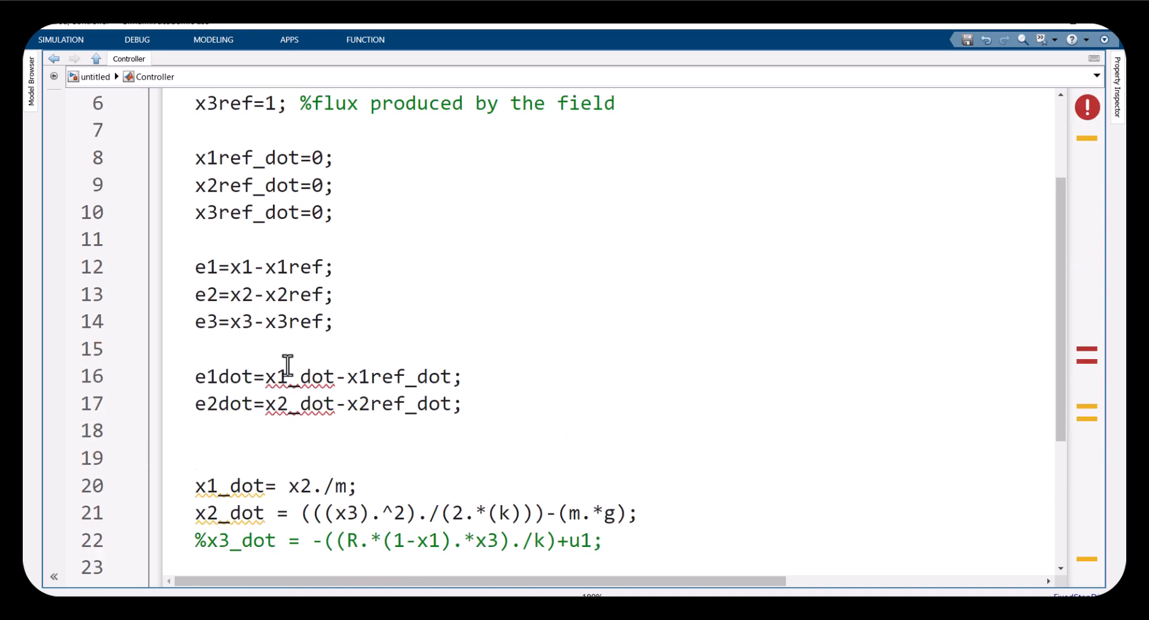
left_click(244, 377)
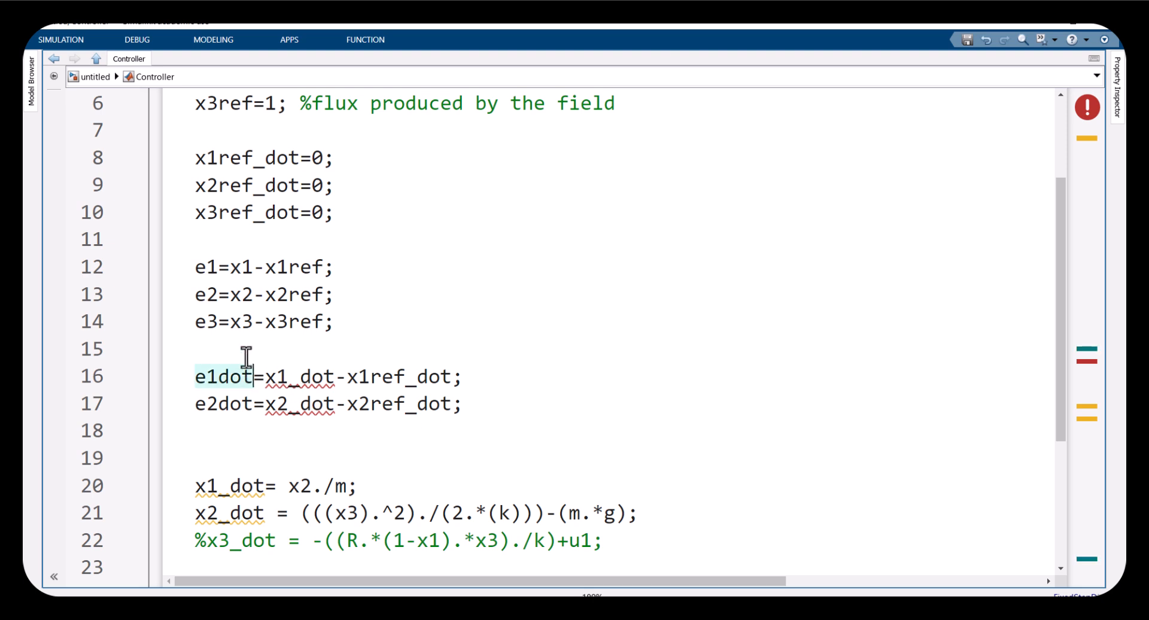
left_click_drag(250, 269, 226, 269)
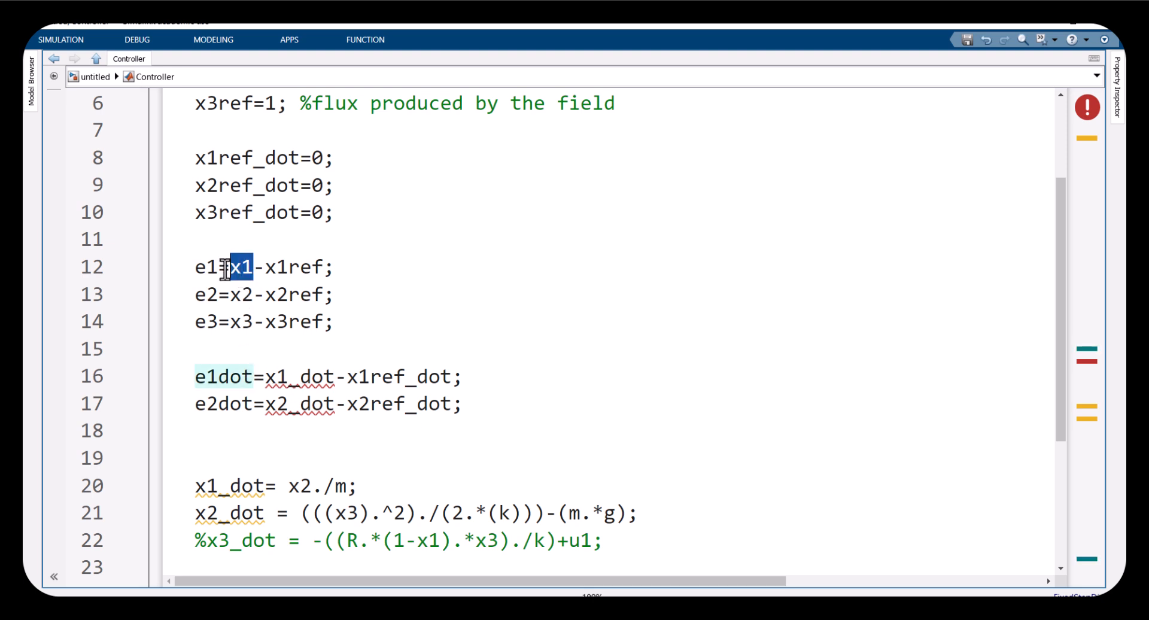
double_click(268, 269)
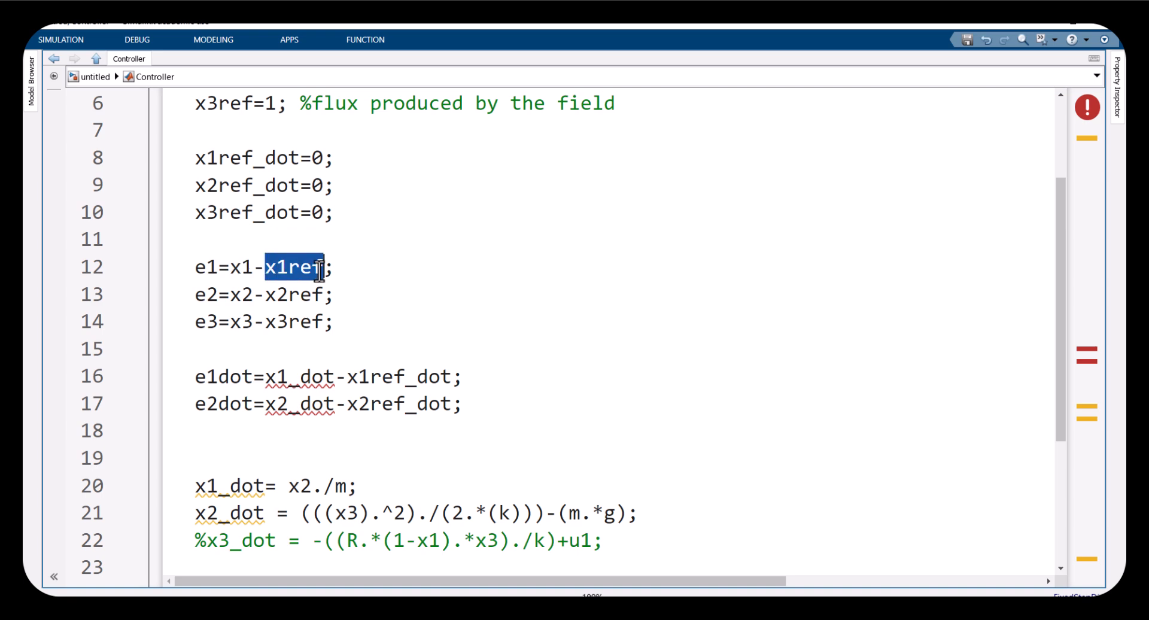
scroll(281, 258, "up", 1)
left_click_drag(193, 228, 320, 240)
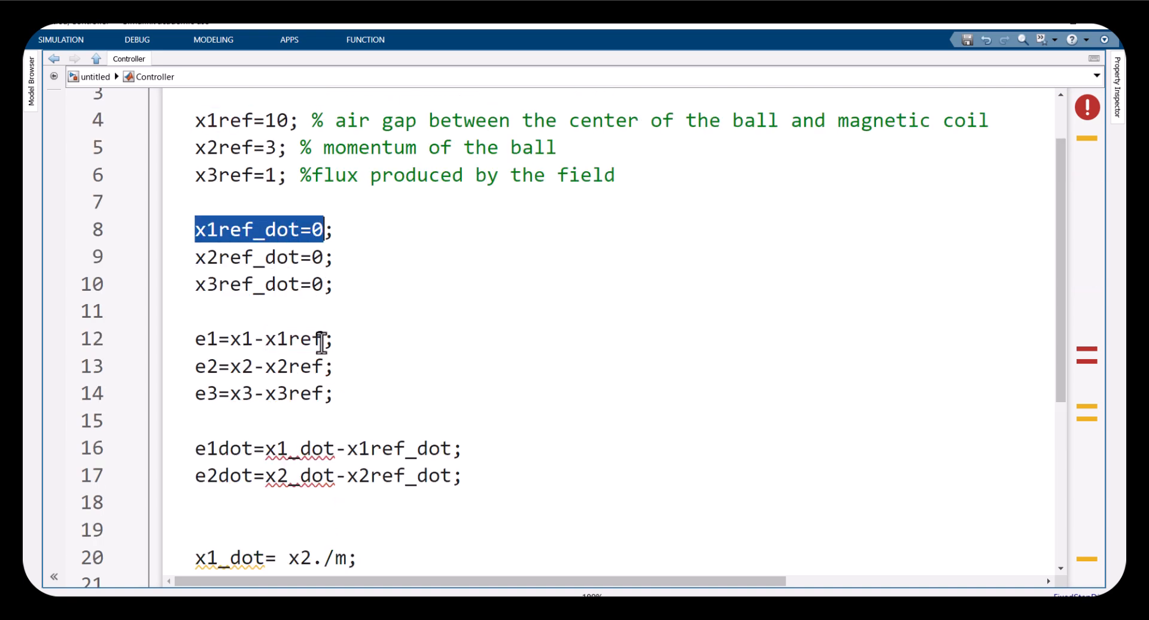
left_click_drag(348, 449, 465, 453)
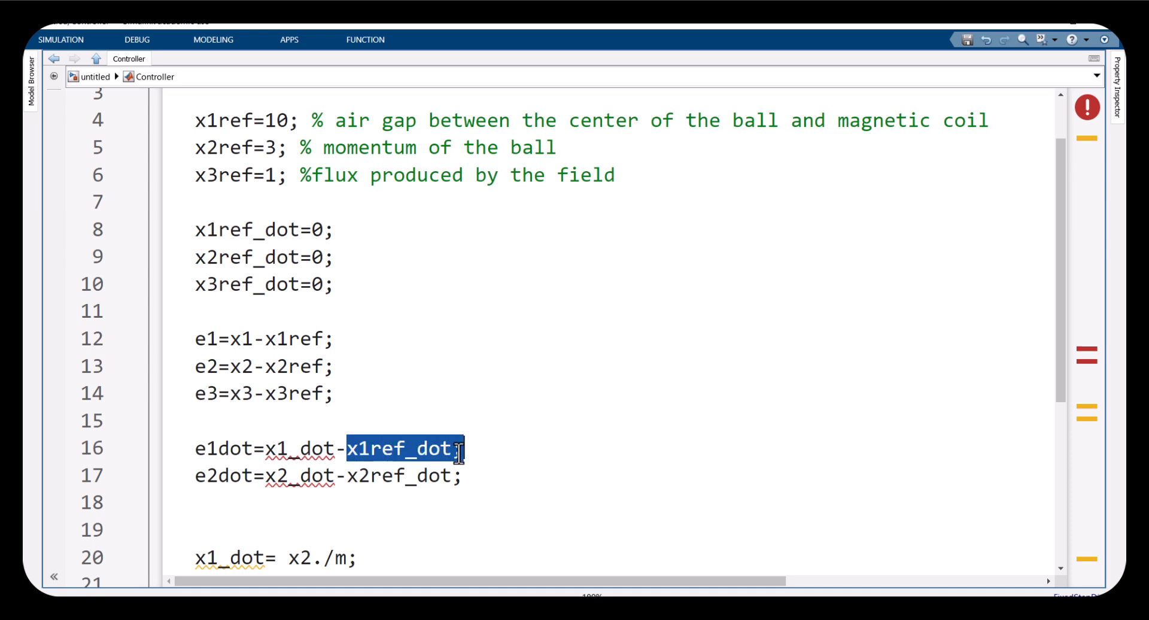
left_click_drag(335, 458, 265, 453)
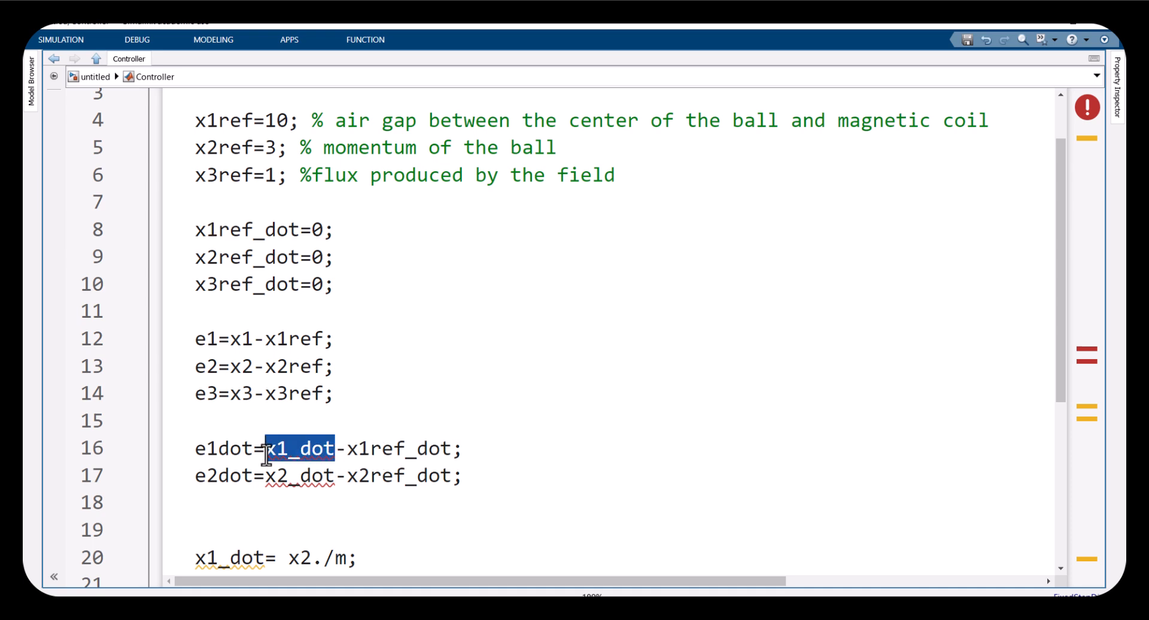
Open the Plant Model code to examine the x1_dot and x2_dot equations, then return to the model
left_click(95, 76)
left_click(586, 338)
double_click(586, 337)
left_click(282, 387)
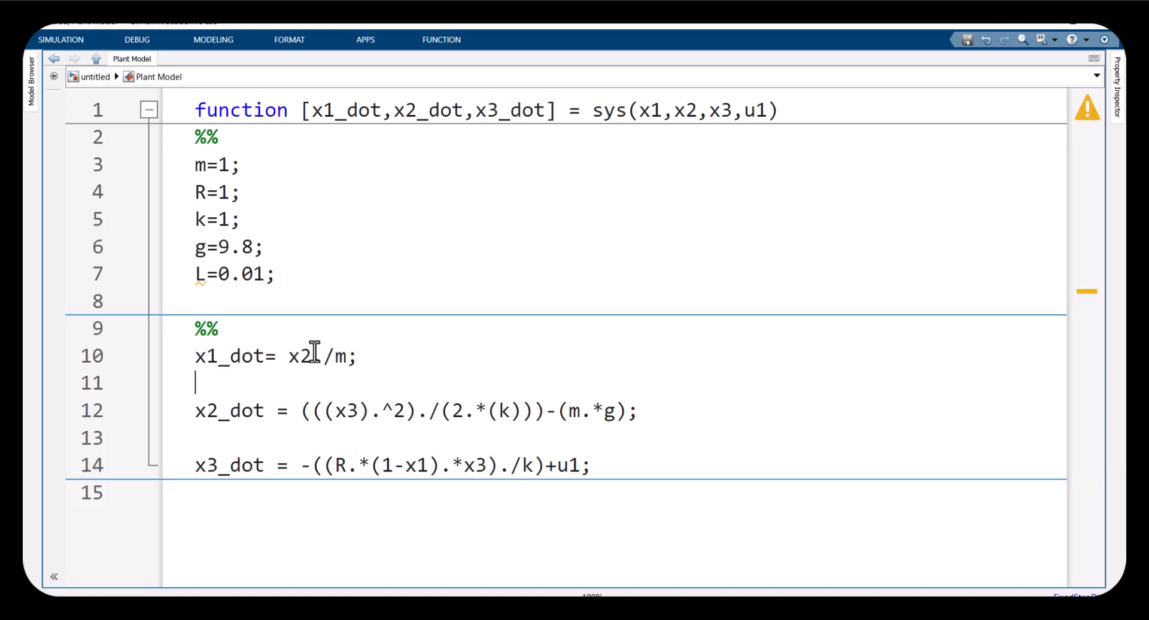
left_click_drag(359, 356, 197, 353)
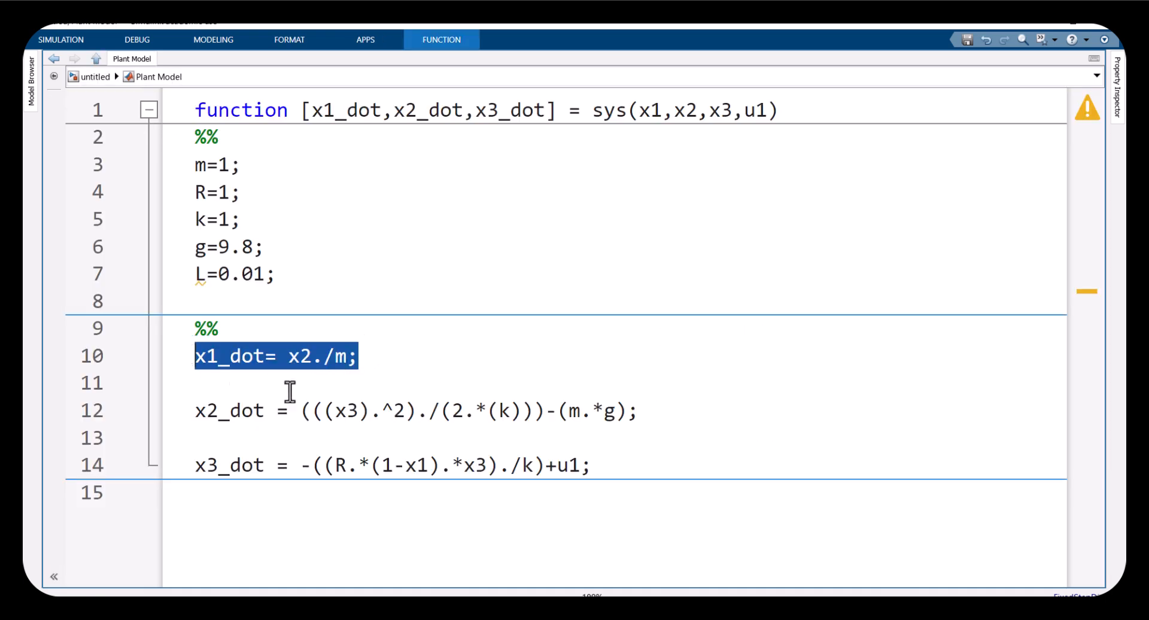
left_click(486, 428)
left_click_drag(658, 414, 242, 356)
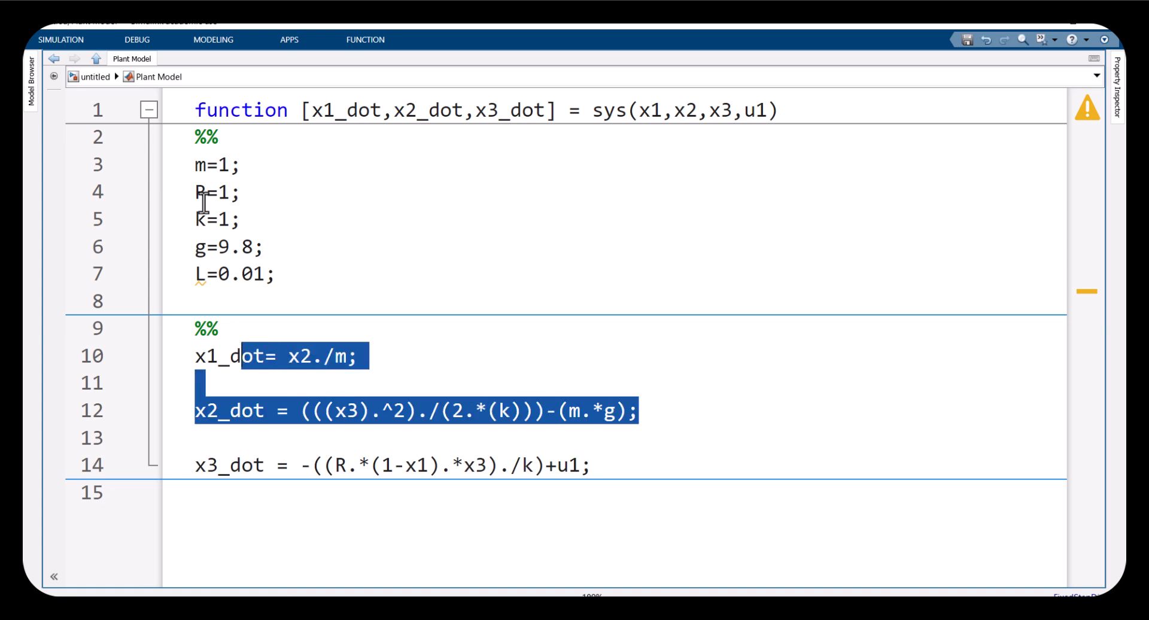
left_click(106, 80)
left_click(210, 272)
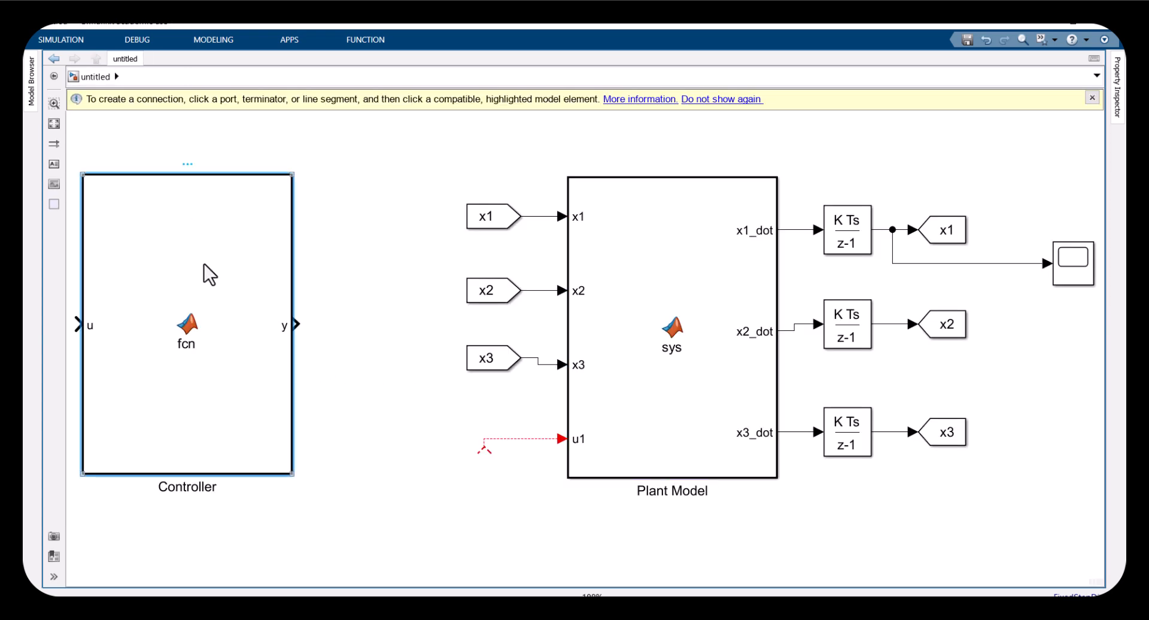
Open the Controller code, delete the blank lines after e2dot, then undo the recent edits so e1dot and e2dot follow the x3_dot line
double_click(210, 272)
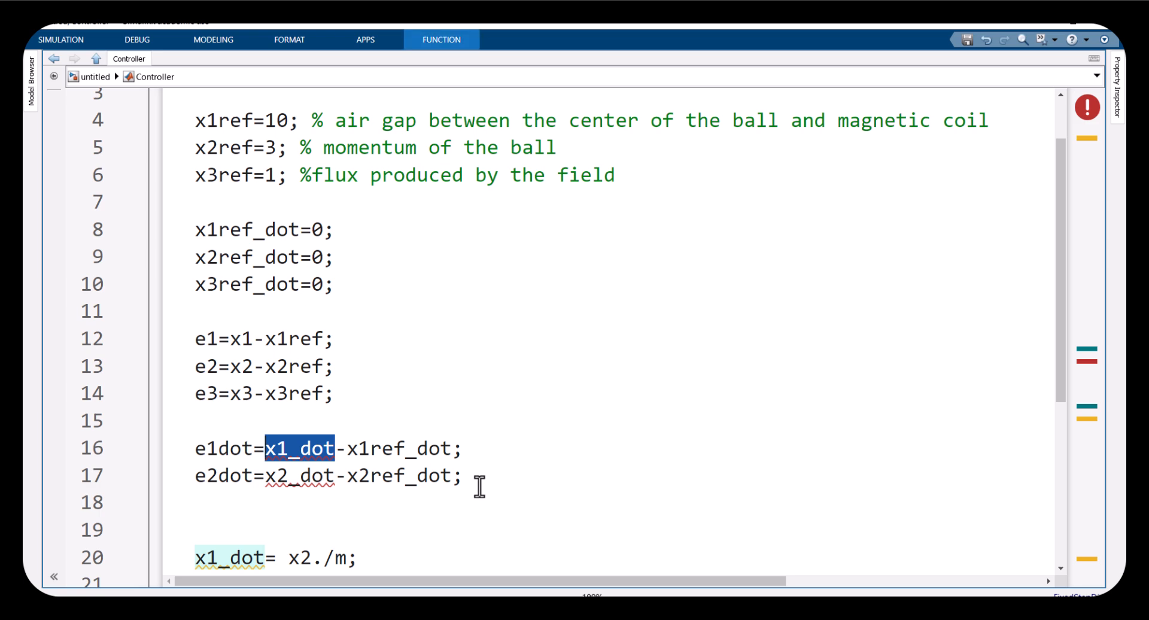
scroll(480, 487, "down", 1)
left_click(446, 473)
key("BackSpace")
key("BackSpace")
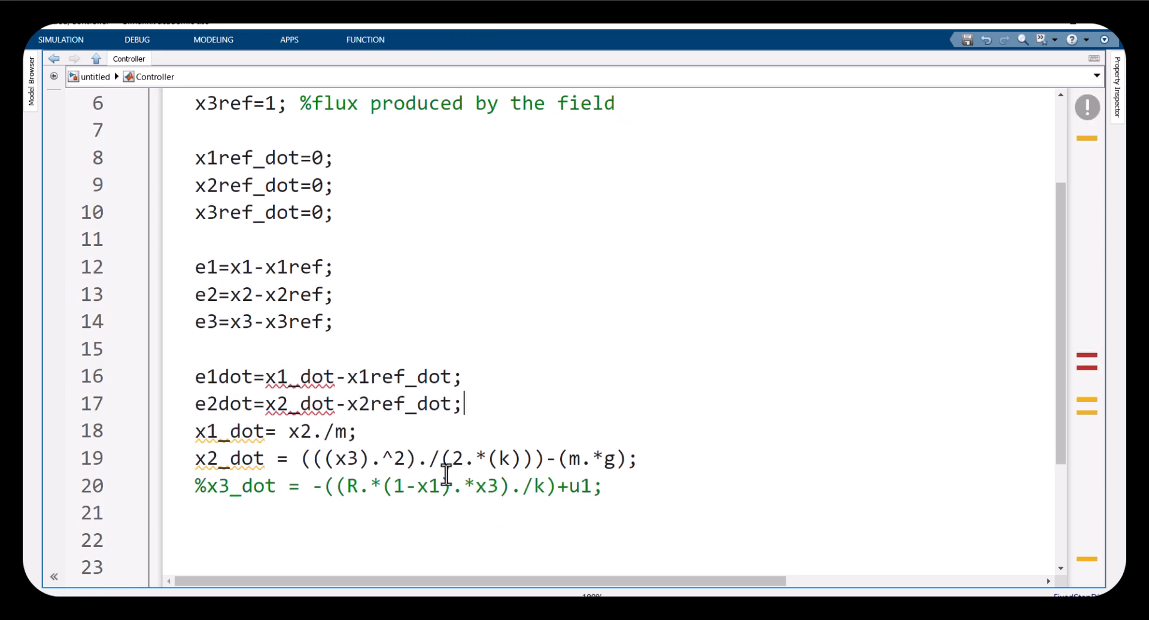
key("ctrl+z")
key("ctrl+z")
left_click(251, 473)
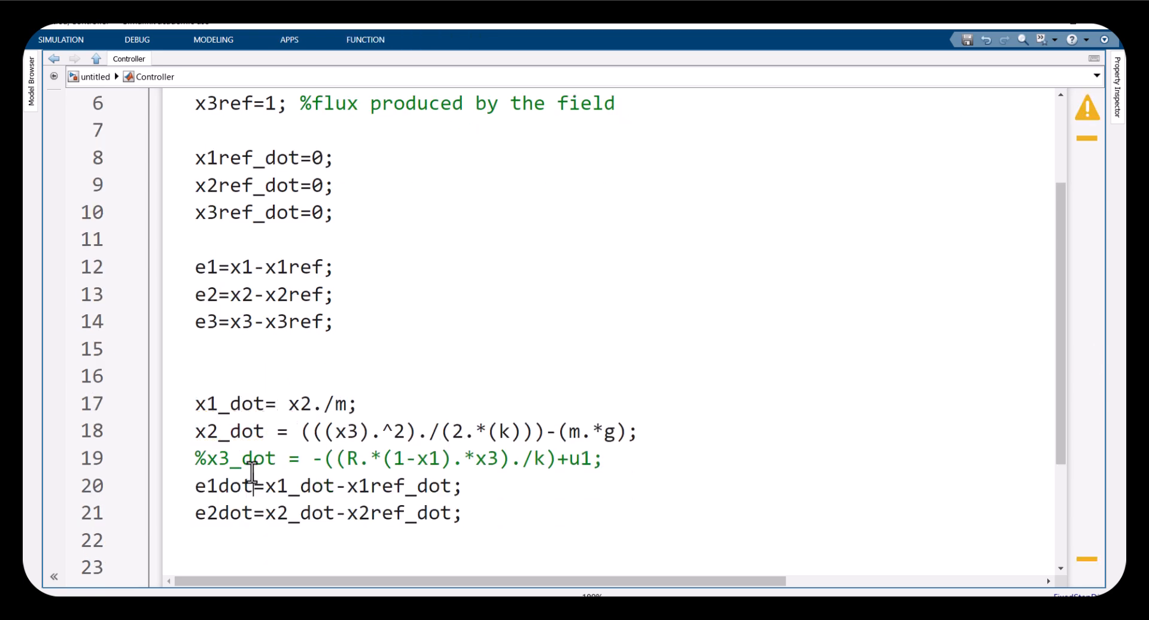
Compare the x1_dot and x2_dot lines in the Controller code with equations (20) and (21) in the reference paper PDF
left_click_drag(195, 404, 644, 441)
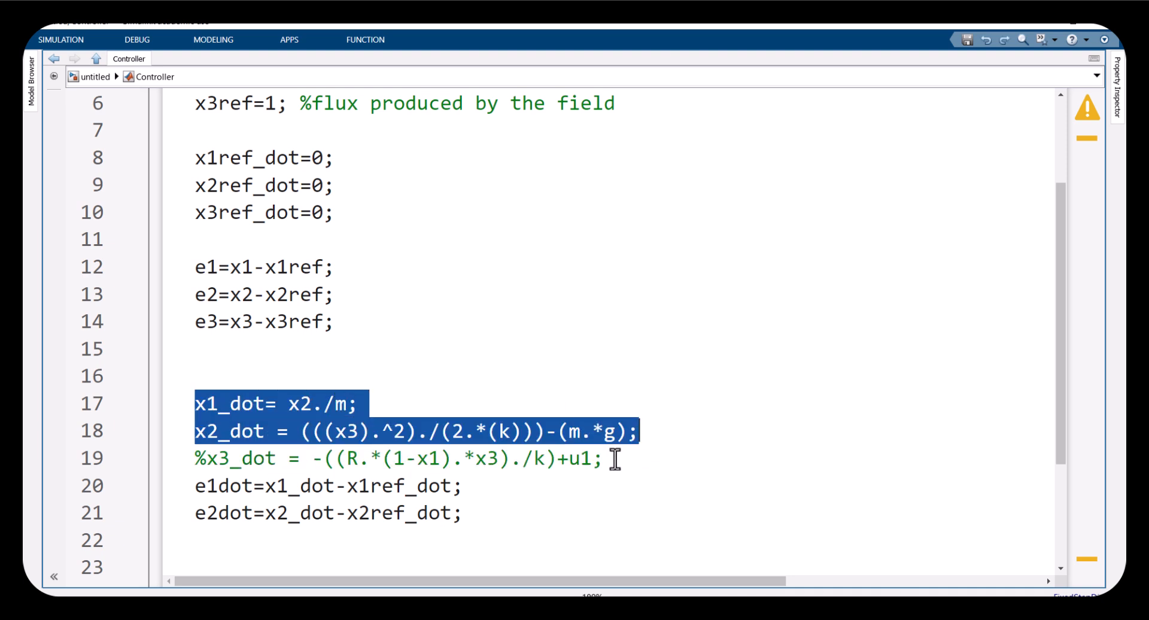
left_click(483, 574)
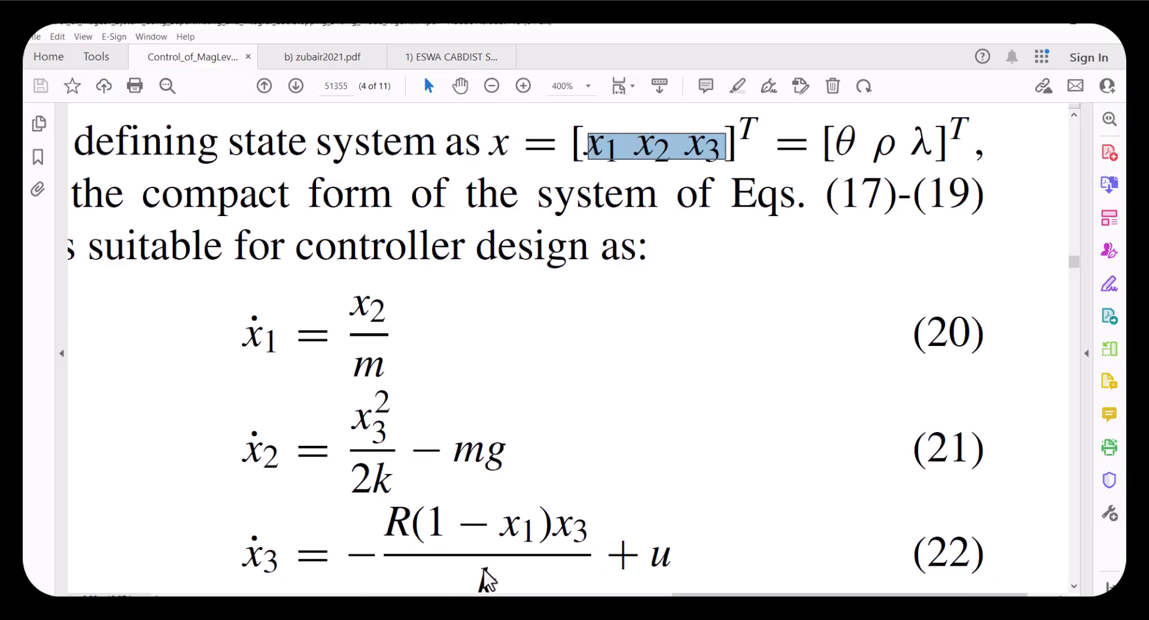
left_click_drag(243, 305, 568, 469)
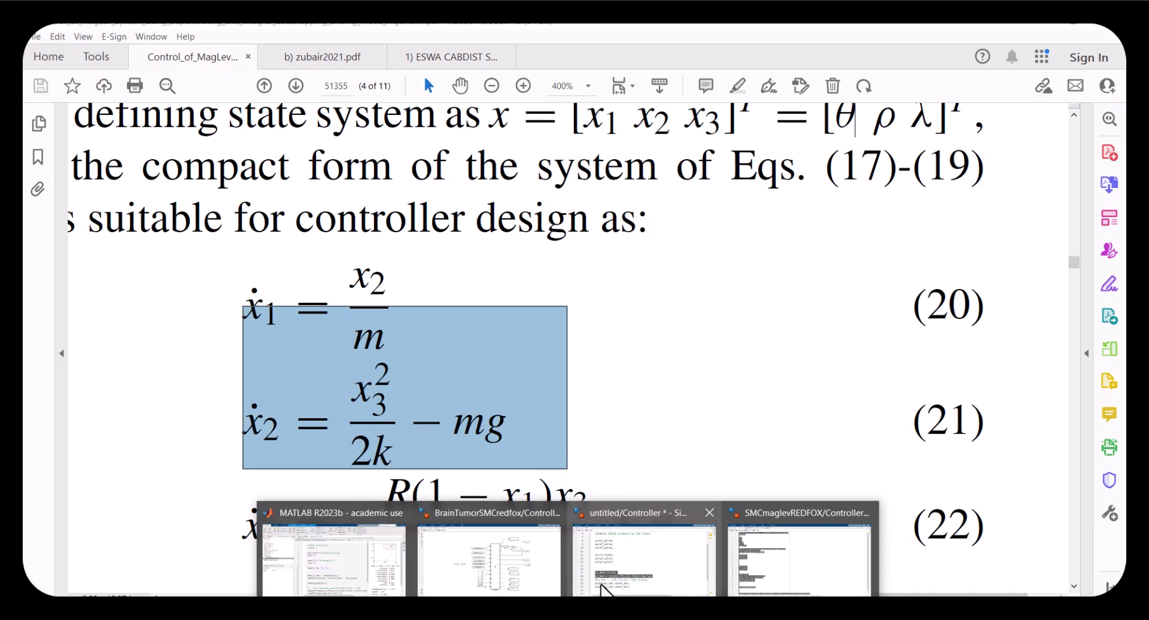
left_click(611, 583)
scroll(271, 317, "up", 2)
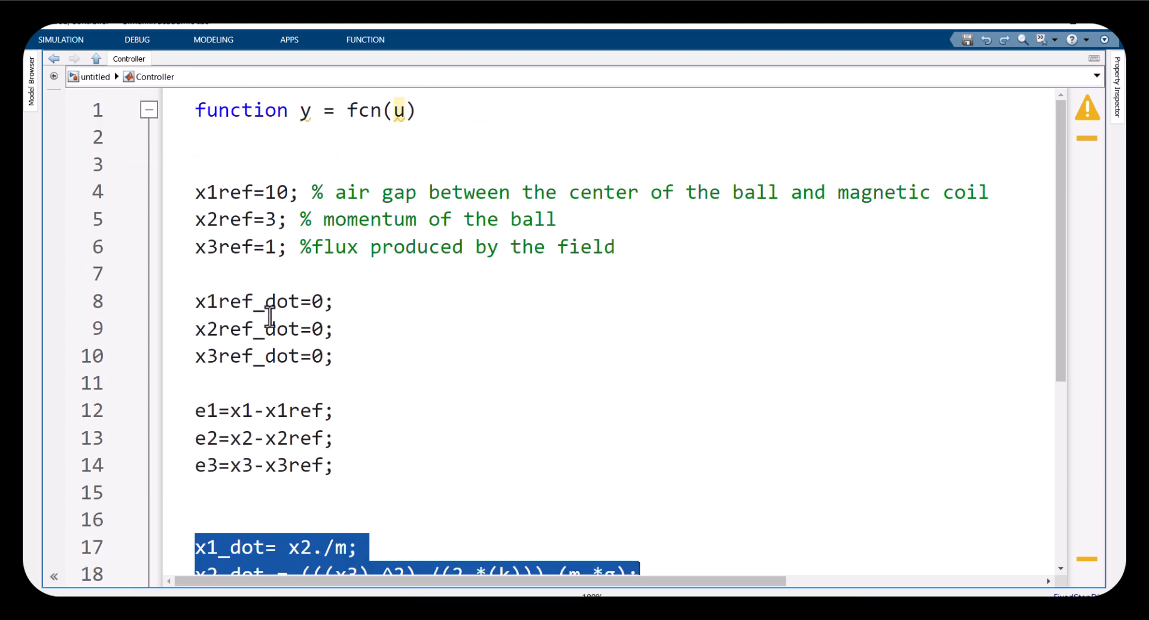
Review the reference values, reference derivatives, error equations and e1dot and e2dot lines in the Controller code
left_click_drag(352, 364, 185, 193)
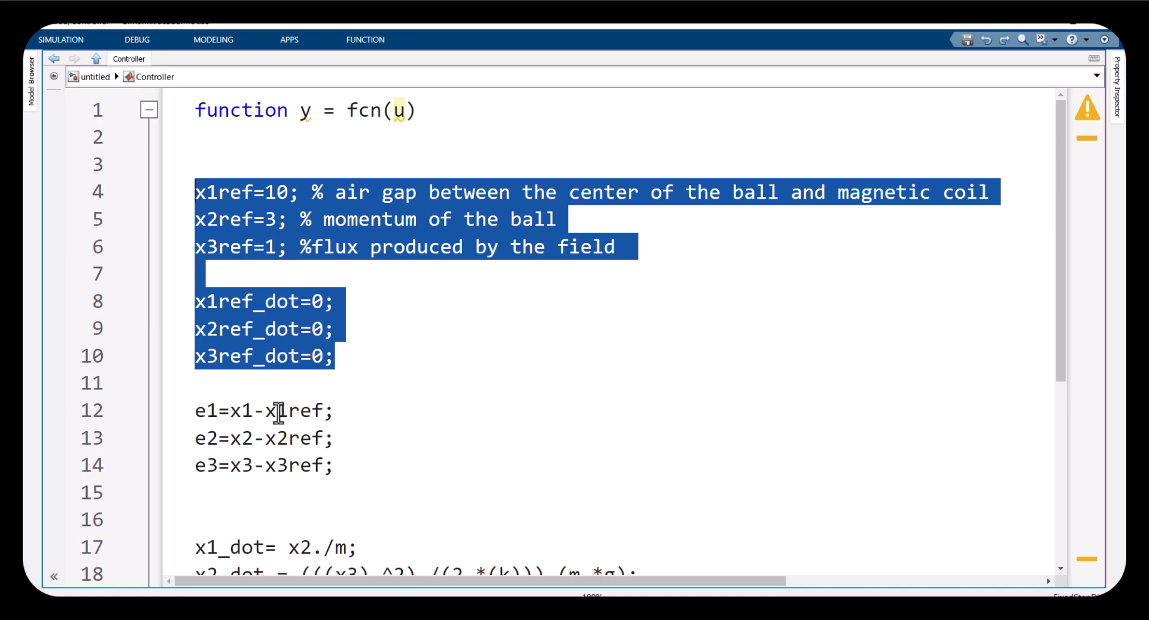
left_click(335, 380)
left_click_drag(341, 367, 200, 303)
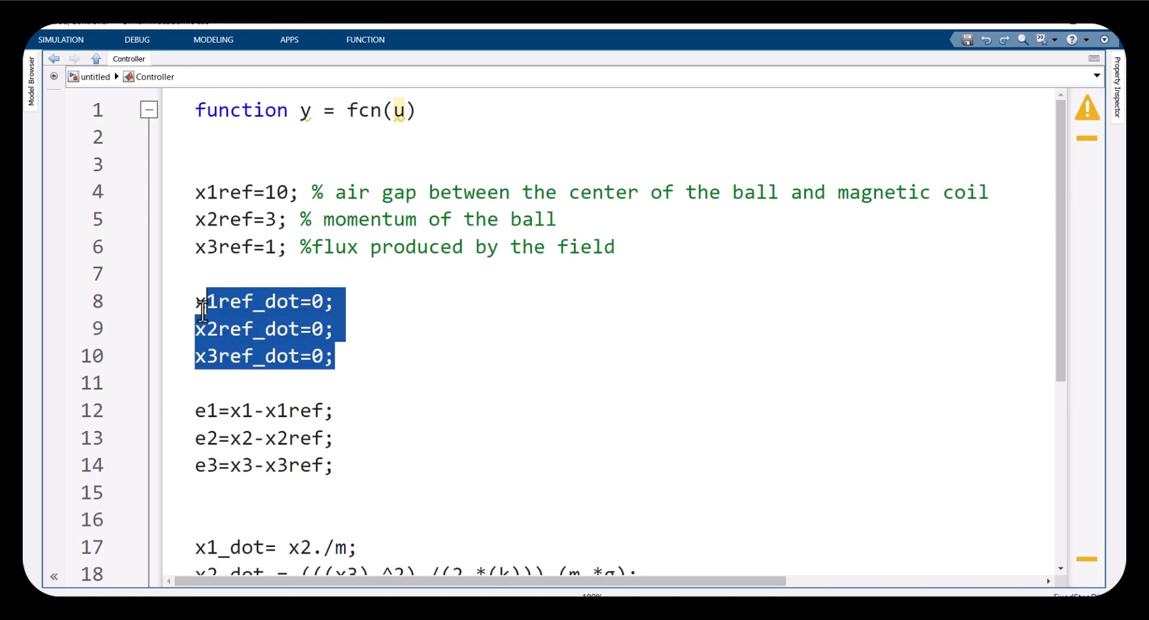
left_click_drag(285, 247, 200, 194)
left_click_drag(339, 359, 191, 304)
left_click_drag(339, 471, 194, 386)
scroll(264, 403, "down", 2)
left_click_drag(462, 513, 185, 485)
scroll(267, 396, "down", 2)
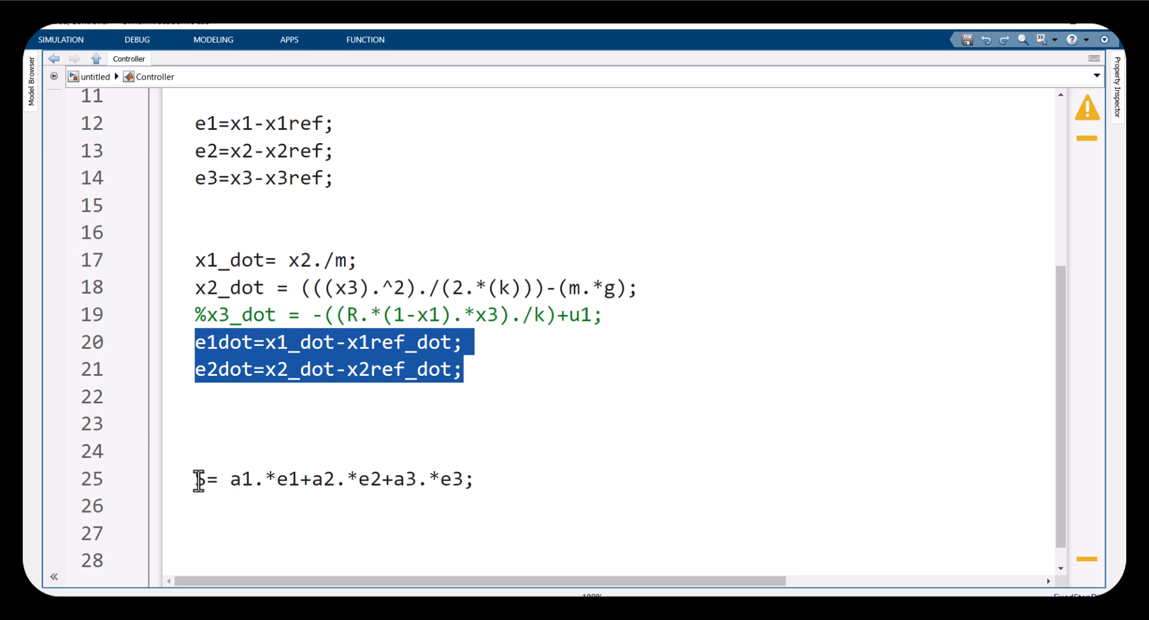
Examine the sliding surface line S = a1.*e1+a2.*e2+a3.*e3, relating each coefficient term to the error definitions
left_click_drag(206, 479, 176, 496)
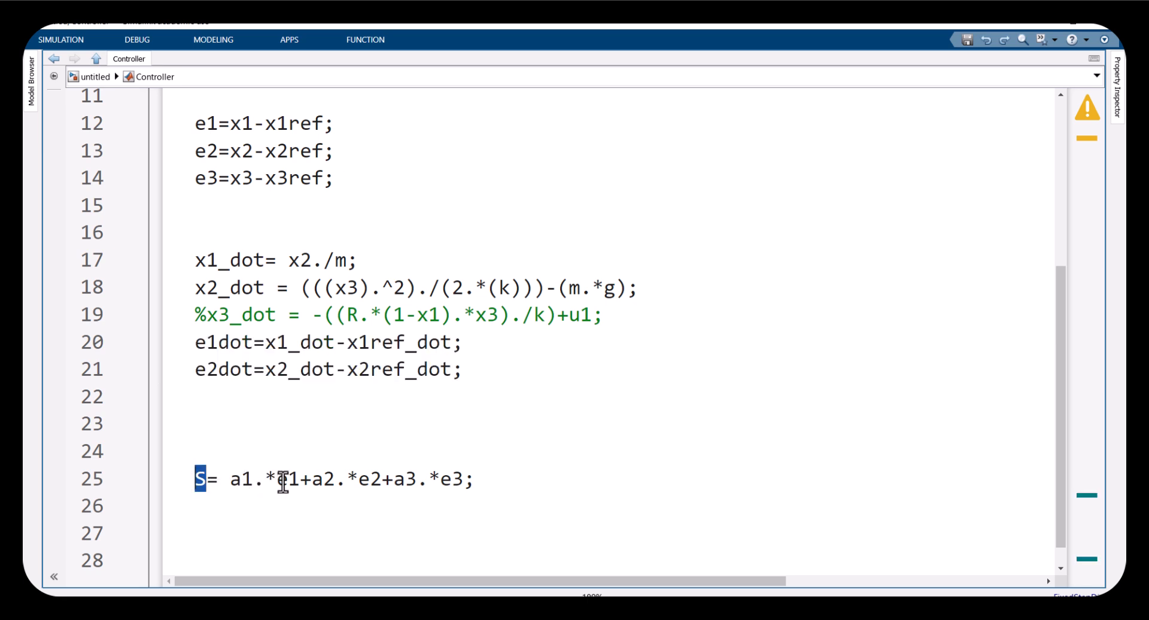
left_click_drag(276, 478, 296, 480)
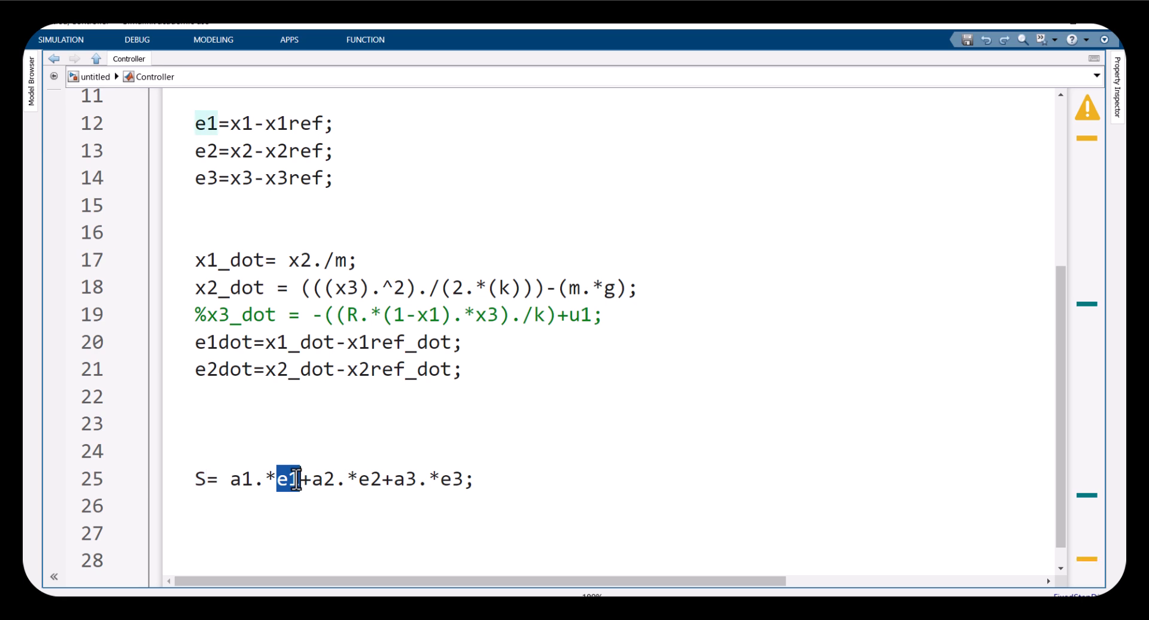
left_click_drag(345, 178, 160, 133)
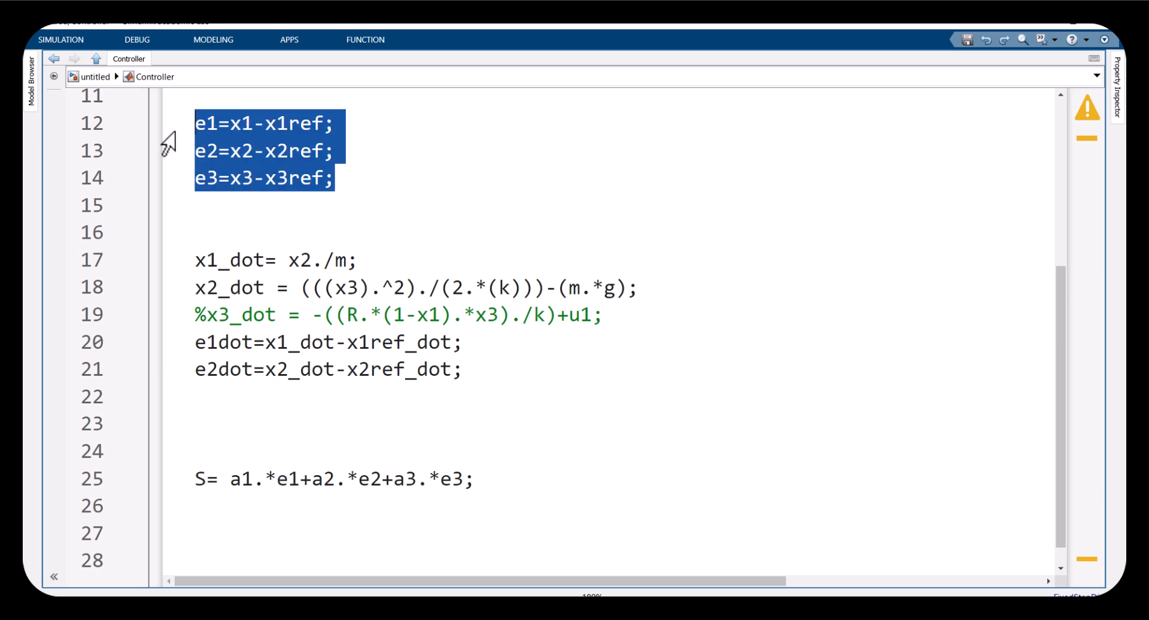
double_click(282, 479)
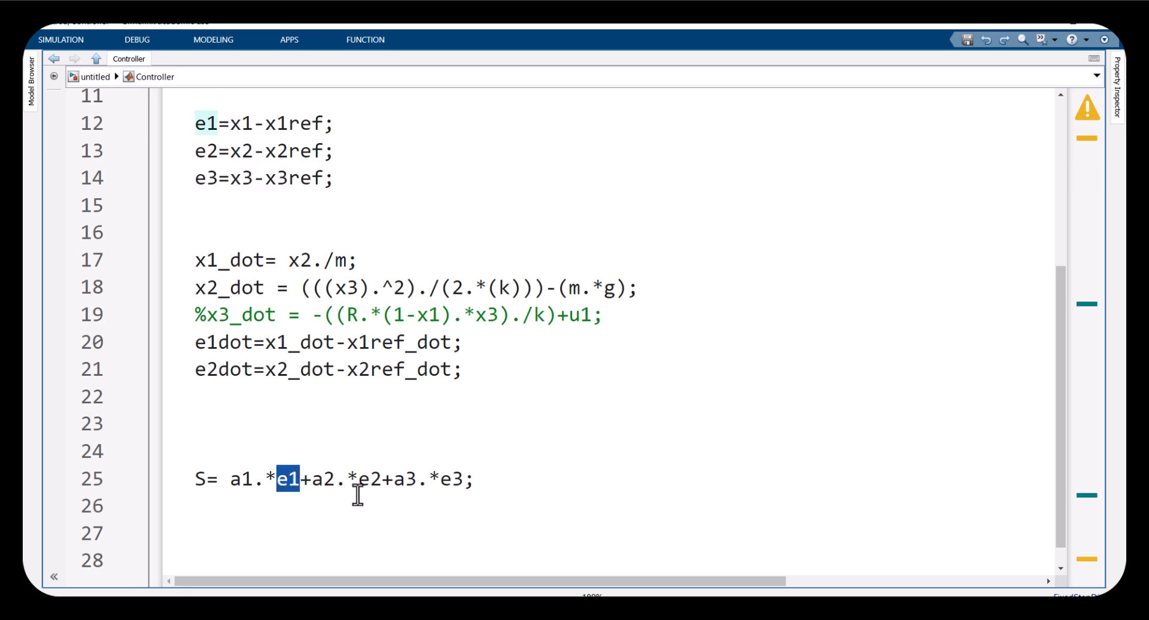
double_click(367, 479)
double_click(455, 479)
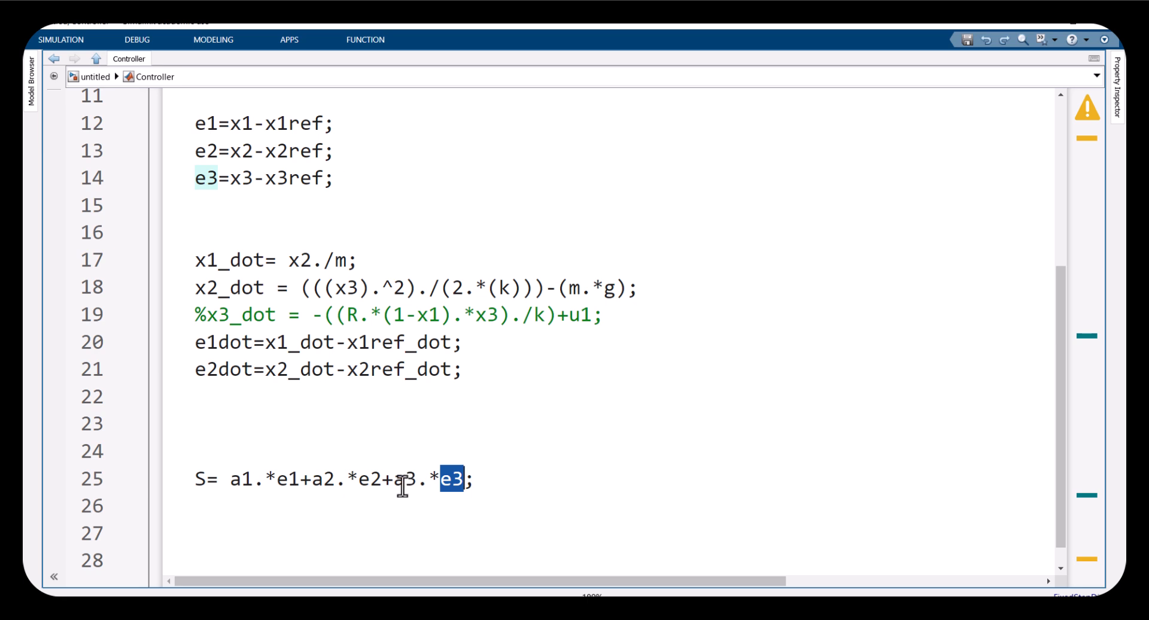
left_click_drag(266, 481, 229, 482)
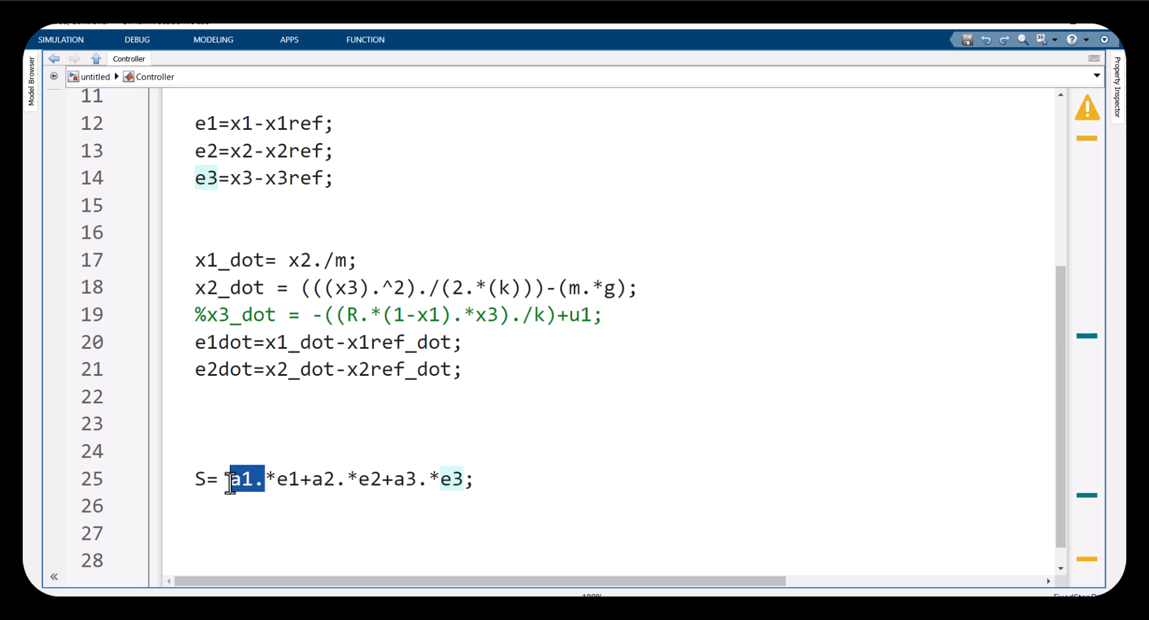
left_click_drag(299, 482, 231, 484)
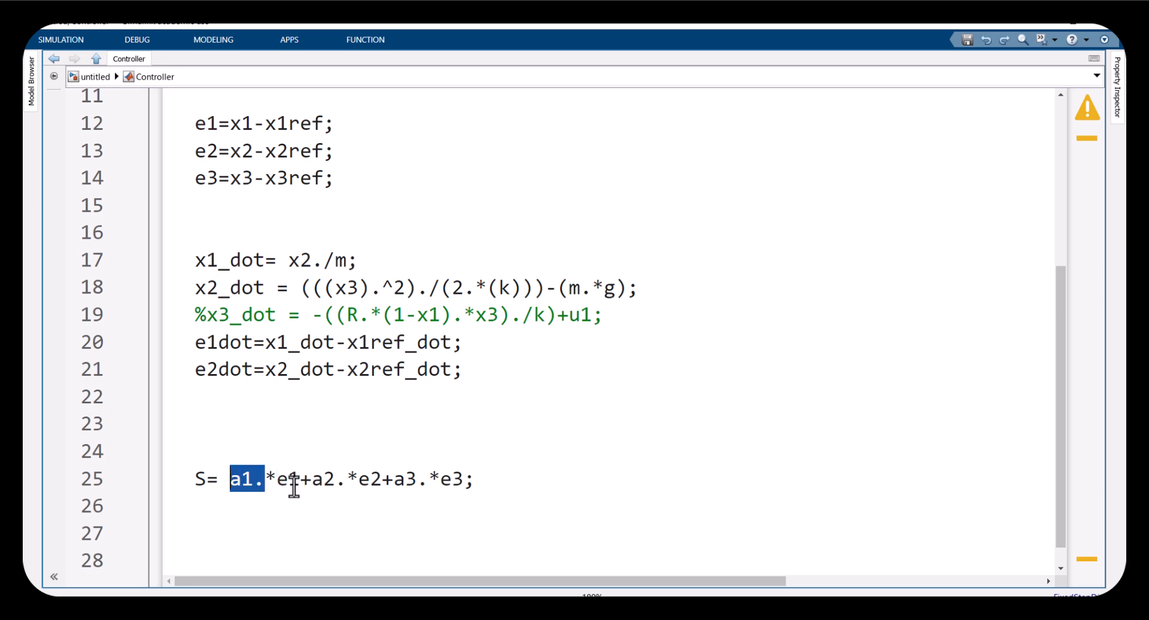
left_click_drag(312, 482, 430, 456)
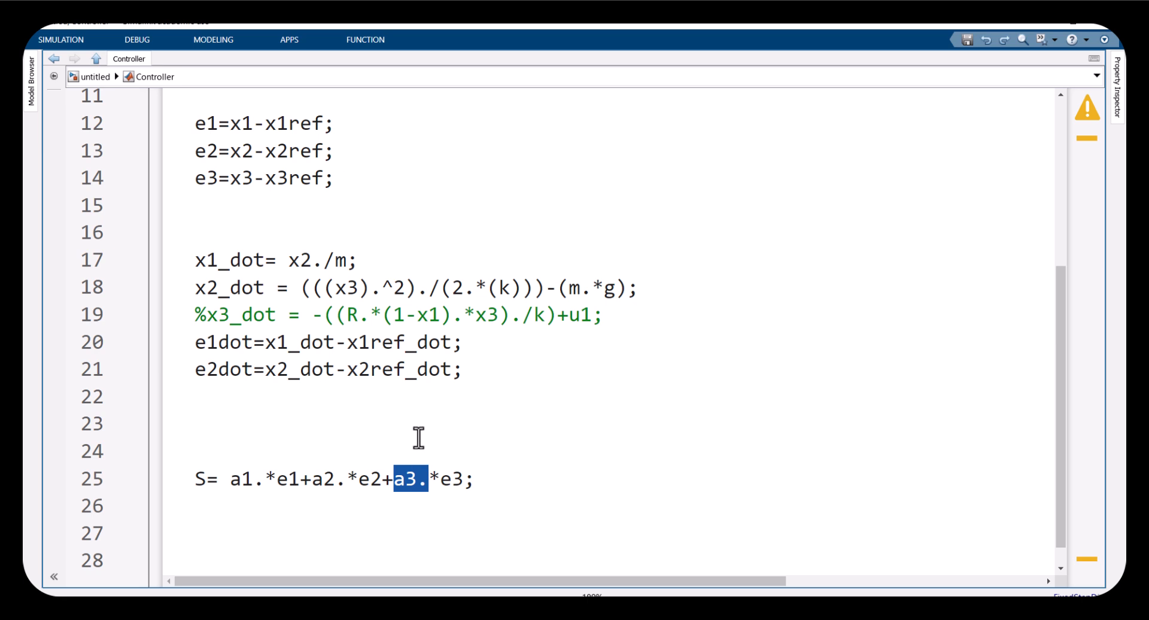
left_click_drag(439, 482, 405, 483)
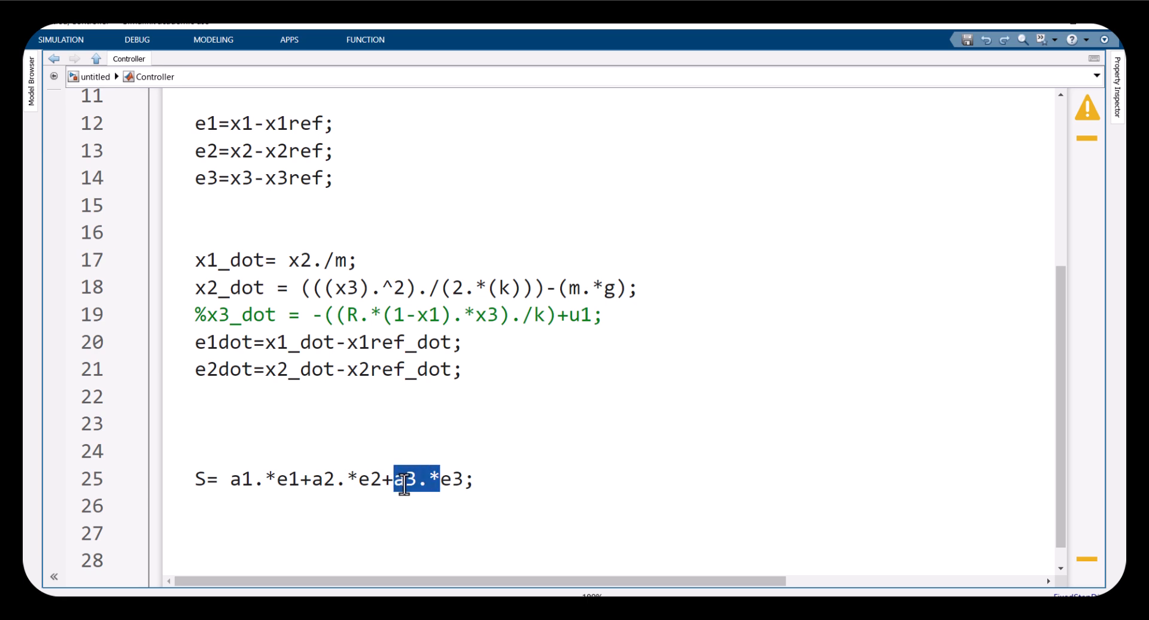
left_click(390, 482)
left_click_drag(231, 479, 273, 480)
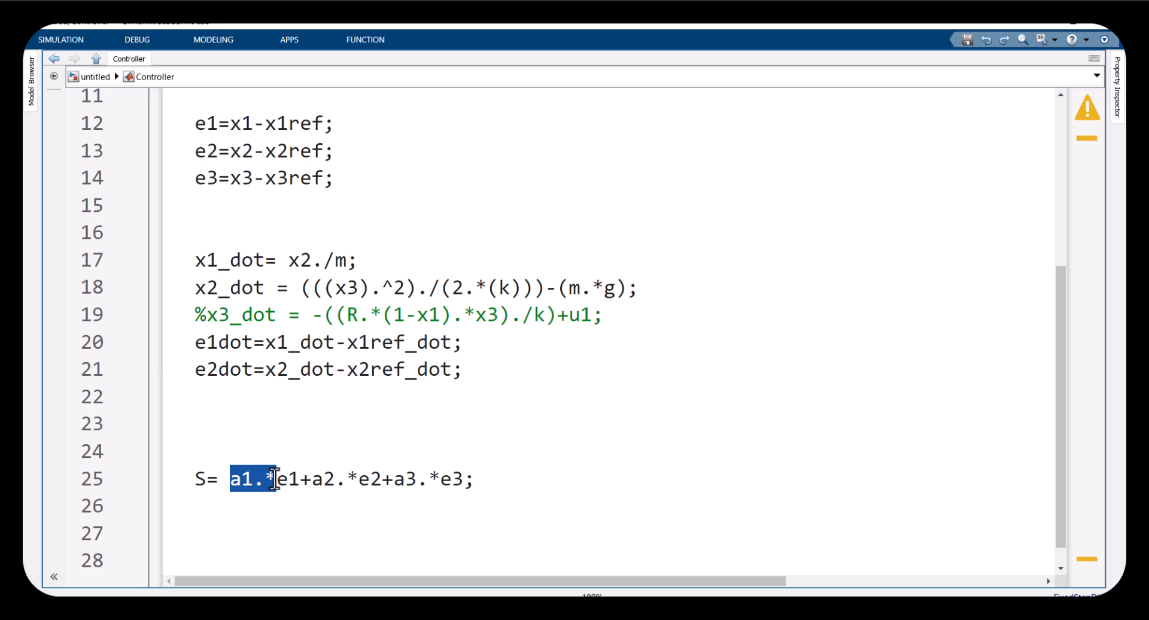
left_click(277, 480)
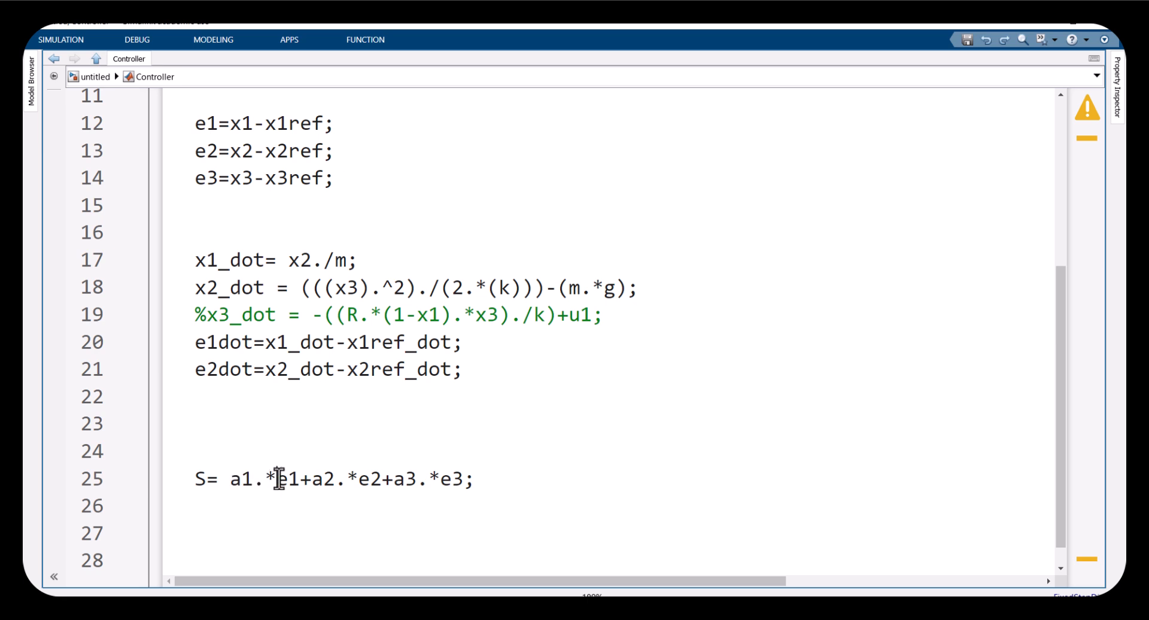
left_click_drag(297, 480, 277, 480)
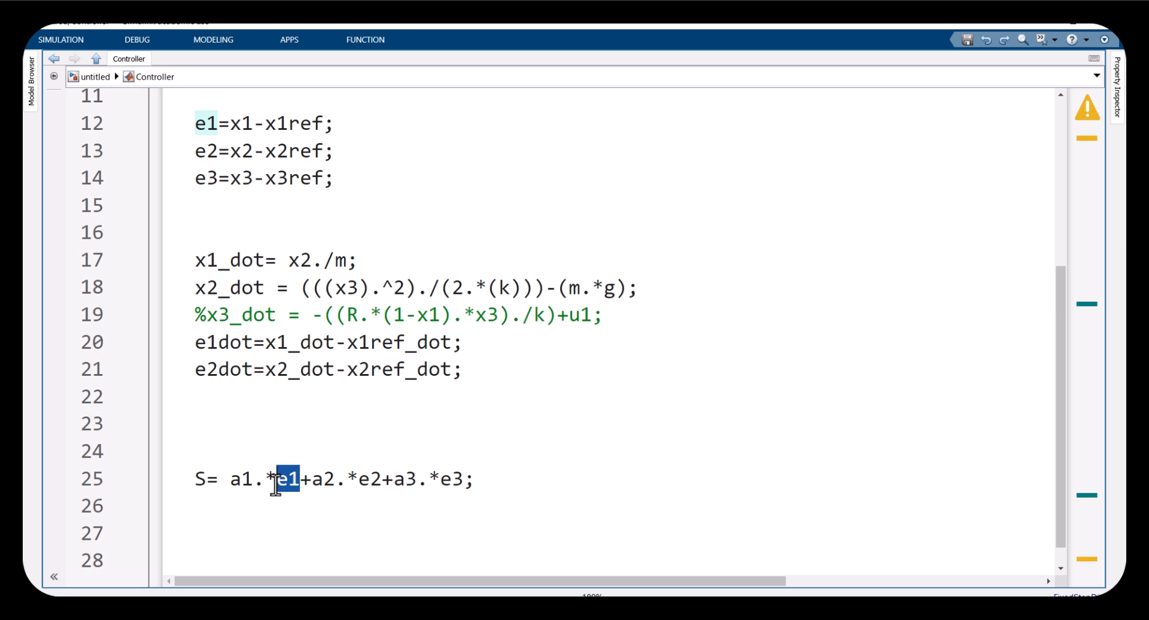
left_click_drag(359, 480, 463, 479)
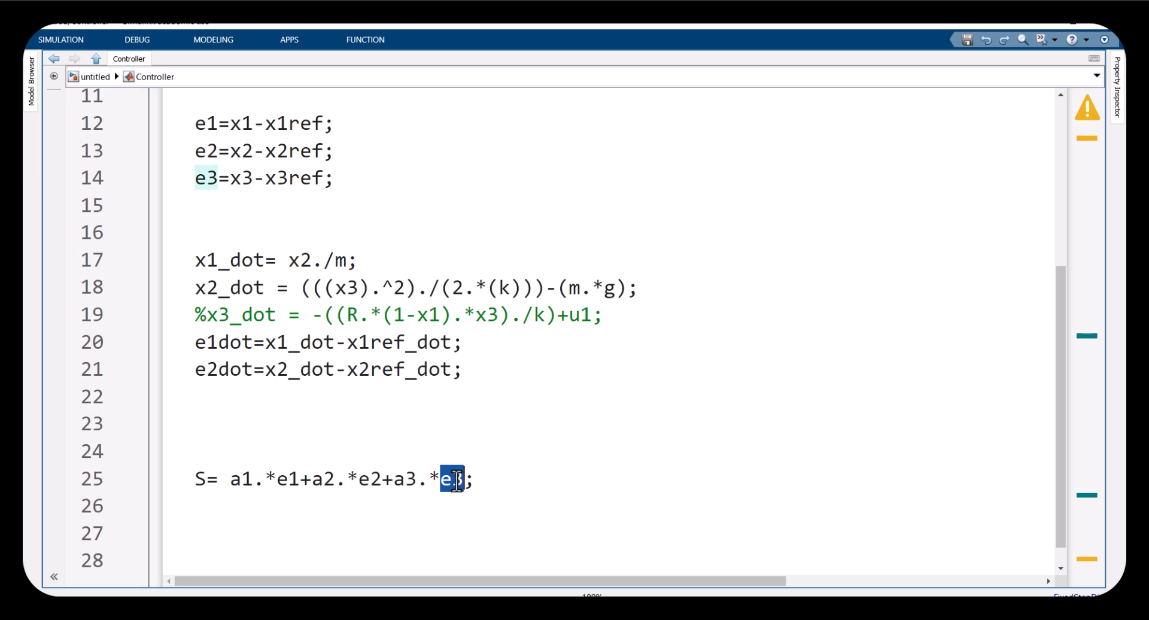
left_click(396, 482)
left_click_drag(407, 482, 446, 481)
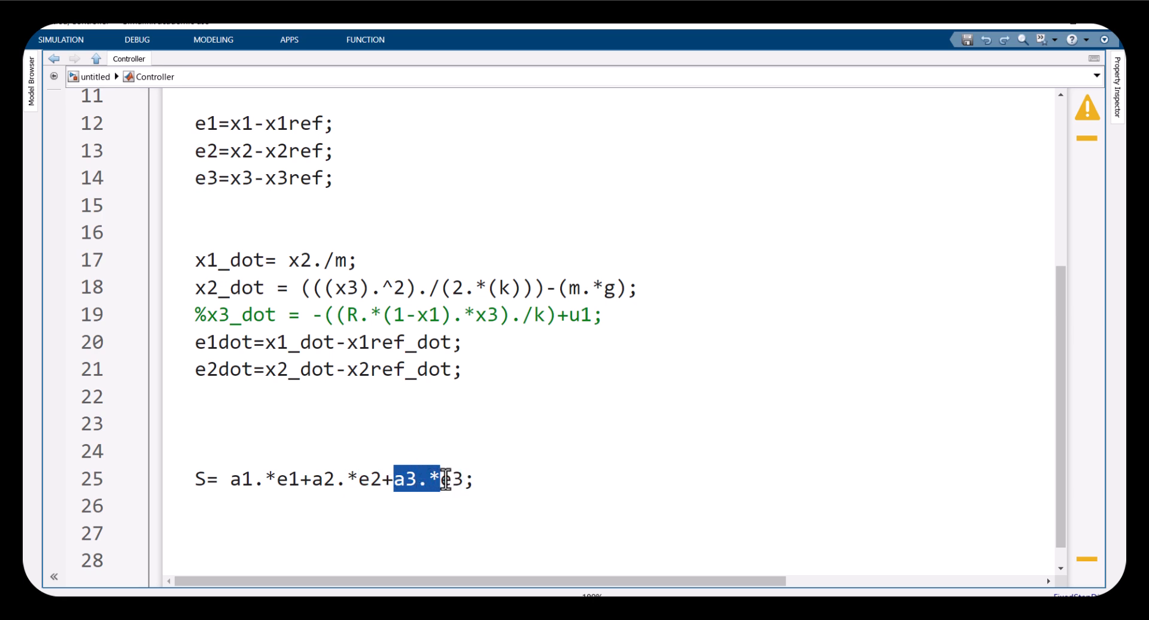
left_click(245, 508)
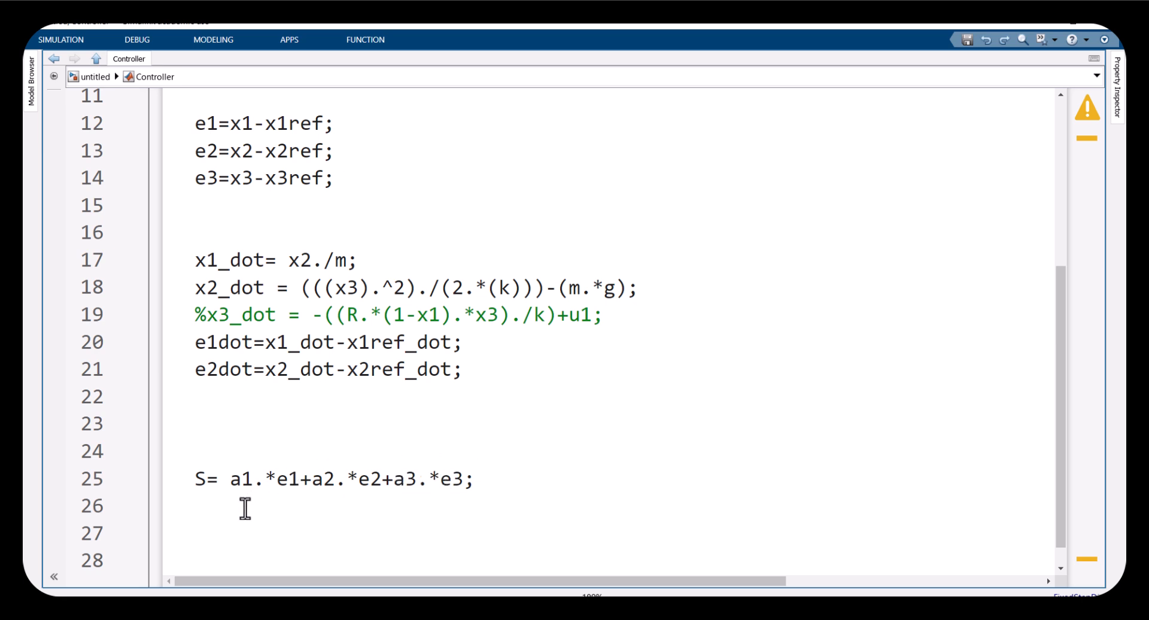
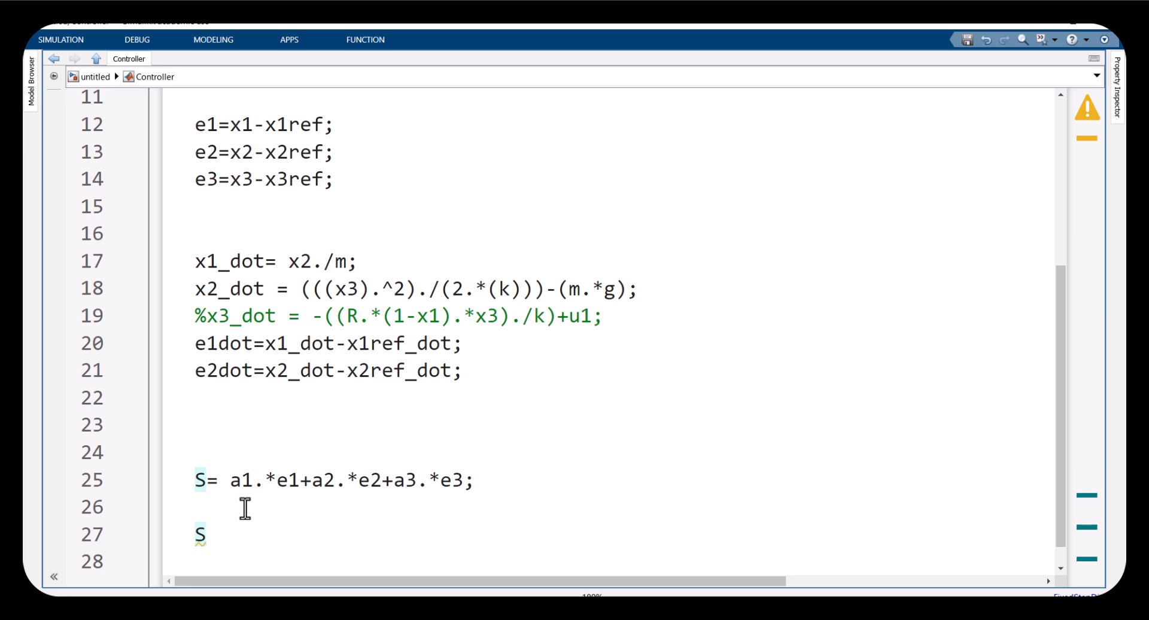
Write the sliding surface derivative line Sdot=(a1.*e1dot)+(a2.*e2dot)+(a3.*e3dot); below the S line
type("do")
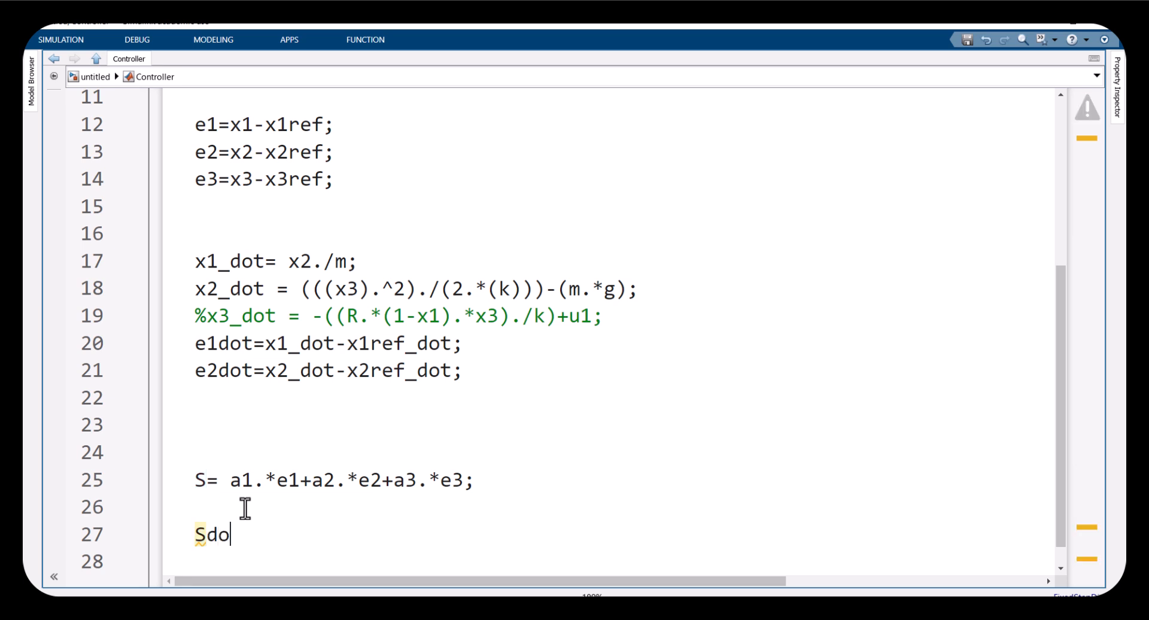
key("BackSpace")
key("BackSpace")
key("BackSpace")
key("BackSpace")
type("Der")
key("BackSpace")
key("BackSpace")
key("BackSpace")
type("Sdot=")
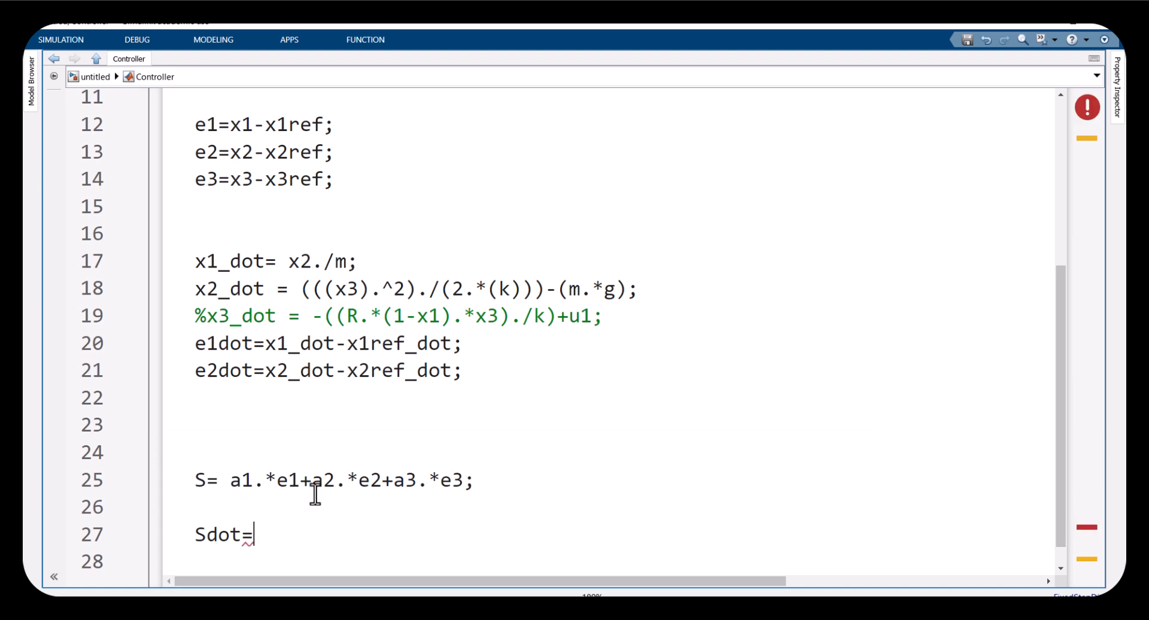
type("a.1")
type("*")
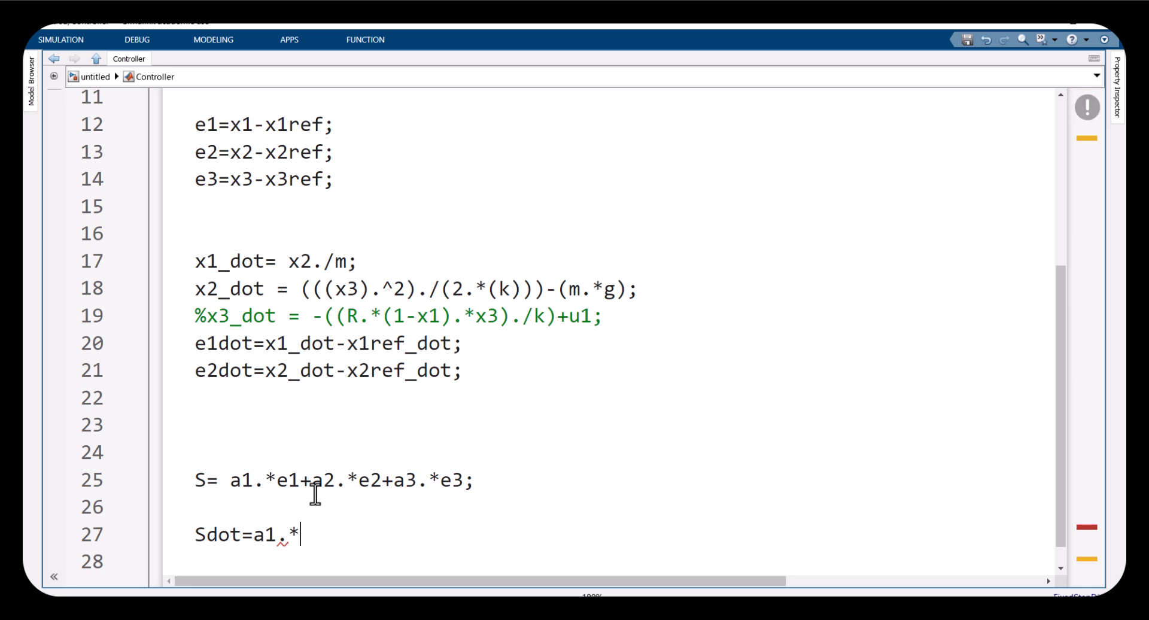
type("e1dot")
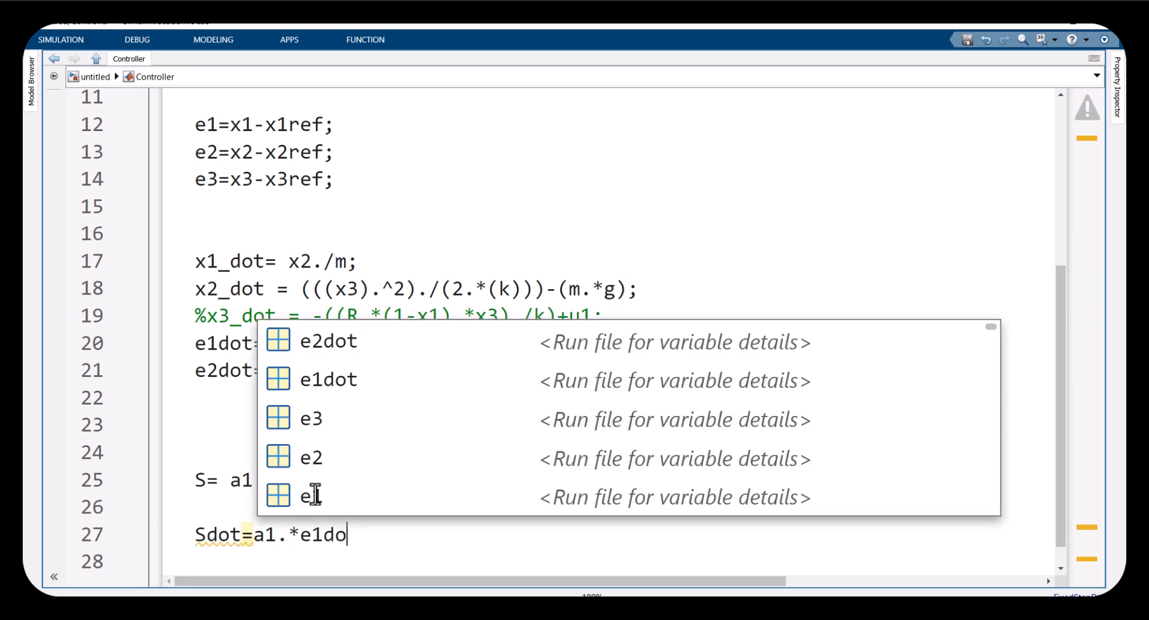
type("+(a2.*e2dot)+(a3.*e3dot);")
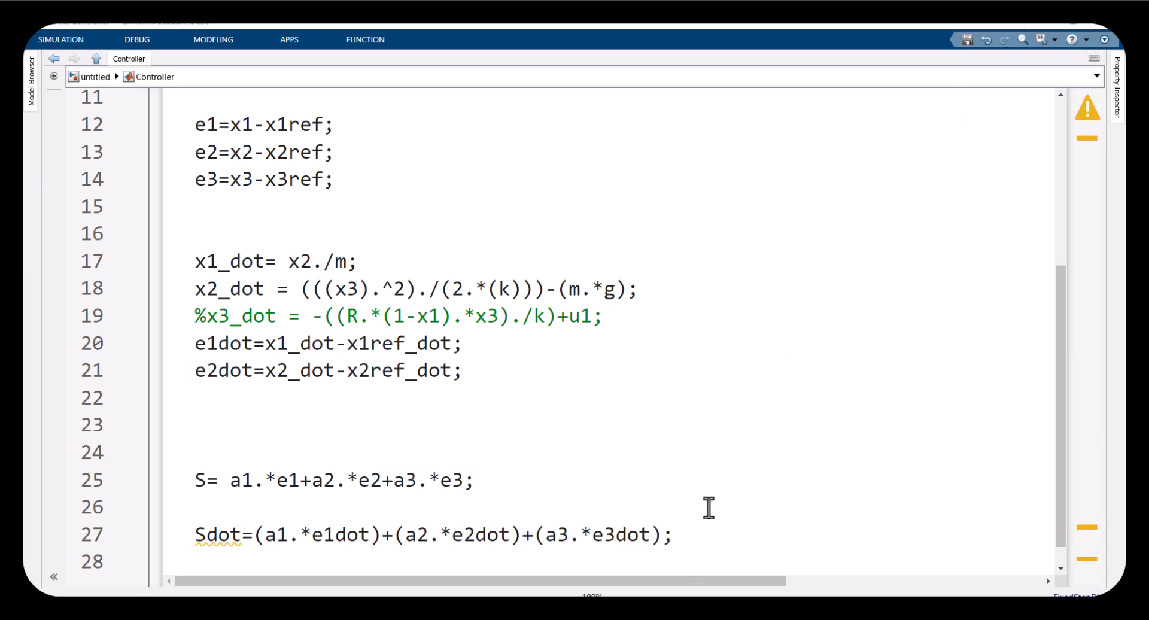
Extend the Sdot line with the reaching law =-B.*abs(s).*sign(s) and start a new line after it
left_click_drag(662, 535, 254, 532)
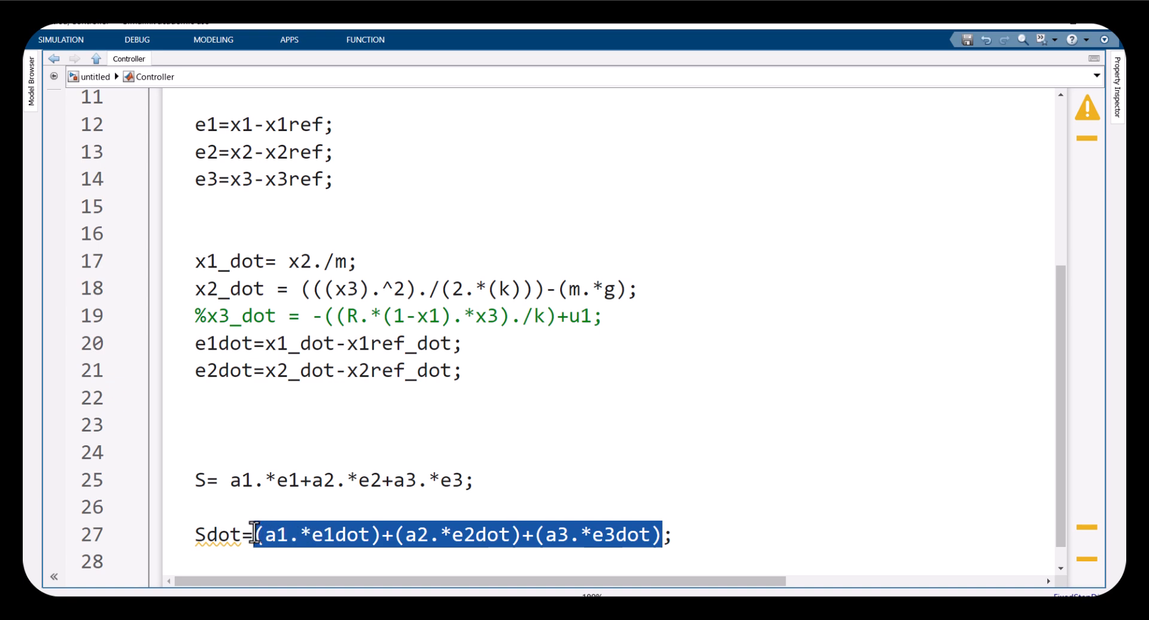
left_click(663, 533)
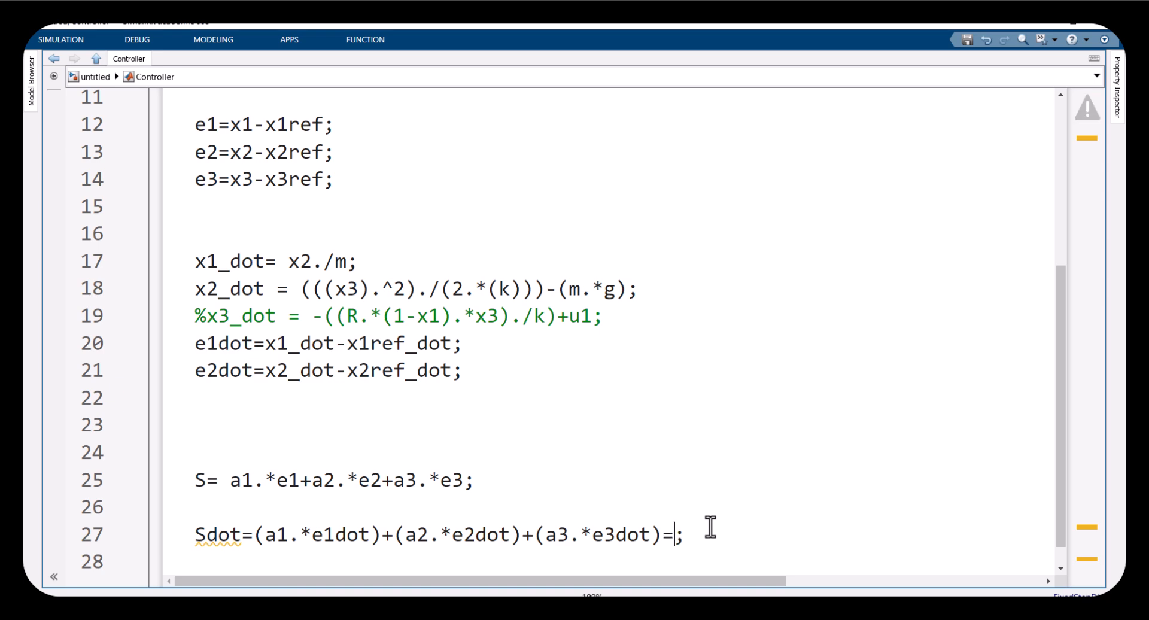
type("=-B")
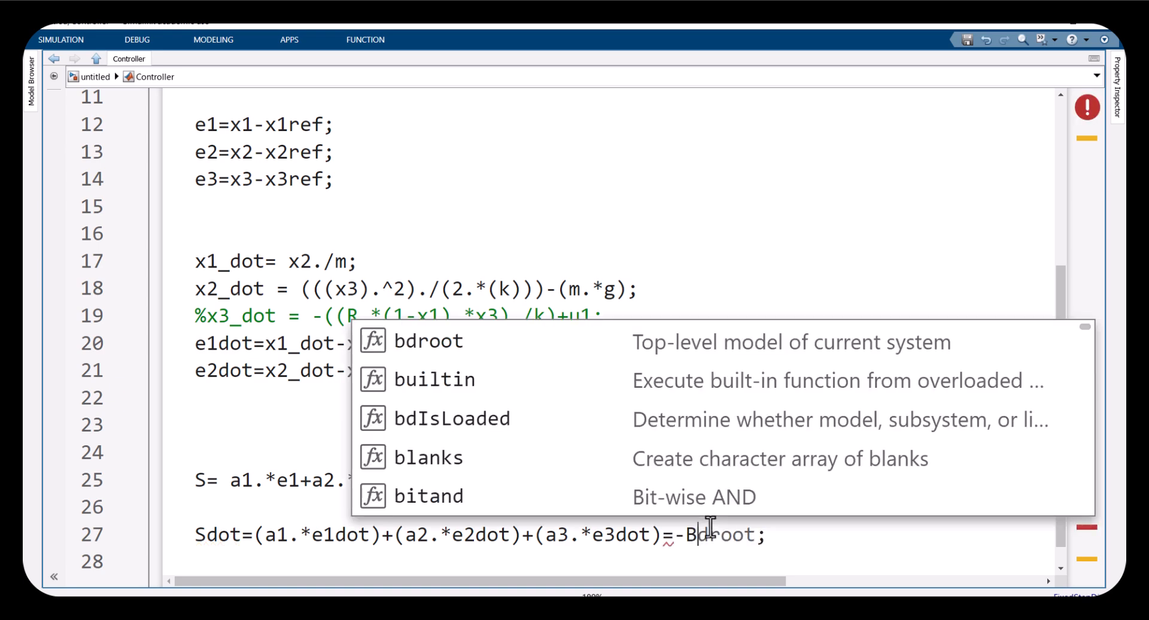
key("Escape")
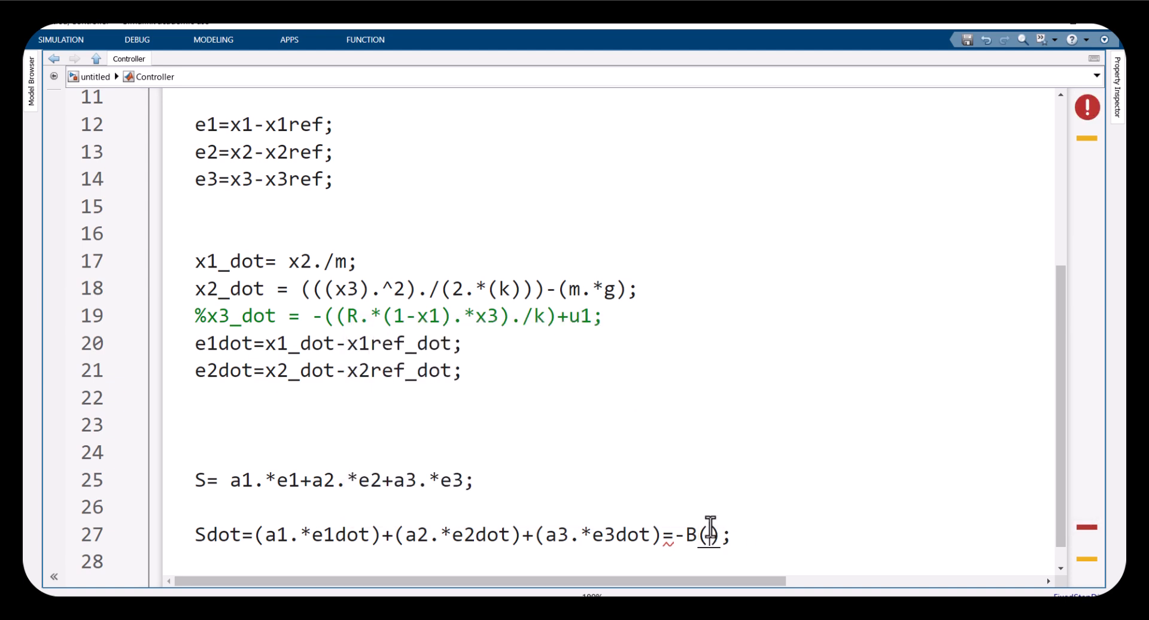
key("BackSpace")
key("BackSpace")
key("BackSpace")
type(".*ab")
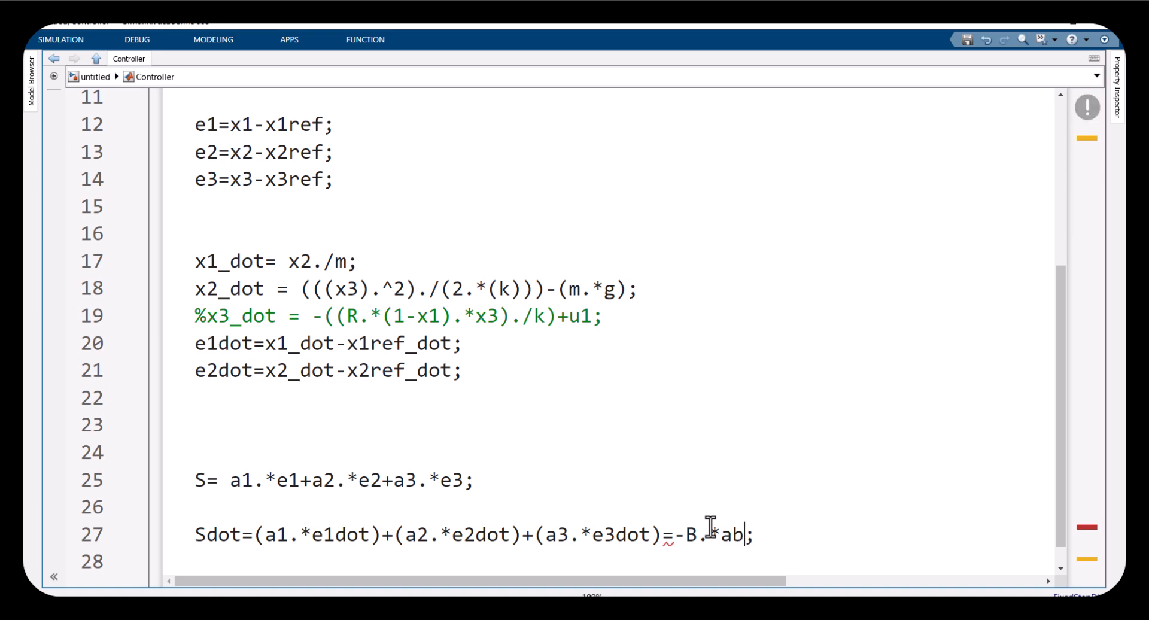
type("s(s).sig")
key("BackSpace")
key("BackSpace")
key("BackSpace")
type("*sign(s")
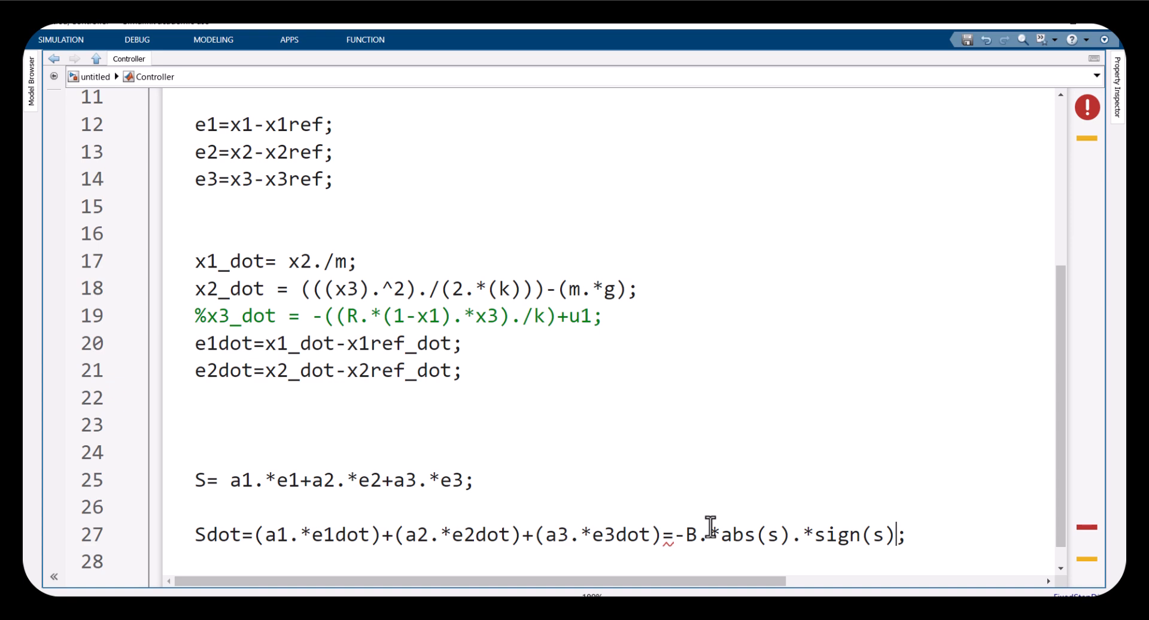
scroll(764, 505, "down", 1)
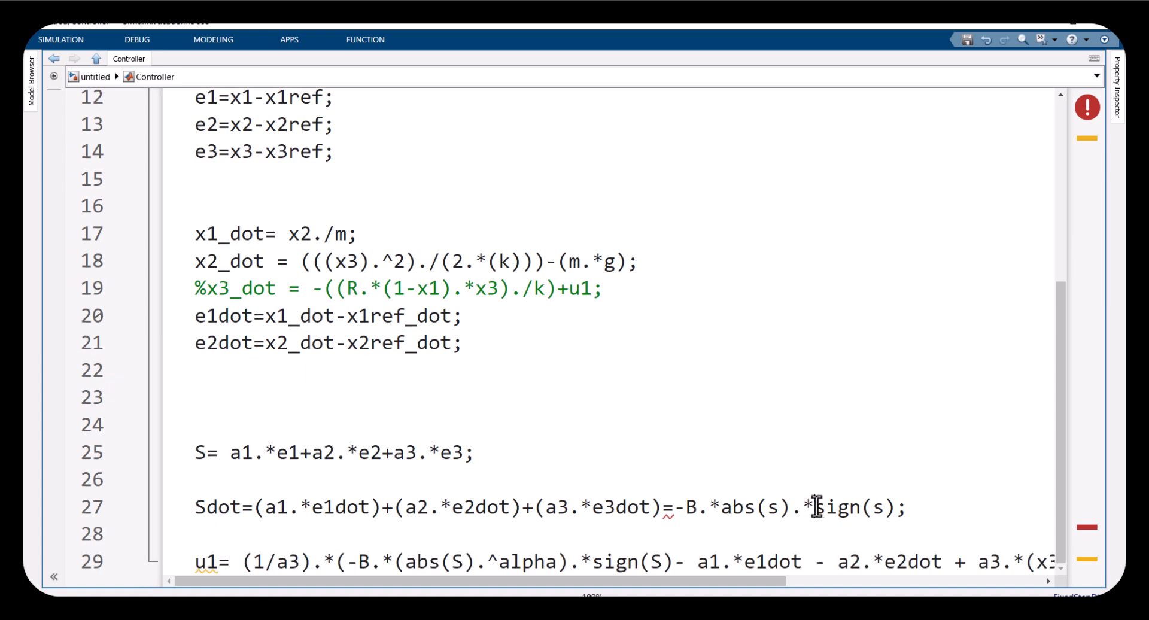
left_click(907, 507)
key("Return")
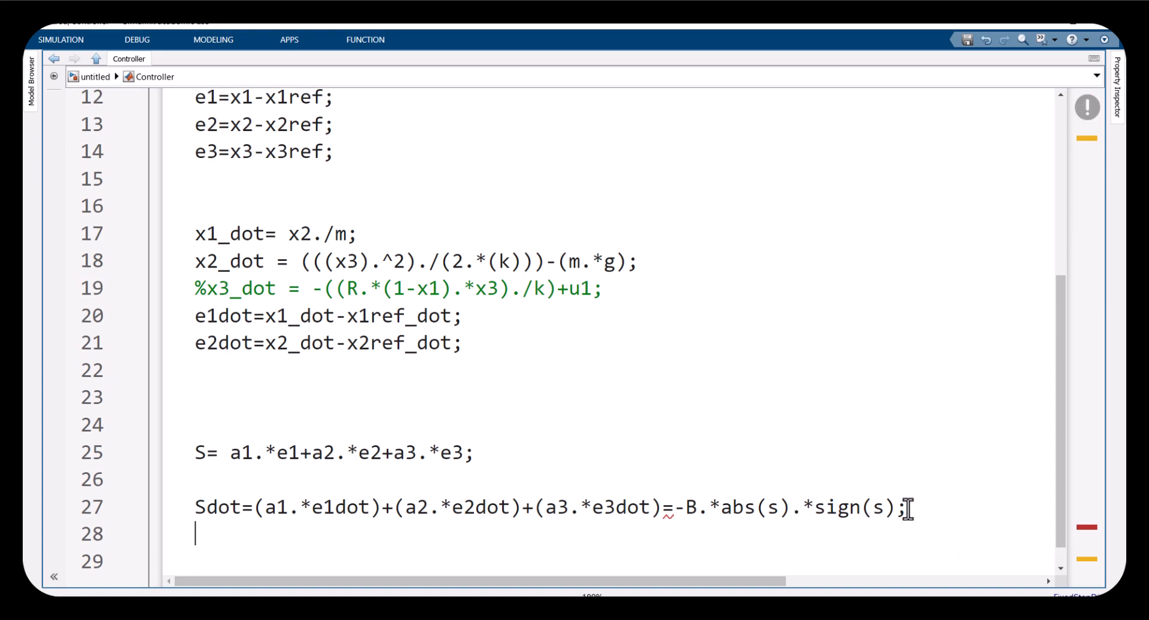
Try substituting x1_dot-x1ref_dot for the e1dot term in the Sdot line
scroll(868, 509, "down", 1)
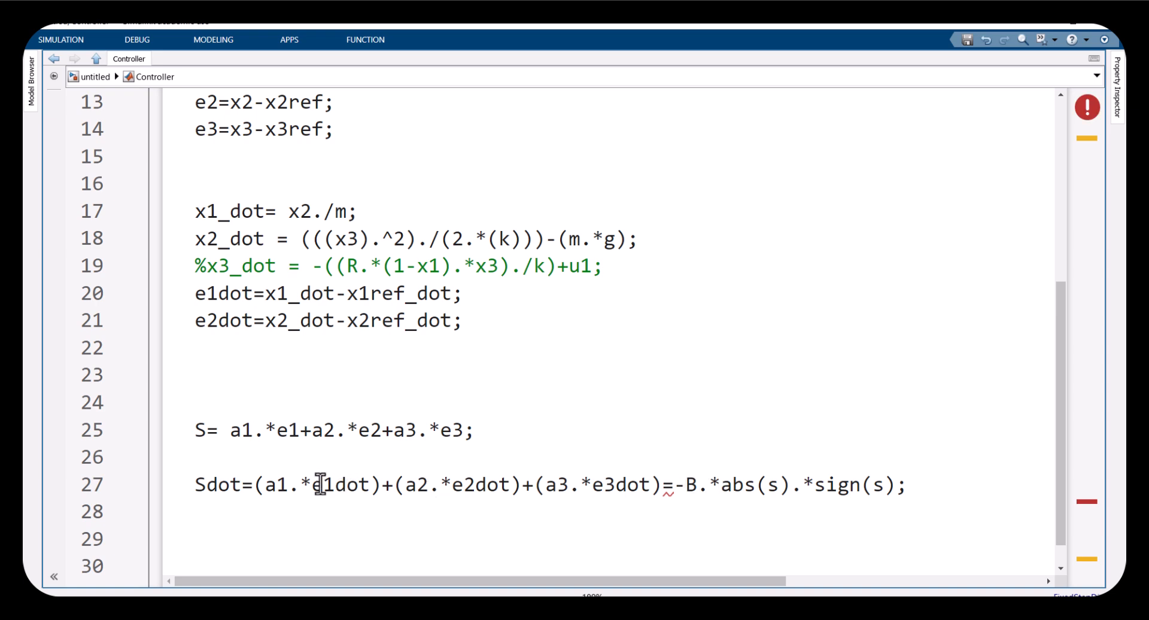
left_click_drag(256, 485, 890, 481)
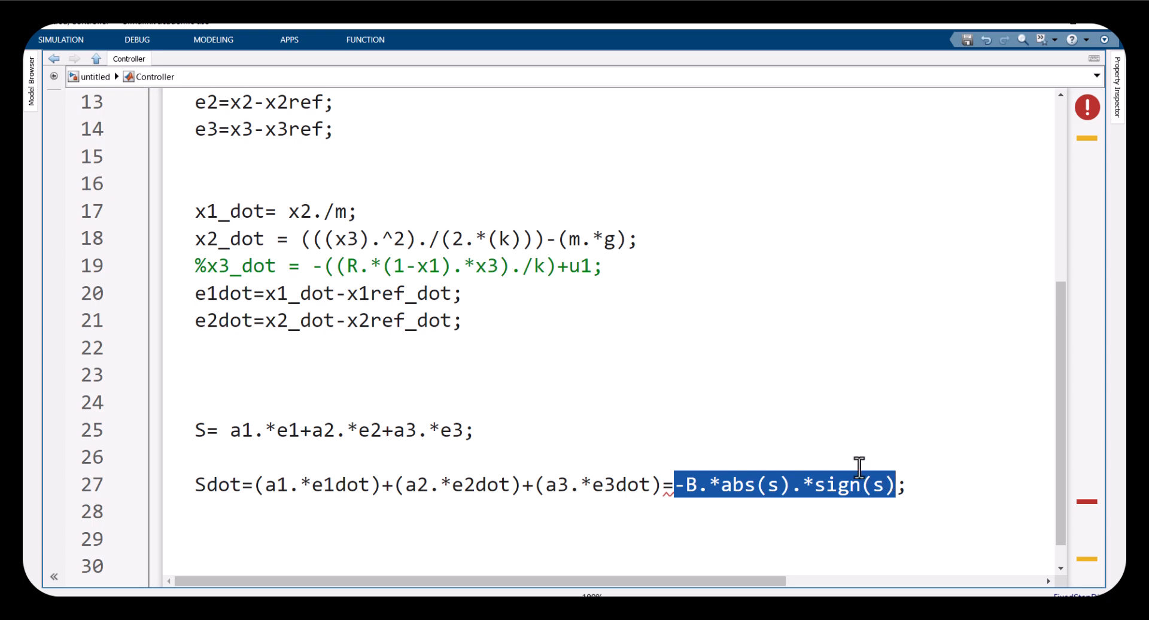
left_click(689, 483)
left_click_drag(678, 485, 896, 485)
left_click(640, 484)
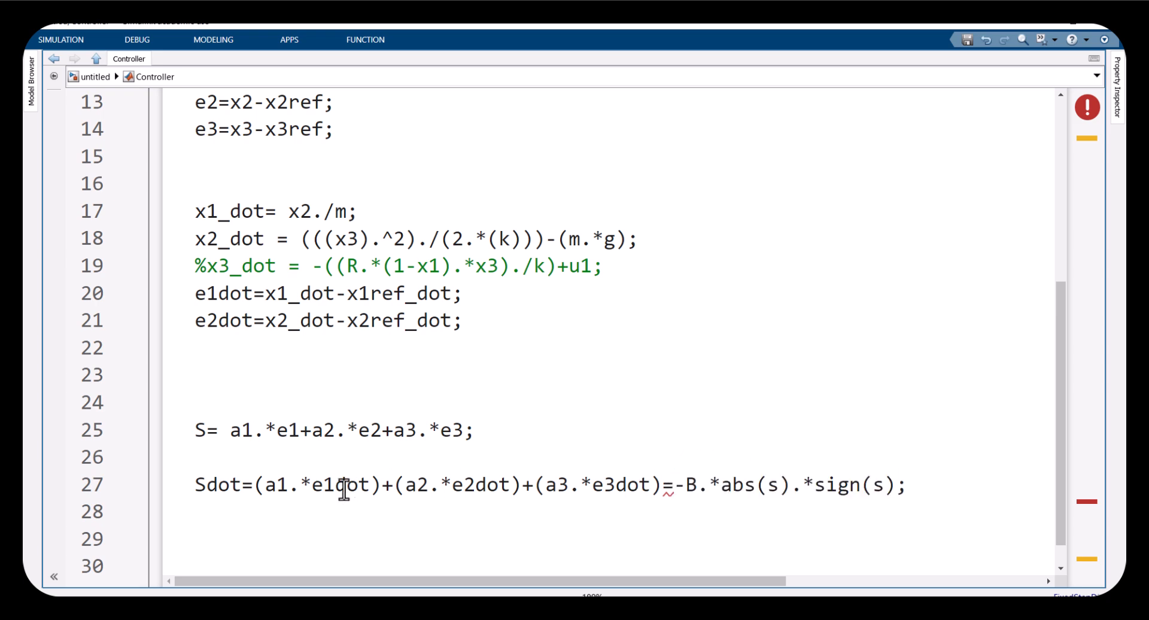
left_click_drag(266, 293, 453, 293)
key("ctrl+c")
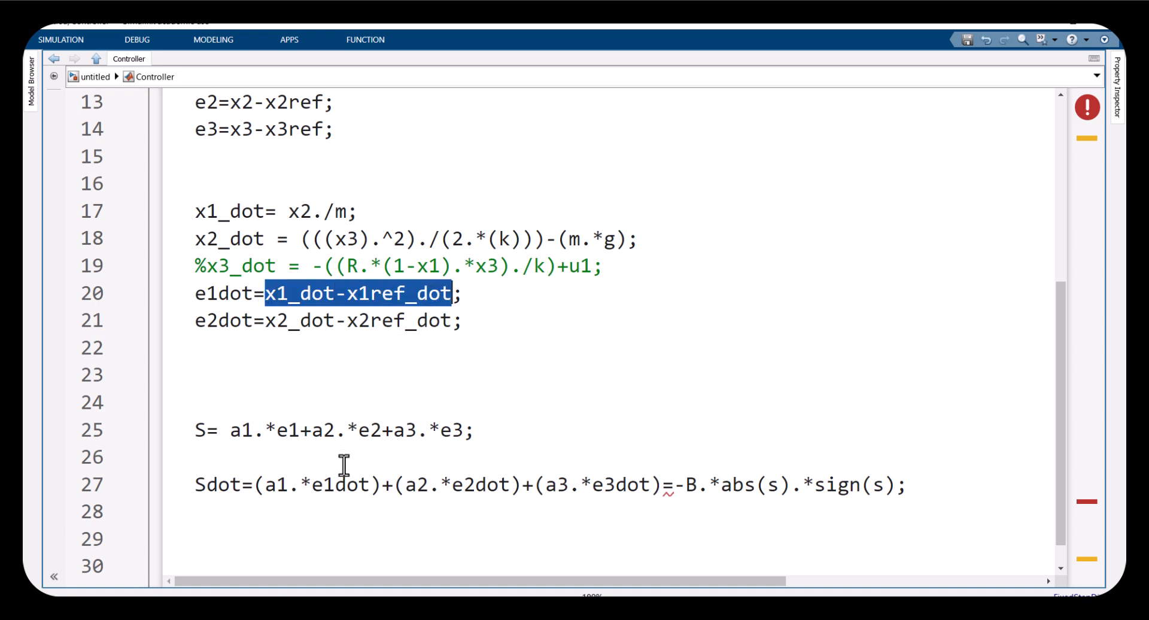
left_click(313, 485)
left_click_drag(330, 484, 363, 485)
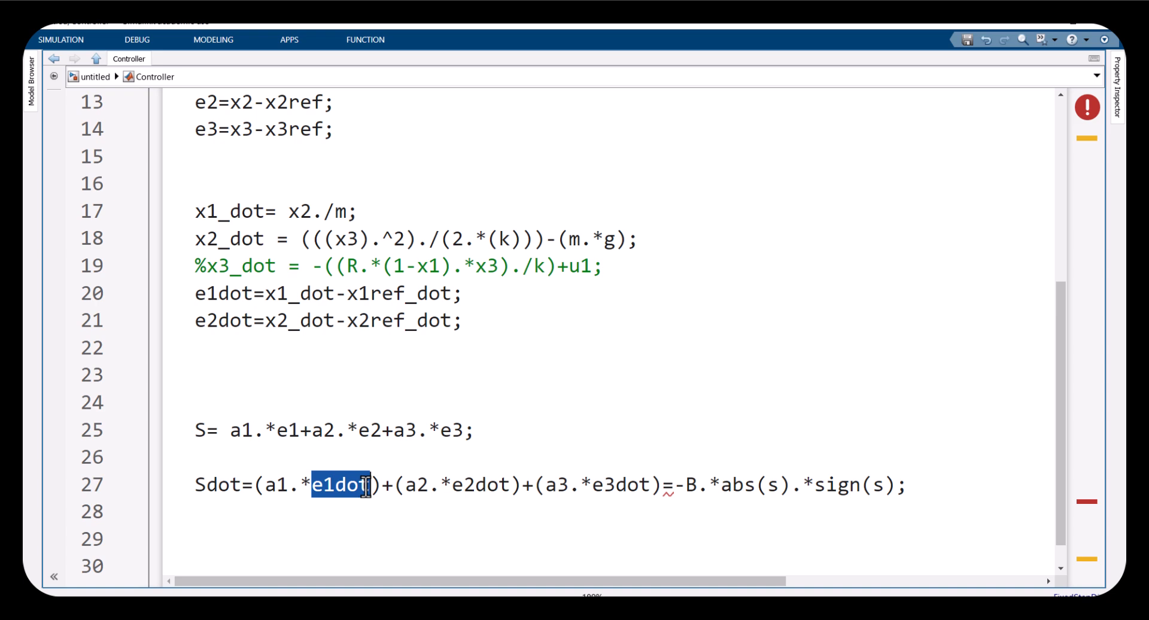
key("ctrl+v")
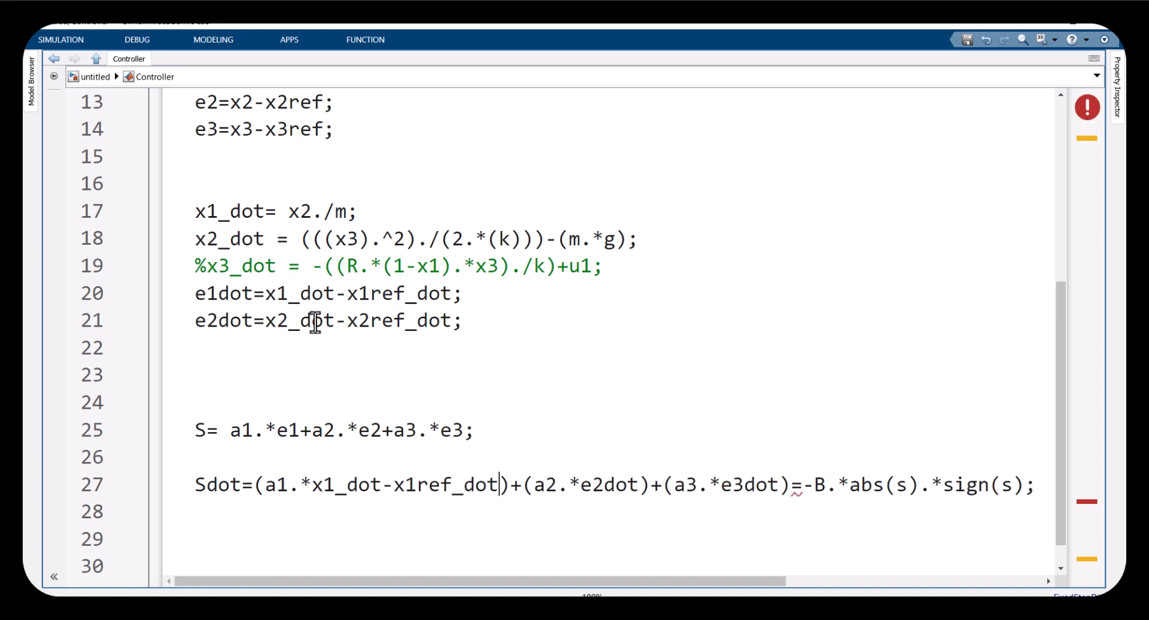
Examine the e1dot, e2dot and e3dot terms of the Sdot line against the error derivative definitions above it
left_click_drag(264, 322, 445, 320)
left_click(429, 322)
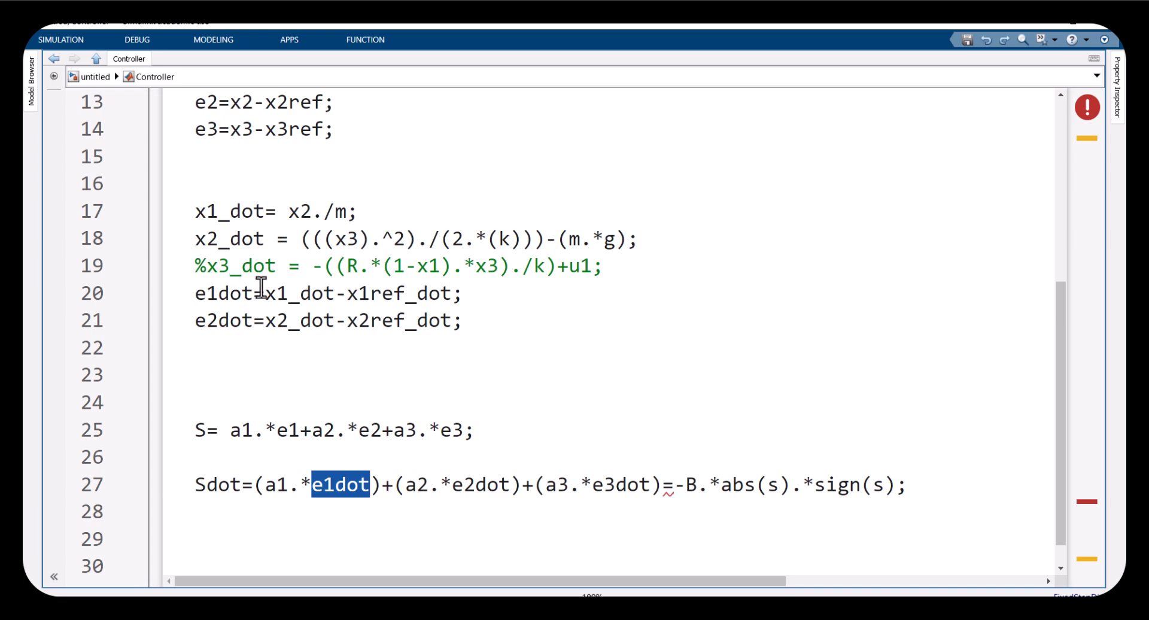
left_click_drag(265, 294, 446, 292)
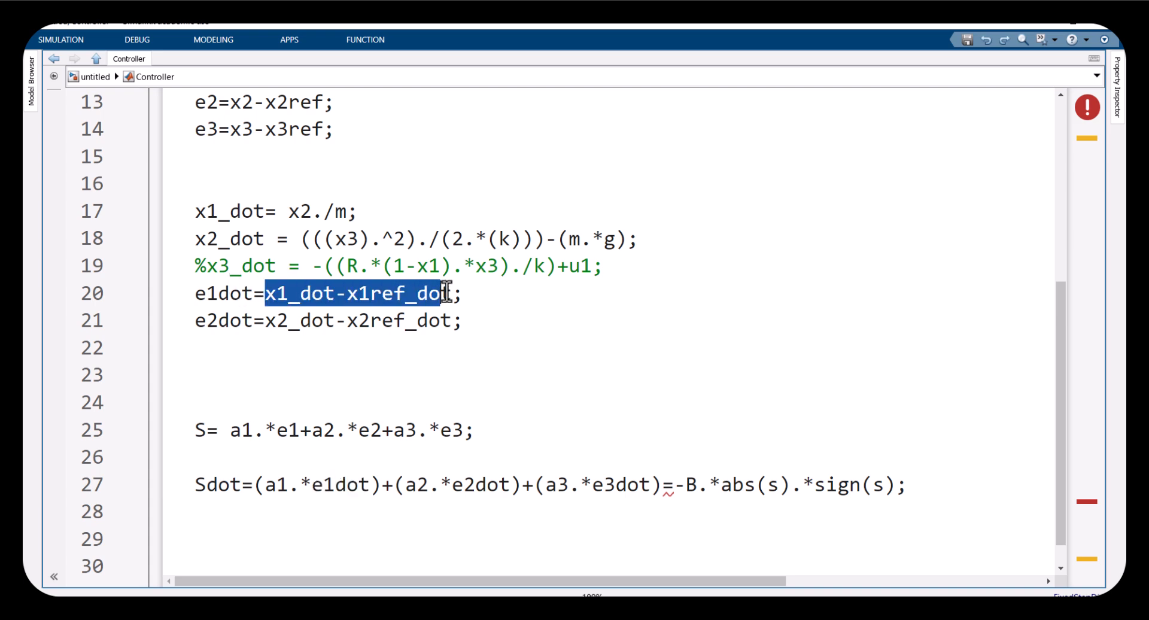
left_click(328, 481)
left_click(231, 293)
left_click(328, 482)
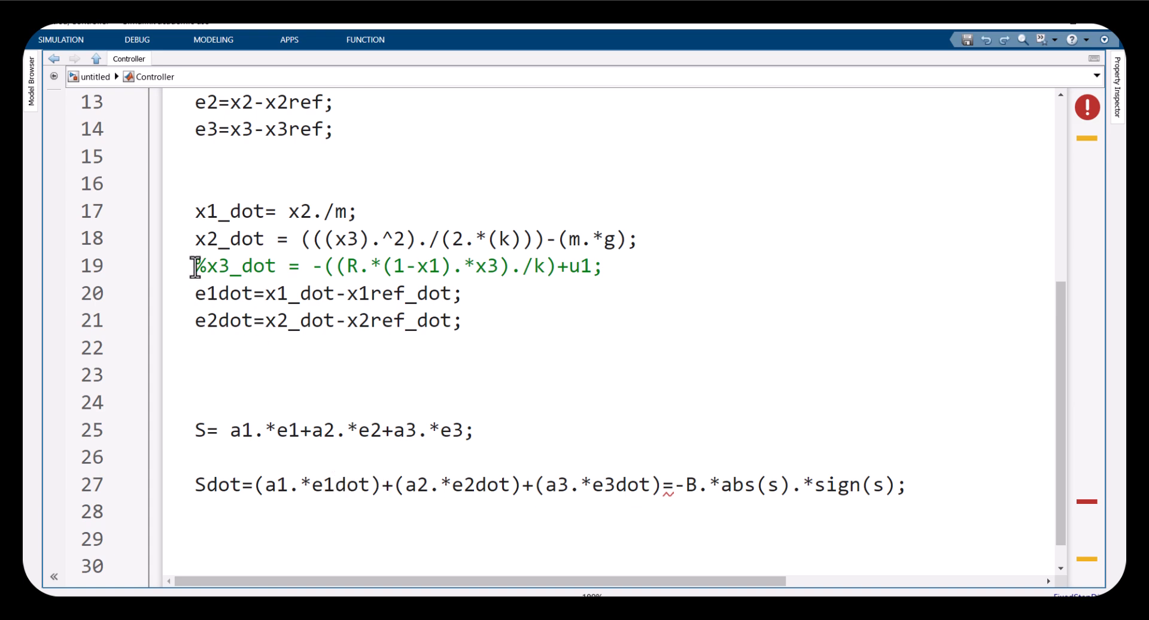
left_click_drag(454, 484, 504, 483)
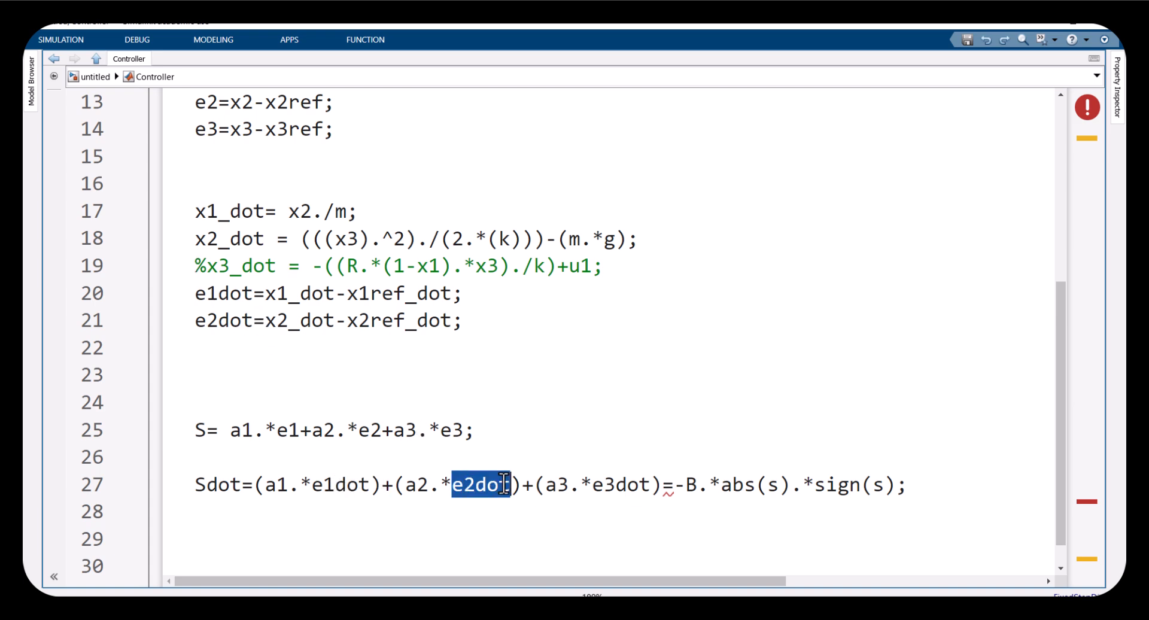
left_click_drag(196, 320, 449, 328)
left_click(464, 483)
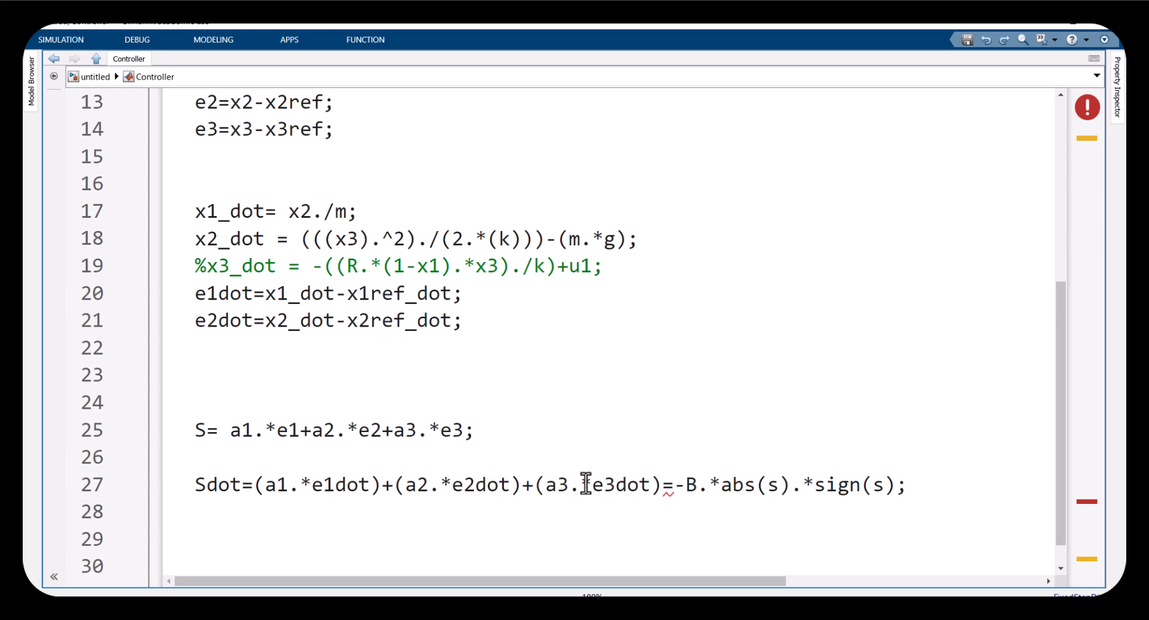
left_click_drag(589, 483, 638, 485)
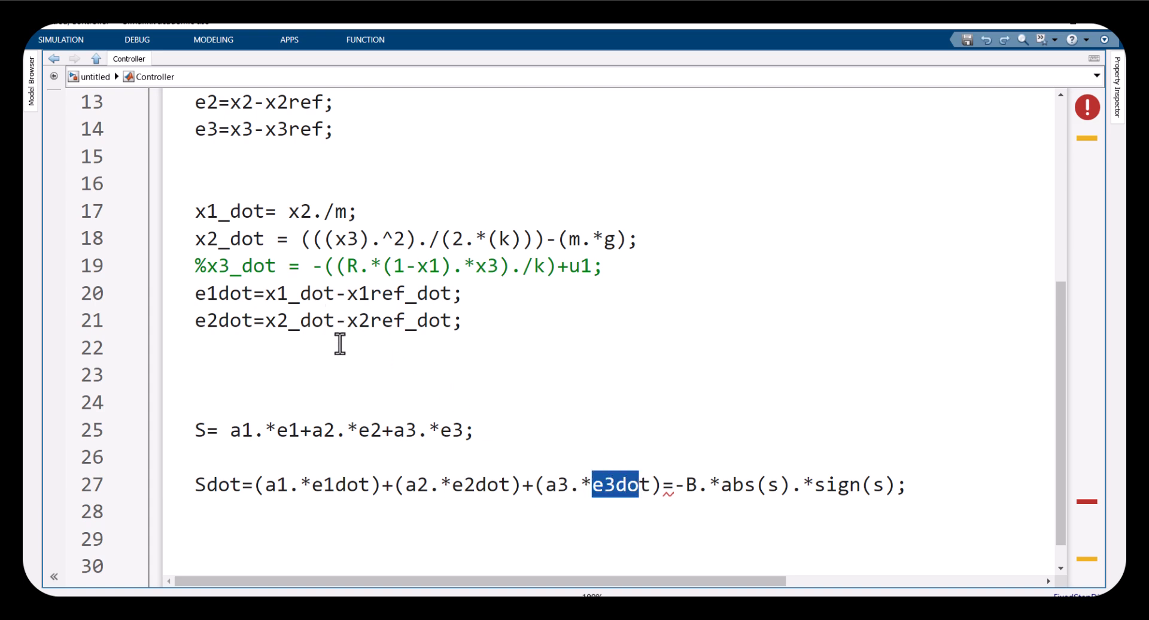
Add the line e3dot=x3dot-x3ref_dot; after the e2dot definition
scroll(280, 301, "up", 1)
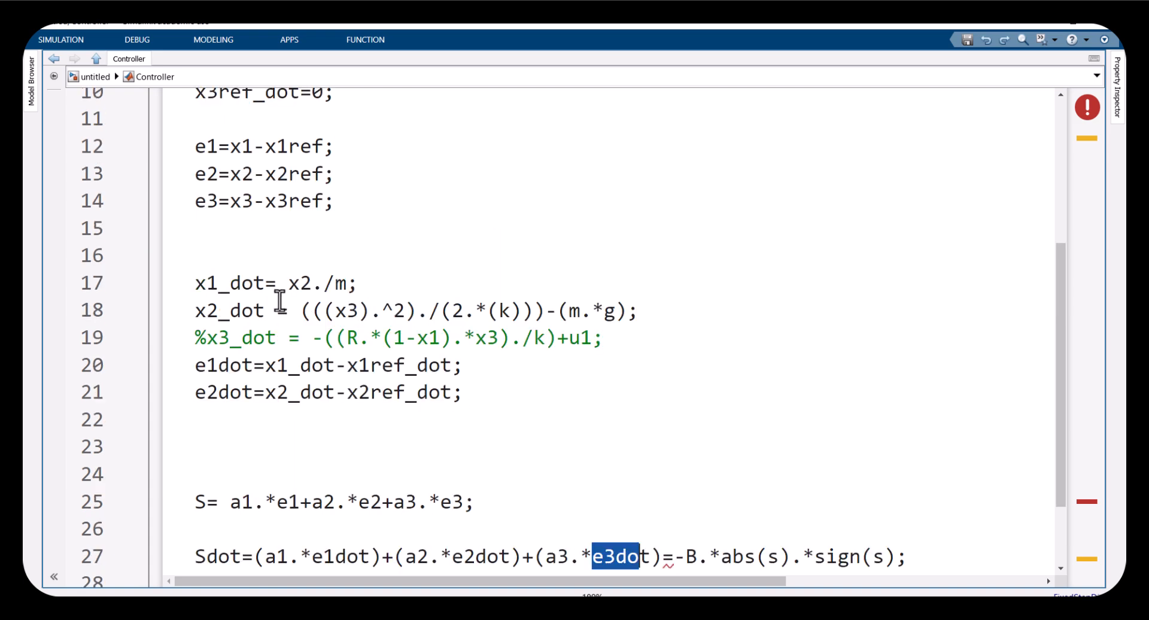
left_click(239, 422)
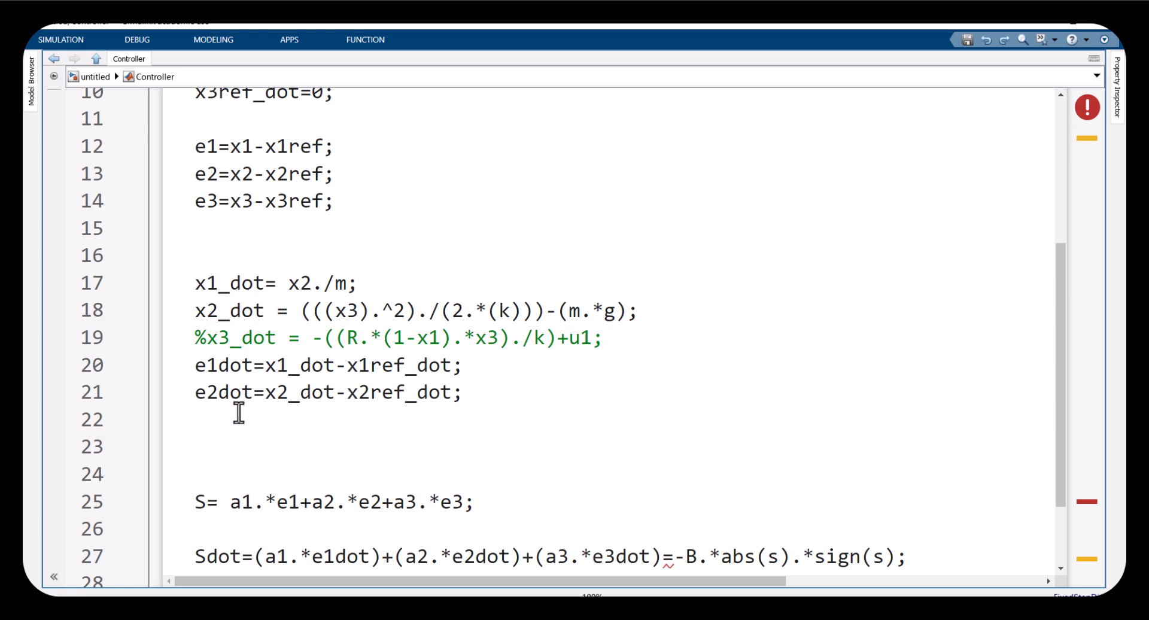
key("Return")
type("e3do")
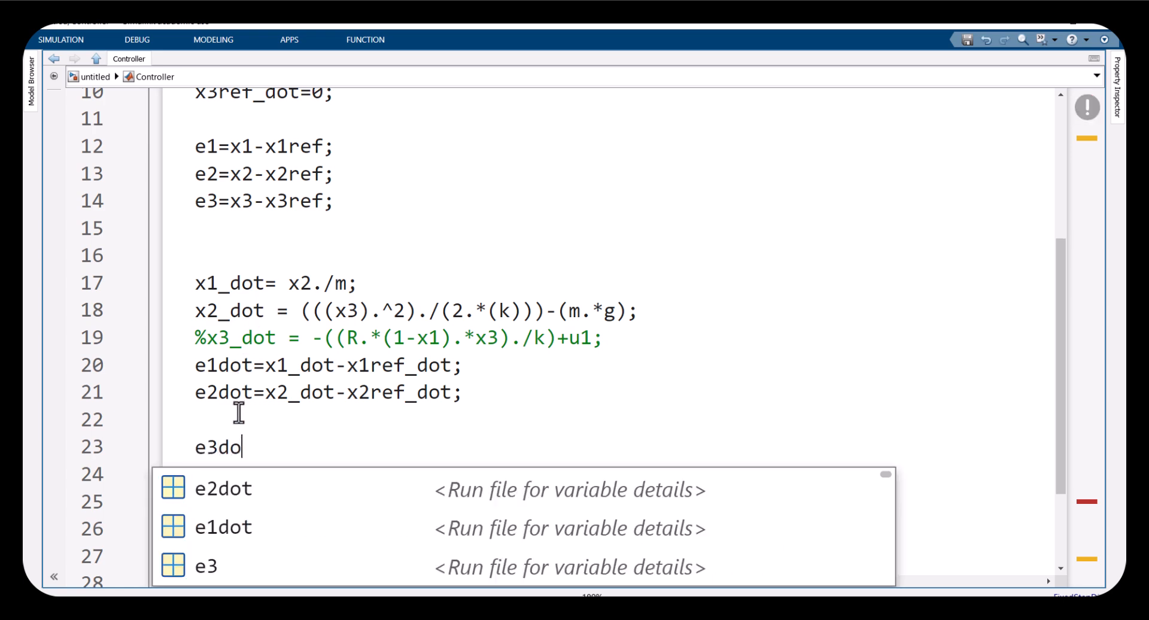
type("t=x")
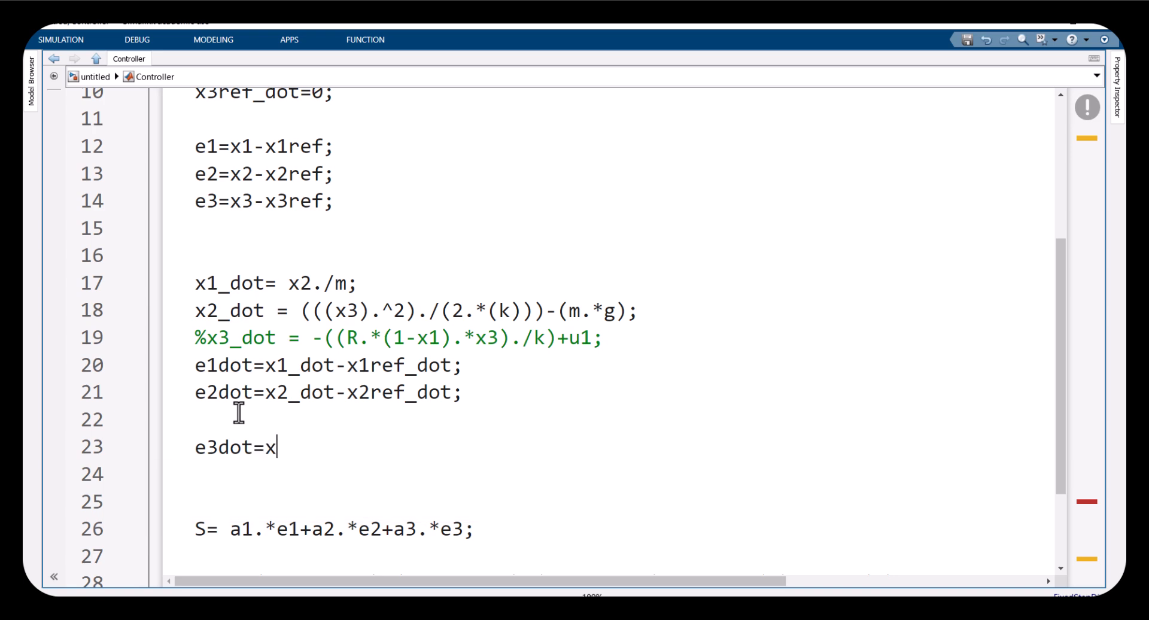
type("3dot")
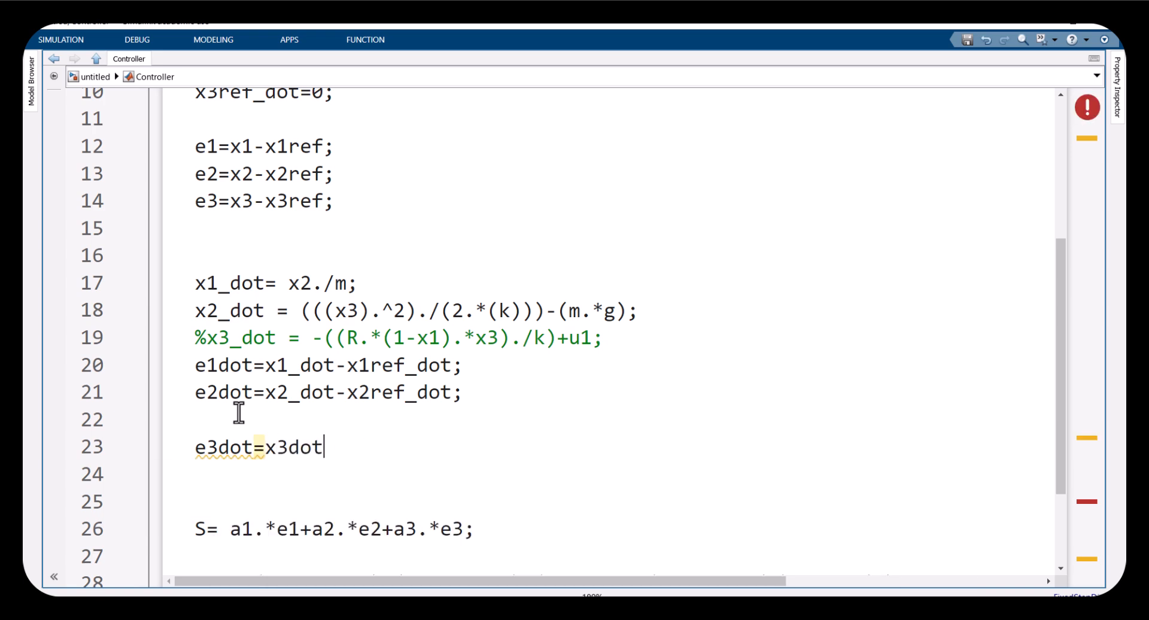
type("-")
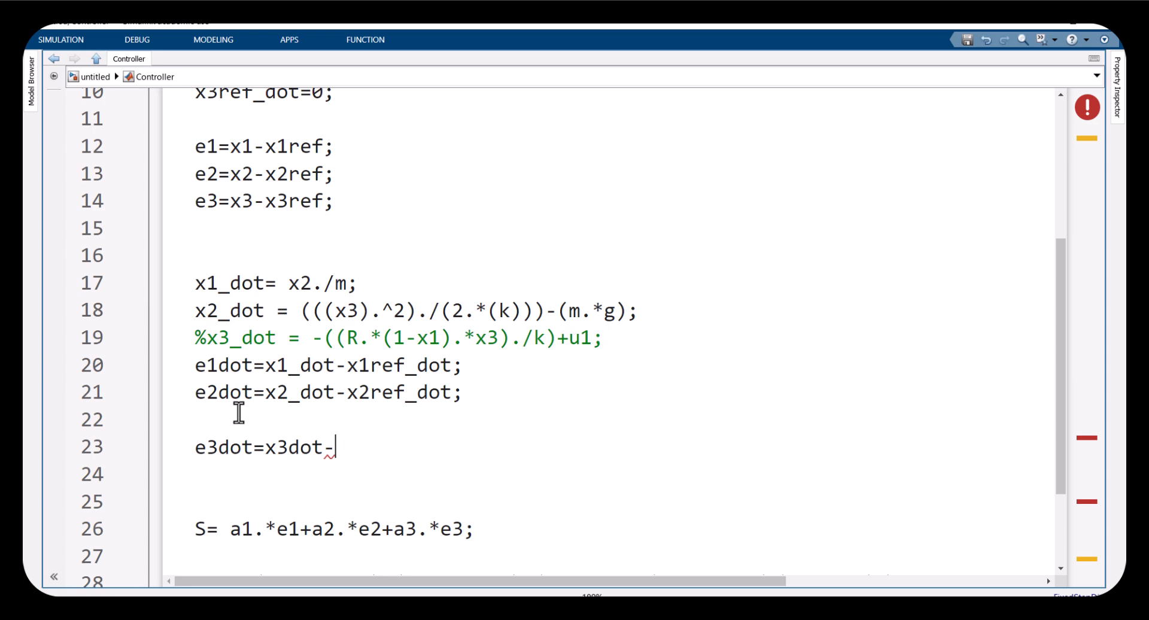
type("x3ref")
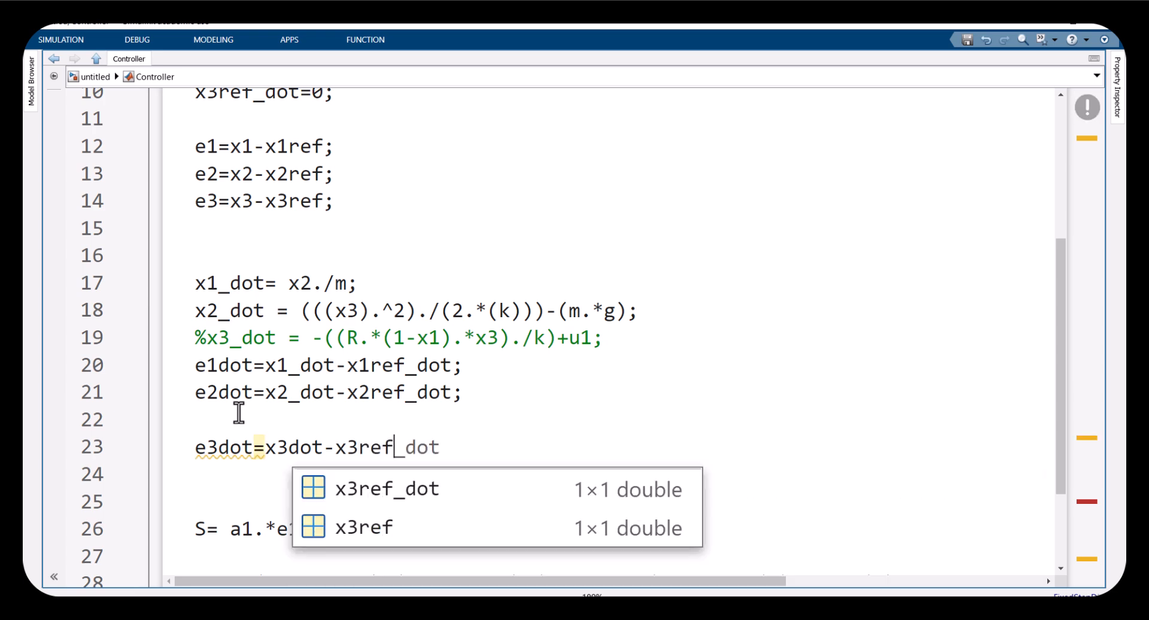
key("Escape")
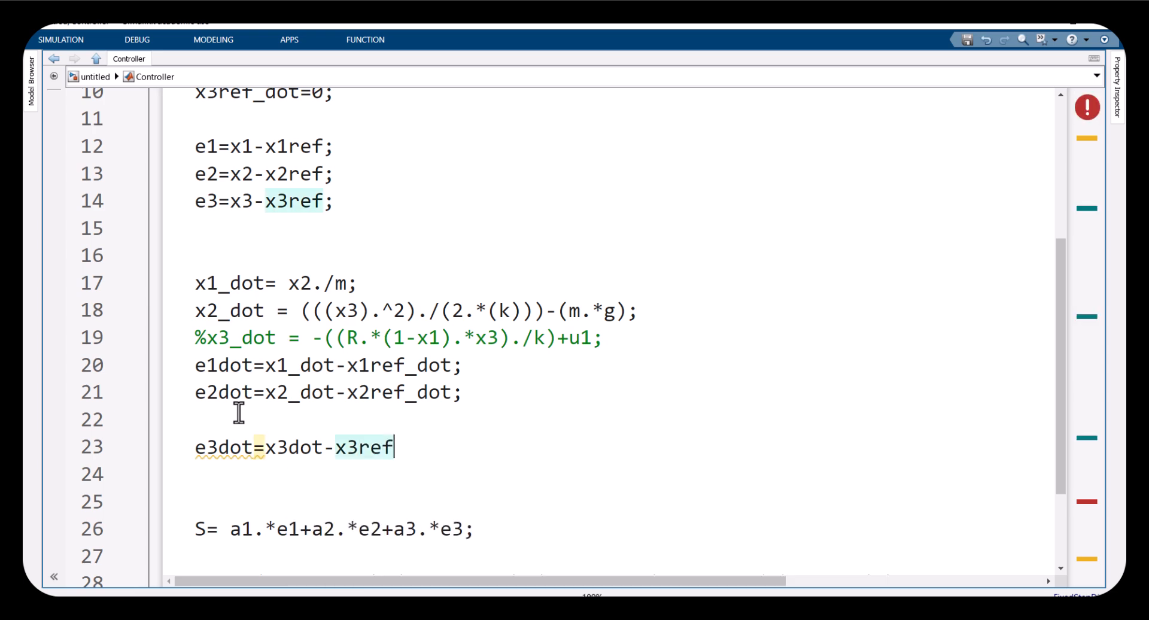
type("_dot;")
left_click_drag(337, 447, 448, 447)
scroll(366, 231, "up", 1)
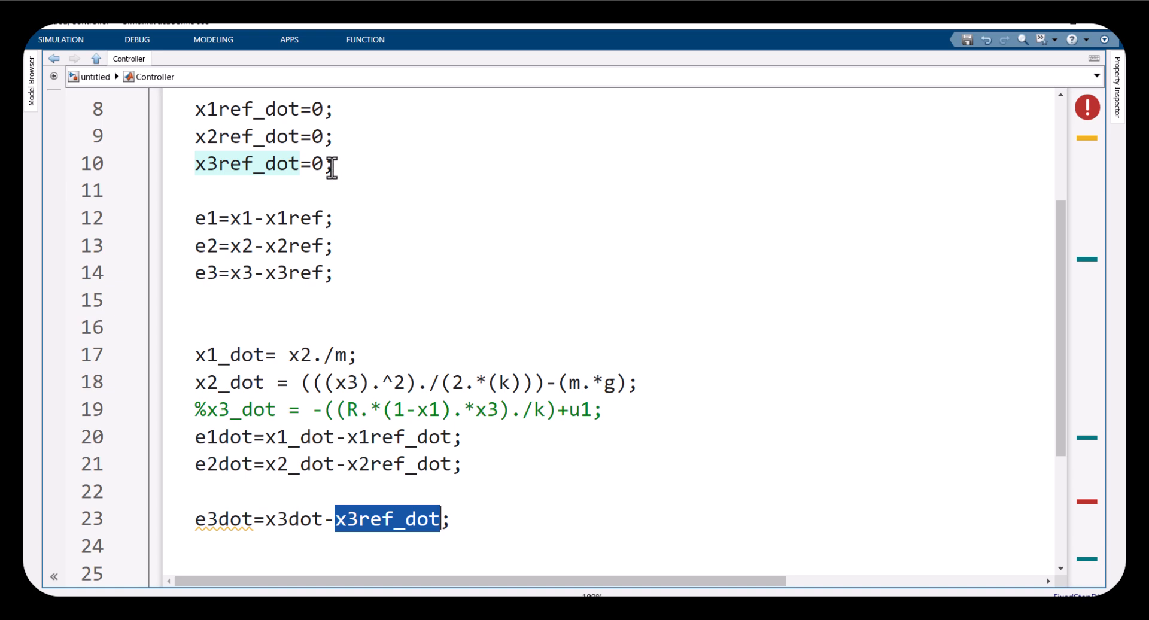
left_click_drag(334, 164, 230, 164)
left_click_drag(317, 521, 255, 519)
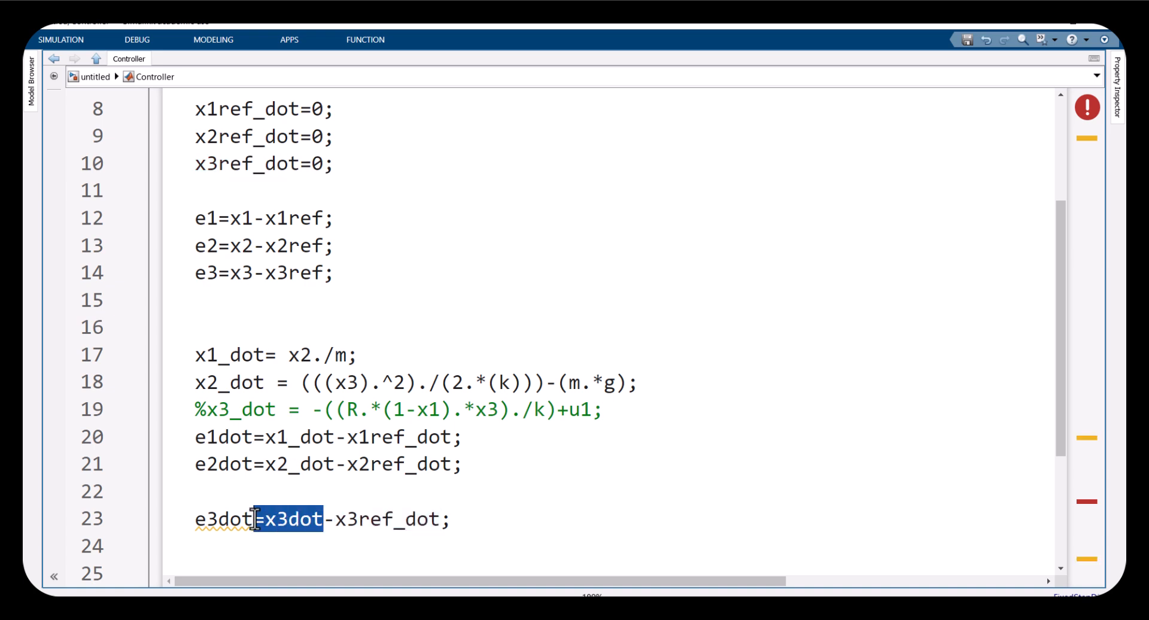
Examine the state equations (20)–(22), especially the x3-dot equation, in the reference paper PDF
mouse_move(608, 592)
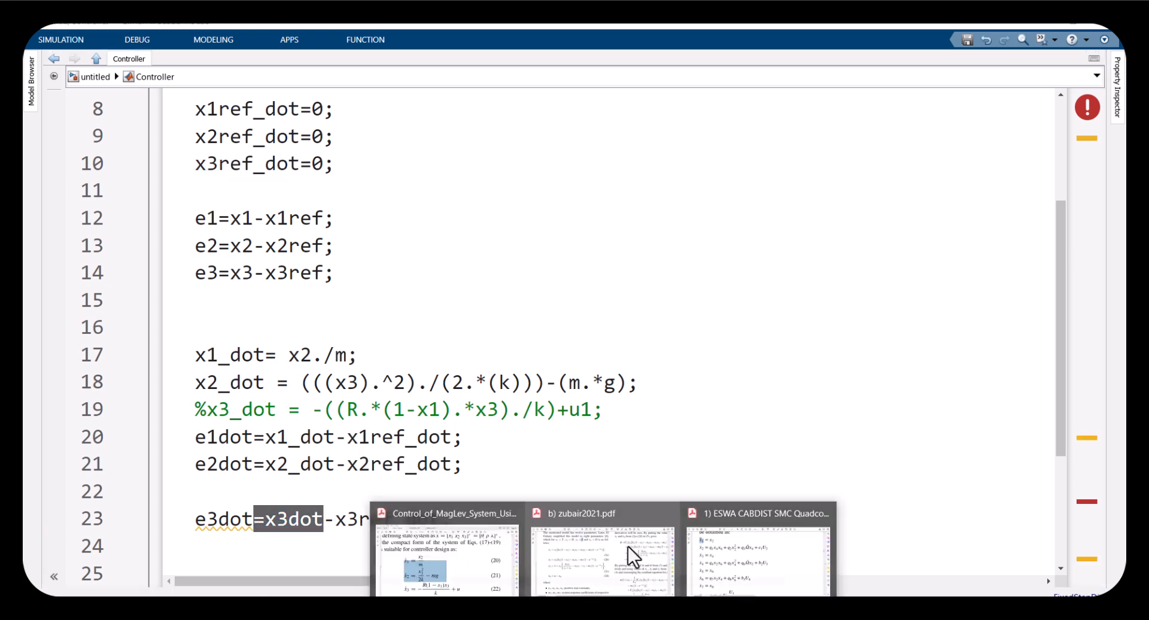
mouse_move(612, 547)
left_click(505, 541)
scroll(496, 522, "down", 1)
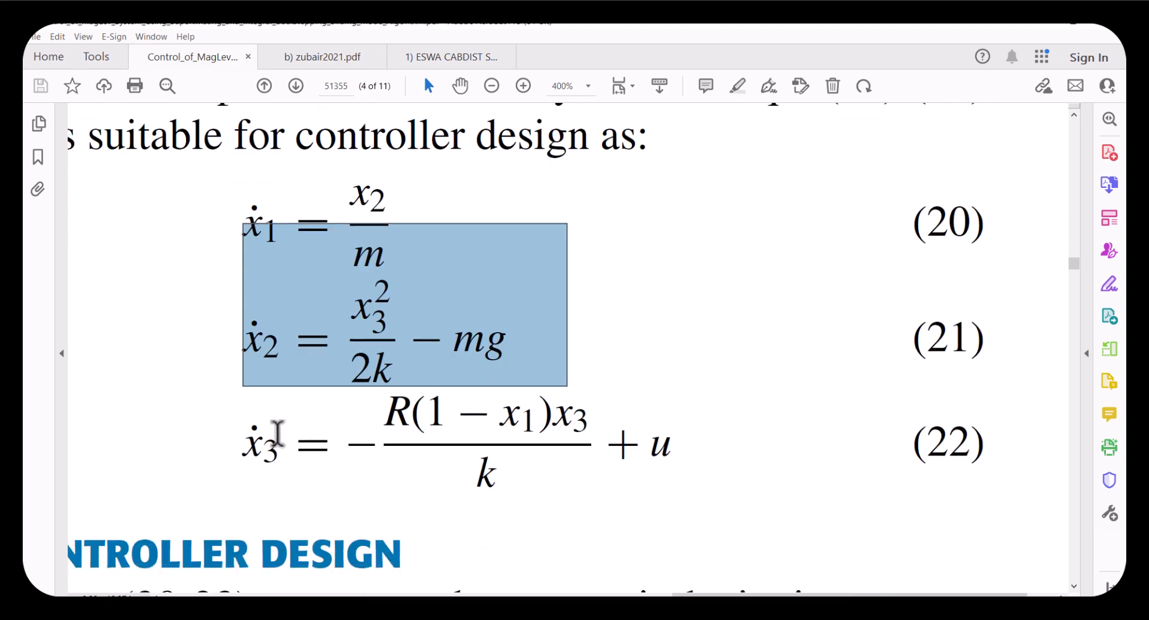
left_click(285, 444)
left_click_drag(390, 428, 569, 495)
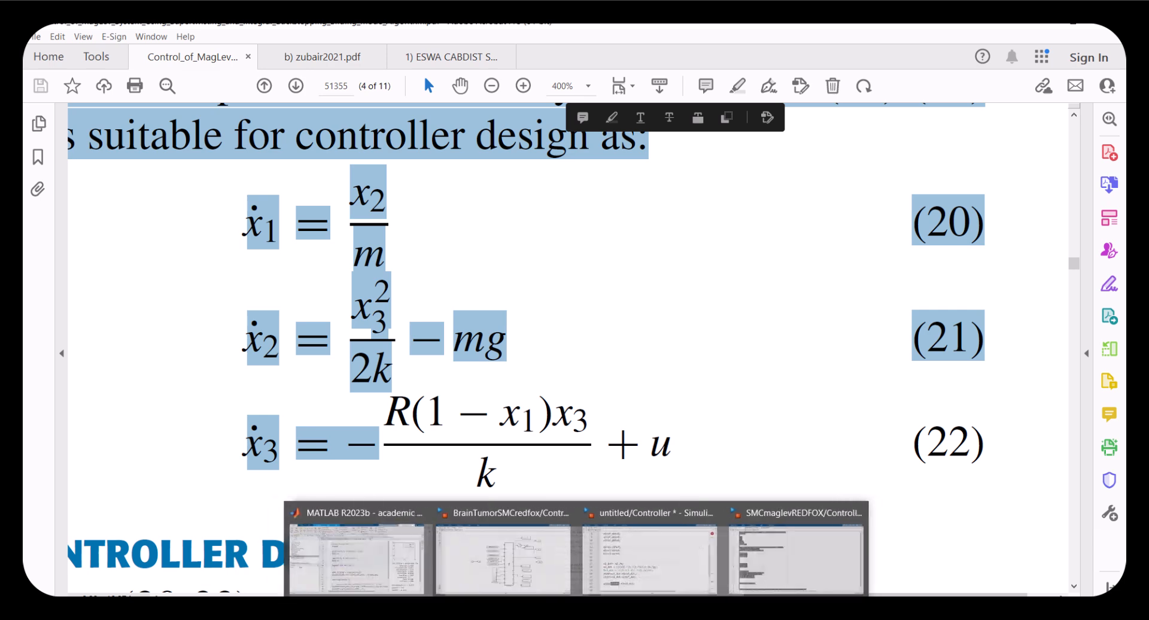
left_click(608, 591)
scroll(436, 569, "down", 2)
left_click(413, 353)
scroll(359, 299, "up", 1)
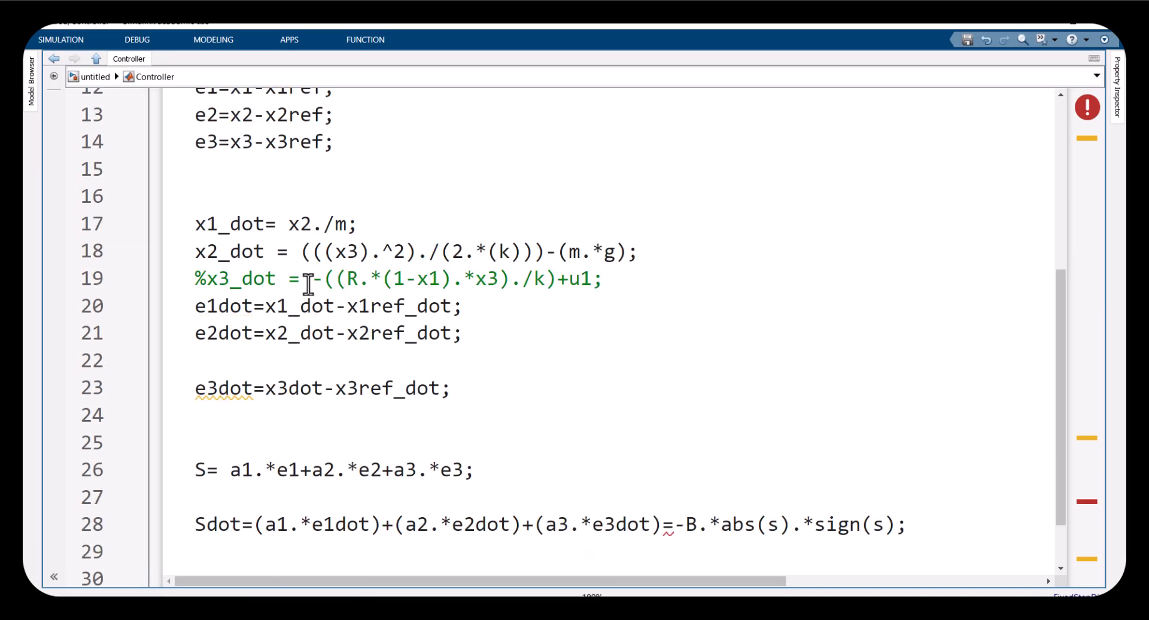
Move the expression -((R.*(1-x1).*x3)./k)+u1 from the commented x3_dot line into the e3dot line in place of x3dot
left_click_drag(300, 279, 592, 279)
key("ctrl+c")
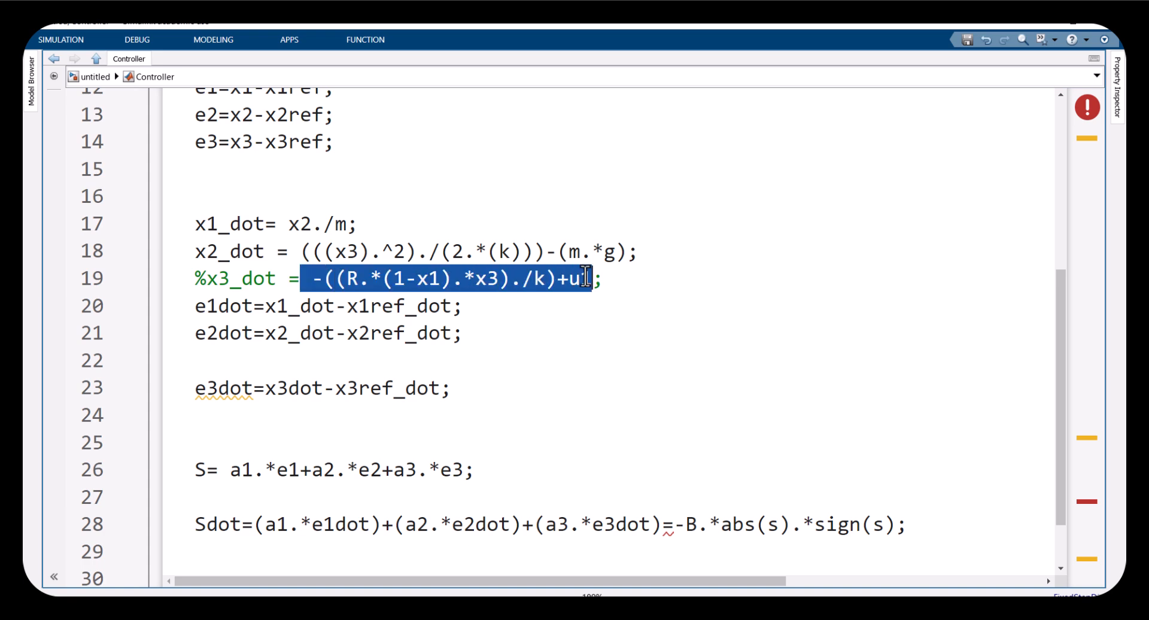
key("BackSpace")
left_click_drag(323, 387, 265, 389)
key("ctrl+v")
left_click_drag(196, 389, 689, 389)
scroll(651, 406, "down", 1)
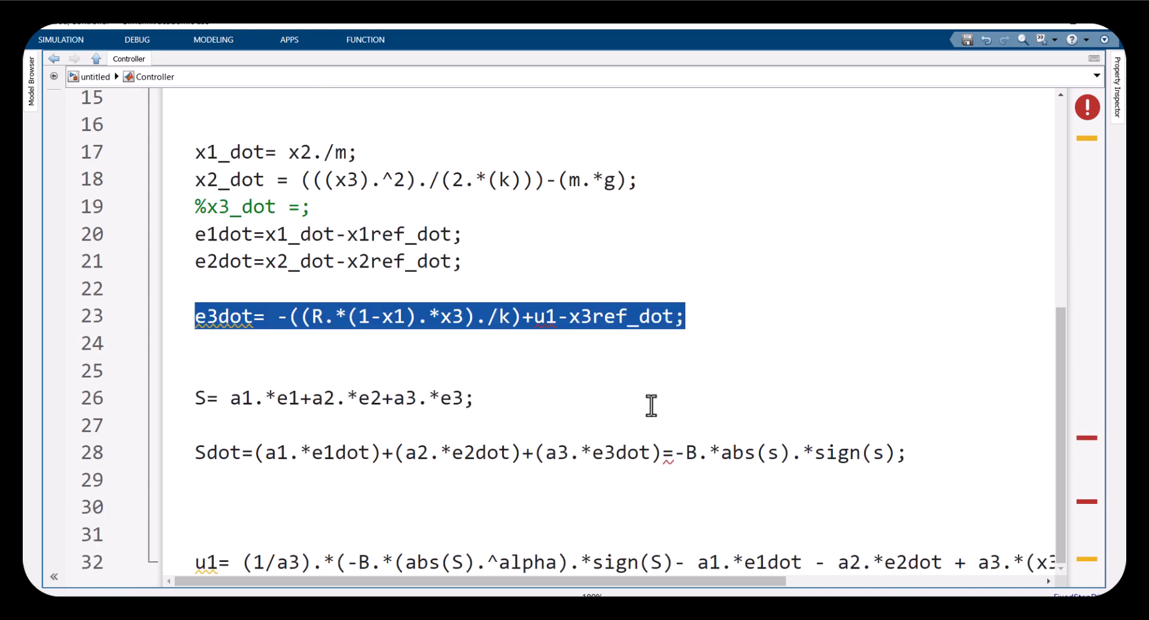
Cut the e3dot expression into the Sdot line in place of e3dot and delete the emptied e3dot line
left_click(295, 301)
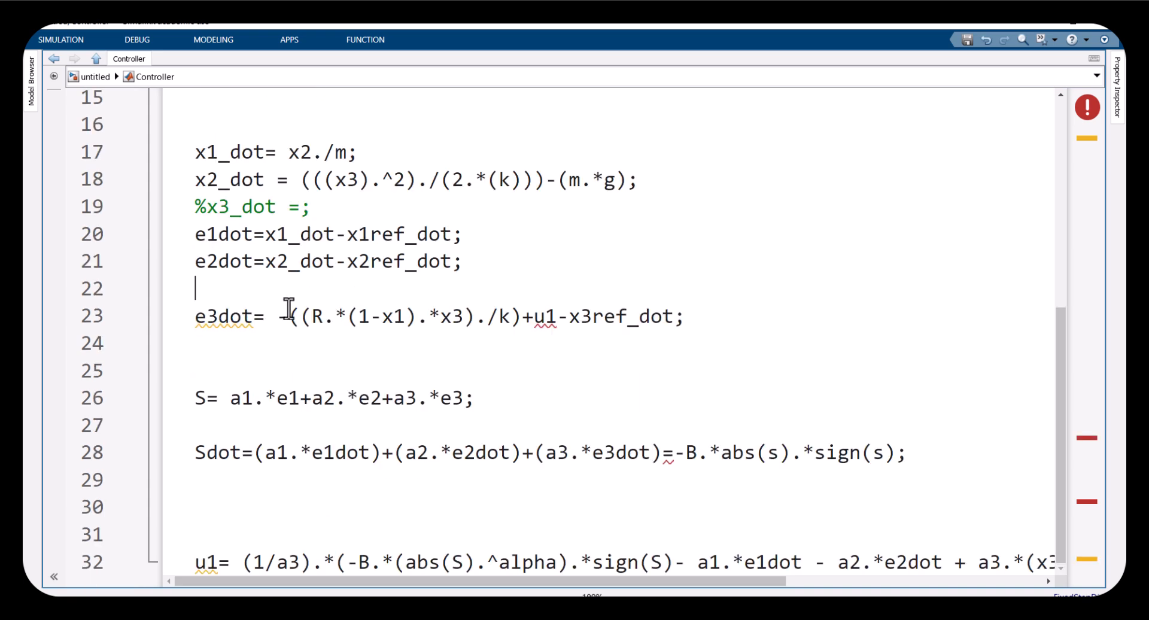
left_click_drag(277, 316, 672, 327)
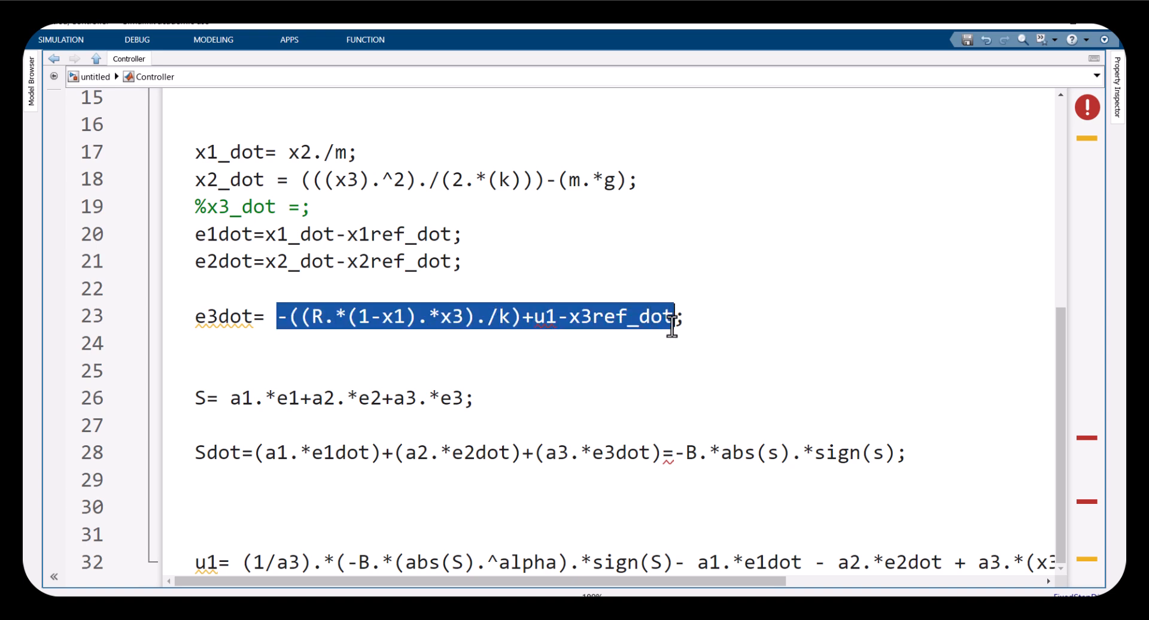
key("ctrl+x")
left_click_drag(592, 453, 641, 453)
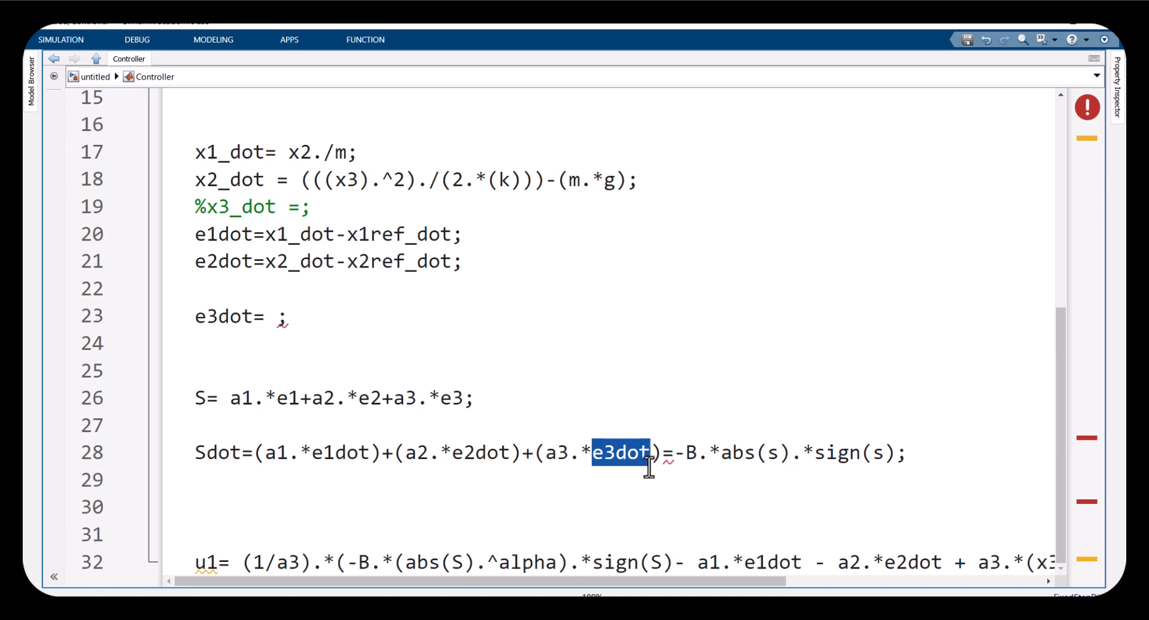
key("ctrl+v")
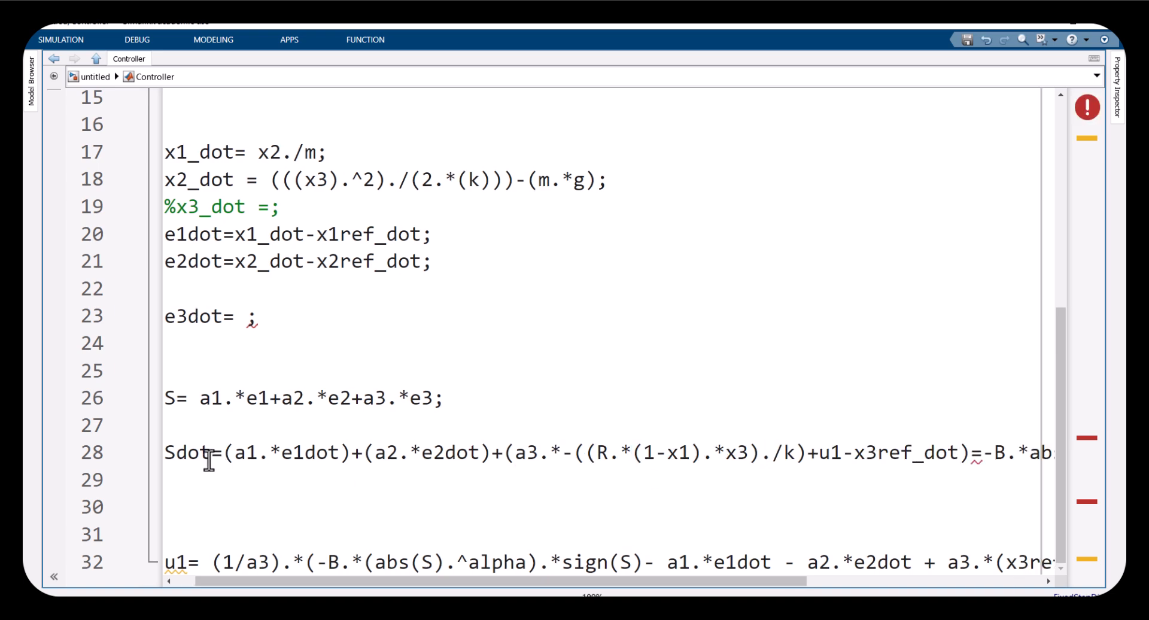
left_click_drag(274, 321, 135, 301)
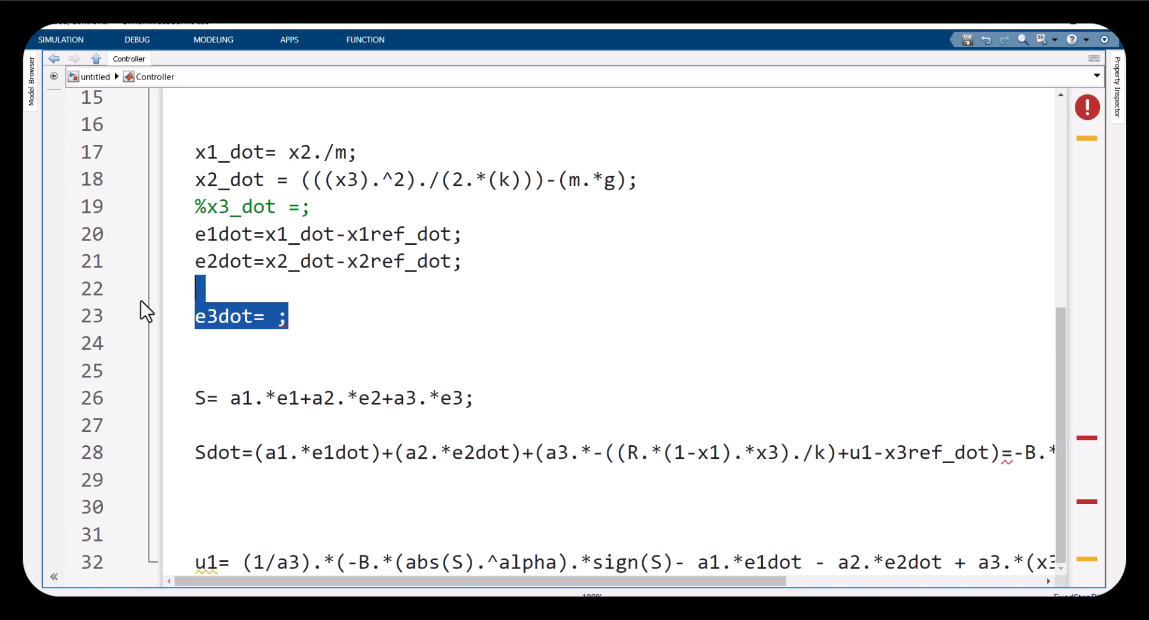
key("BackSpace")
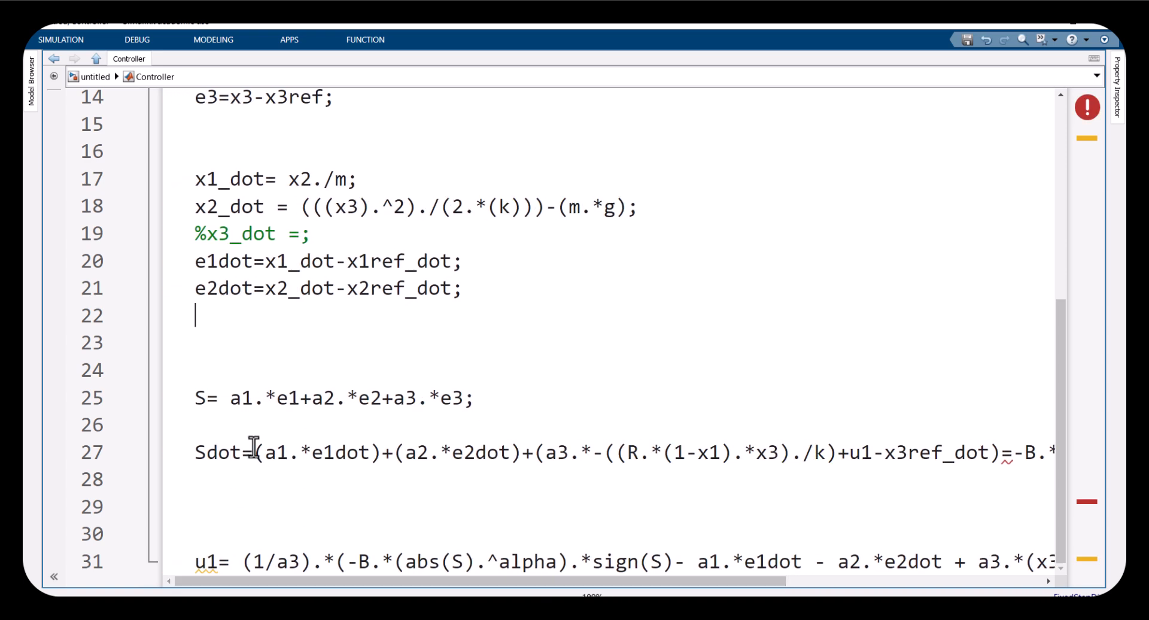
Remove the Sdot= assignment from the start of the Sdot line
left_click_drag(261, 453, 944, 454)
left_click(204, 454)
key("BackSpace")
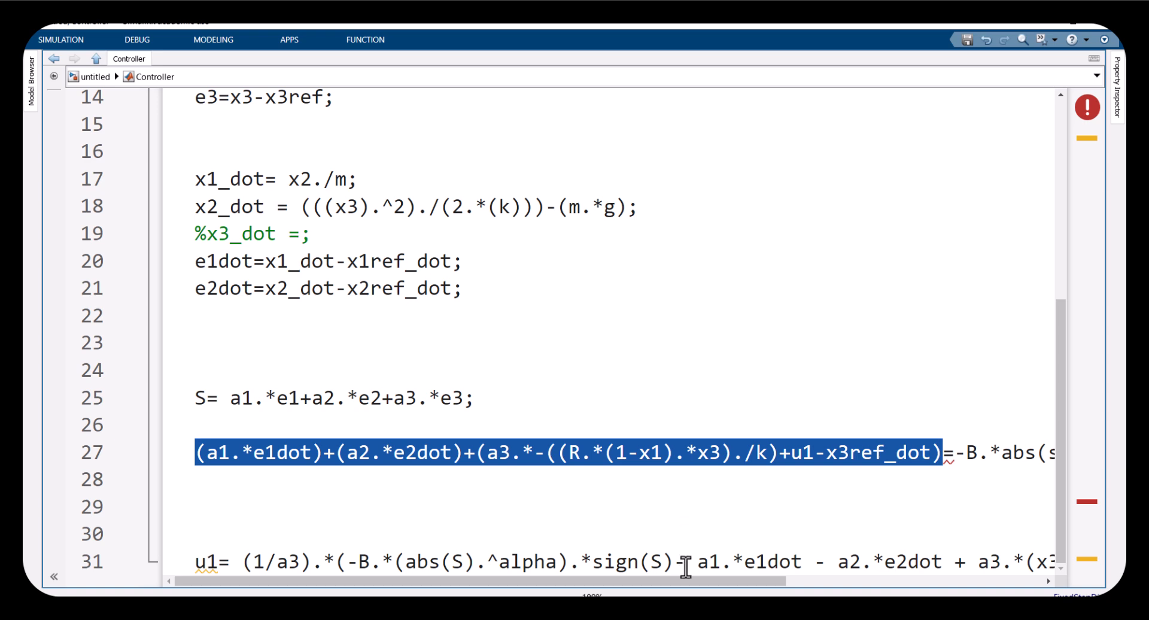
Examine where u1 appears in the sliding-surface derivative line and the u1 control law line
left_click_drag(688, 582, 857, 579)
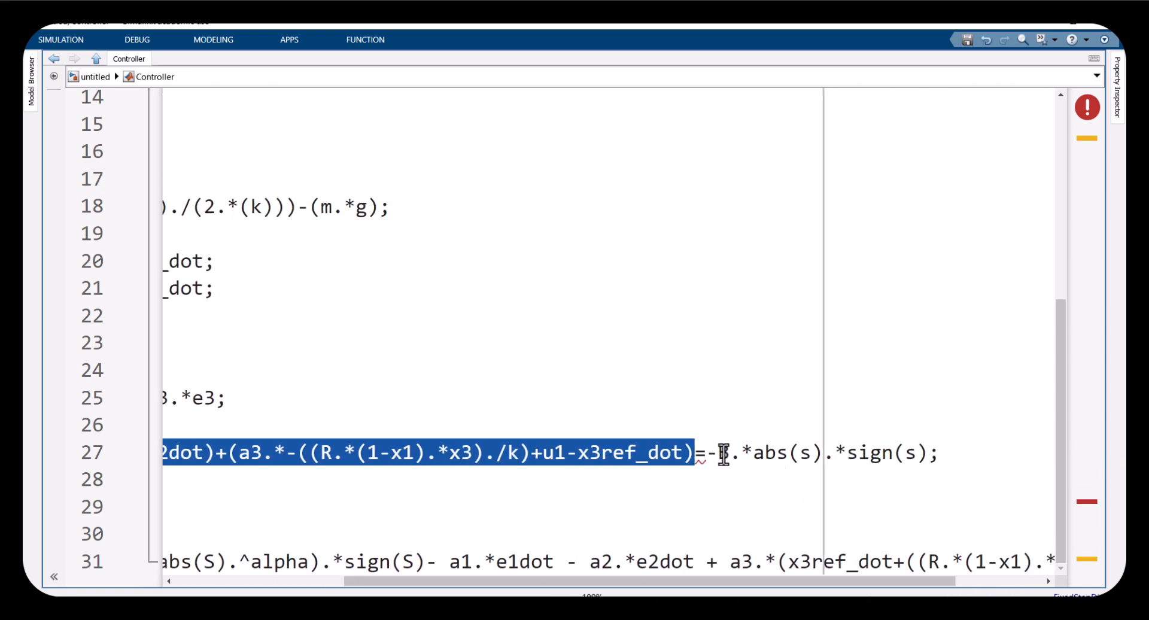
left_click(541, 452)
double_click(565, 451)
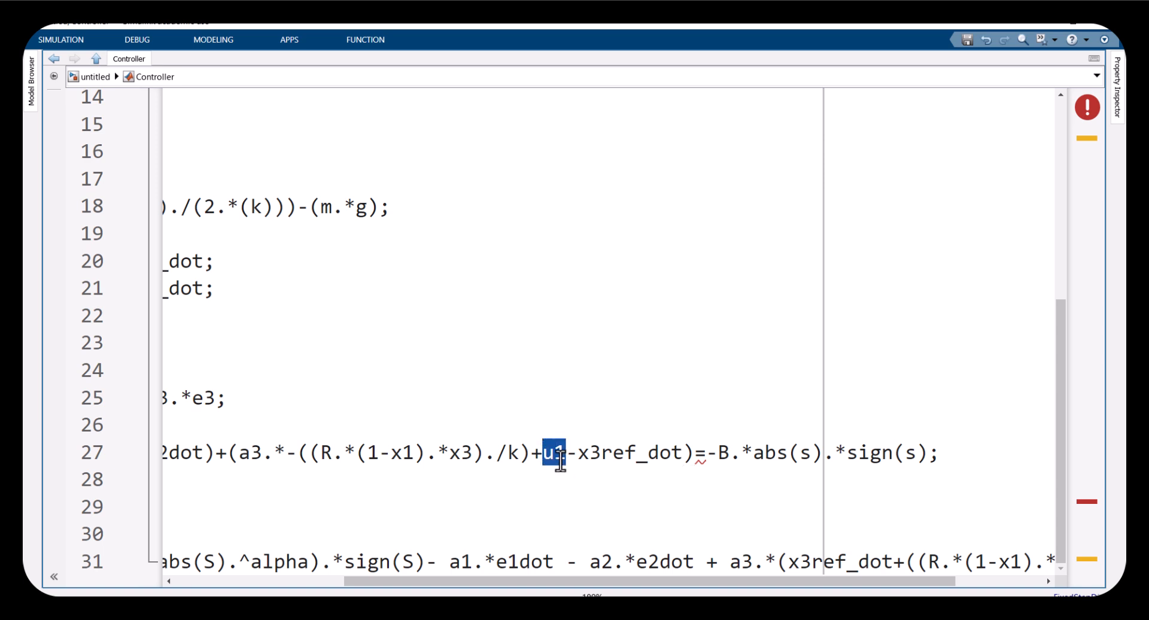
left_click_drag(572, 590, 468, 590)
left_click(333, 571)
left_click_drag(333, 580, 198, 563)
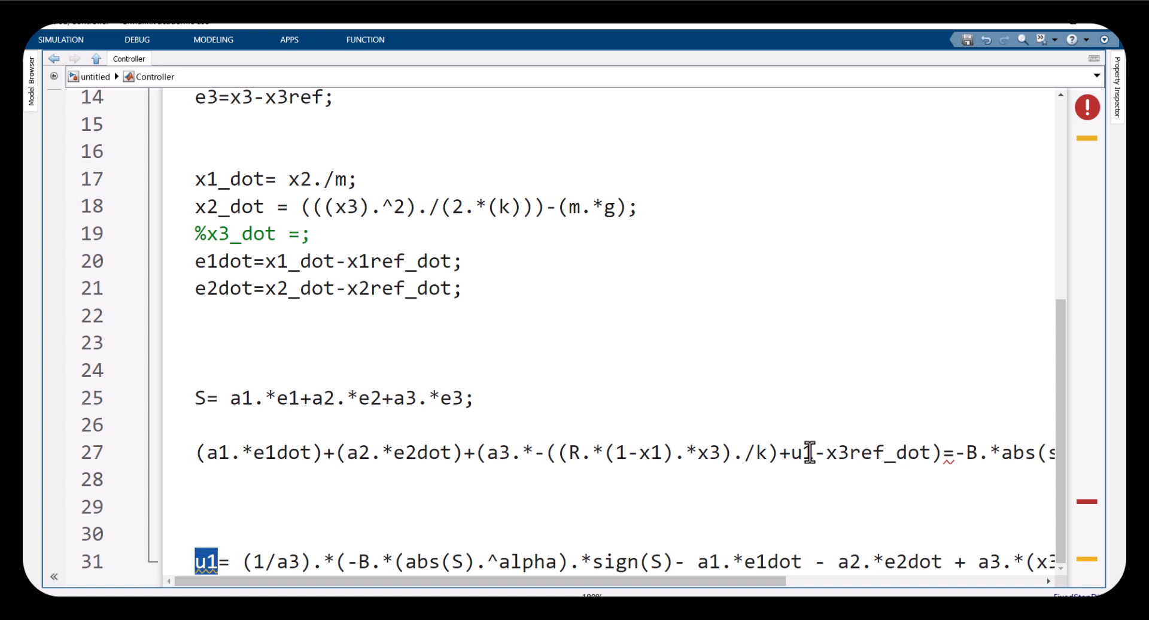
double_click(793, 452)
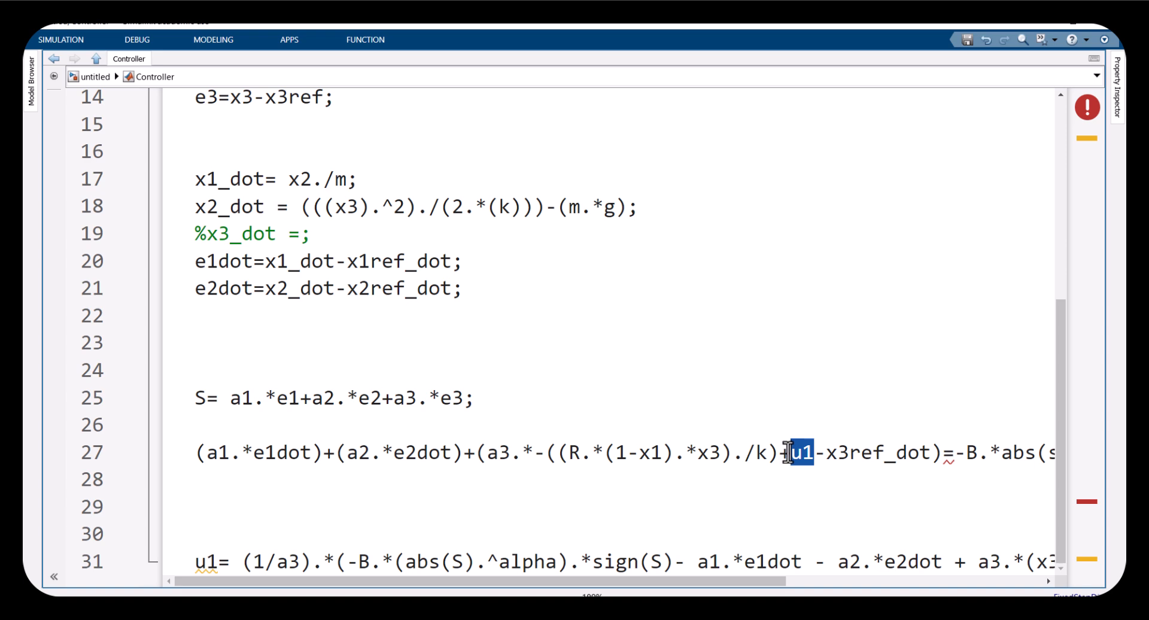
Delete the leftover commented x3_dot line
left_click_drag(288, 233, 196, 234)
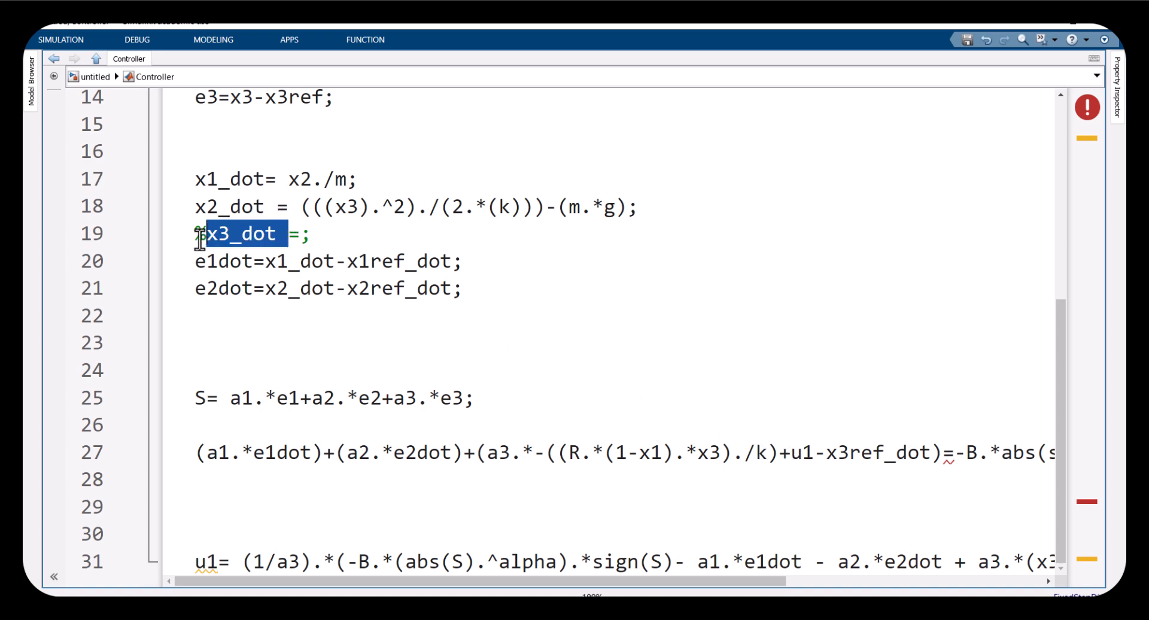
left_click(308, 348)
left_click_drag(310, 233, 193, 242)
key("BackSpace")
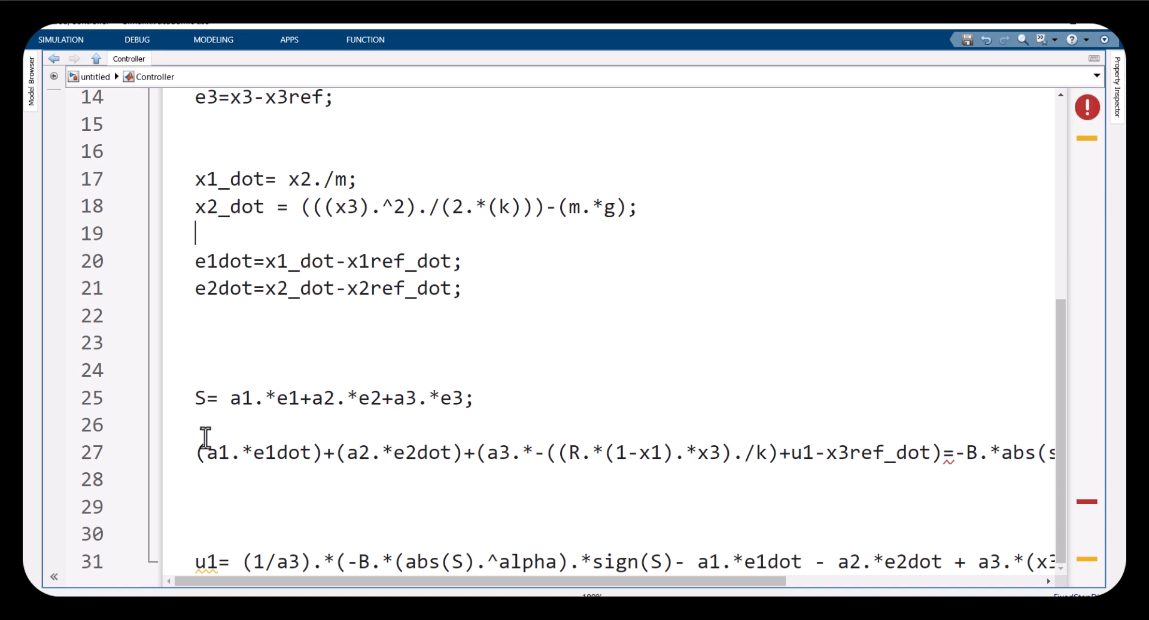
Delete the entire sliding-surface derivative line
left_click_drag(197, 441, 217, 477)
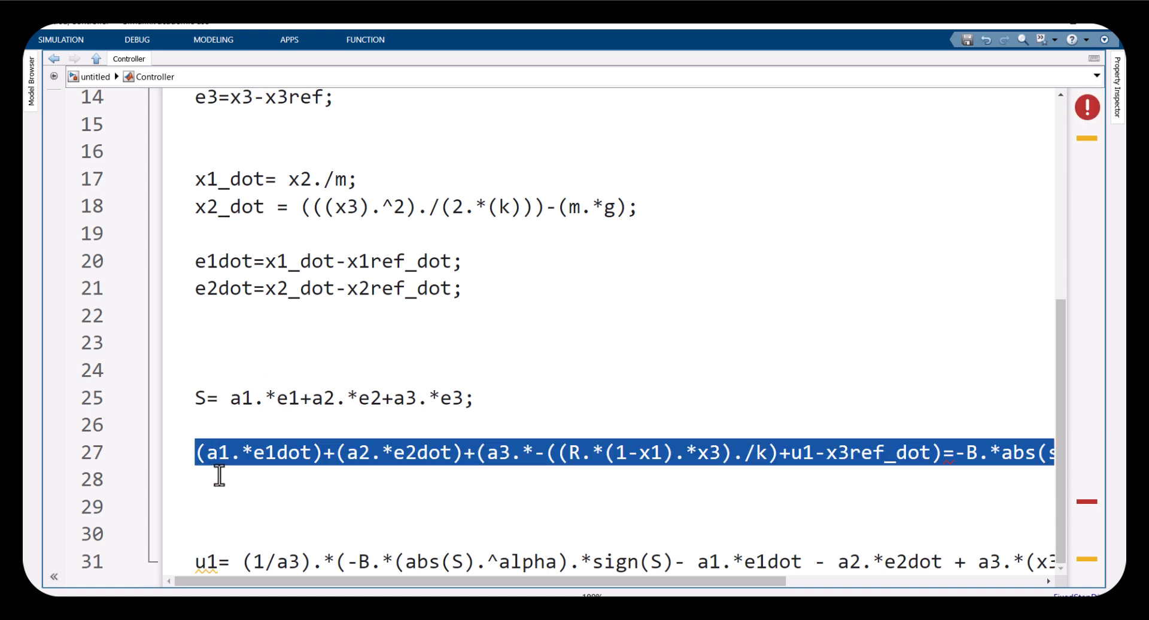
left_click(803, 455)
left_click_drag(825, 453, 792, 454)
mouse_move(763, 576)
left_mouse_down()
mouse_move(866, 577)
mouse_move(751, 578)
mouse_move(763, 578)
left_mouse_up()
triple_click(455, 453)
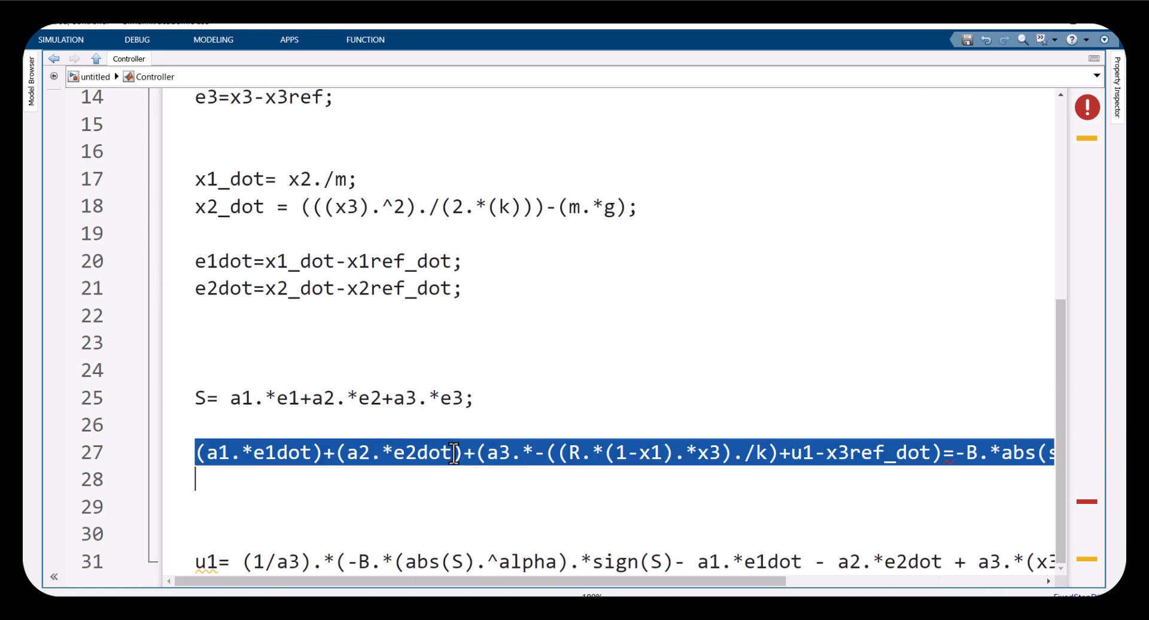
key("Delete")
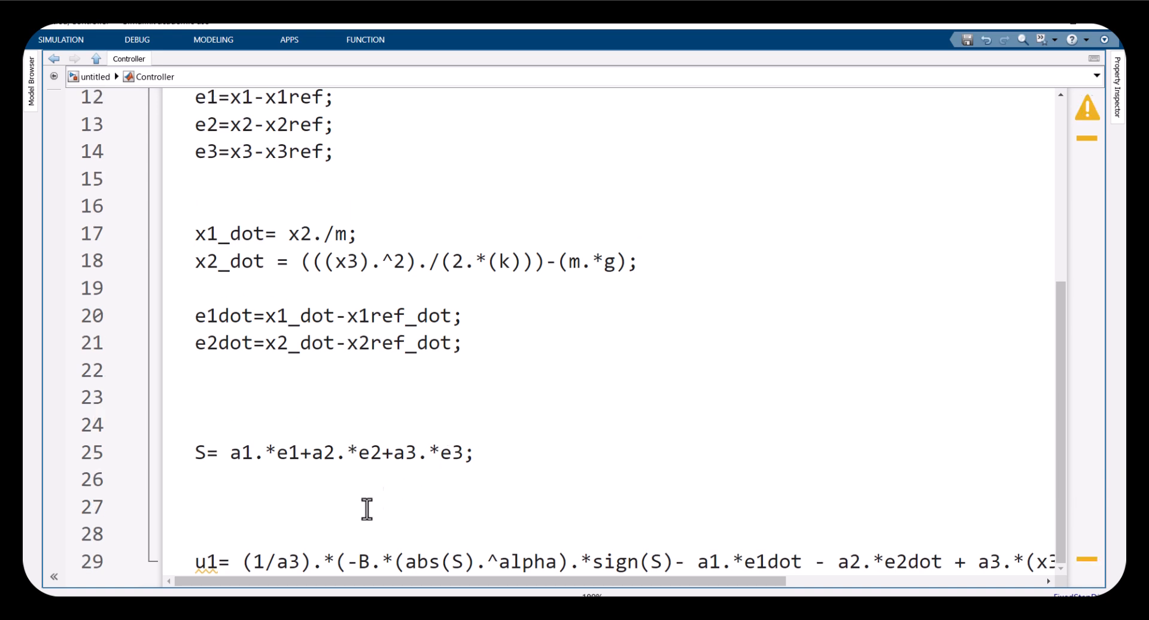
Replace the function header with the pasted controller header and parameter definitions m, R, k, g, L and alpha
left_click(206, 561)
scroll(254, 505, "up", 4)
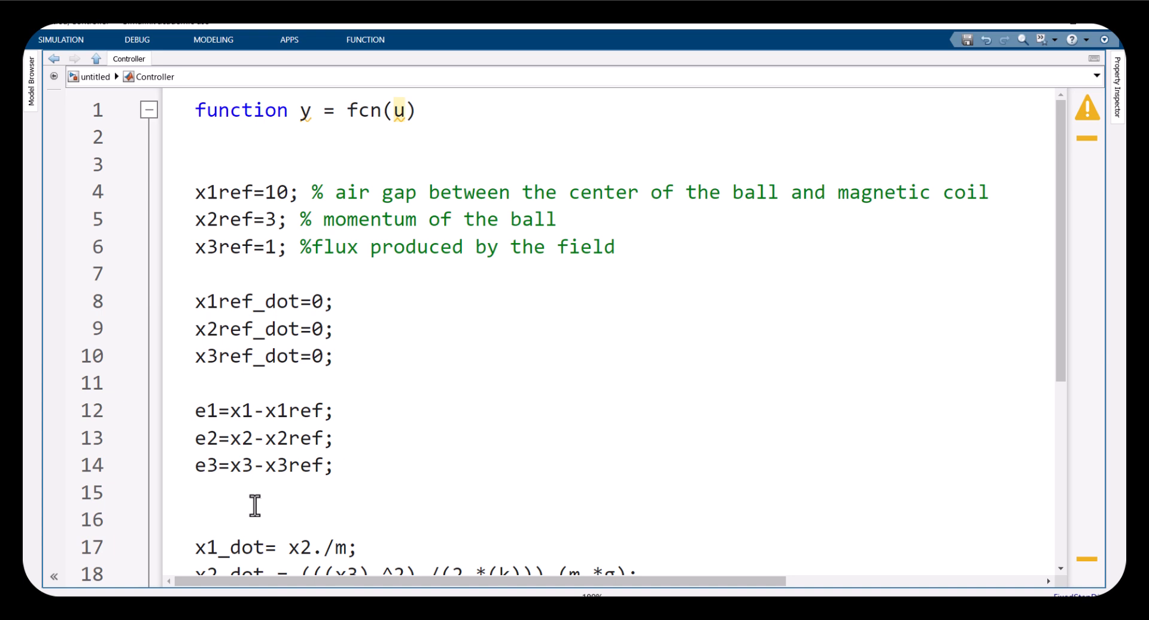
scroll(630, 273, "down", 4)
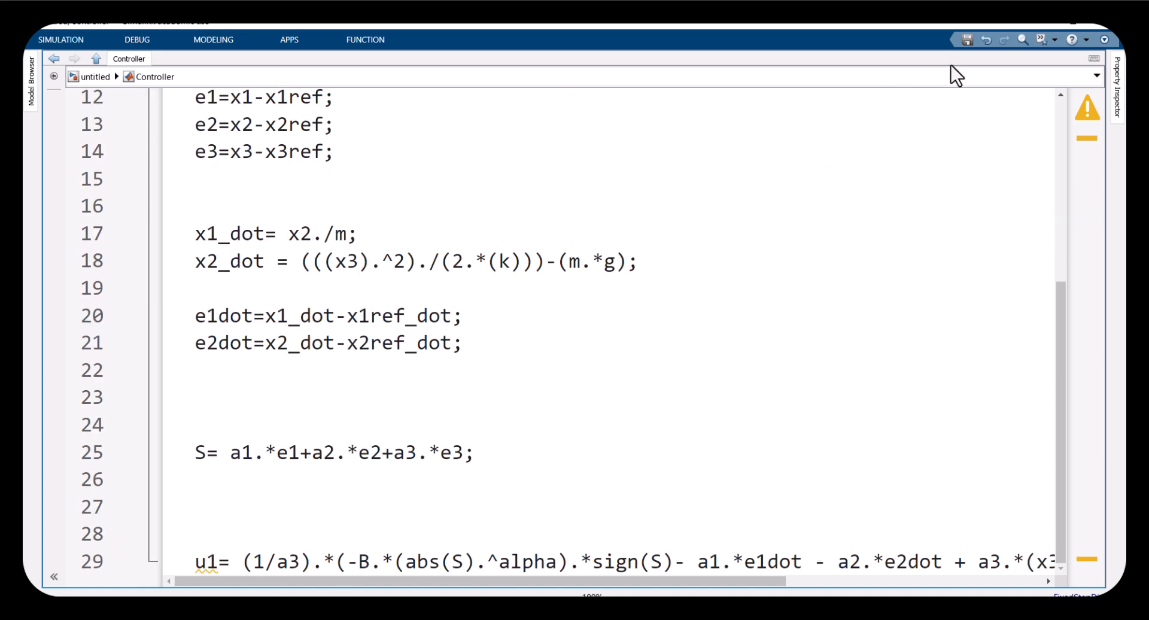
scroll(626, 103, "up", 4)
left_click_drag(444, 115, 151, 116)
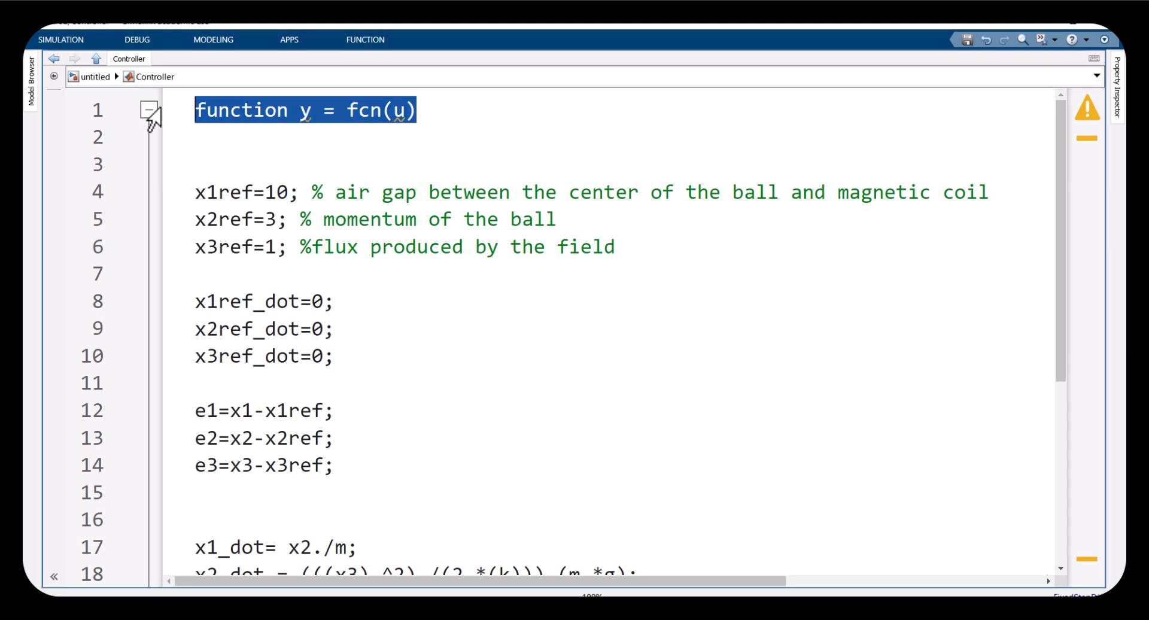
key("ctrl+v")
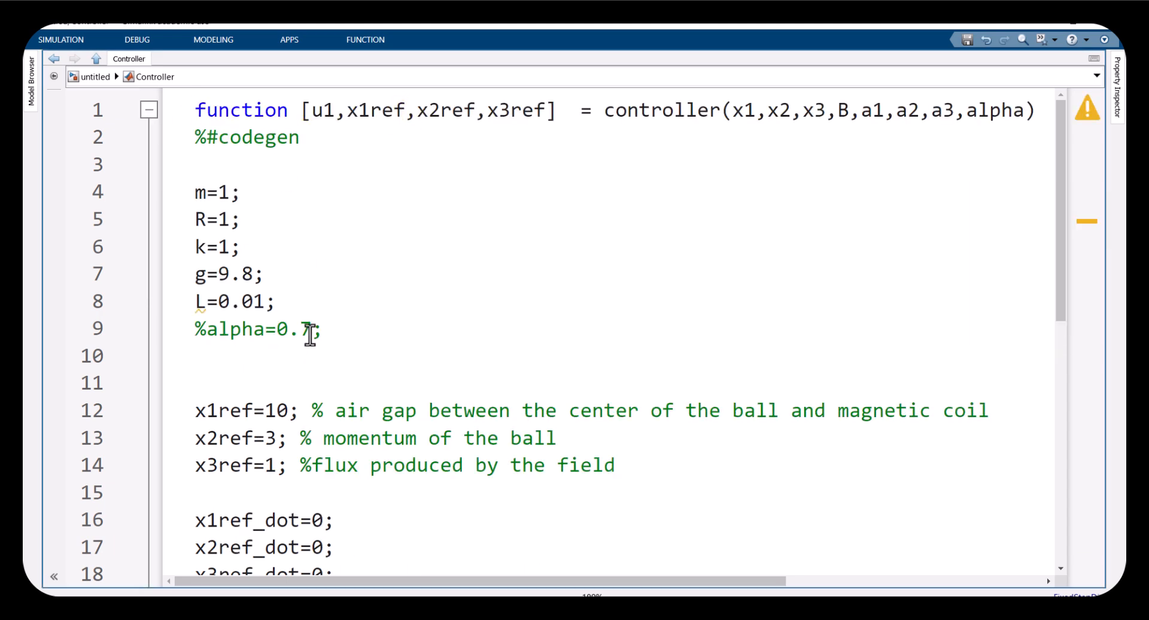
Delete the L=0.01 and commented alpha lines from the parameter block
left_click_drag(277, 302, 159, 311)
left_click_drag(320, 330, 190, 314)
key("shift+Up")
key("BackSpace")
scroll(325, 367, "down", 6)
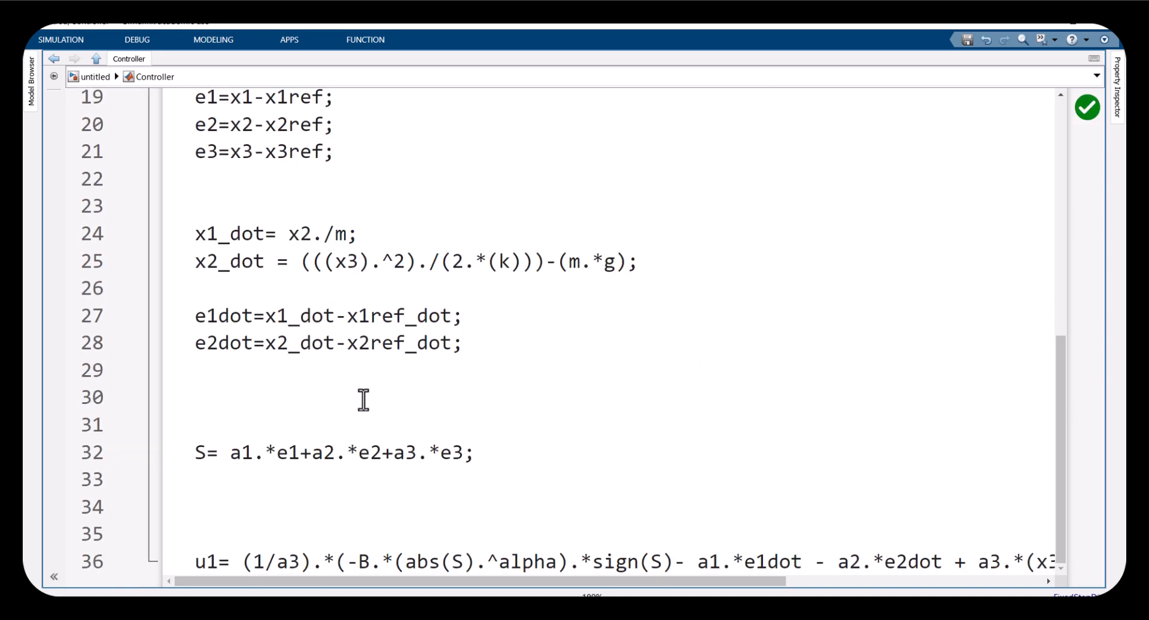
Check the variables used in the dynamics against the parameters and the function's inputs and outputs
left_click_drag(503, 581, 370, 428)
left_click(341, 310)
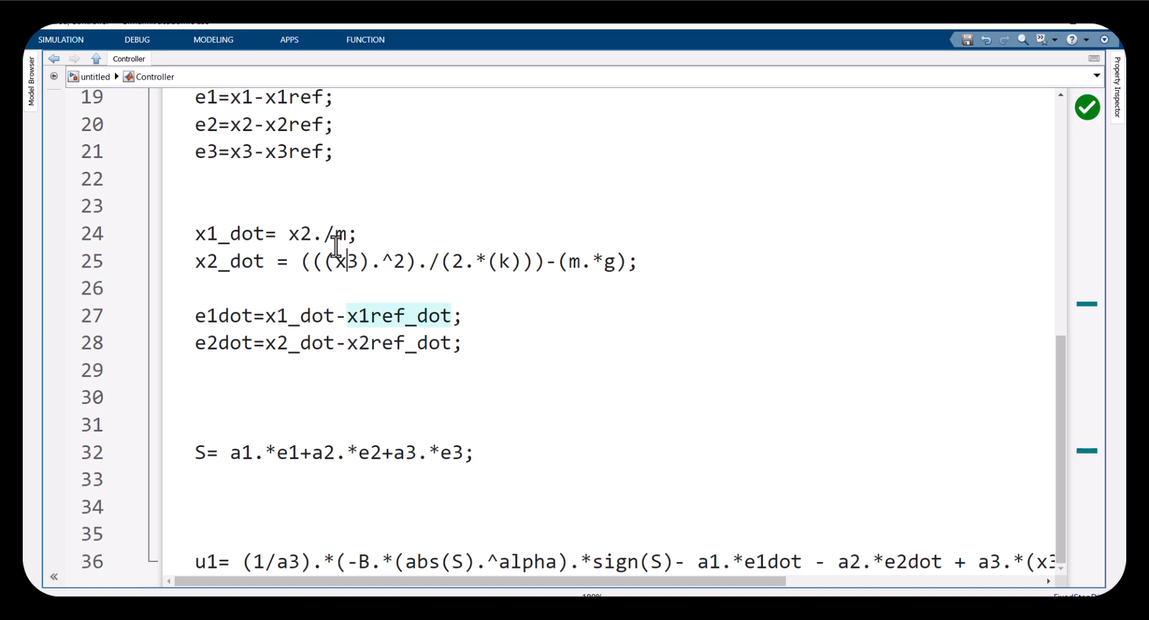
left_click(342, 258)
double_click(337, 234)
double_click(608, 261)
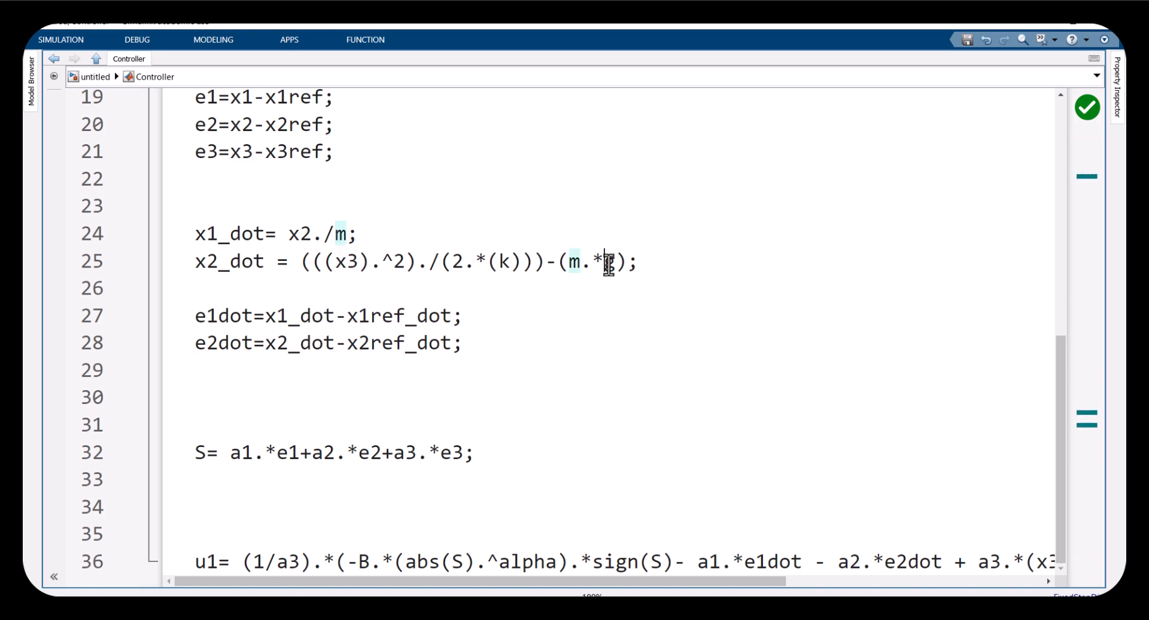
double_click(505, 261)
scroll(371, 300, "up", 6)
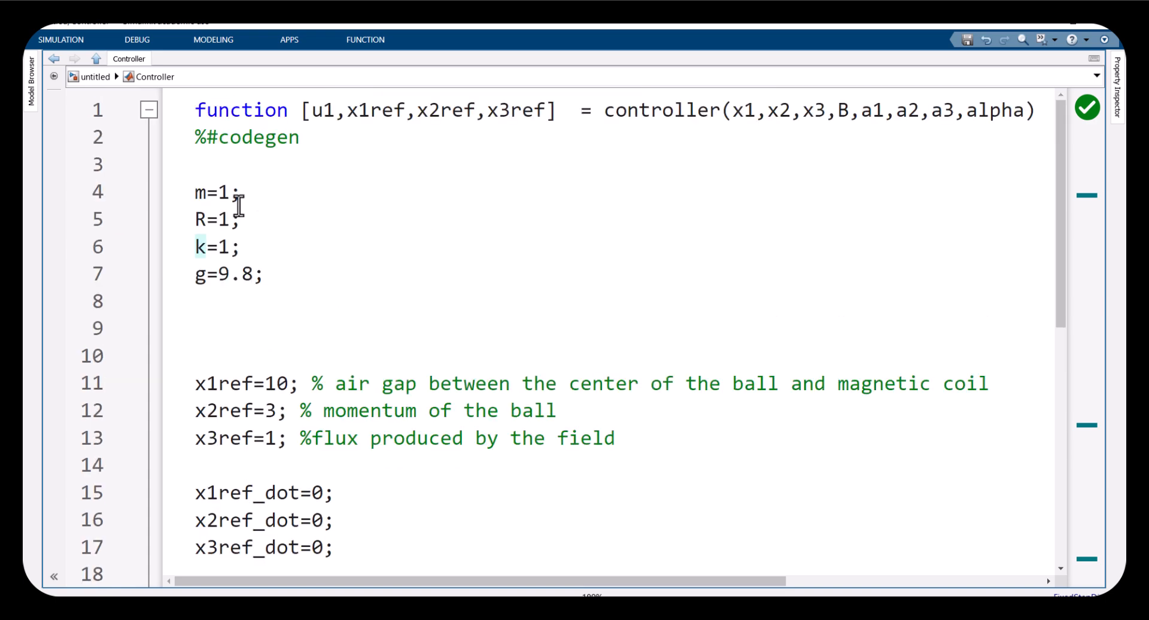
double_click(259, 274)
left_click_drag(199, 225, 174, 204)
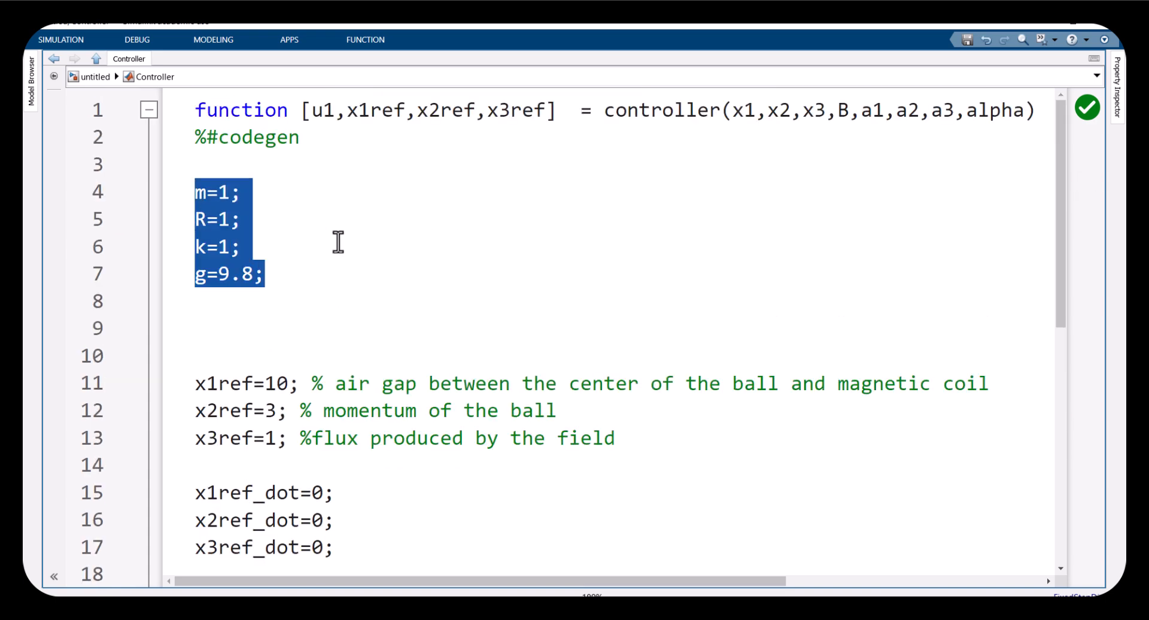
left_click_drag(311, 110, 546, 113)
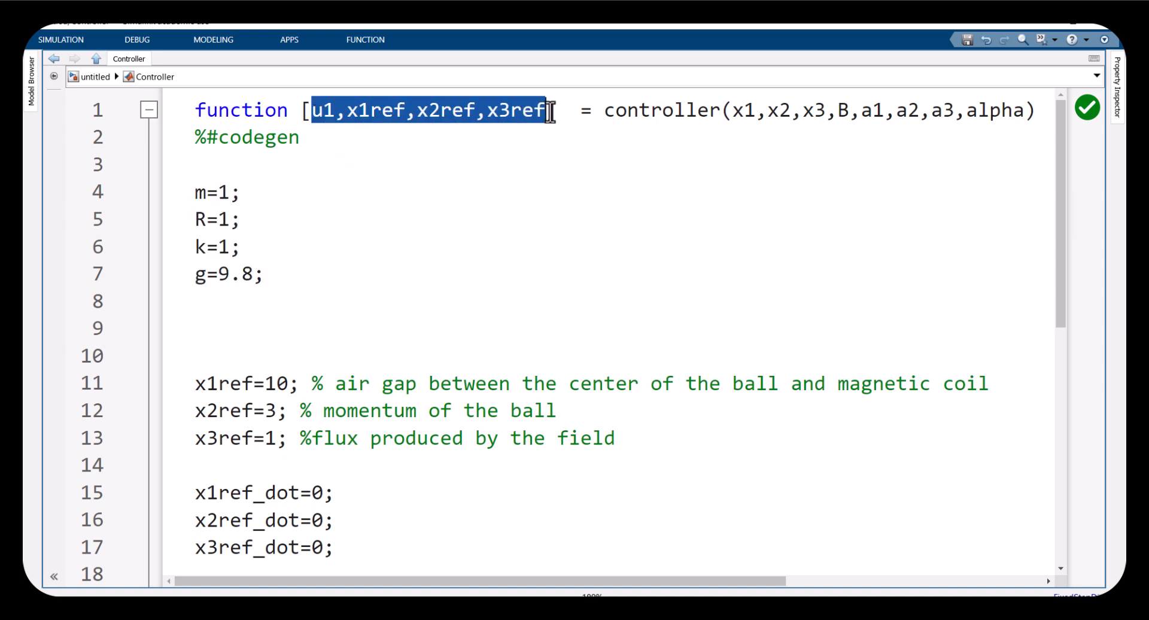
left_click_drag(733, 111, 912, 113)
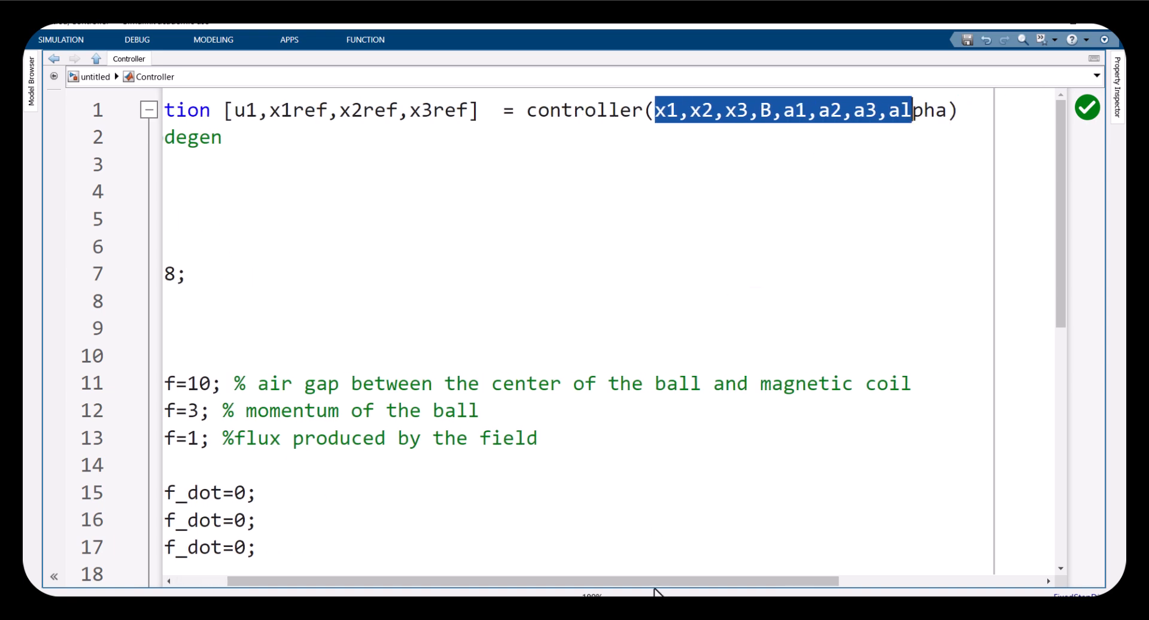
left_click_drag(655, 592, 480, 590)
scroll(623, 436, "down", 6)
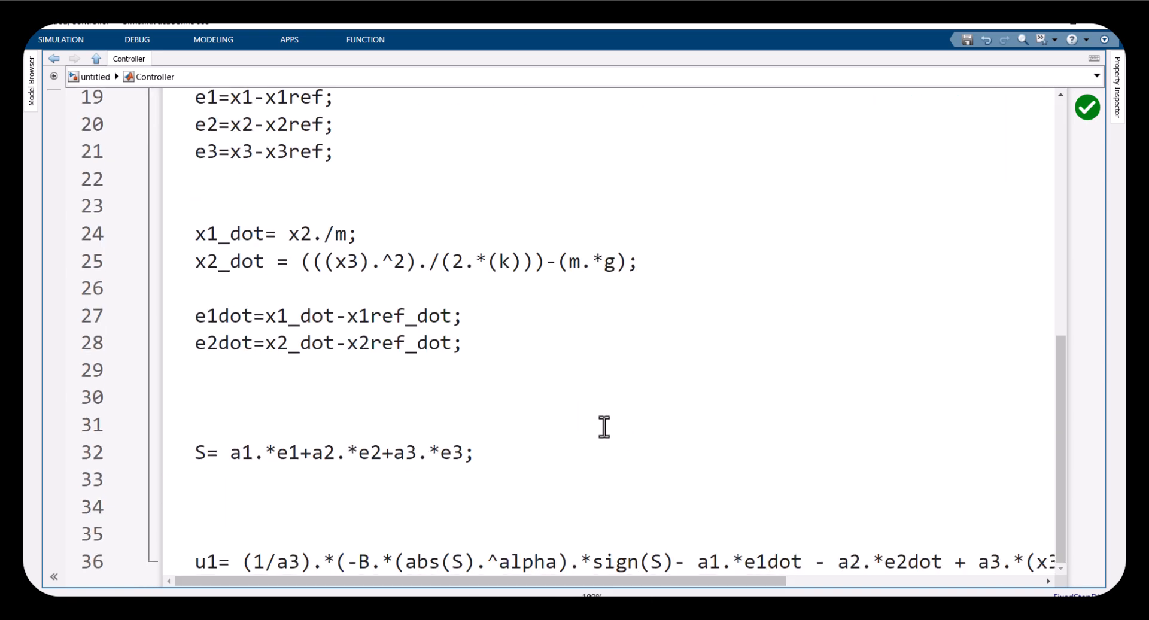
Add the line Sdot=-B.*abs(S).^(alpha).*sign(S); below the sliding surface definition
left_click(579, 503)
type("S")
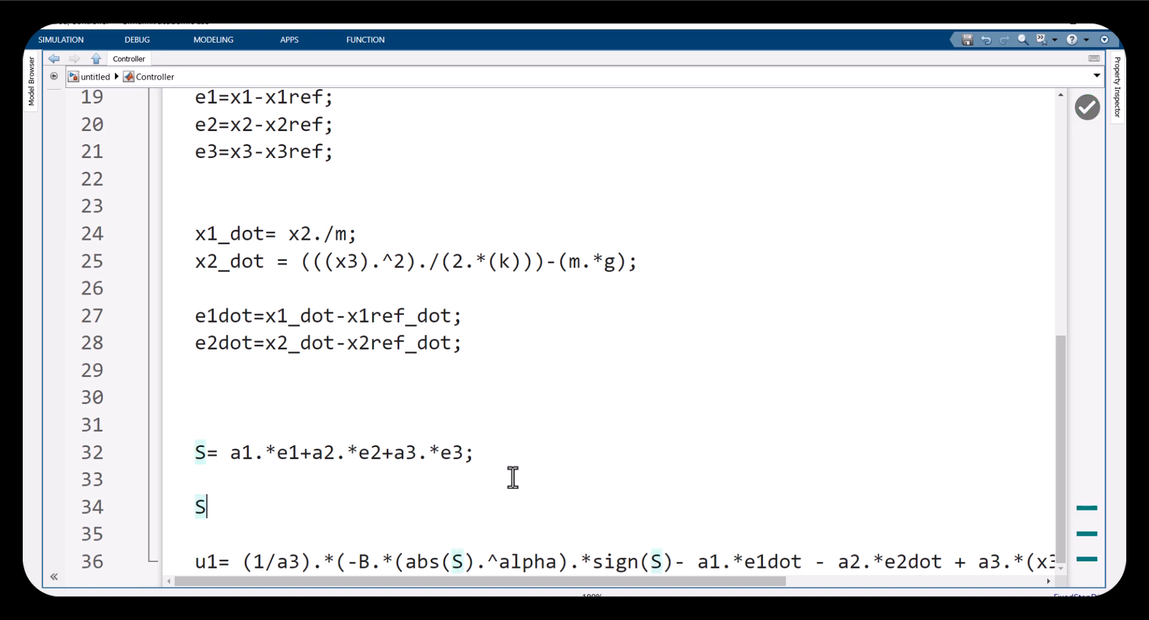
type("dot")
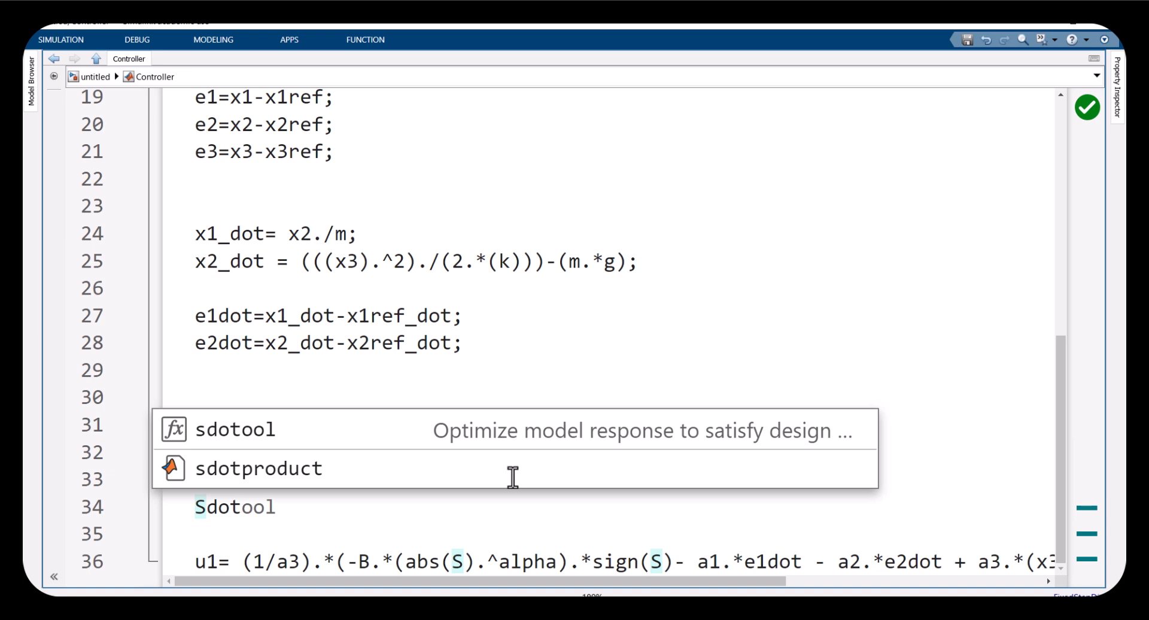
type("=-B.")
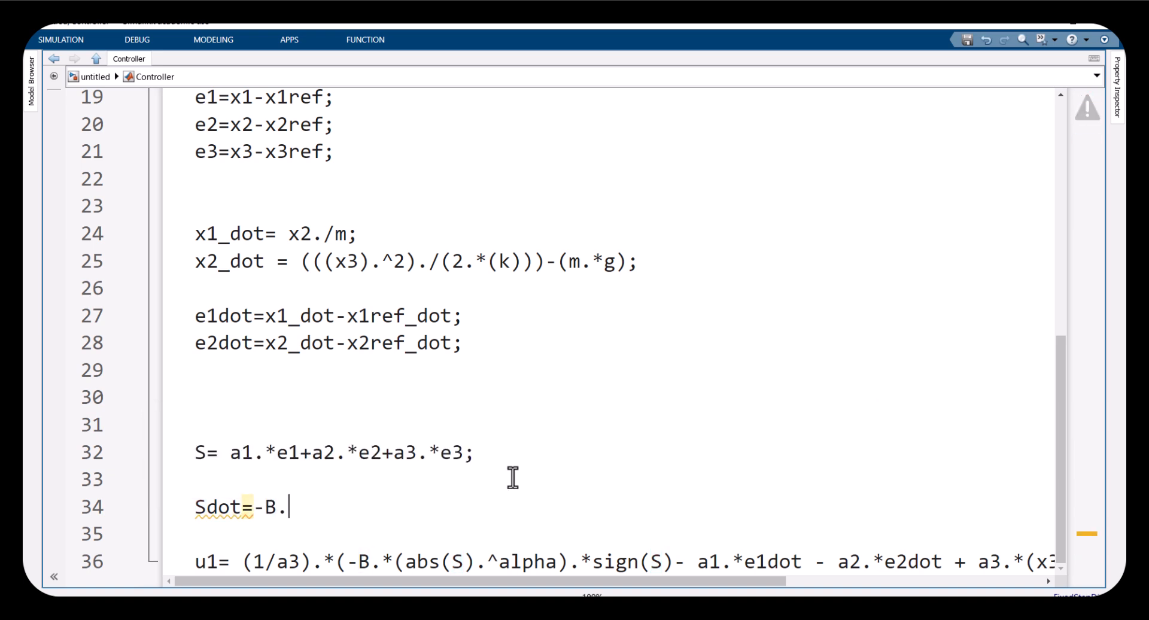
type("*abs(s")
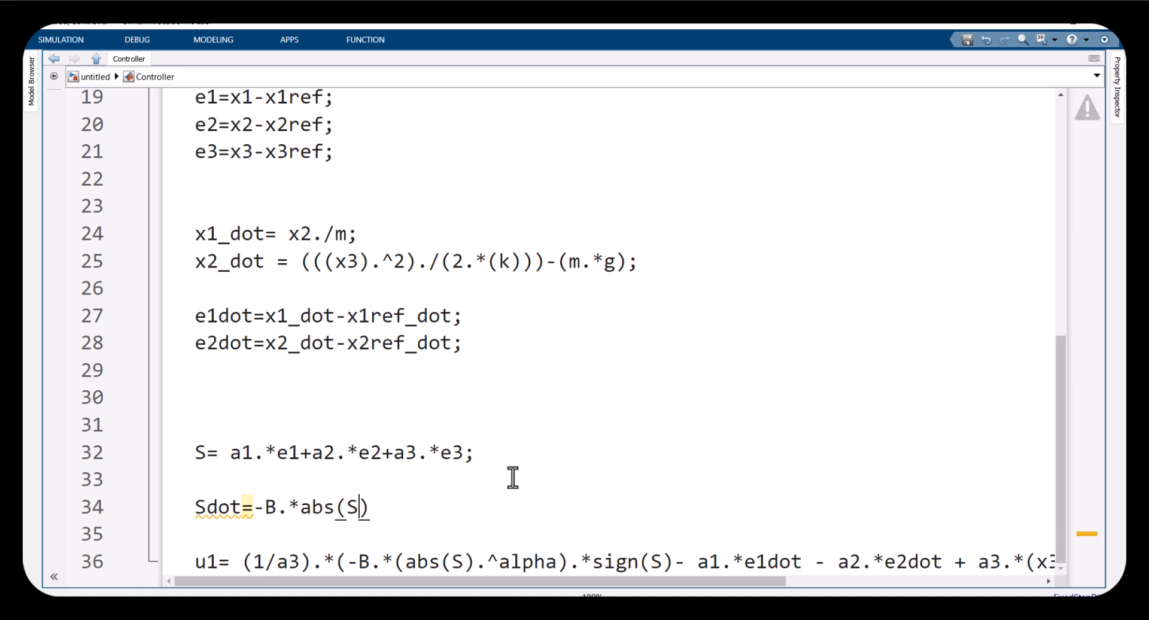
type(")")
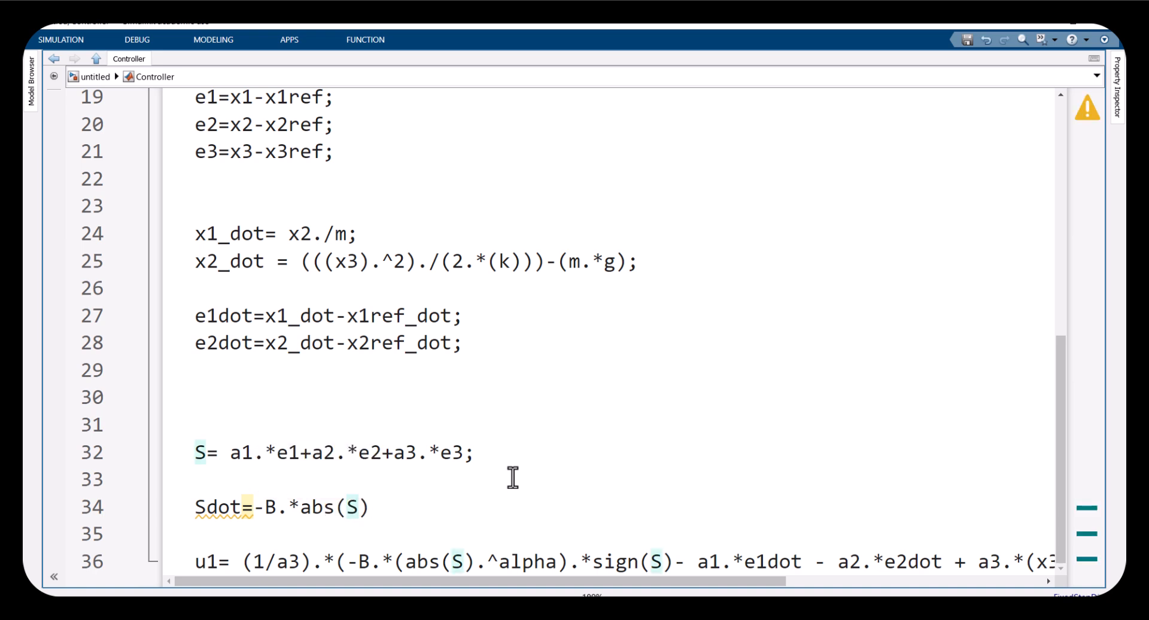
type(".sign(S);")
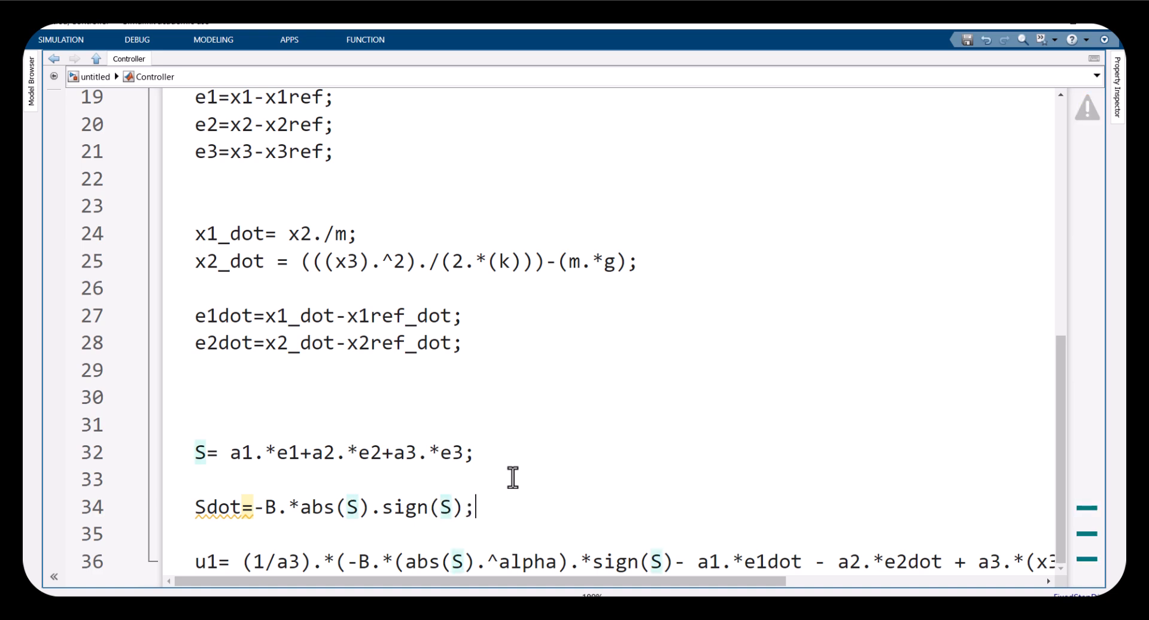
double_click(201, 453)
double_click(352, 508)
left_click(381, 510)
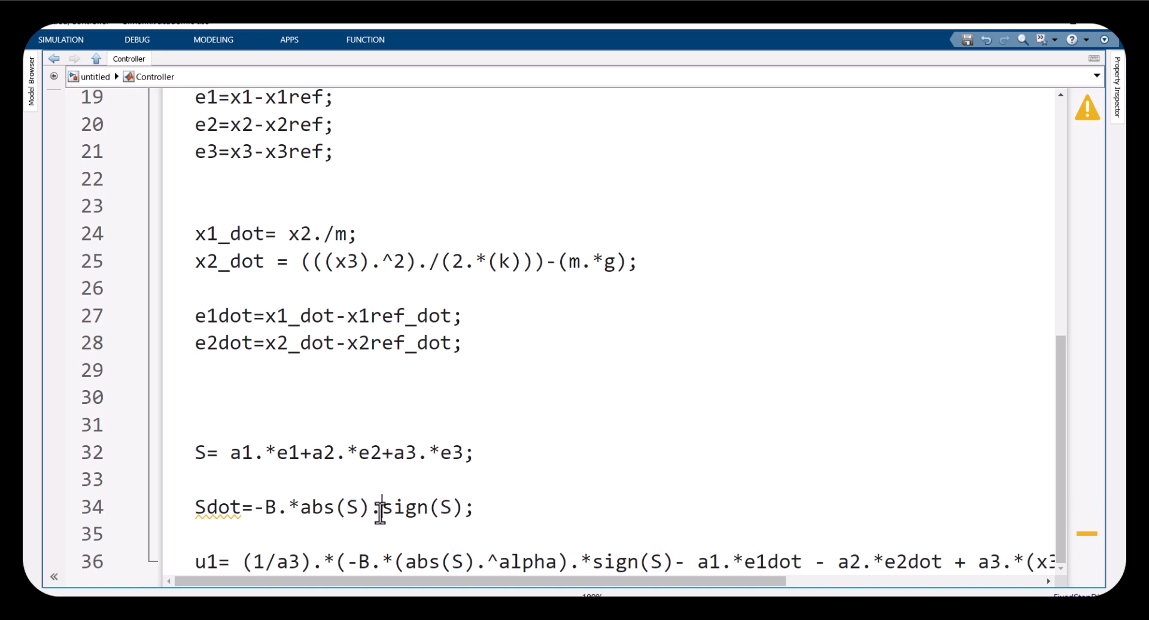
type("*")
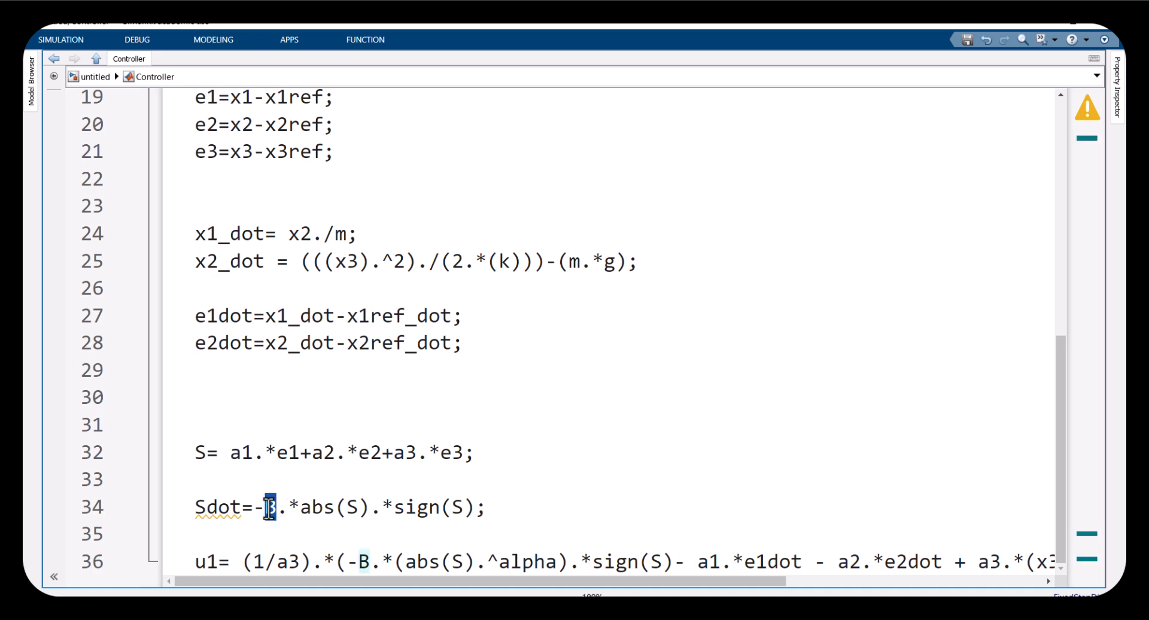
left_click(366, 506)
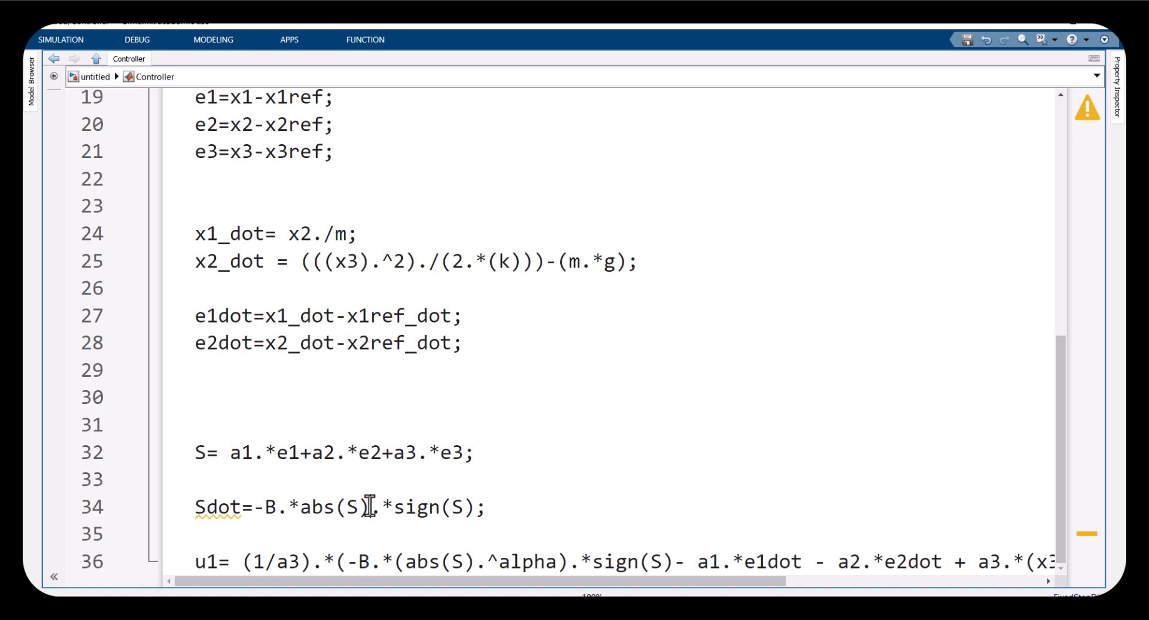
type(".^")
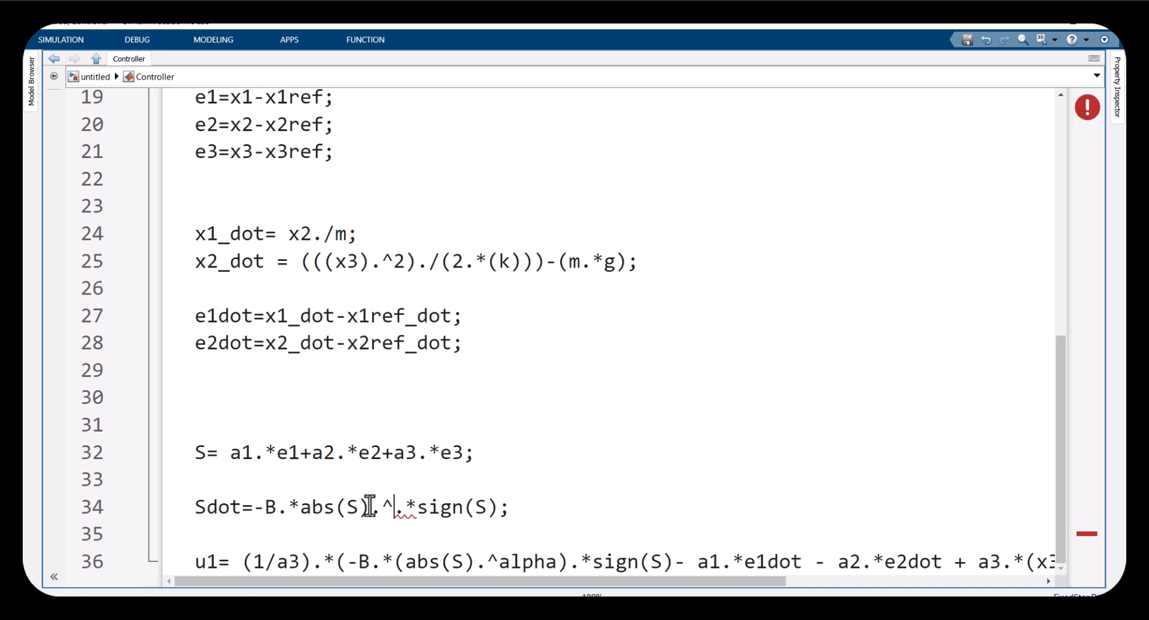
type("(alp")
type("ha)")
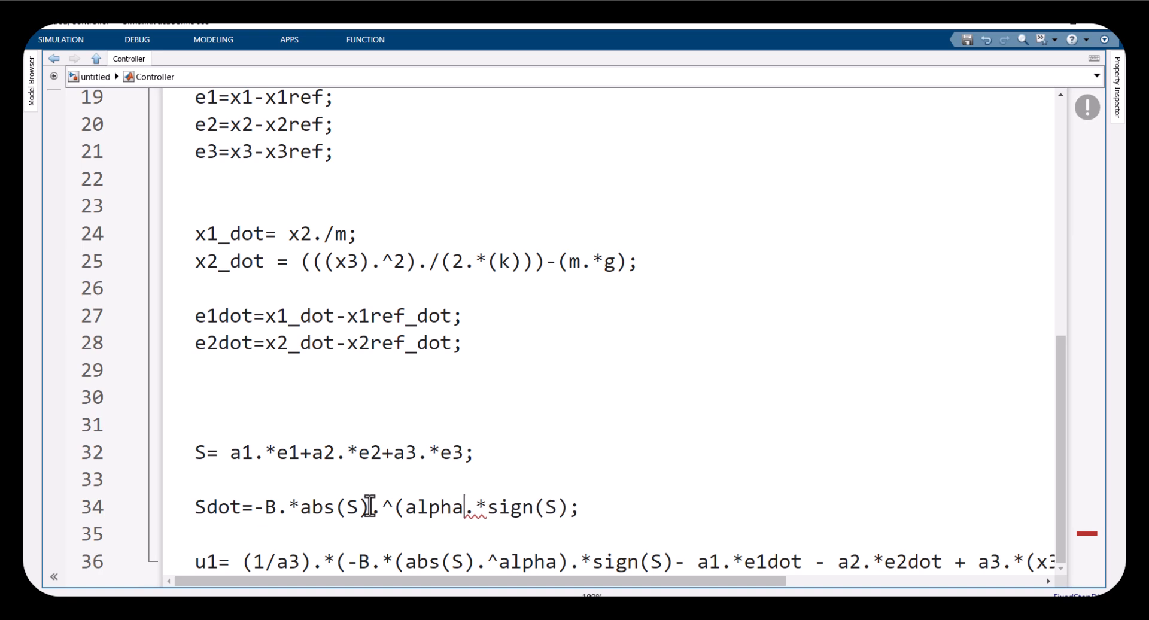
Compare the Sdot line's variables with the sliding surface and function header, then delete the Sdot line
left_click_drag(369, 508, 308, 510)
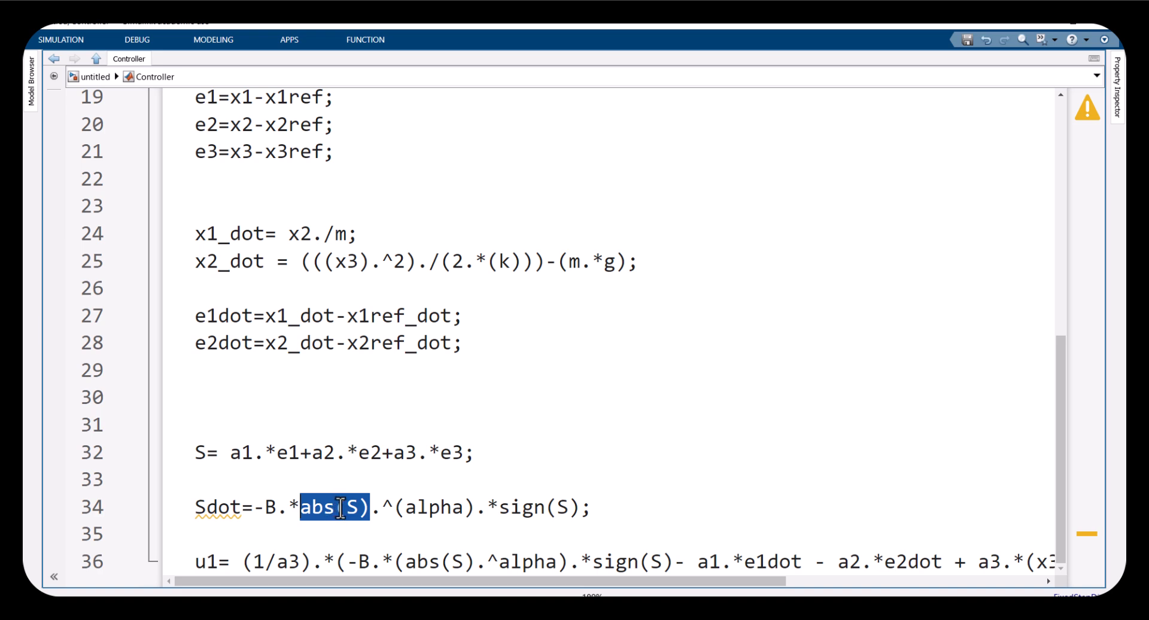
left_click_drag(358, 510, 306, 508)
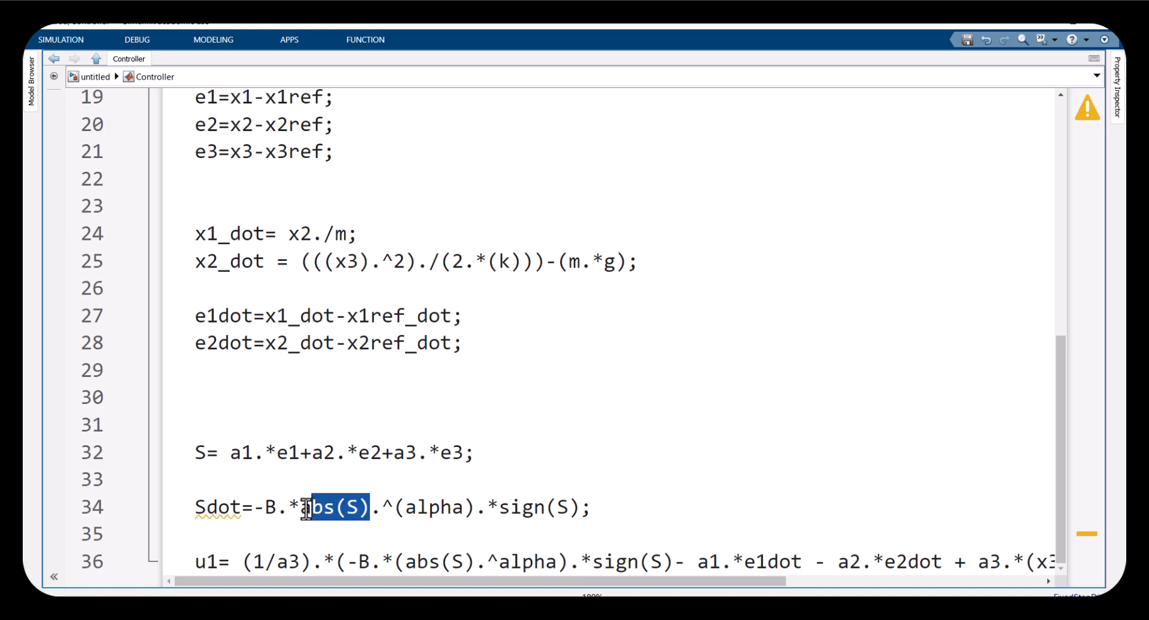
double_click(273, 509)
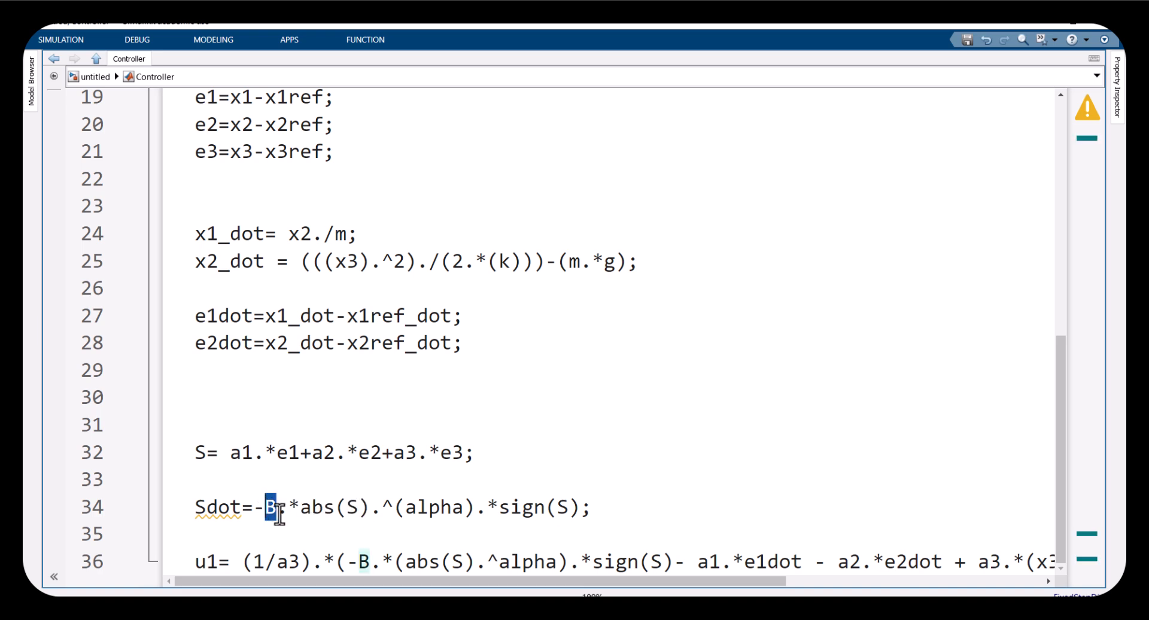
left_click_drag(299, 509, 535, 530)
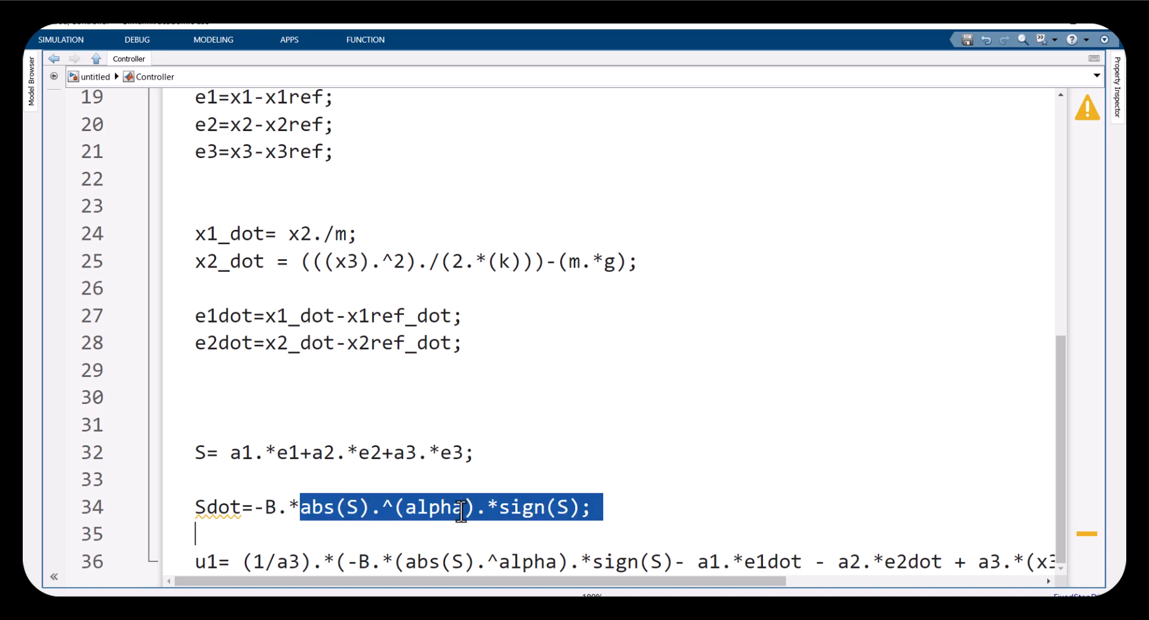
left_click(364, 508)
left_click_drag(406, 506, 462, 507)
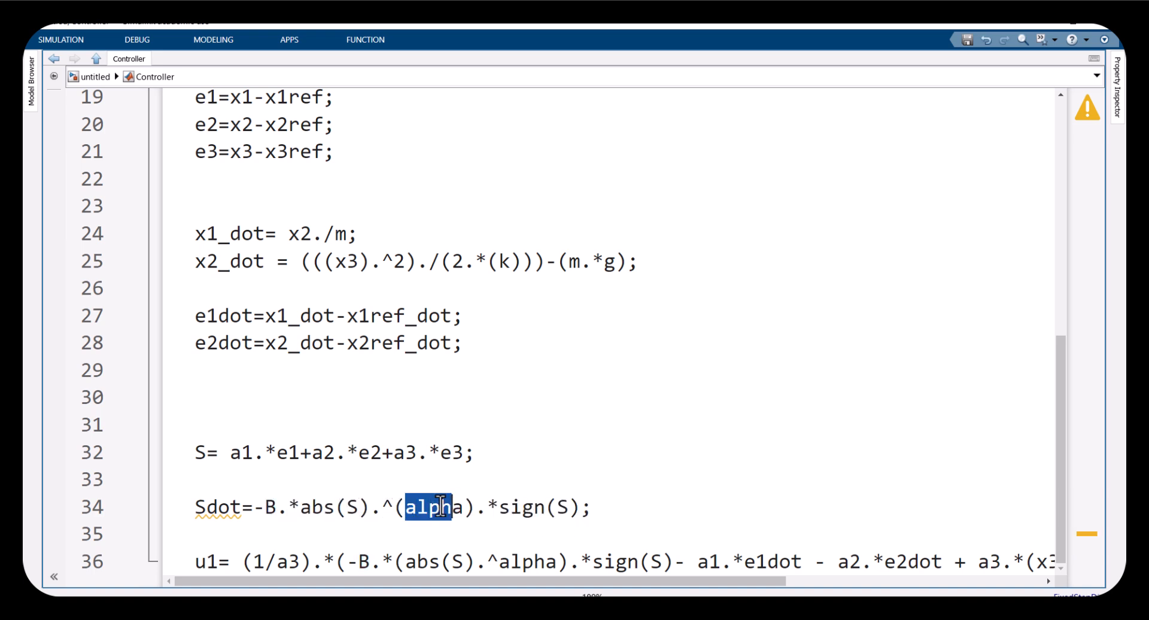
left_click(271, 509)
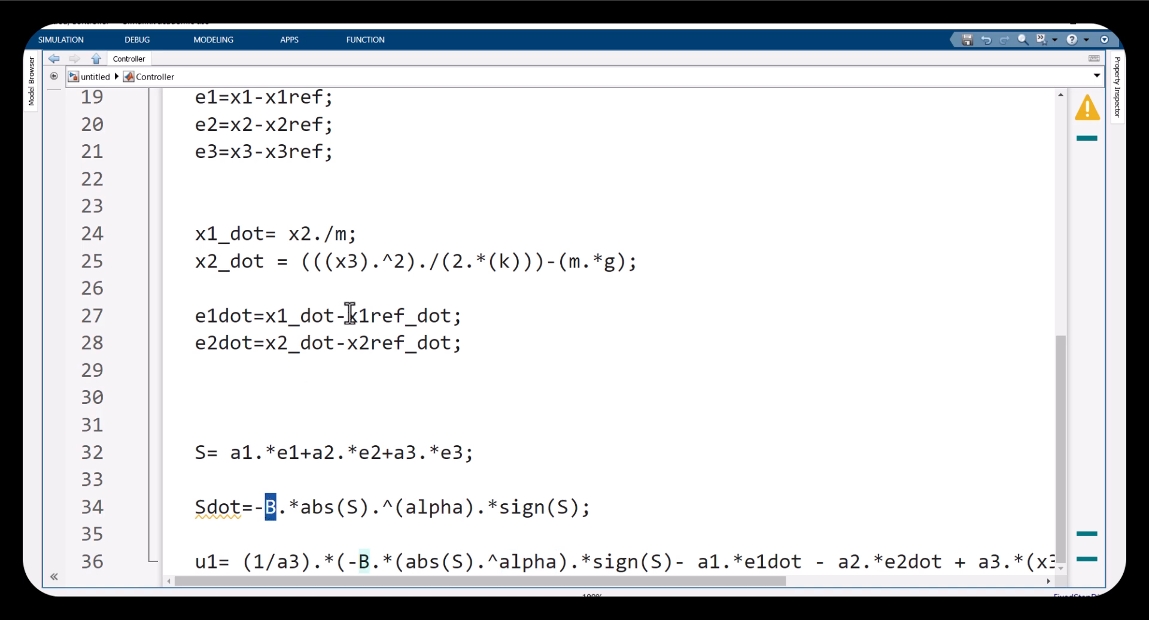
scroll(346, 317, "up", 2)
scroll(306, 289, "up", 5)
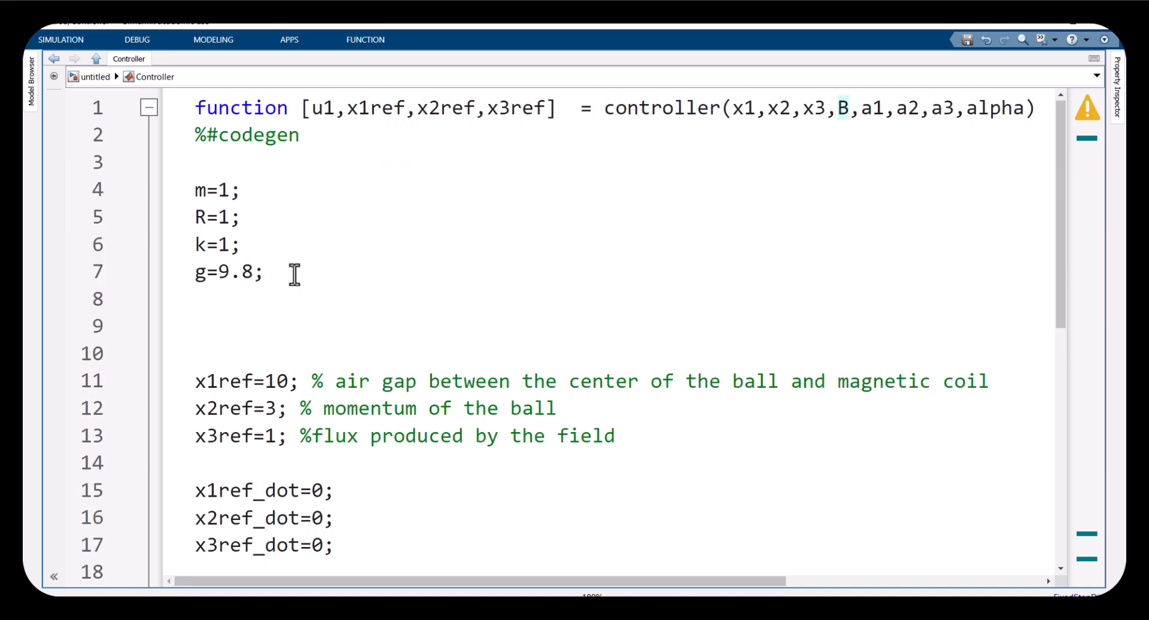
scroll(290, 332, "down", 6)
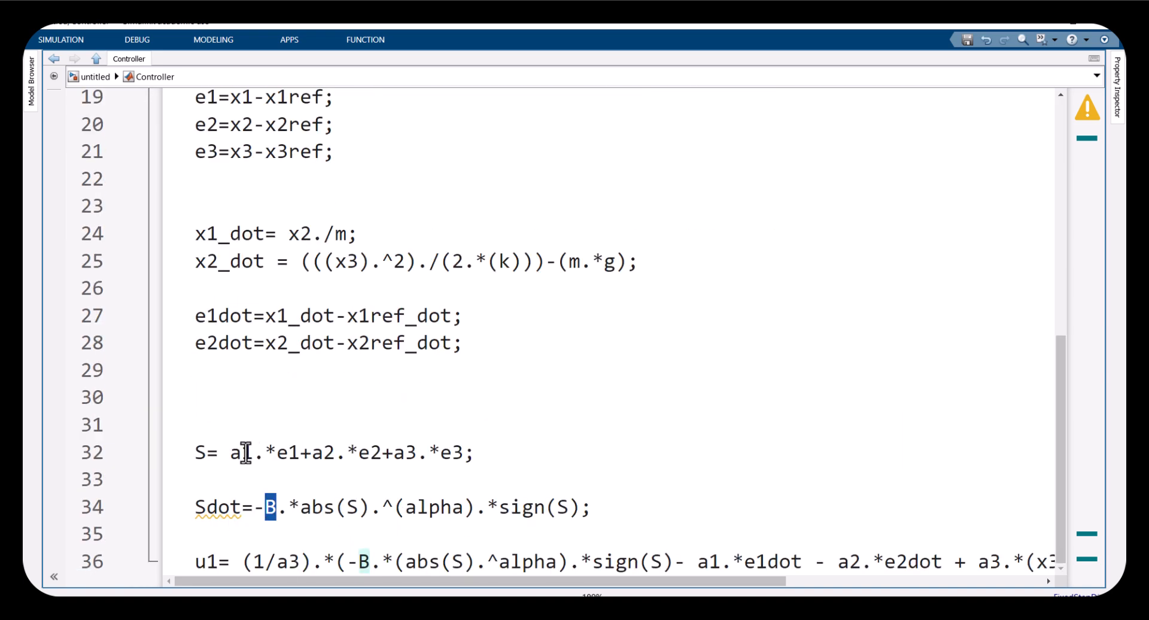
double_click(240, 453)
double_click(326, 453)
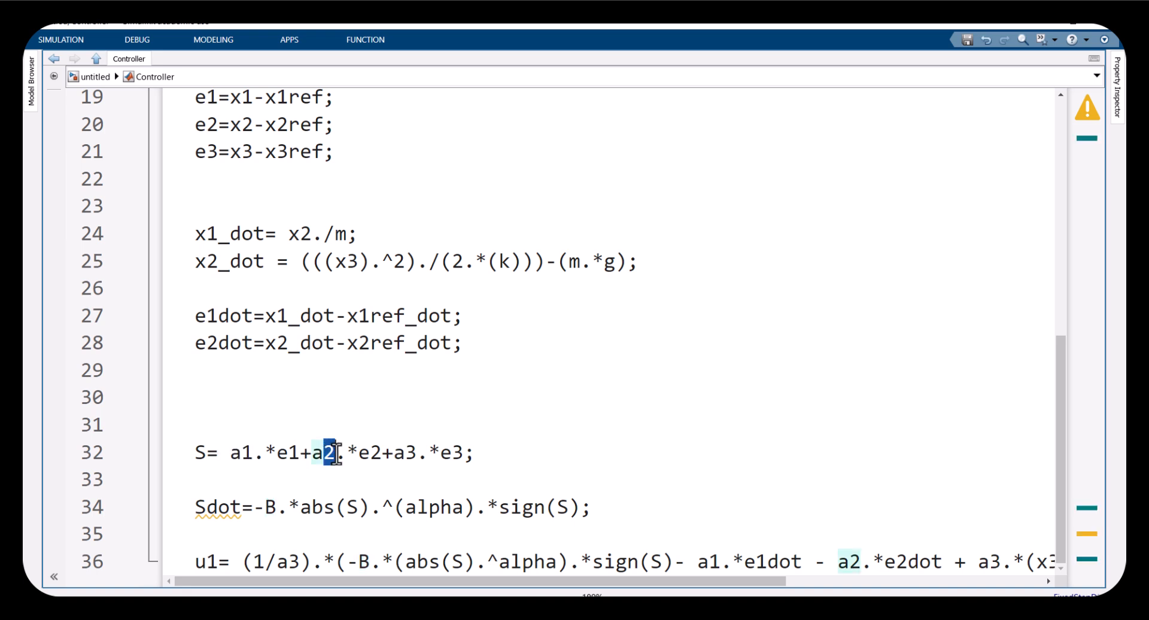
double_click(405, 453)
left_click_drag(609, 516, 180, 510)
key("BackSpace")
Check the B, a1, a2, a3 and alpha inputs in the function header and return to the model diagram
scroll(374, 400, "up", 6)
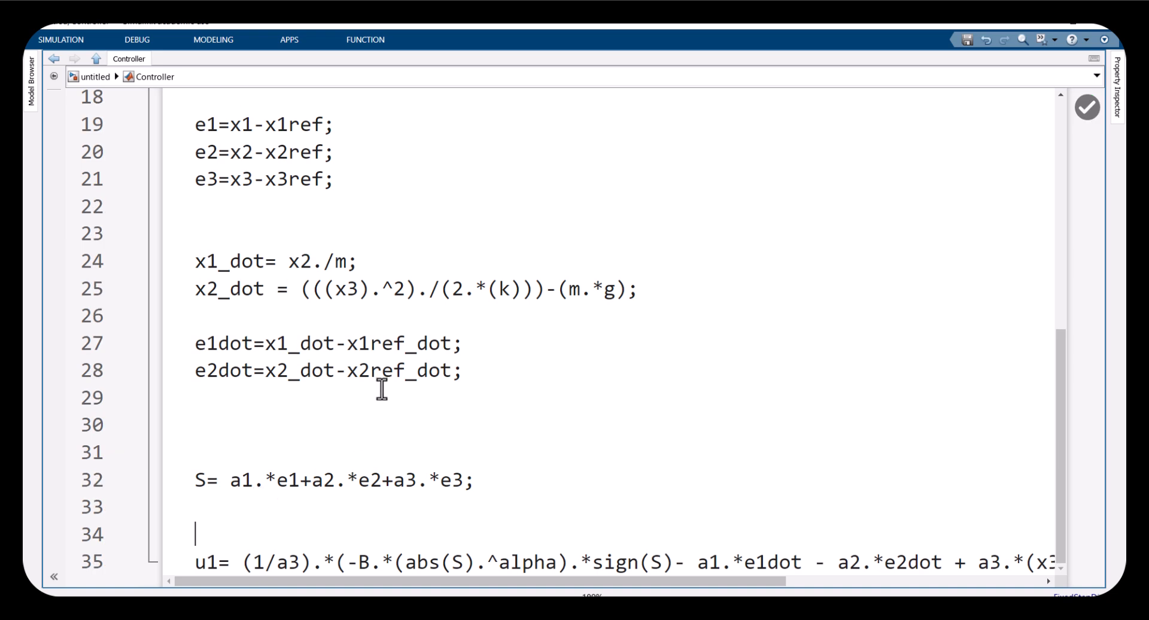
left_click_drag(838, 111, 957, 112)
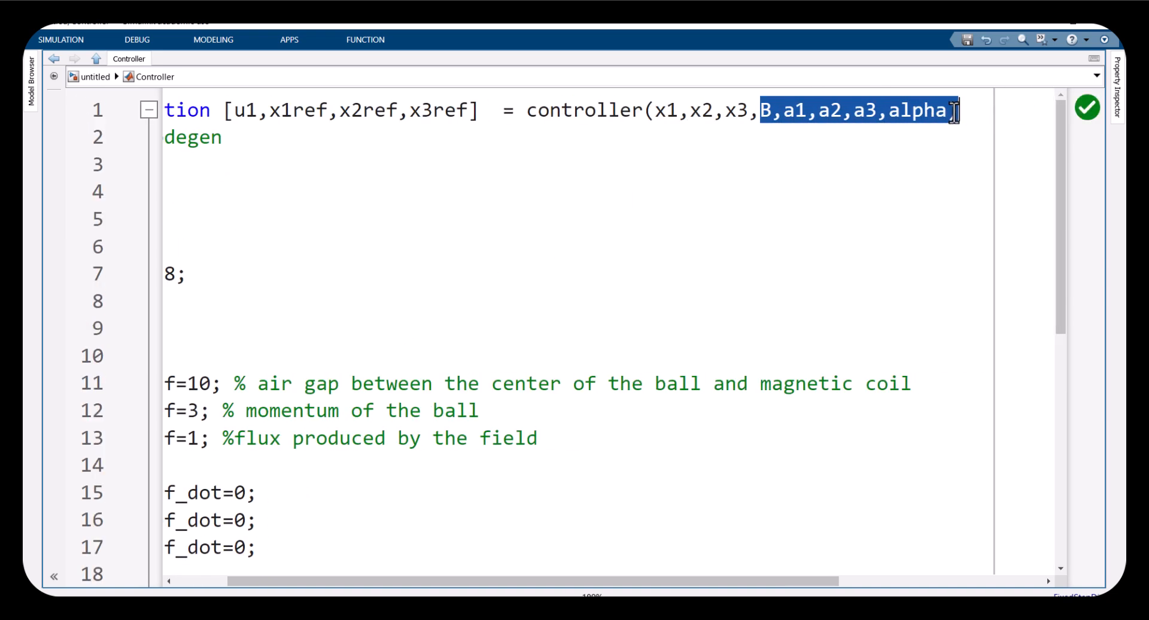
left_click(801, 110)
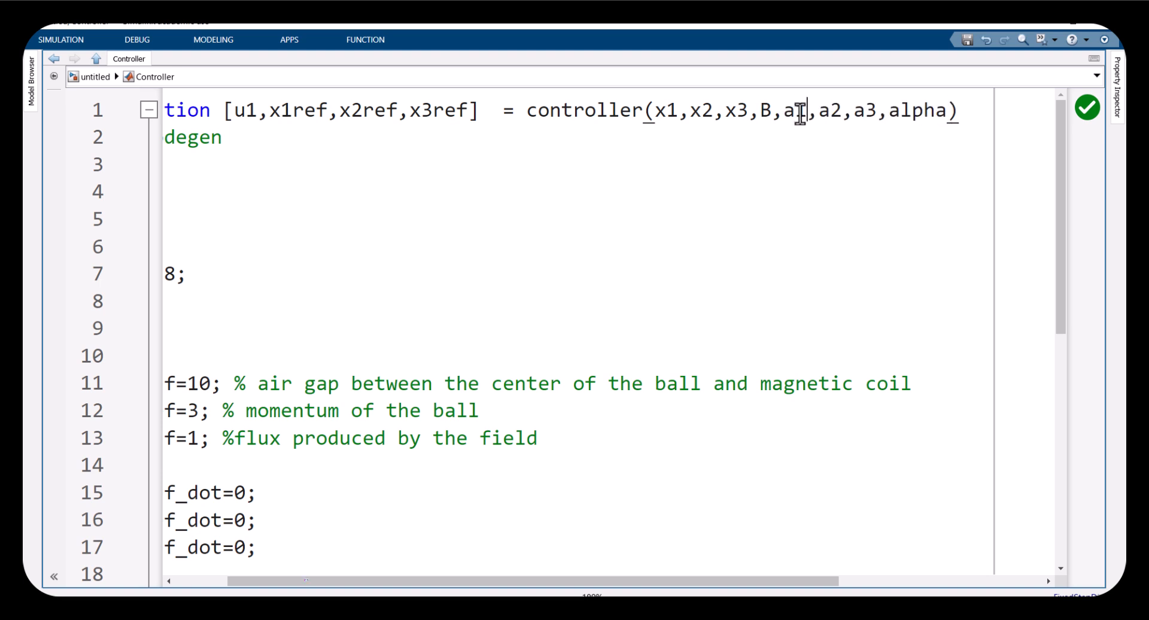
left_click_drag(792, 113, 933, 116)
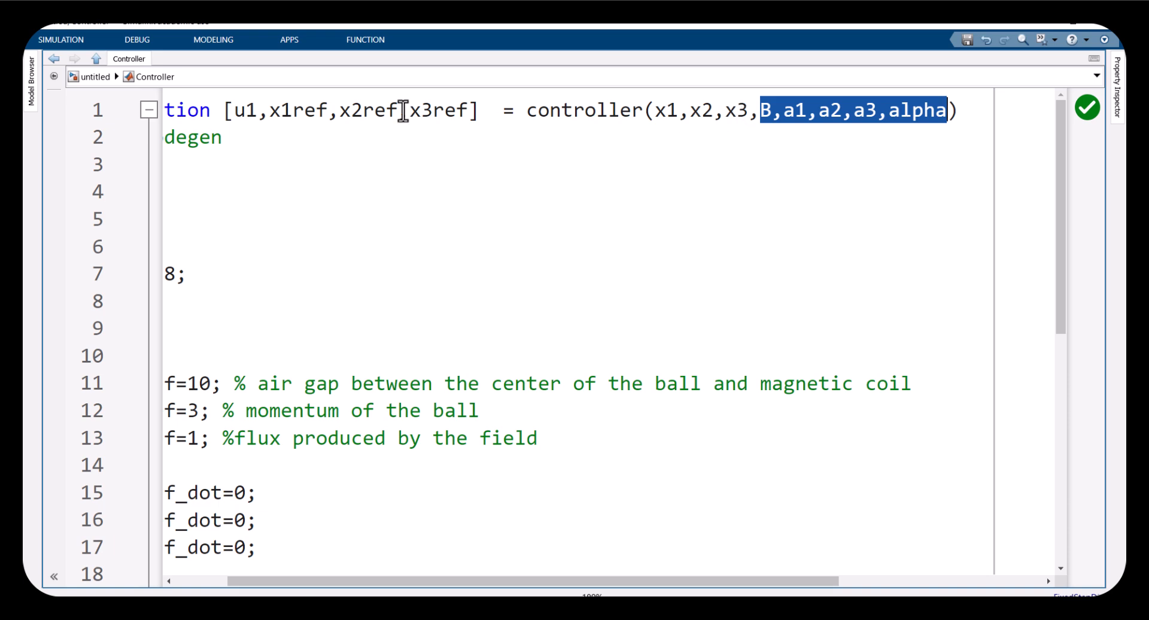
left_click(98, 77)
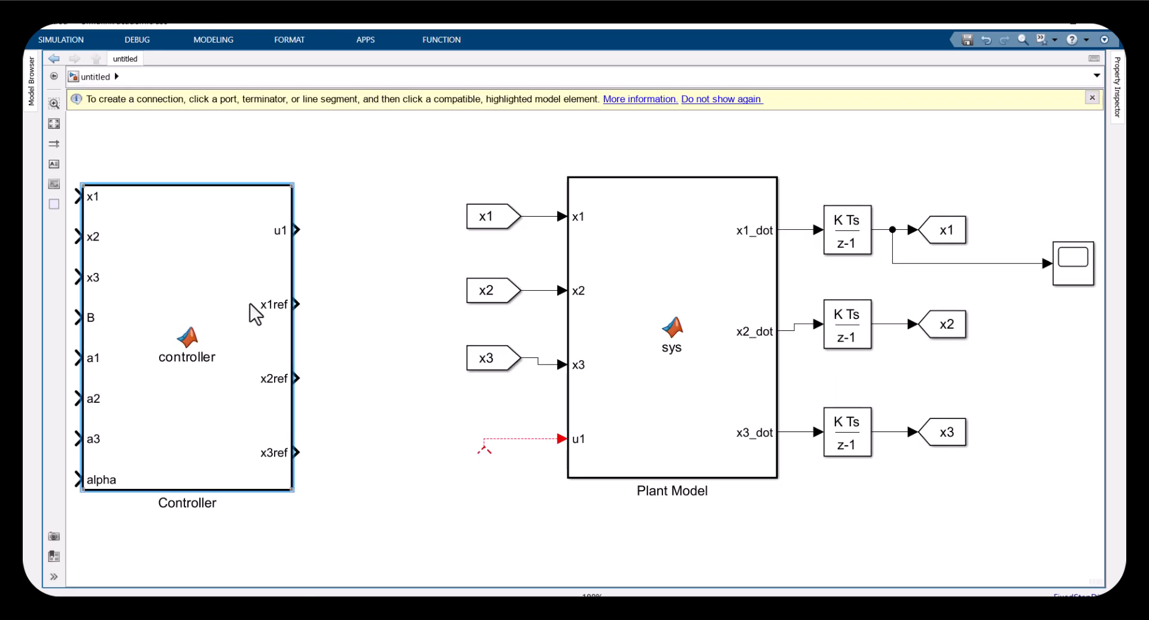
Add x1, x2 and x3 From blocks and connect them to the Controller block's x1, x2 and x3 inputs
left_click_drag(203, 331, 244, 318)
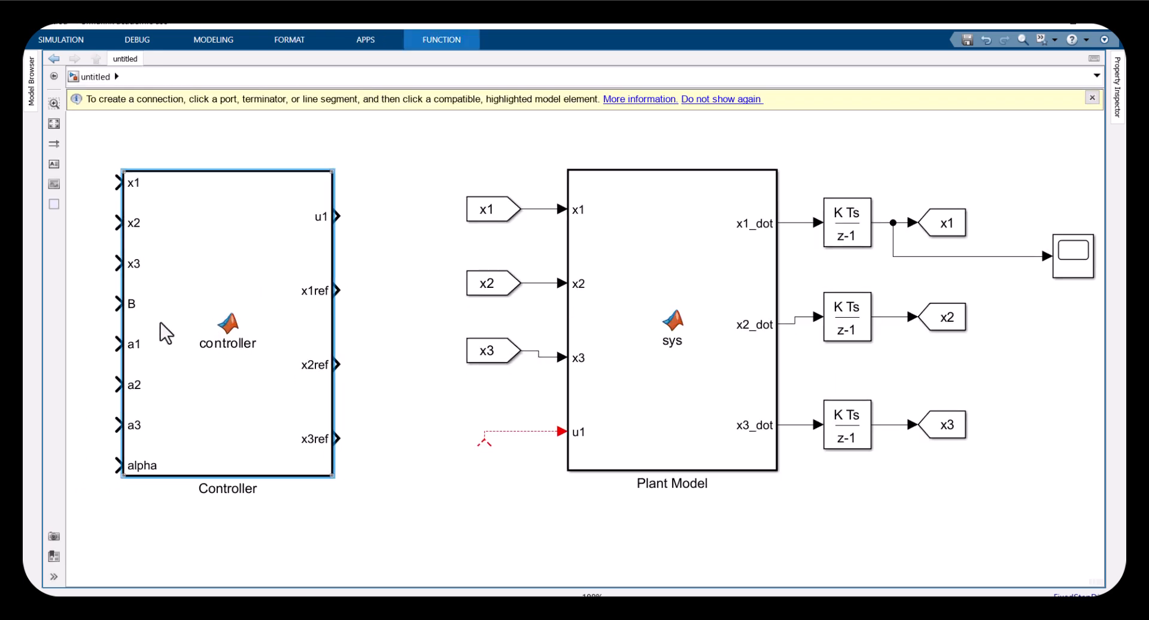
left_click_drag(94, 161, 154, 277)
left_click_drag(419, 169, 69, 297)
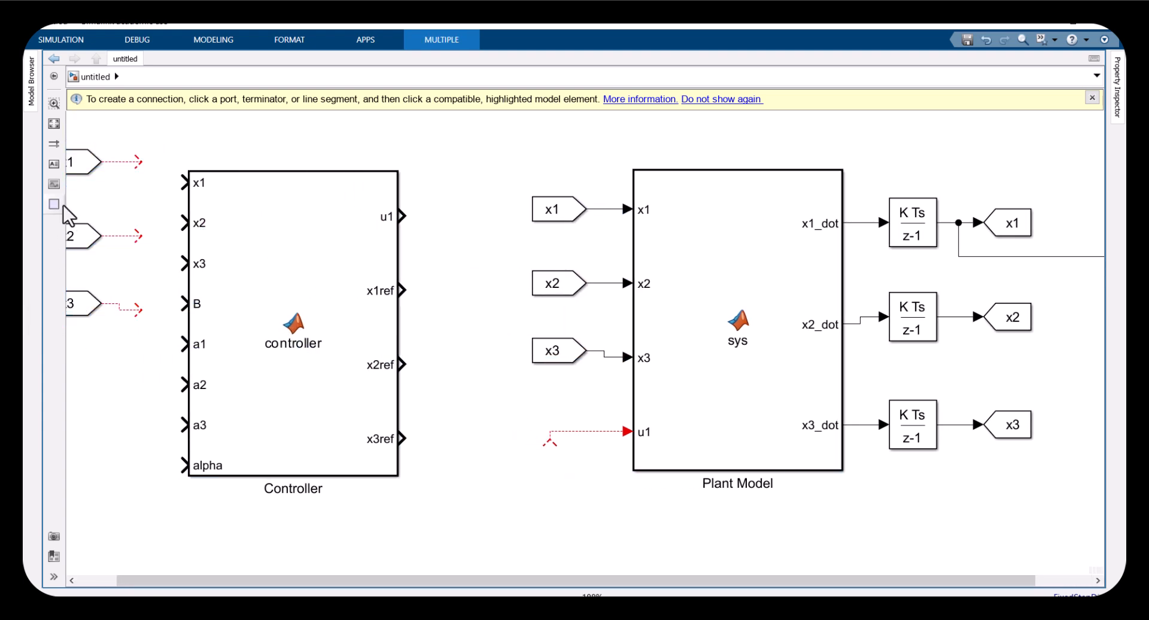
left_click_drag(82, 175, 110, 199)
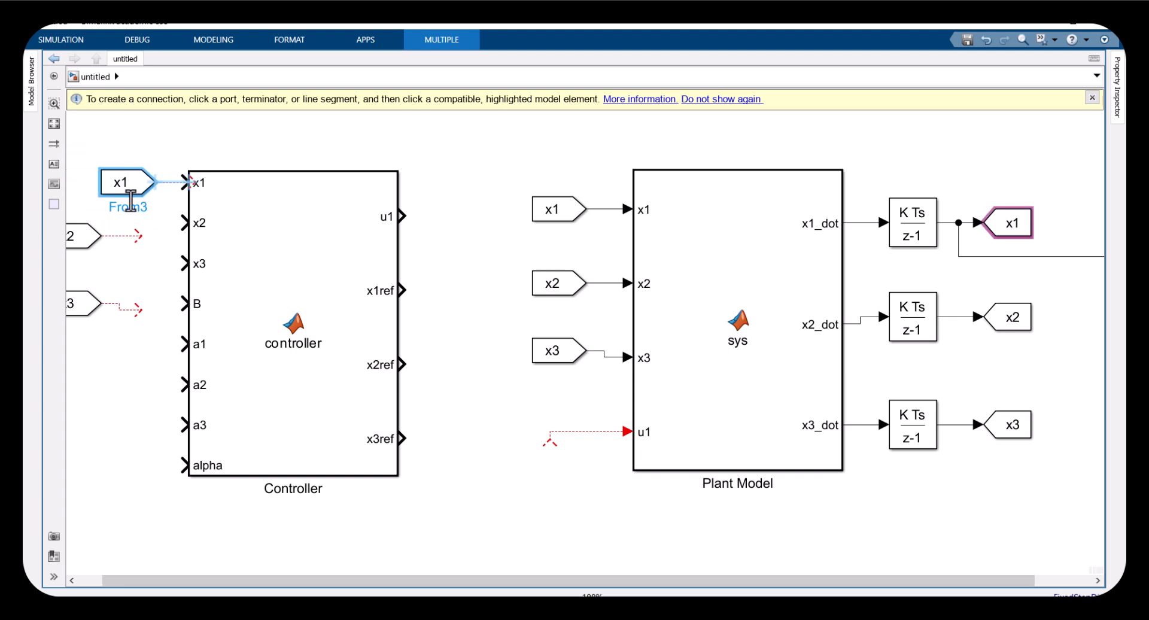
left_click_drag(87, 236, 123, 228)
mouse_move(84, 309)
left_mouse_down()
mouse_move(122, 296)
mouse_move(136, 269)
mouse_move(121, 260)
mouse_move(158, 249)
mouse_move(172, 180)
mouse_move(172, 203)
mouse_move(183, 183)
left_mouse_up()
key("Delete")
left_click(157, 183)
left_click_drag(147, 222, 183, 223)
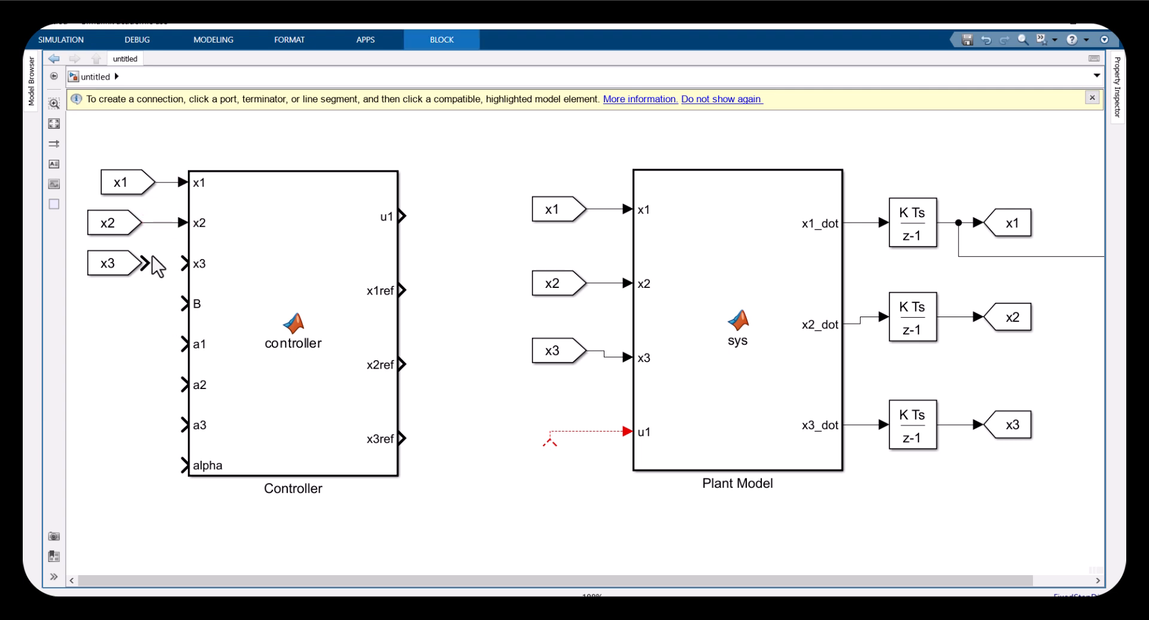
left_click_drag(144, 261, 183, 263)
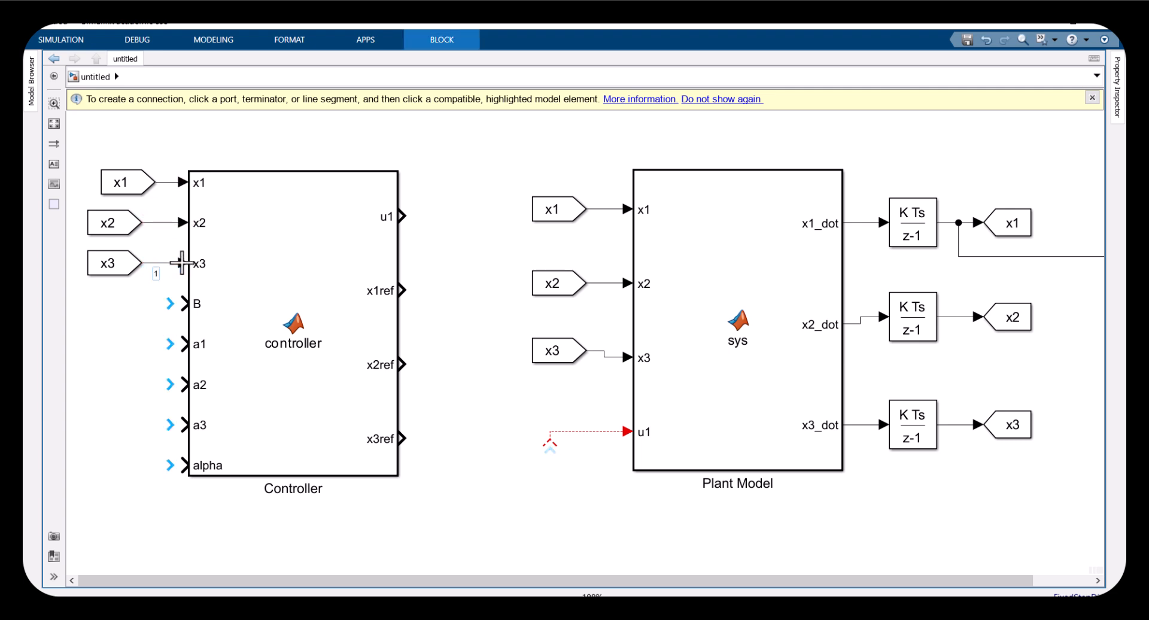
Add Constant blocks of value 1 and connect them to the Controller's B, a1, a2, a3 and alpha inputs
double_click(122, 340)
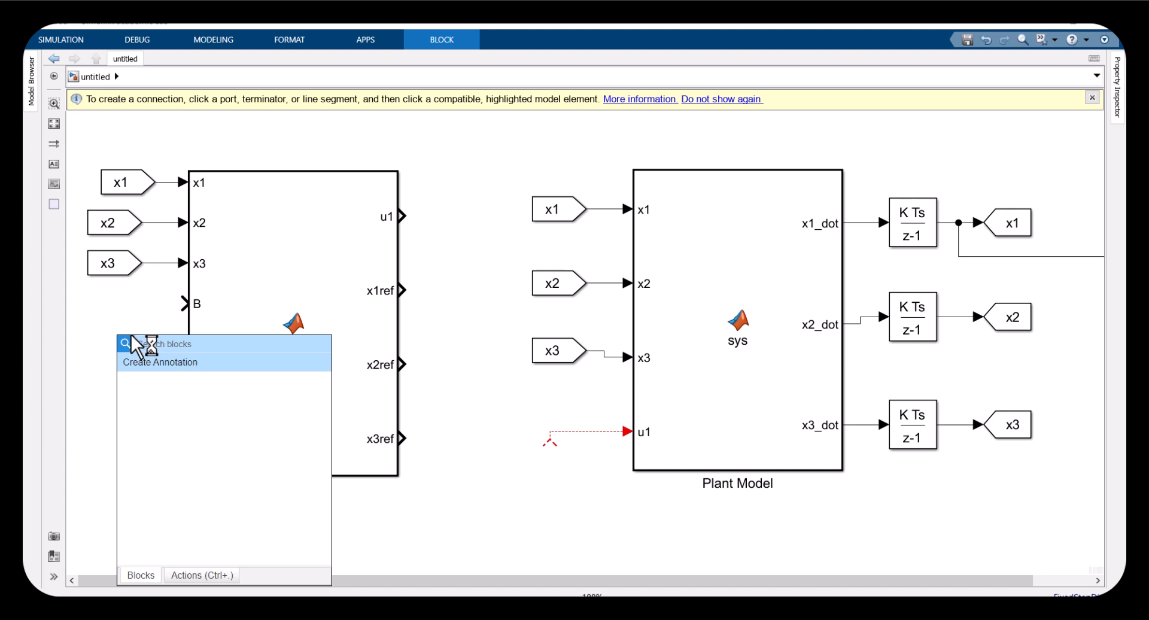
type("cons")
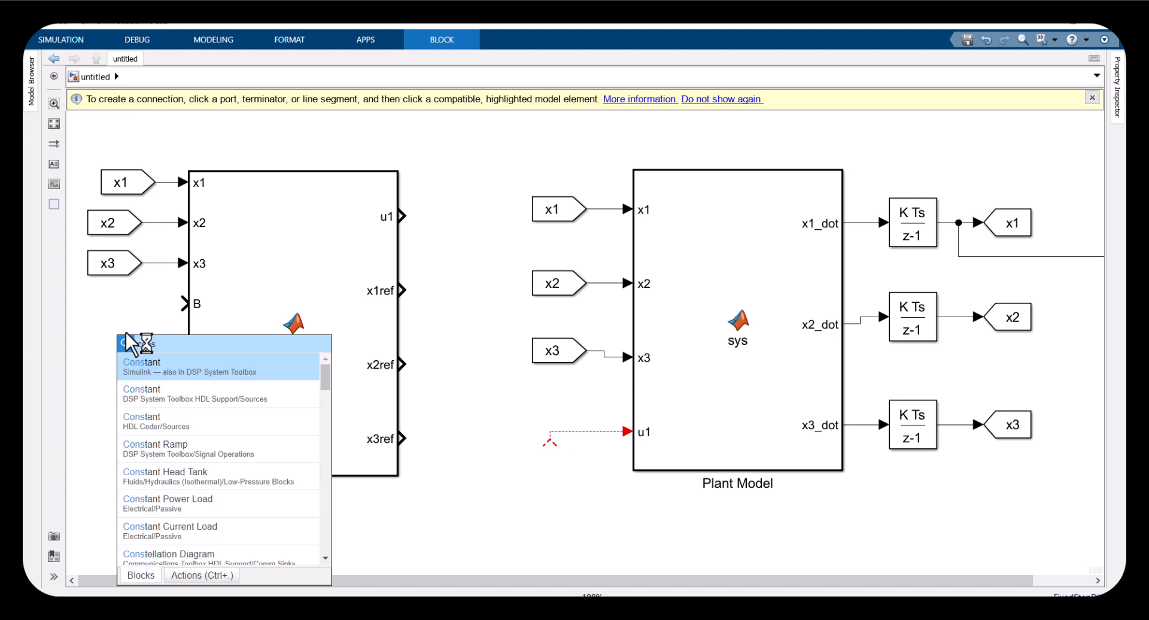
key("Return")
left_click_drag(112, 359, 149, 326)
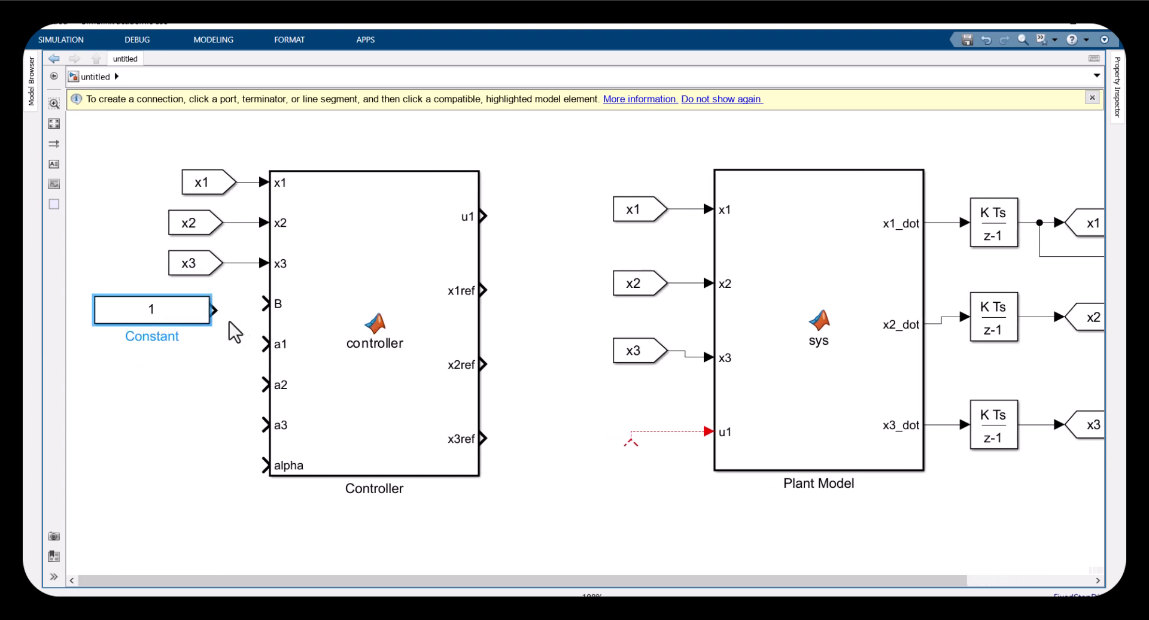
left_click_drag(222, 311, 189, 357)
mouse_move(183, 351)
left_mouse_down()
mouse_move(185, 436)
mouse_move(172, 475)
mouse_move(252, 469)
mouse_move(265, 425)
left_mouse_up()
left_click_drag(215, 377, 264, 383)
left_click_drag(213, 343, 267, 344)
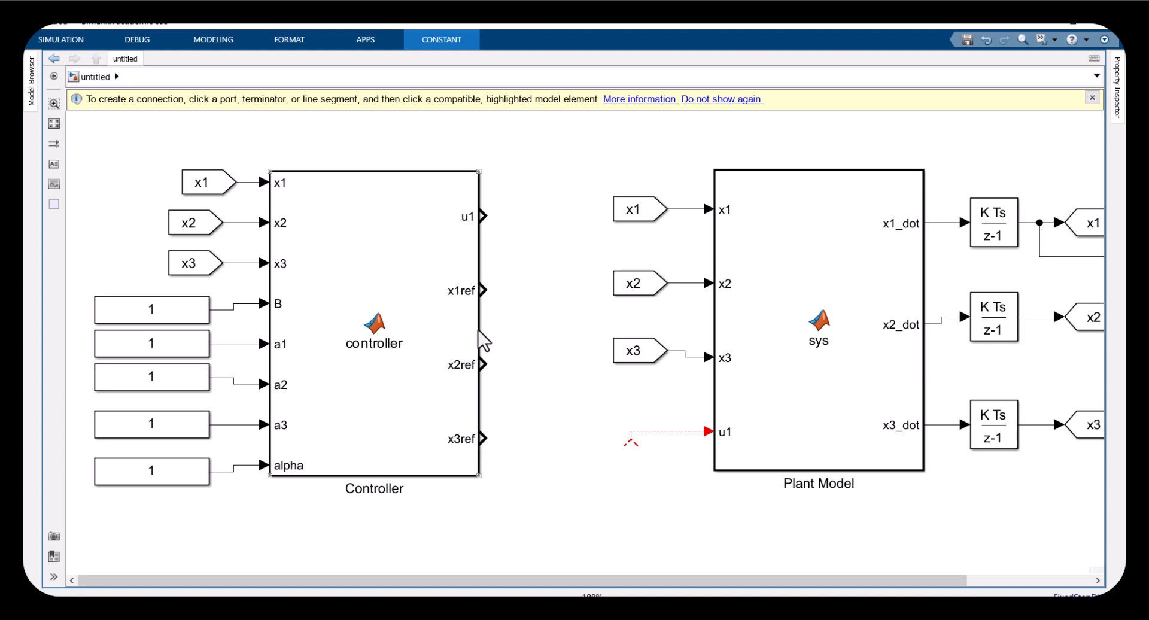
key("space")
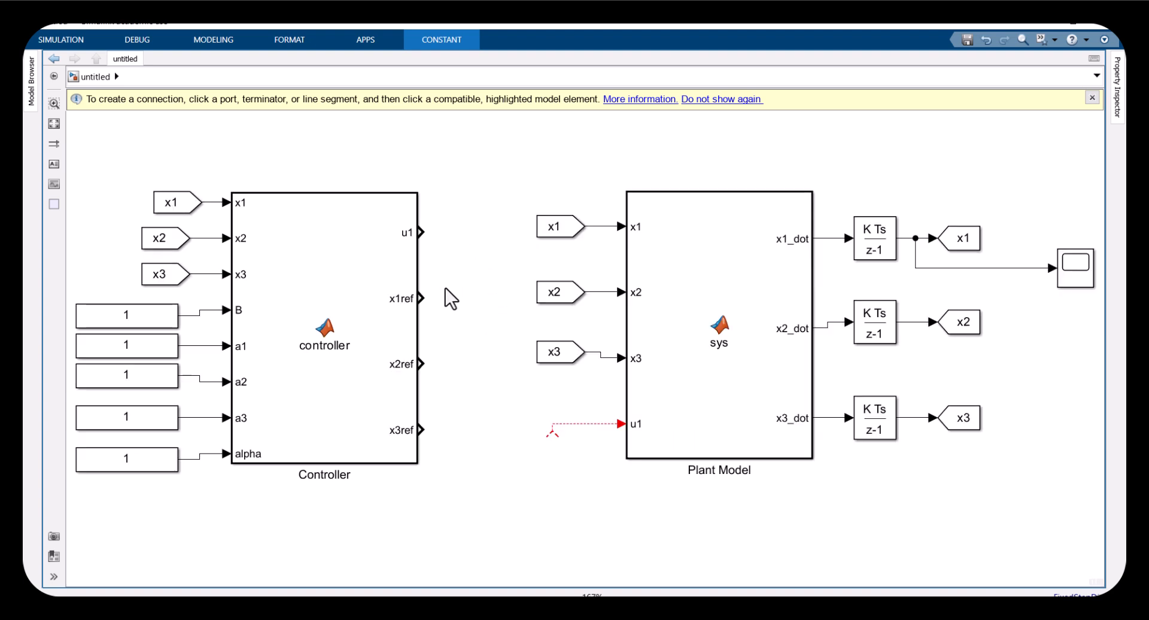
Copy Goto blocks tagged x1ref onto the Controller's x1ref, x2ref and x3ref outputs
left_click(411, 426)
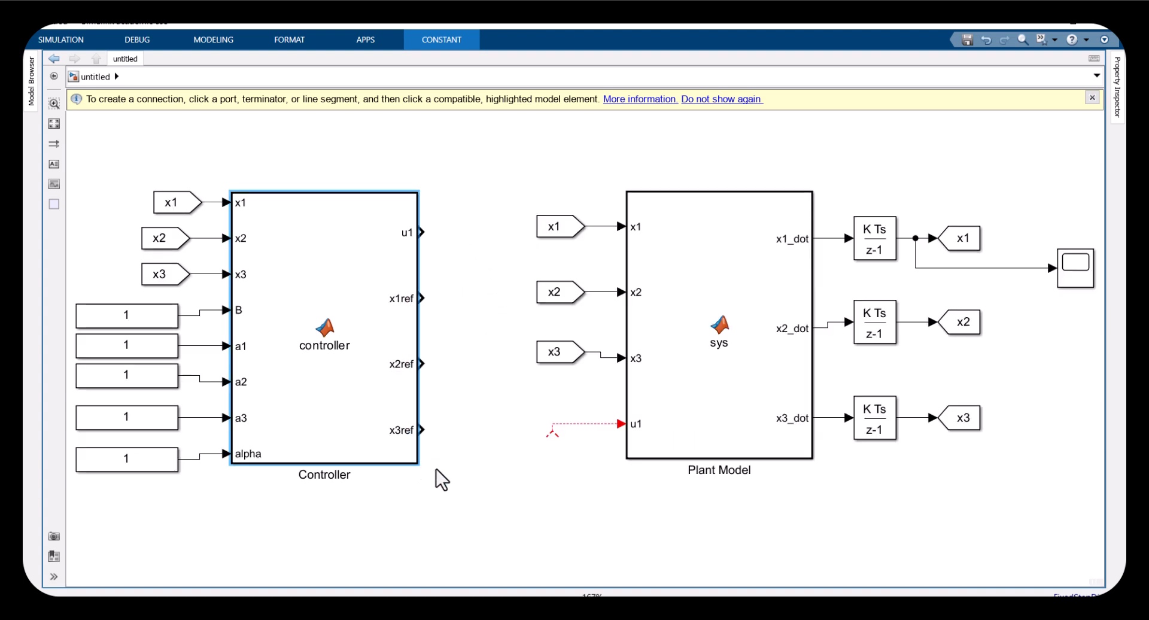
left_click(501, 482)
left_click_drag(960, 243, 476, 299)
double_click(476, 297)
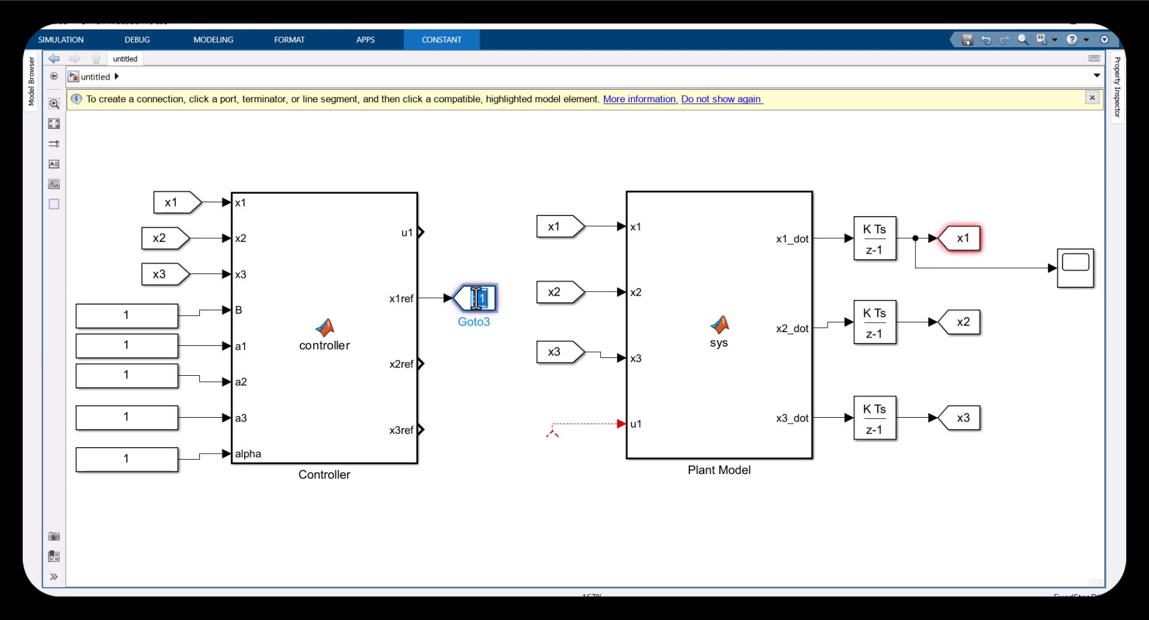
type("x1ref")
left_click(472, 351)
left_click_drag(480, 307, 449, 430)
left_click_drag(432, 377, 448, 365)
Copy a Goto block onto the Controller's u1 output and tag it u
left_click(474, 295)
left_click_drag(476, 298, 423, 234)
double_click(472, 232)
type("u")
left_click(441, 236)
left_click(477, 237)
Add a From block with tag u and connect it to the Plant Model's u1 input
left_click_drag(557, 355, 622, 423)
left_click(606, 441)
left_click(572, 437)
left_click(556, 428)
left_click(569, 451)
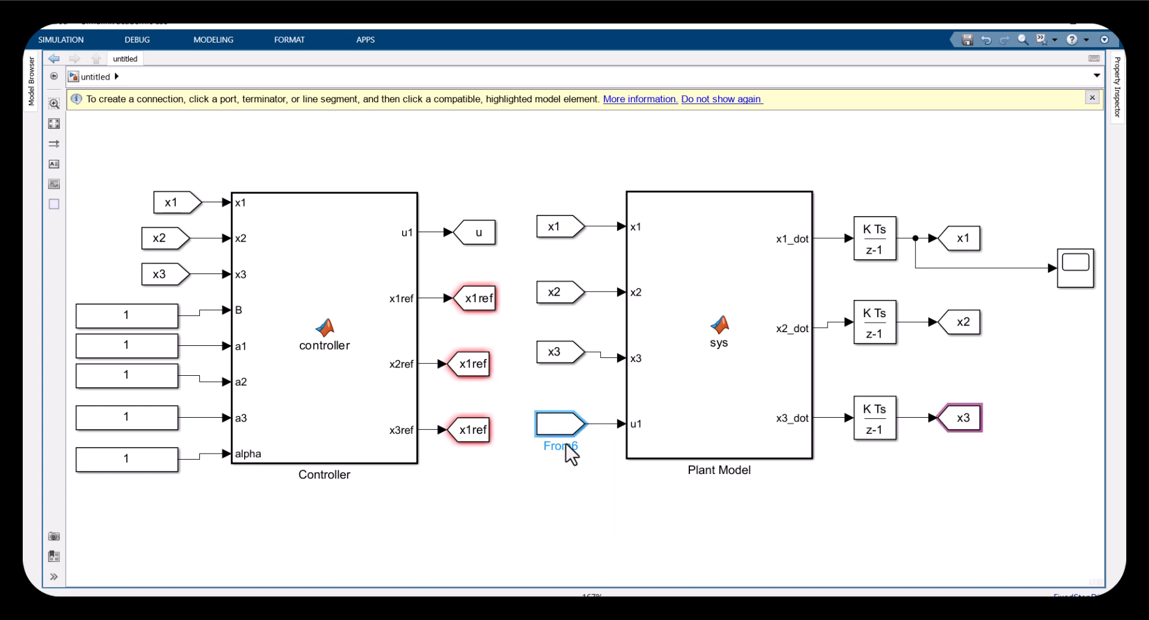
left_click(473, 235)
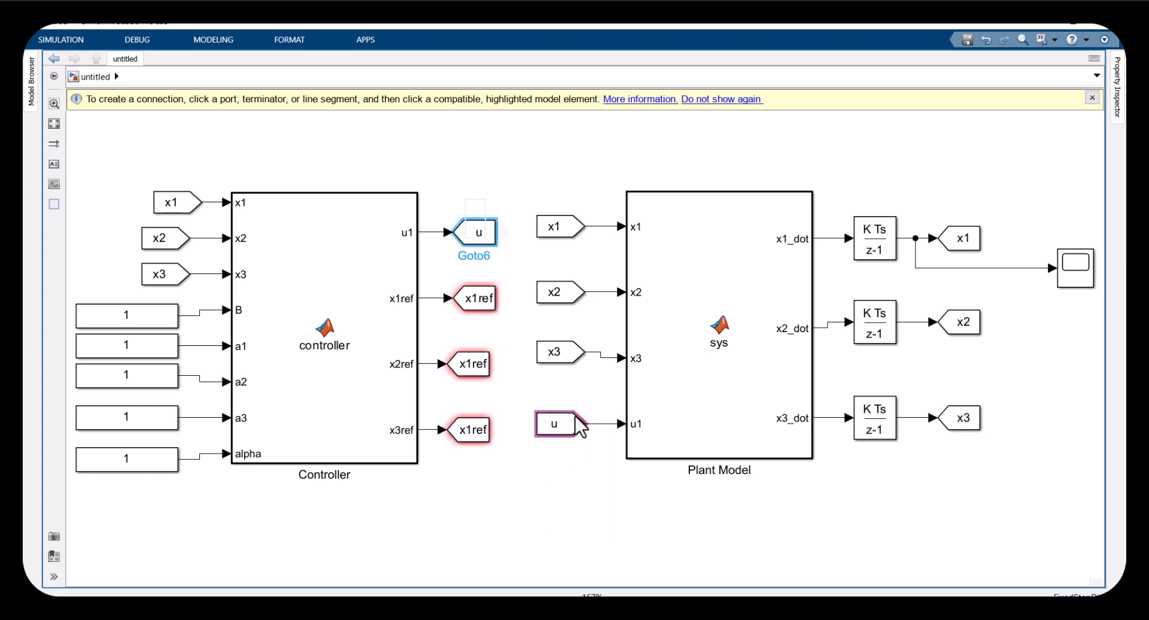
Reposition the u Goto block beside the Controller's u1 output
scroll(664, 443, "up", 1)
left_click_drag(510, 379, 606, 498)
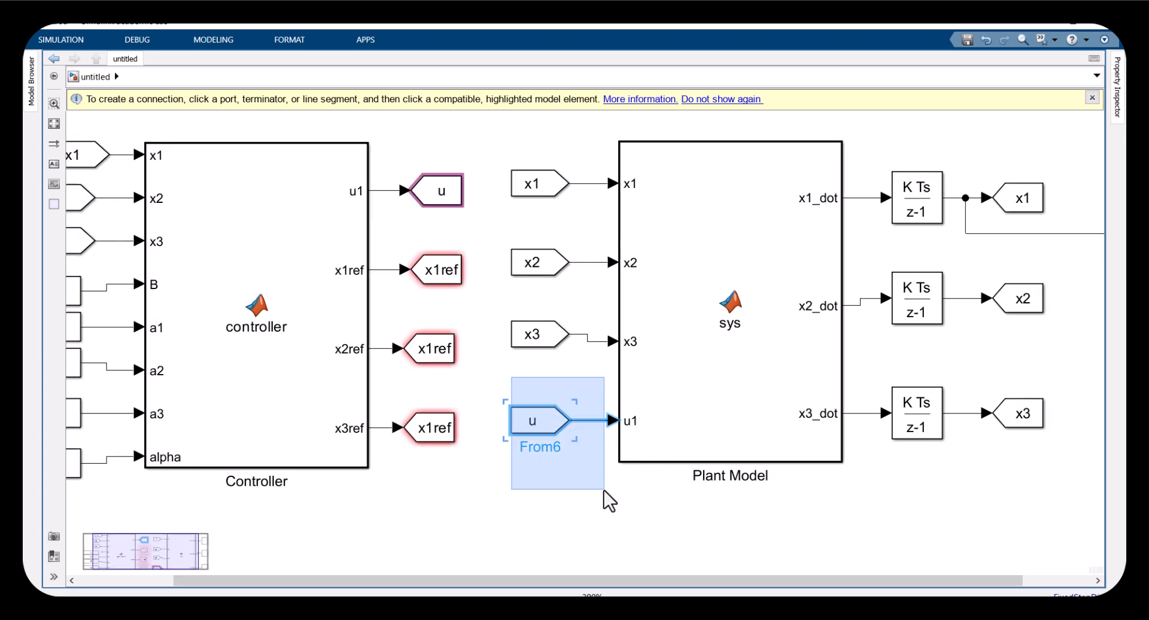
left_click_drag(393, 160, 454, 201)
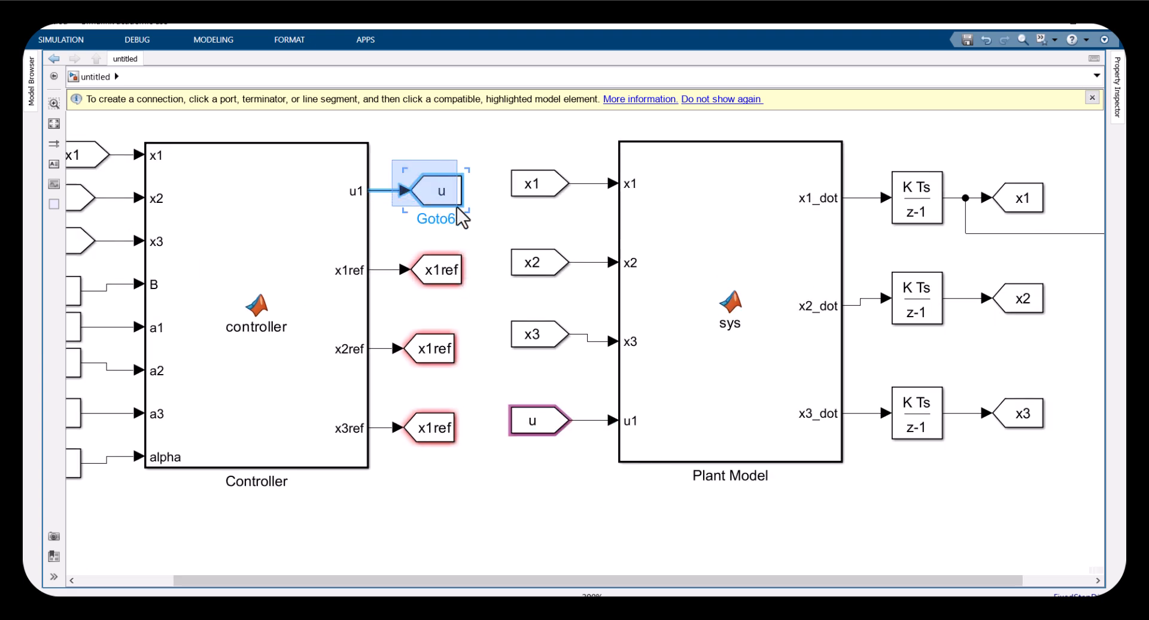
left_click(418, 213)
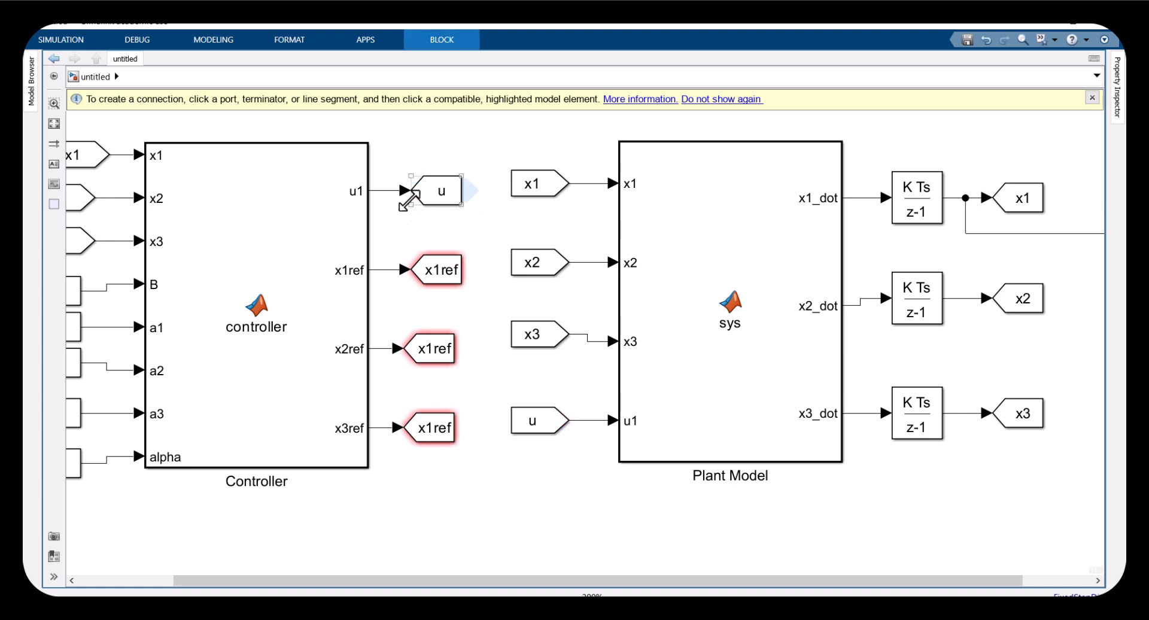
Delete the connection from the x1 integrator output to the Scope
left_click(533, 334)
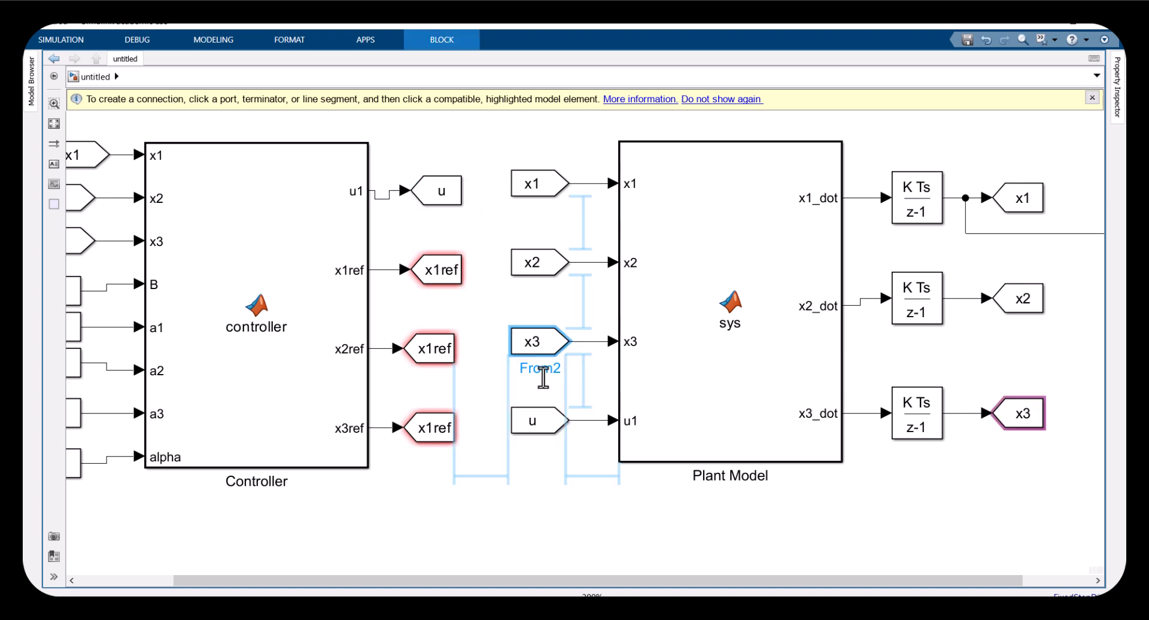
scroll(589, 417, "down", 1)
left_click_drag(586, 391, 593, 489)
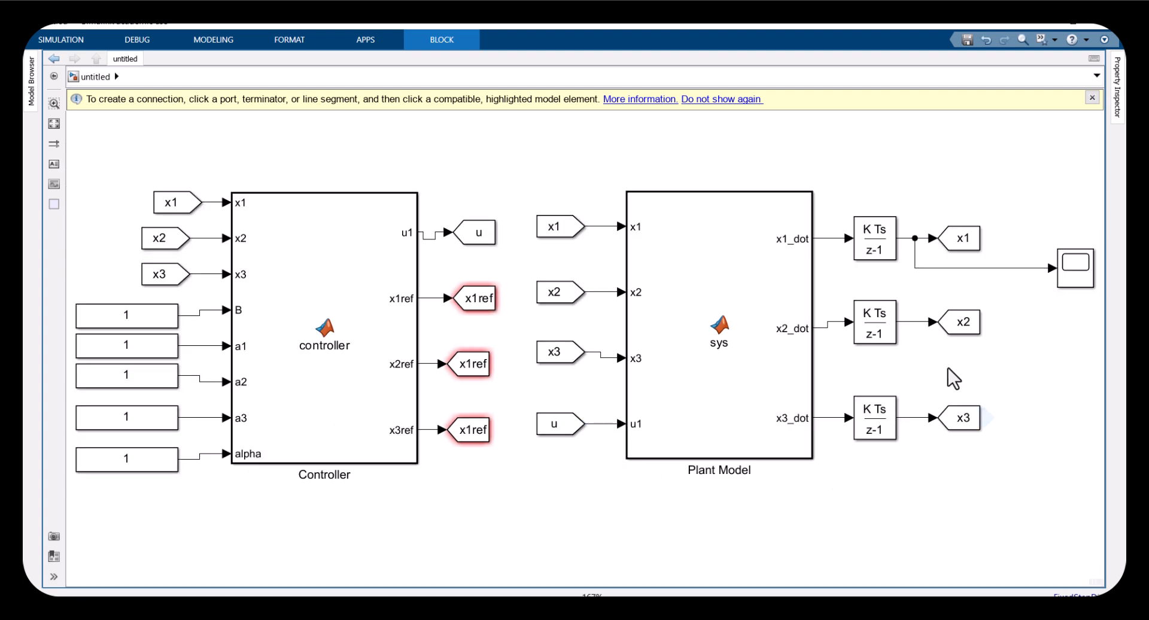
key("Delete")
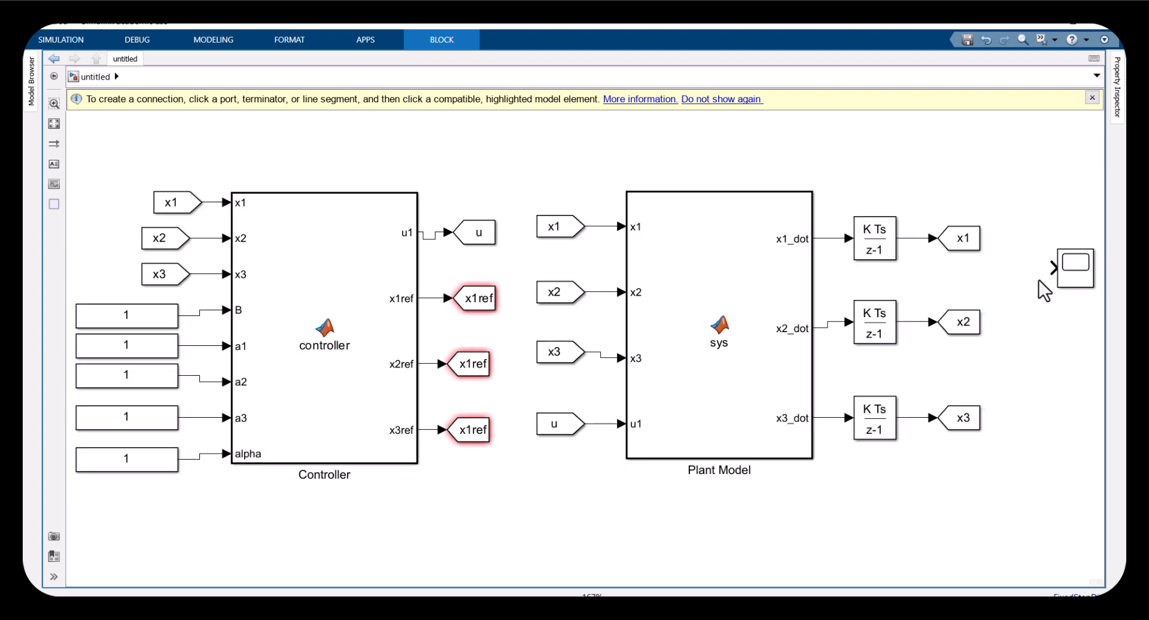
Move the Scope aside and place x1, x2 and x3 From blocks next to it, linking x1 to the Scope
scroll(964, 402, "down", 1)
left_click_drag(964, 402, 749, 316)
scroll(746, 349, "down", 1)
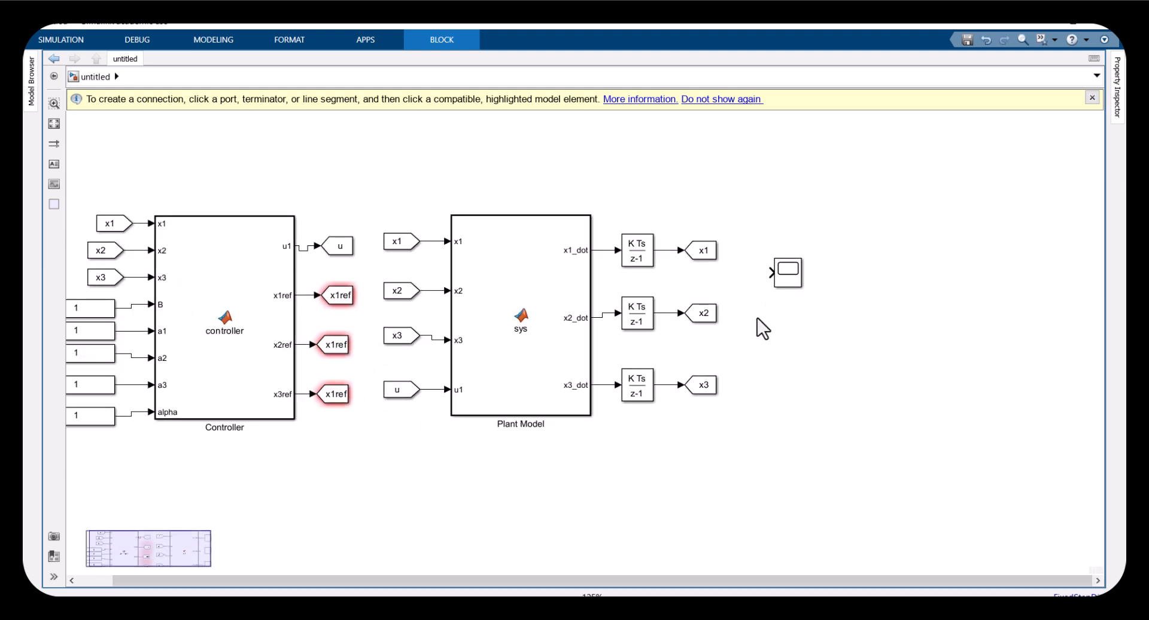
left_click_drag(787, 273, 879, 234)
left_click_drag(381, 222, 816, 351)
left_click(878, 235, "ctrl")
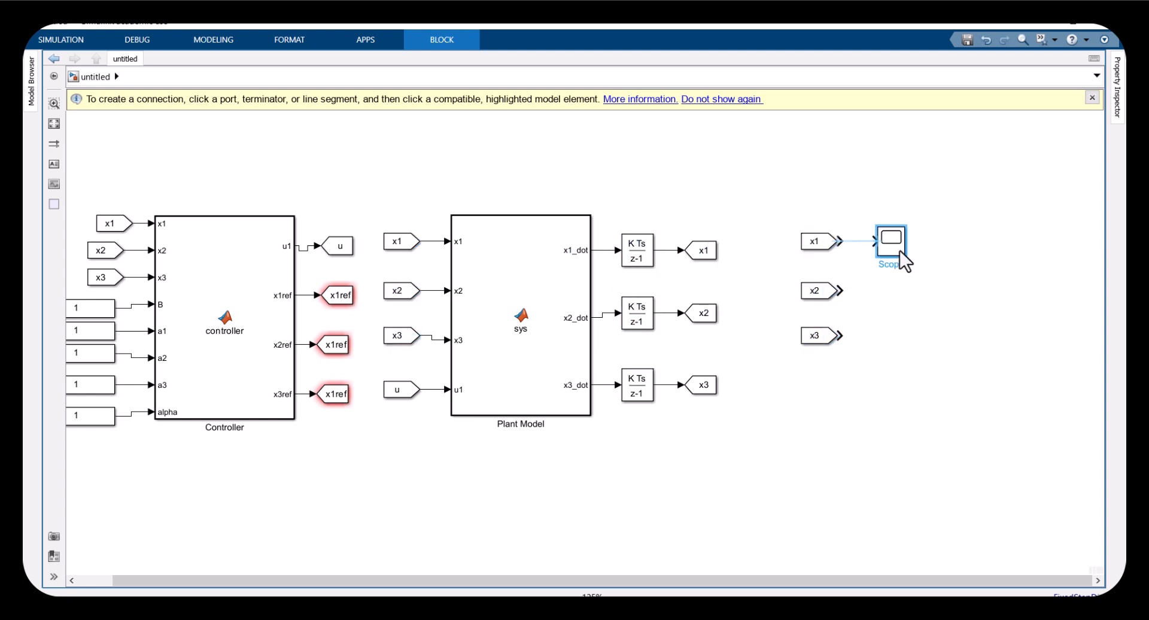
Add an x1ref From block below x1 and connect both From blocks to the Scope's two inputs
left_click_drag(771, 276, 826, 390)
left_click(856, 427)
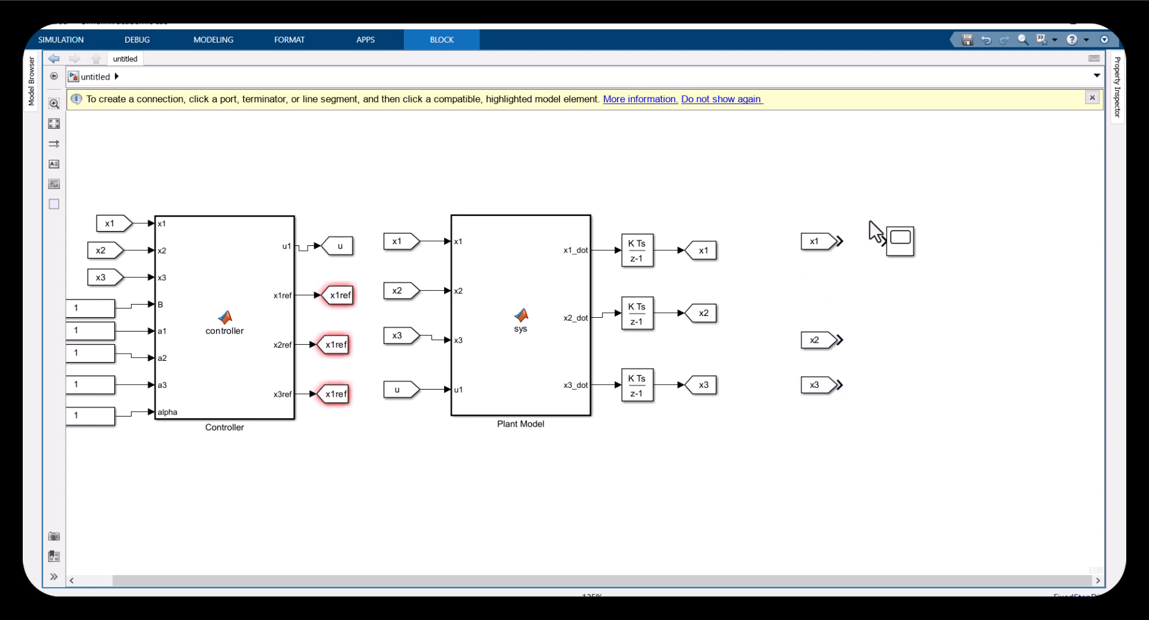
left_click_drag(819, 243, 816, 268)
left_click(816, 267)
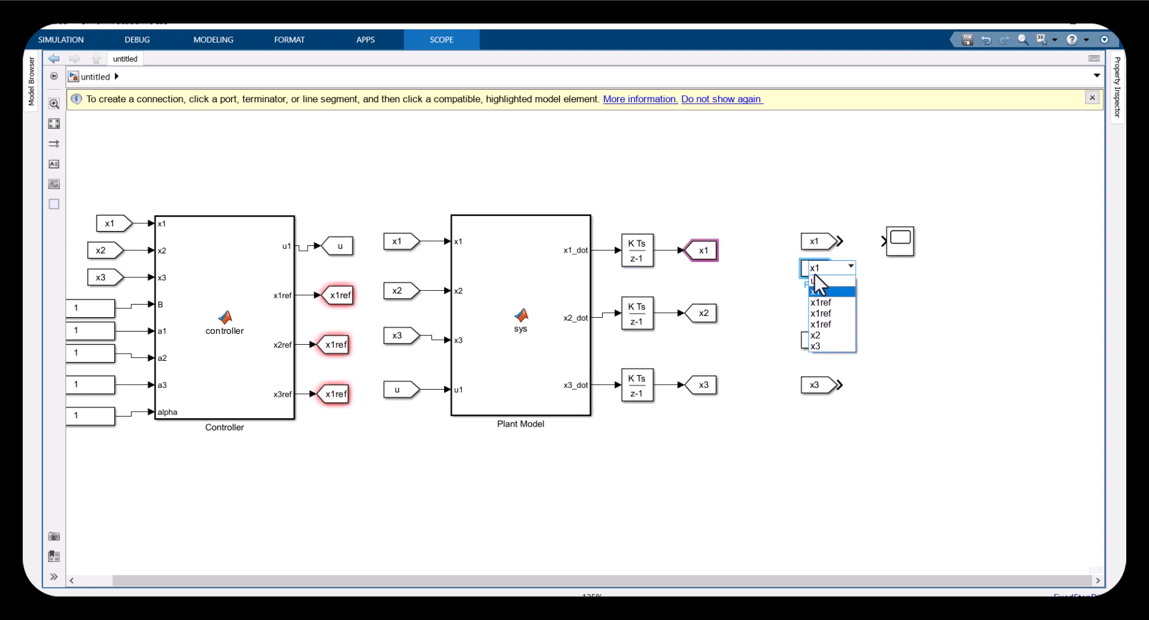
left_click(824, 301)
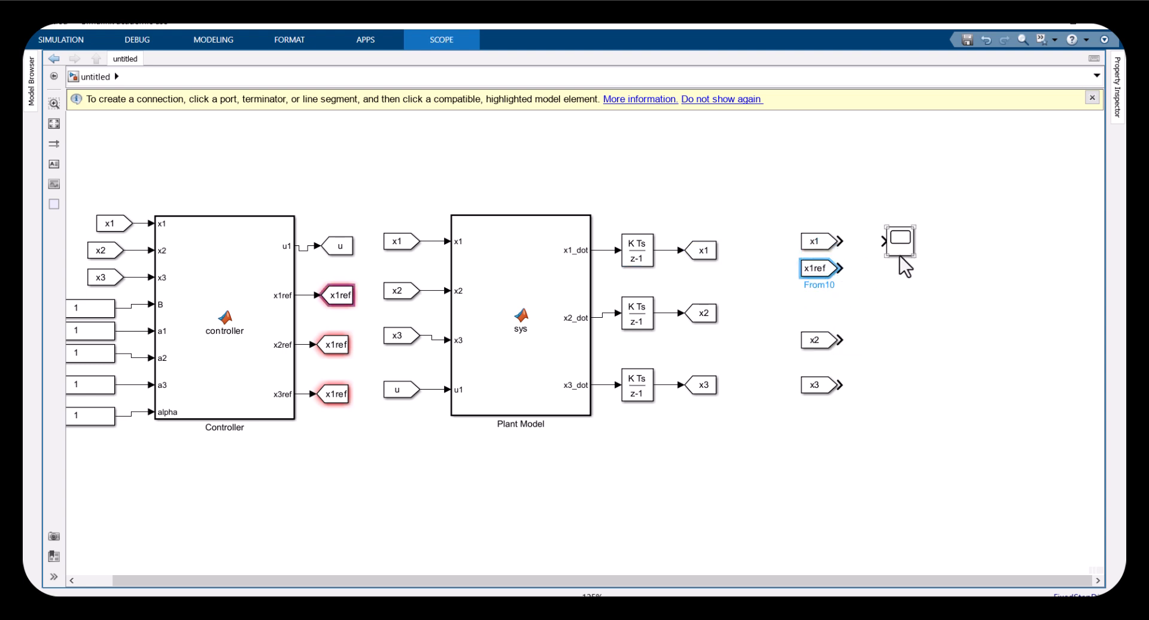
left_click_drag(915, 259, 844, 244)
left_click_drag(890, 280, 840, 268)
Delete the spare x2 and x3 From blocks and duplicate the Scope with its x1 and x1ref From blocks twice
scroll(896, 266, "up", 3)
left_click_drag(831, 211, 854, 301)
left_click(893, 348)
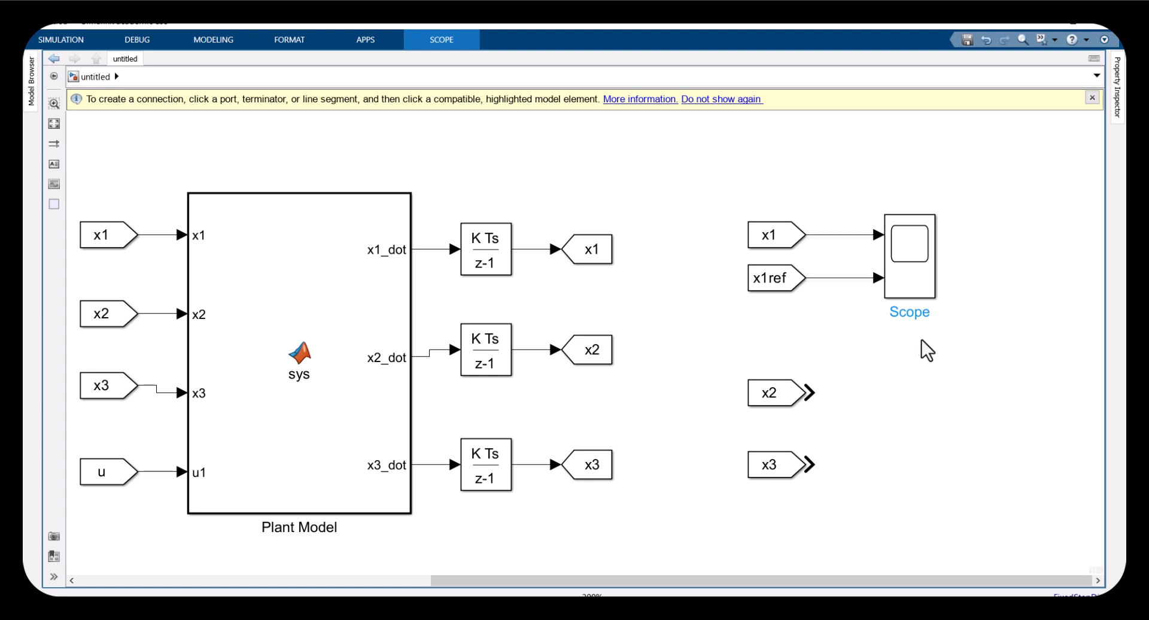
left_click_drag(731, 198, 927, 310)
left_click_drag(864, 481, 748, 379)
key("Delete")
left_click_drag(954, 377, 747, 200)
left_click_drag(908, 314, 913, 462)
left_click_drag(913, 462, 915, 605)
left_click(987, 443)
key("space")
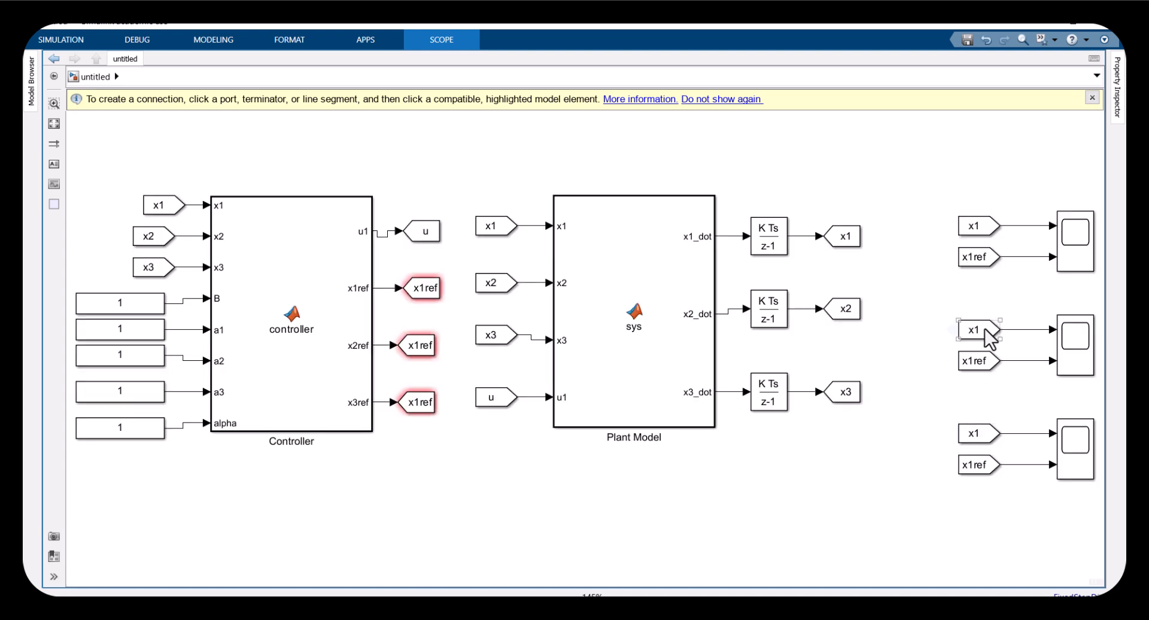
Set the second Scope's upper From block tag to x2
left_click(976, 334)
left_click(969, 331)
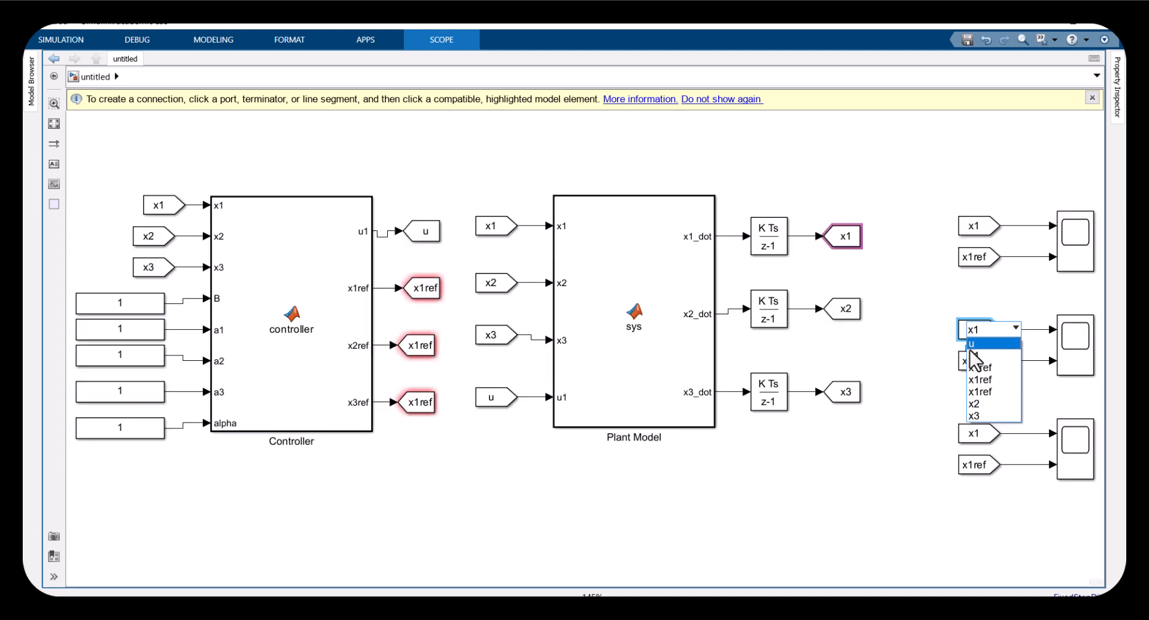
left_click(976, 404)
left_click(972, 365)
left_click(973, 361)
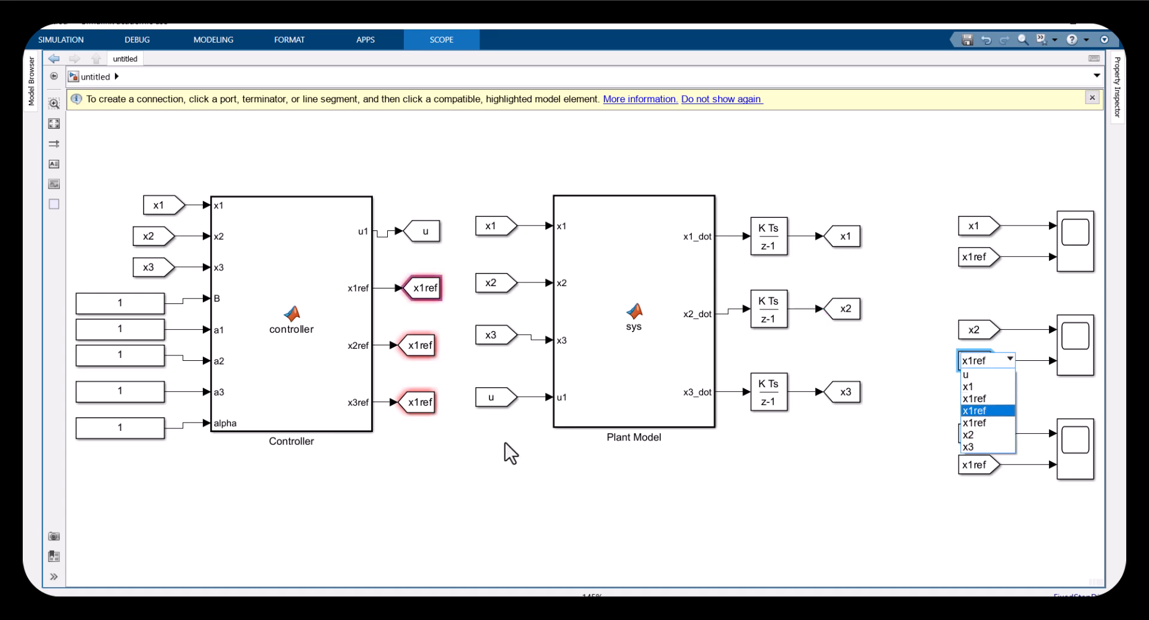
key("Escape")
Change the Goto tags on the Controller's x2ref and x3ref outputs to x2ref and x3ref
double_click(425, 346)
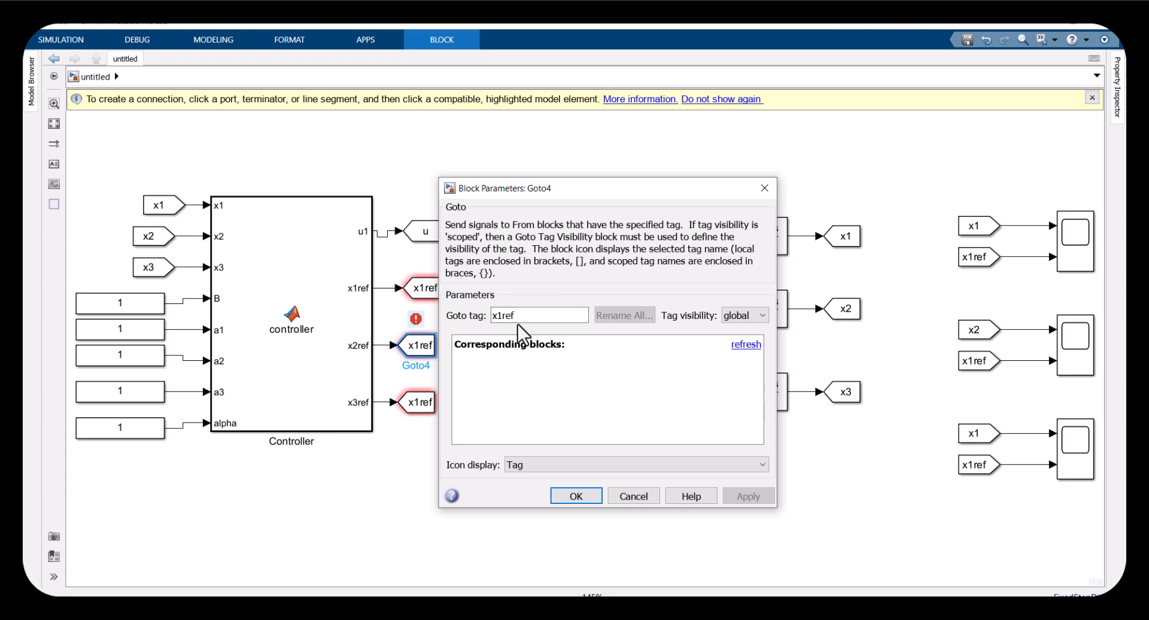
double_click(533, 315)
key("BackSpace")
type("2")
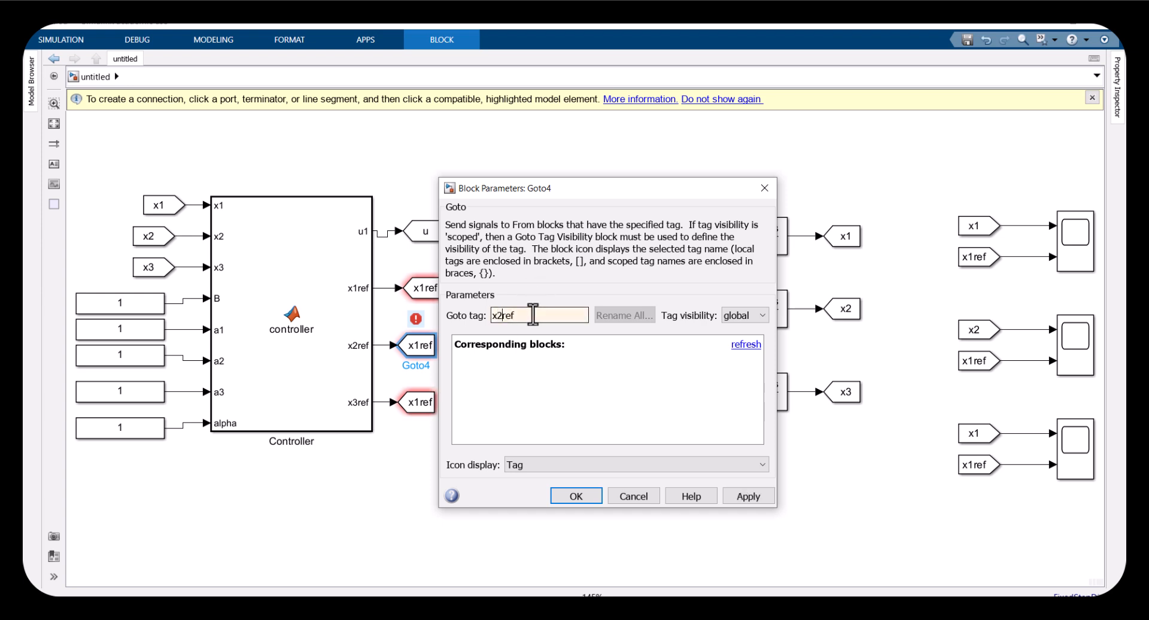
key("Return")
left_click(410, 410)
double_click(415, 402)
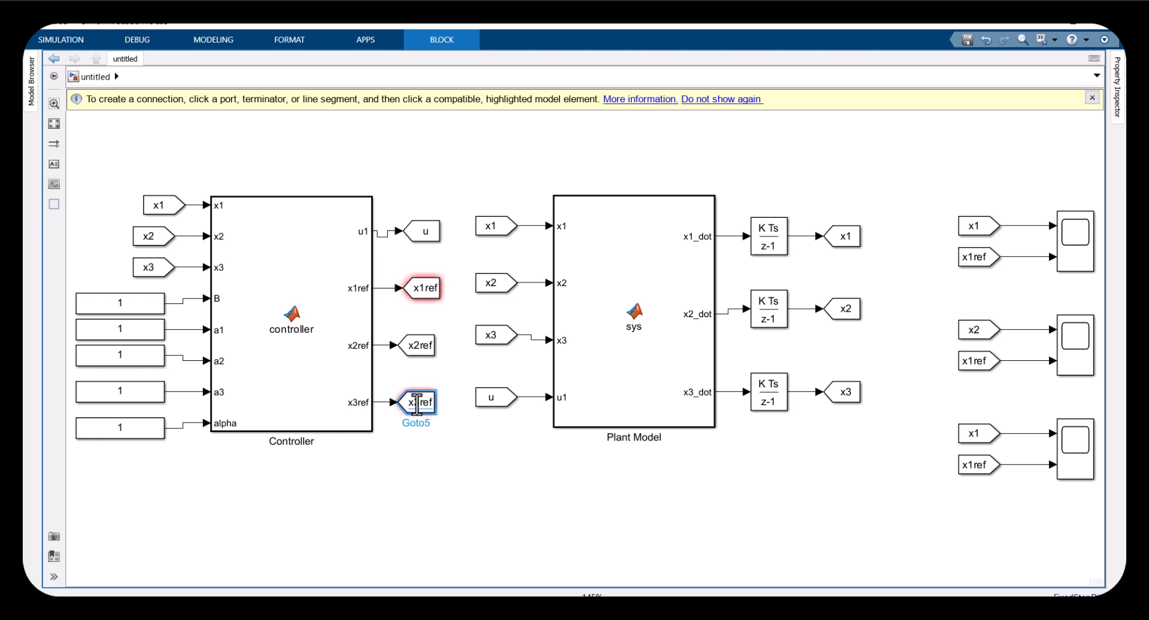
Set the remaining Scope From tags: x2ref for the second Scope, x3 and x3ref for the third
left_click(985, 362)
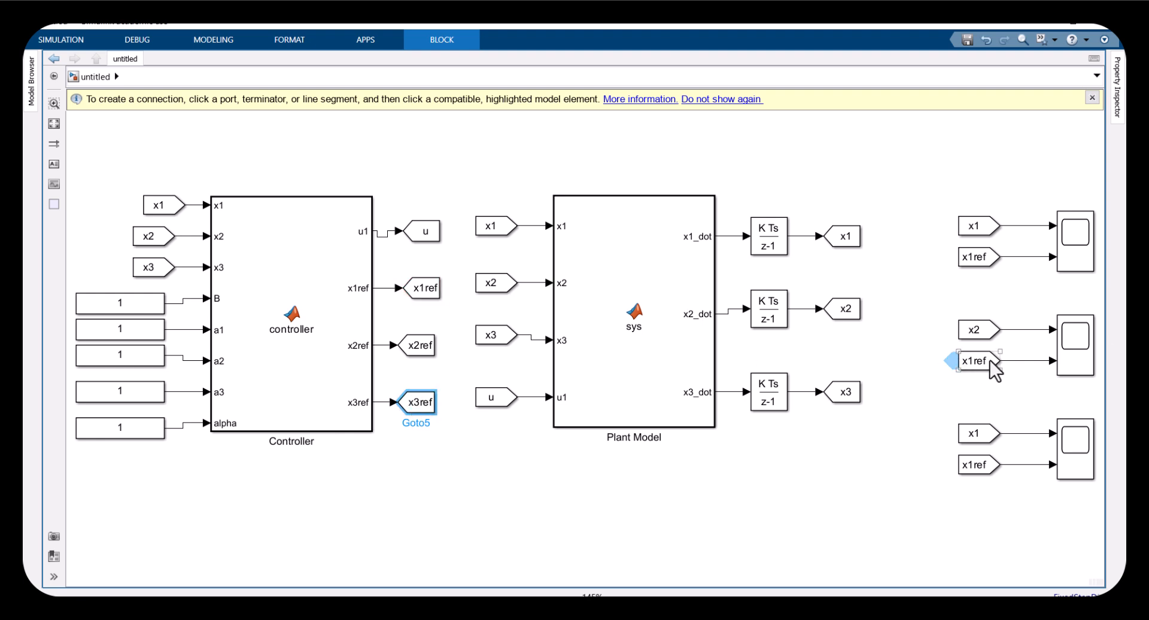
left_click(976, 361)
left_click(975, 422)
left_click(977, 433)
left_click(975, 433)
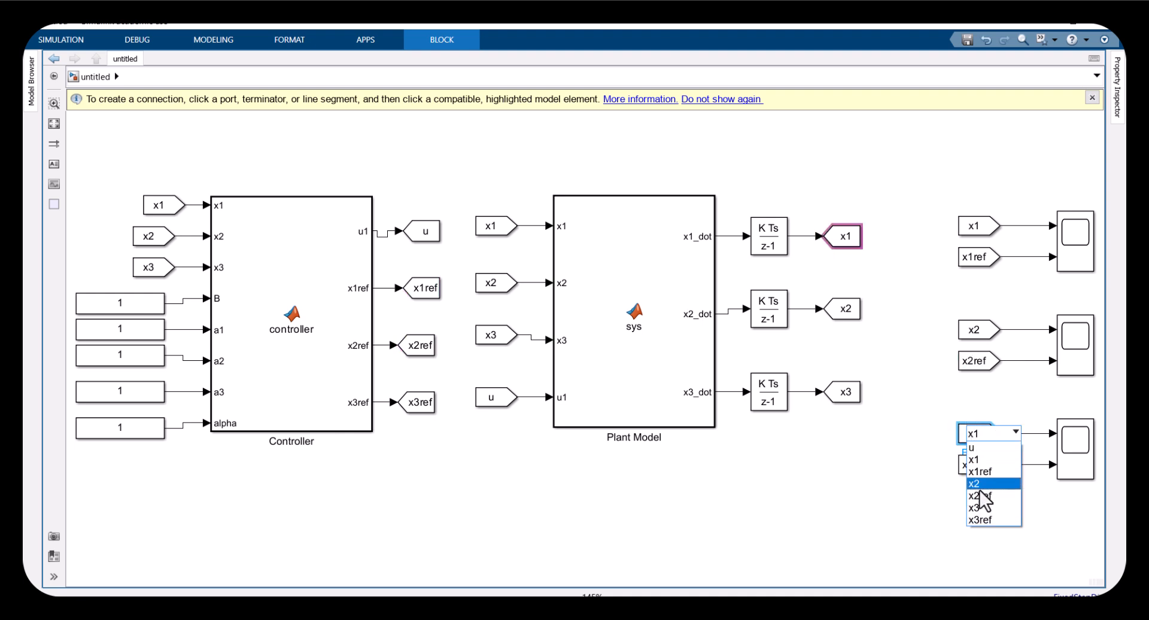
left_click(975, 484)
left_click(976, 443)
left_click(977, 507)
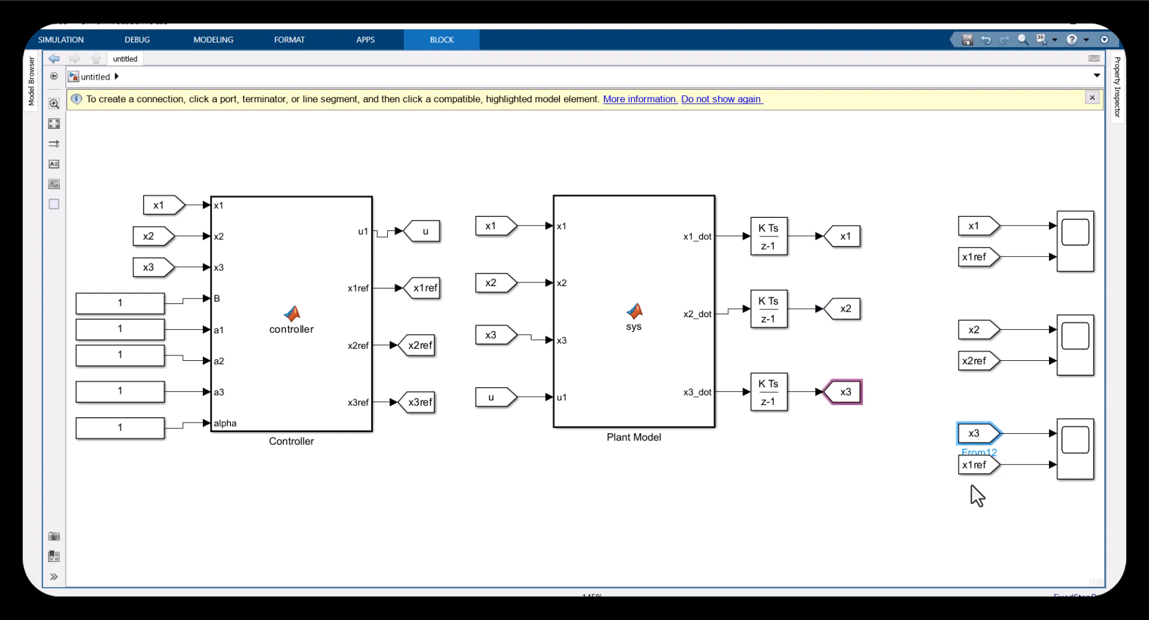
left_click(975, 464)
left_click(975, 465)
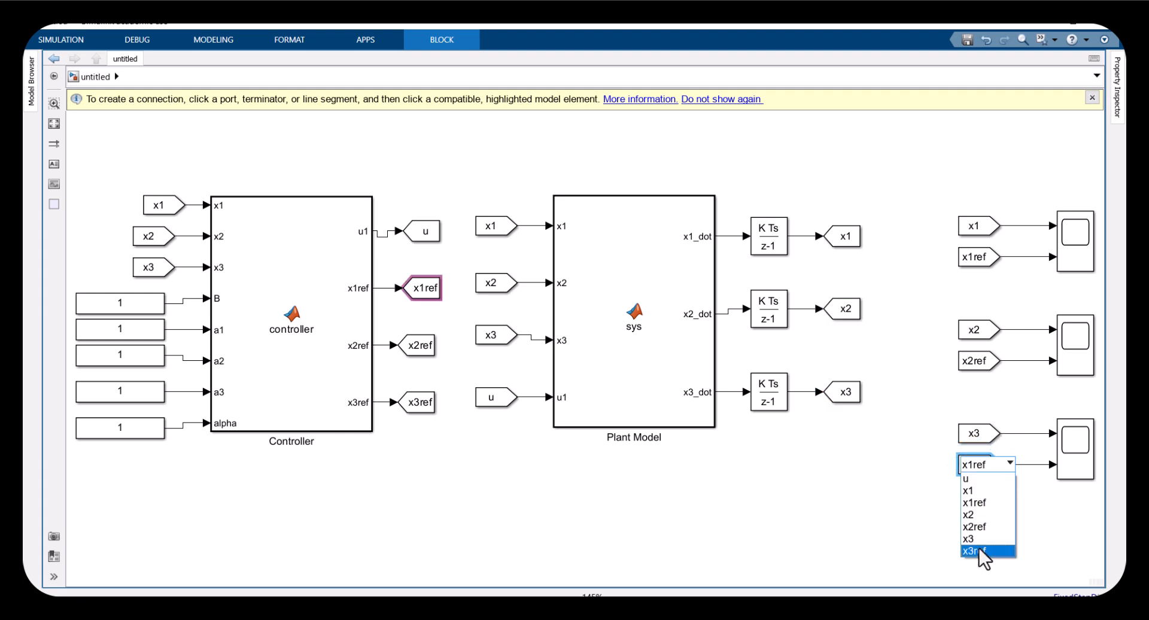
left_click(976, 550)
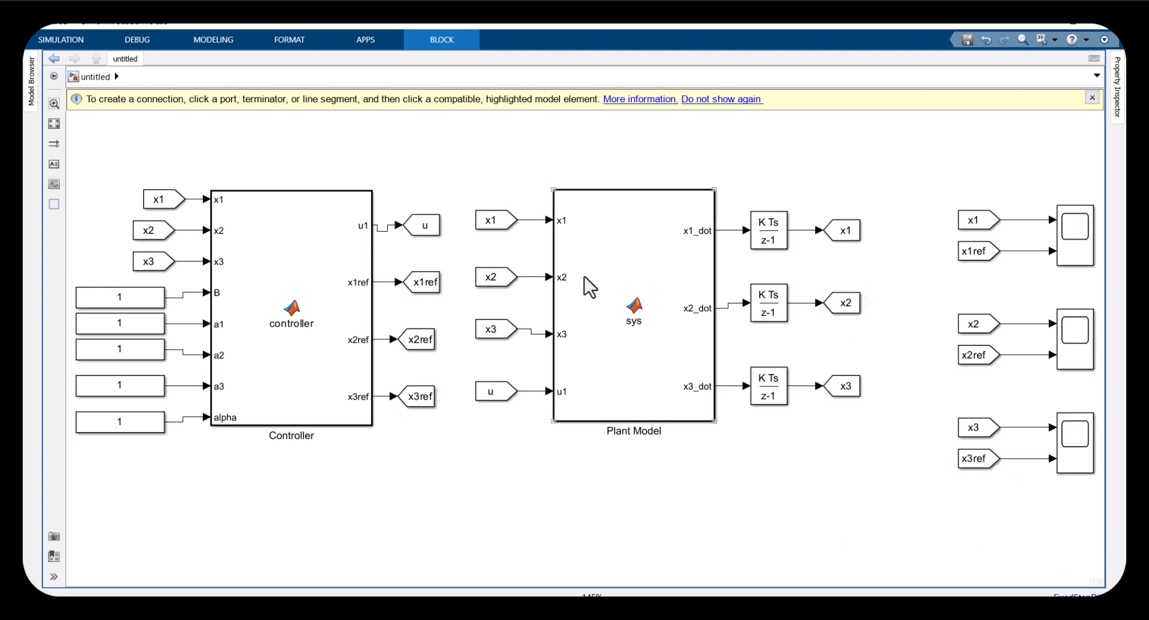
Group the Controller with its From, Constant and Goto blocks, trying a subsystem and undoing it
left_click_drag(434, 160, 119, 478)
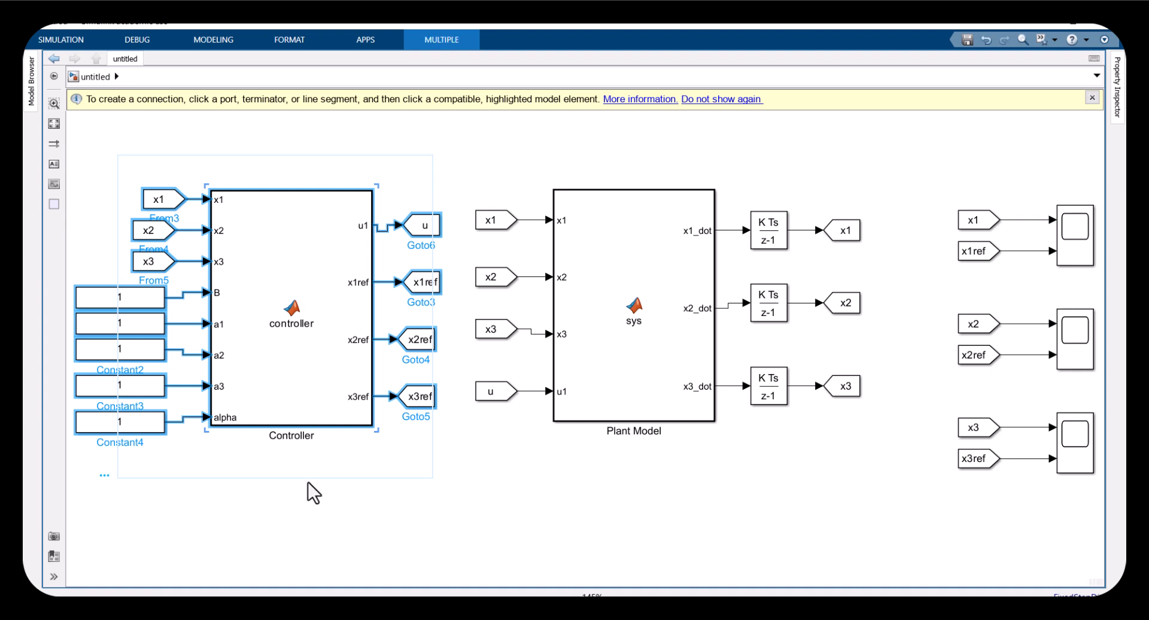
key("ctrl+g")
left_click_drag(248, 345, 340, 431)
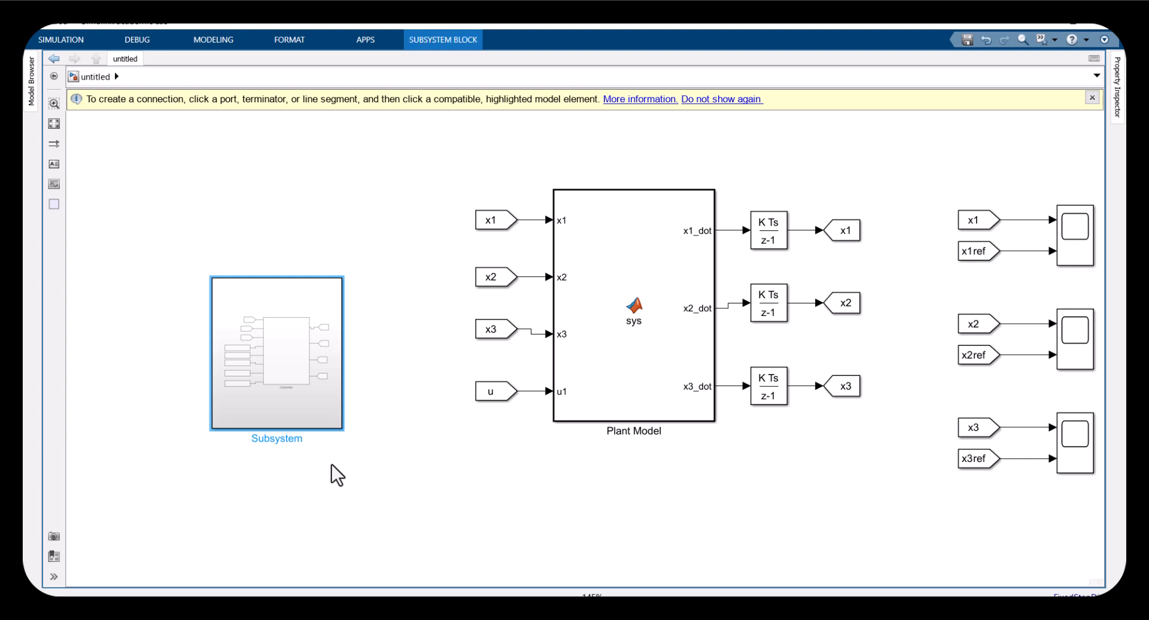
key("ctrl+z")
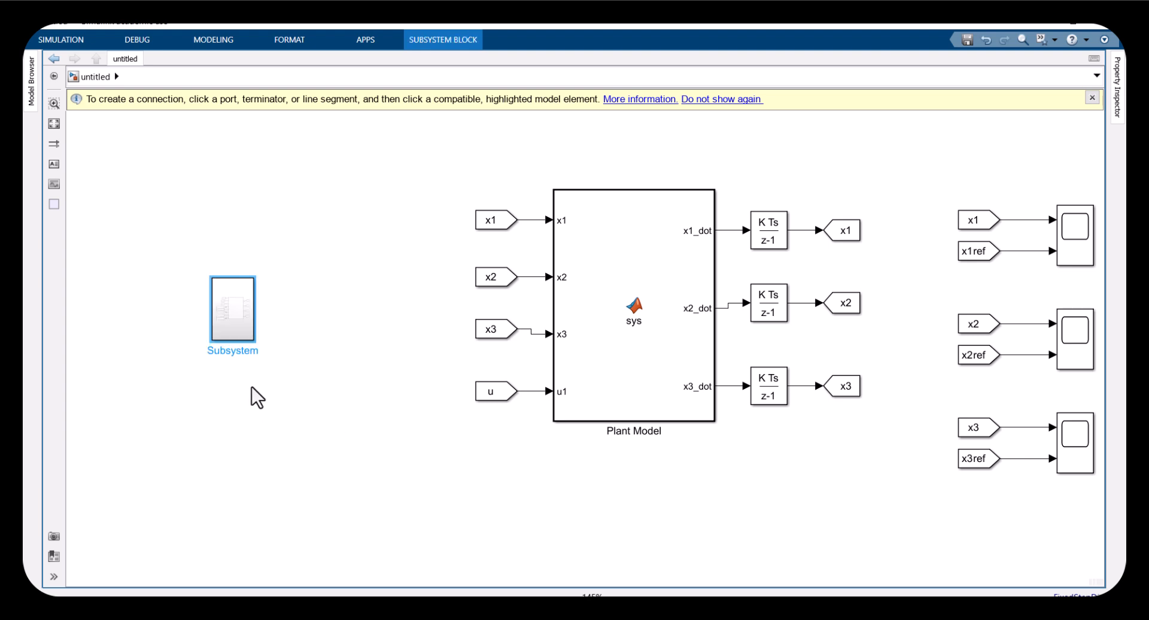
key("ctrl+z")
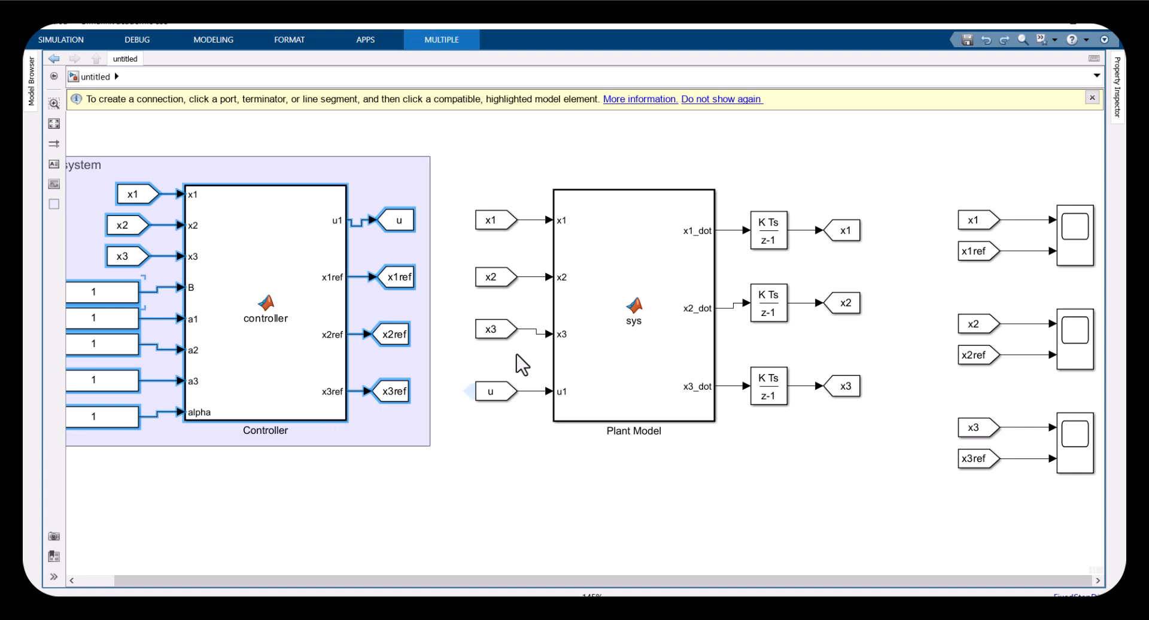
Group the Plant Model with its From, integrator and Goto blocks into an area titled Plant
left_click_drag(473, 157, 860, 441)
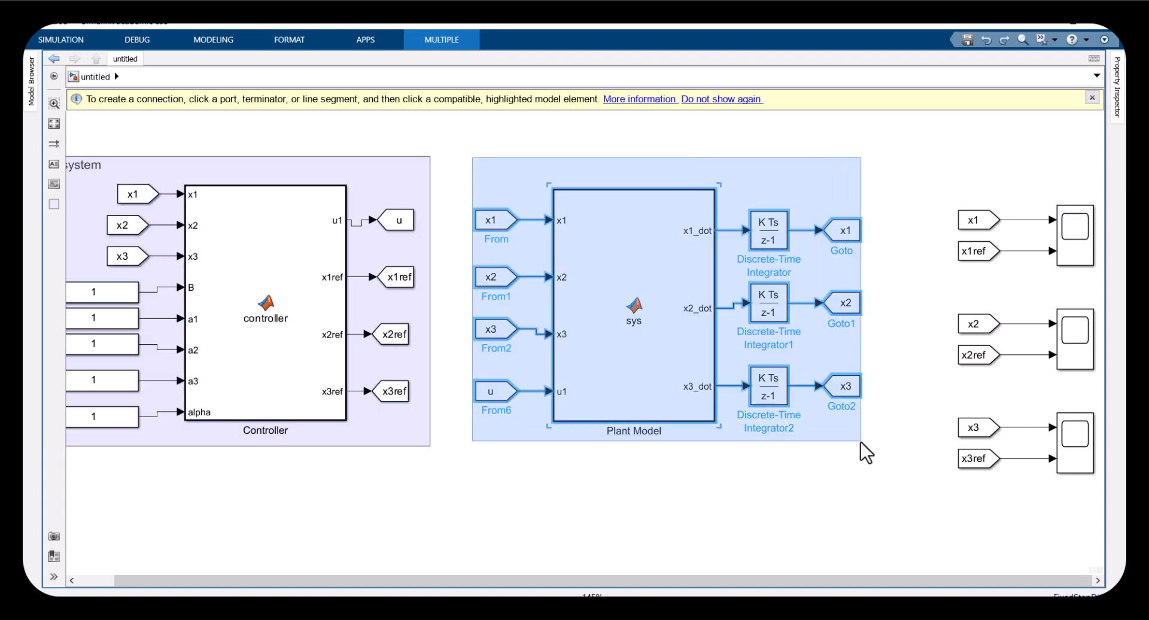
key("ctrl+g")
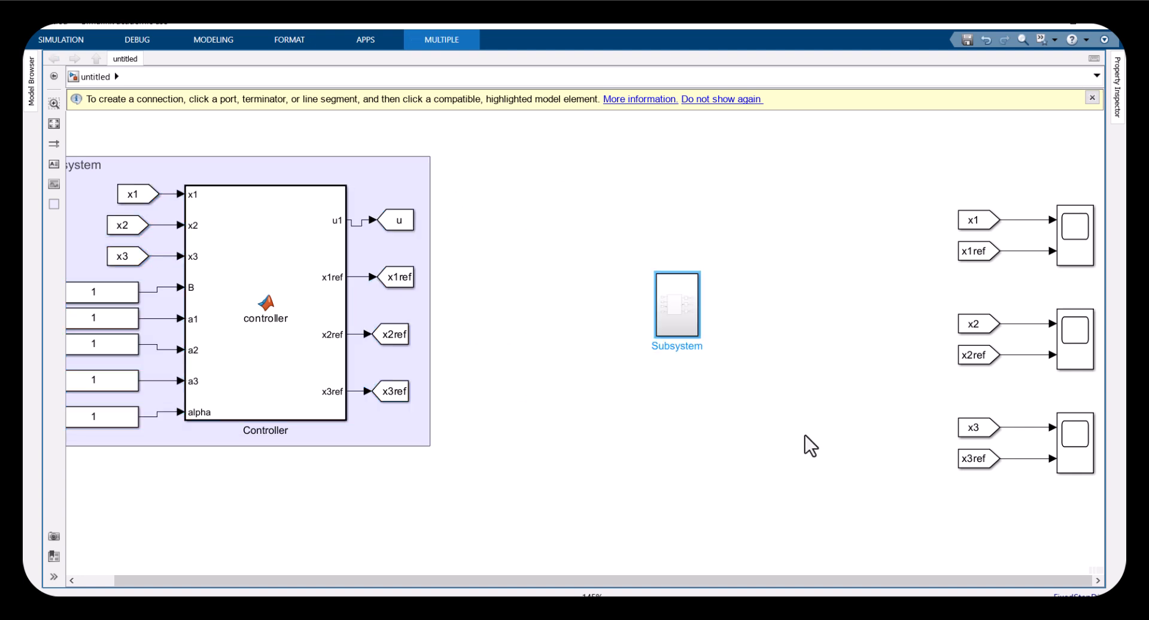
key("ctrl+z")
left_click(500, 165)
double_click(500, 166)
type("Plant")
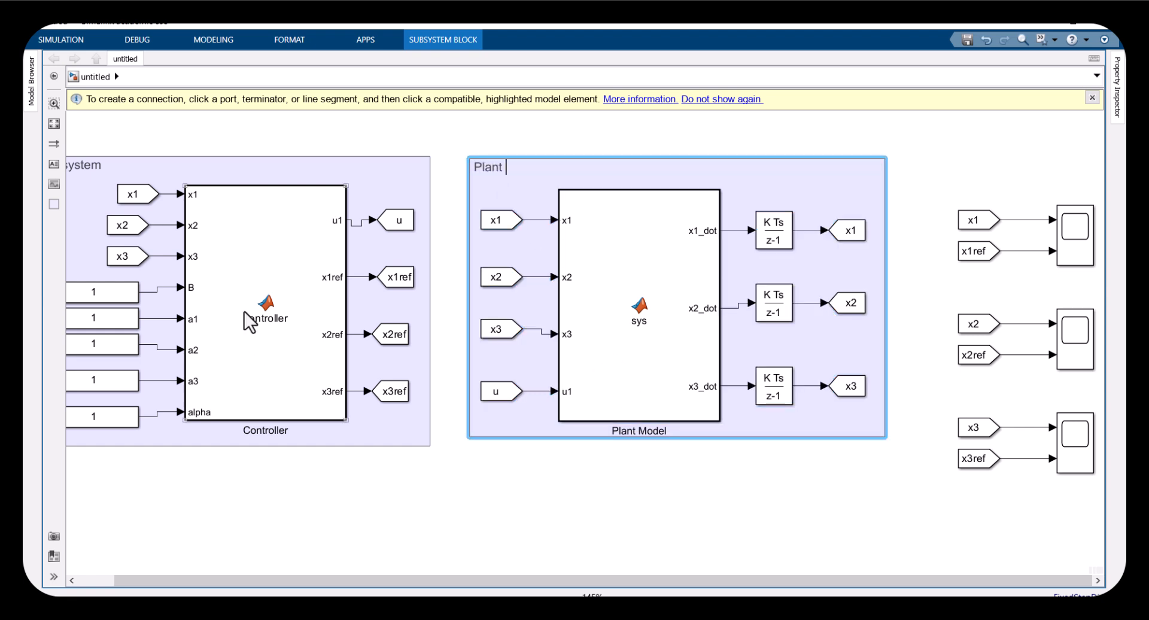
left_click(299, 506)
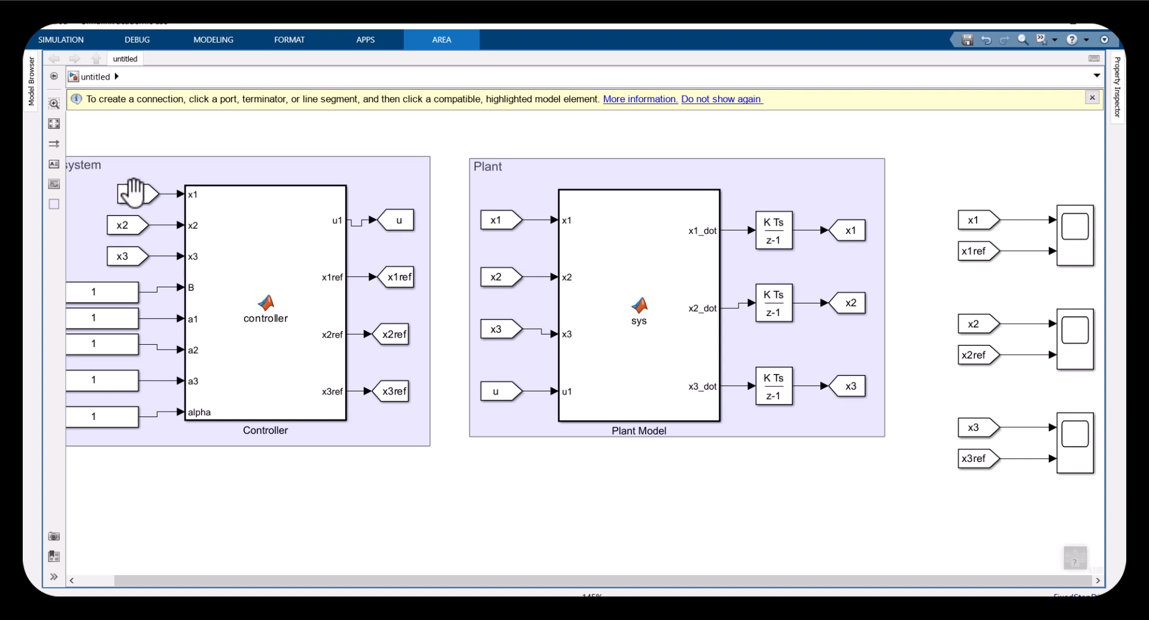
Rename the controller group's area title to Controller
scroll(132, 188, "down", 1)
double_click(117, 193)
type("Controller")
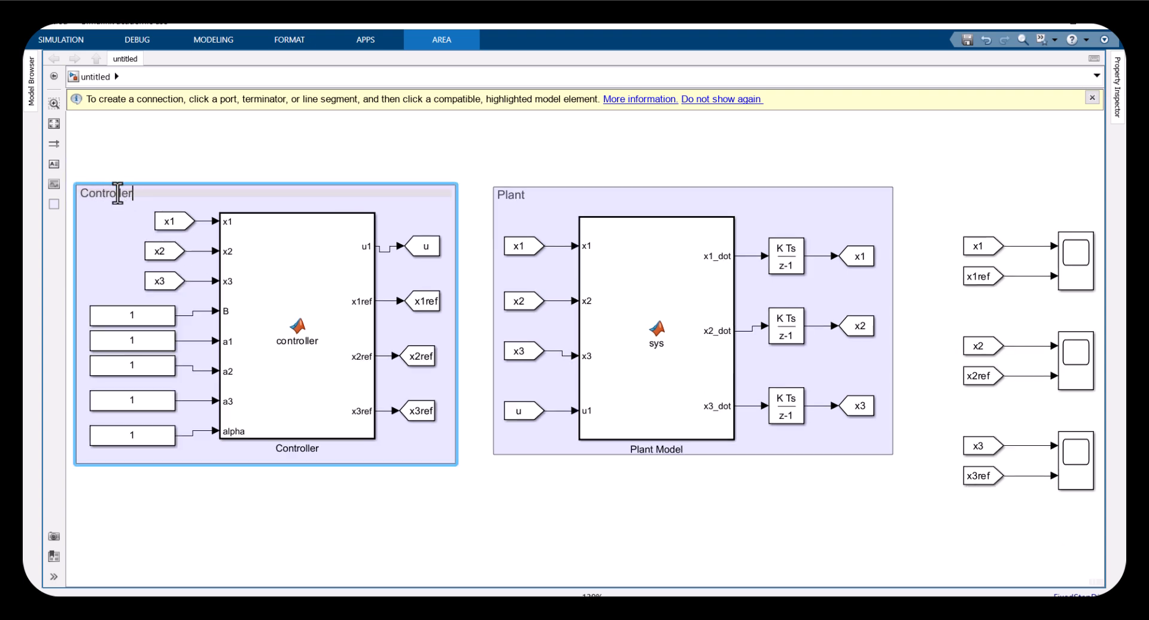
key("Return")
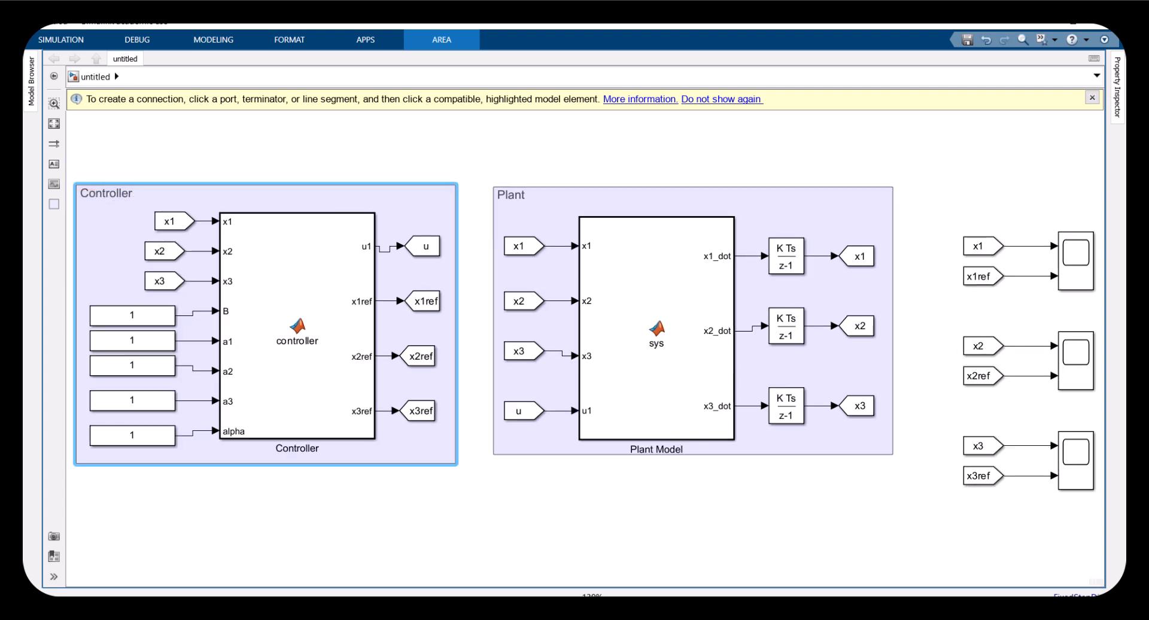
Group the three Scopes with their From blocks into an area titled Results, trying a subsystem and expanding it first
left_click(944, 263)
left_click_drag(948, 192, 1124, 527)
key("ctrl+g")
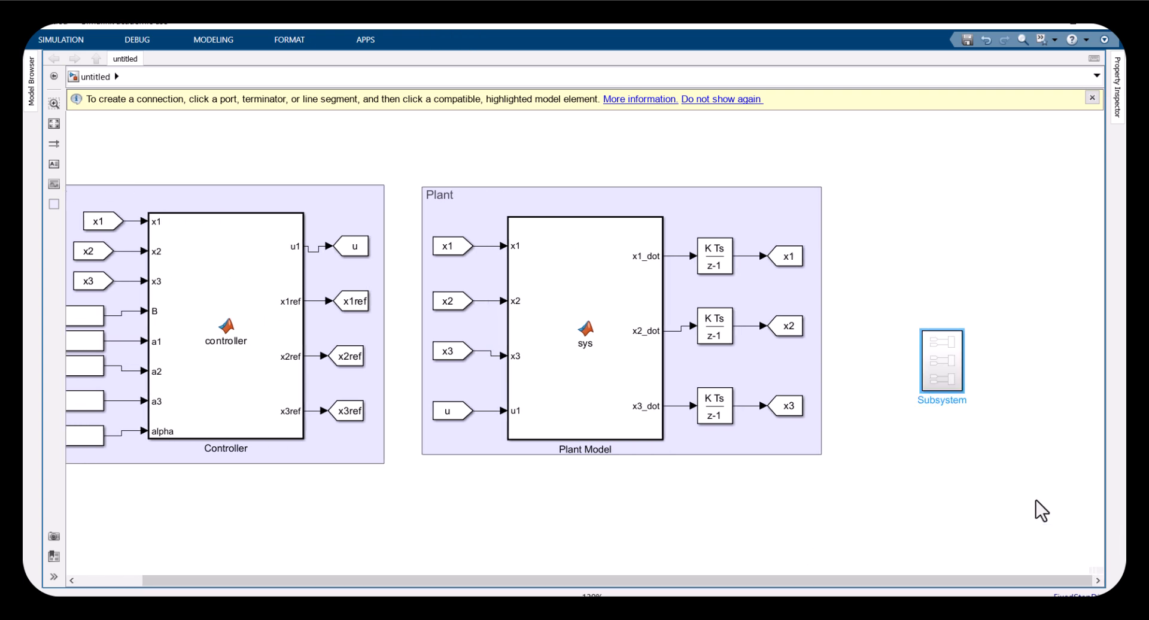
key("ctrl+shift+g")
mouse_move(1016, 497)
left_mouse_down()
mouse_move(1029, 487)
mouse_move(1024, 505)
left_mouse_up()
left_click(890, 210)
double_click(890, 210)
type("Res")
left_click(942, 184)
left_click(938, 202)
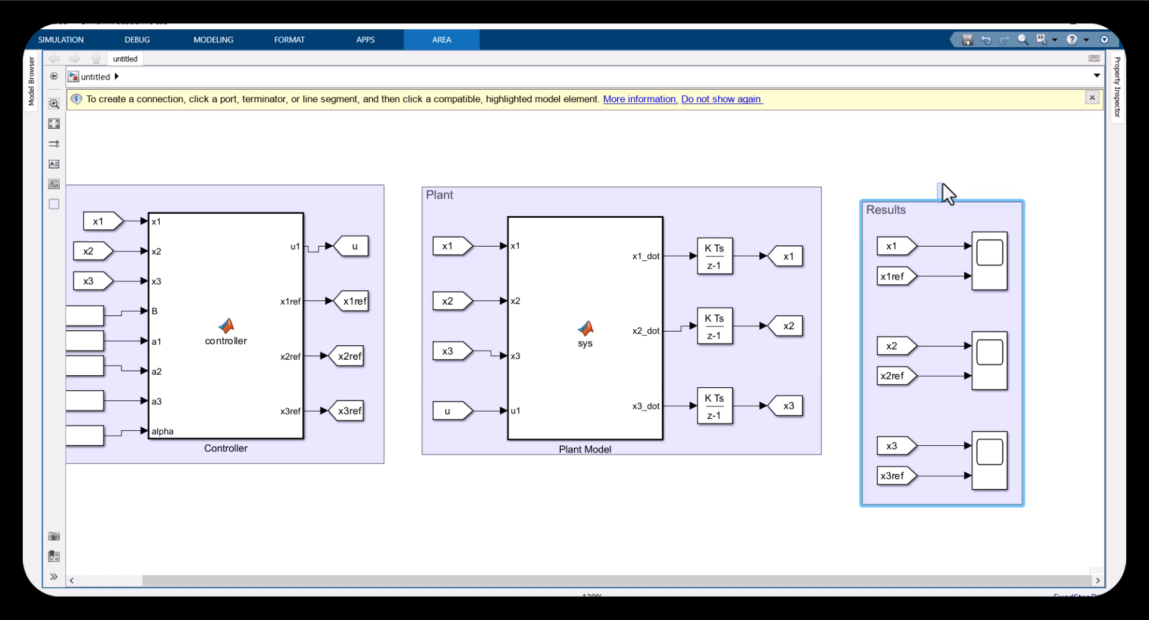
left_click_drag(940, 203, 962, 183)
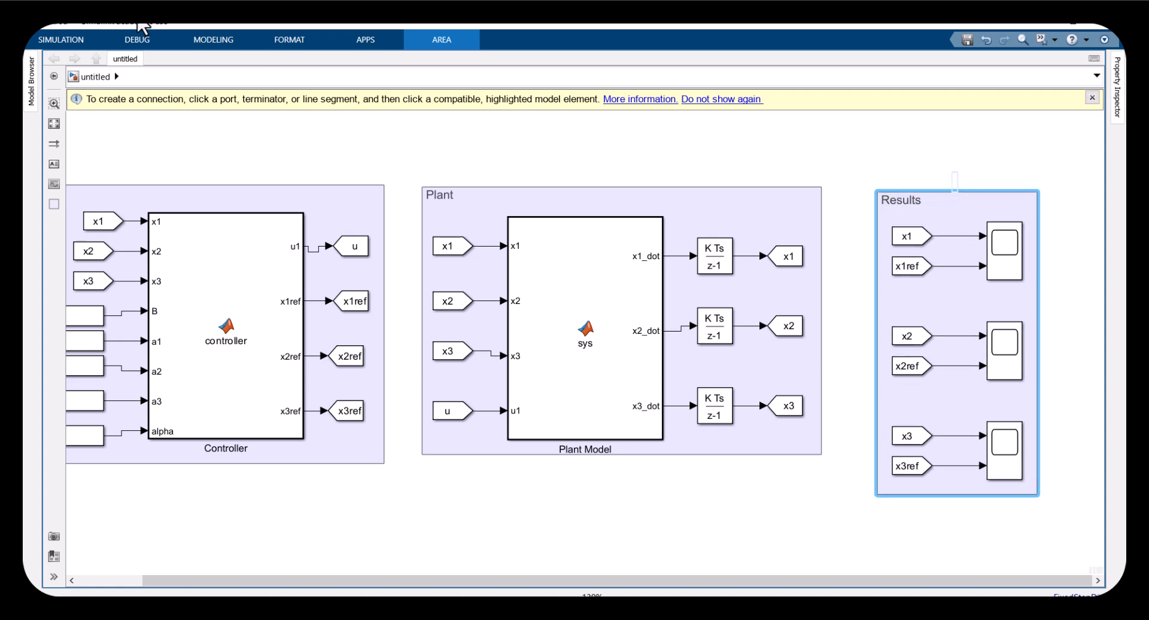
Set the simulation stop time to 5 and run the simulation
left_click(71, 40)
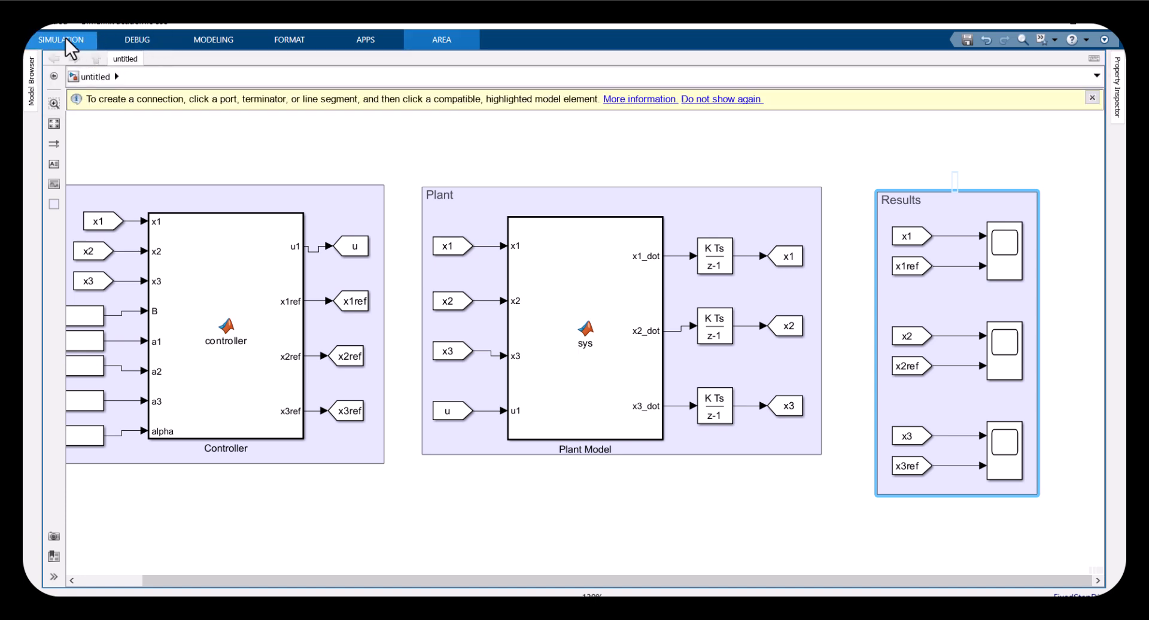
left_click(67, 42)
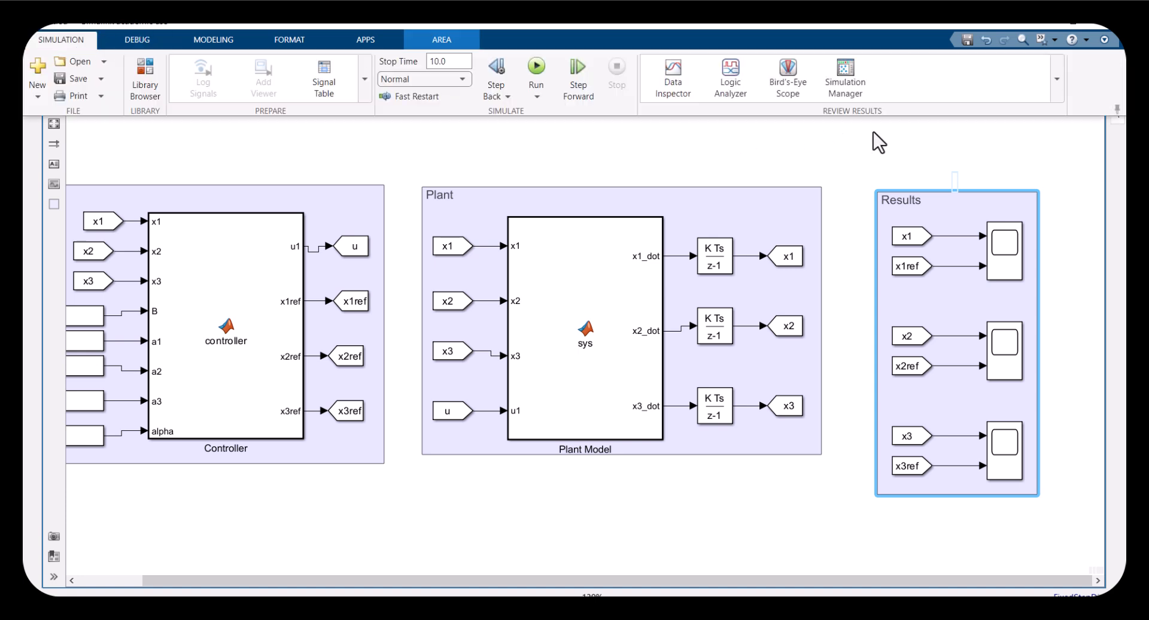
left_click(1116, 110)
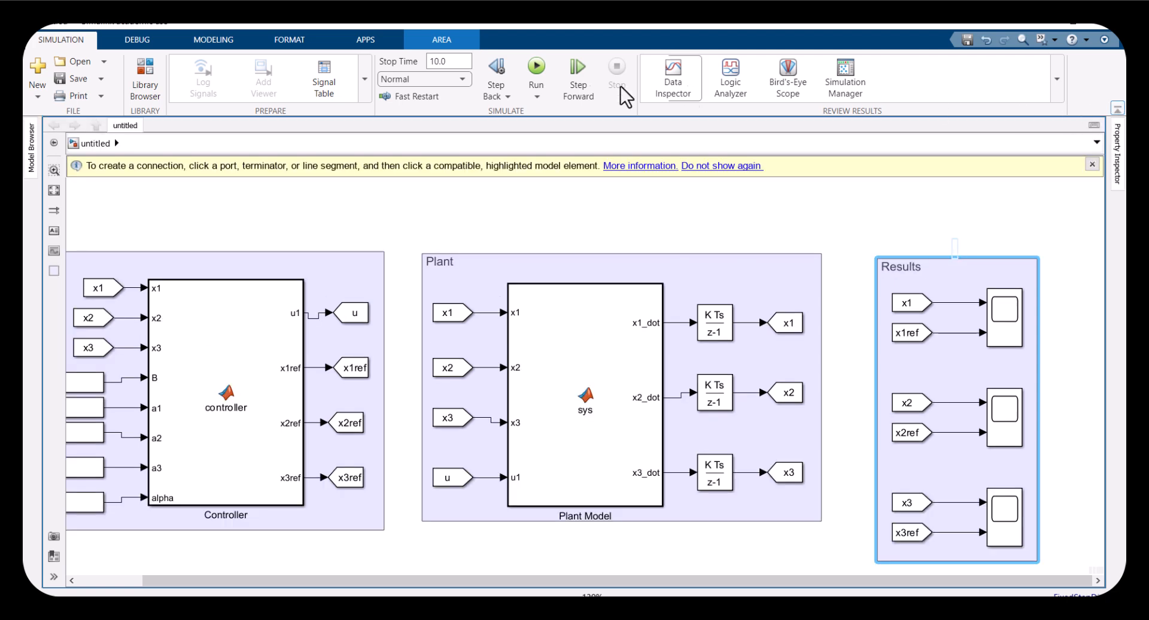
double_click(441, 62)
type("5")
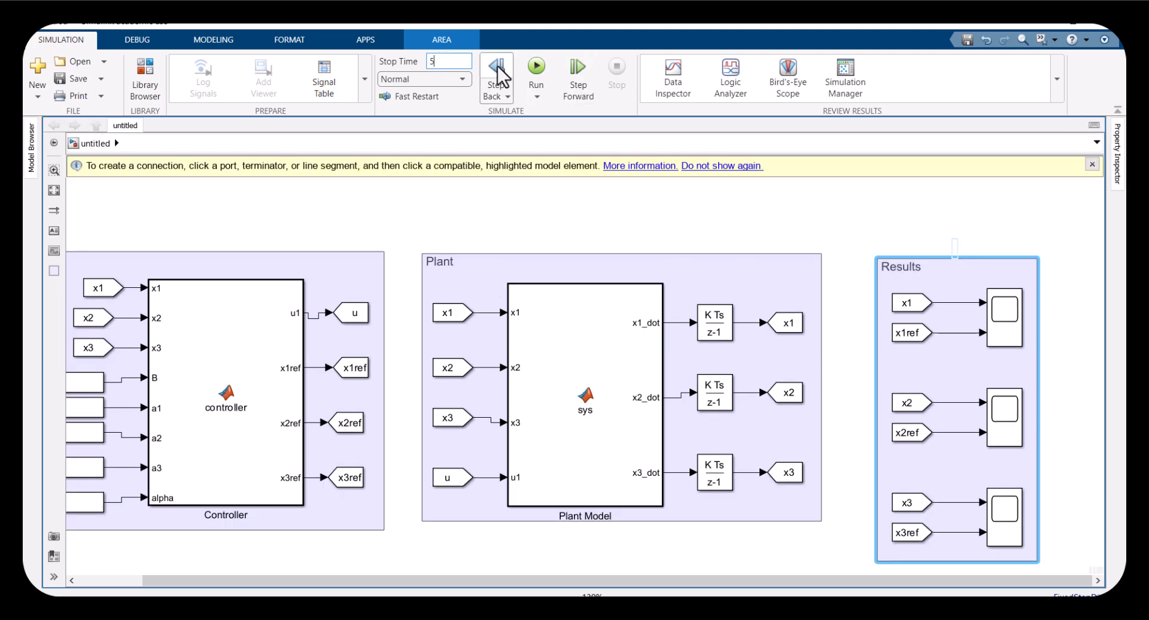
left_click(537, 71)
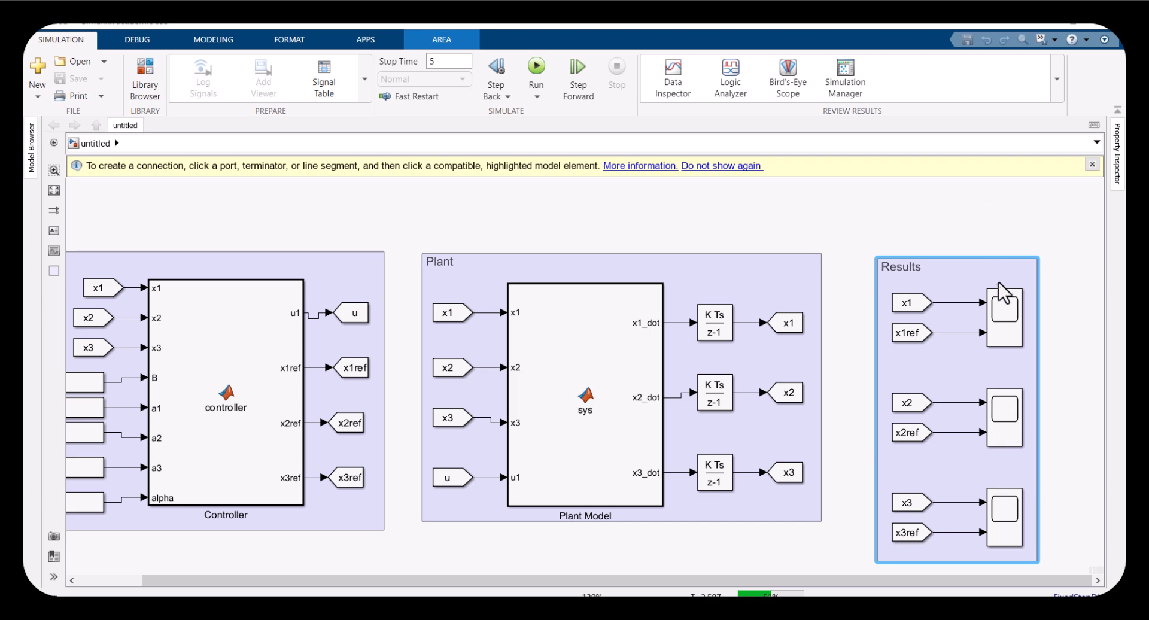
Open the first Scope and turn on its legend
left_click(994, 320)
double_click(998, 328)
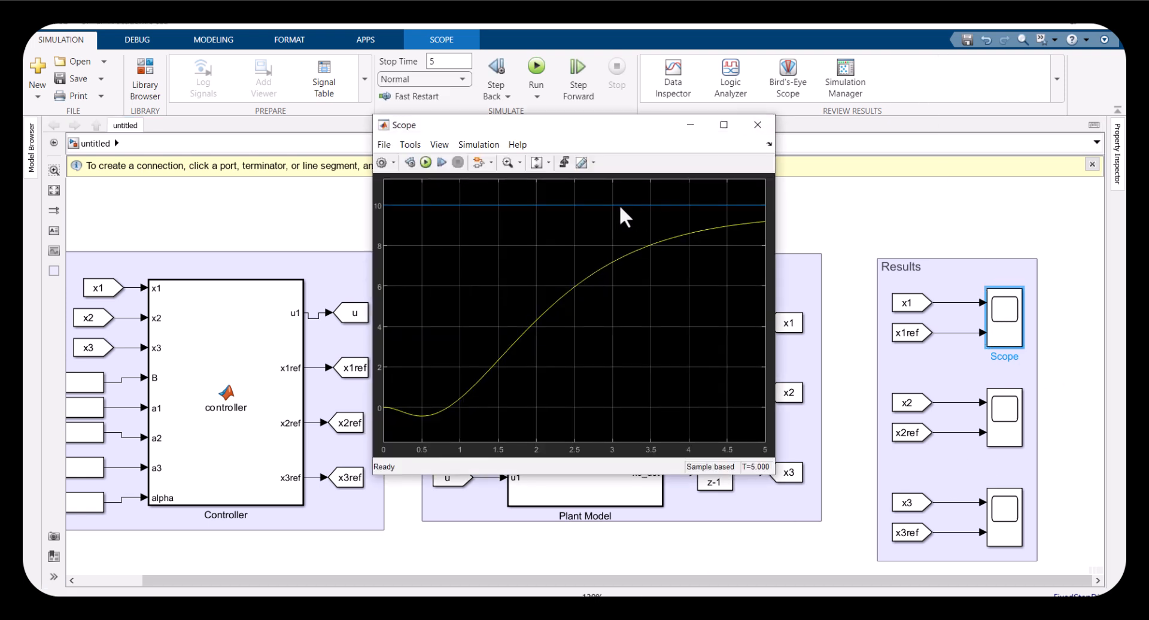
left_click(440, 144)
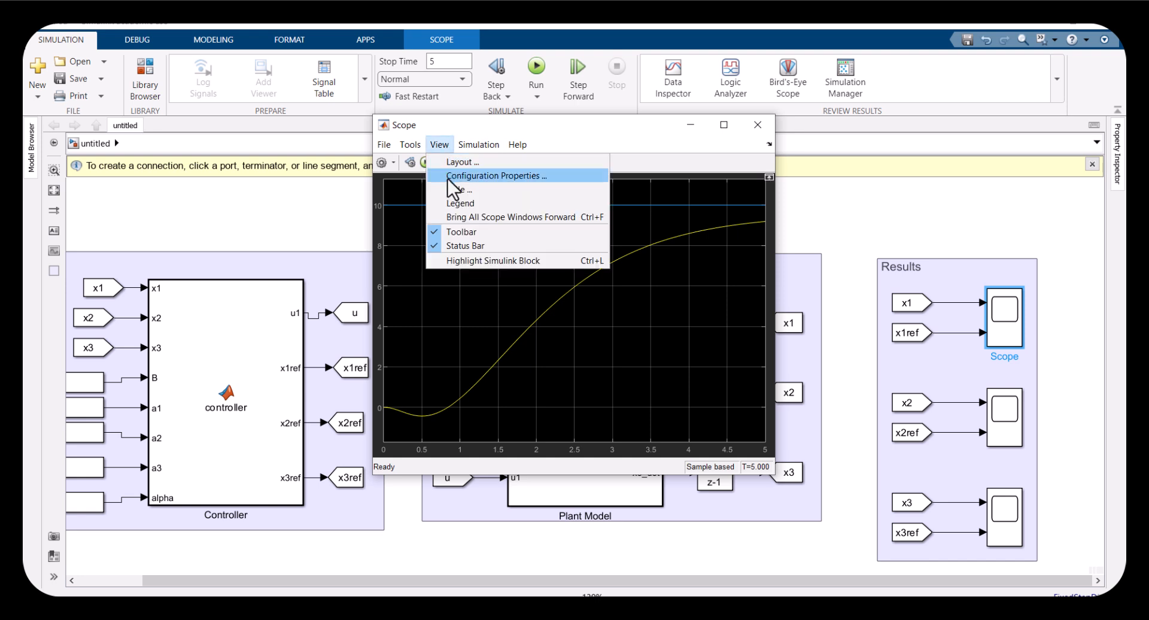
left_click(448, 203)
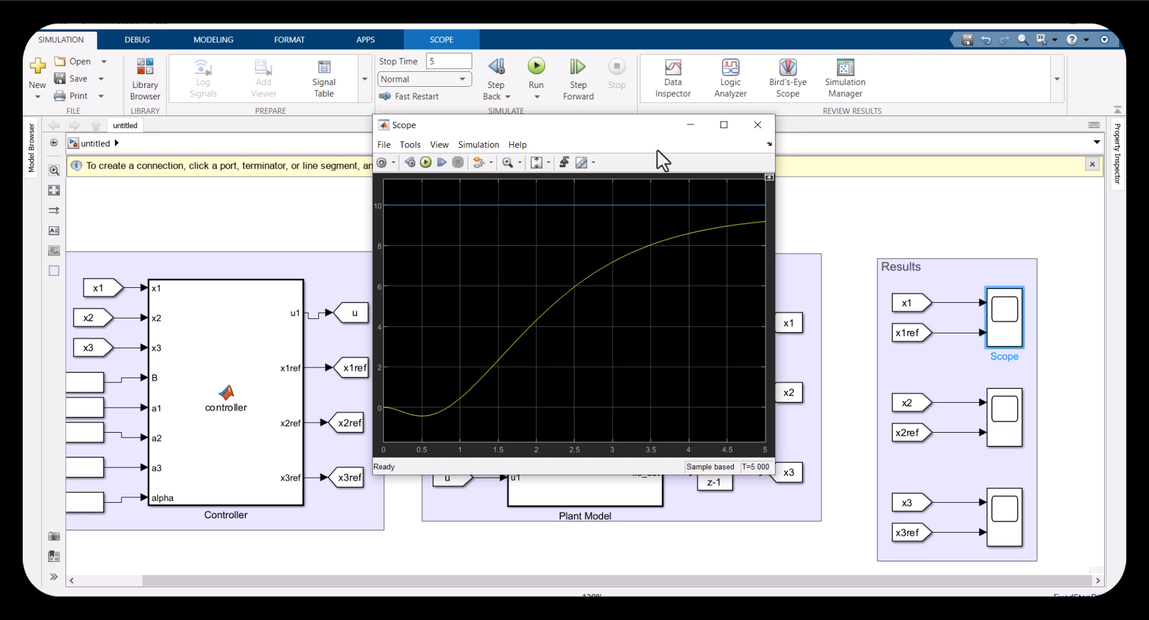
Set the stop time to 10, rerun the simulation and reopen the first Scope's plot
left_click(460, 67)
left_click(537, 67)
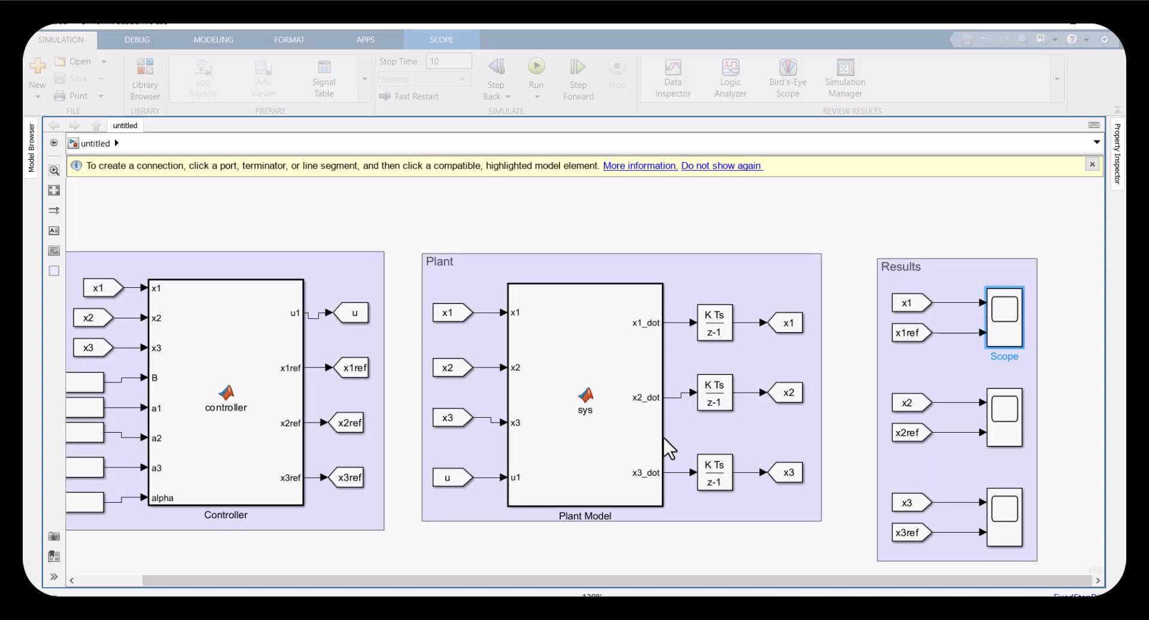
double_click(998, 329)
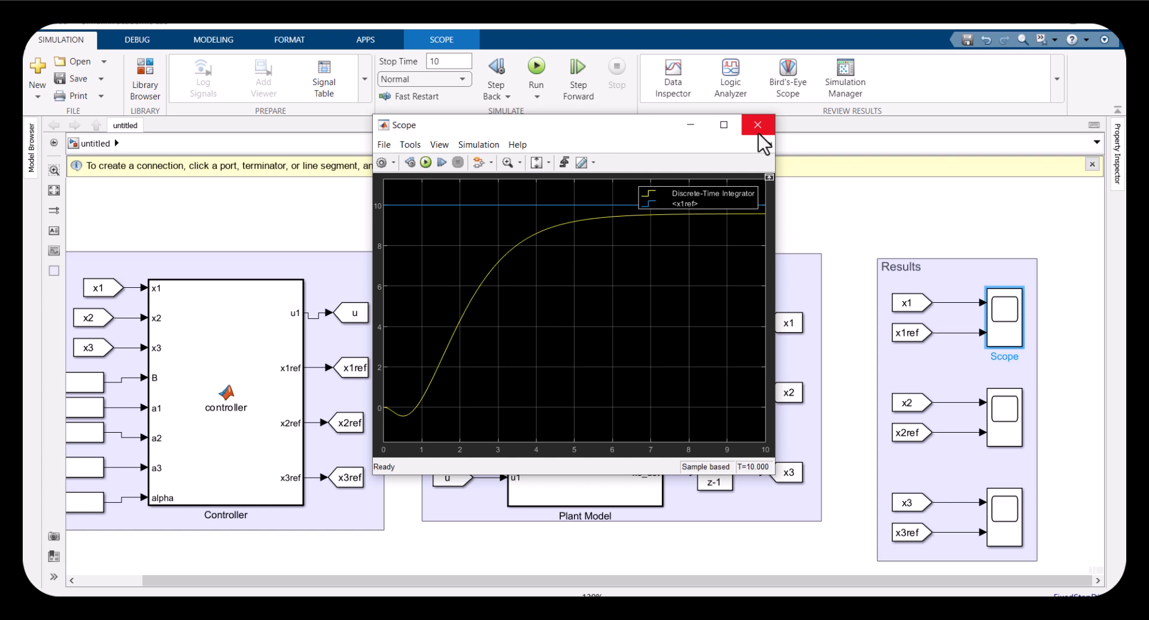
left_click(758, 125)
Inspect the plots of the second and third Scopes
left_click(1002, 426)
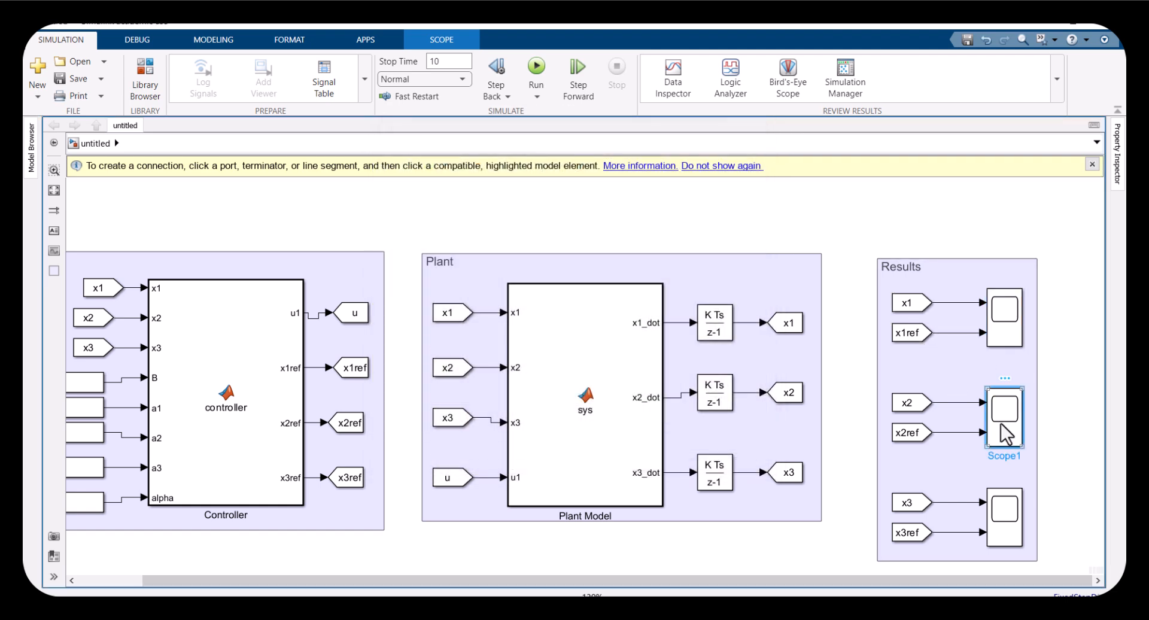
double_click(1001, 424)
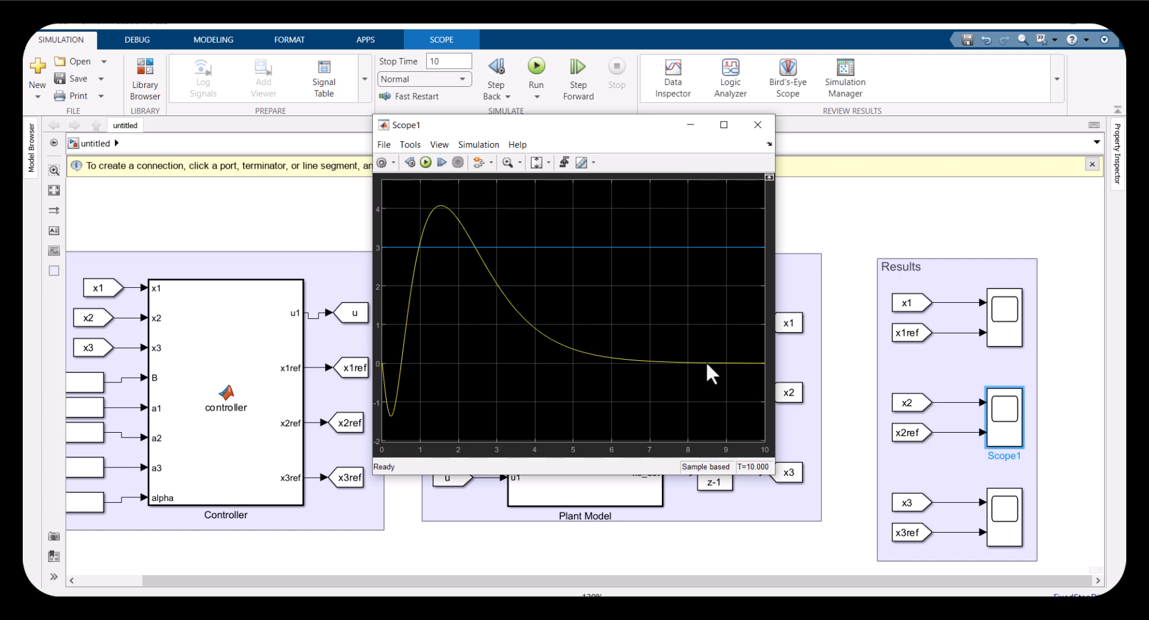
left_click(758, 125)
left_click(1007, 537)
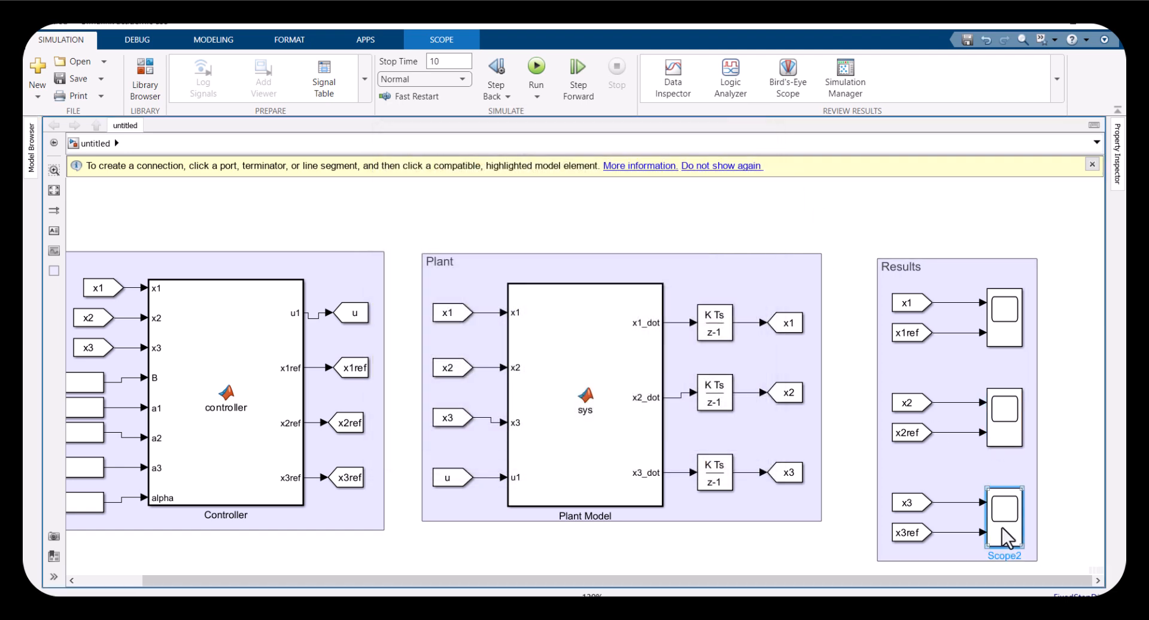
double_click(1008, 536)
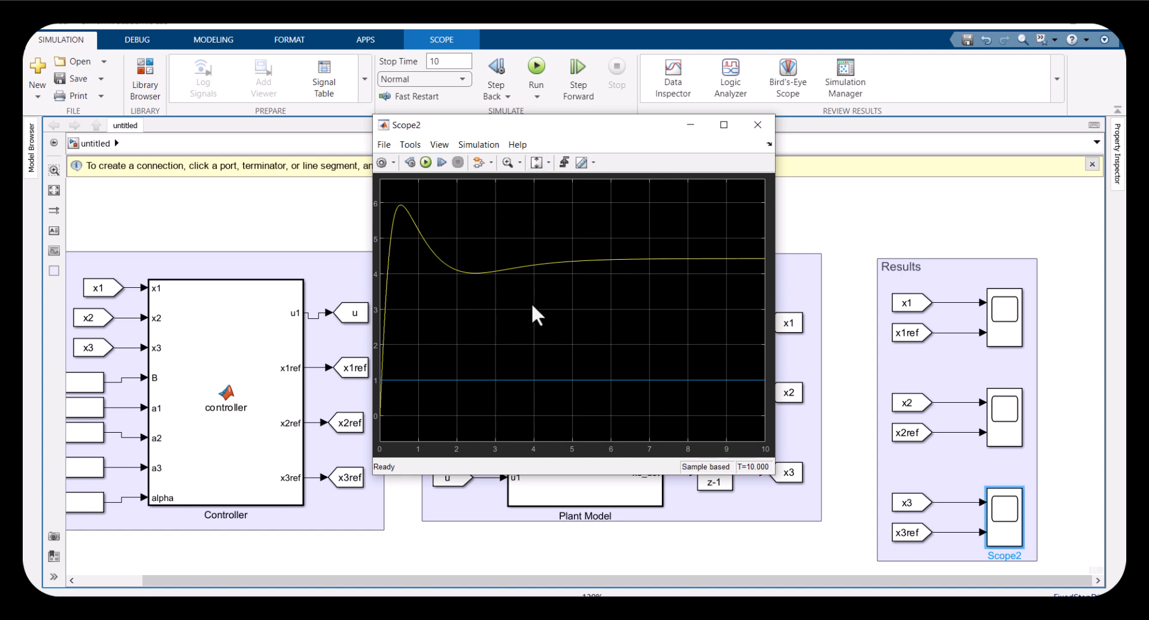
key("shift+F10")
left_click(724, 302)
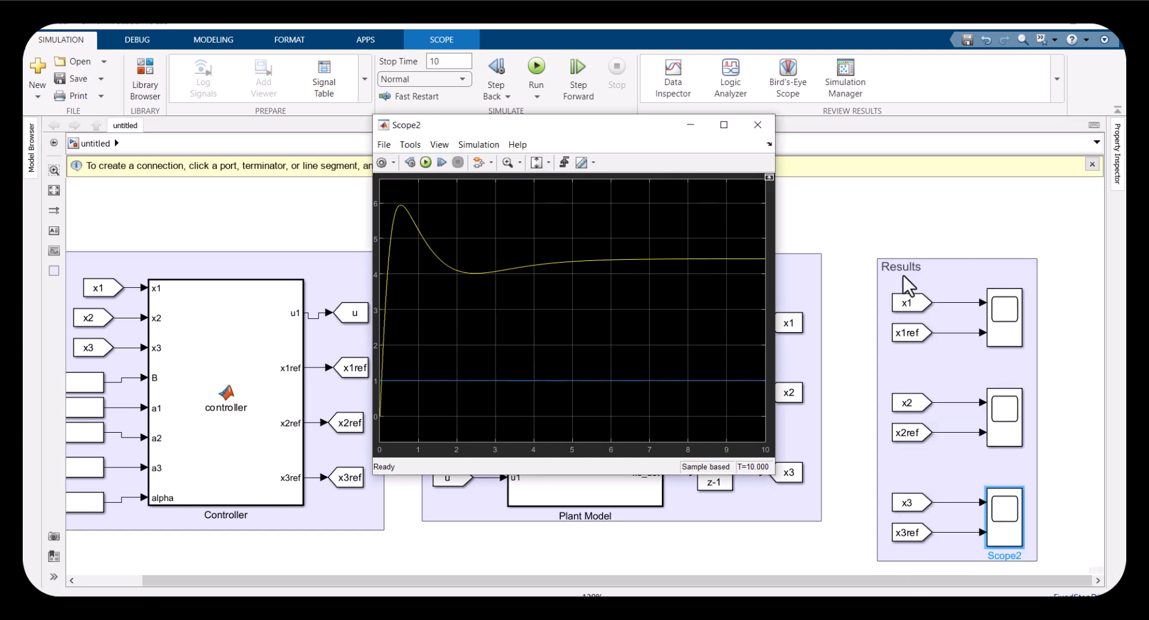
left_click(758, 125)
Examine the Goto/From tag blocks, Constant inputs and first Scope plot across the three areas
left_click(905, 333)
left_click(907, 431)
left_click(906, 532)
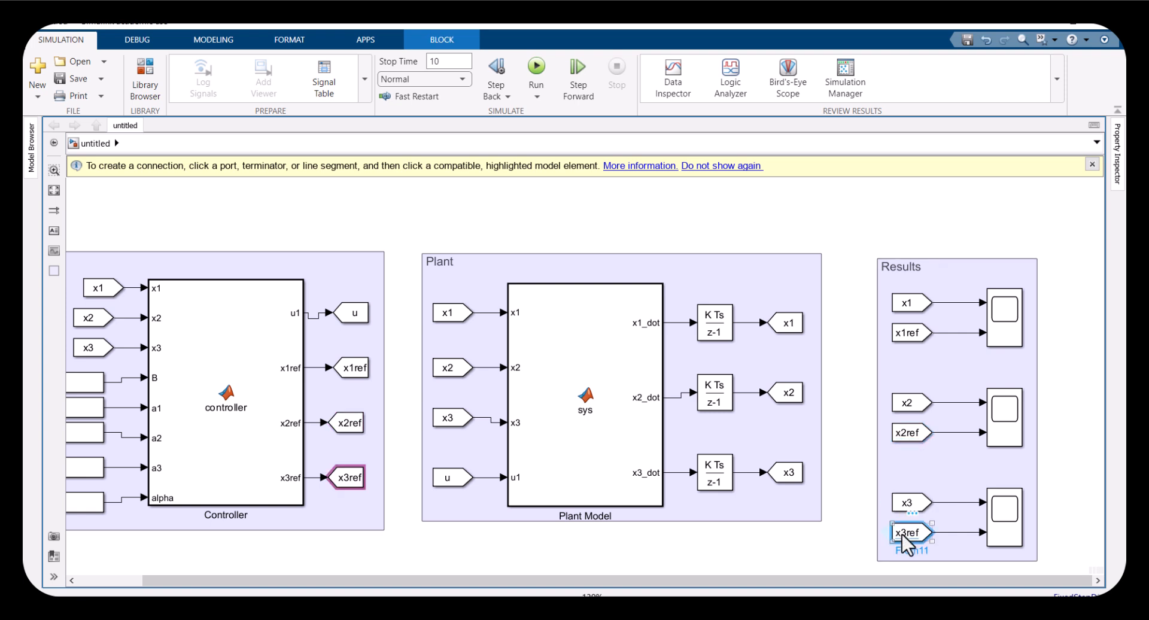
left_click_drag(421, 267, 748, 540)
left_click(800, 424)
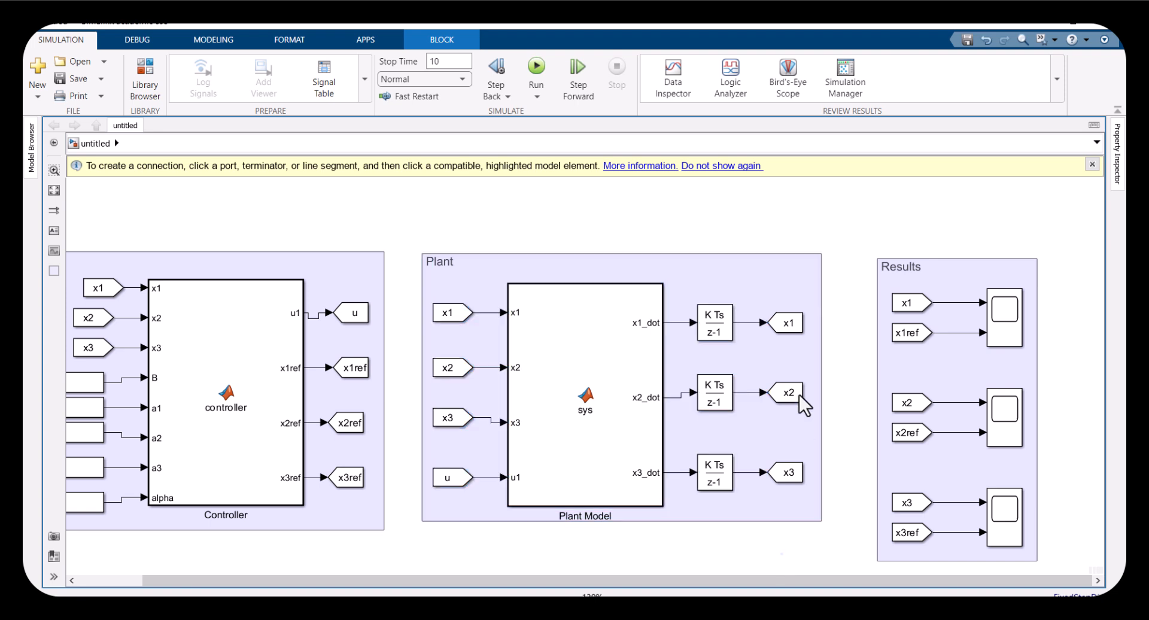
left_click_drag(767, 298, 814, 501)
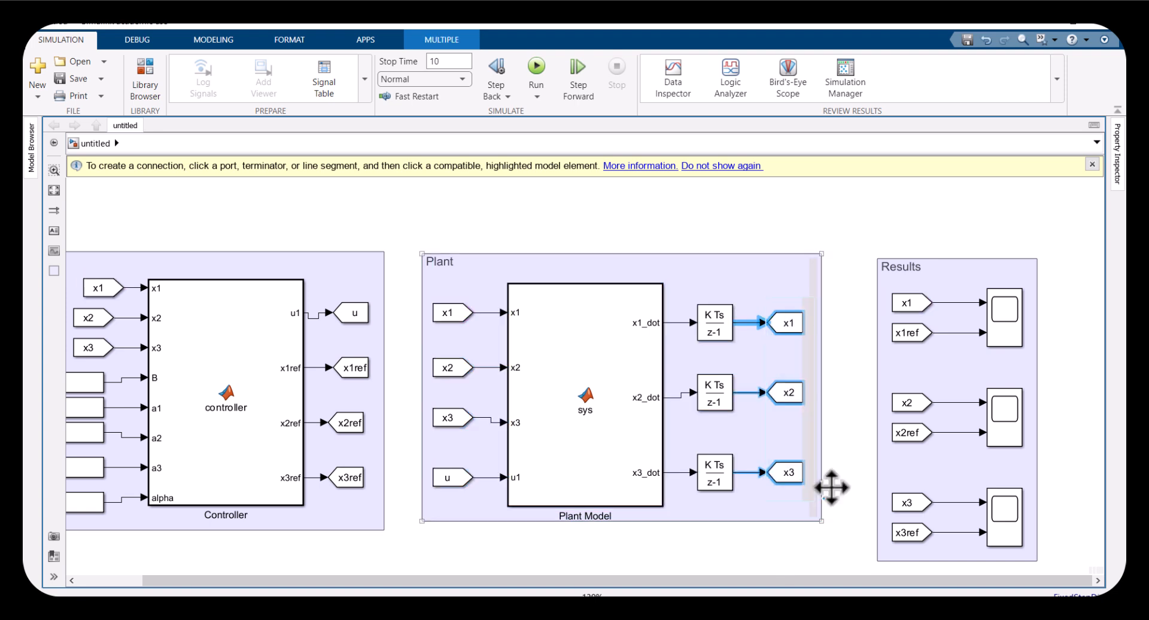
left_click_drag(869, 225, 1041, 548)
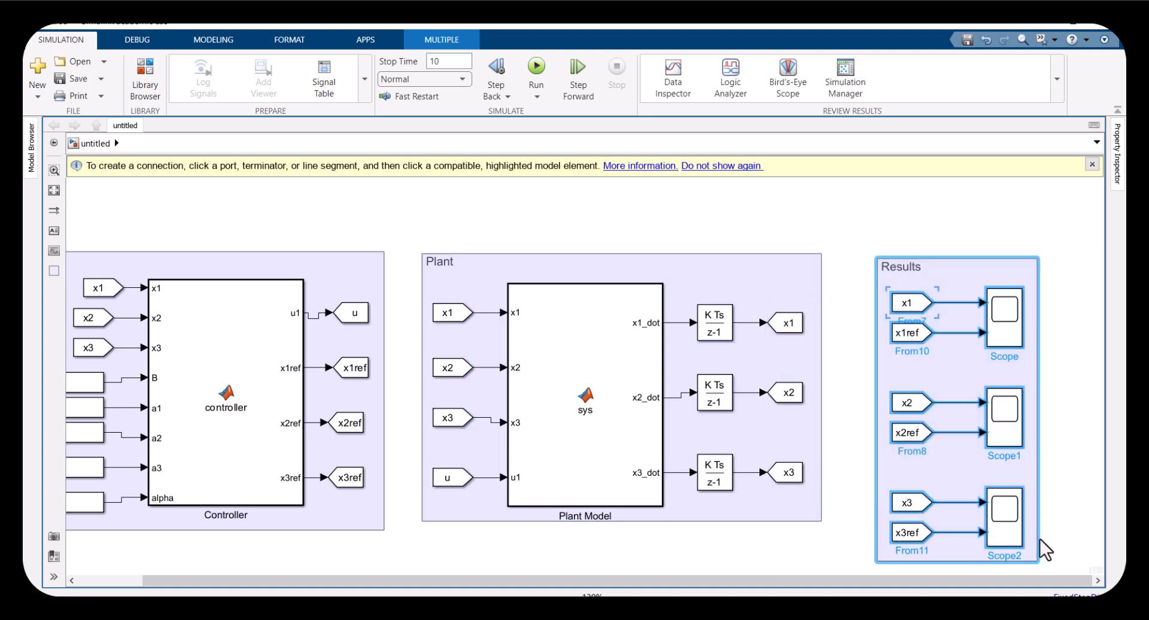
left_click_drag(267, 476, 337, 438)
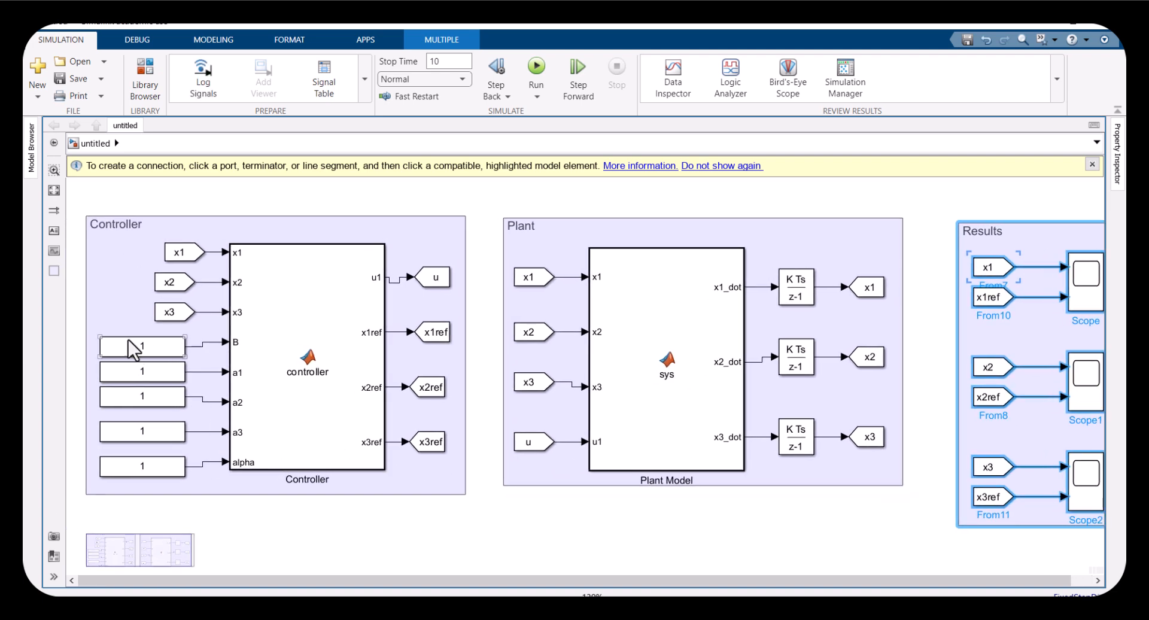
left_click_drag(112, 327, 163, 483)
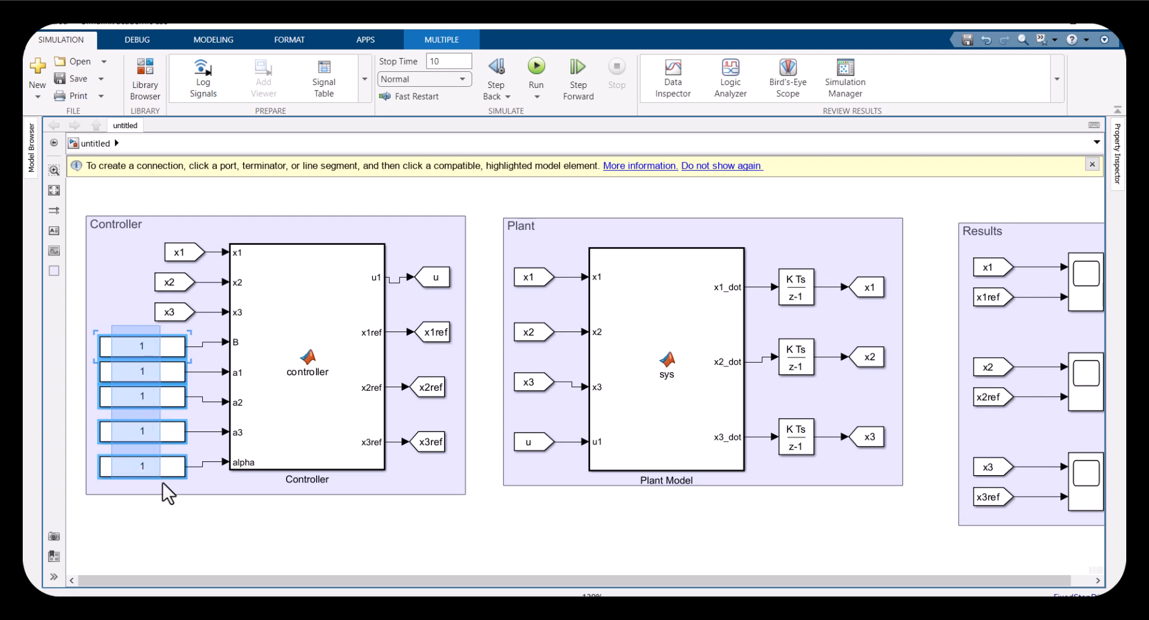
left_click(1084, 302)
double_click(1085, 302)
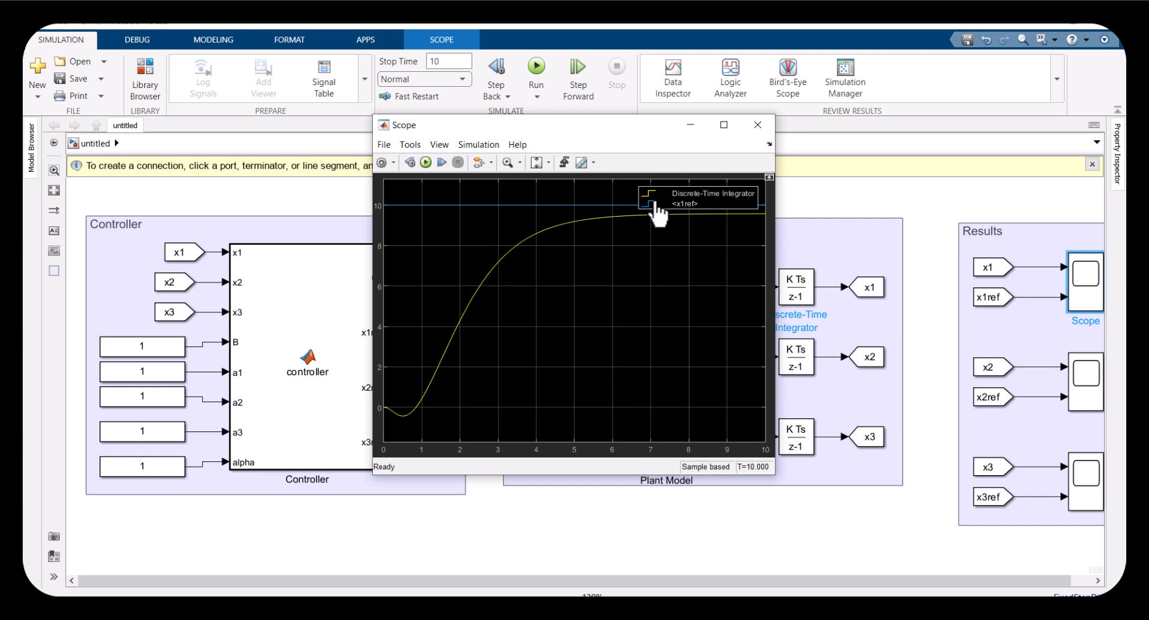
left_click(756, 127)
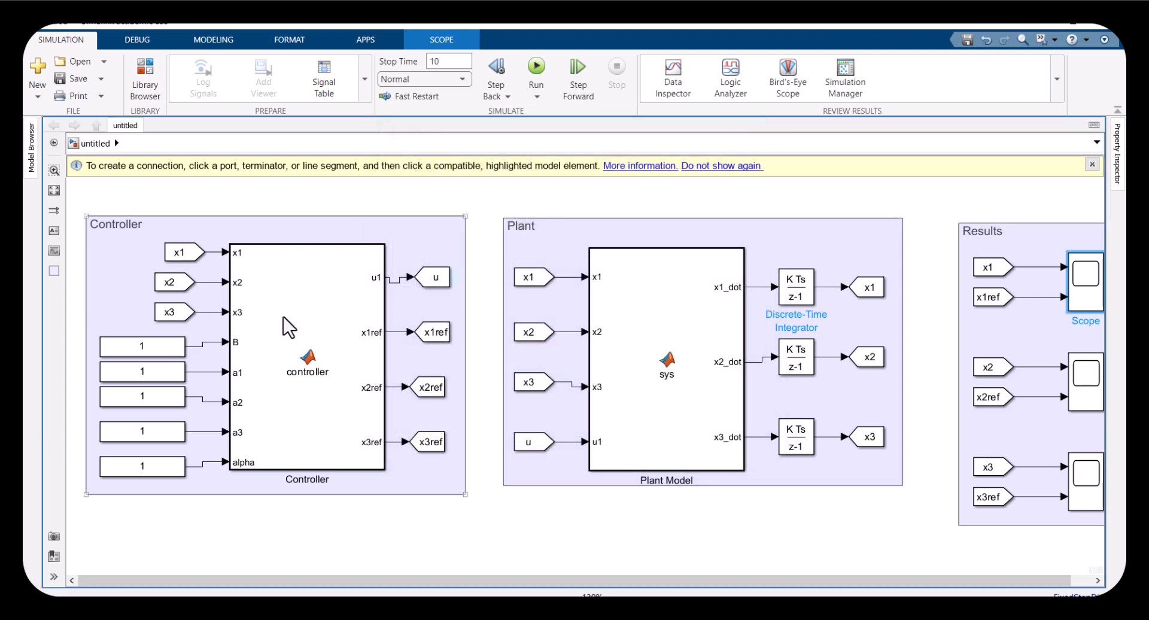
left_click(165, 367)
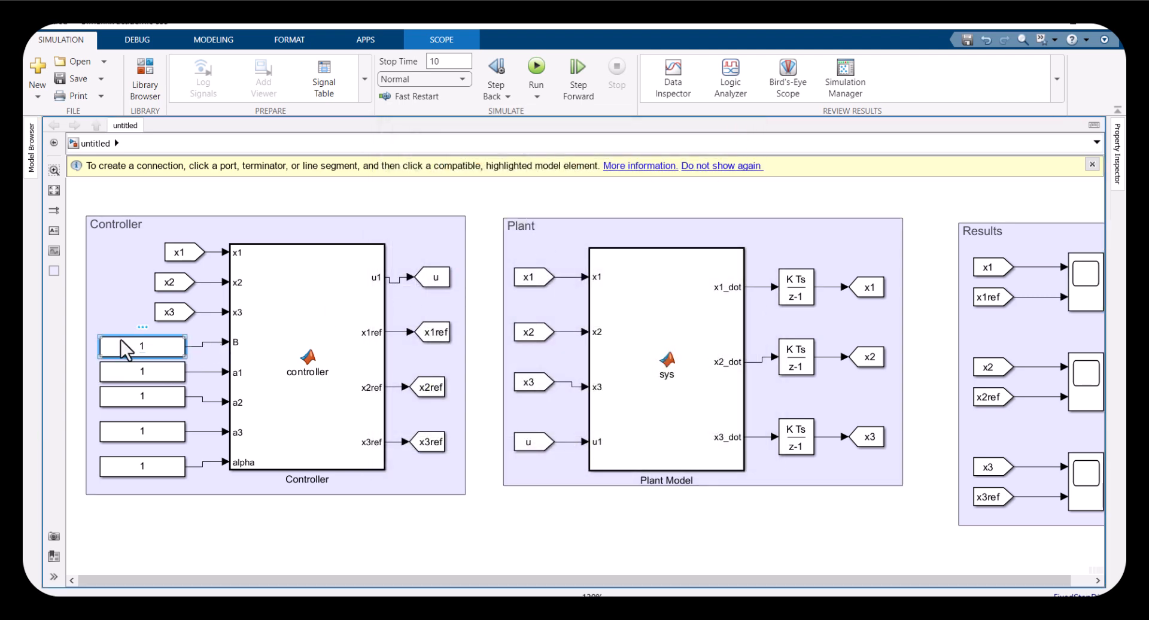
left_click_drag(103, 328, 174, 483)
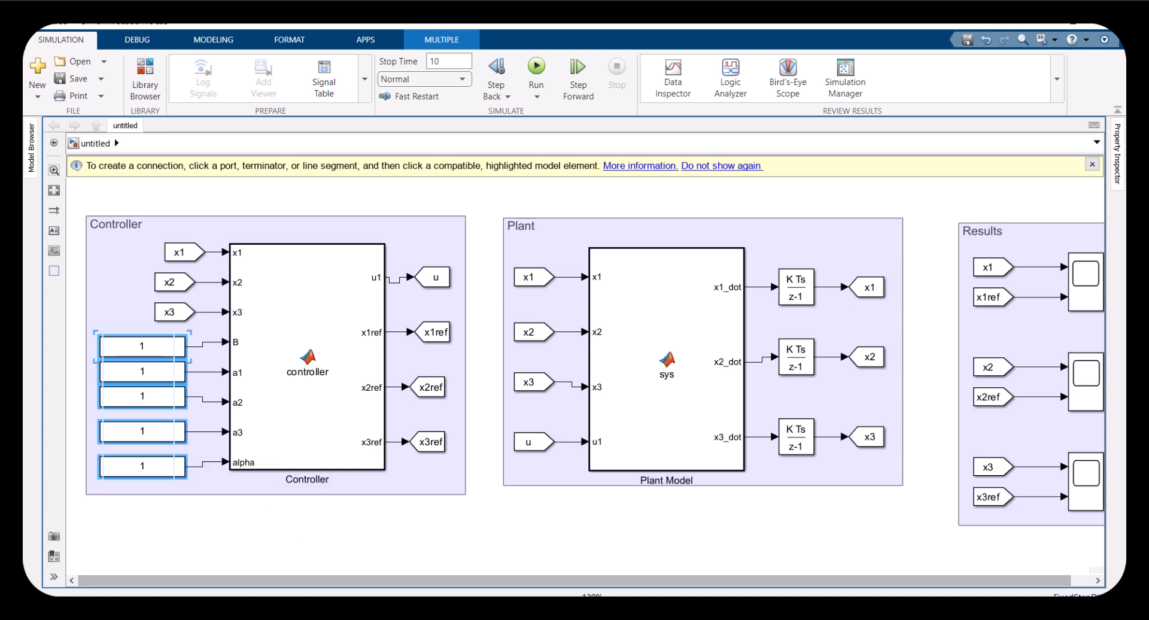
Switch to the PDF paper and examine the plant equations (2a) to (2d)
left_click(961, 54)
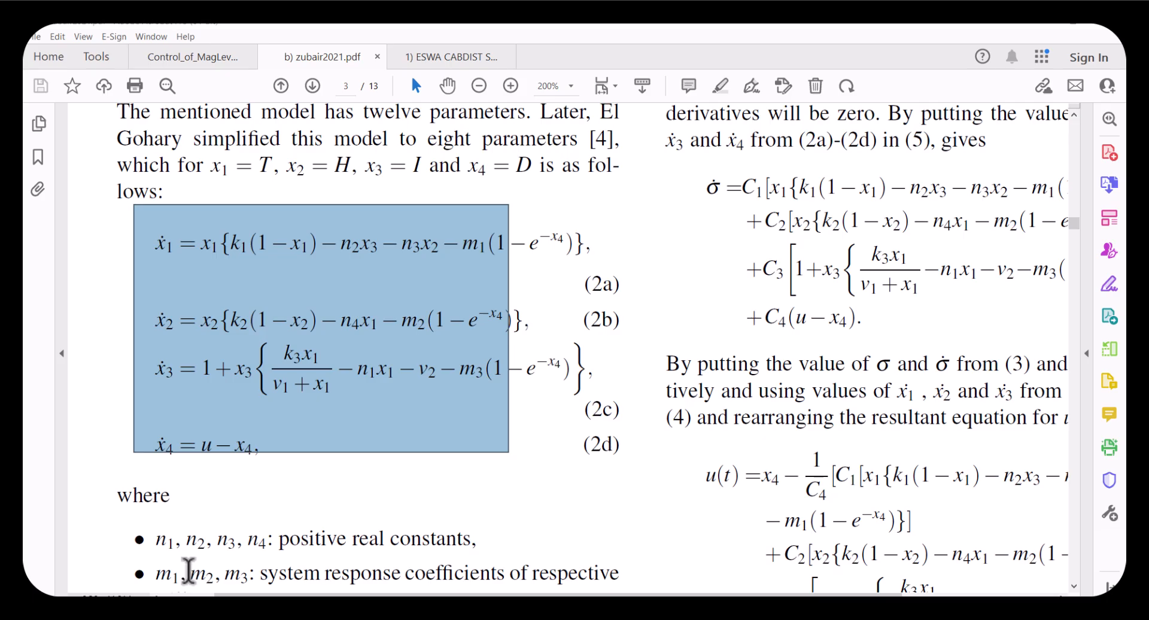
key("super")
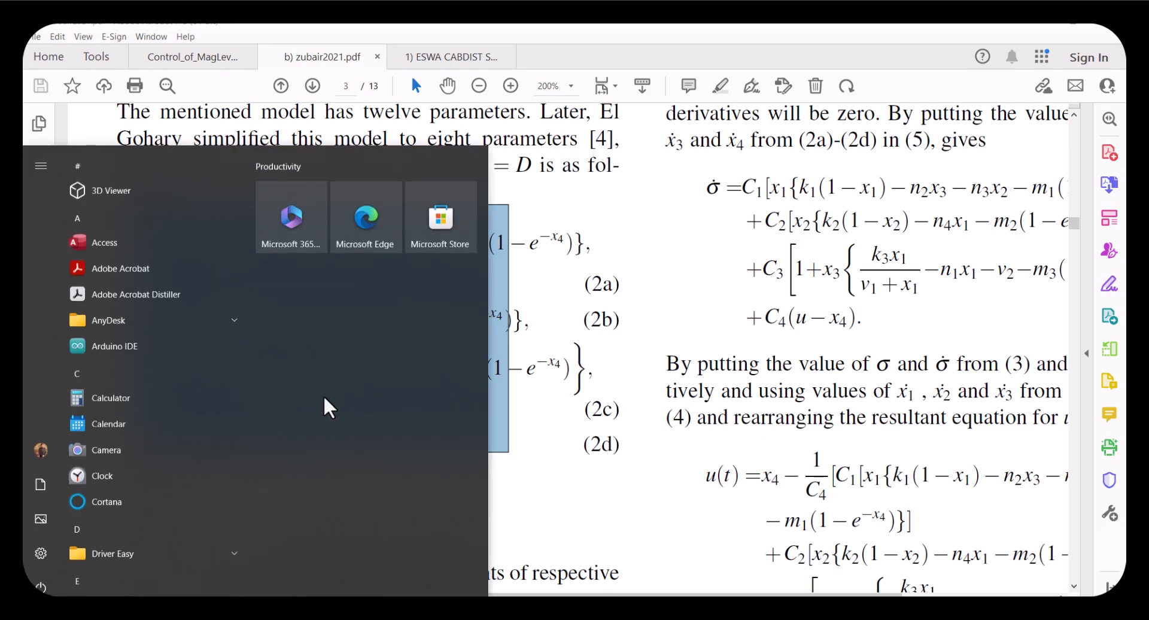
left_click(564, 386)
left_click_drag(138, 229, 585, 446)
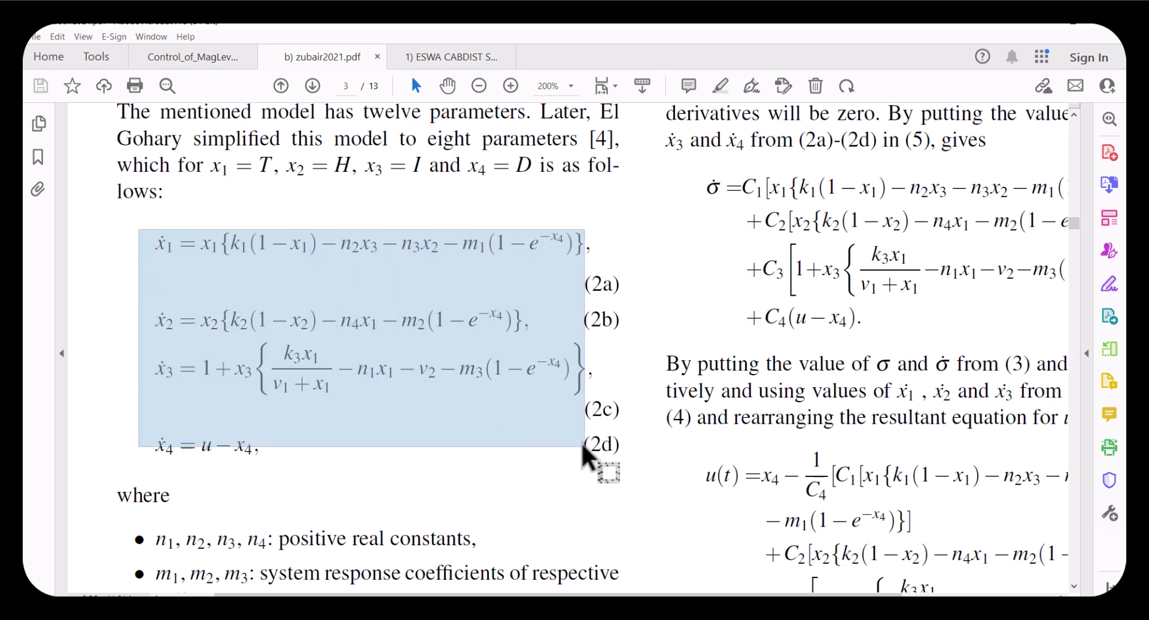
left_click(255, 450)
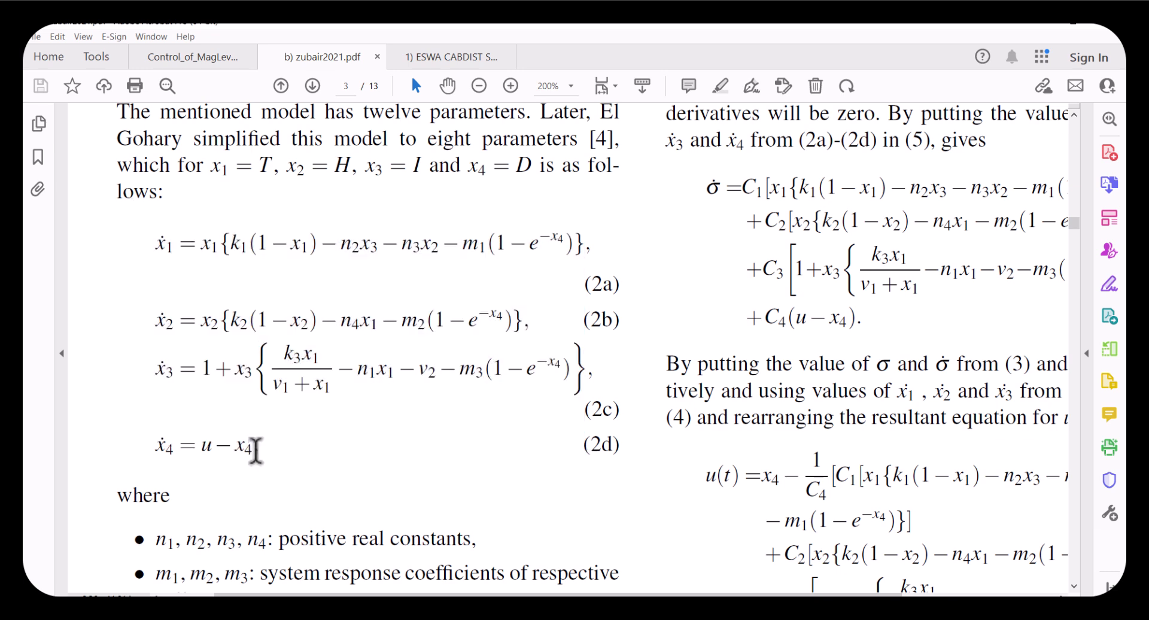
left_click_drag(258, 450, 149, 219)
left_click(231, 321)
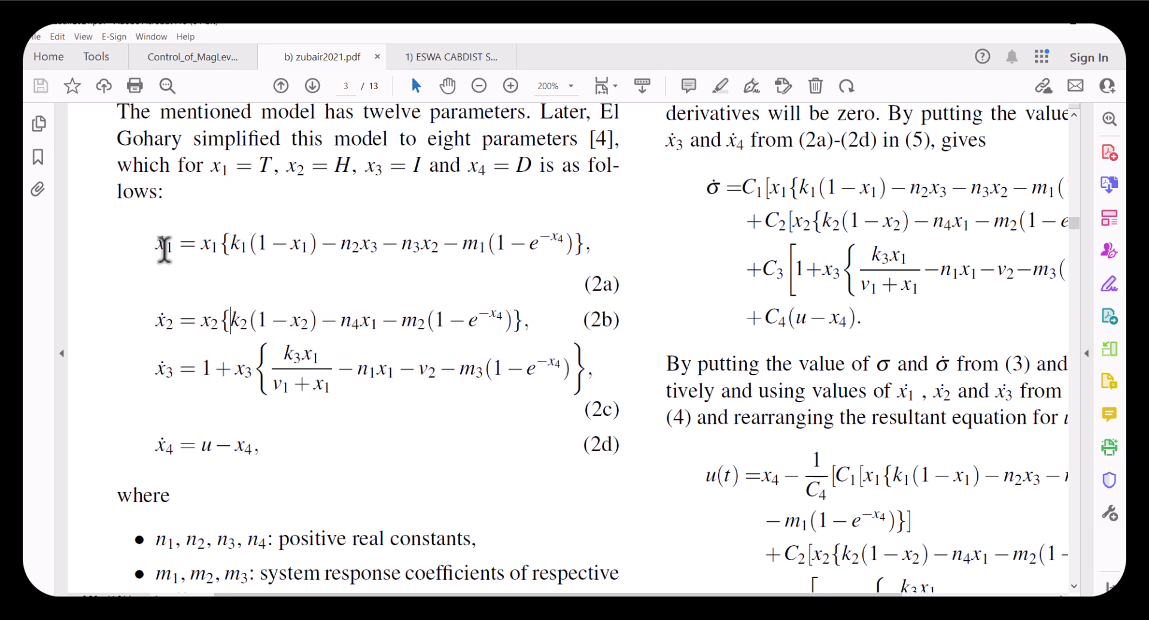
Examine the individual terms of plant equations (2a) to (2d) in the paper
left_click_drag(153, 242, 380, 450)
left_click(256, 357)
left_click_drag(290, 354, 300, 356)
left_click_drag(380, 359, 367, 366)
left_click(367, 368)
left_click_drag(361, 318, 379, 320)
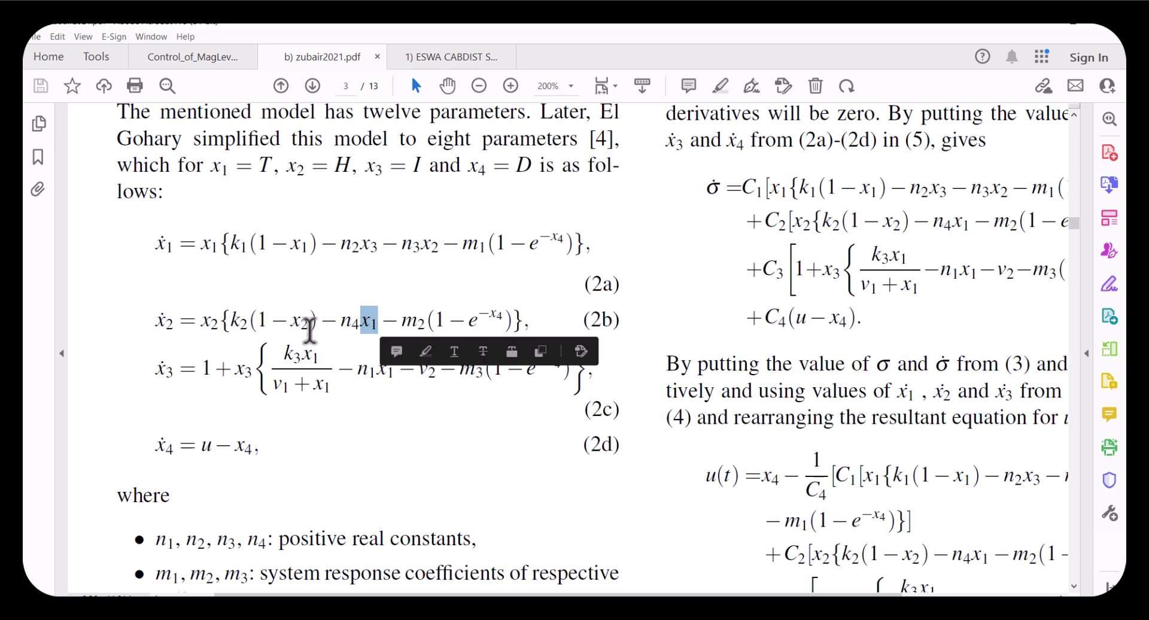
left_click_drag(180, 321, 156, 320)
left_click(371, 323)
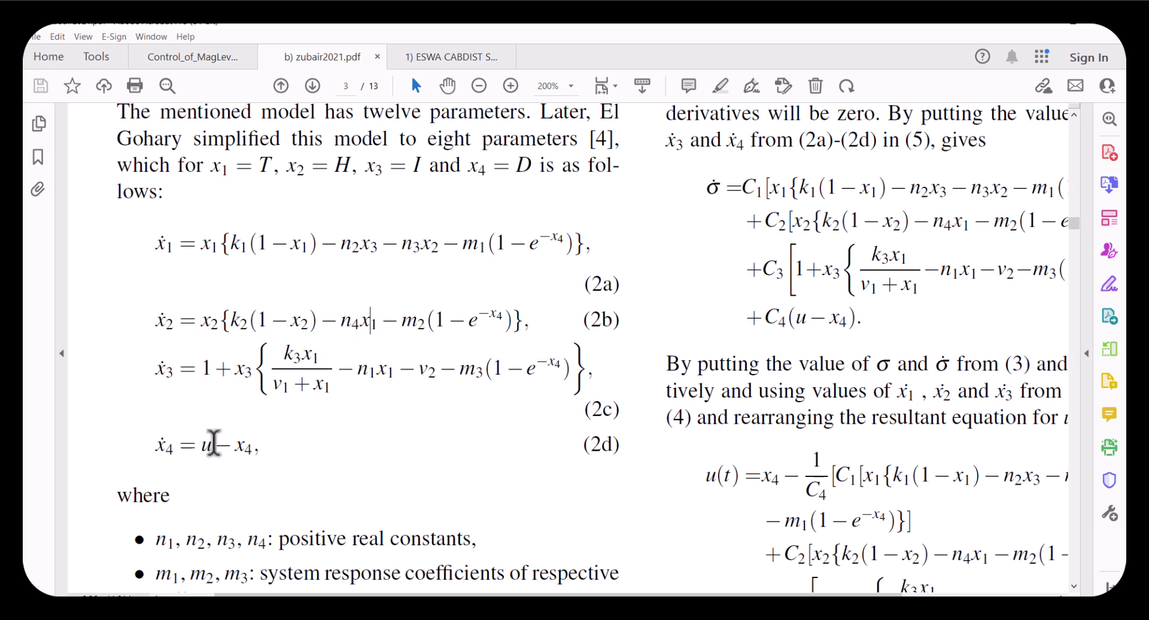
mouse_move(203, 445)
left_mouse_down()
mouse_move(243, 413)
mouse_move(239, 431)
mouse_move(207, 448)
left_mouse_up()
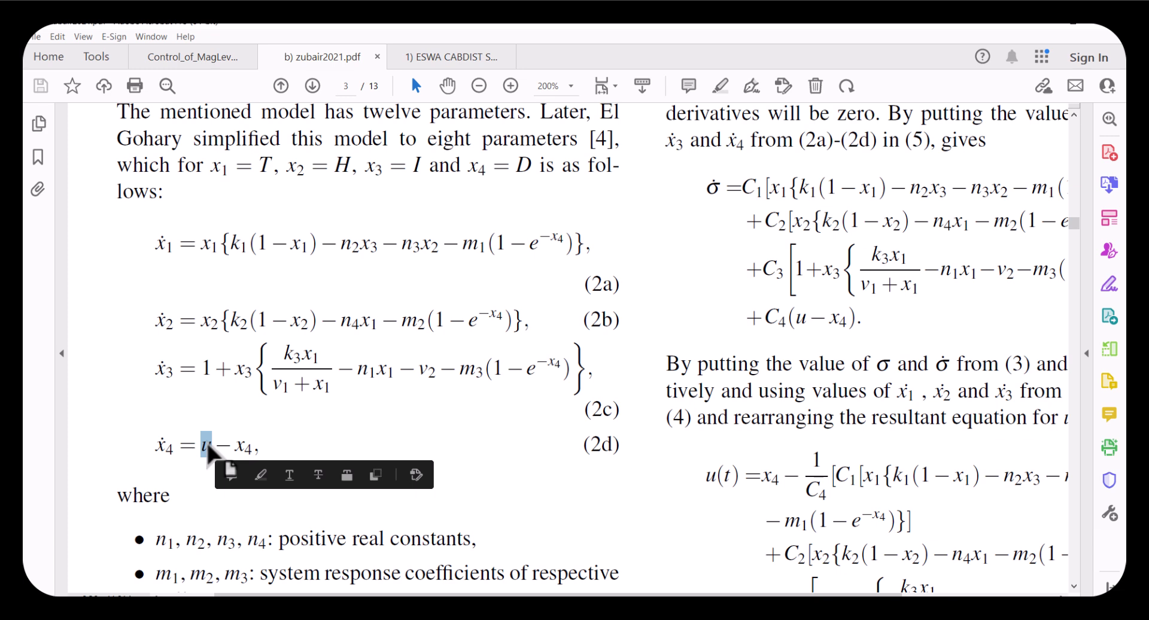
Compare the Plant Model's MATLAB Function code with the plant area's input and output blocks
mouse_move(569, 612)
left_click(631, 582)
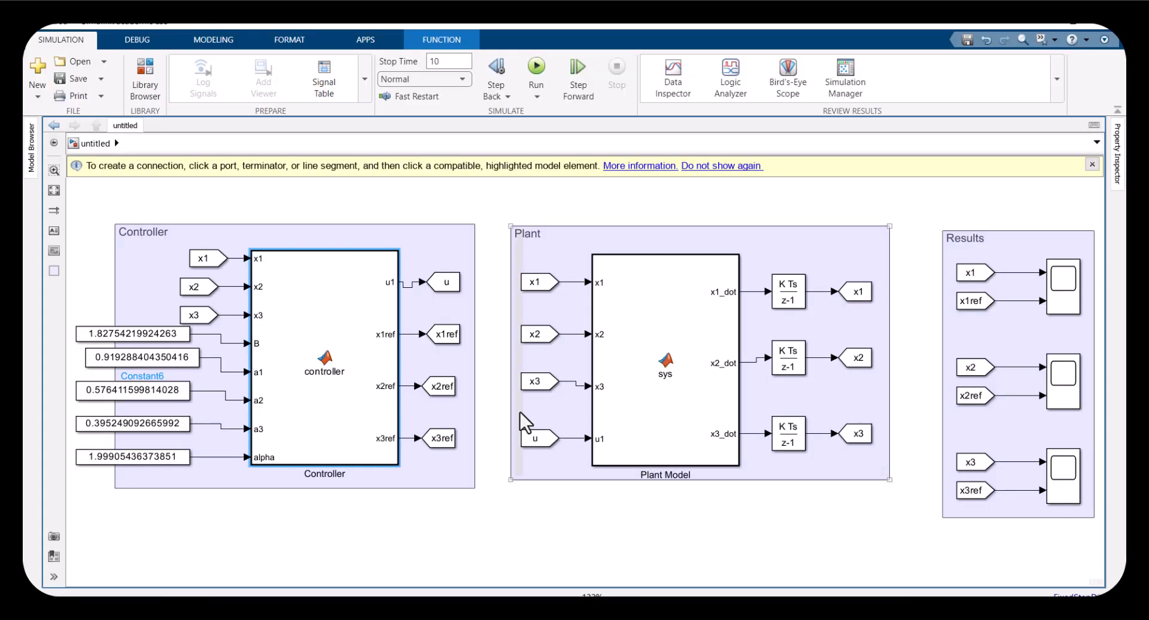
left_click(656, 390)
double_click(657, 390)
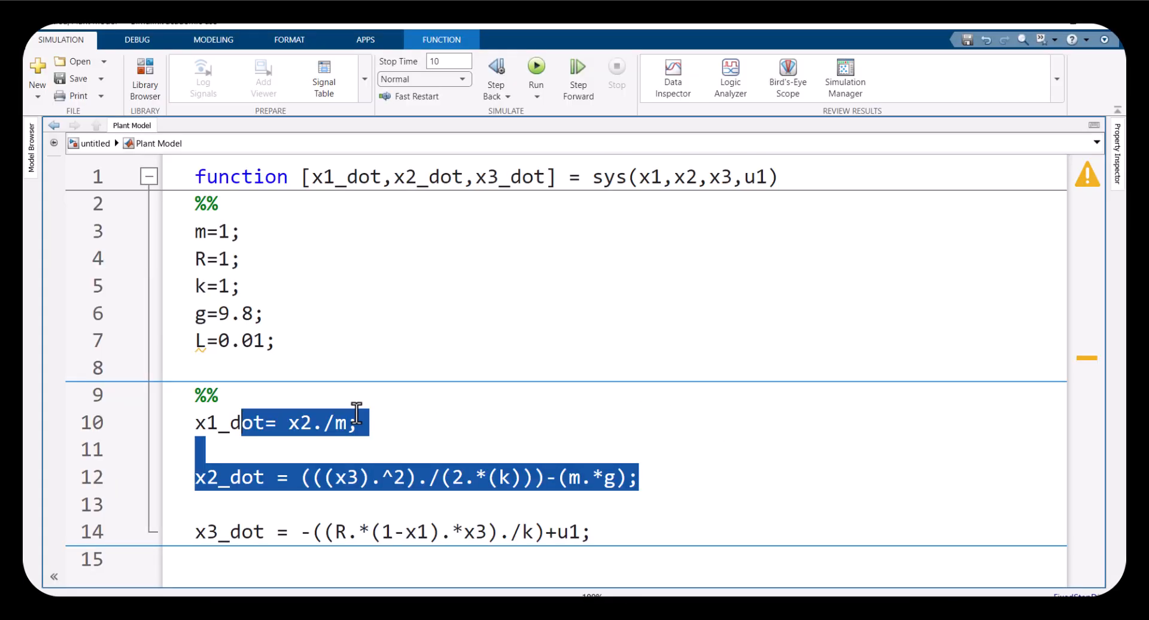
left_click_drag(610, 544, 160, 438)
left_click_drag(276, 352, 159, 235)
left_click(94, 143)
left_click(580, 431)
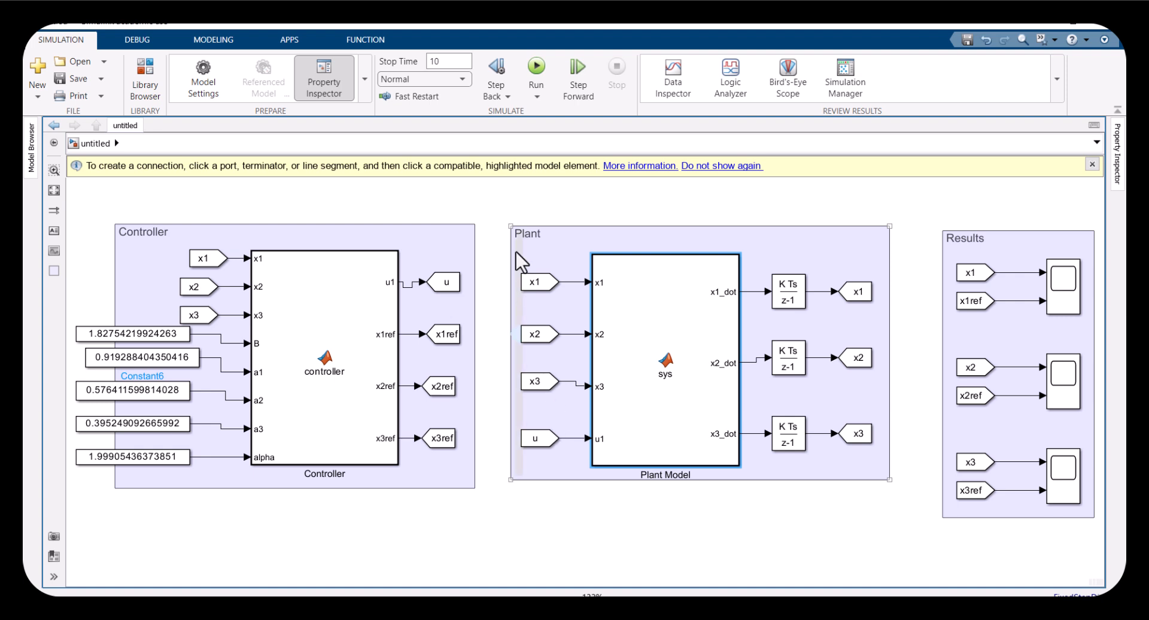
left_click_drag(770, 261, 814, 476)
left_click_drag(843, 264, 863, 456)
left_click_drag(546, 254, 533, 426)
double_click(652, 392)
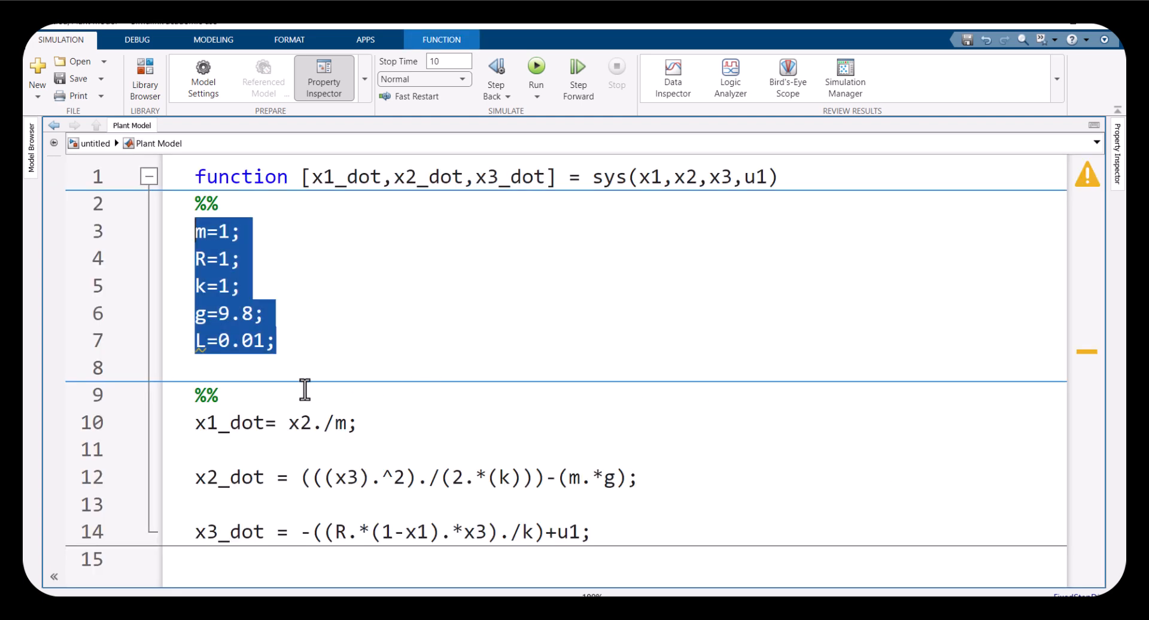
left_click(340, 479)
left_click(417, 532)
left_click(103, 145)
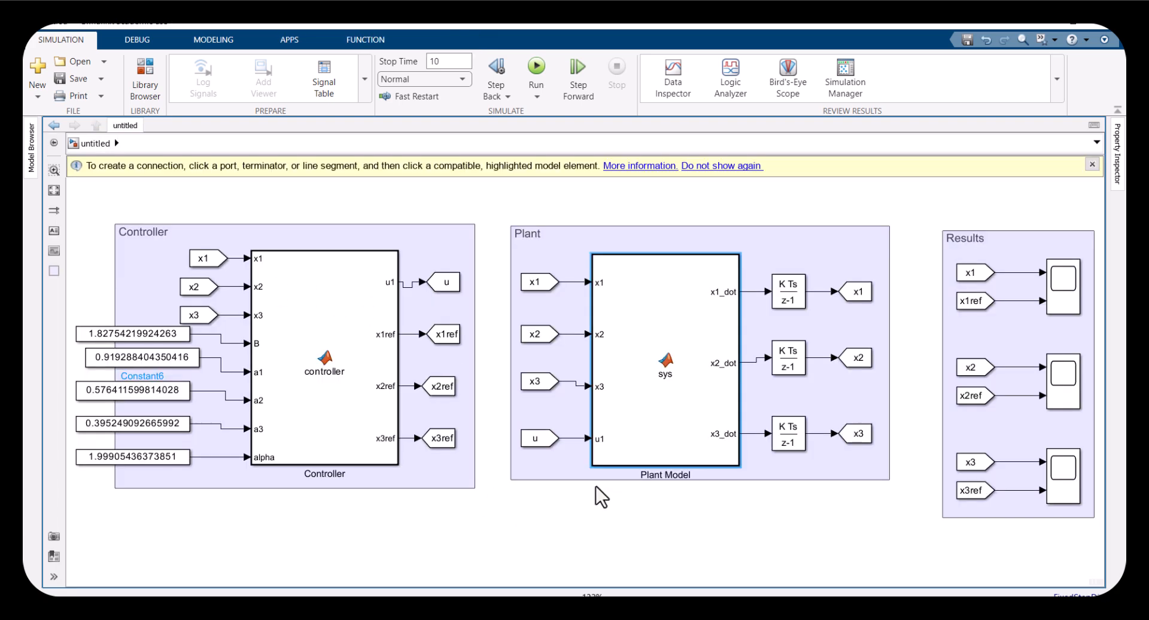
left_click(536, 431)
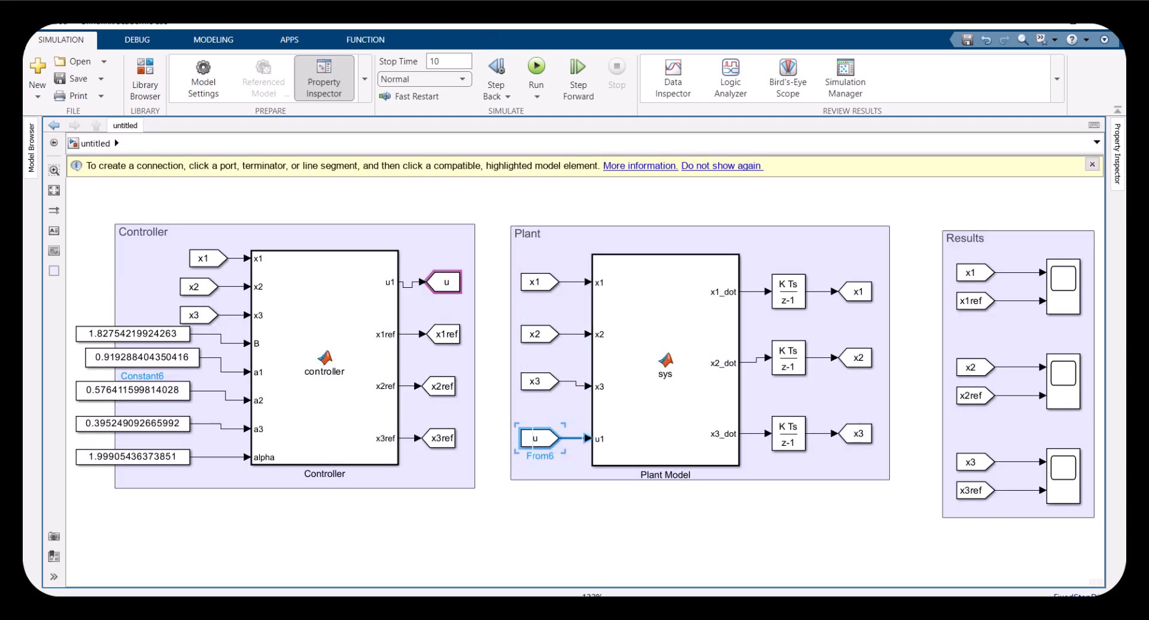
Review equations (2a) to (2d) in the paper again and return to the model
left_click(653, 569)
left_click_drag(236, 443, 96, 243)
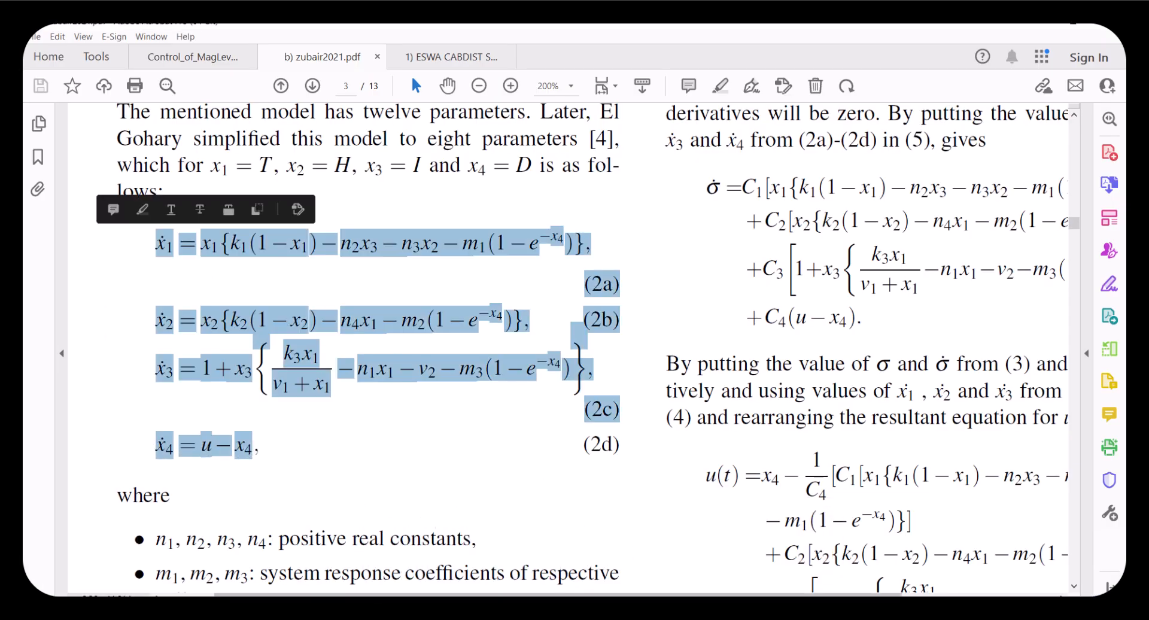
left_click(586, 546)
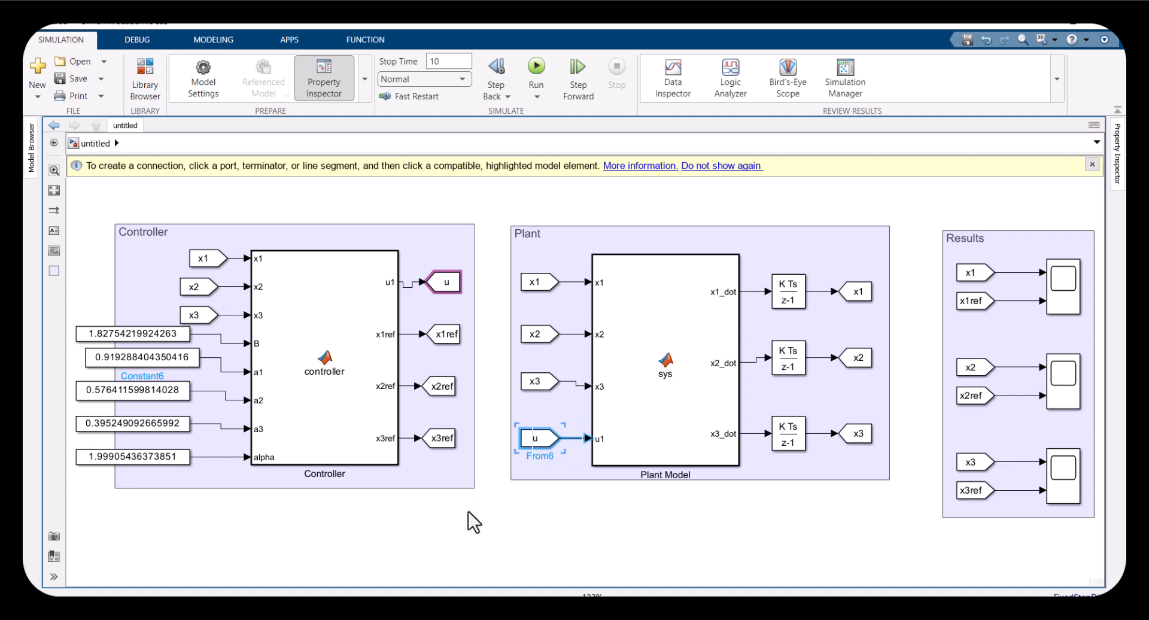
left_click(508, 418)
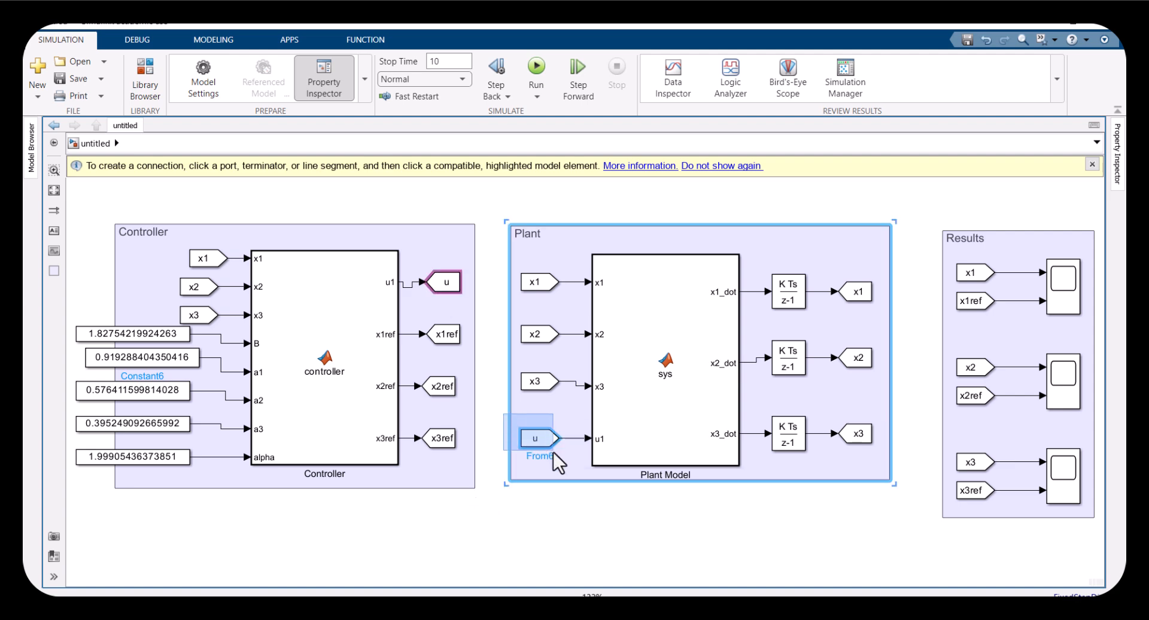
Open the Controller function and examine its reference values, reference derivatives and error definitions
double_click(324, 385)
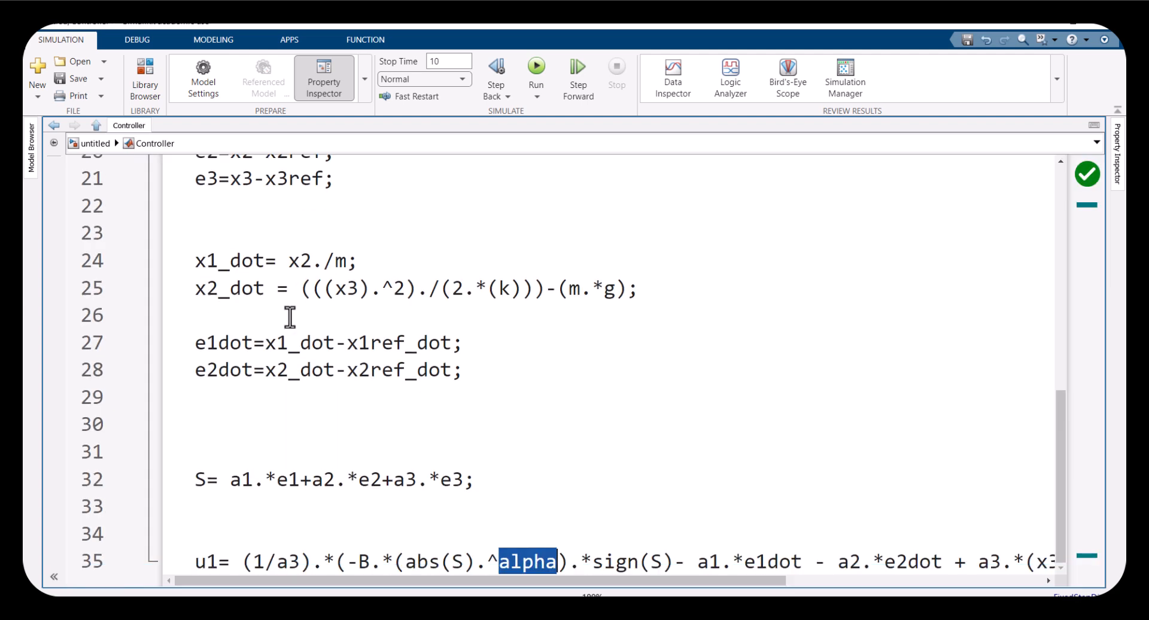
scroll(289, 360, "up", 7)
scroll(289, 316, "down", 3)
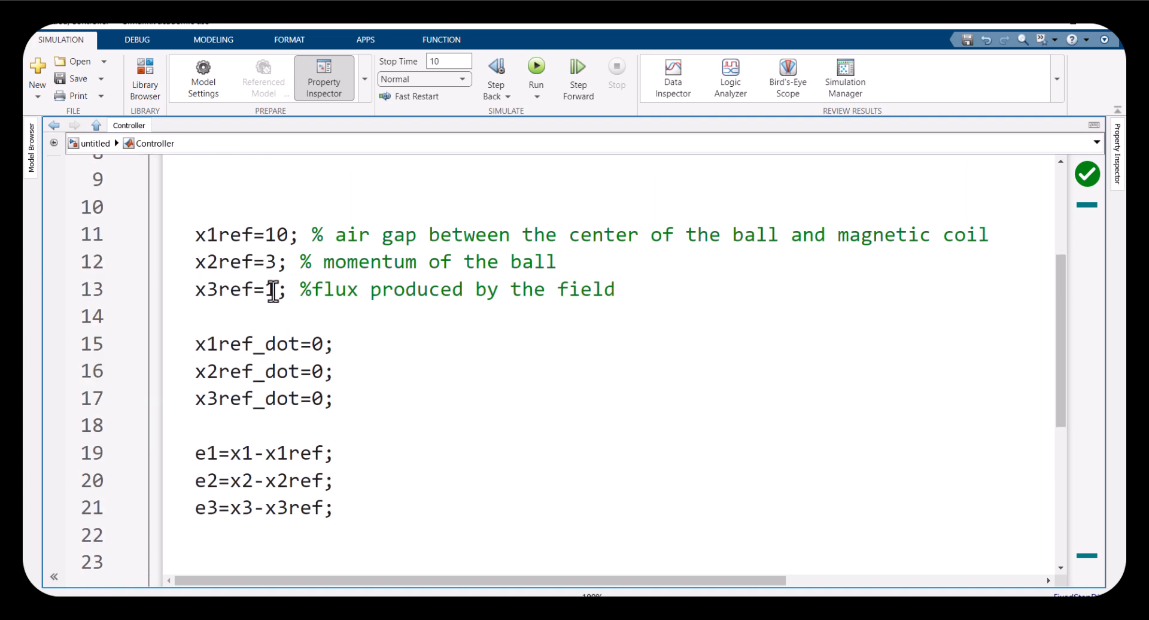
left_click_drag(292, 290, 185, 234)
left_click_drag(336, 399, 186, 347)
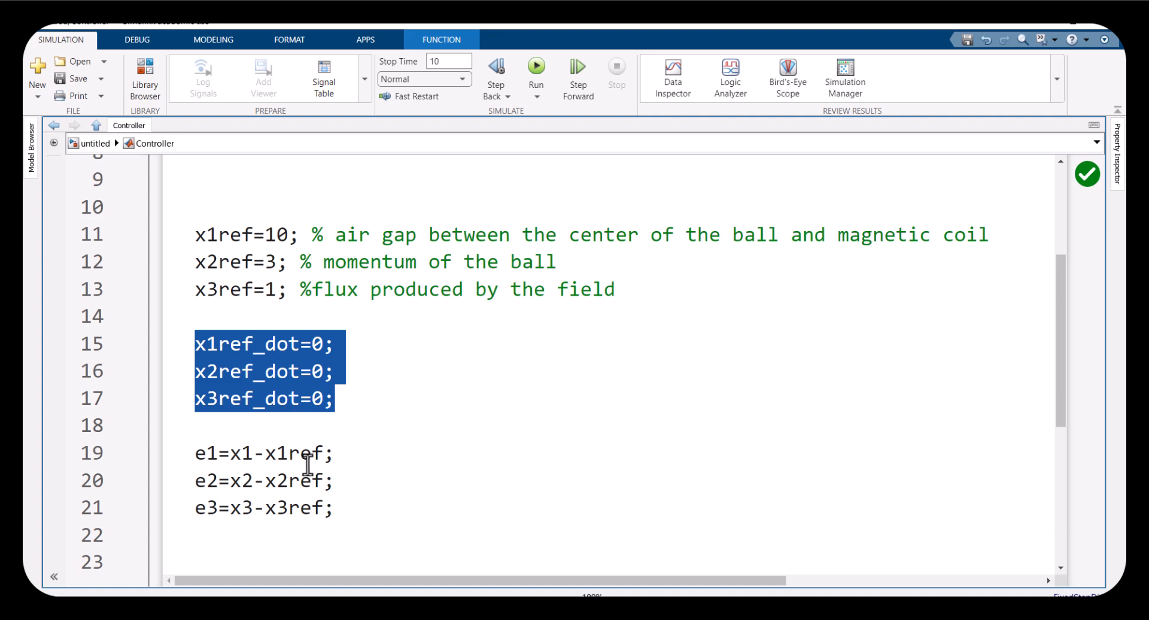
left_click_drag(342, 505, 187, 455)
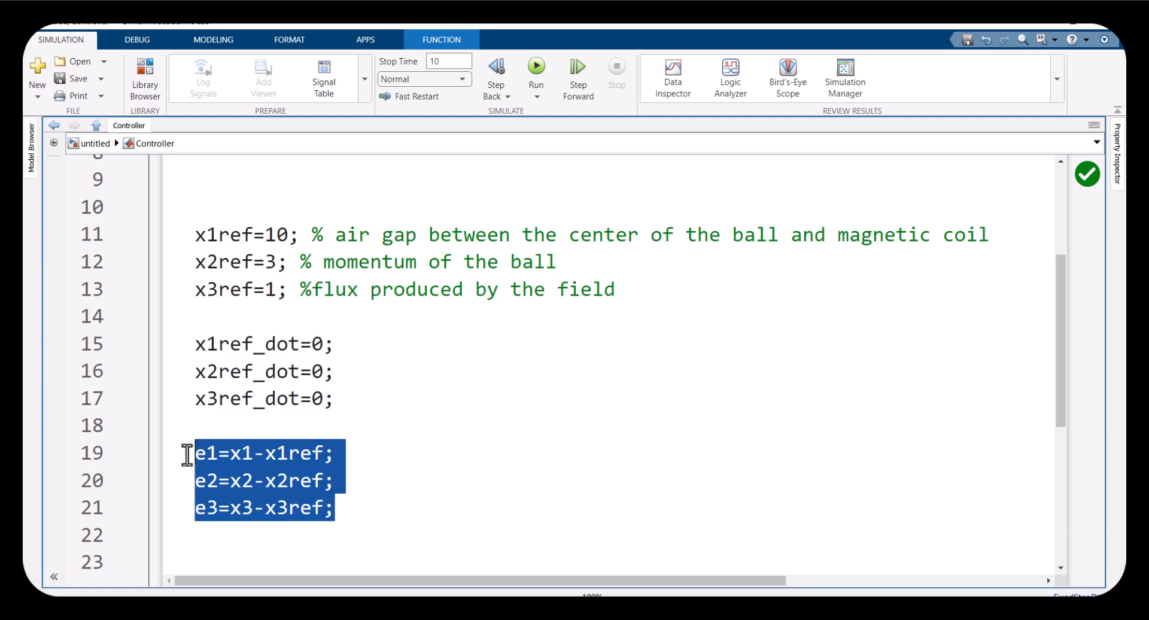
scroll(276, 464, "down", 2)
scroll(222, 441, "down", 3)
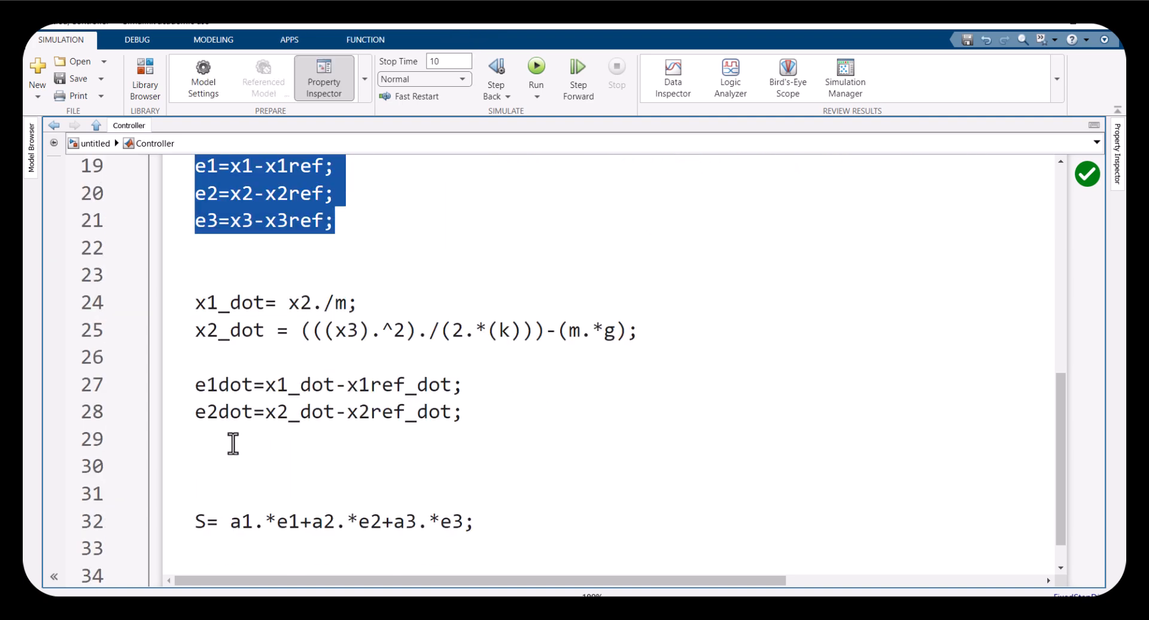
Examine the sliding surface S and the control law u1 in the Controller code
left_click_drag(197, 473, 482, 477)
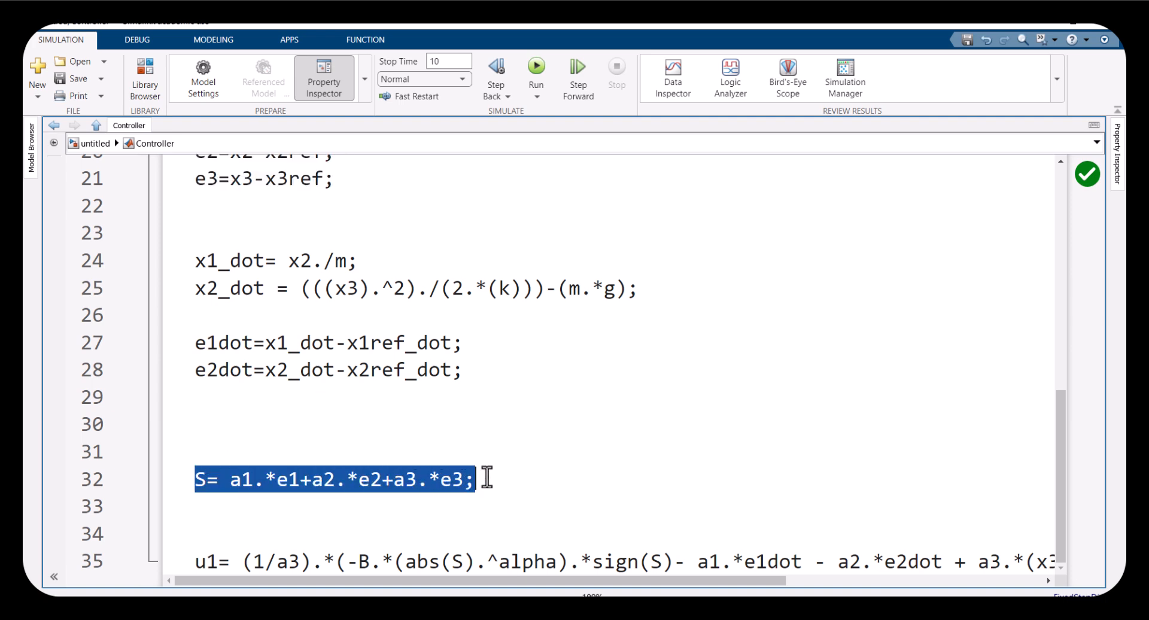
left_click(390, 478)
left_click_drag(389, 479, 435, 479)
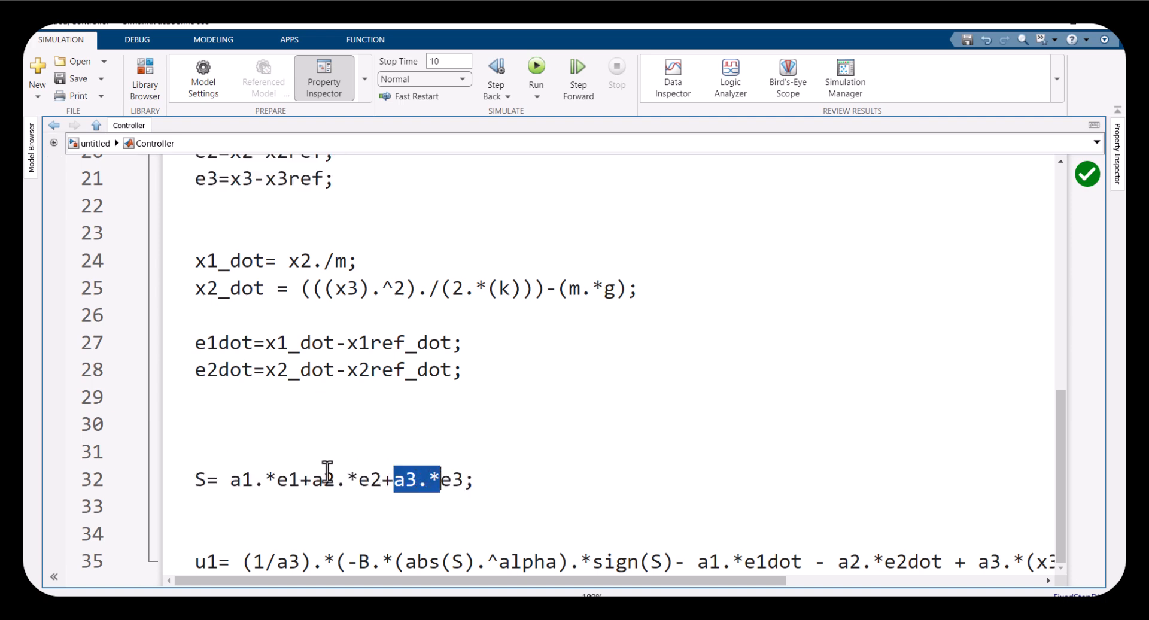
left_click_drag(313, 479, 362, 485)
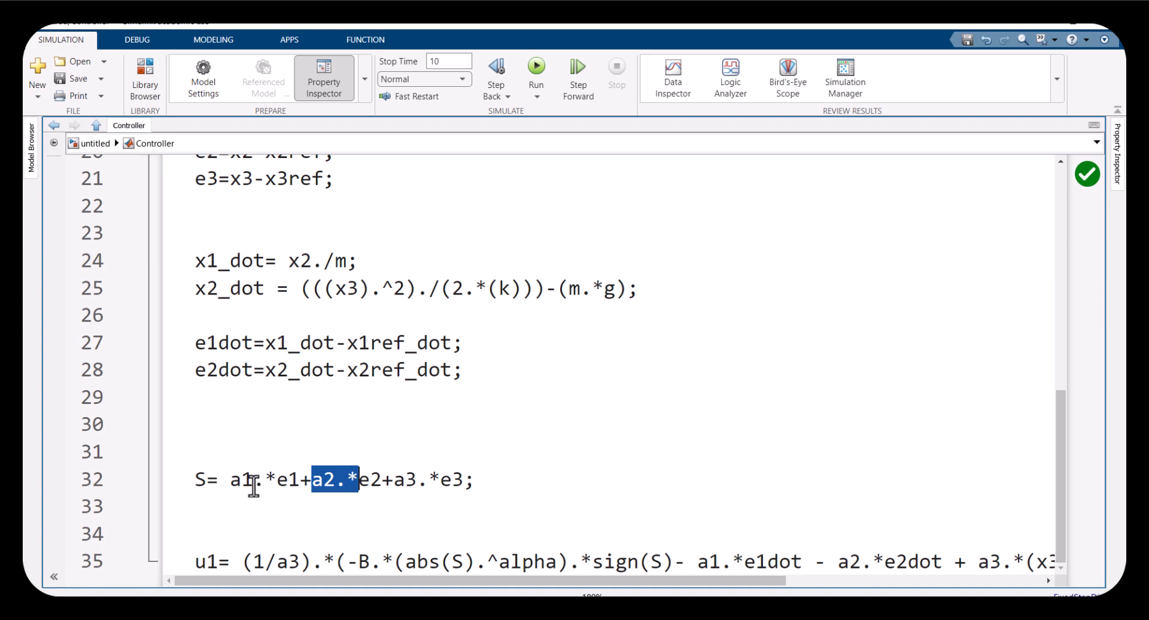
left_click_drag(232, 481, 275, 482)
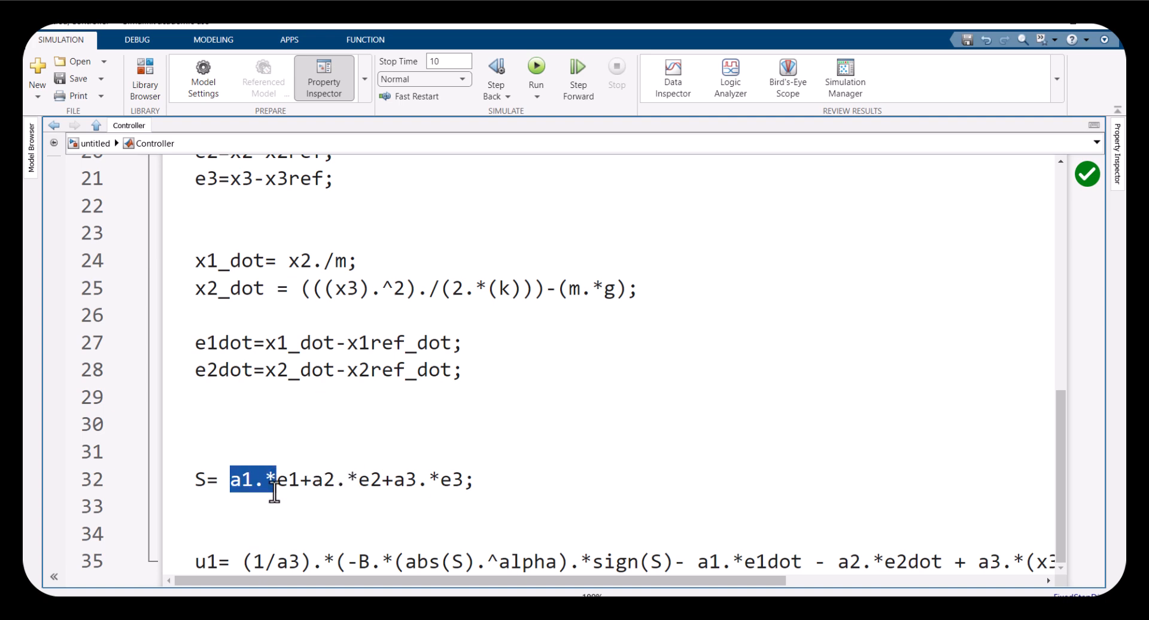
left_click(258, 486)
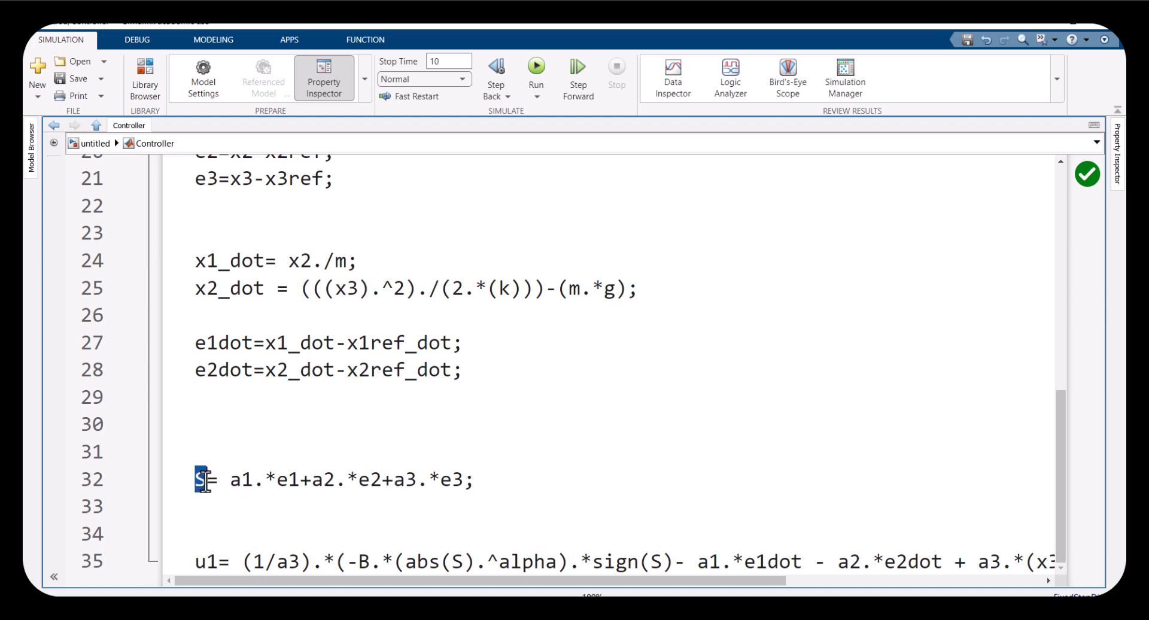
left_click_drag(203, 479, 476, 481)
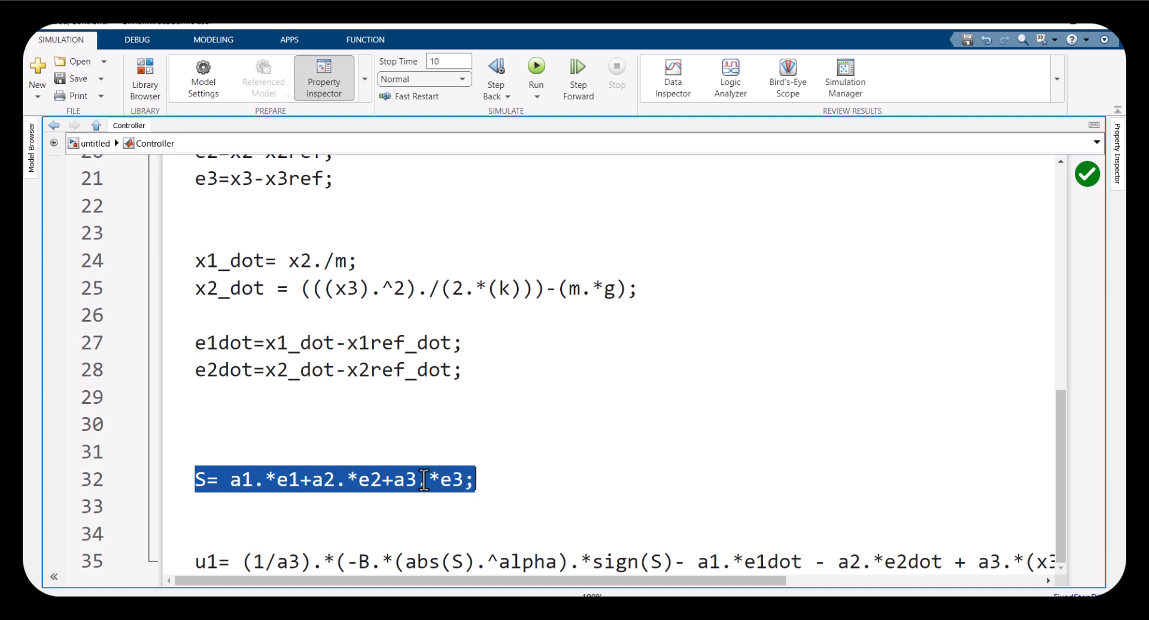
left_click_drag(346, 564, 668, 563)
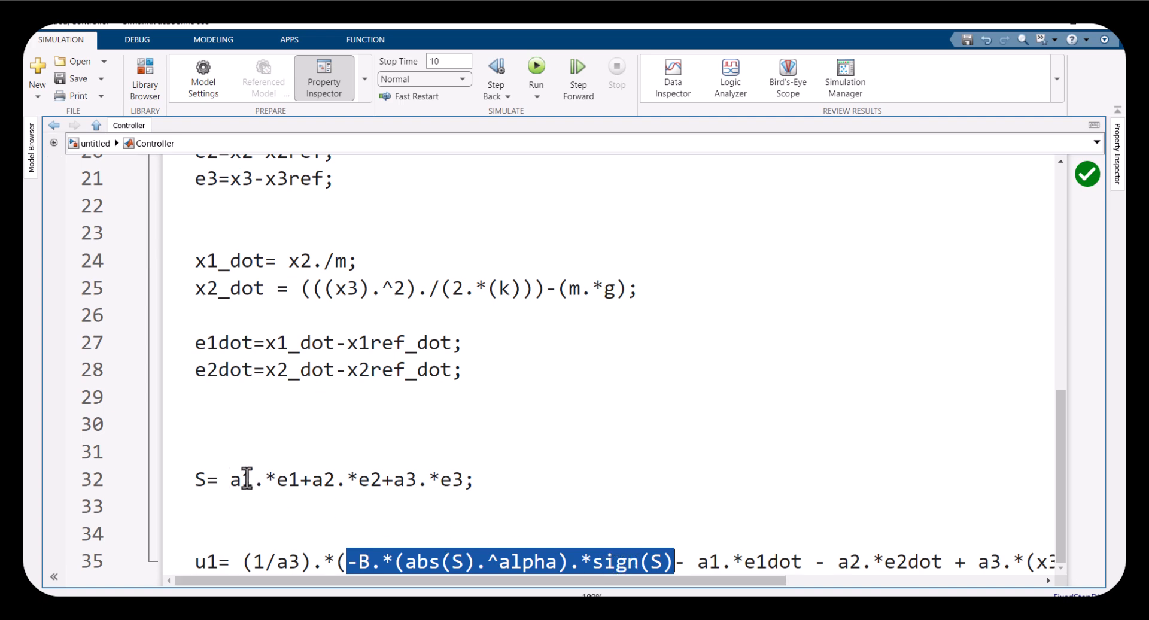
left_click_drag(201, 480, 486, 484)
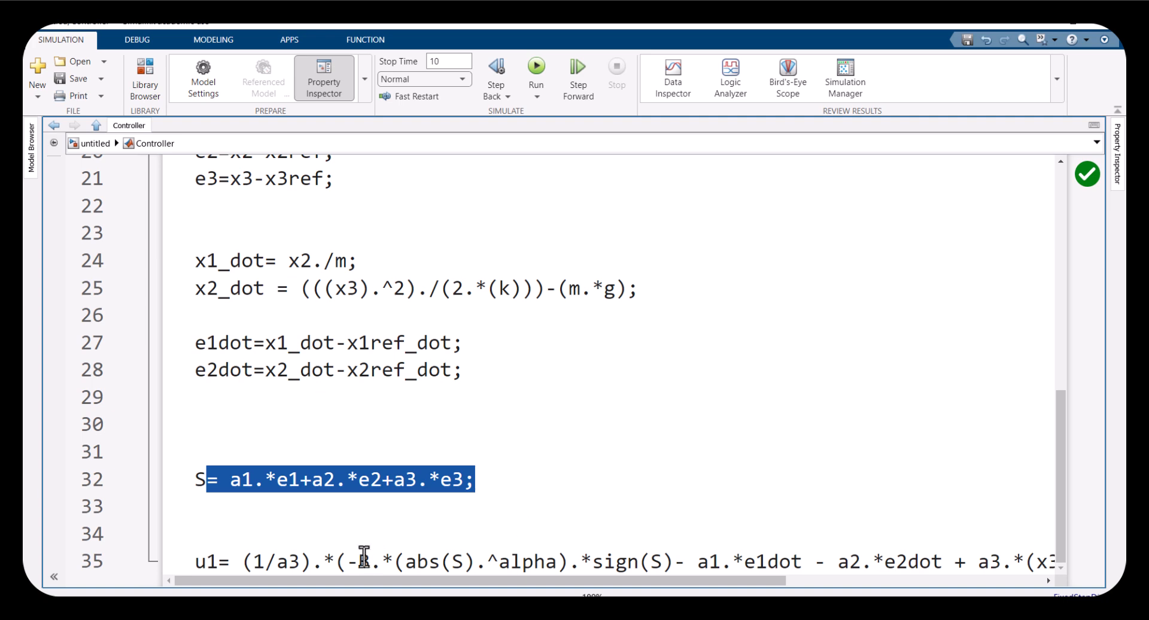
left_click_drag(346, 561, 661, 559)
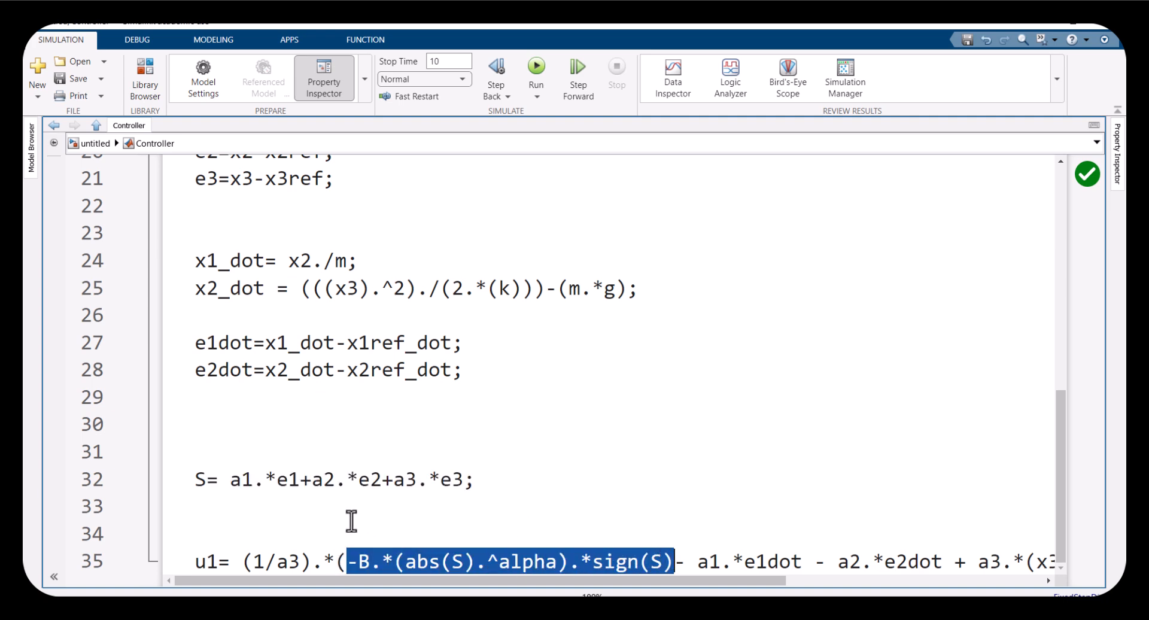
left_click_drag(223, 482, 371, 482)
left_click(279, 481)
double_click(450, 481)
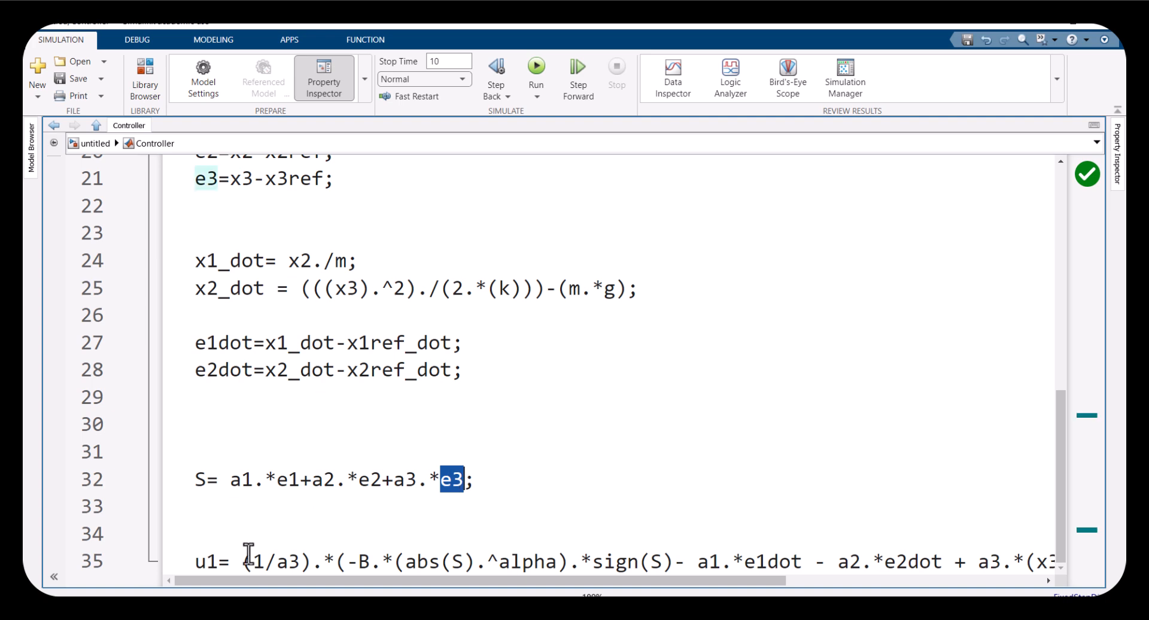
double_click(214, 561)
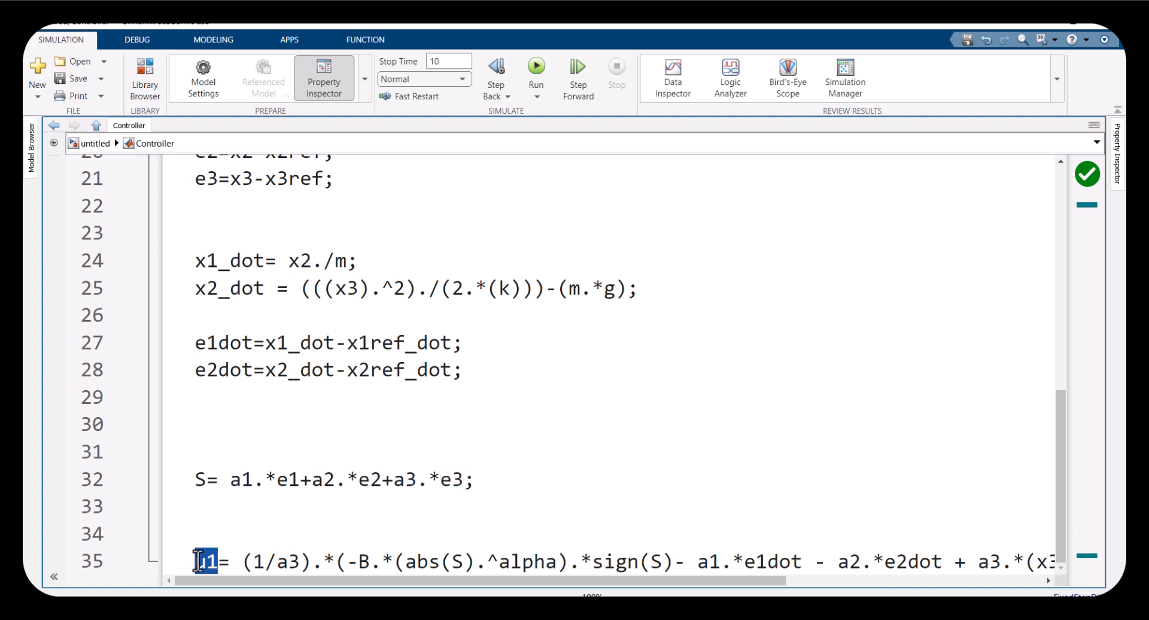
left_click_drag(190, 560, 494, 592)
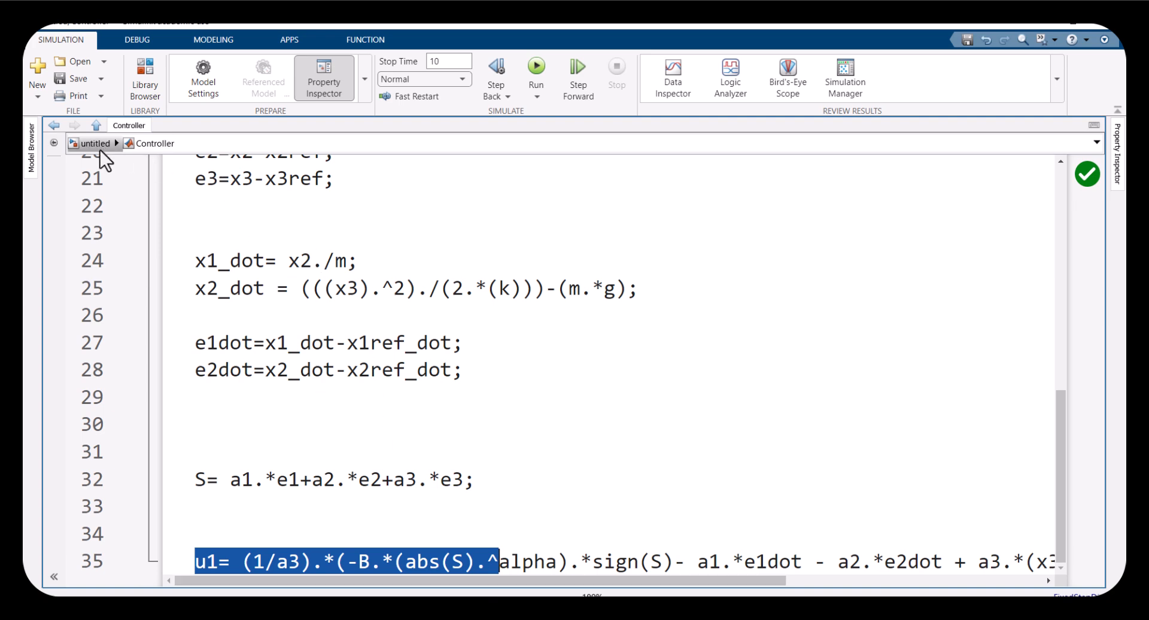
left_click_drag(231, 560, 580, 560)
left_click_drag(758, 558, 238, 550)
left_click_drag(448, 495, 95, 103)
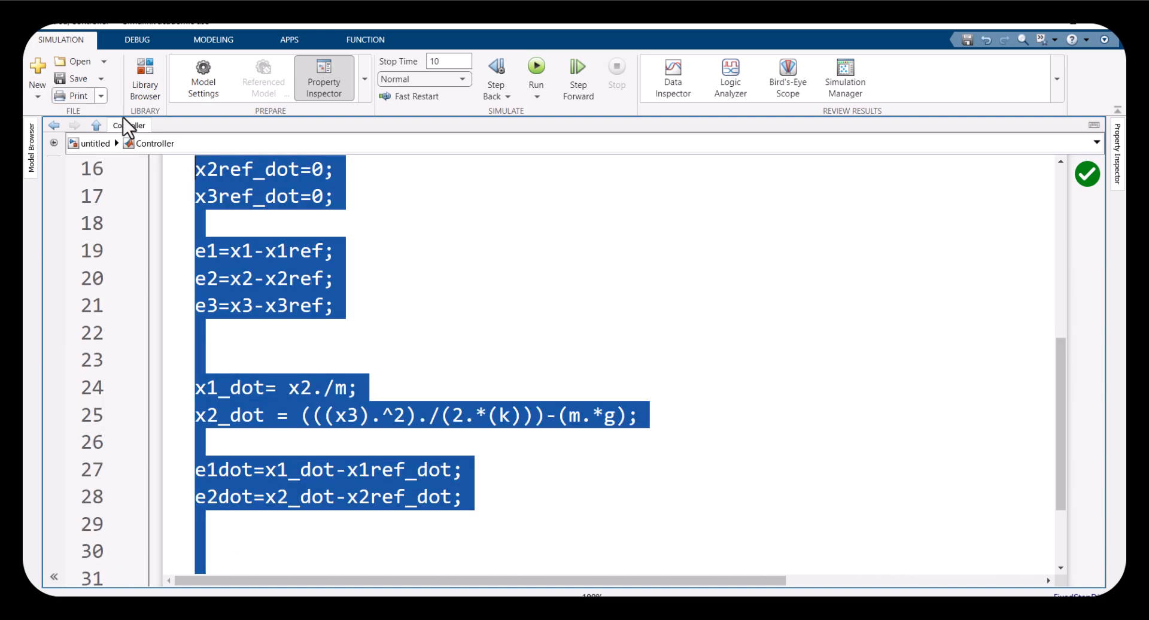
Return to the top-level model and select the controller's Constant gain blocks
left_click(91, 148)
left_click_drag(86, 309, 117, 479)
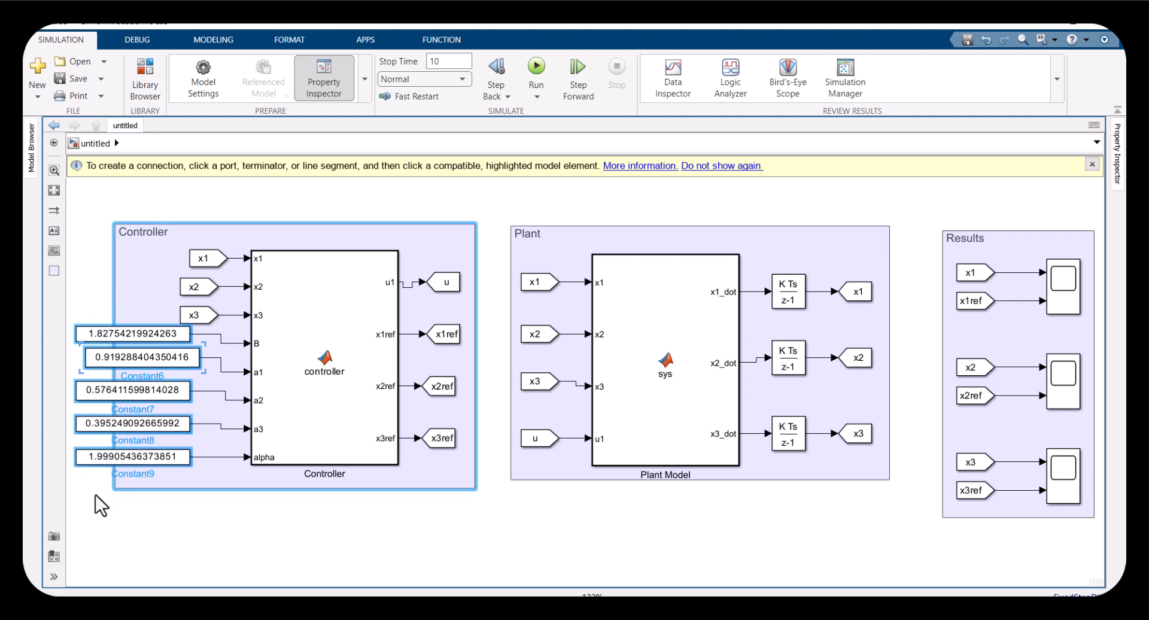
left_click_drag(90, 334, 93, 499)
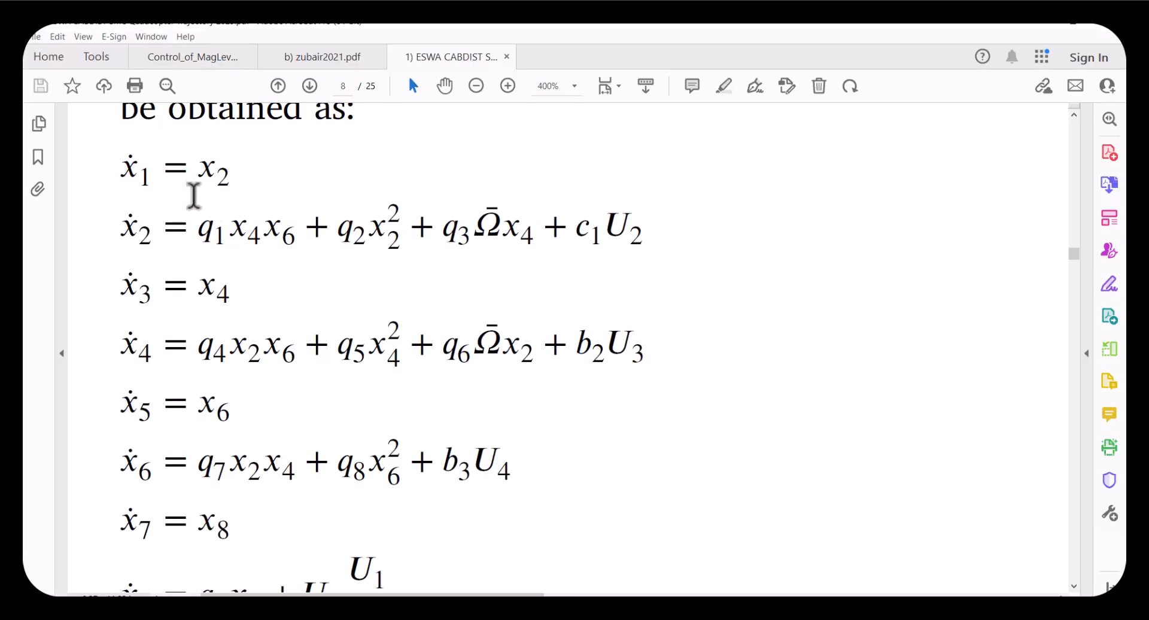
Examine the state equations in the ESWA CABDIST paper
left_click_drag(126, 161, 654, 246)
left_click(595, 246)
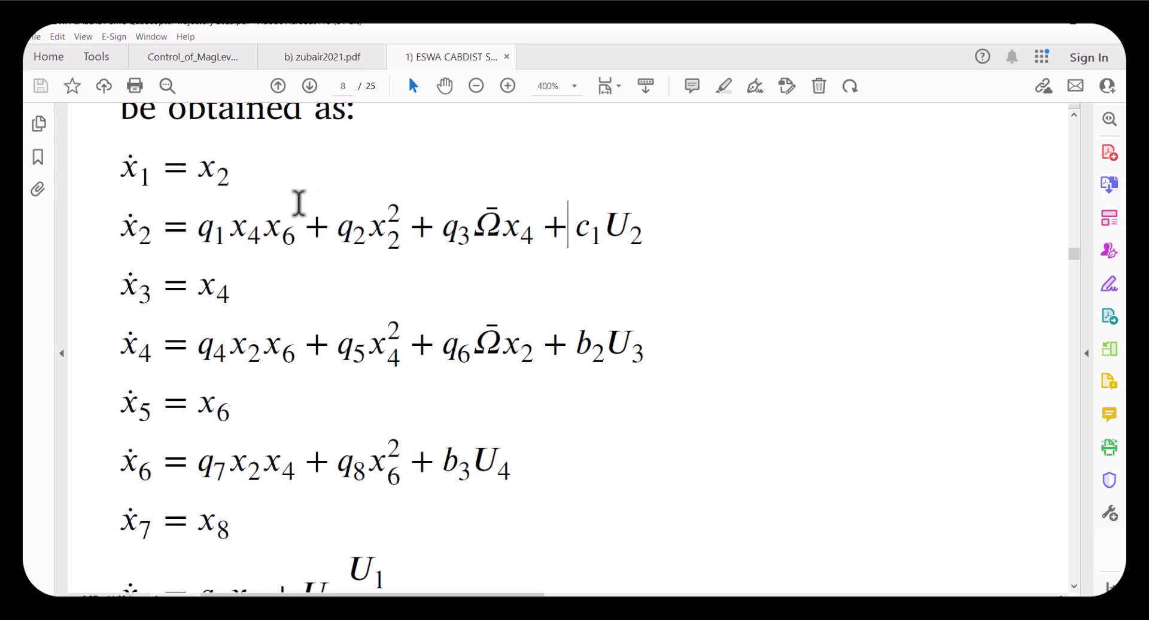
left_click_drag(118, 169, 644, 222)
left_click(442, 229)
left_click_drag(222, 187, 159, 174)
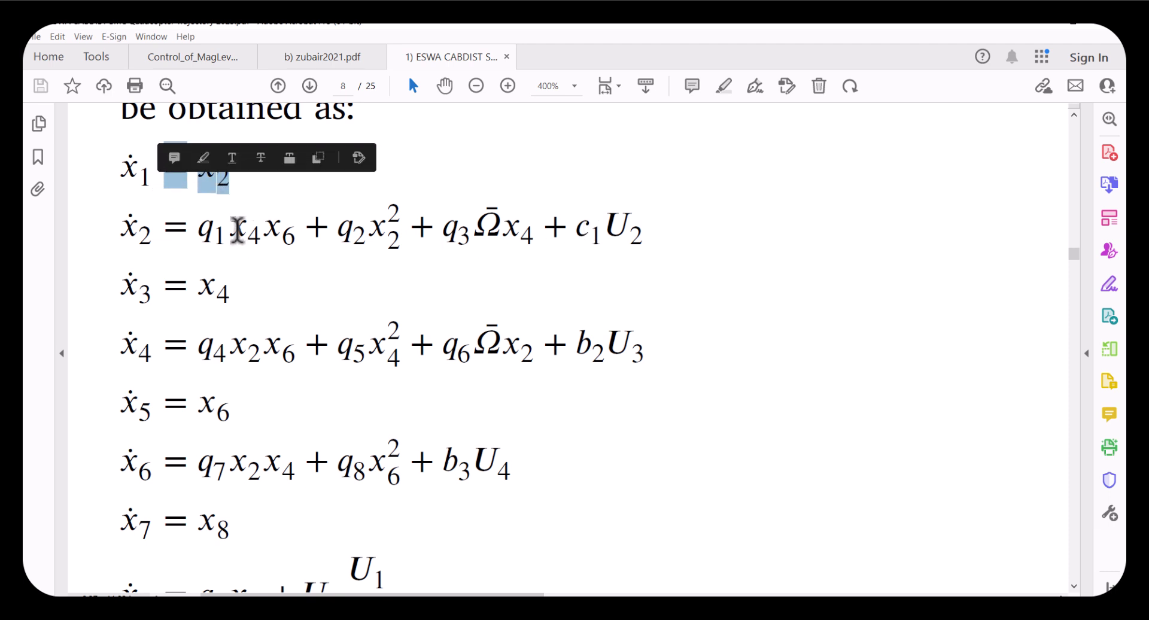
left_click(205, 232)
left_click_drag(206, 232, 640, 244)
left_click(611, 229)
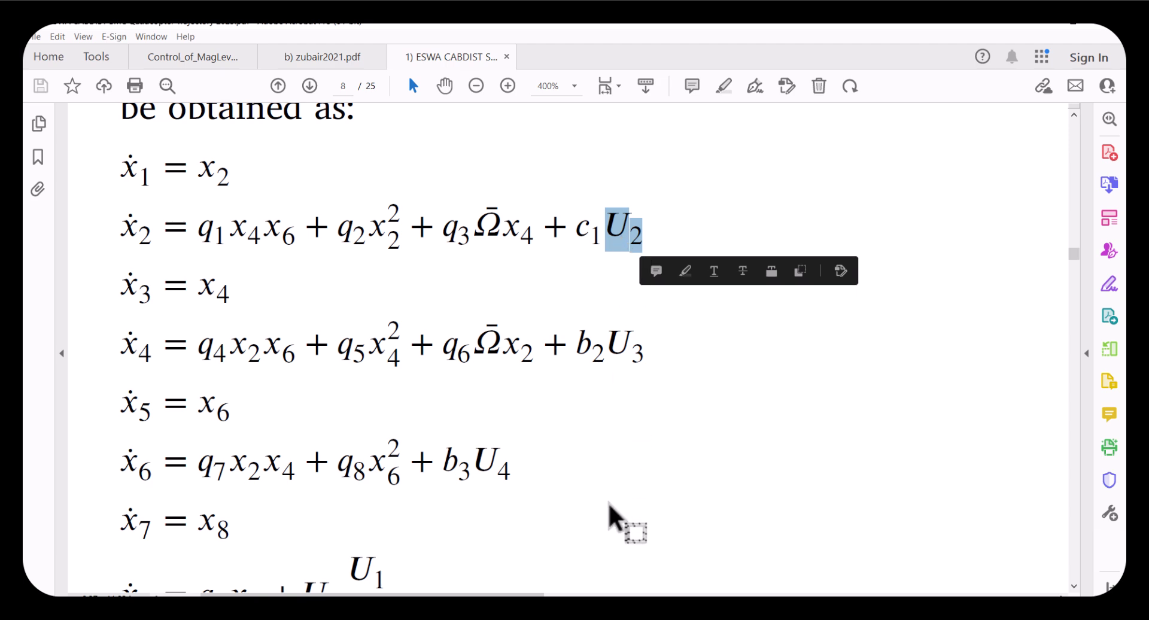
Switch back to the model and select the Results area and the five Constant blocks feeding the controller's parameter inputs
left_click(606, 590)
left_click_drag(937, 212, 1050, 543)
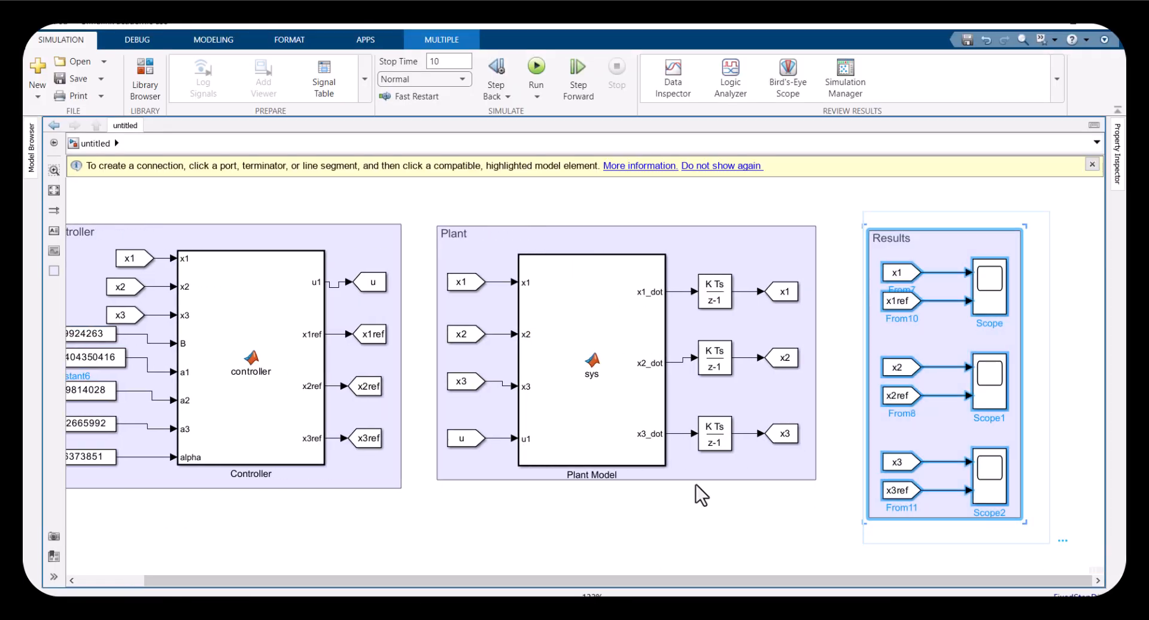
left_click_drag(428, 591, 360, 590)
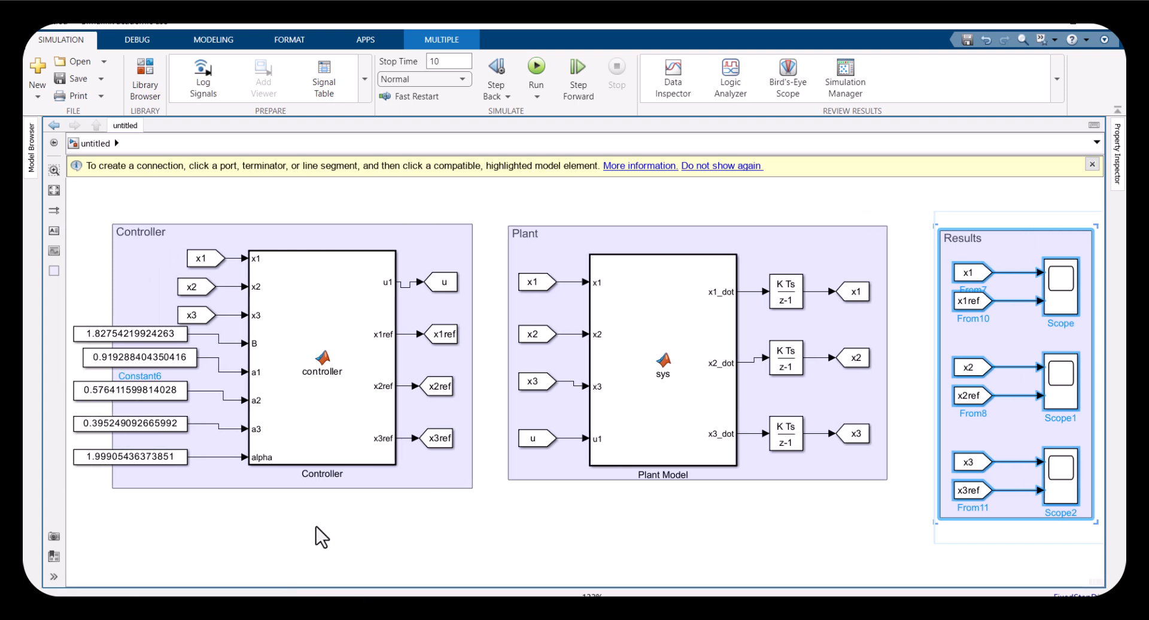
left_click_drag(83, 305, 111, 504)
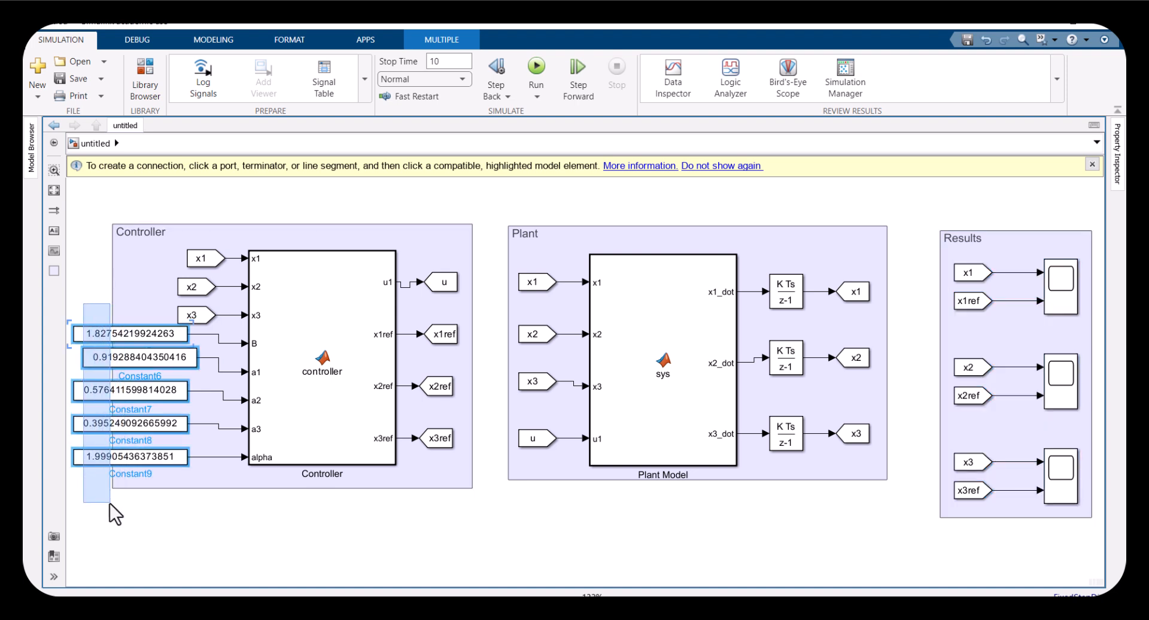
left_click_drag(107, 504, 185, 288)
left_click(122, 542)
Highlight the x2 state equation in the ESWA CABDIST paper
key("alt+Tab")
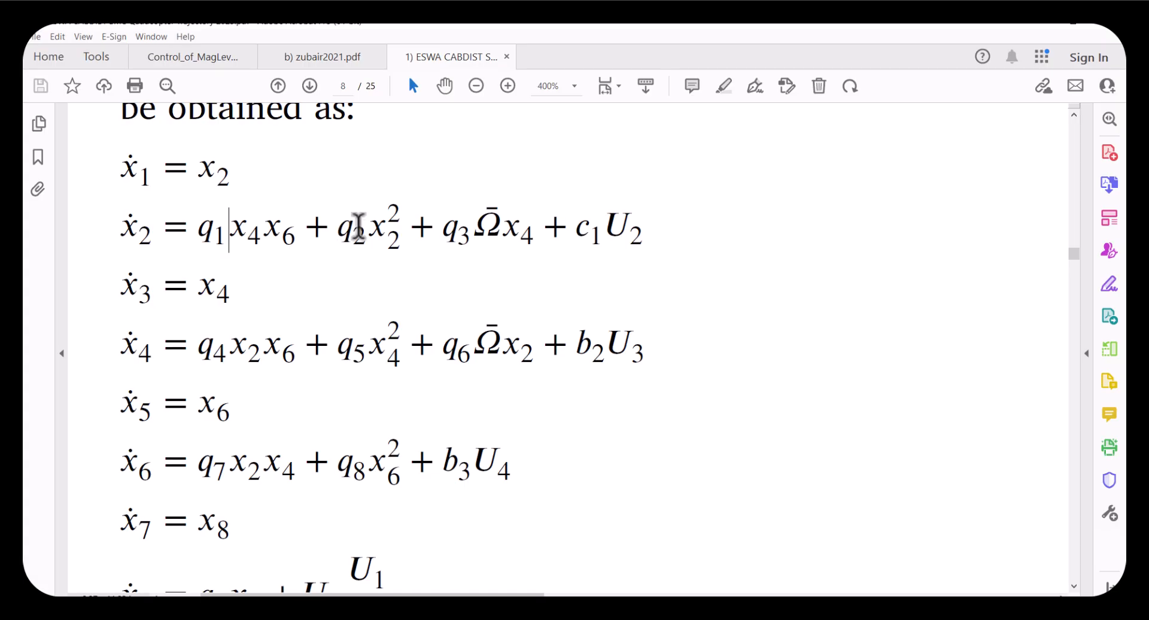
left_click_drag(632, 226, 123, 165)
Examine the handwritten pitch-control state space and sliding surface definition in the SMC Quad Model notes
key("alt+Tab")
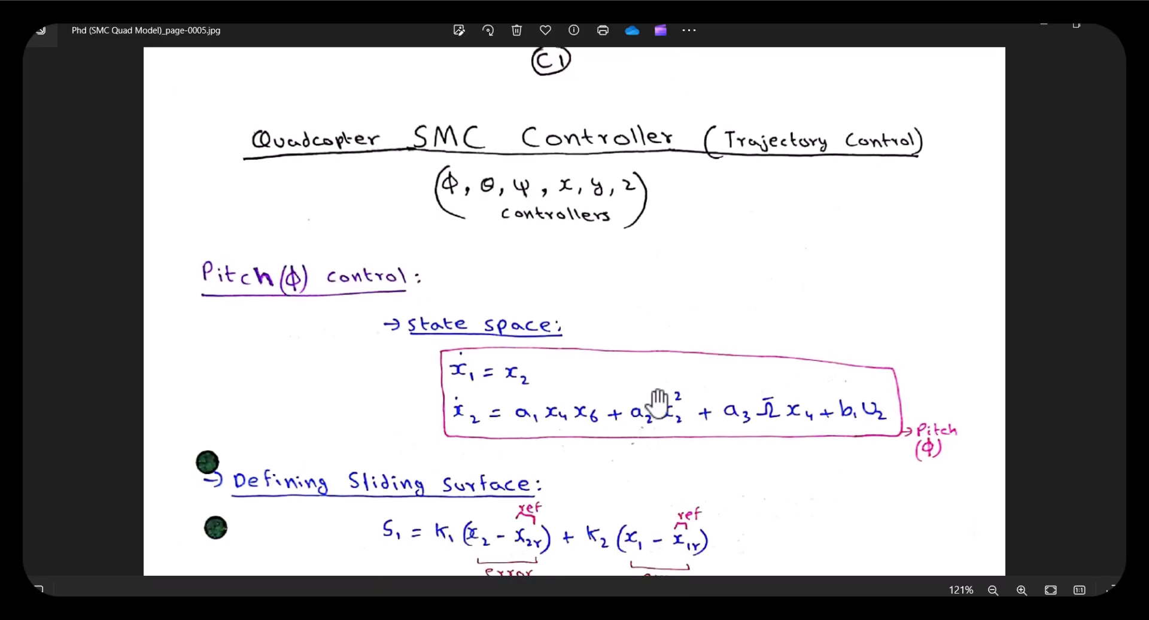
scroll(550, 273, "up", 2)
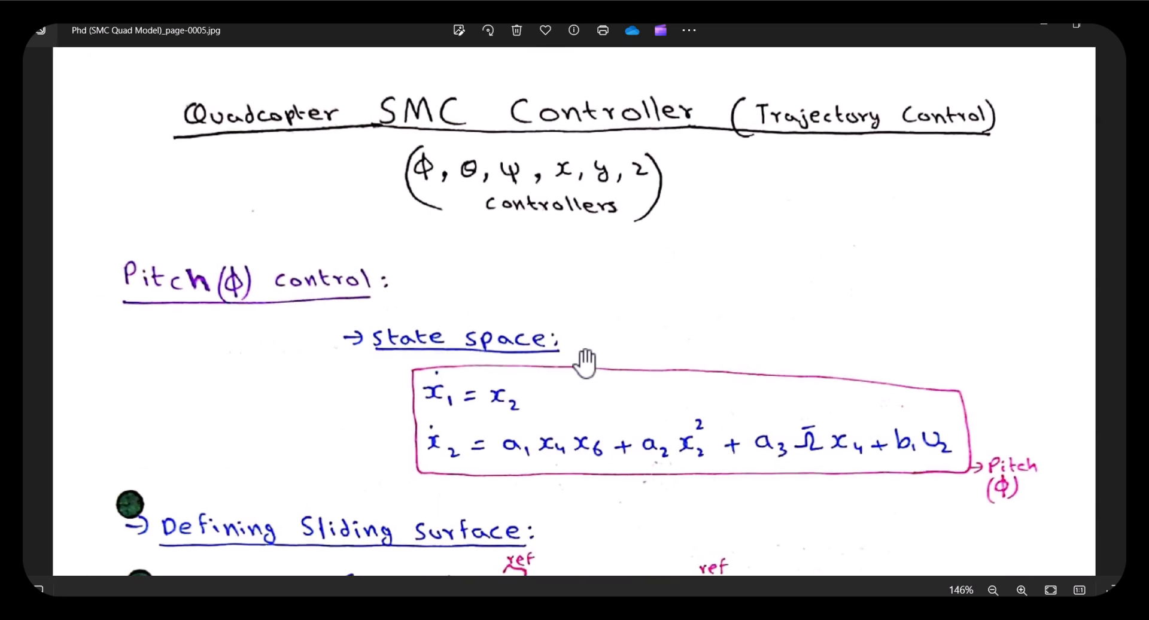
left_click_drag(585, 362, 584, 336)
scroll(856, 390, "up", 2)
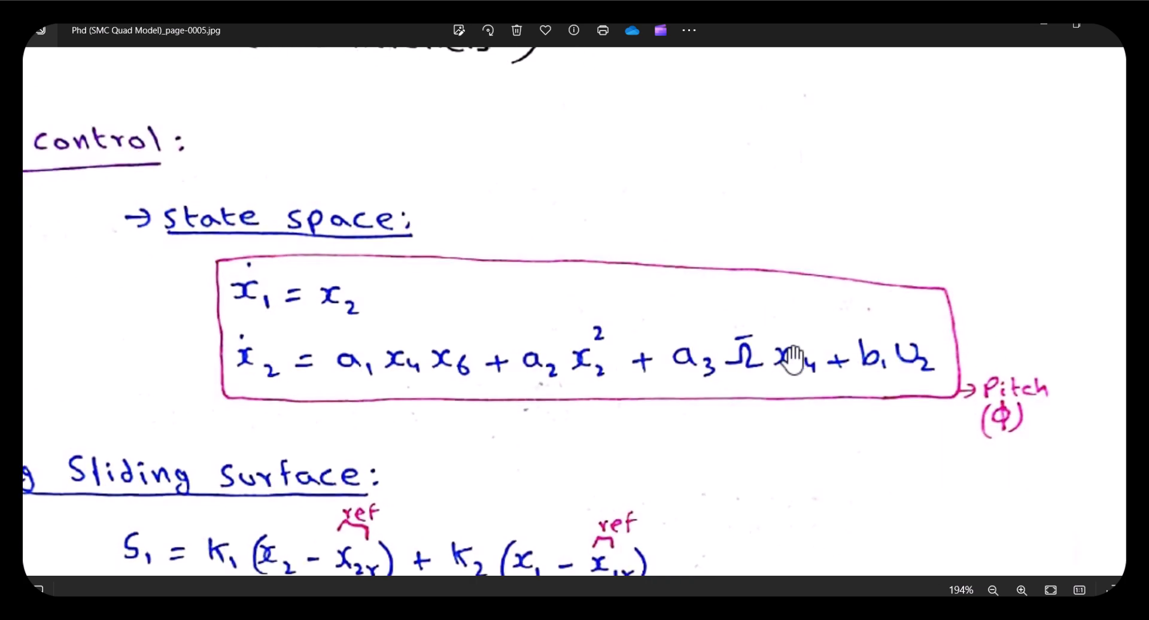
left_click_drag(551, 423, 640, 308)
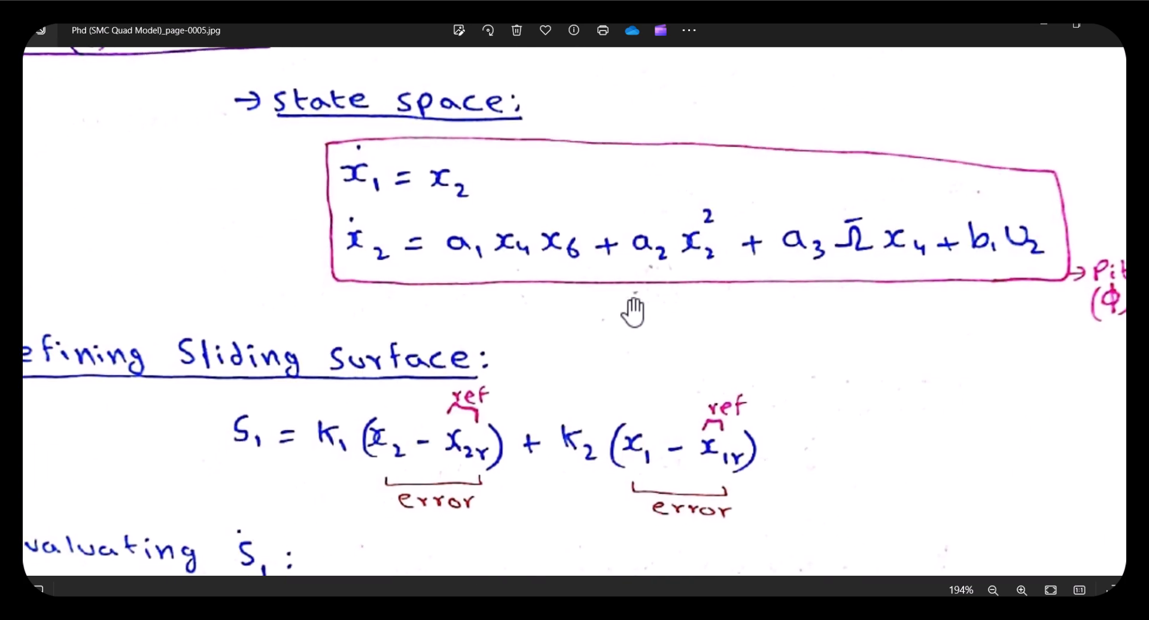
scroll(465, 360, "down", 1)
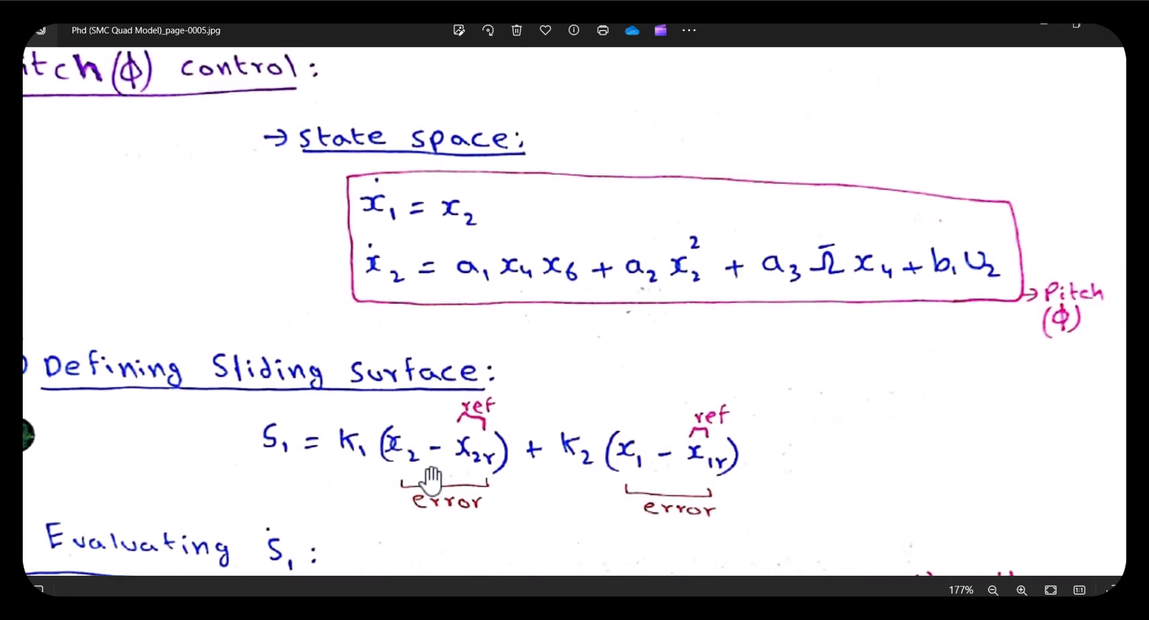
left_click_drag(274, 445, 291, 446)
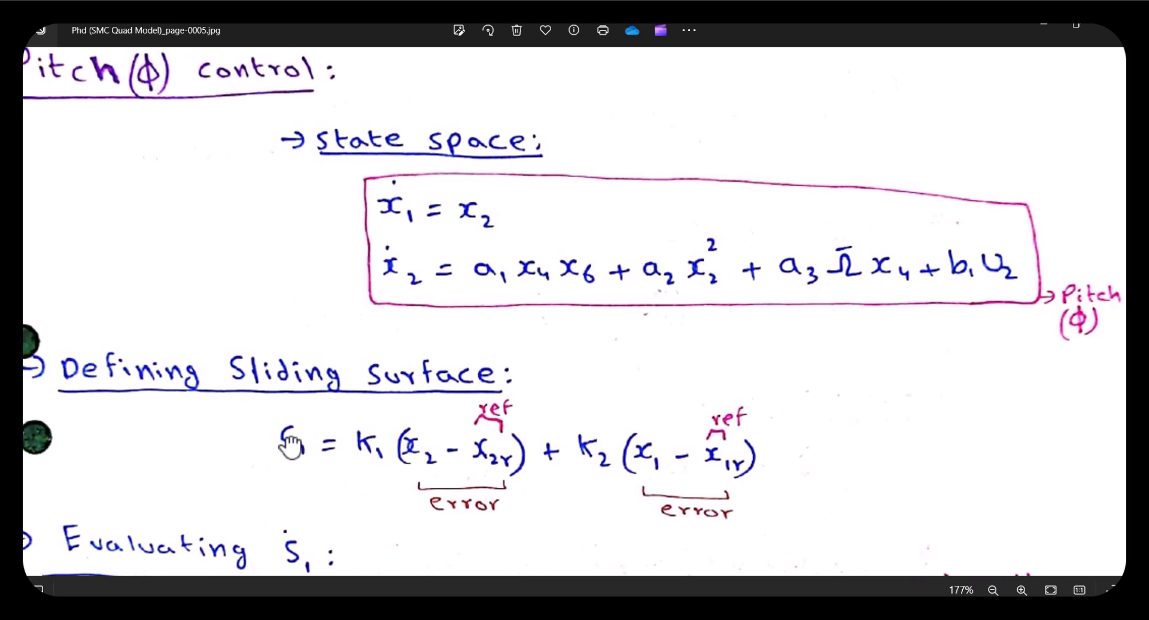
left_click_drag(410, 291, 411, 273)
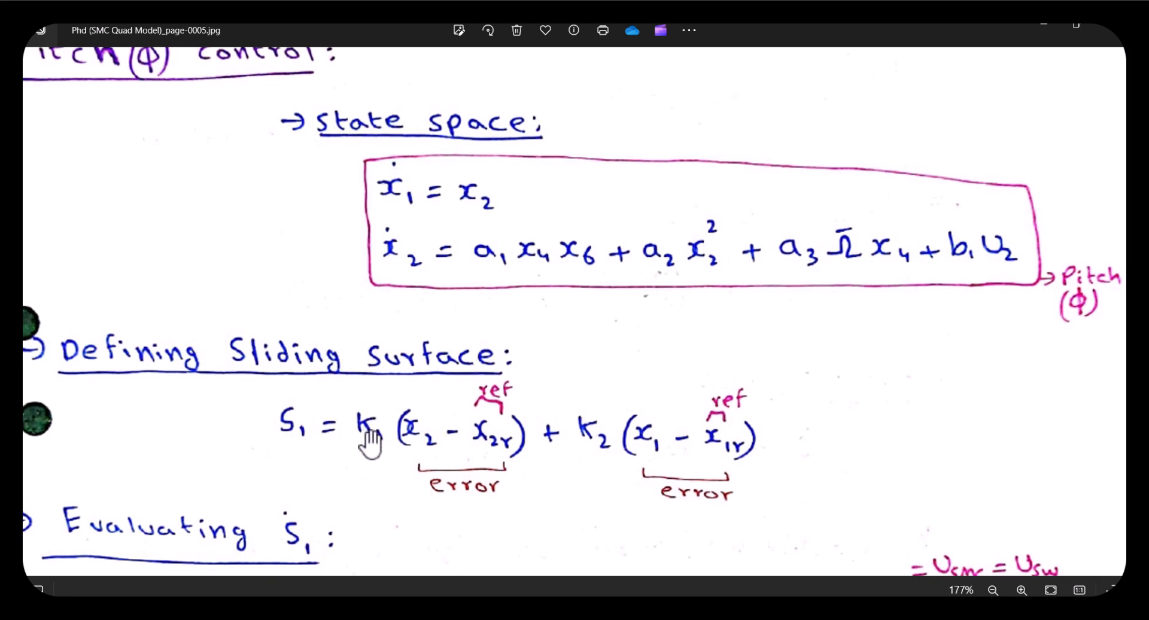
scroll(423, 499, "down", 2)
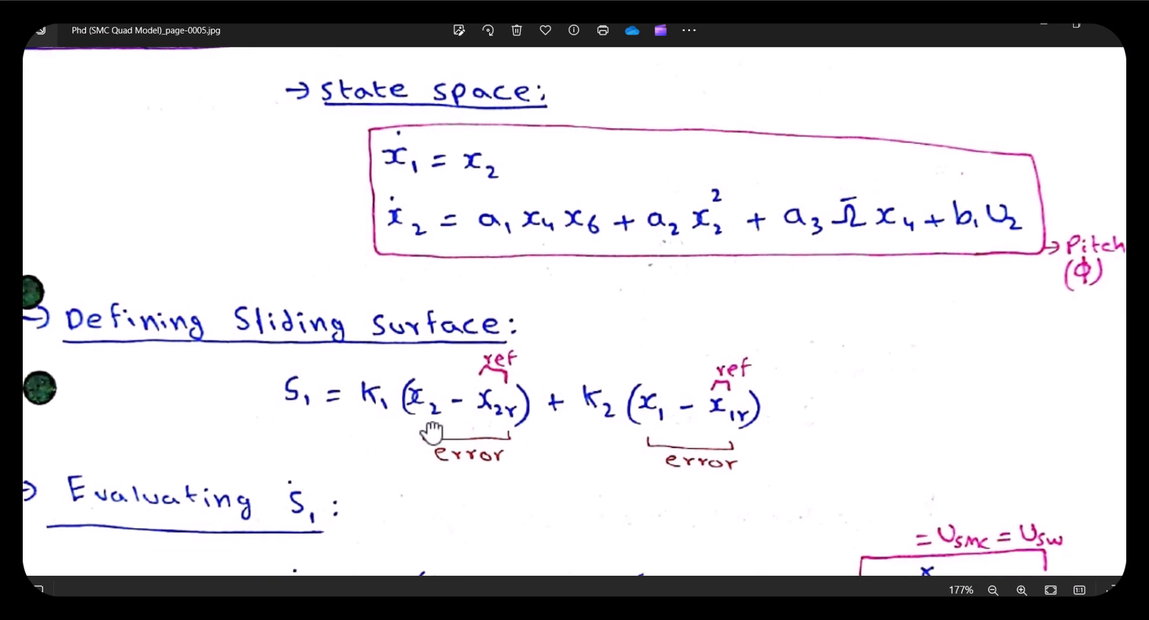
left_click_drag(345, 450, 336, 476)
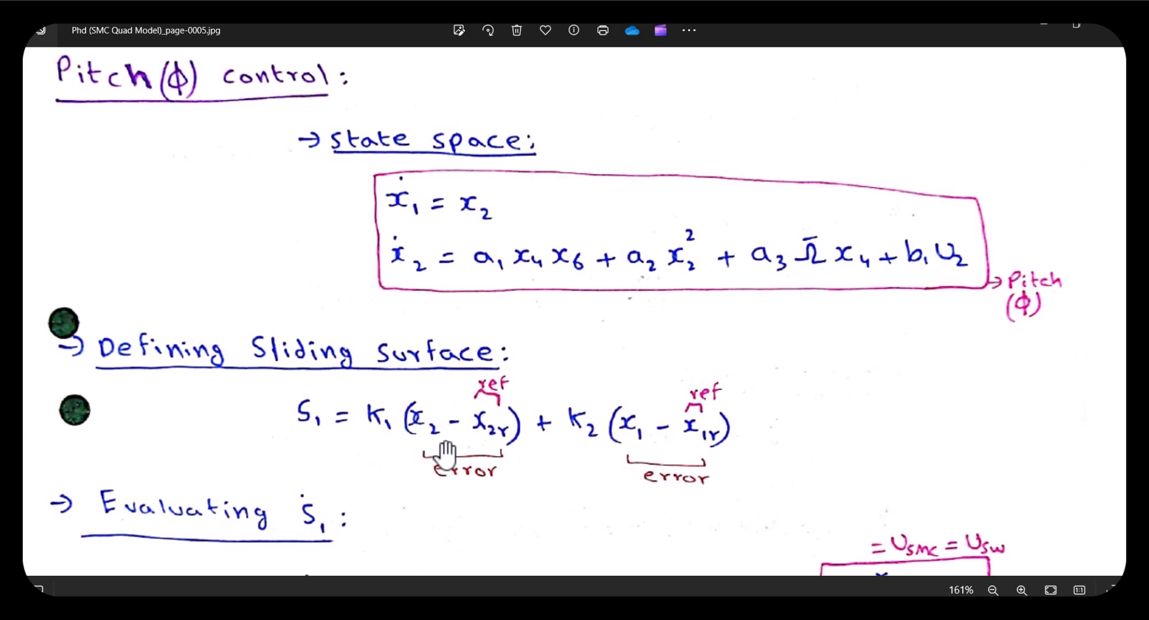
scroll(497, 451, "up", 5)
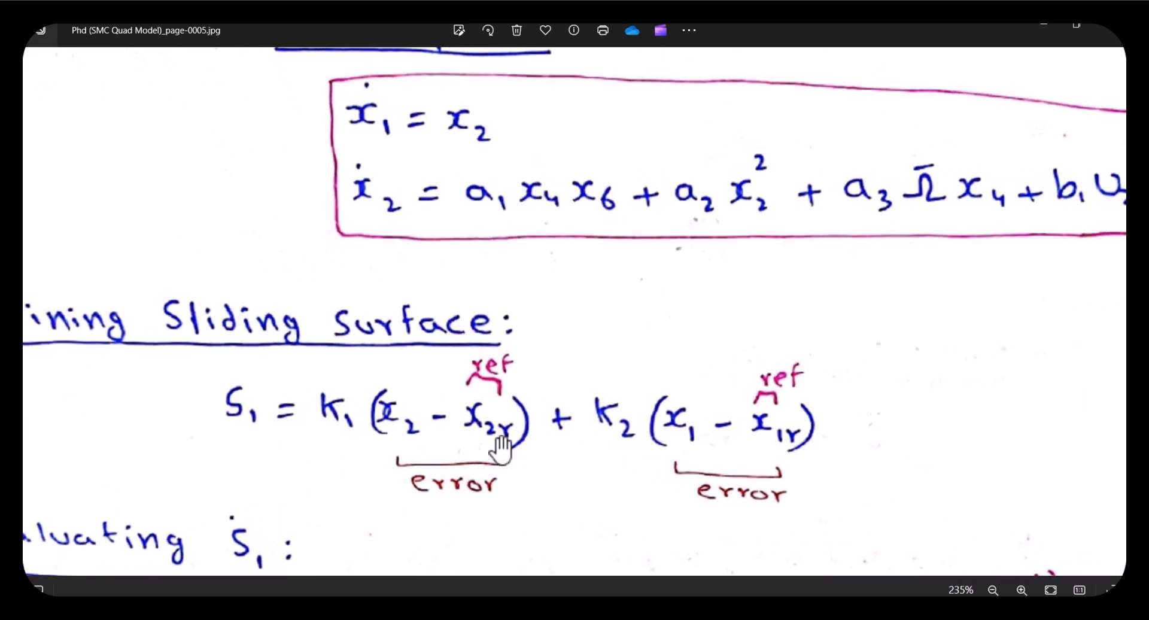
left_click_drag(980, 420, 945, 405)
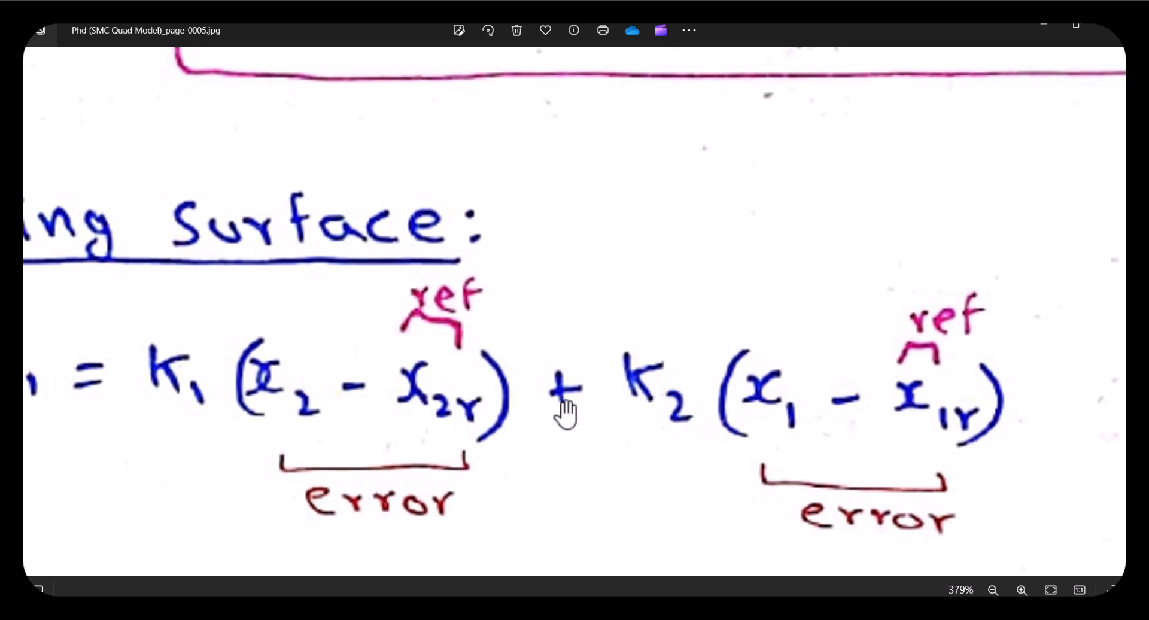
left_click_drag(413, 405, 432, 374)
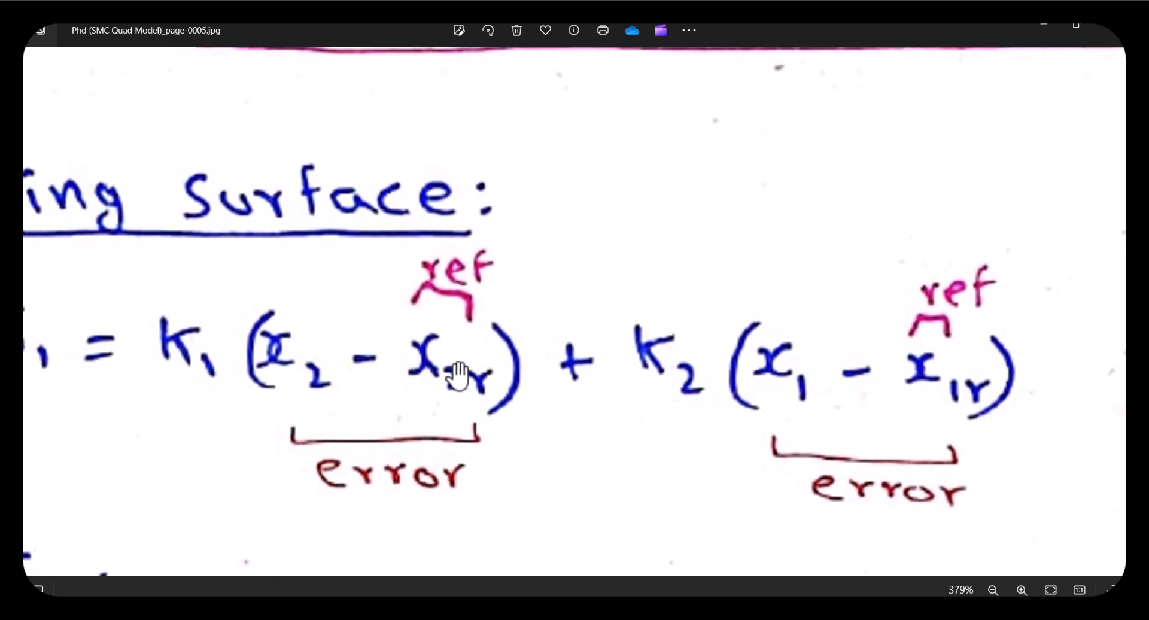
scroll(457, 377, "down", 3)
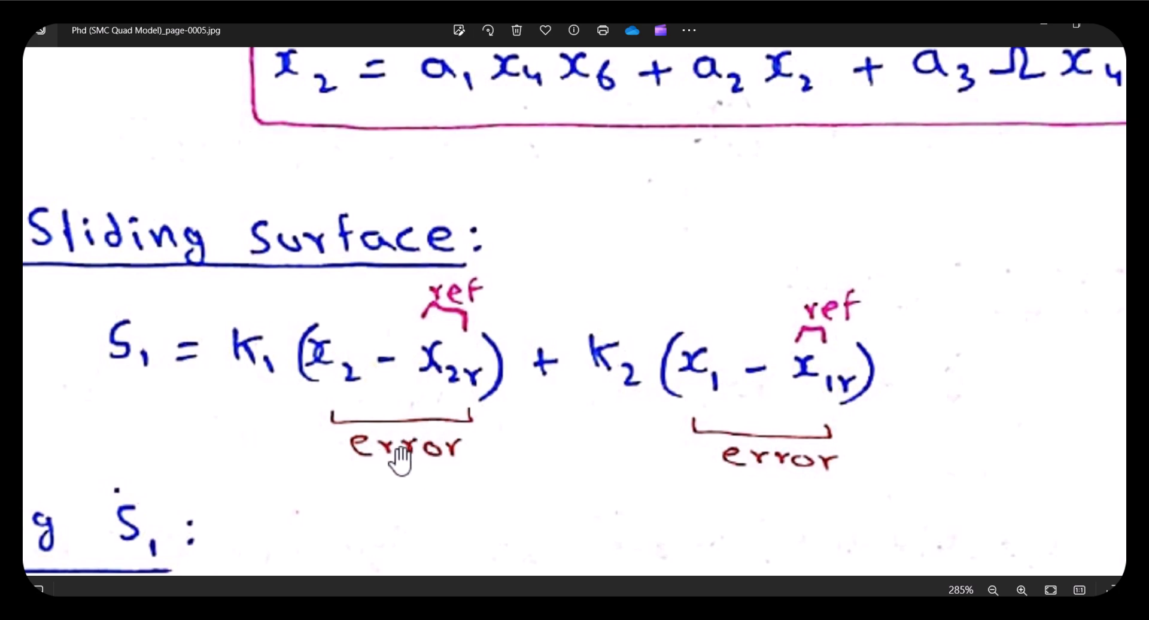
scroll(399, 461, "down", 3)
left_click_drag(324, 500, 346, 423)
scroll(329, 318, "up", 1)
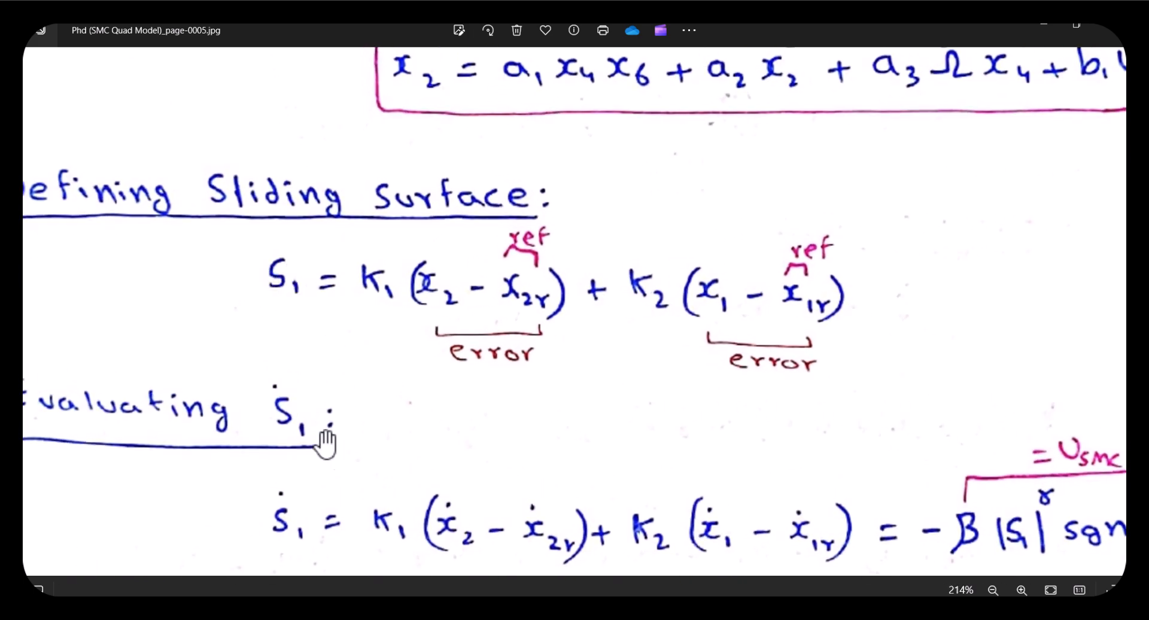
left_click_drag(447, 462, 340, 443)
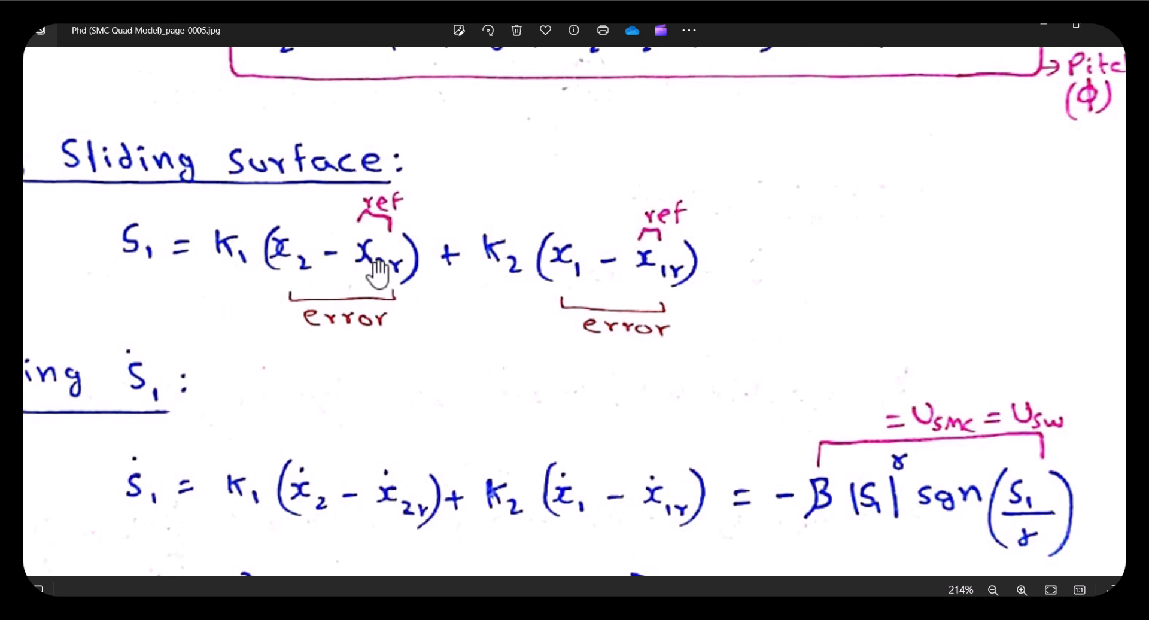
left_click_drag(642, 524, 641, 523)
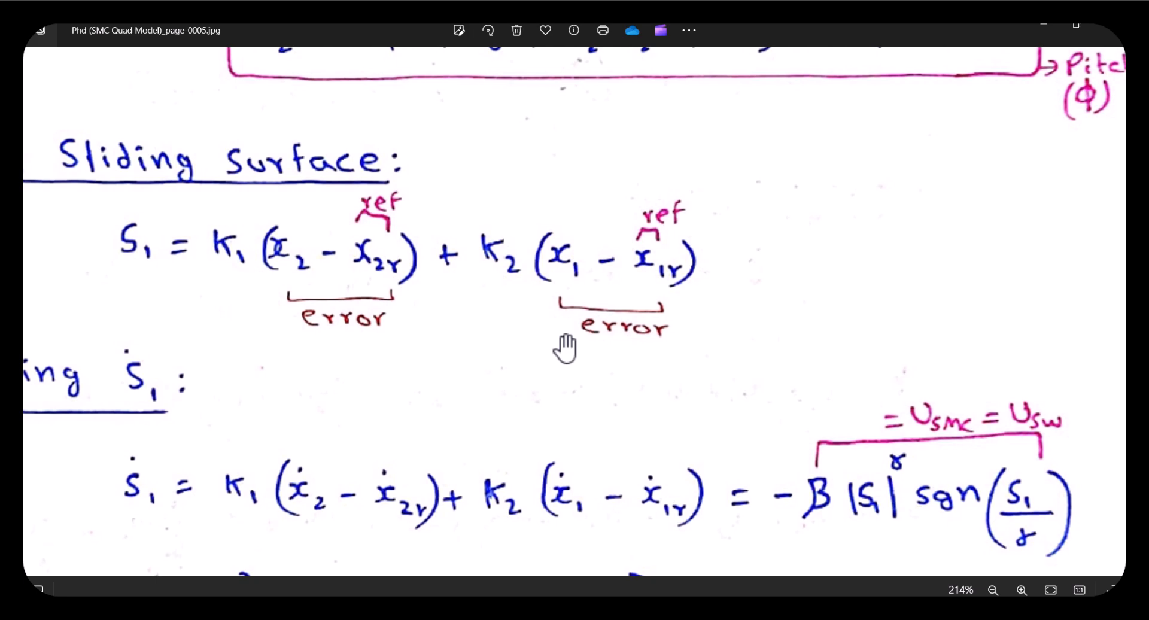
scroll(565, 349, "down", 1)
scroll(461, 413, "up", 2)
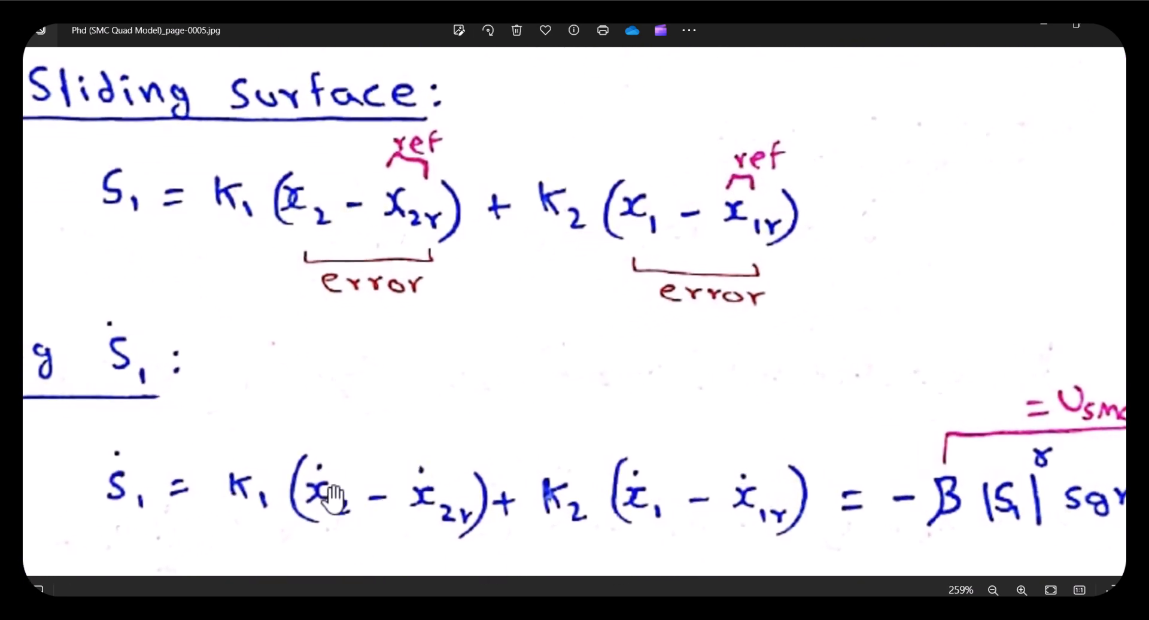
left_click_drag(335, 502, 322, 496)
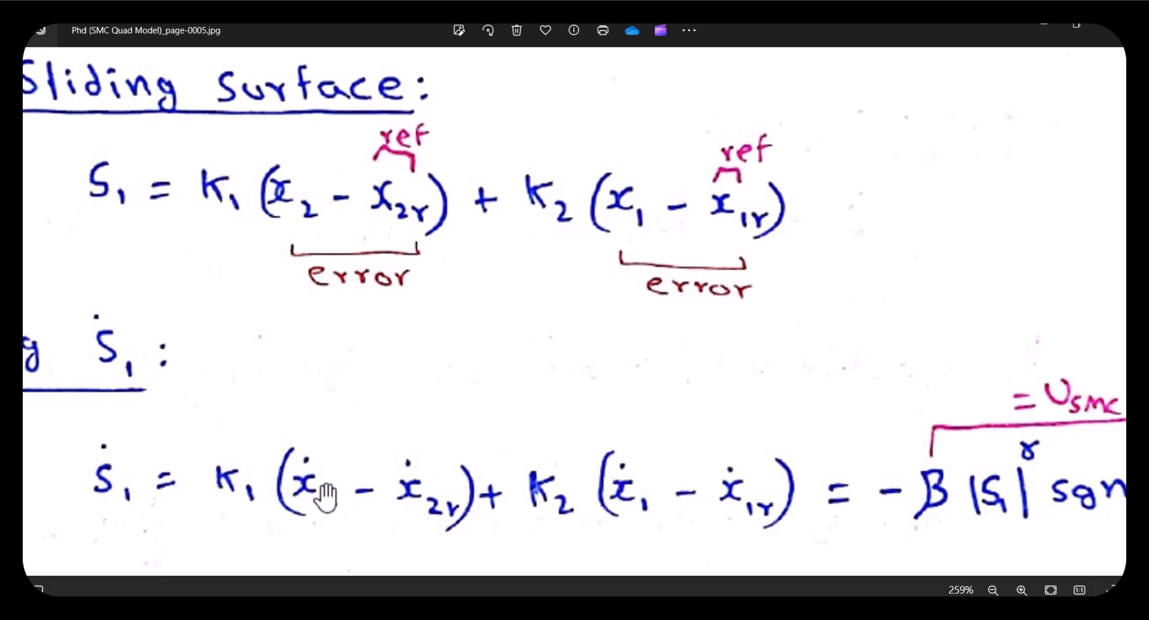
scroll(476, 311, "down", 2)
scroll(590, 347, "down", 2)
scroll(682, 293, "up", 5)
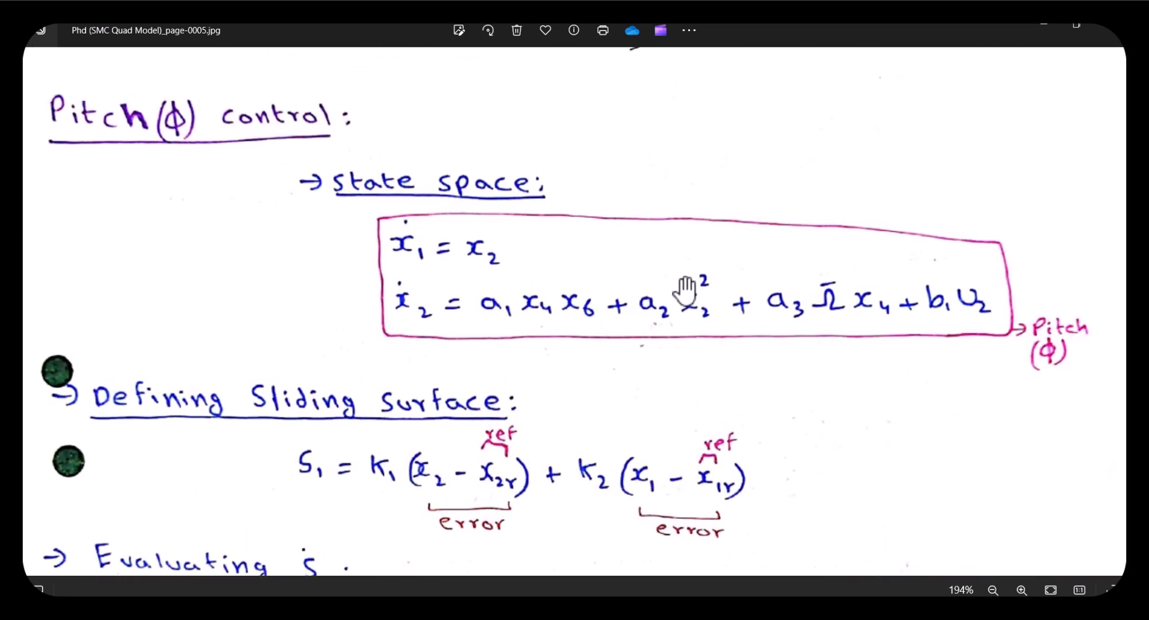
left_click_drag(223, 225, 145, 243)
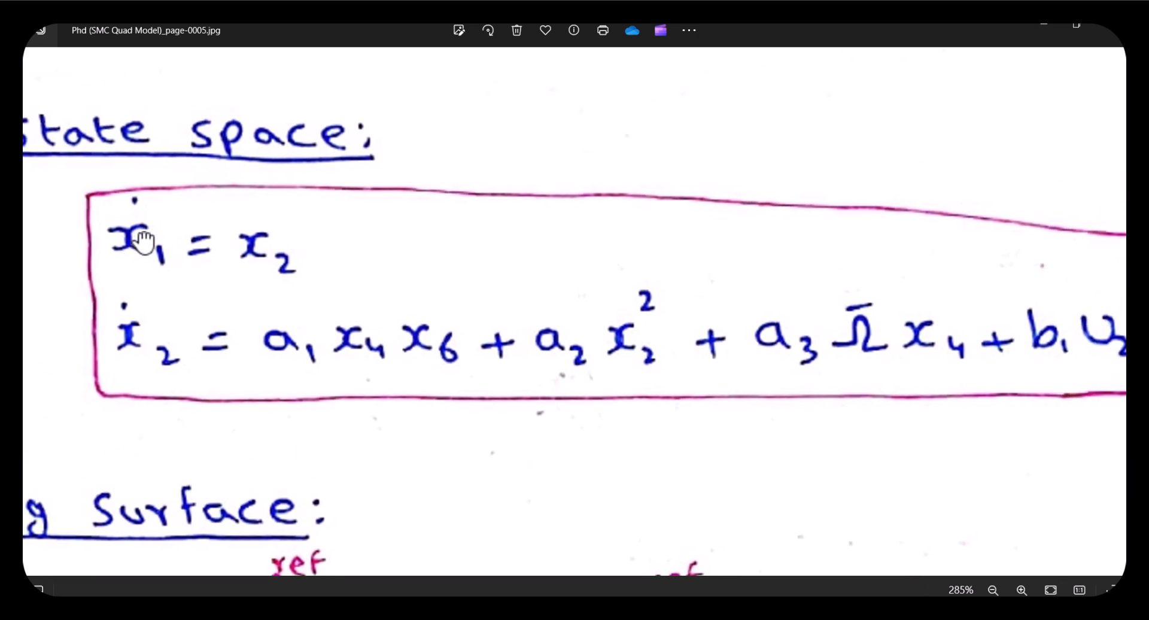
scroll(856, 350, "down", 2)
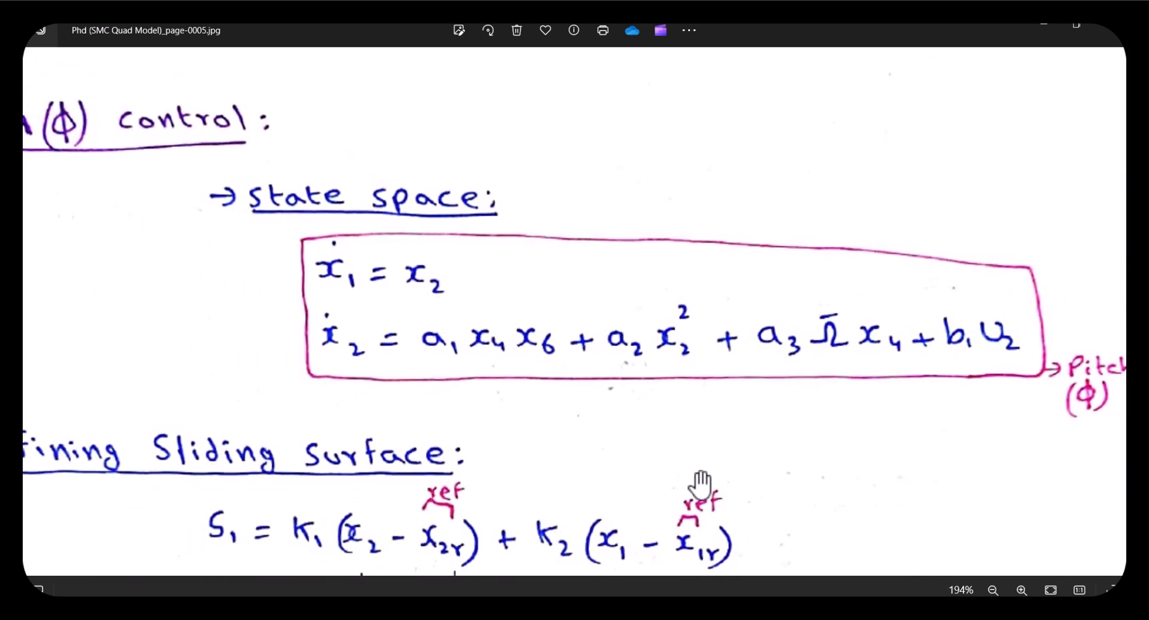
scroll(580, 452, "down", 1)
left_click_drag(580, 452, 508, 354)
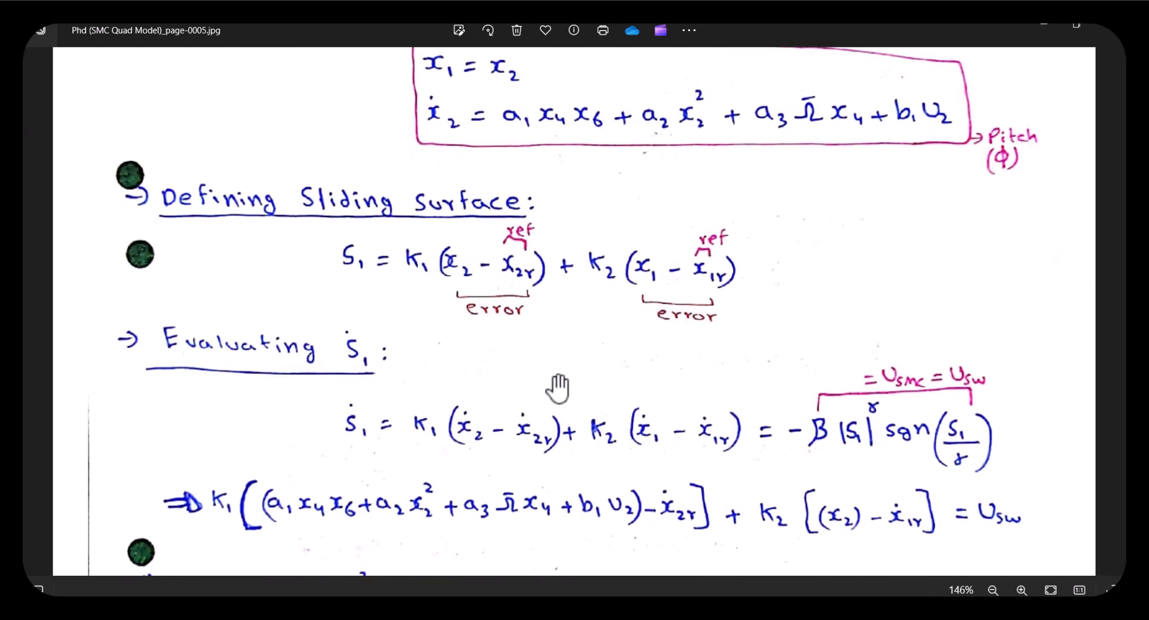
Examine the derivation of the sliding surface derivative and the pitch control law in the handwritten notes
scroll(508, 354, "up", 2)
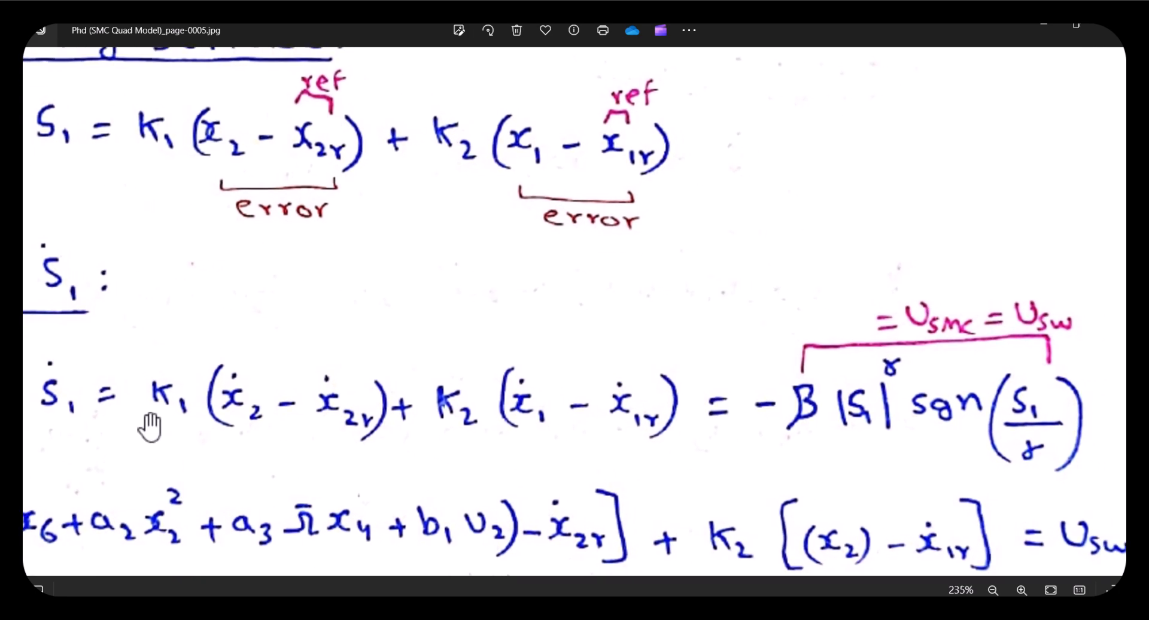
left_click_drag(147, 423, 149, 459)
scroll(527, 461, "right", 2)
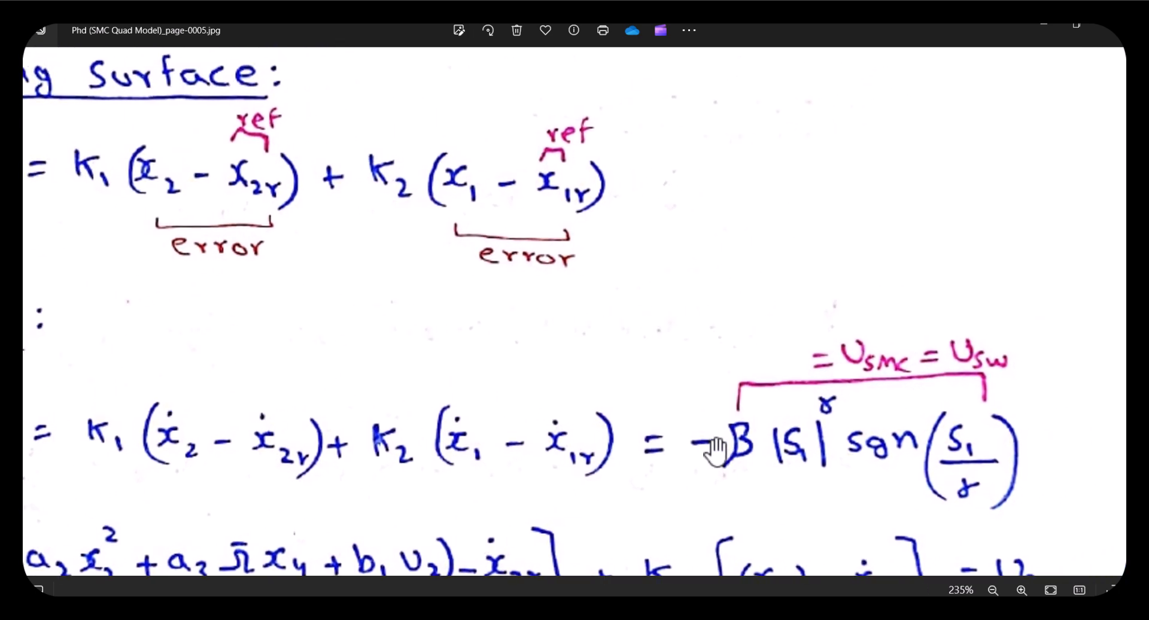
scroll(826, 454, "right", 1)
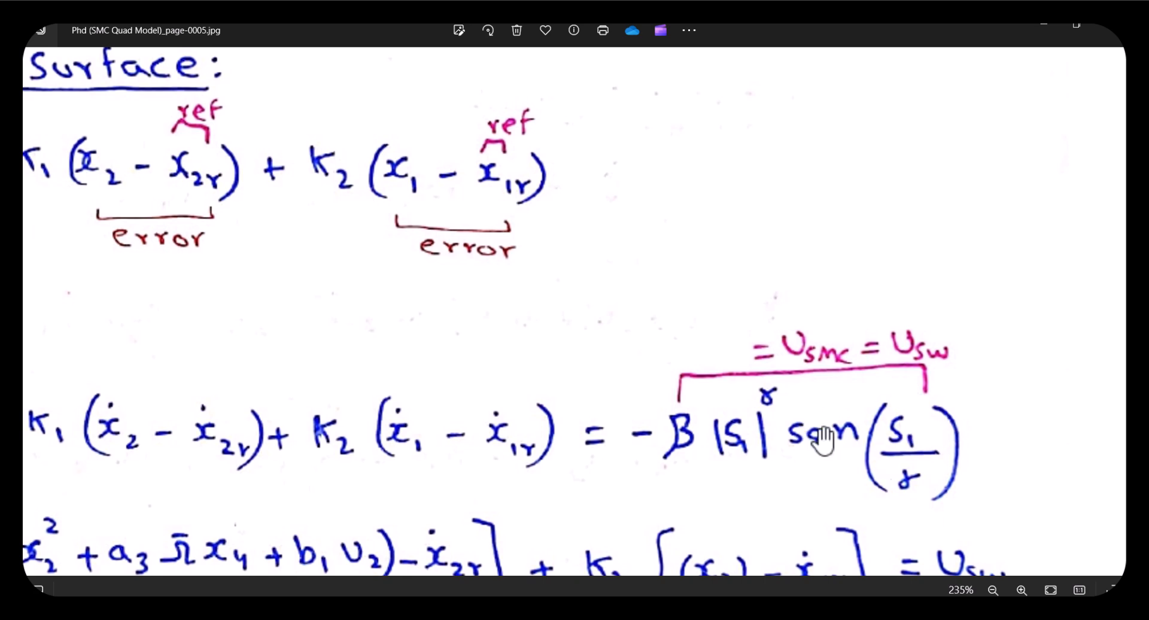
left_click_drag(686, 464, 740, 452)
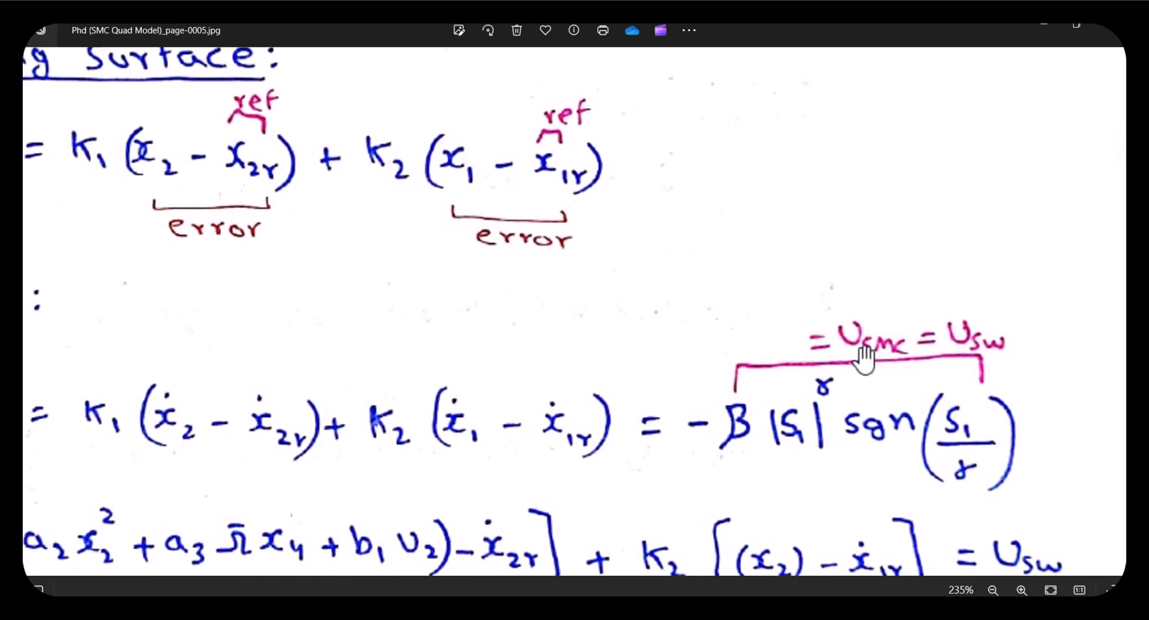
scroll(227, 472, "down", 1)
left_click_drag(223, 484, 356, 364)
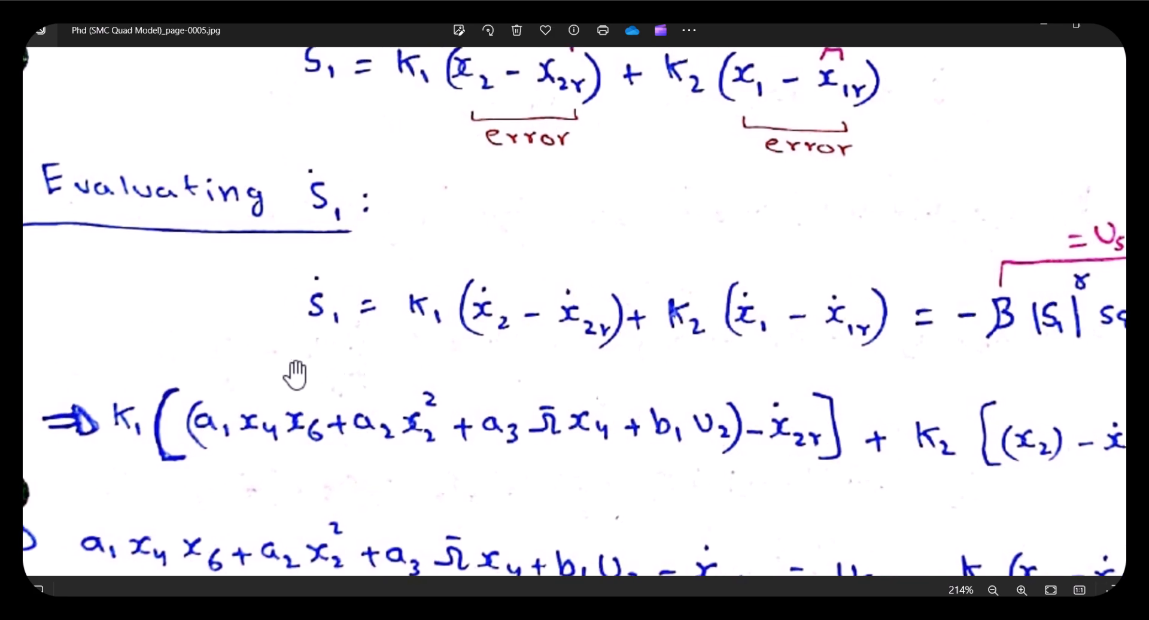
key("Left")
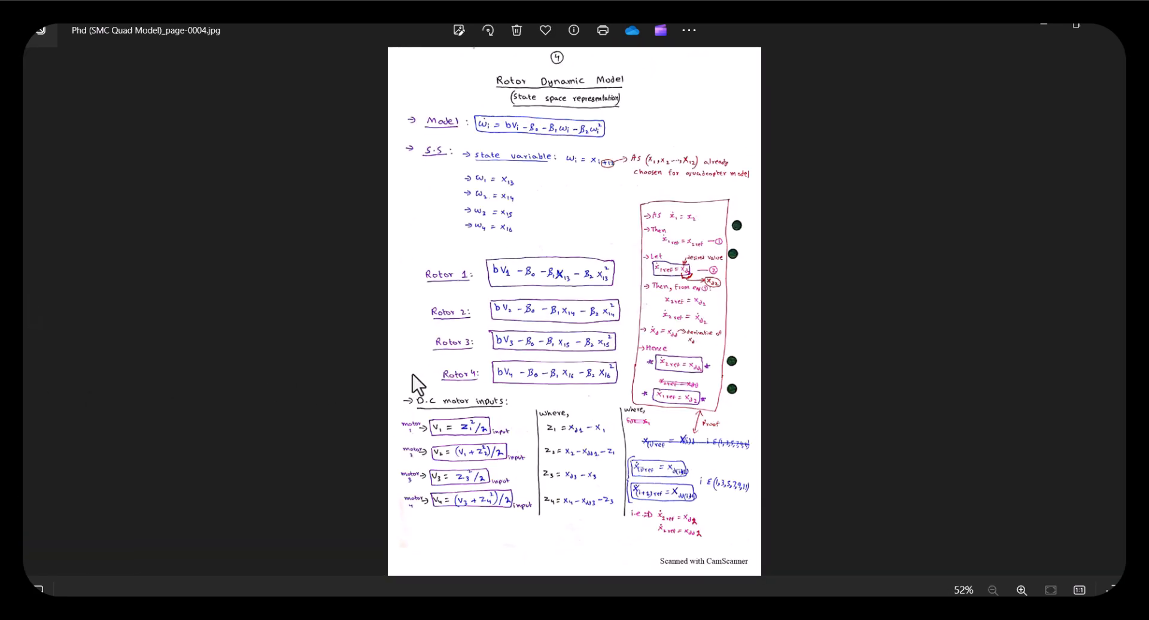
scroll(521, 333, "up", 3)
key("Right")
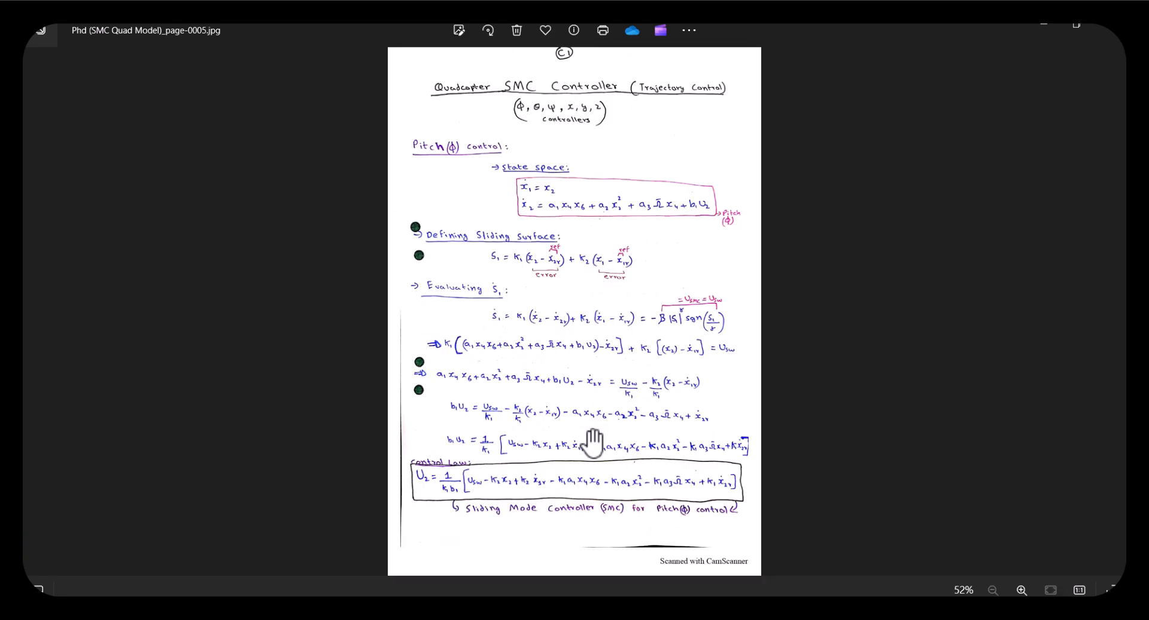
scroll(593, 443, "up", 5)
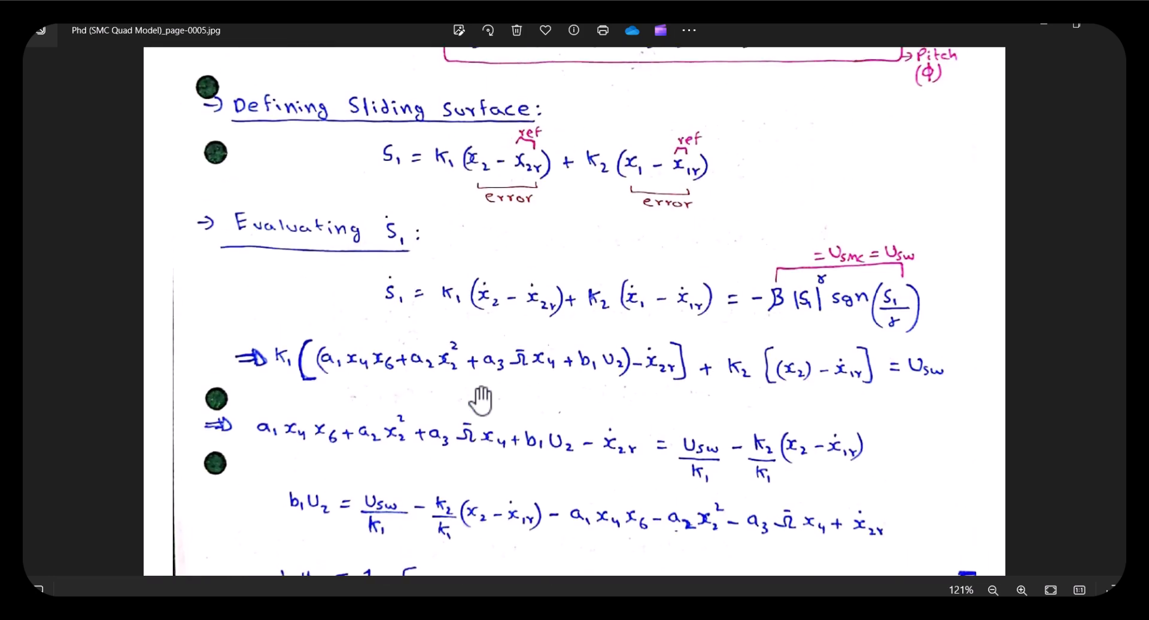
left_click_drag(463, 380, 464, 441)
scroll(461, 428, "up", 2)
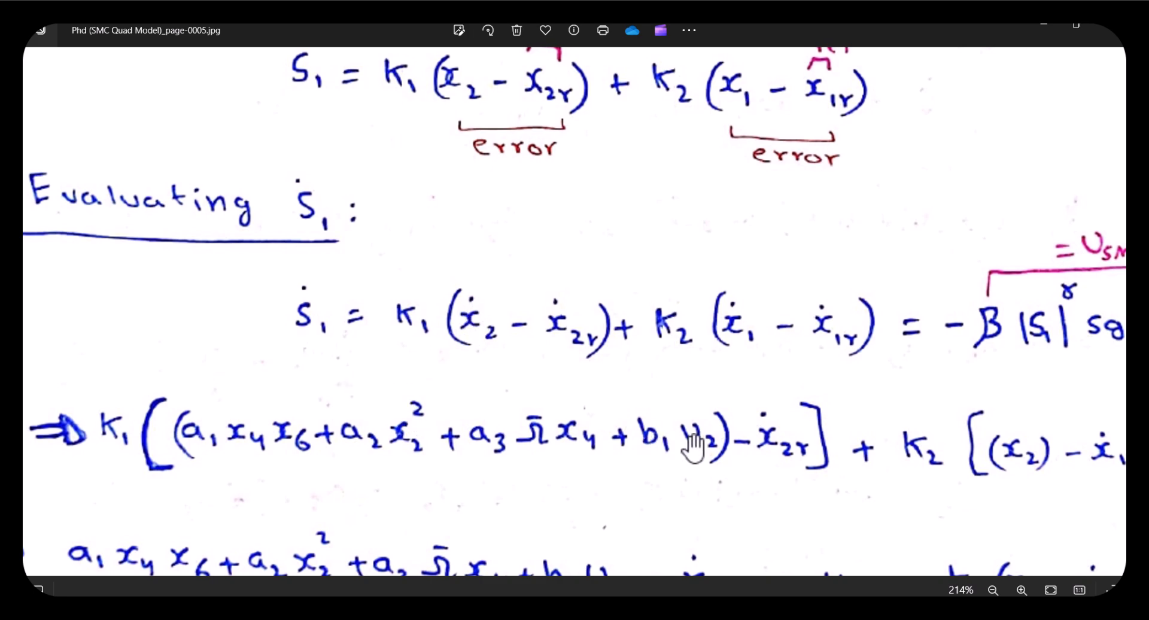
Examine how the sliding surface derivative is solved step by step for the pitch control input U2 in the notes
left_click_drag(695, 449, 694, 466)
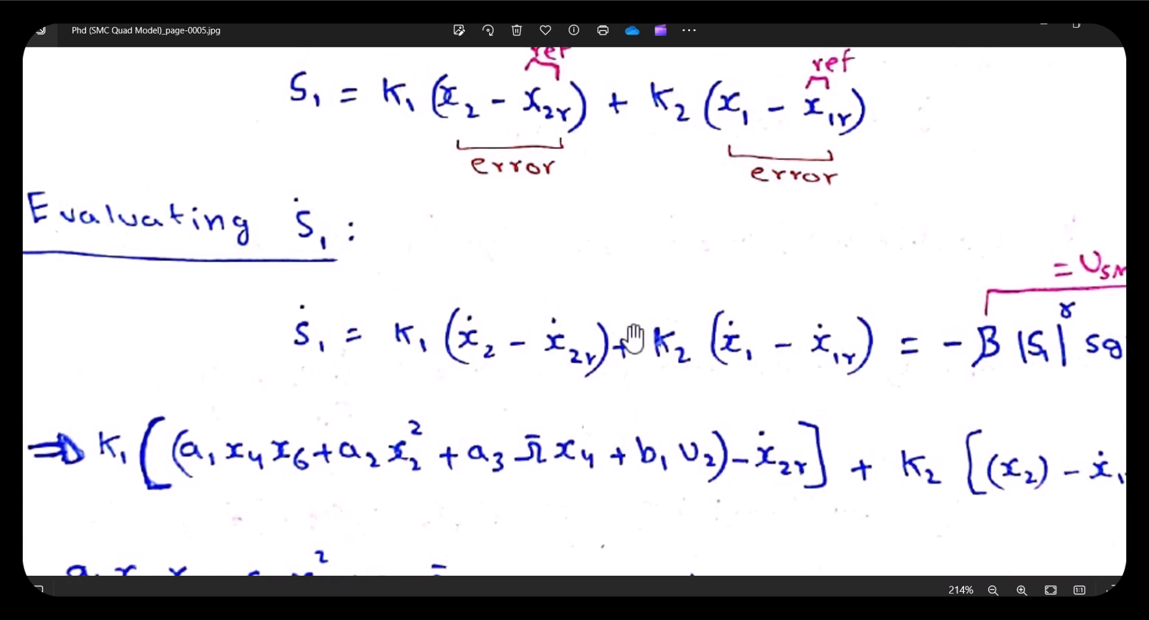
scroll(587, 364, "up", 8)
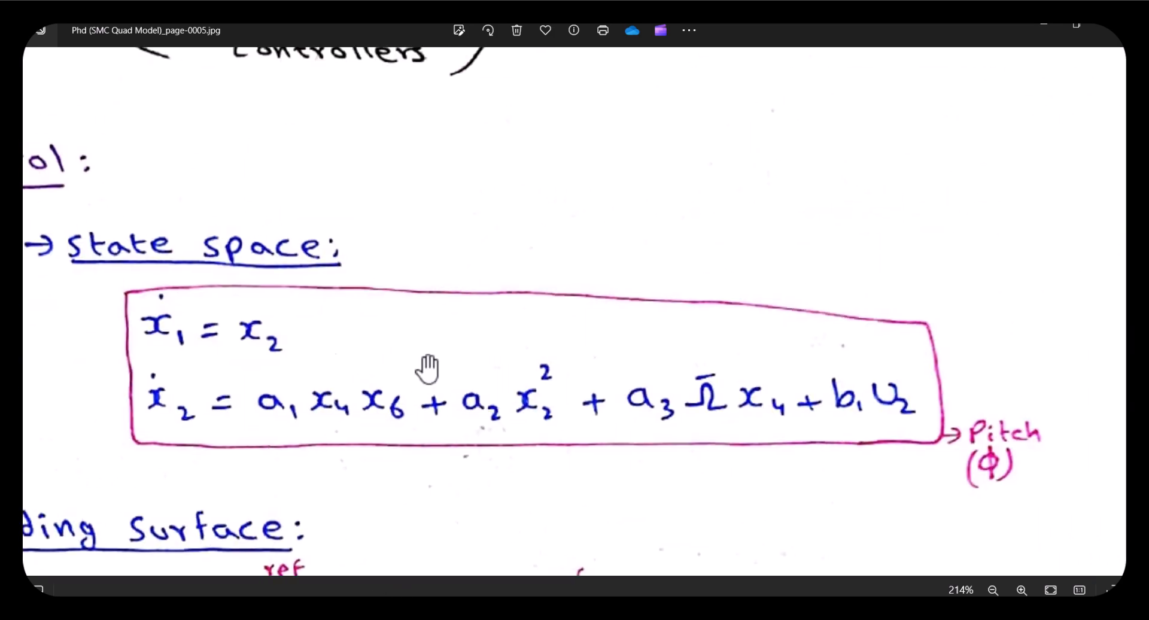
scroll(385, 431, "down", 8)
left_click_drag(447, 426, 432, 443)
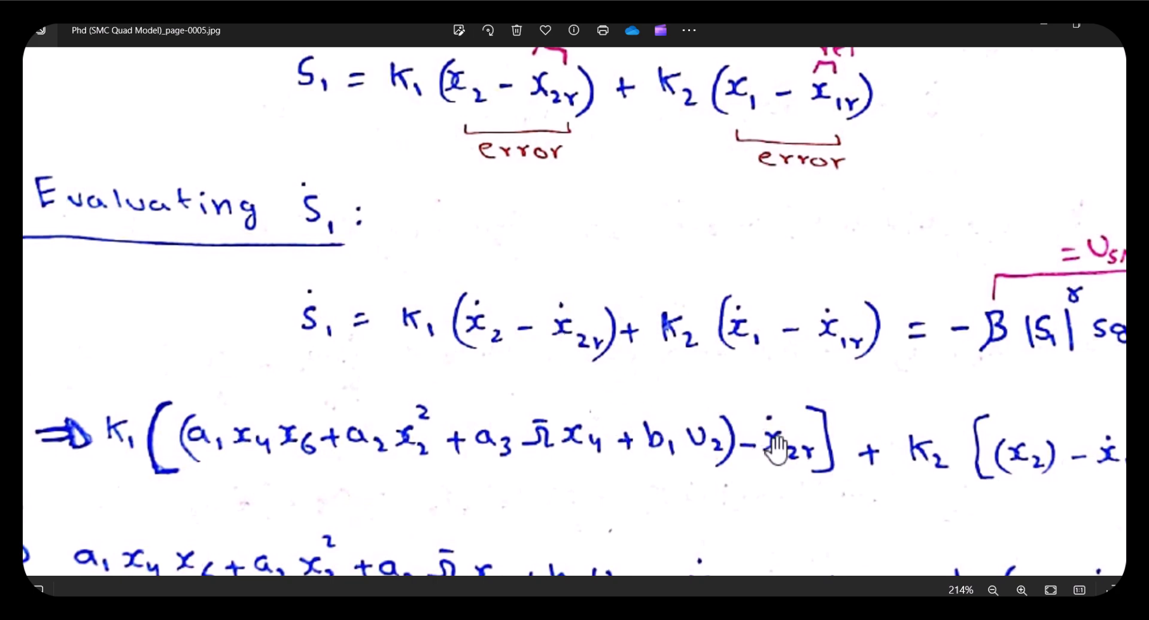
left_click_drag(785, 450, 531, 442)
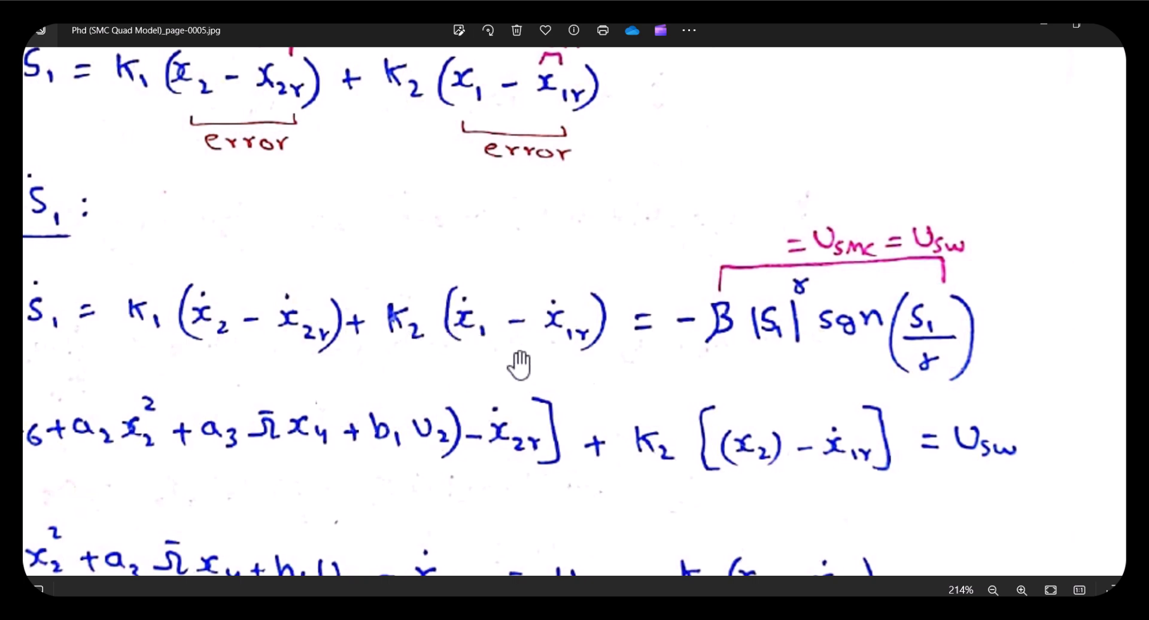
scroll(562, 357, "up", 6)
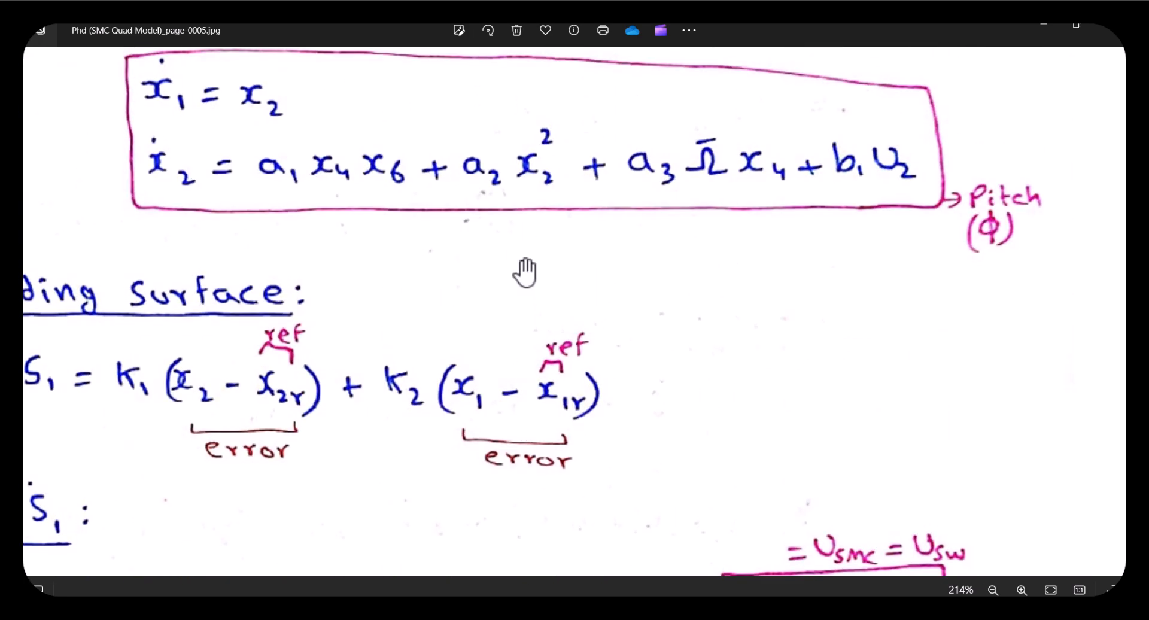
scroll(455, 302, "down", 5)
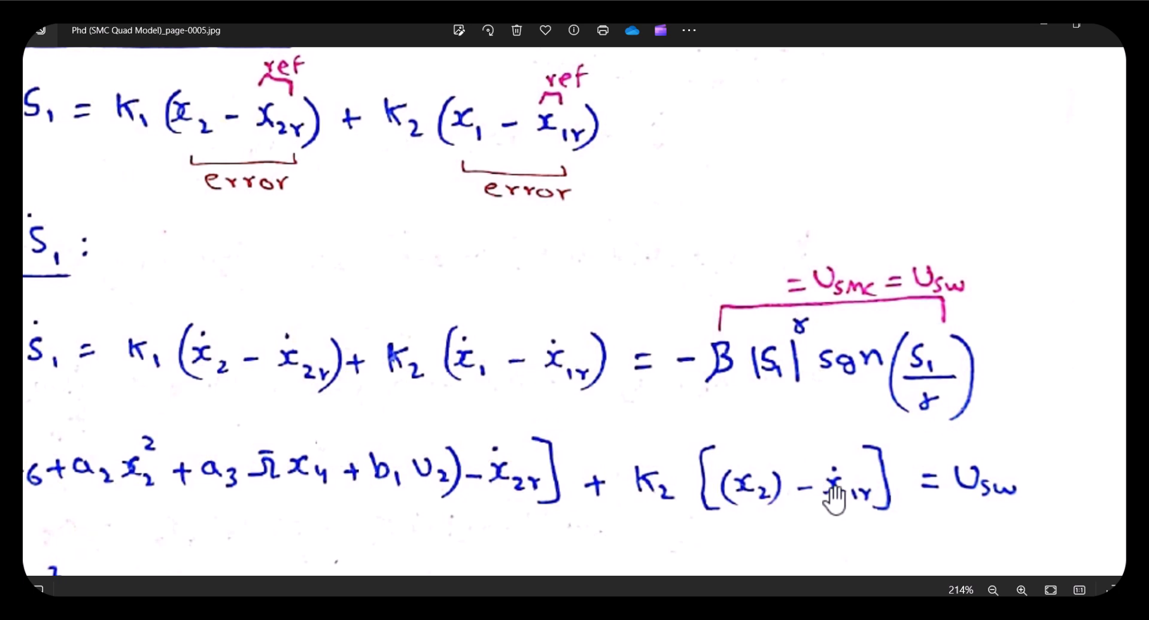
scroll(844, 502, "down", 1)
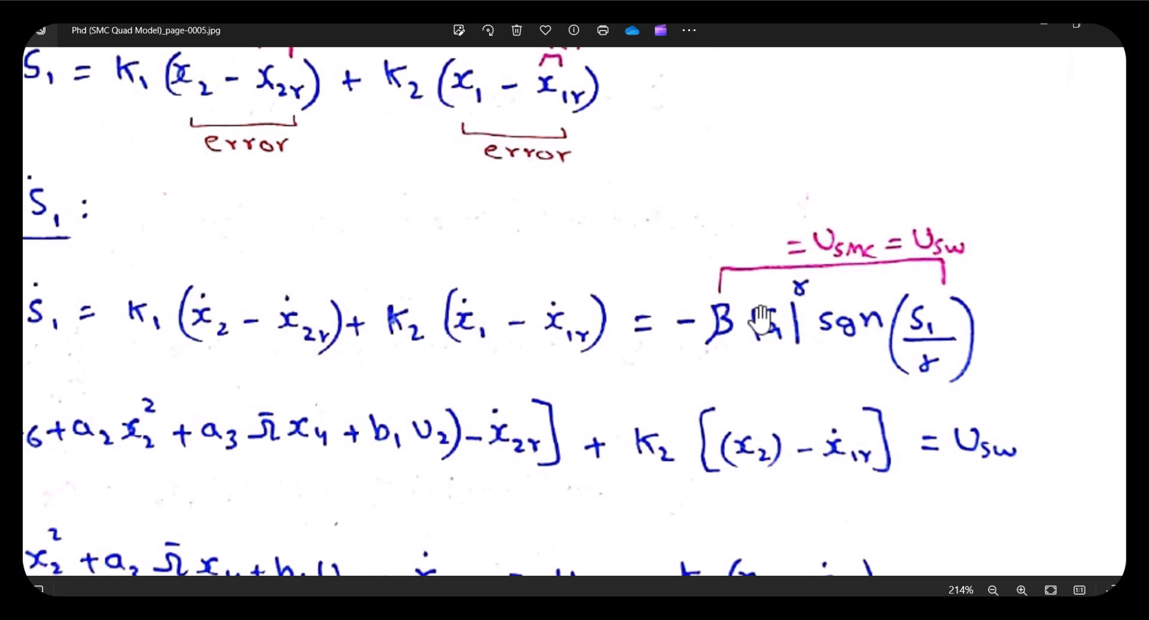
scroll(721, 328, "down", 1)
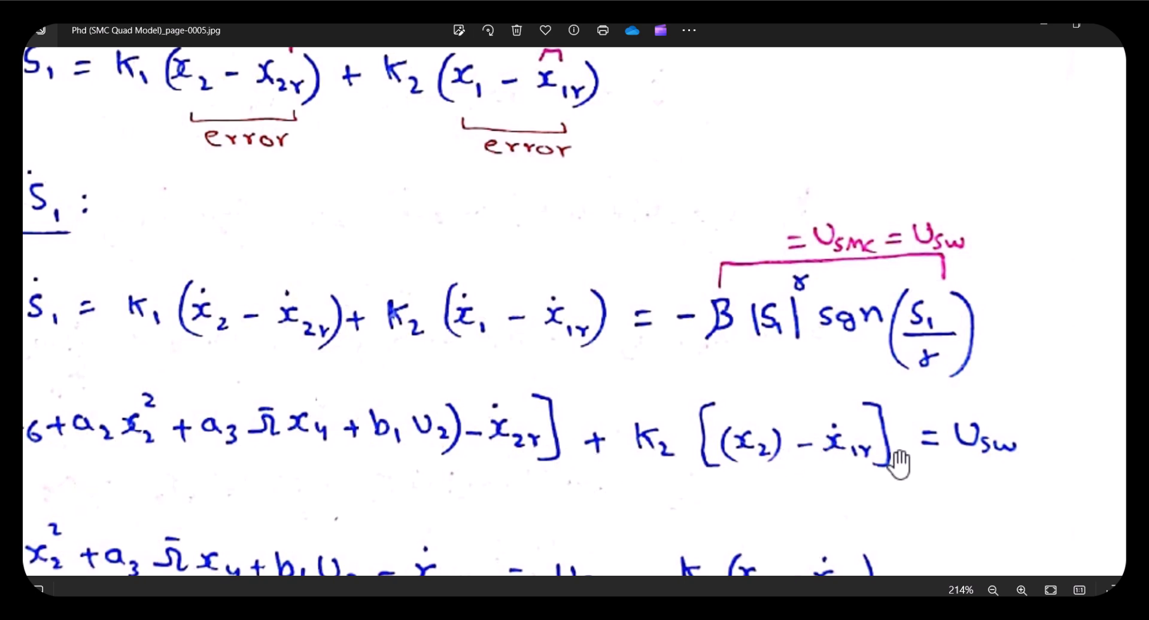
scroll(365, 413, "down", 3)
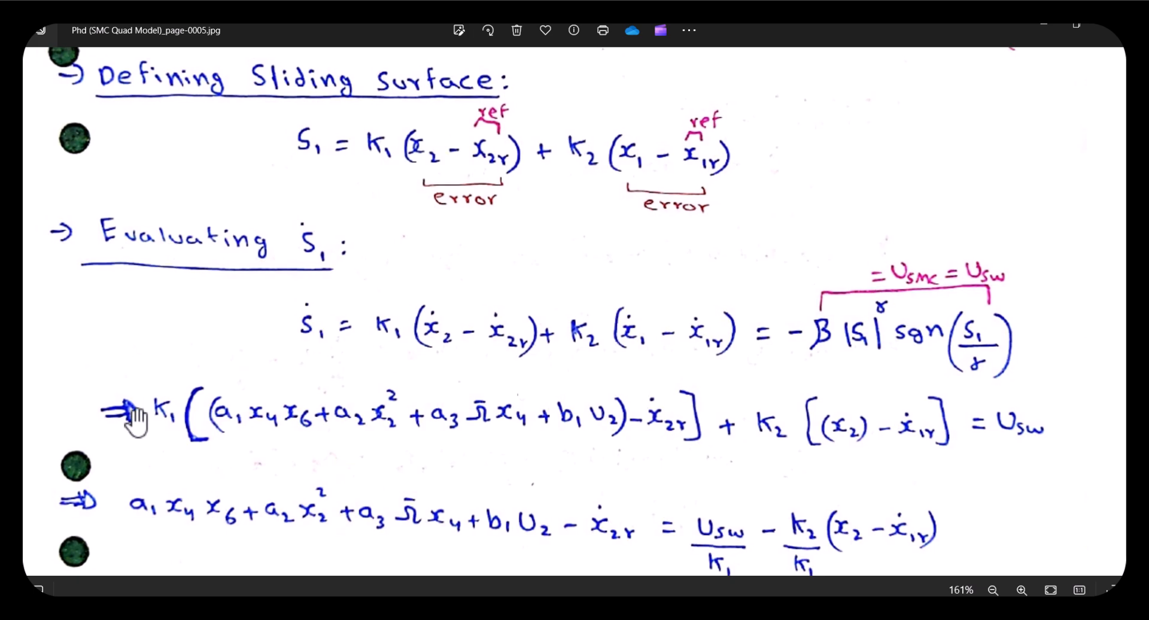
left_click_drag(144, 416, 166, 506)
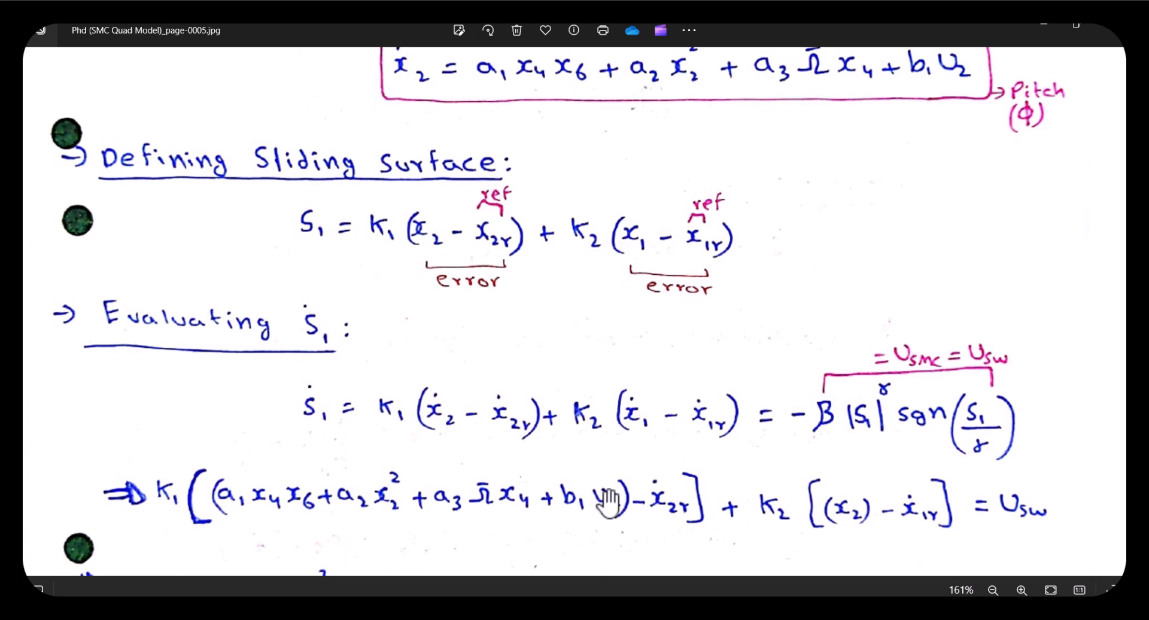
scroll(526, 495, "down", 3)
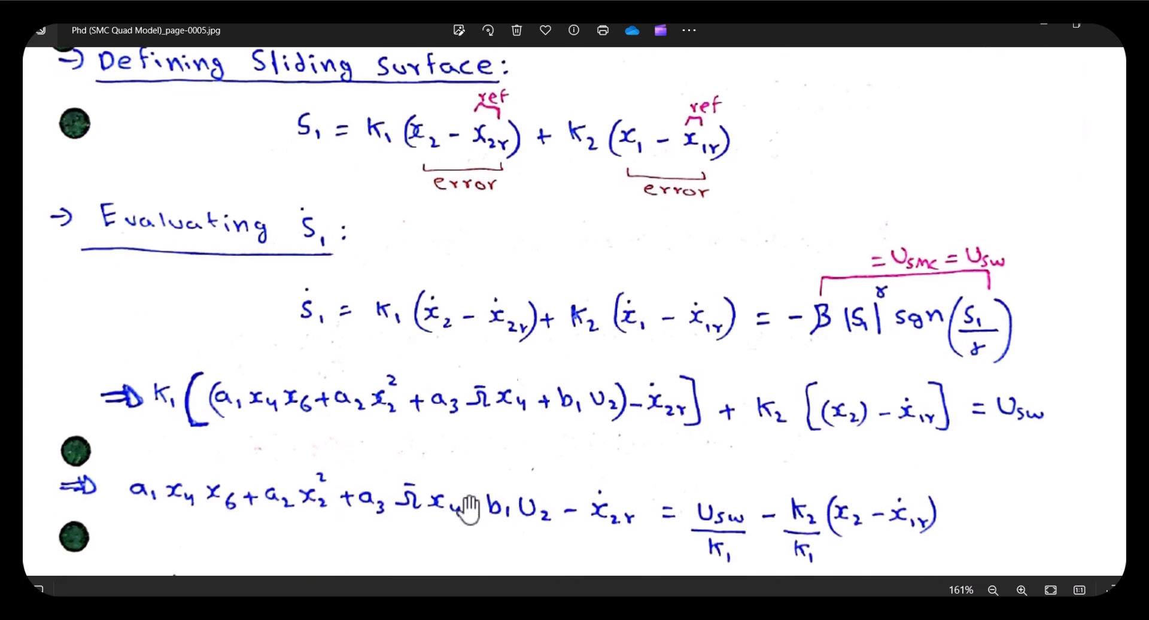
scroll(526, 495, "down", 2)
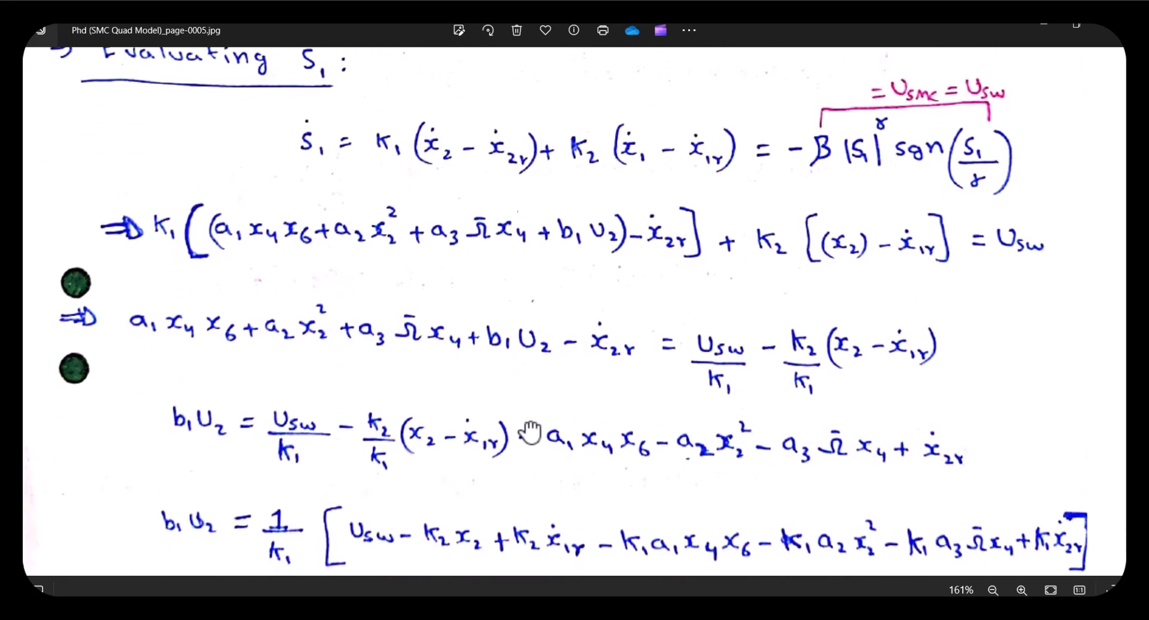
scroll(542, 473, "down", 2)
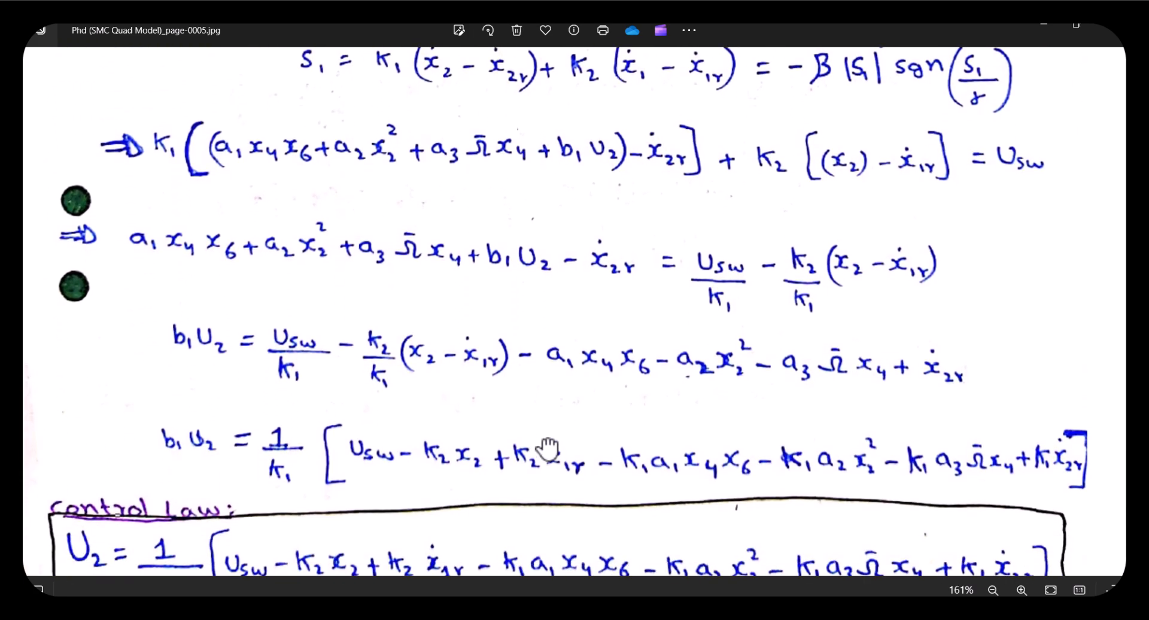
scroll(552, 467, "down", 1)
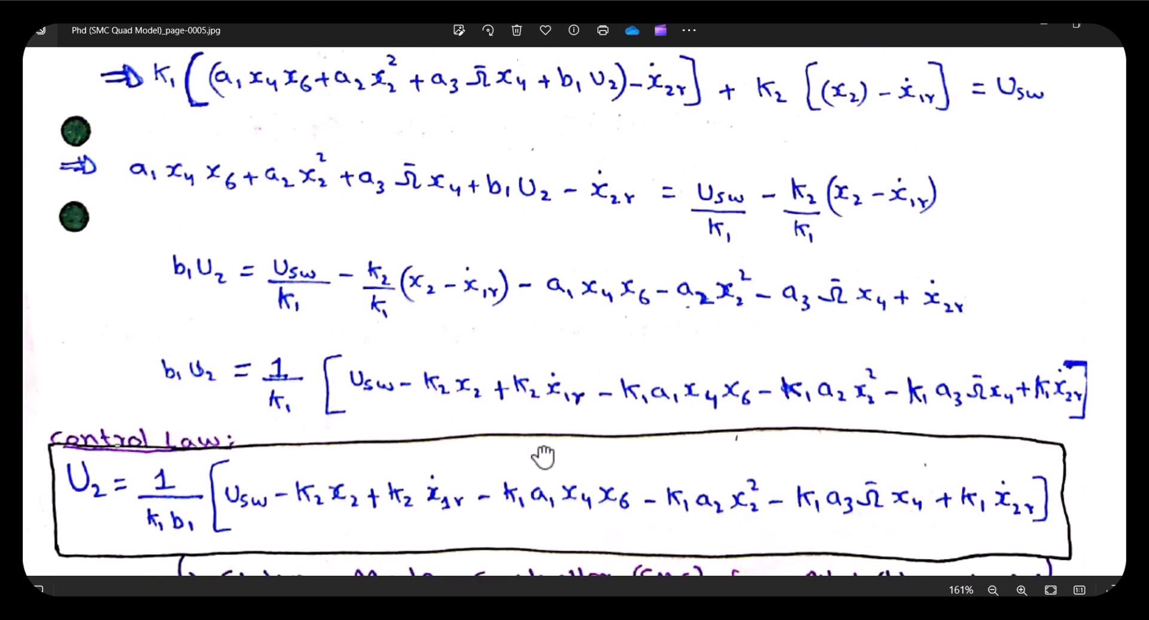
Check the previous rotor model notes page, then review the whole pitch SMC controller page with its boxed control law
key("Left")
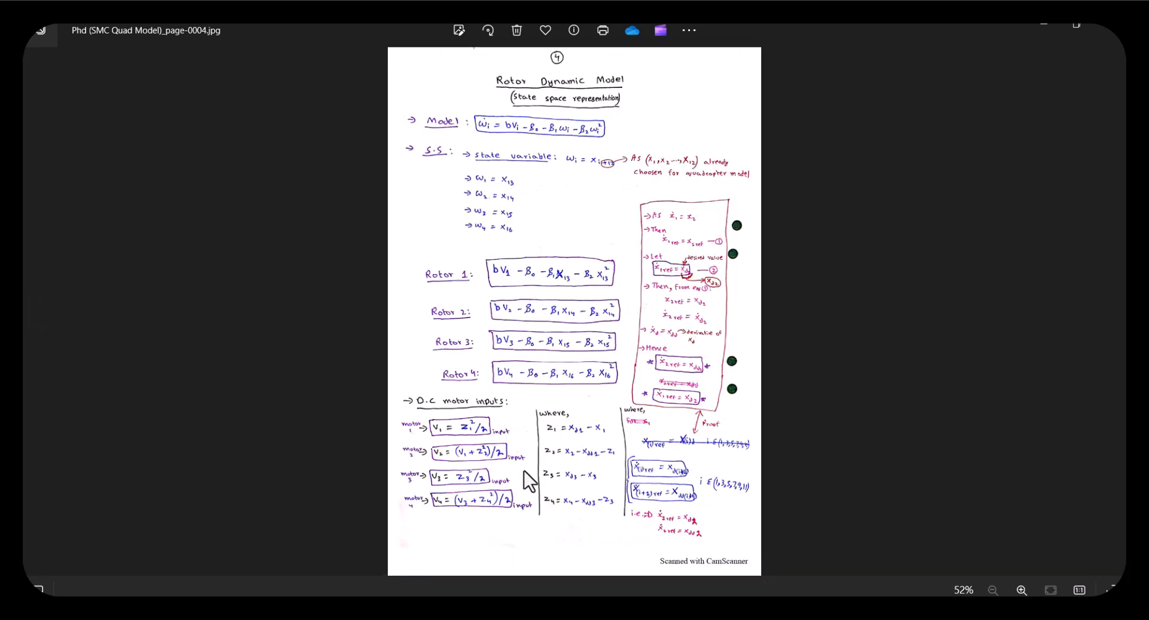
key("Right")
scroll(506, 486, "up", 5)
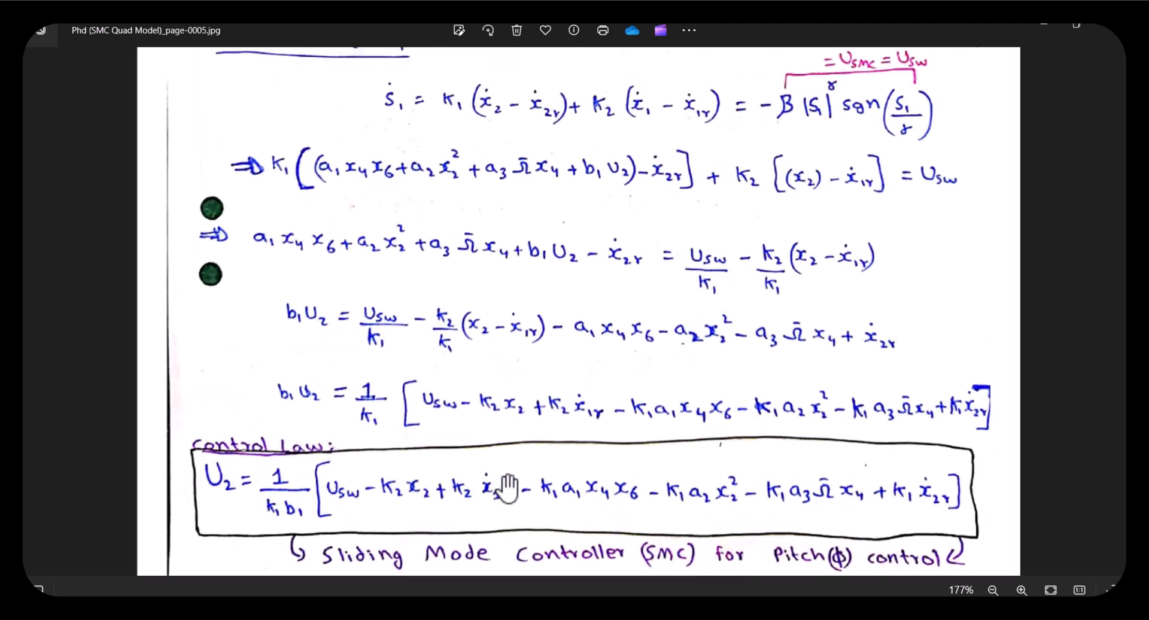
scroll(479, 428, "down", 2)
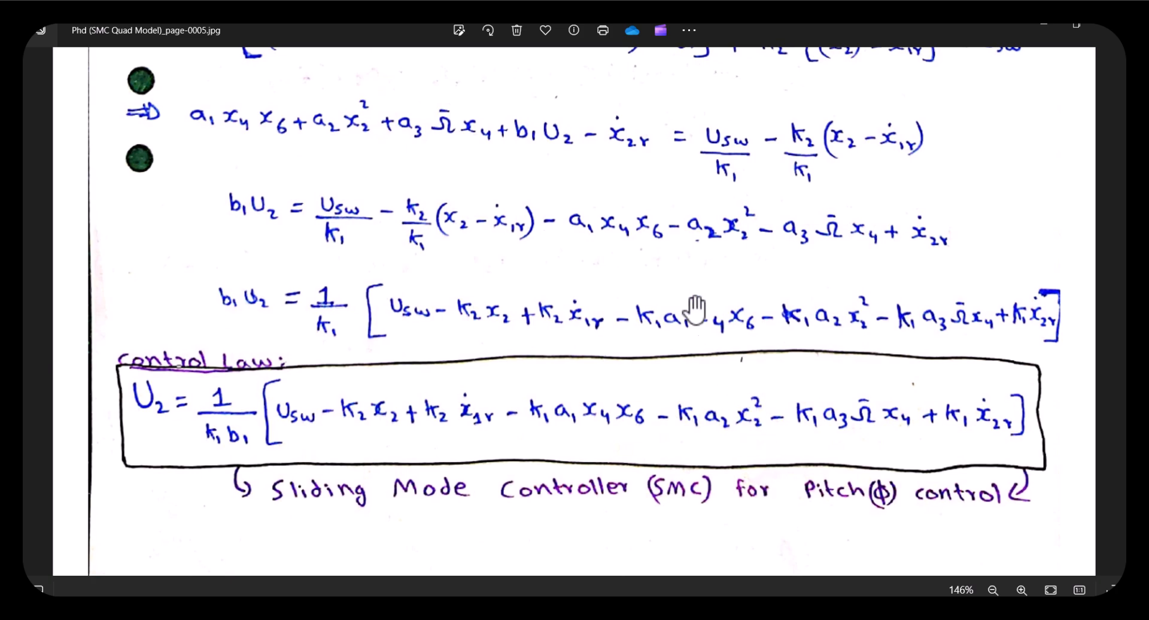
scroll(664, 257, "down", 5)
scroll(576, 190, "up", 5)
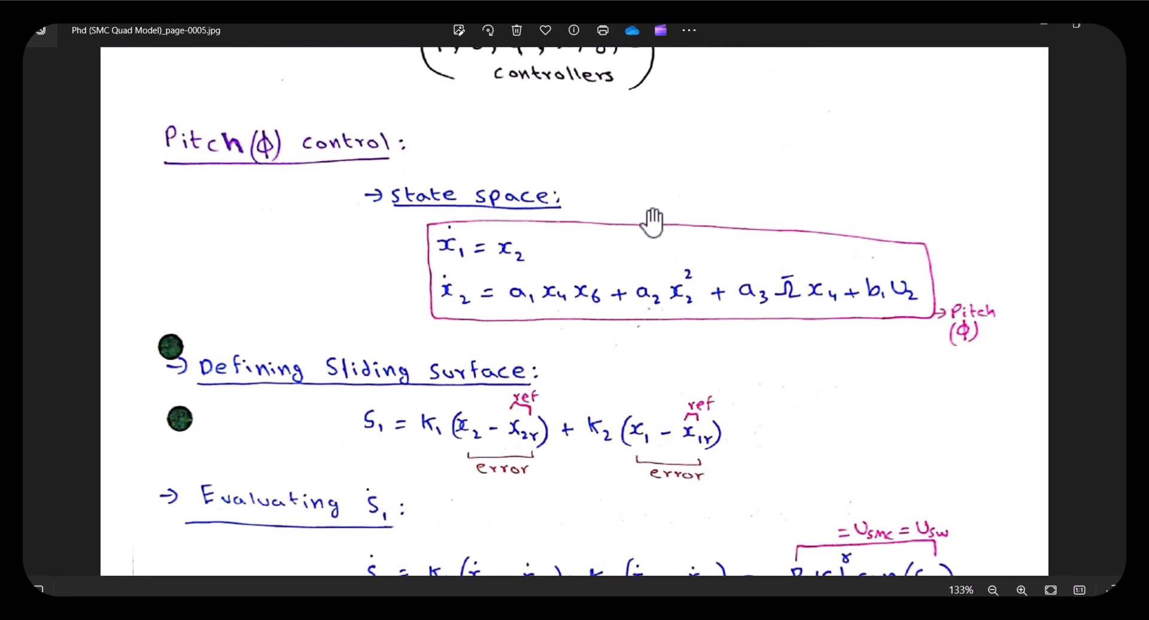
scroll(528, 316, "down", 4)
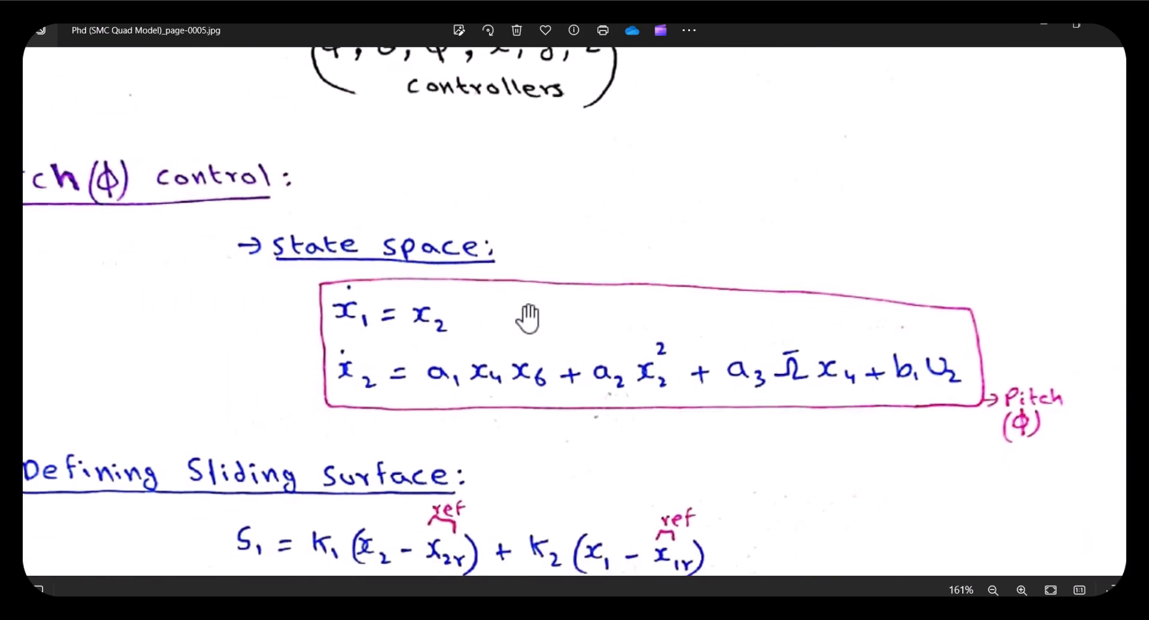
scroll(490, 320, "down", 5)
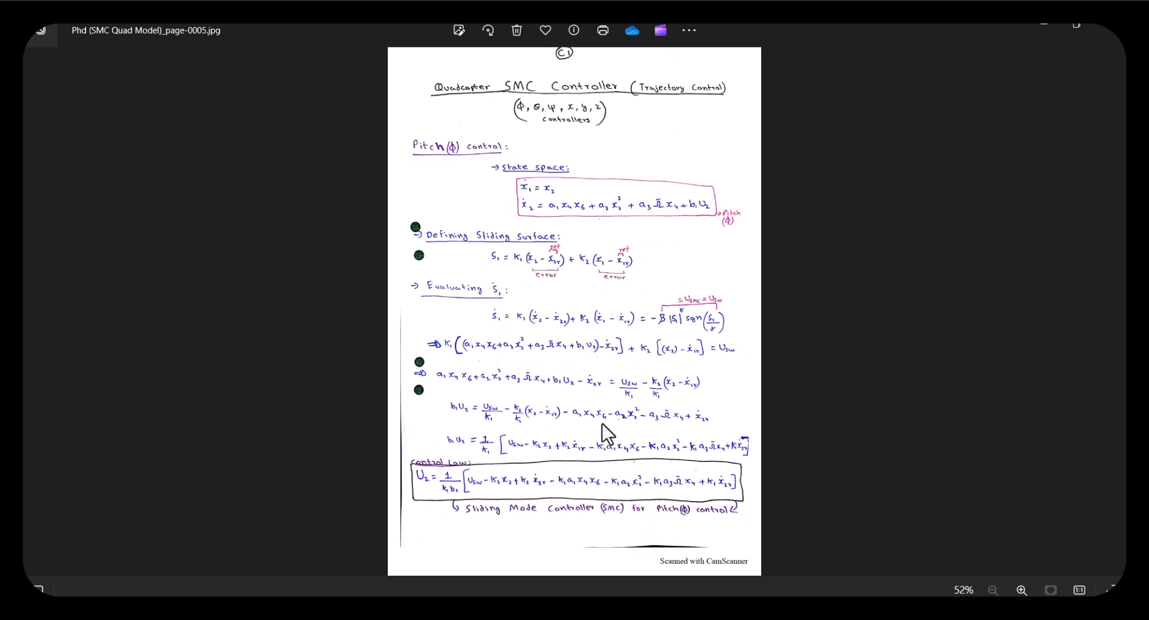
scroll(605, 428, "up", 1)
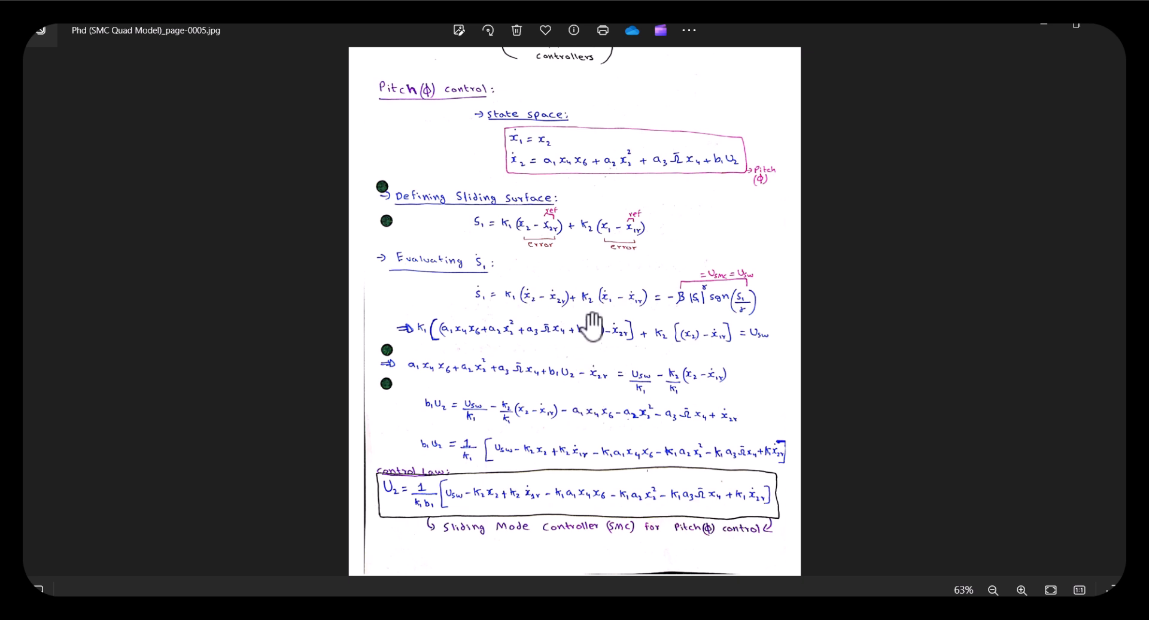